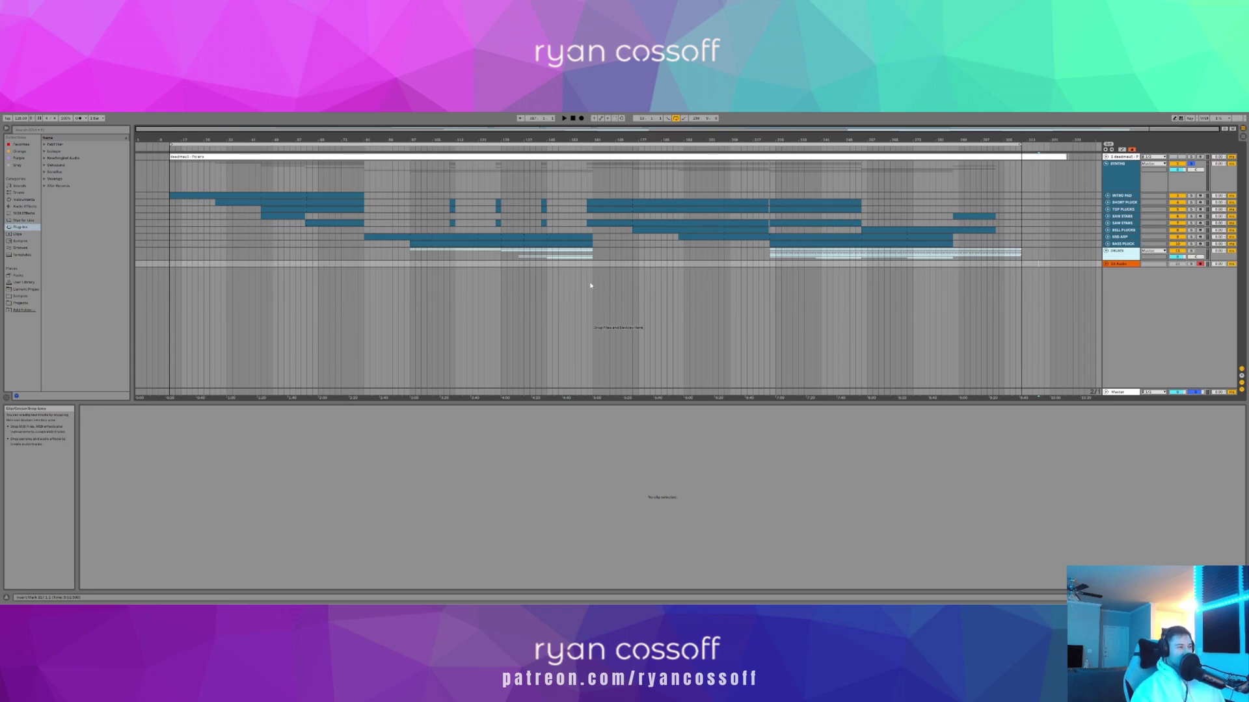
- Expand the DRUMS group to show its individual drum tracks in the arrangement
left_click(592, 261)
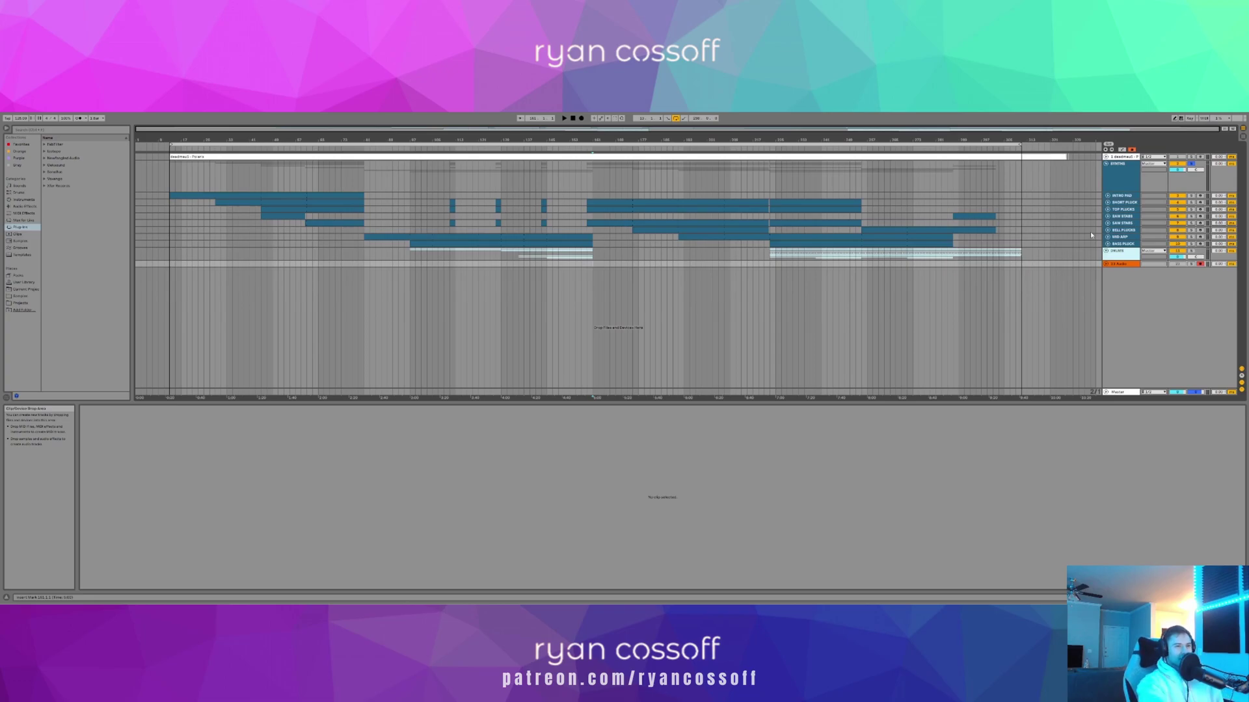
left_click(1105, 251)
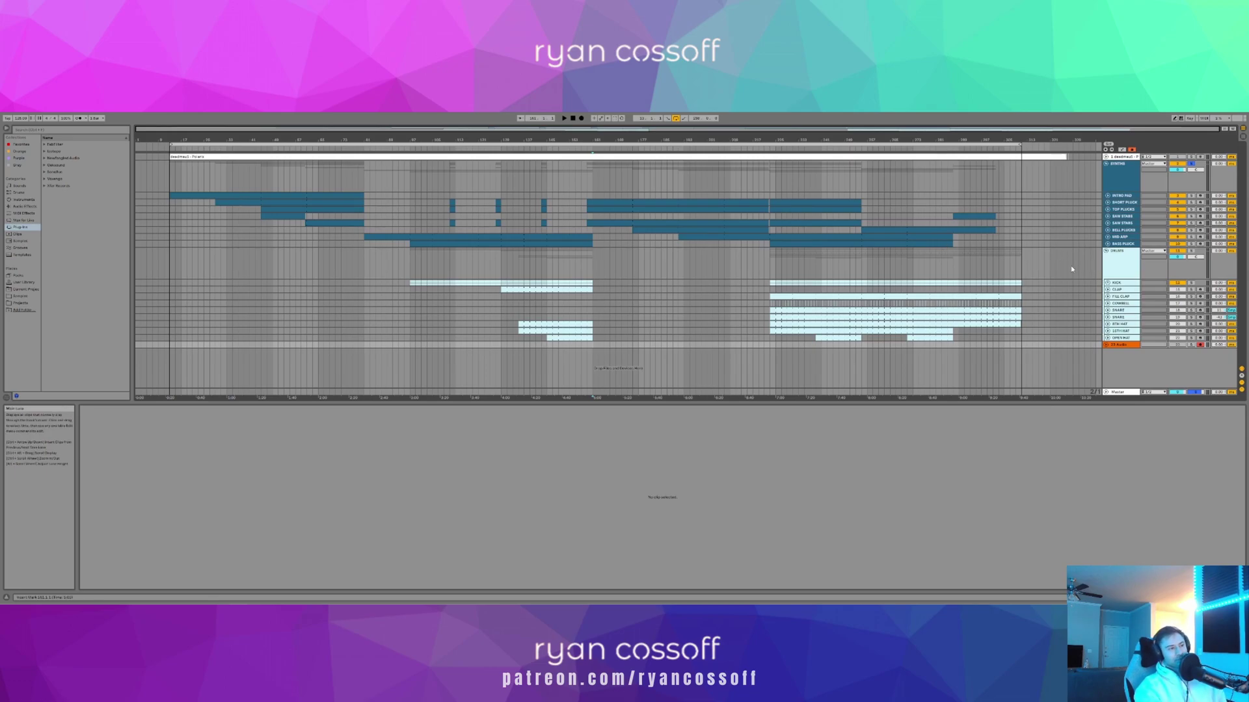
left_click_drag(694, 140, 693, 140)
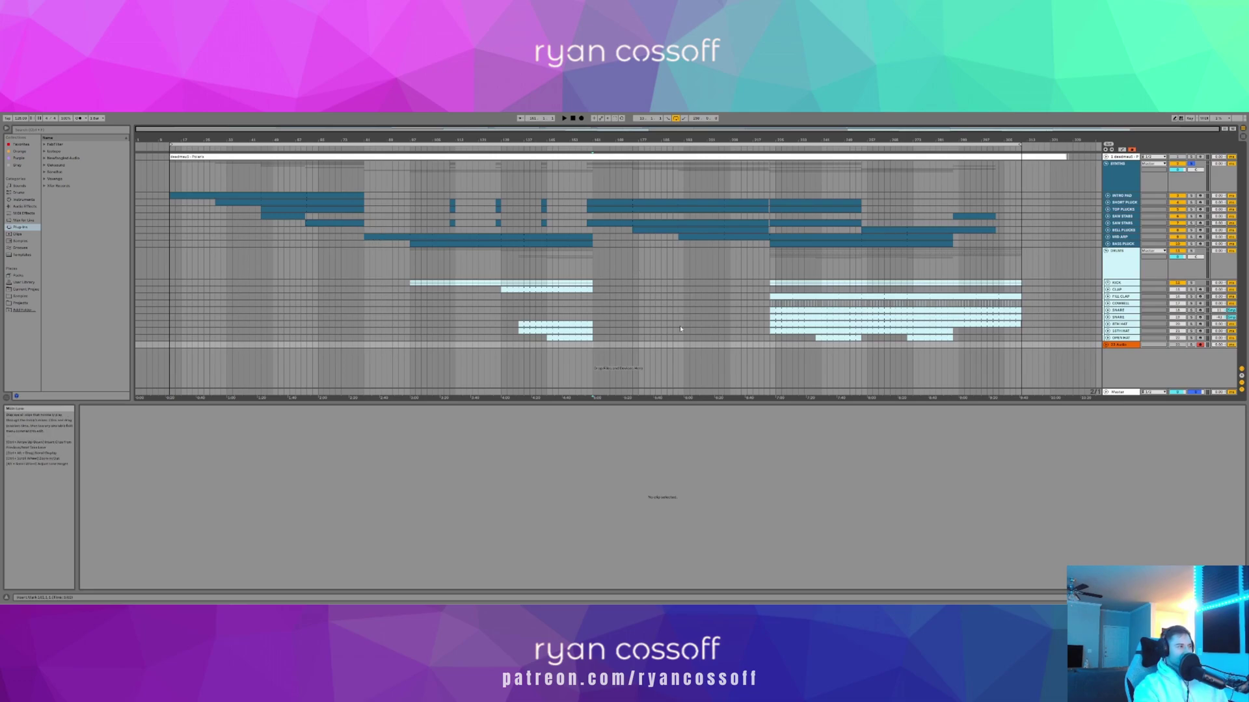
- Play the arrangement and expand the deadmau5 reference track to show its waveform above the SYNTHS group
left_click(284, 259)
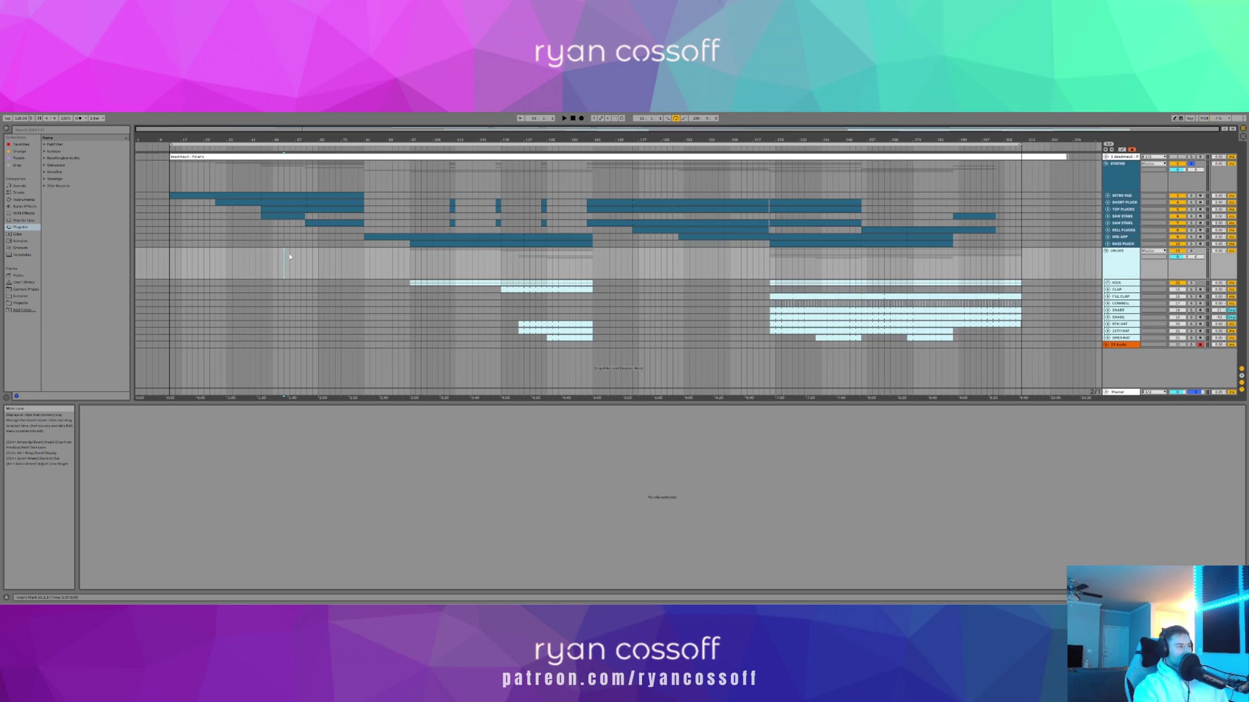
key("space")
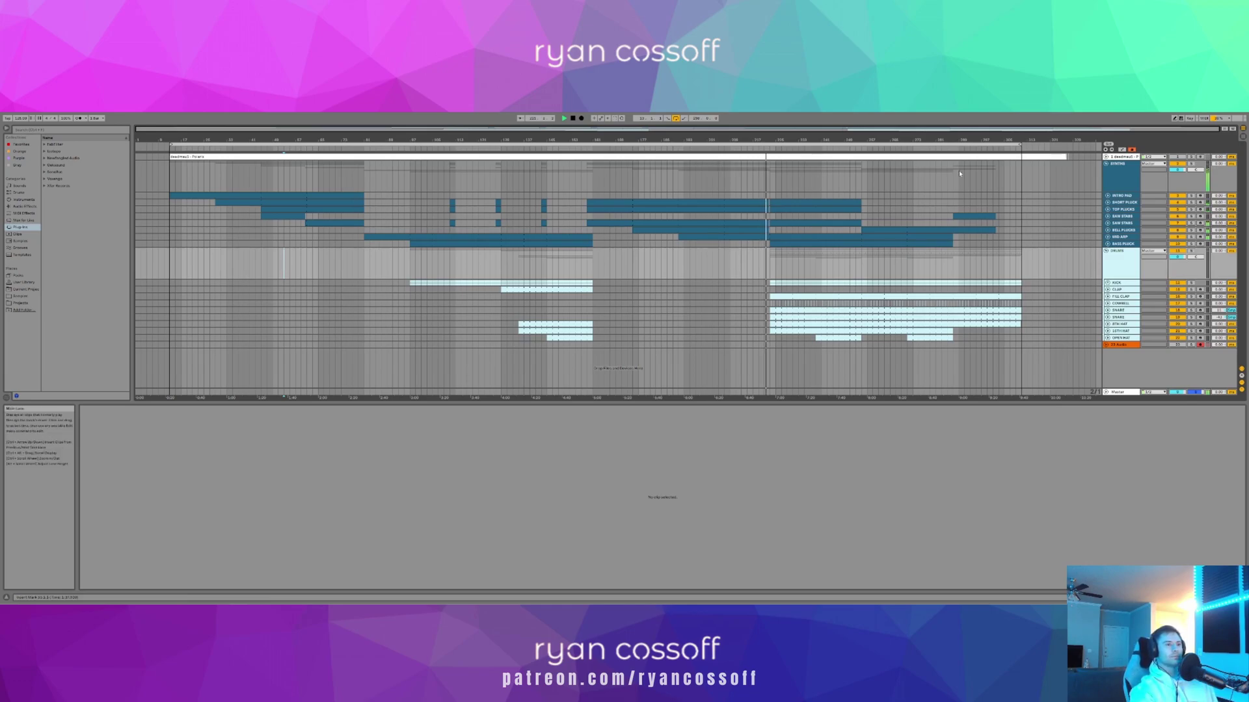
left_click(1106, 157)
left_click(1084, 166)
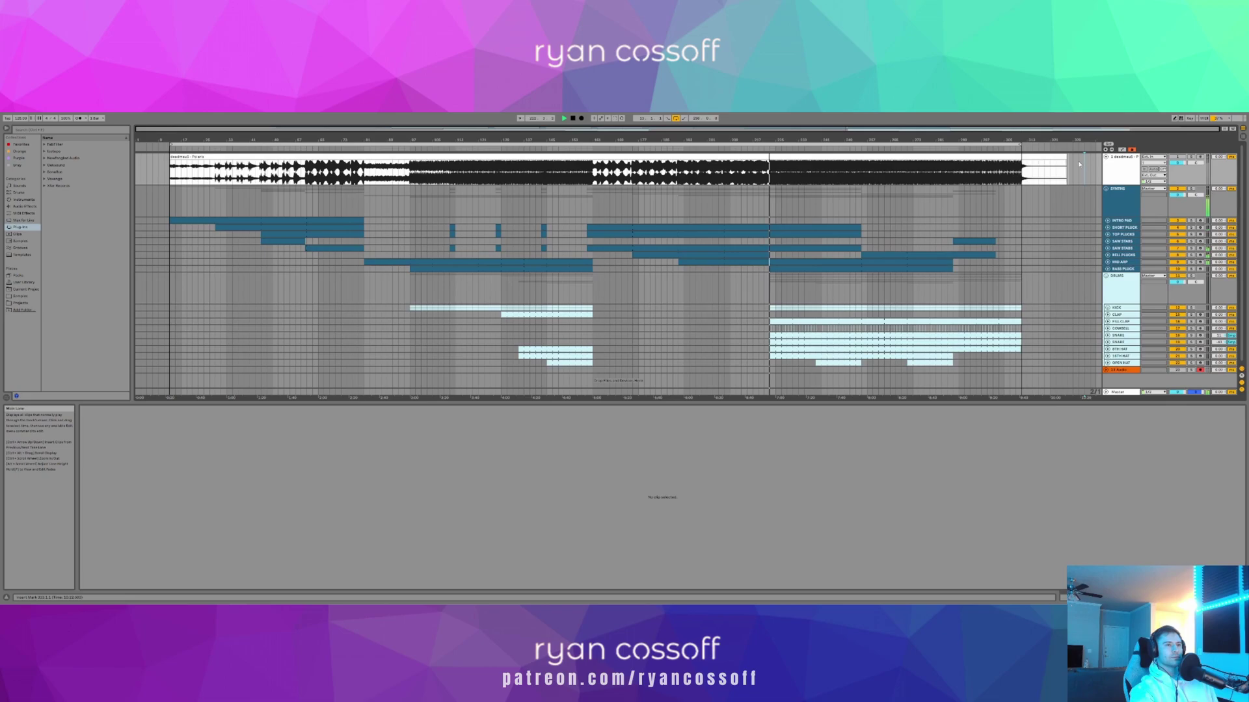
left_click(1065, 158)
left_click_drag(1079, 164, 1070, 165)
left_click(1070, 165)
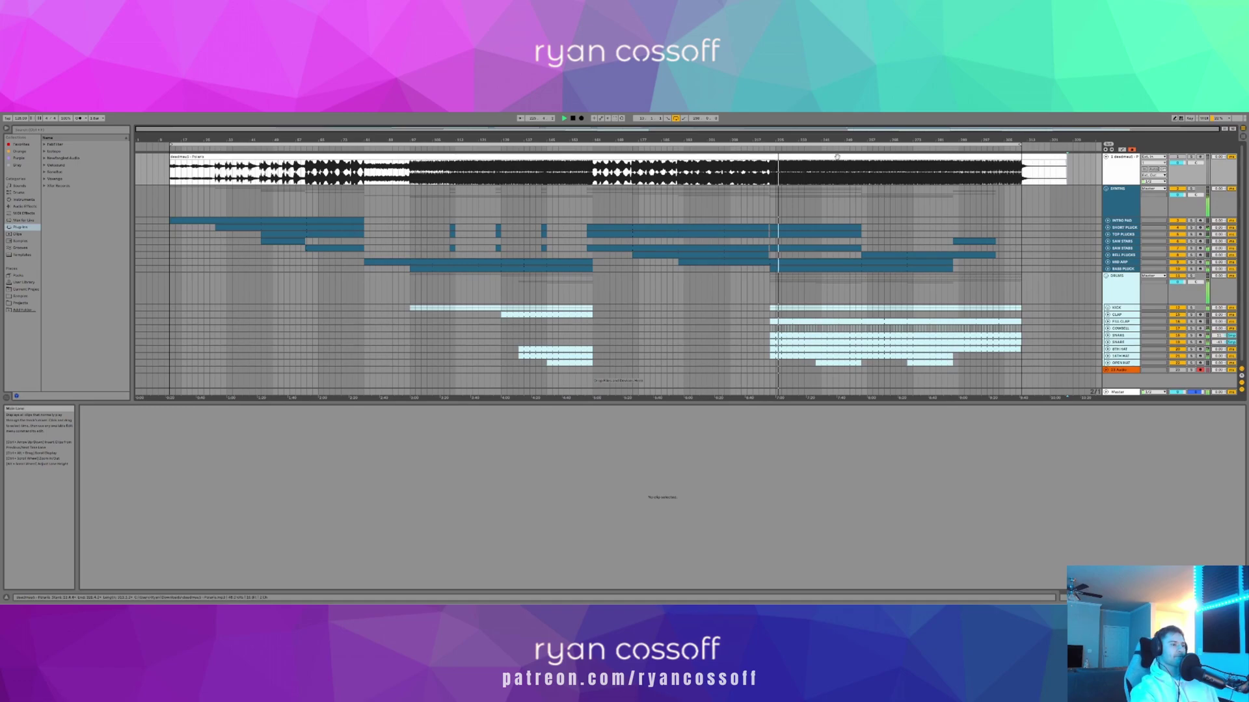
left_click_drag(821, 140, 791, 139)
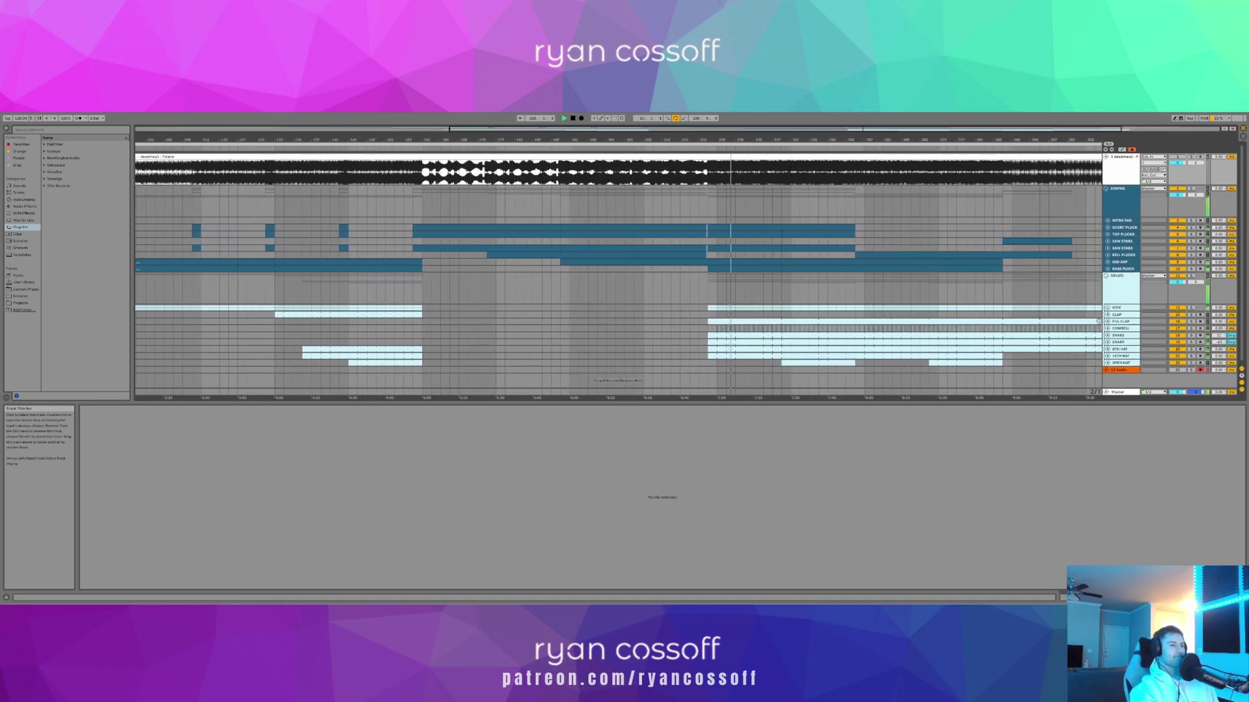
- Examine the master output's frequency spectrum in the SPAN analyzer during playback and close the analyzer
left_click(1043, 392)
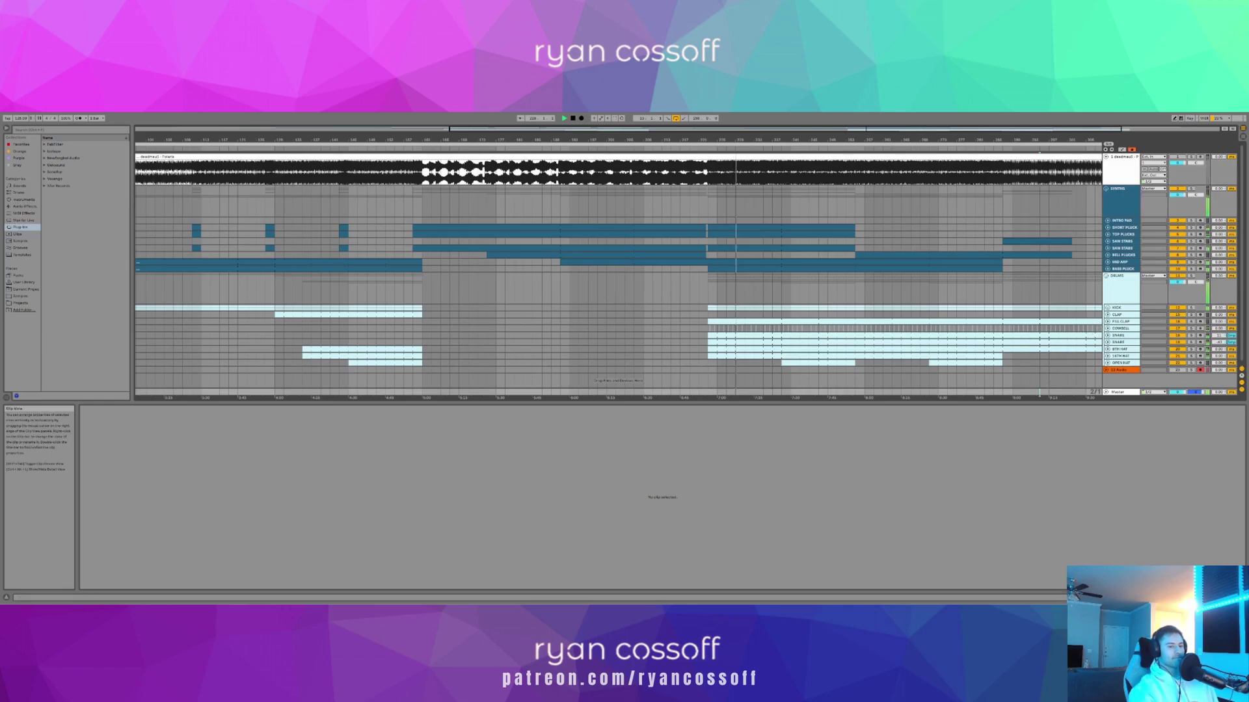
left_click(1177, 597)
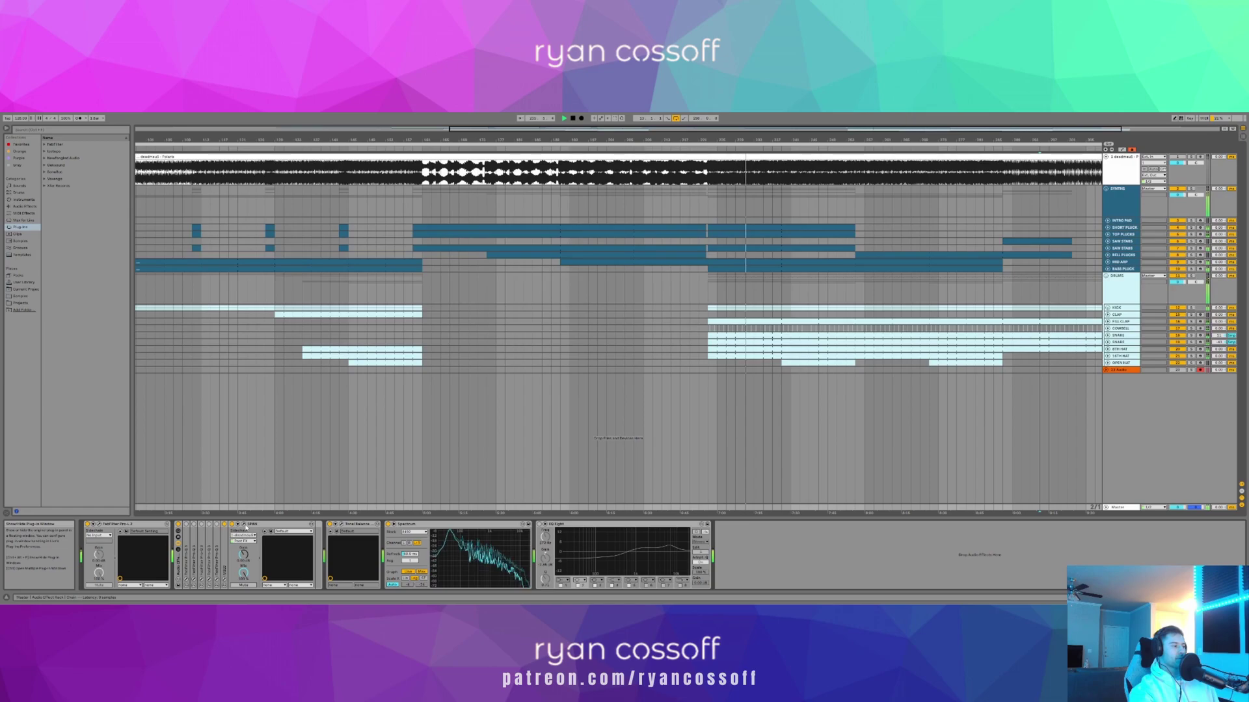
left_click(243, 525)
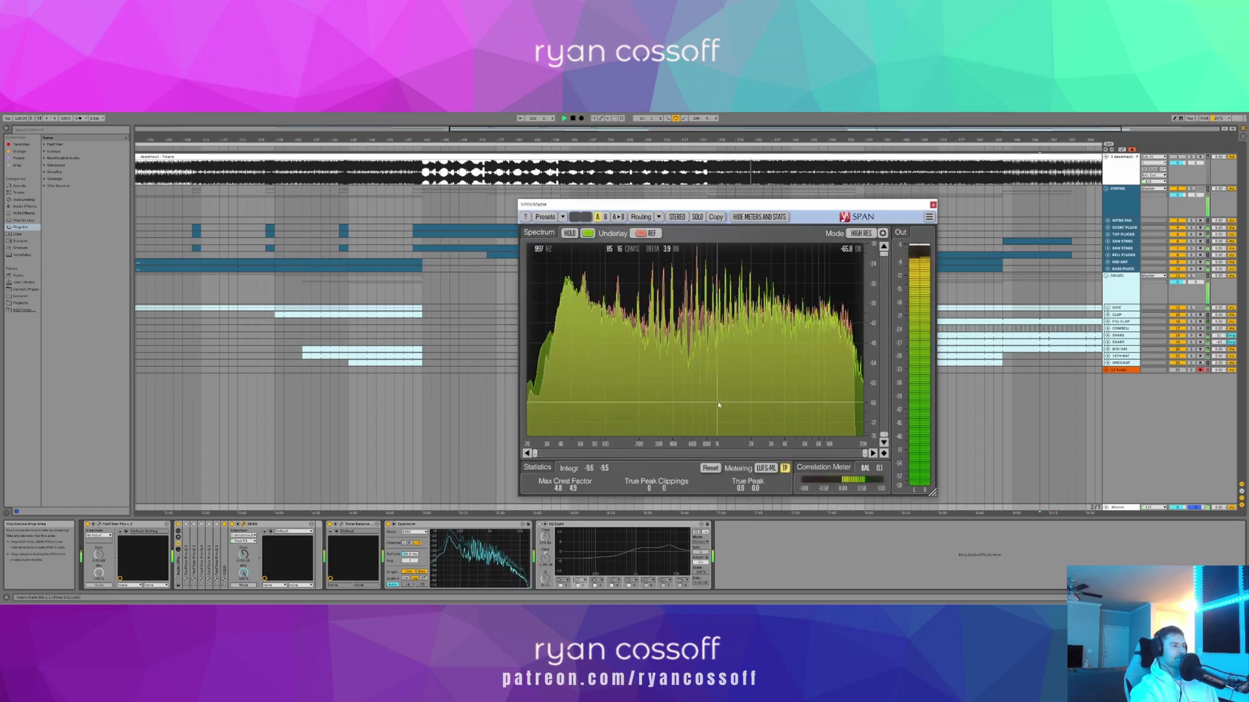
left_click_drag(650, 207, 477, 185)
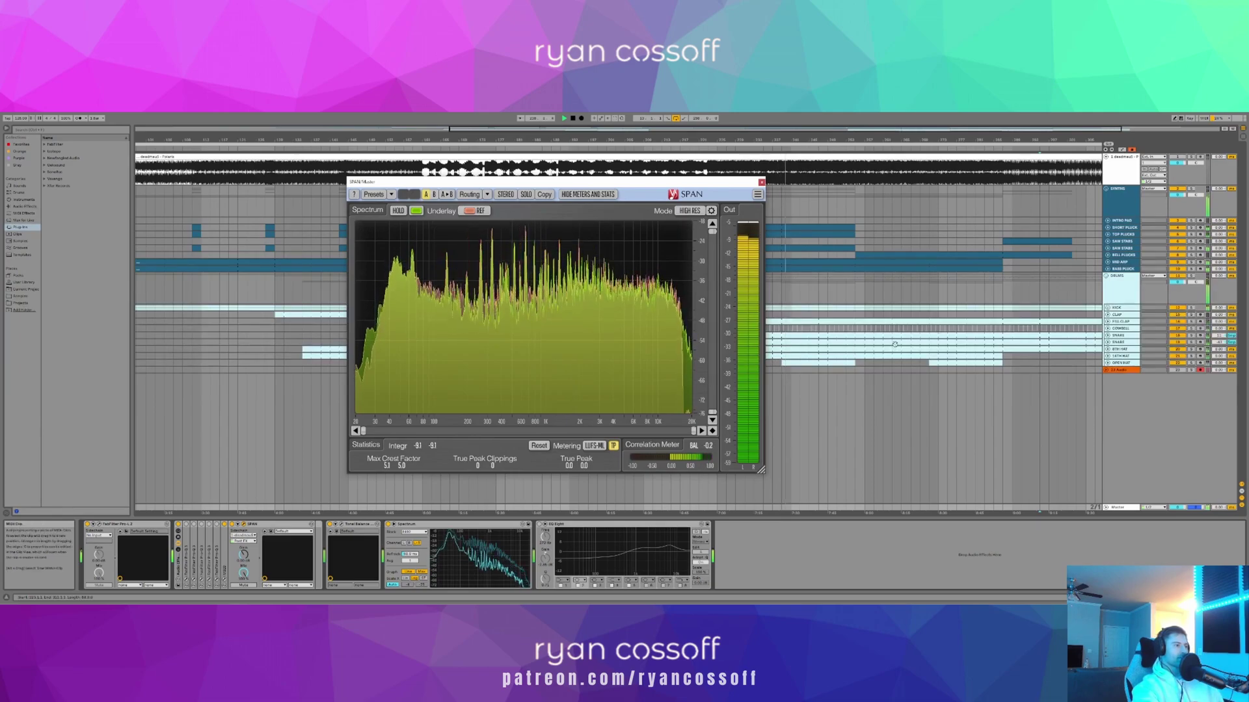
left_click(876, 357)
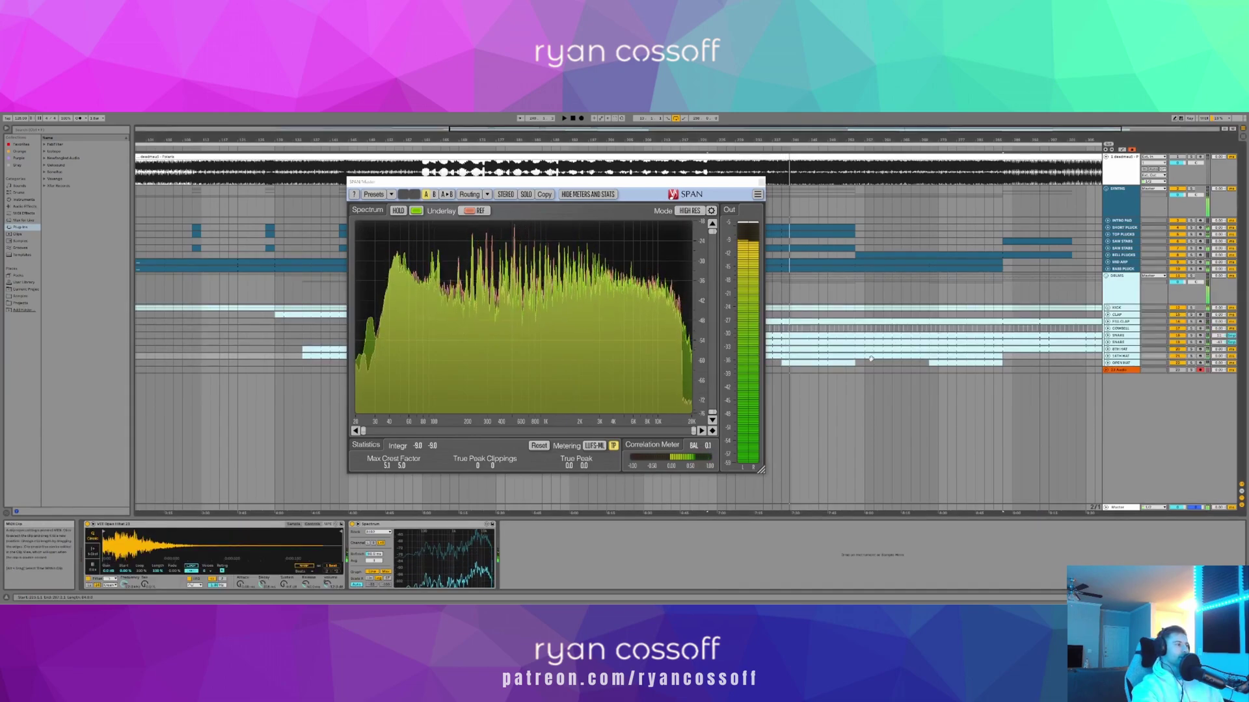
left_click(761, 183)
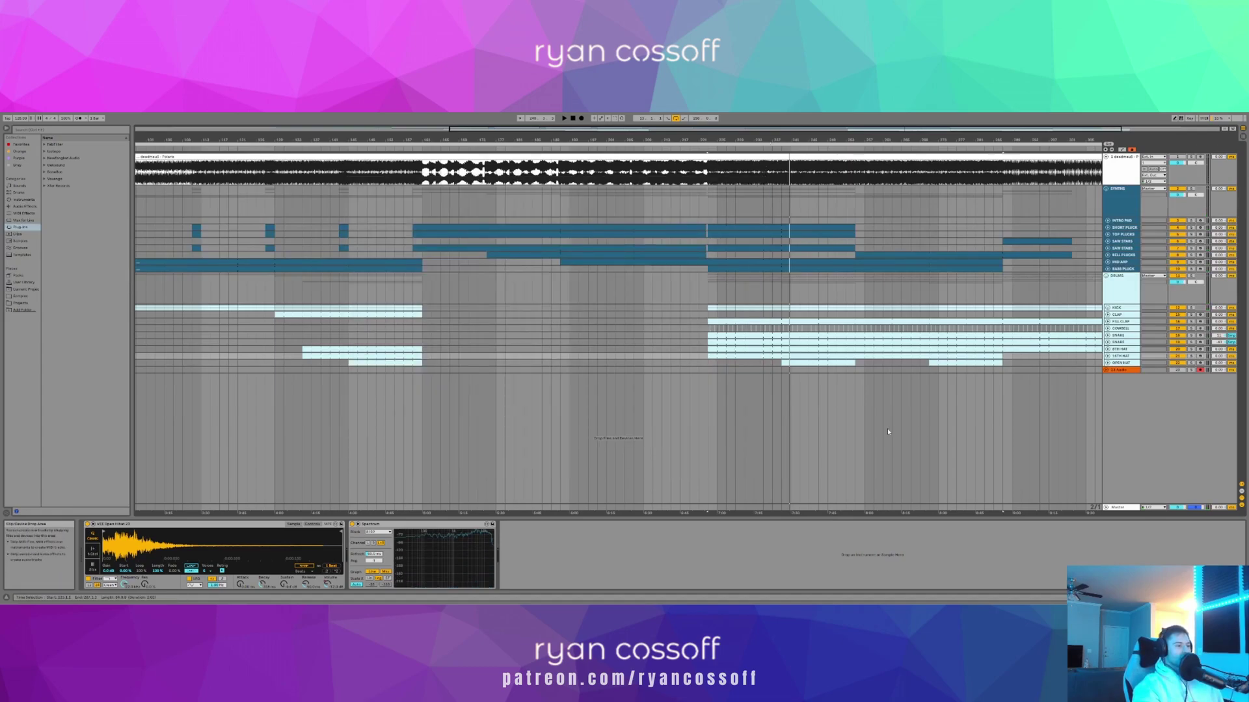
- Expand the orange audio track and place the insert marker on it where the SHORT PLUCK clip begins
left_click(737, 507)
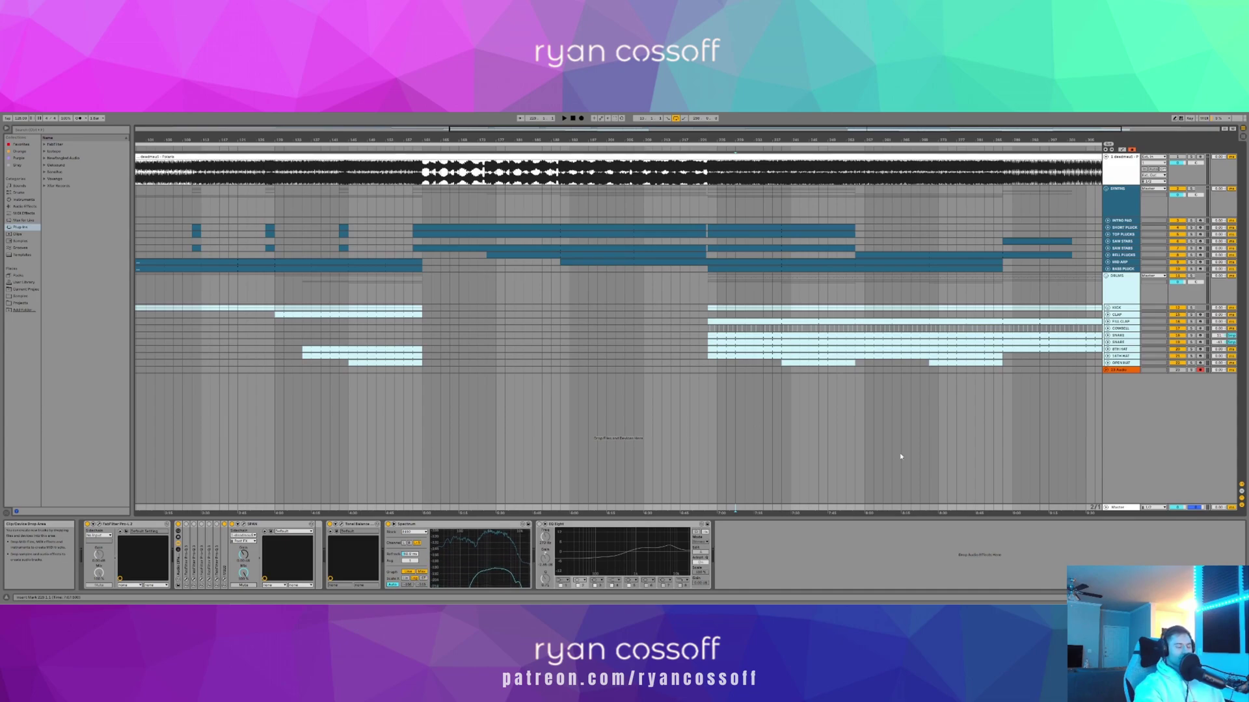
left_click(1106, 370)
left_click_drag(715, 140, 746, 140)
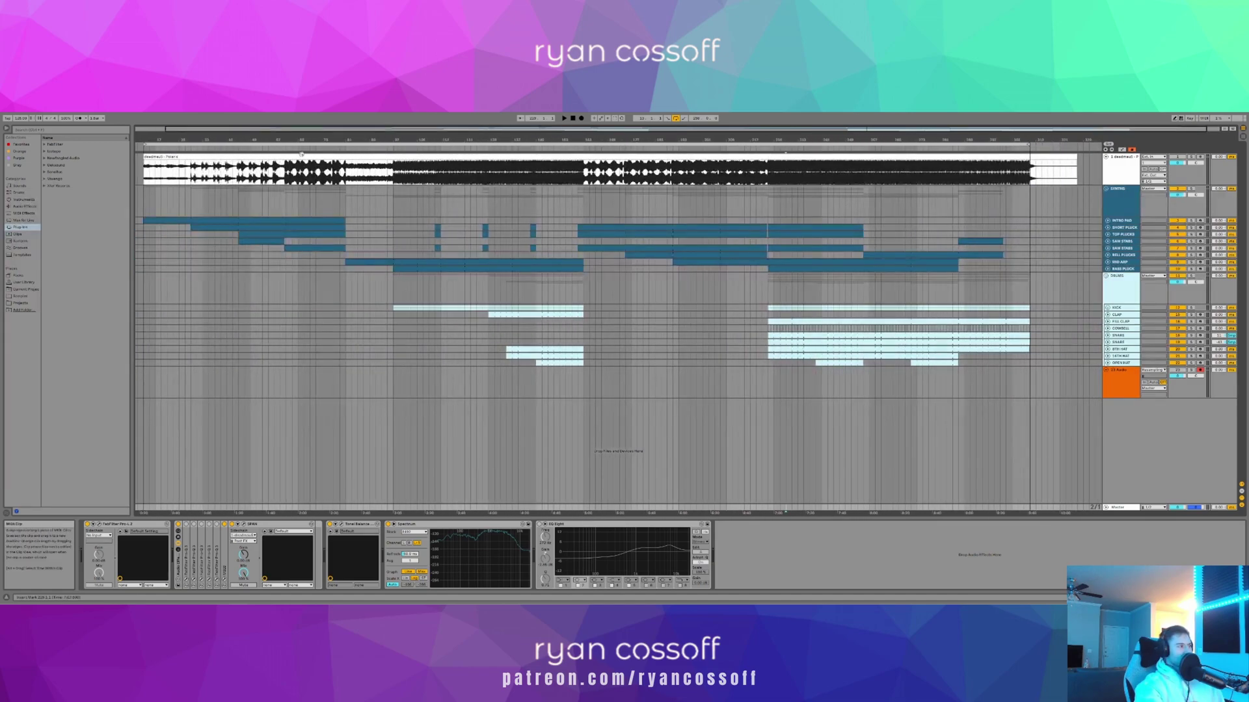
left_click_drag(189, 136, 270, 381)
left_click(270, 381)
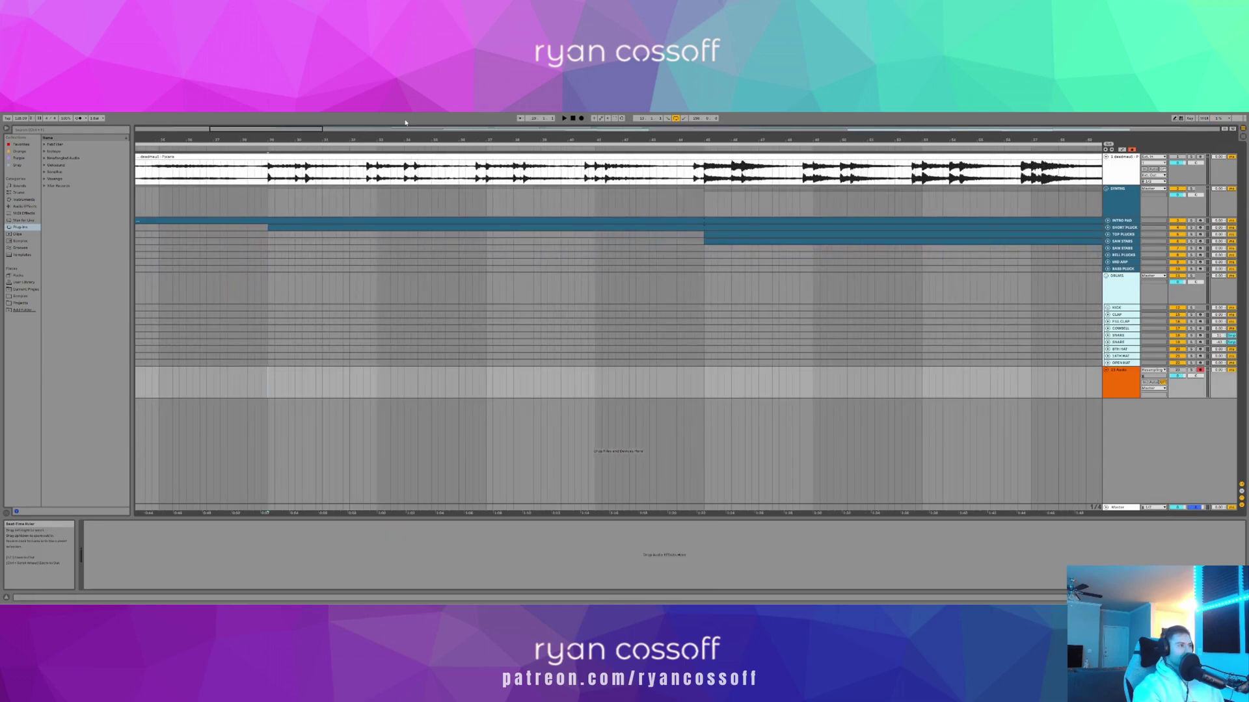
left_click_drag(279, 139, 399, 138)
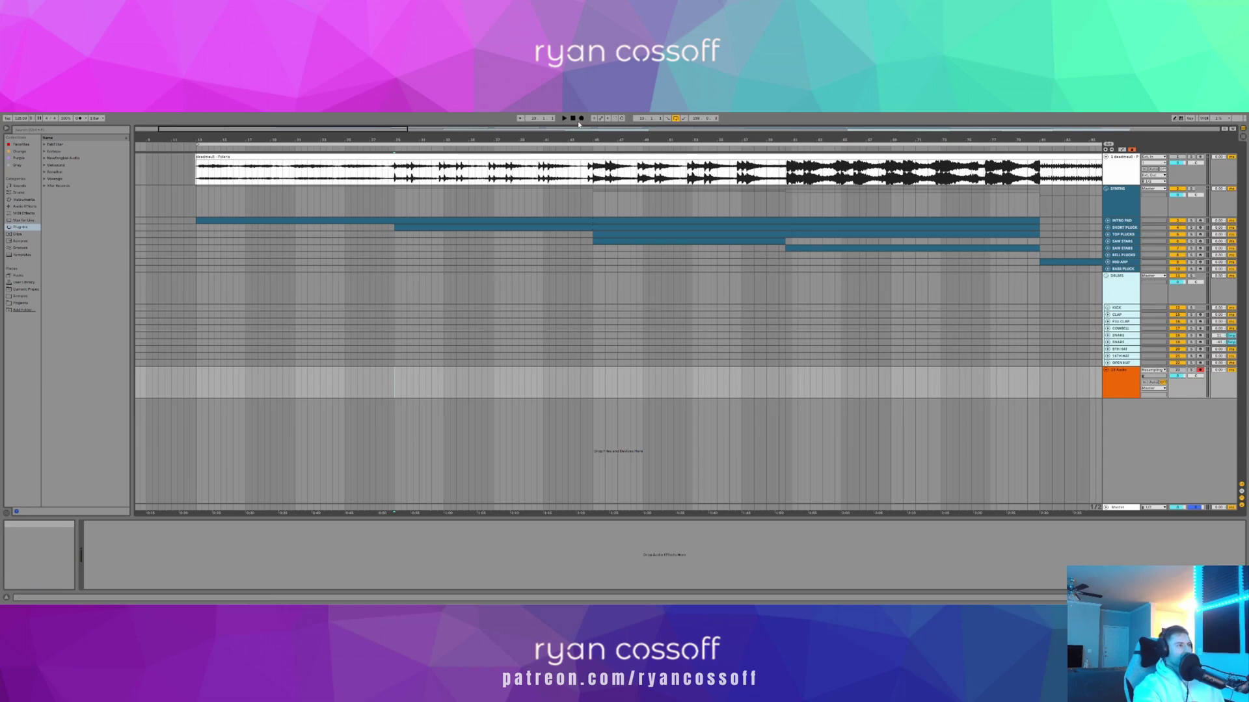
- Record a short passage of the arrangement onto the orange audio track, starting where the SHORT PLUCK clip begins
key("F9")
left_click_drag(398, 140, 398, 222)
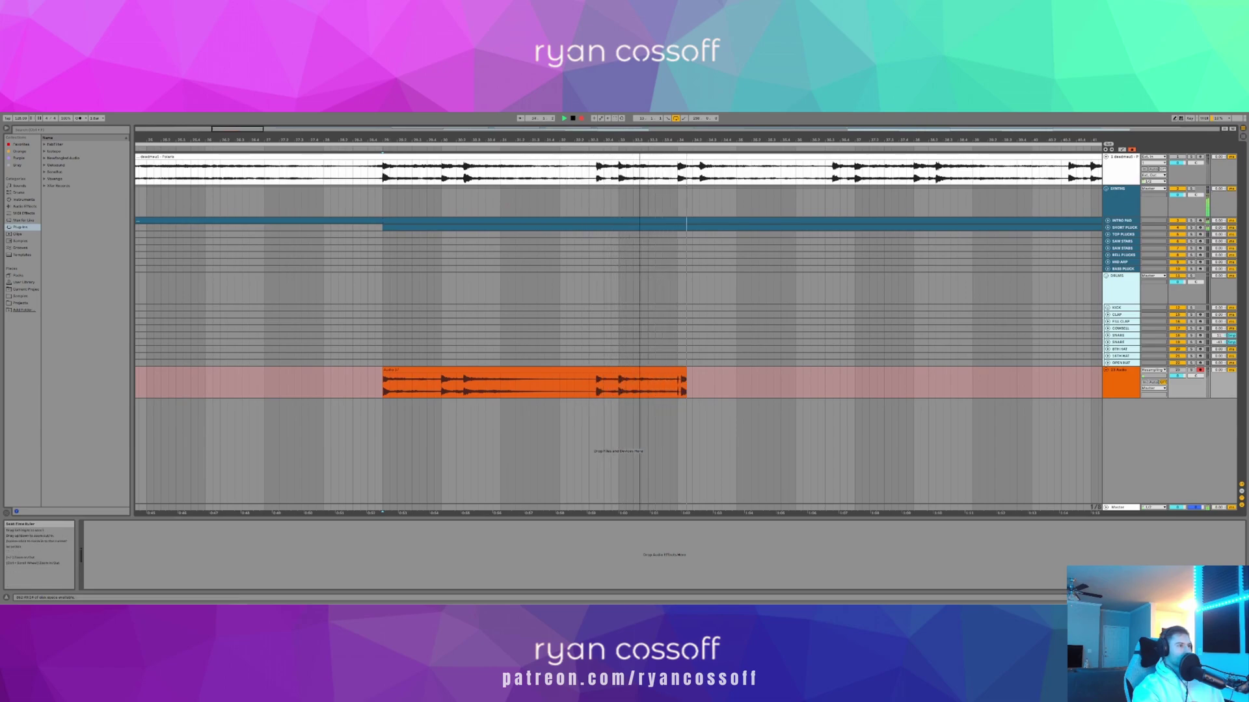
left_click_drag(639, 141, 562, 138)
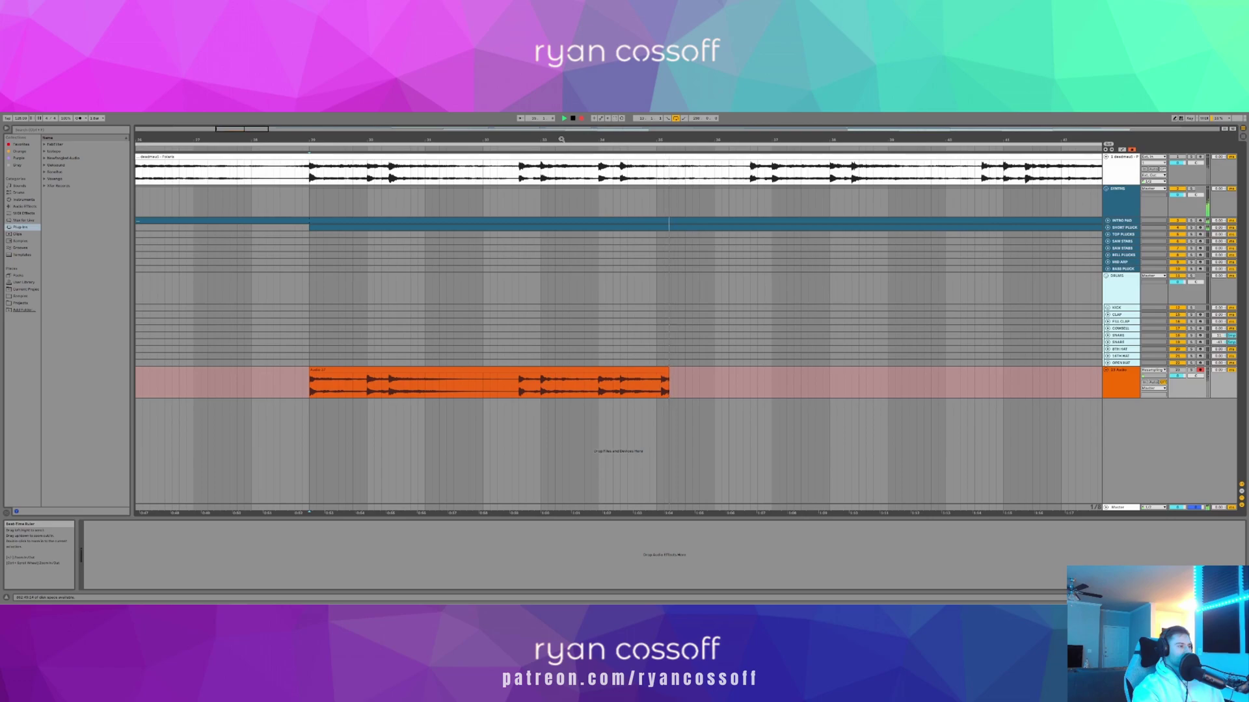
key("space")
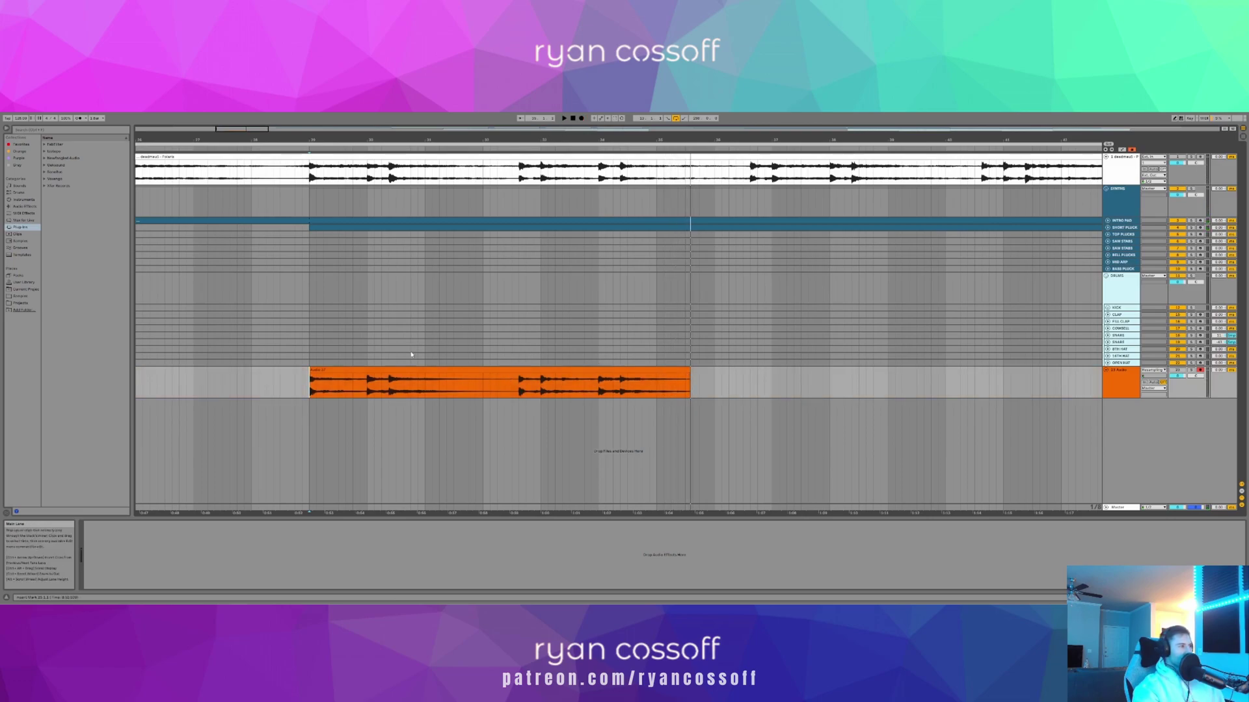
- Expand the INTRO PAD track to show its MIDI notes
left_click_drag(381, 140, 430, 195)
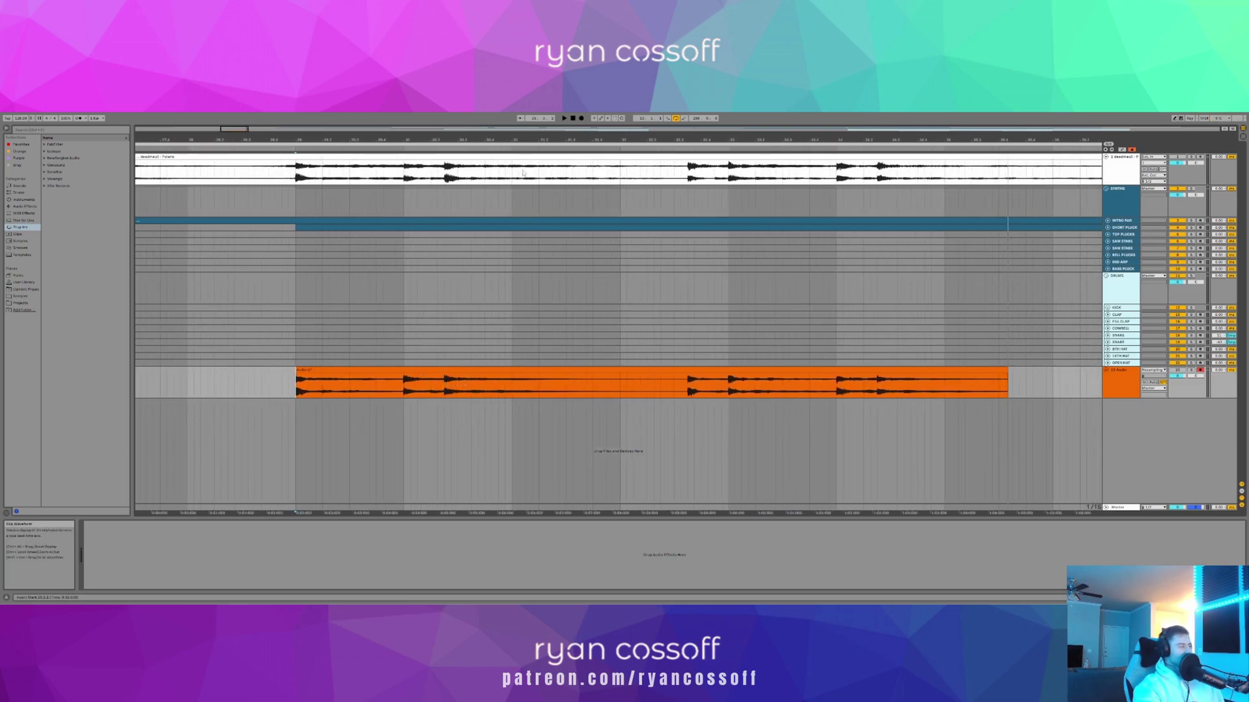
left_click(471, 385)
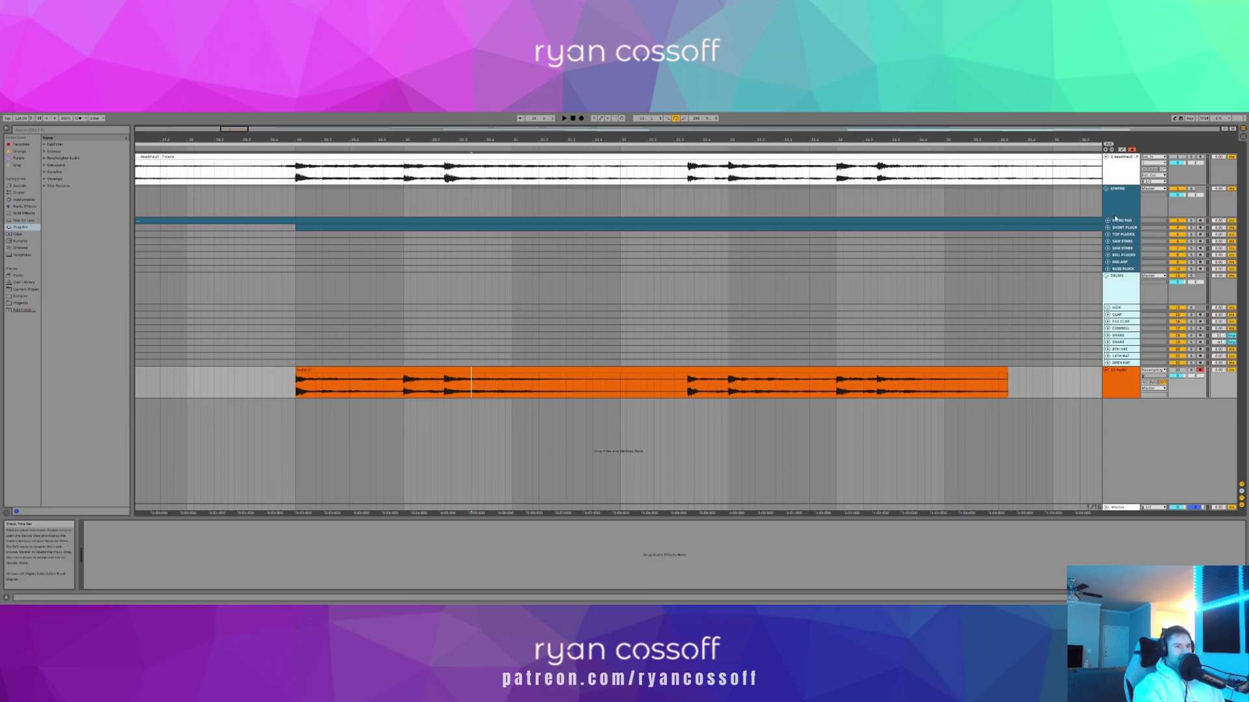
left_click(1107, 221)
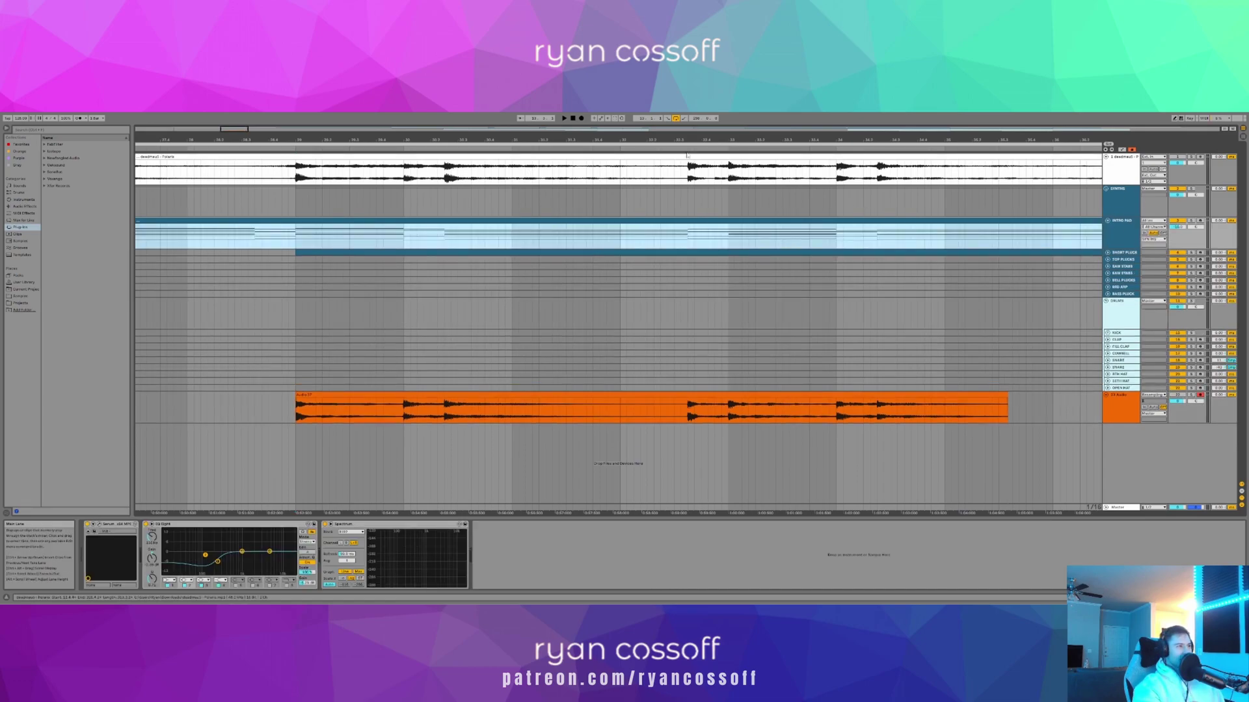
left_click_drag(665, 140, 671, 109)
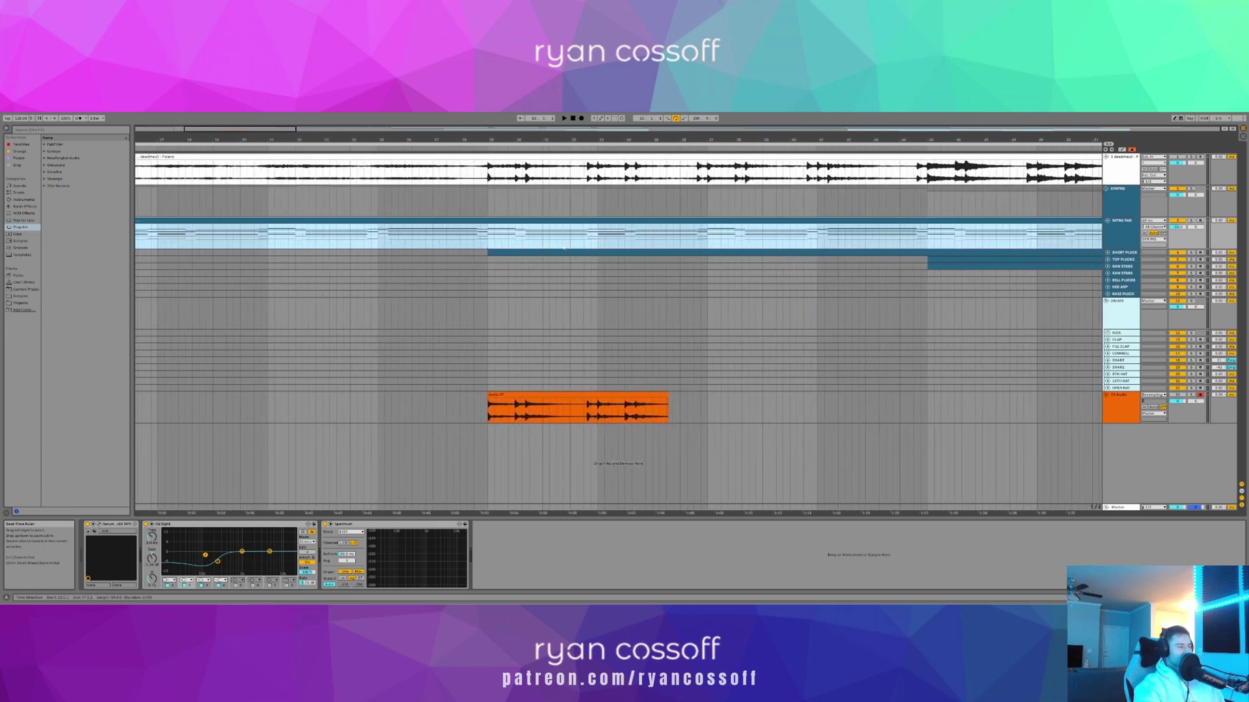
- Make the deadmau5 reference track taller and compare its waveform with the newly recorded clip on the orange track
left_click(488, 388)
scroll(522, 158, "up", 6)
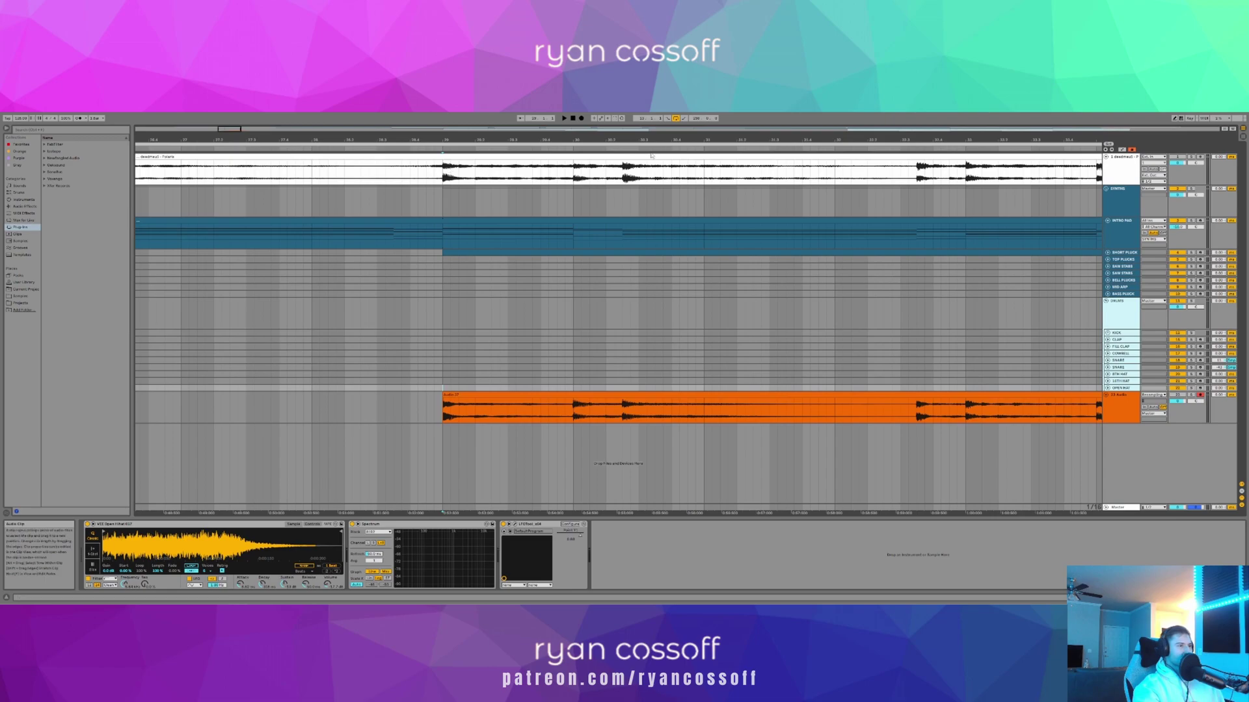
left_click(1116, 182)
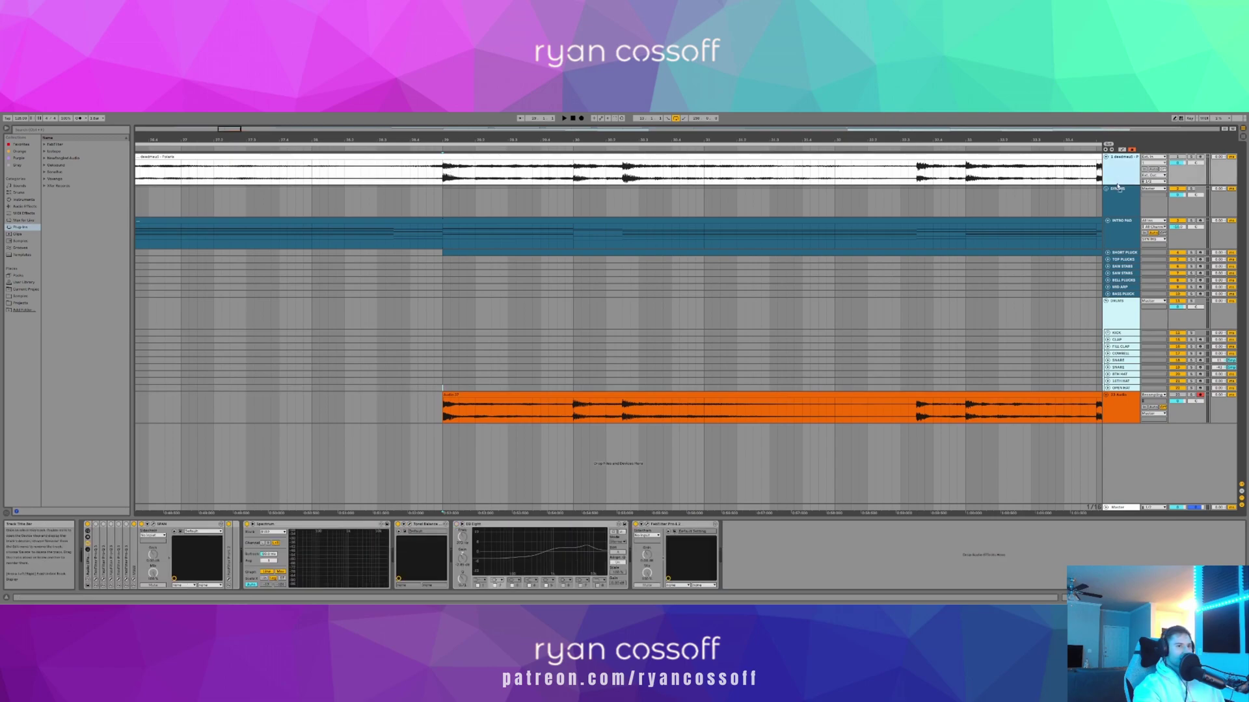
left_click_drag(1112, 185, 1113, 217)
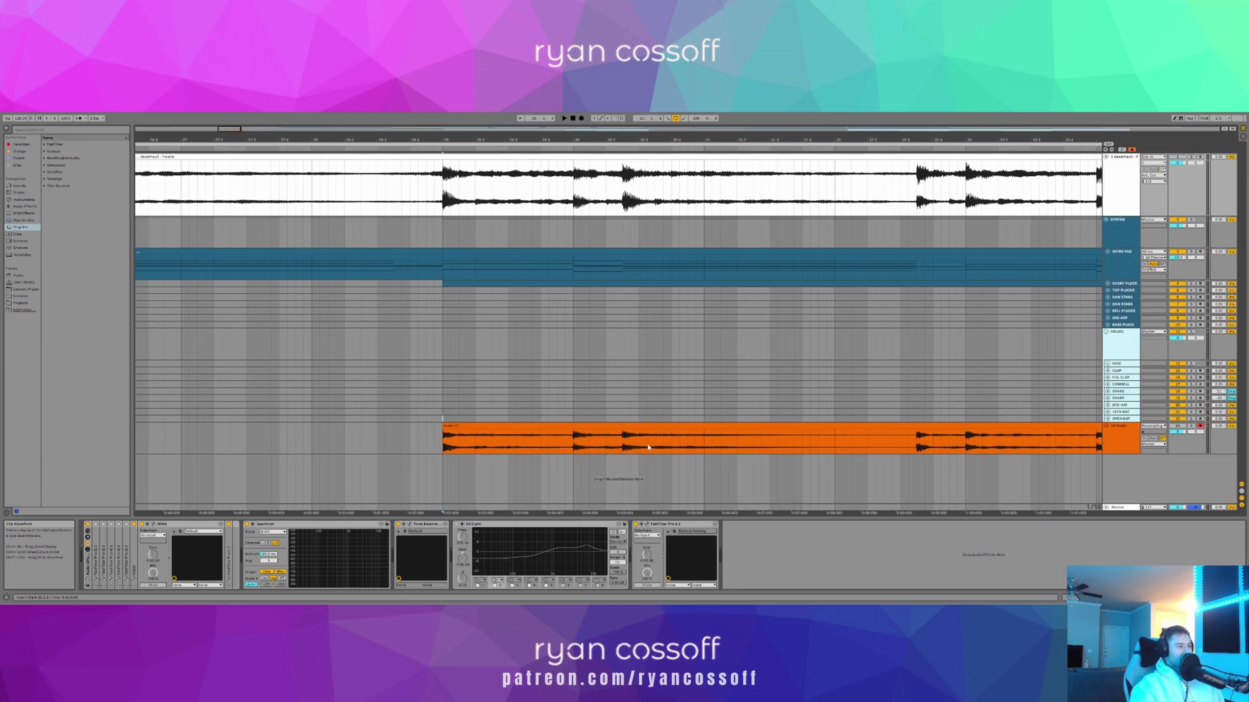
scroll(652, 376, "up", 3)
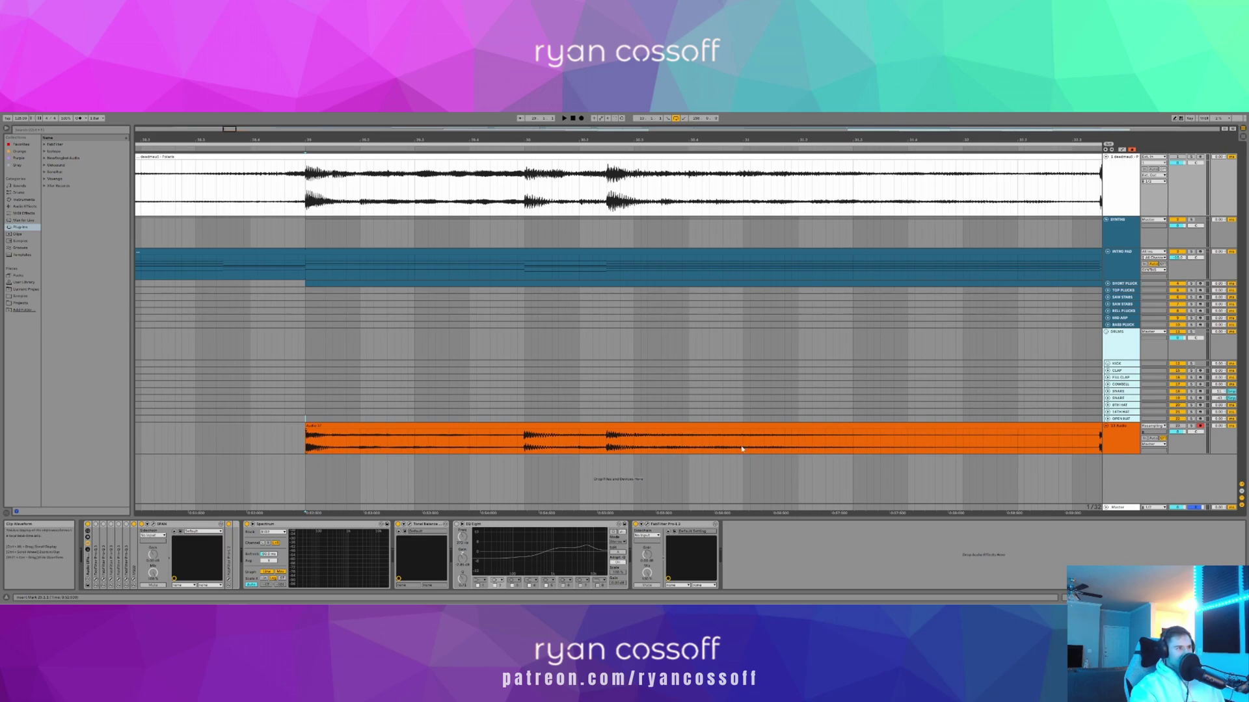
mouse_move(615, 140)
left_mouse_down()
mouse_move(616, 98)
mouse_move(605, 127)
left_mouse_up()
left_click_drag(1187, 216, 1188, 178)
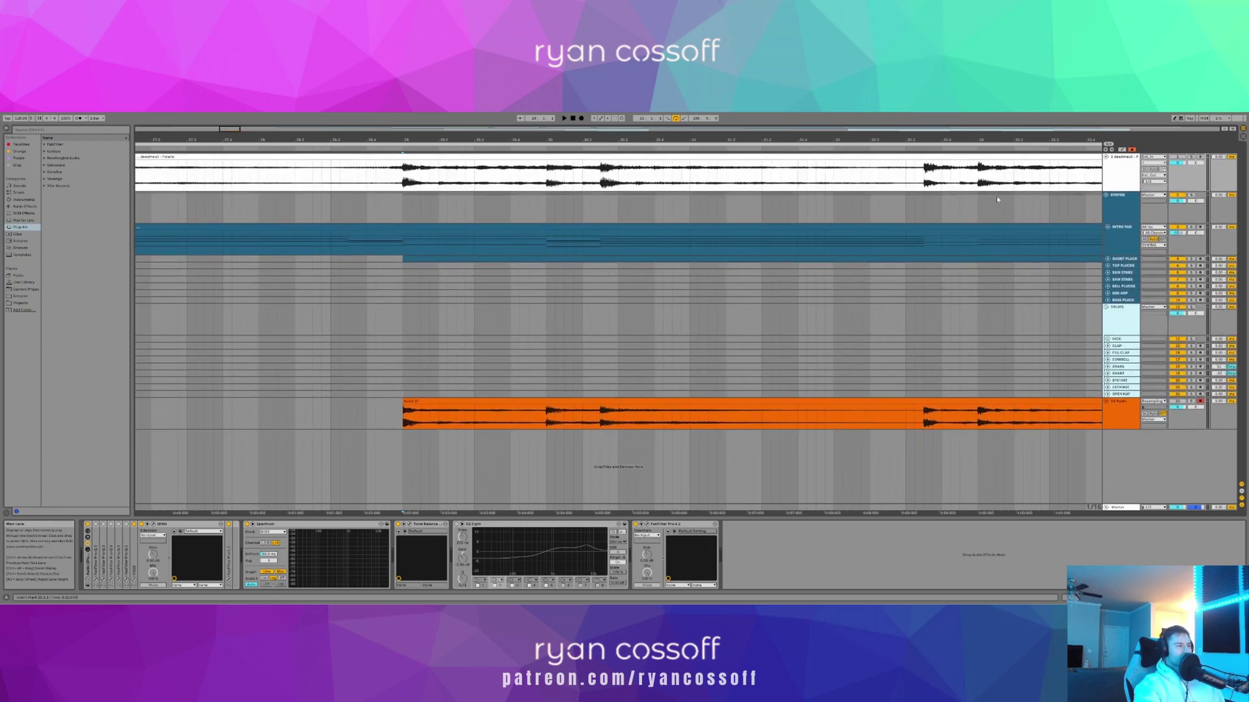
left_click_drag(670, 138, 632, 135)
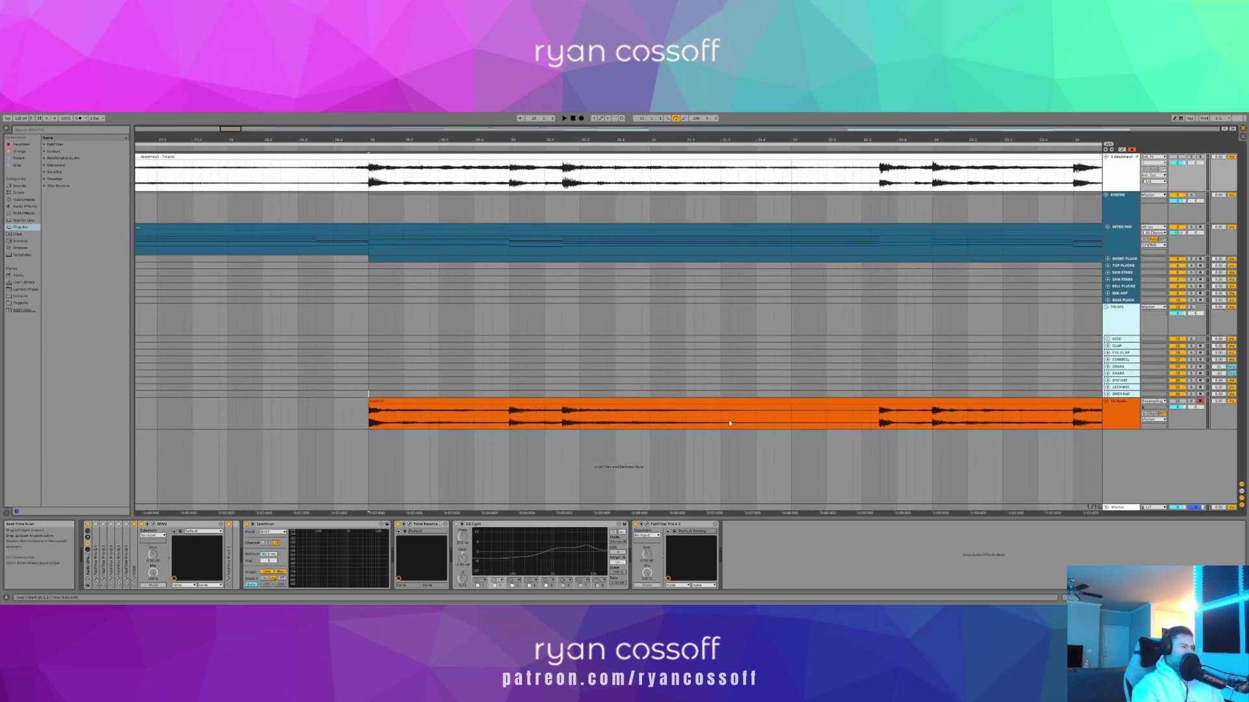
- Show the master track's devices and open the FabFilter Pro-Q 3 inside its device rack
left_click(595, 511)
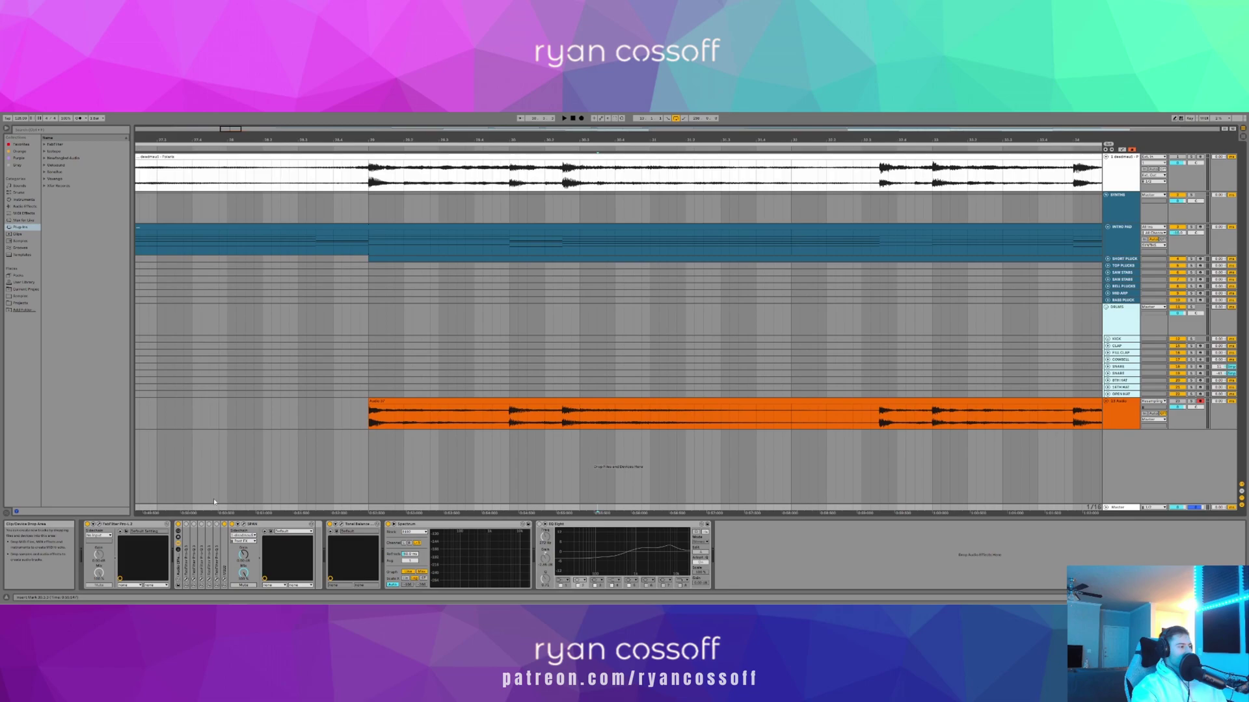
left_click(351, 273)
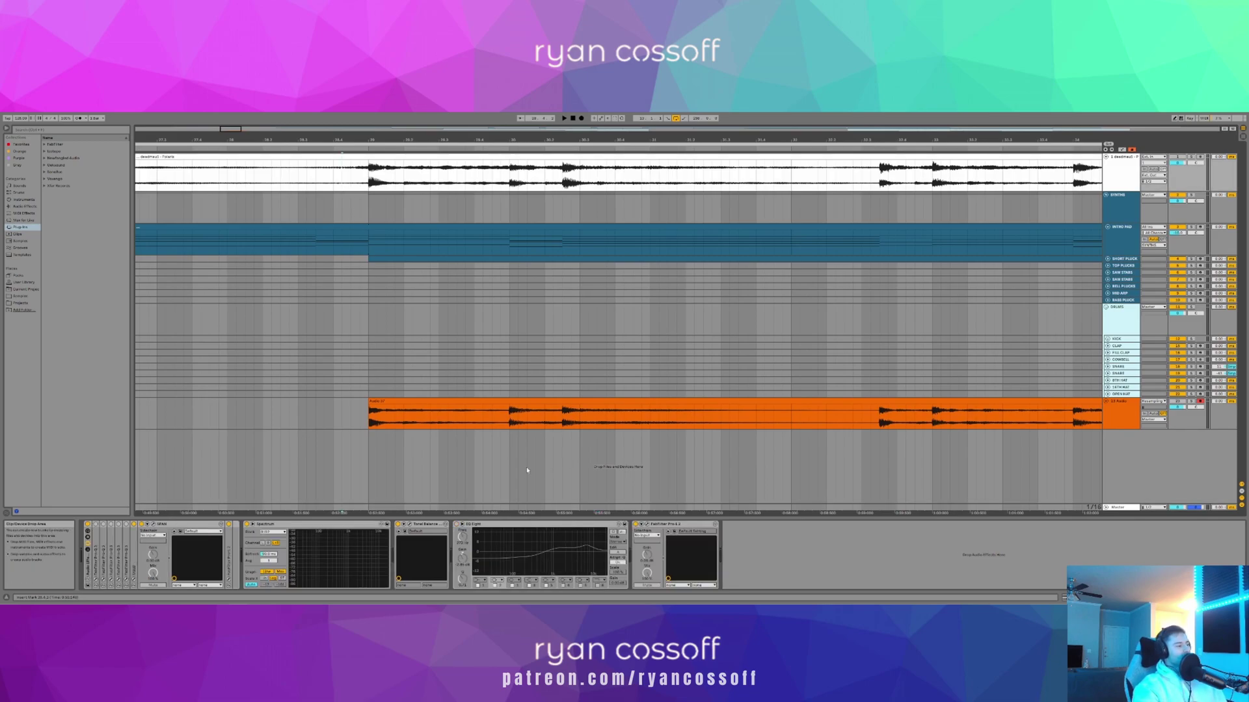
left_click(457, 507)
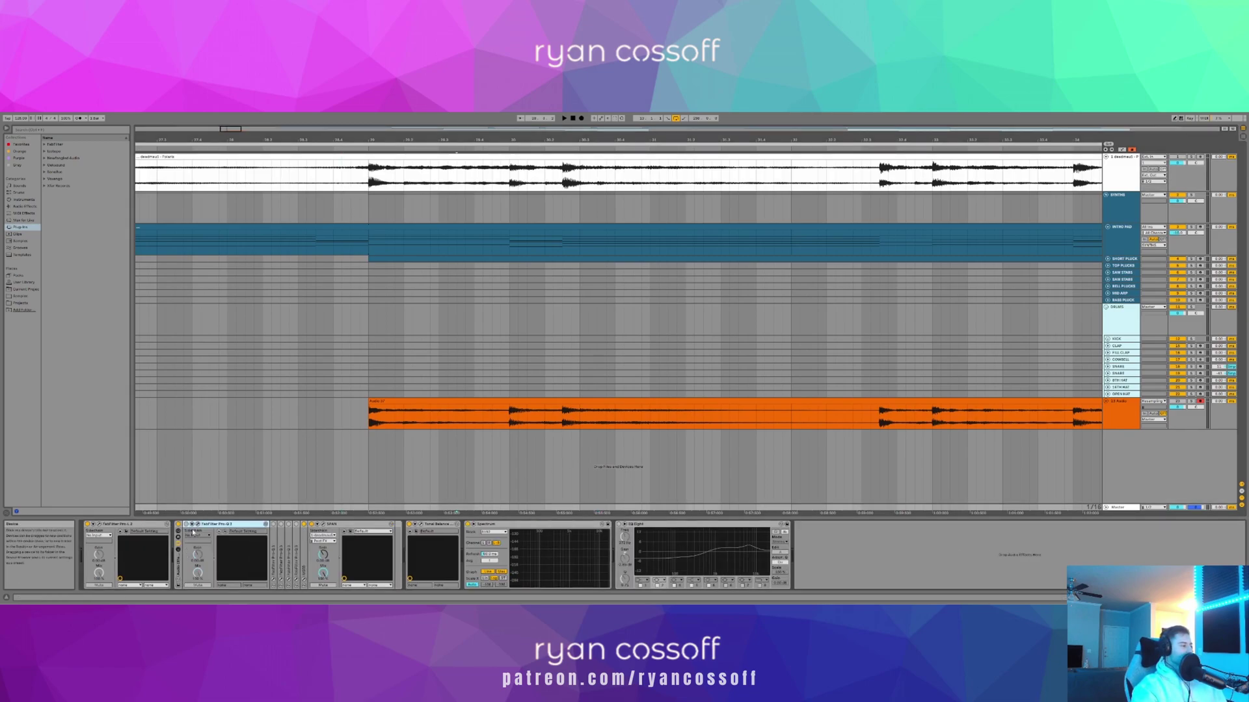
left_click(197, 525)
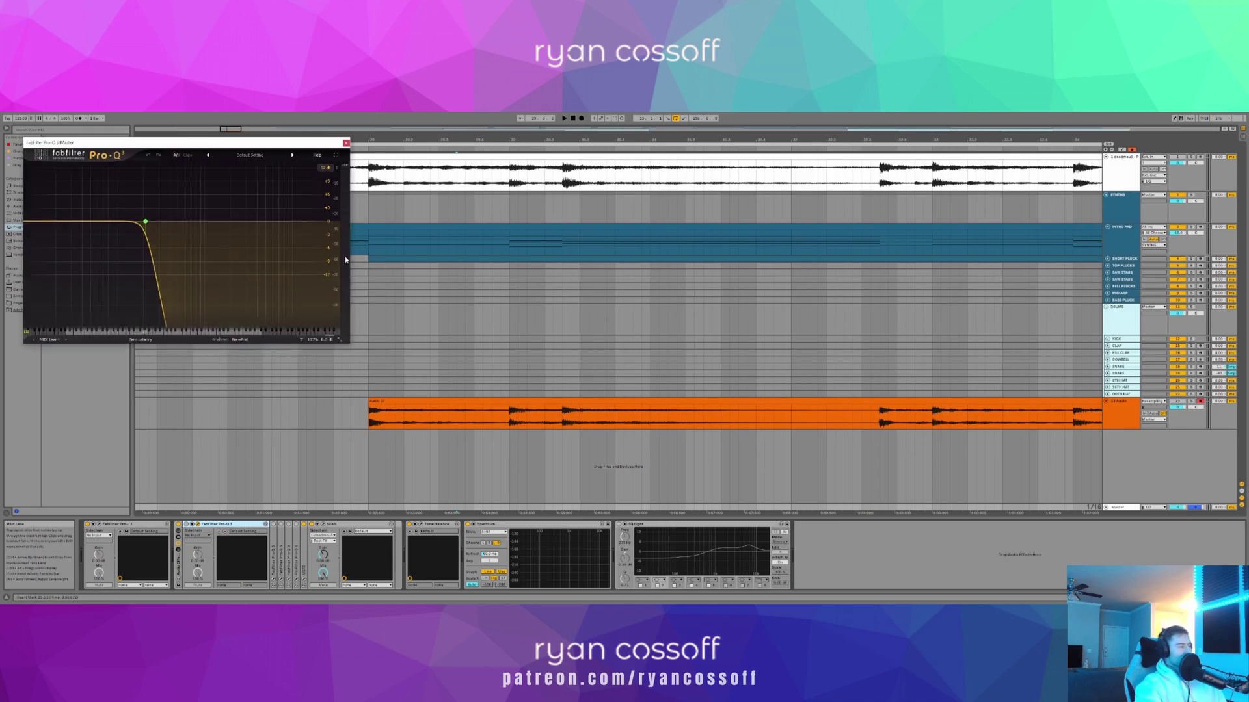
- Open the second and third FabFilter Pro-Q 3 in the master's rack to examine their filter curves, and close all EQ windows
double_click(273, 553)
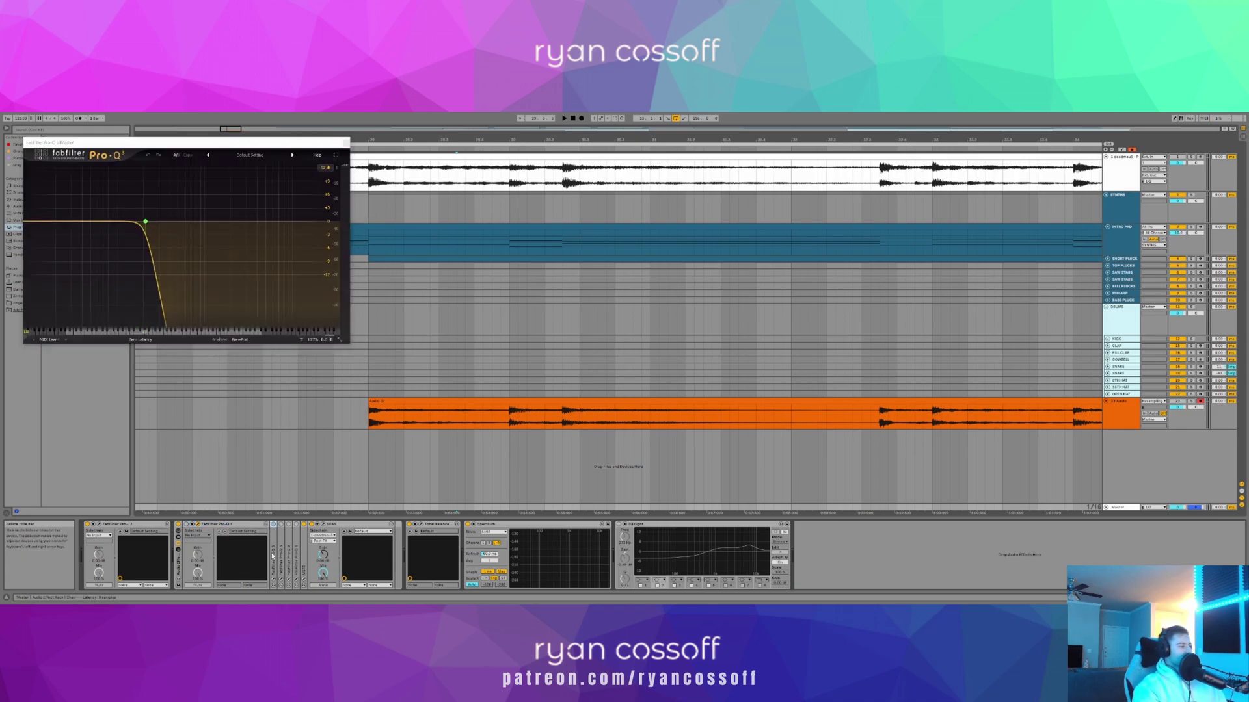
left_click(284, 524)
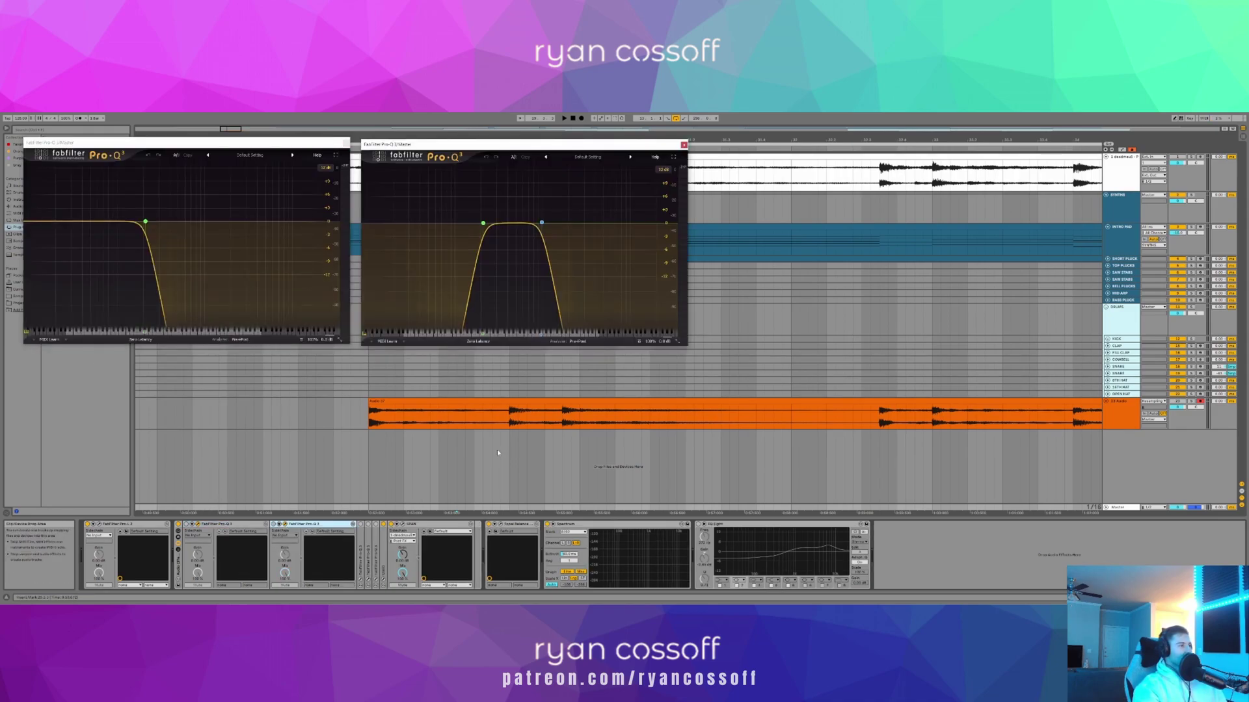
double_click(361, 553)
left_click(372, 525)
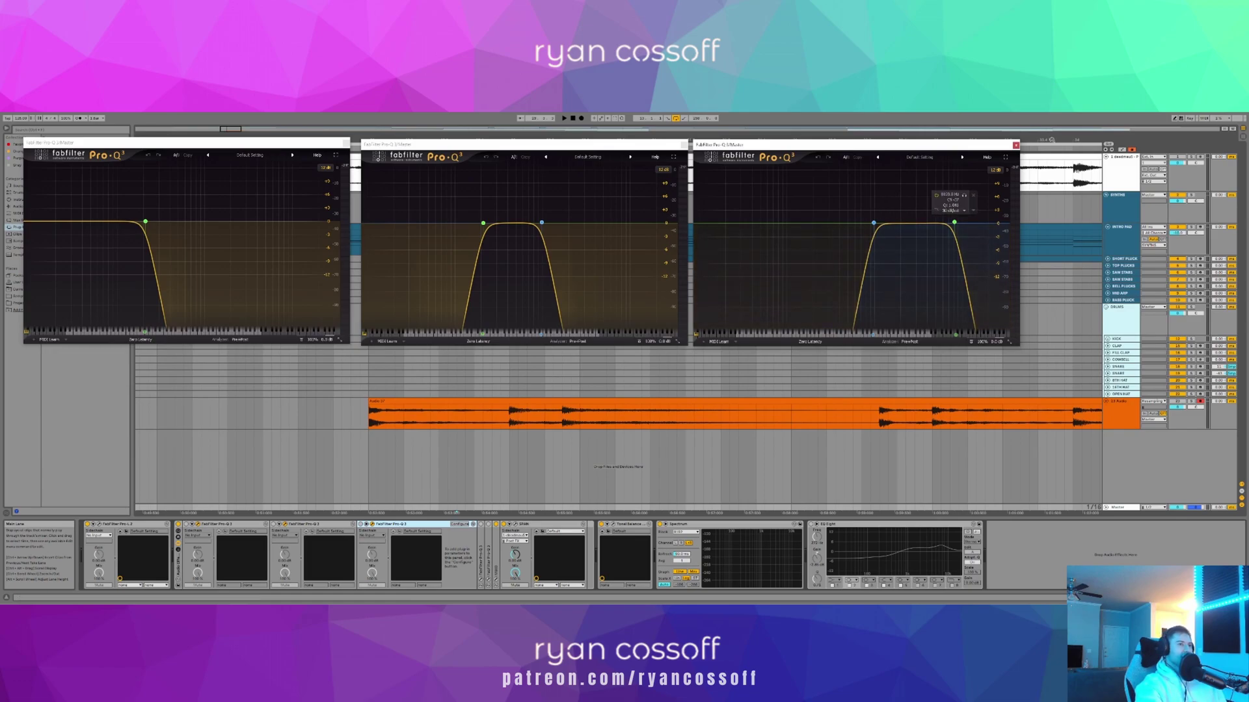
left_click(1016, 145)
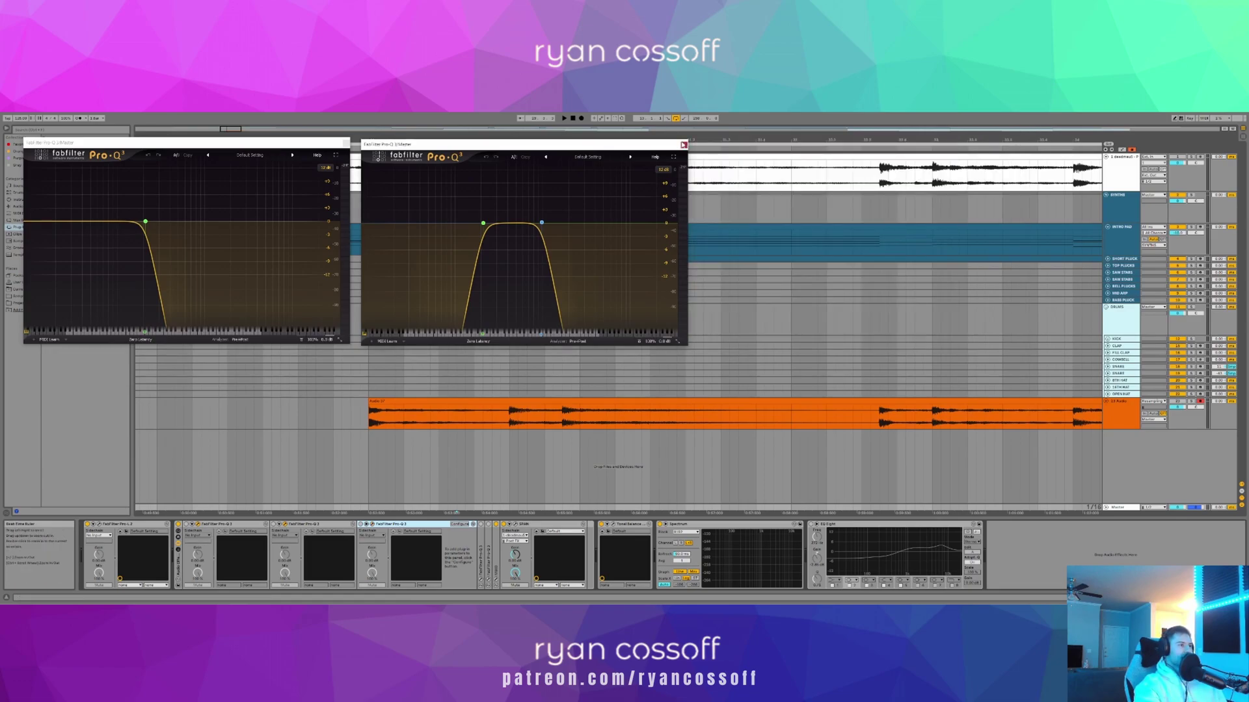
left_click(684, 145)
left_click(345, 144)
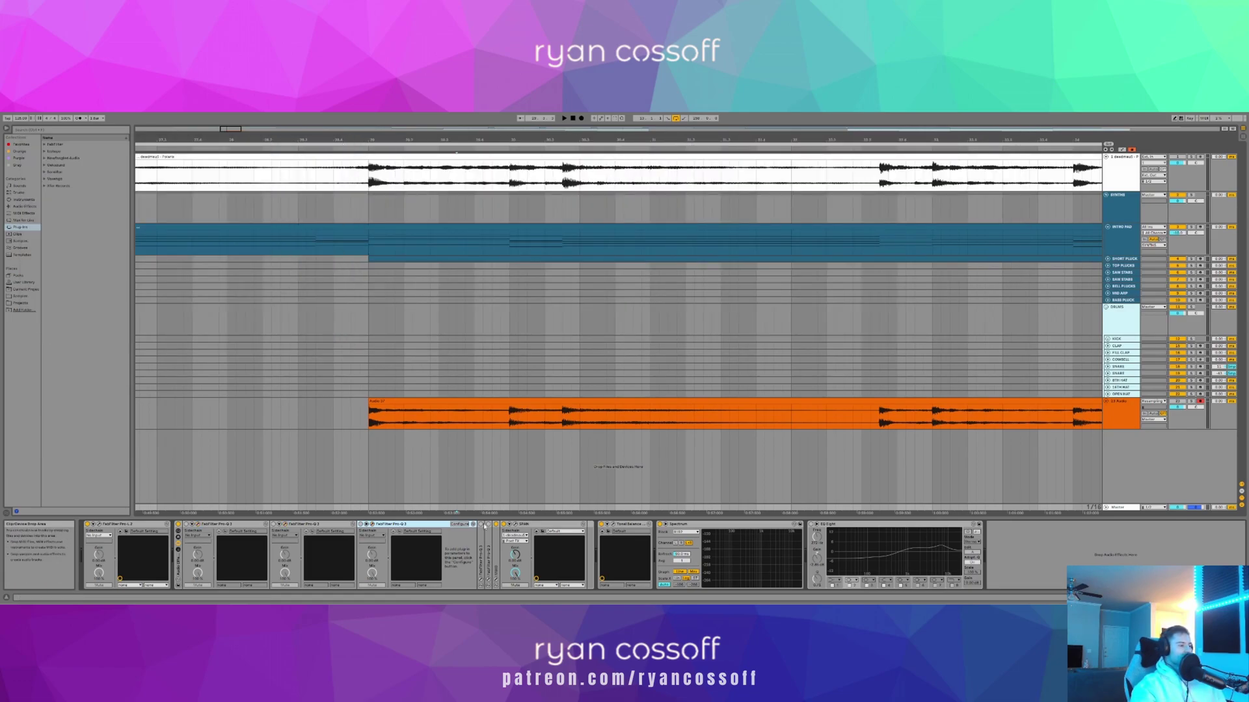
- View the filter curve of the fourth Pro-Q 3 in the master's rack and fold the rack's four Pro-Q 3 devices
key("ctrl+d")
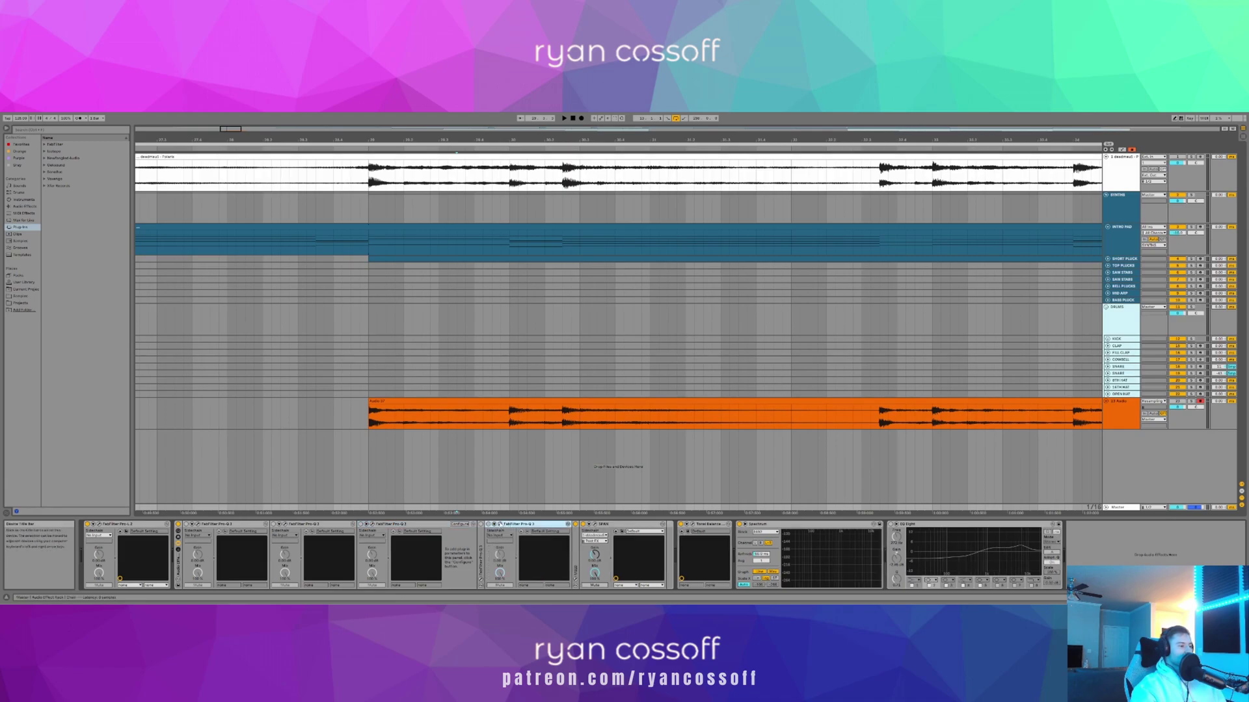
left_click_drag(705, 356, 535, 293)
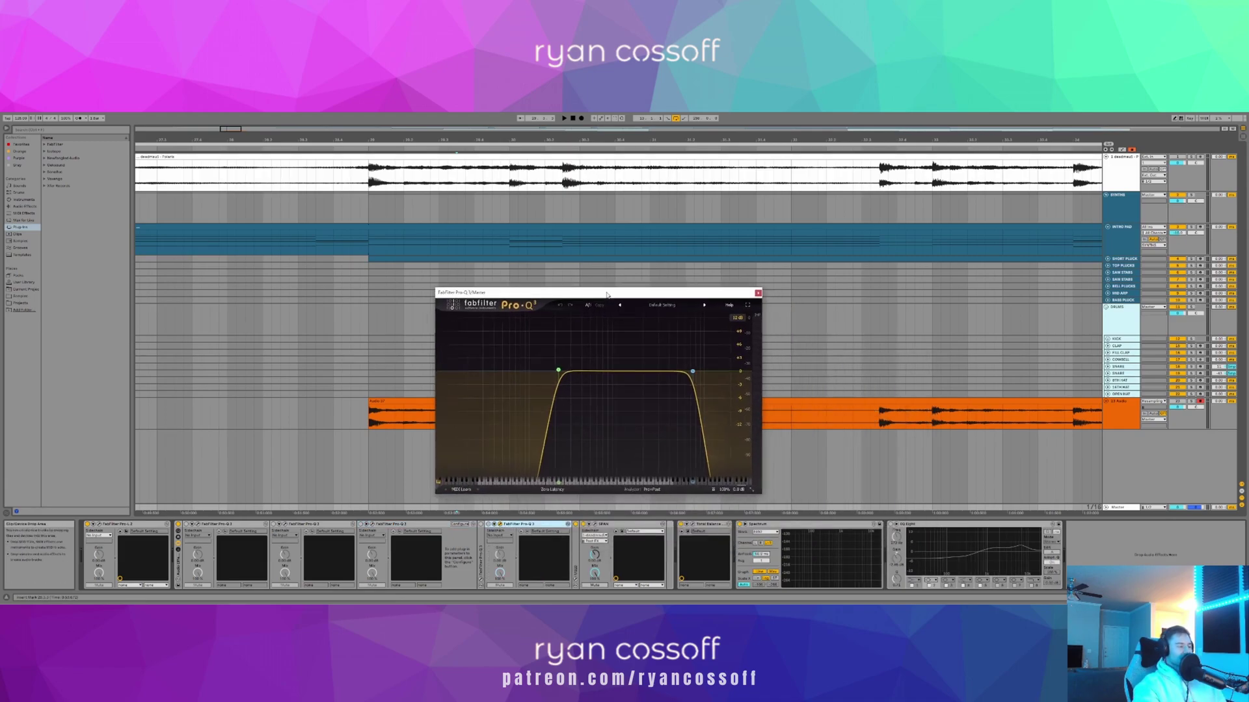
double_click(528, 525)
double_click(398, 524)
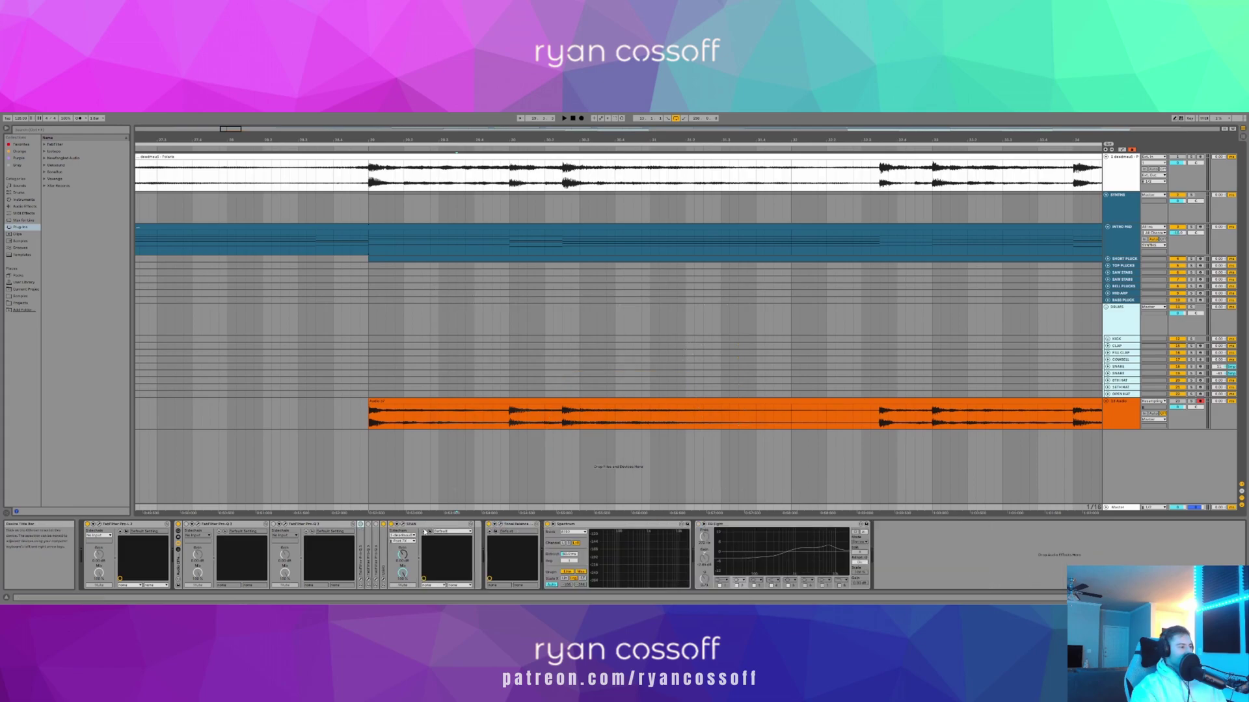
double_click(298, 524)
double_click(238, 524)
- Review the project's computer-key mappings, including those on the deadmau5 reference track's device rack, and leave key mapping mode
key("ctrl+k")
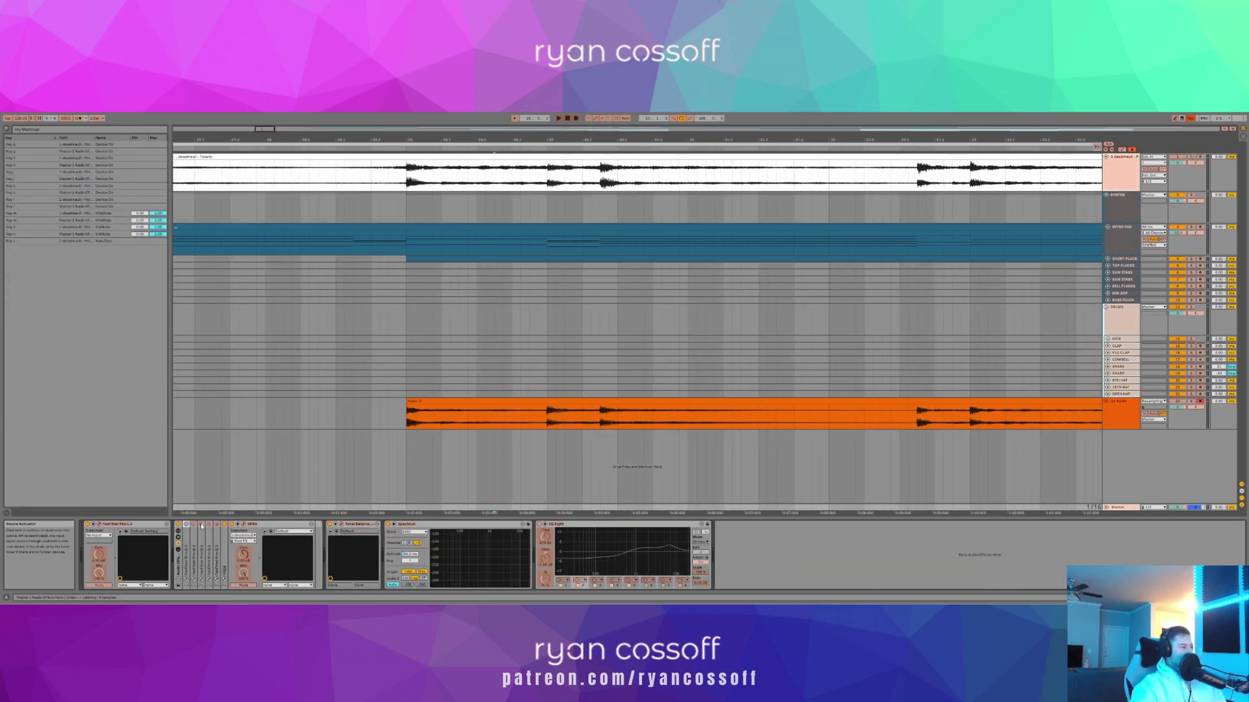
left_click(414, 178)
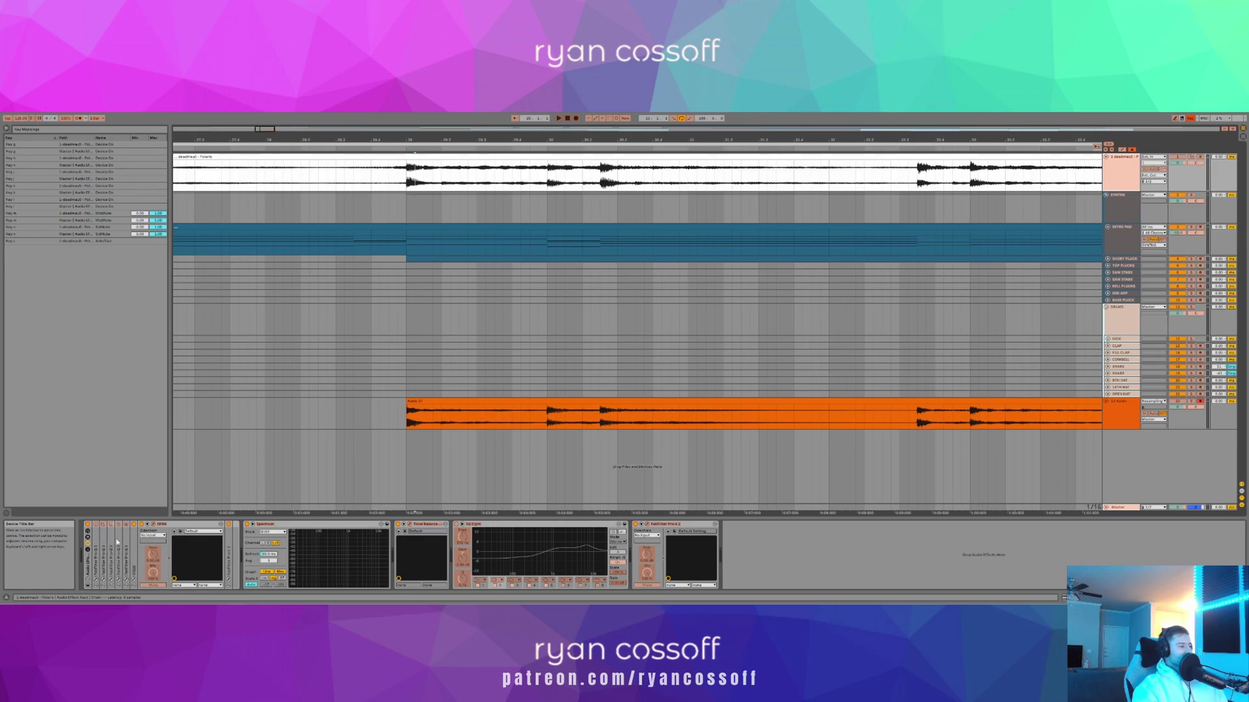
key("ctrl+k")
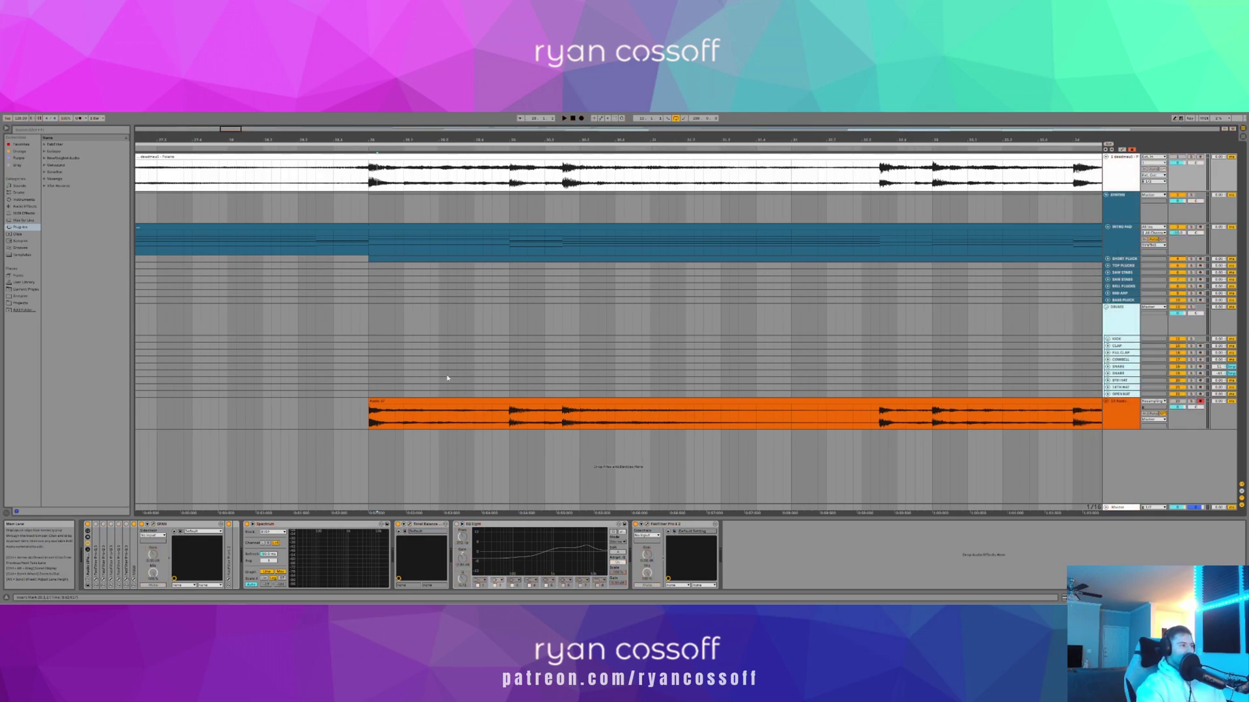
- Play the passage from the start of the orange clip, switching the solo between the recreated tracks and the deadmau5 reference
left_click(364, 411)
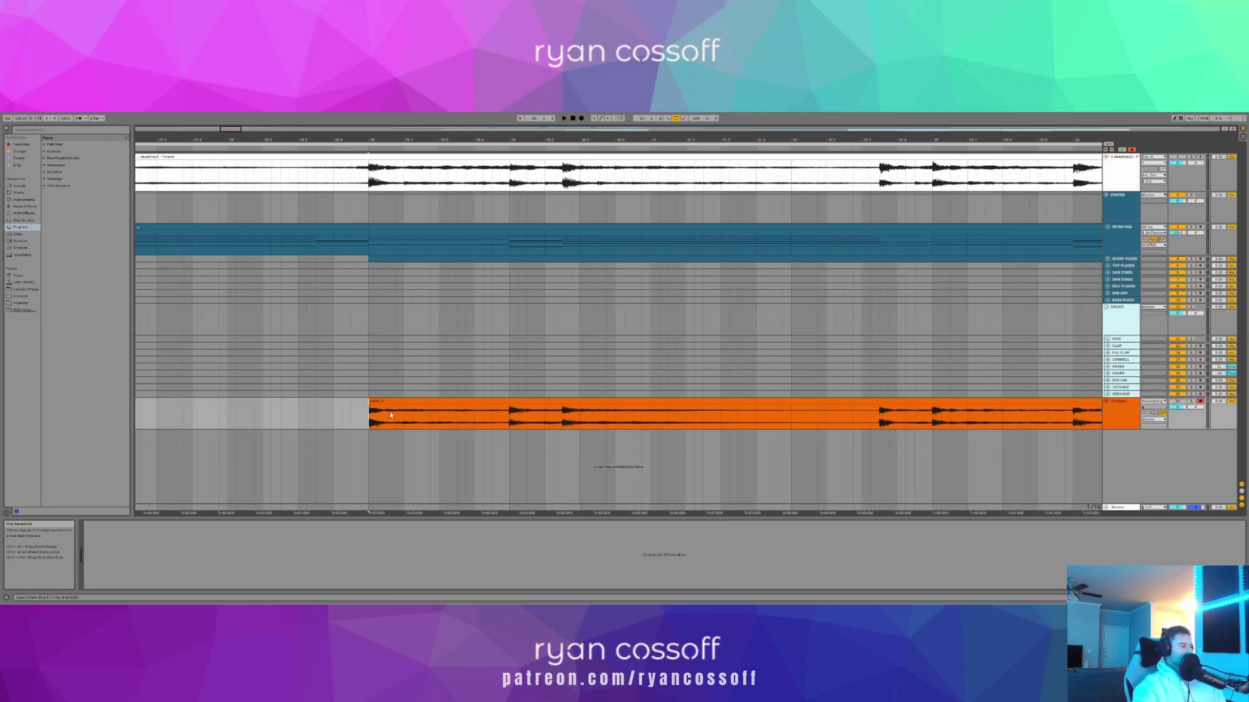
left_click(387, 507)
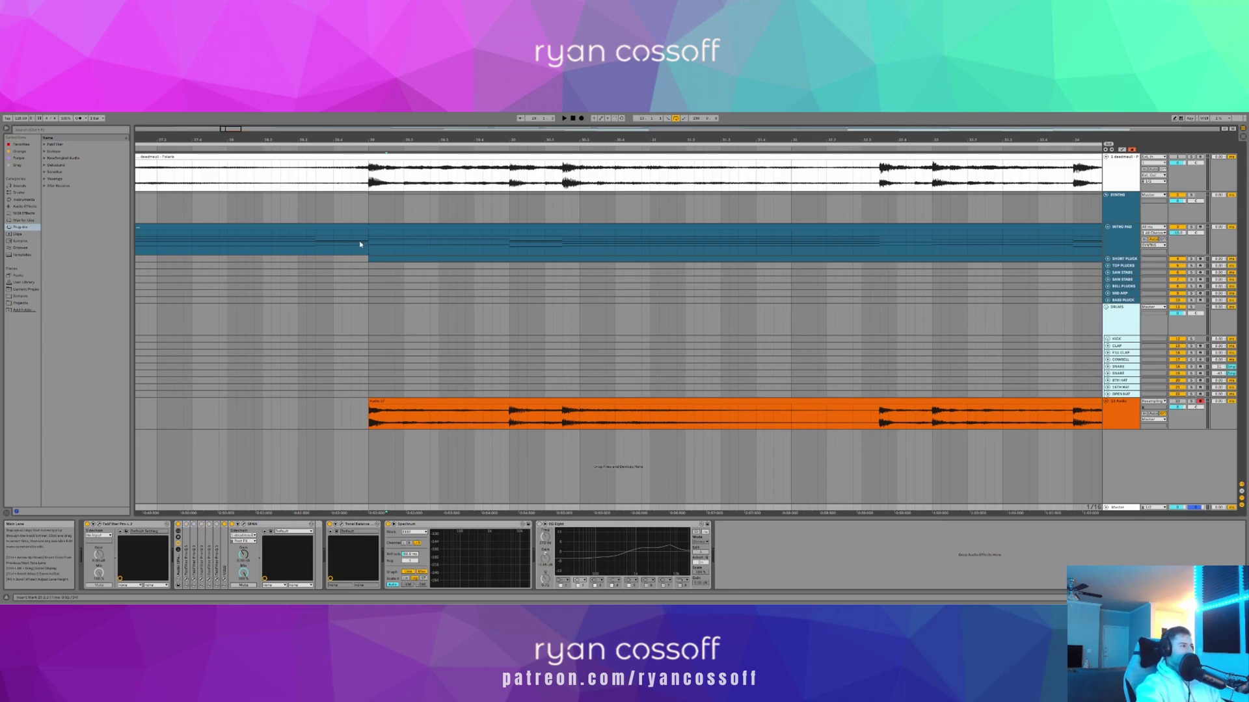
left_click(369, 210)
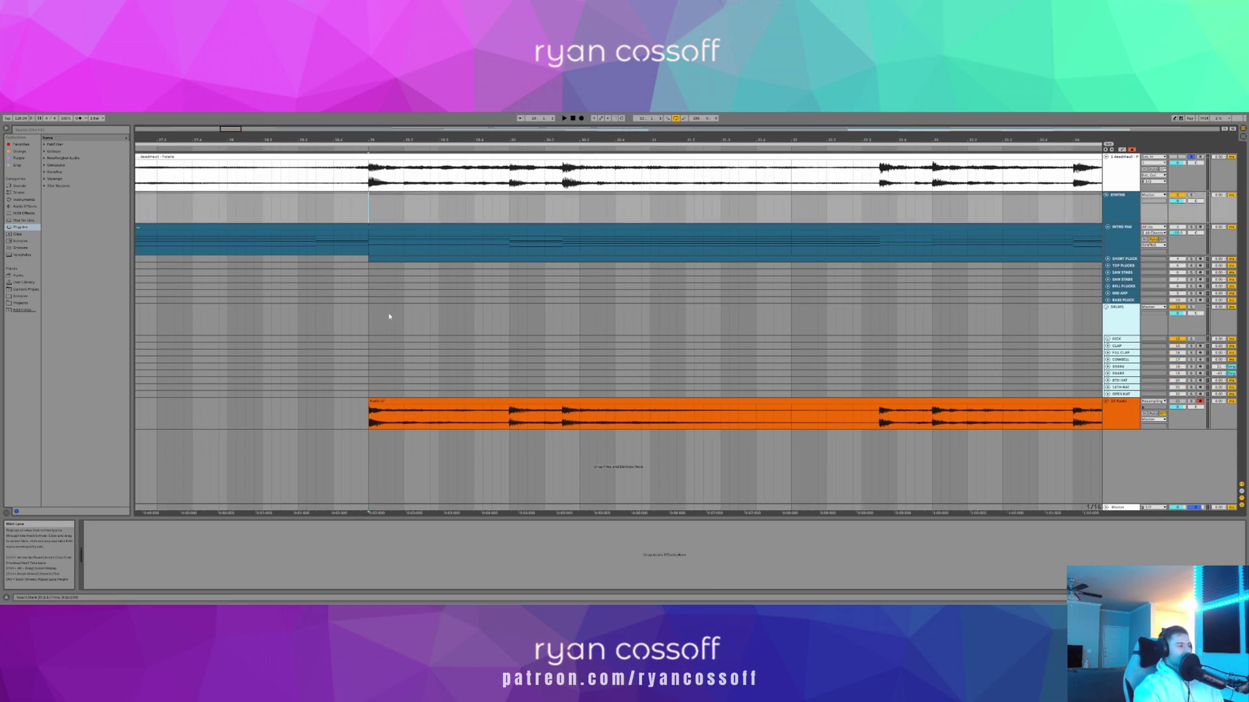
key("space")
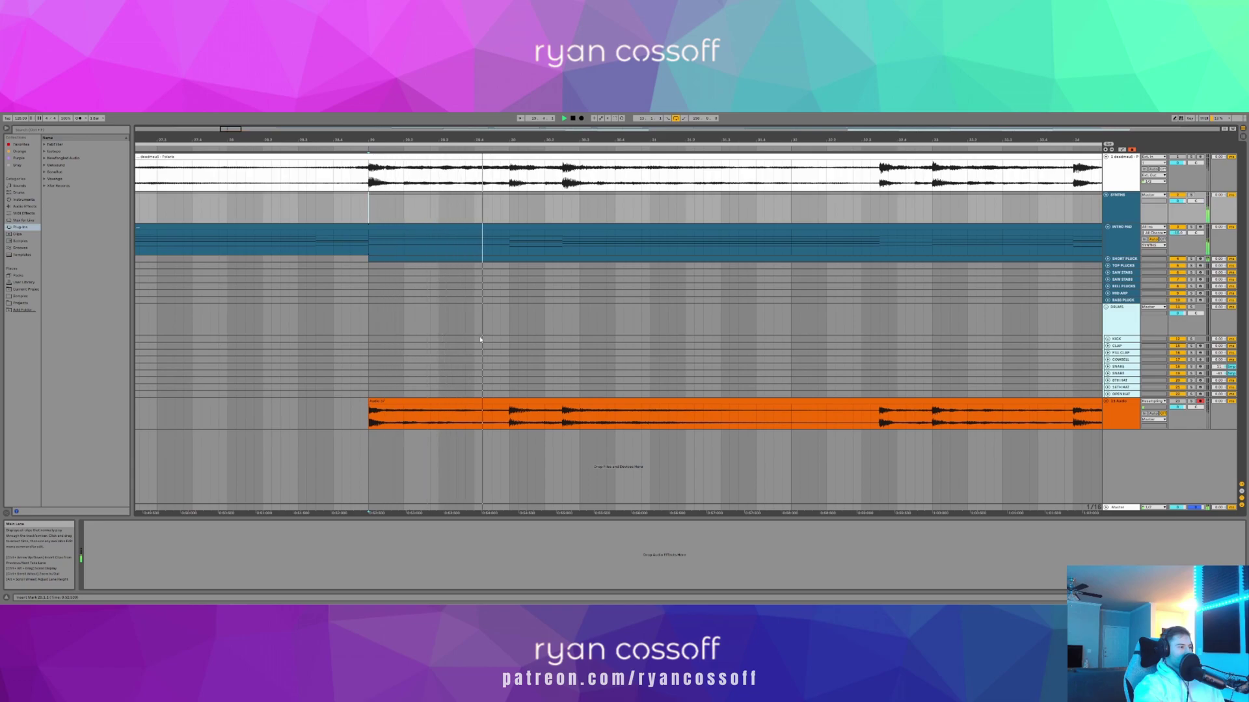
key("space")
key("s")
key("space")
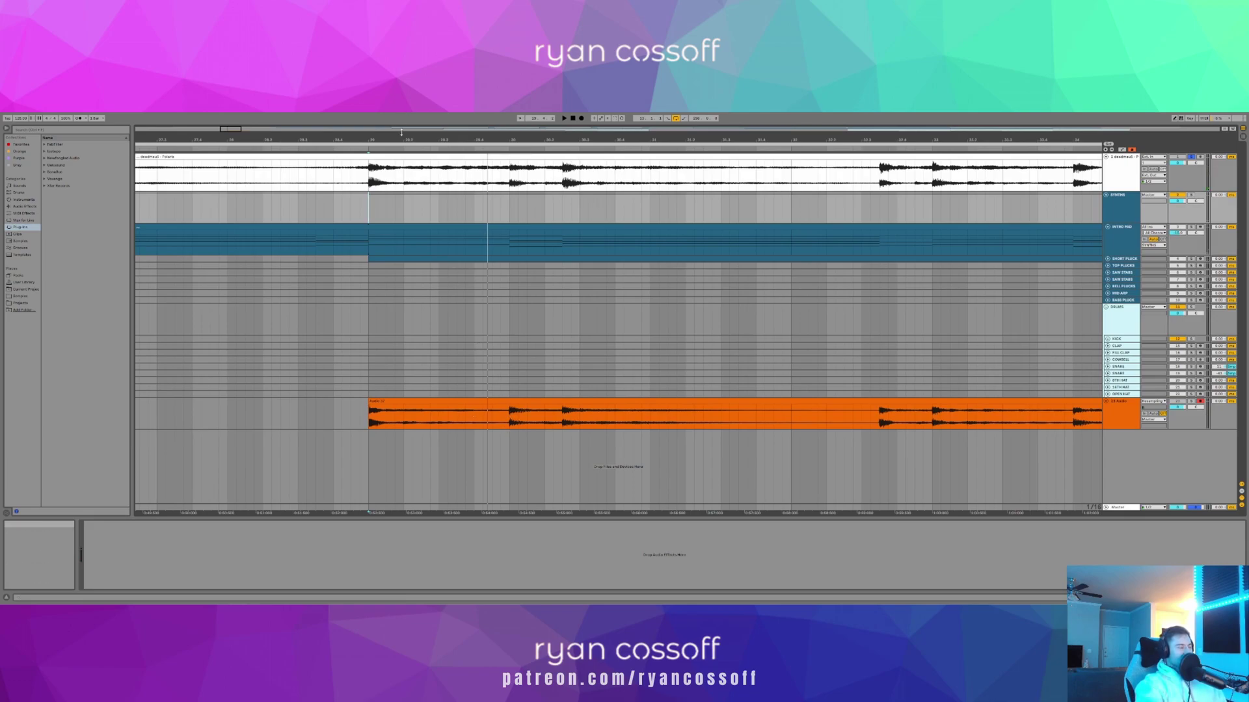
- Play the passage with the deadmau5 track's devices shown, comparing the reference with the recreation in the Spectrum
left_click(370, 177)
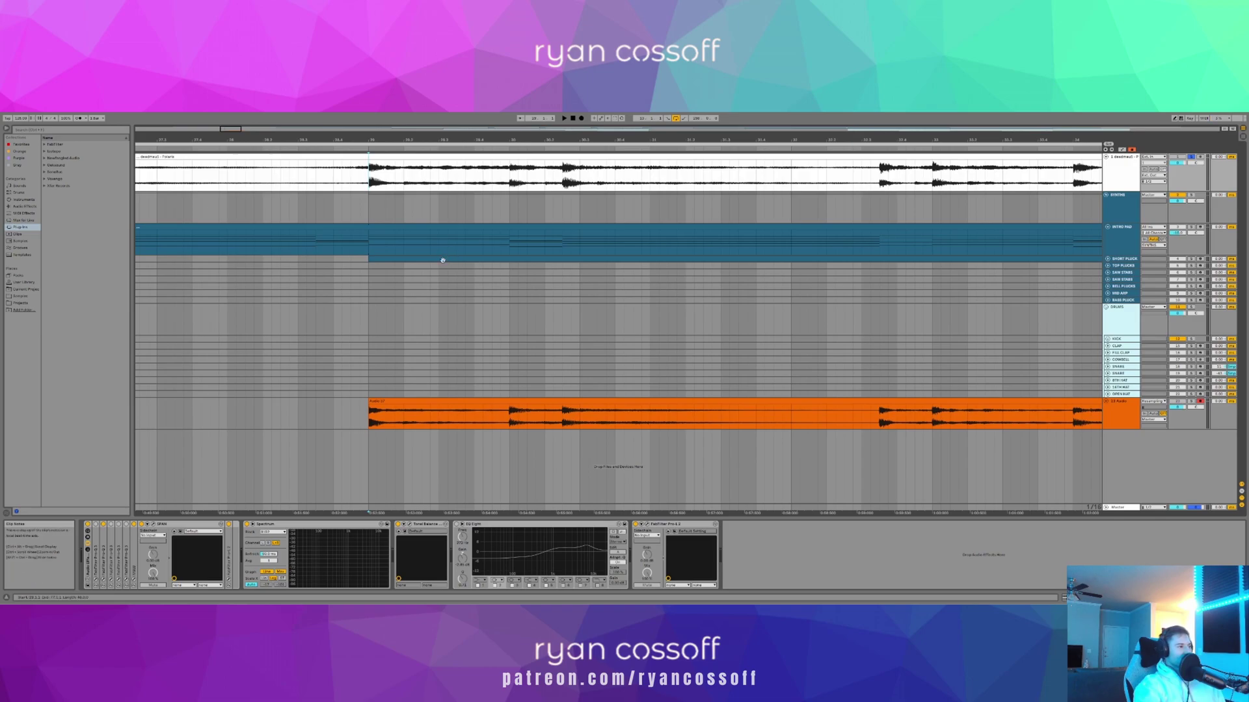
key("space")
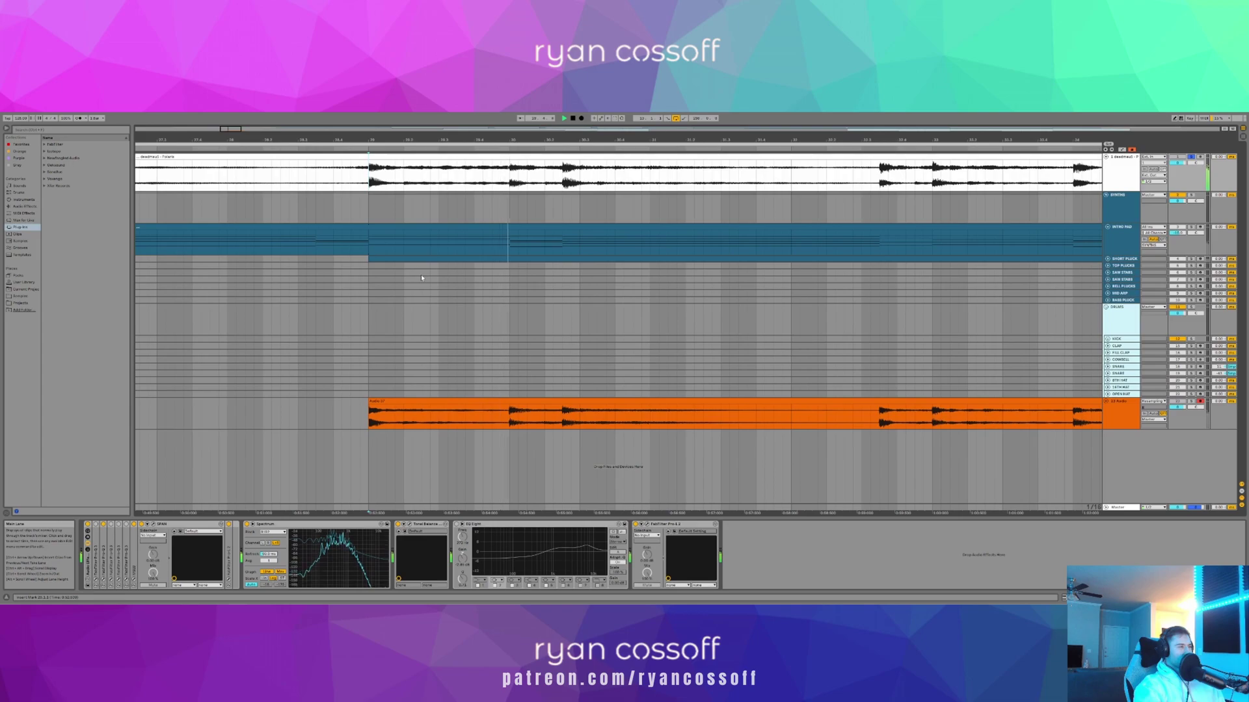
key("space")
key("space")
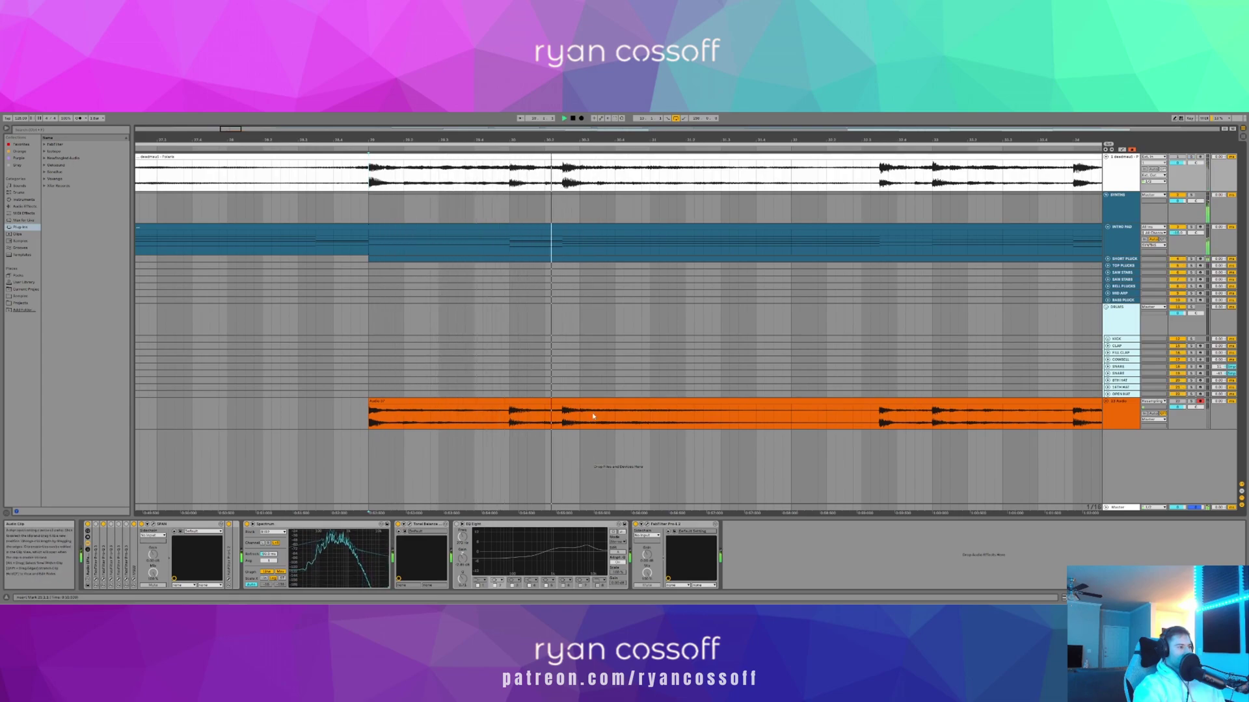
left_click(581, 425)
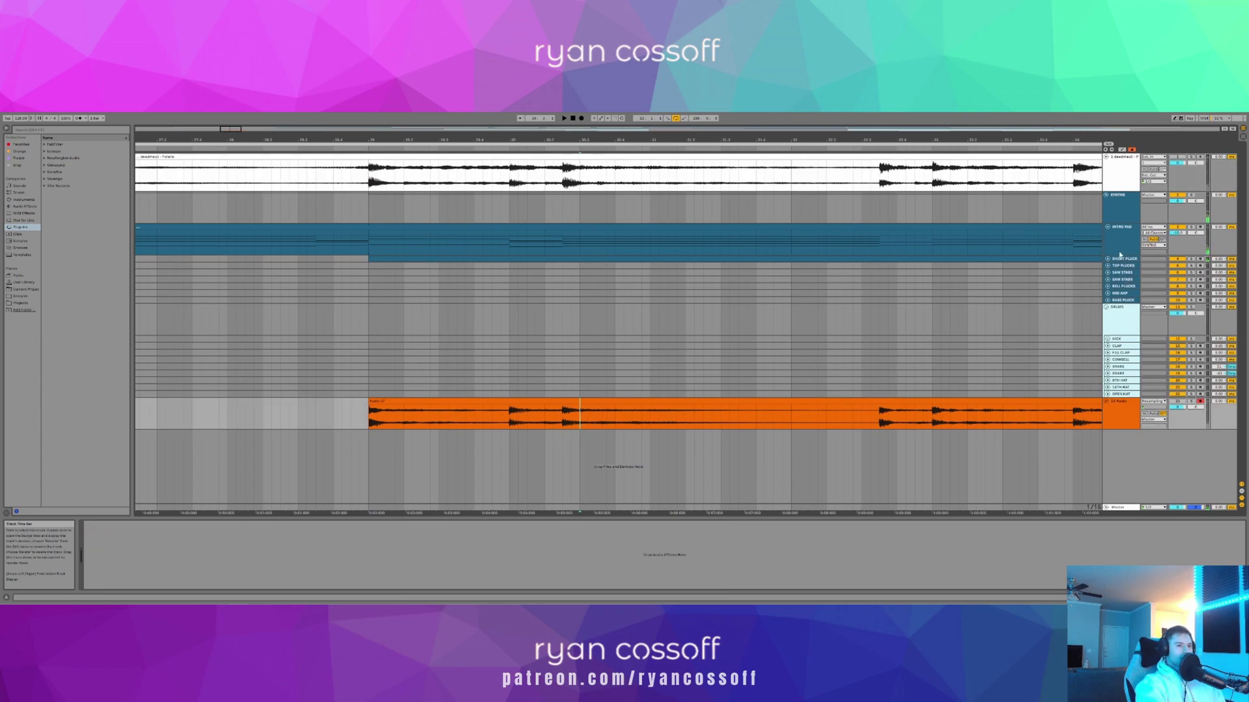
- Unfold the SHORT PLUCKS track and open its Serum synth in an enlarged window clear of the track headers
left_click(1107, 259)
left_click(1122, 259)
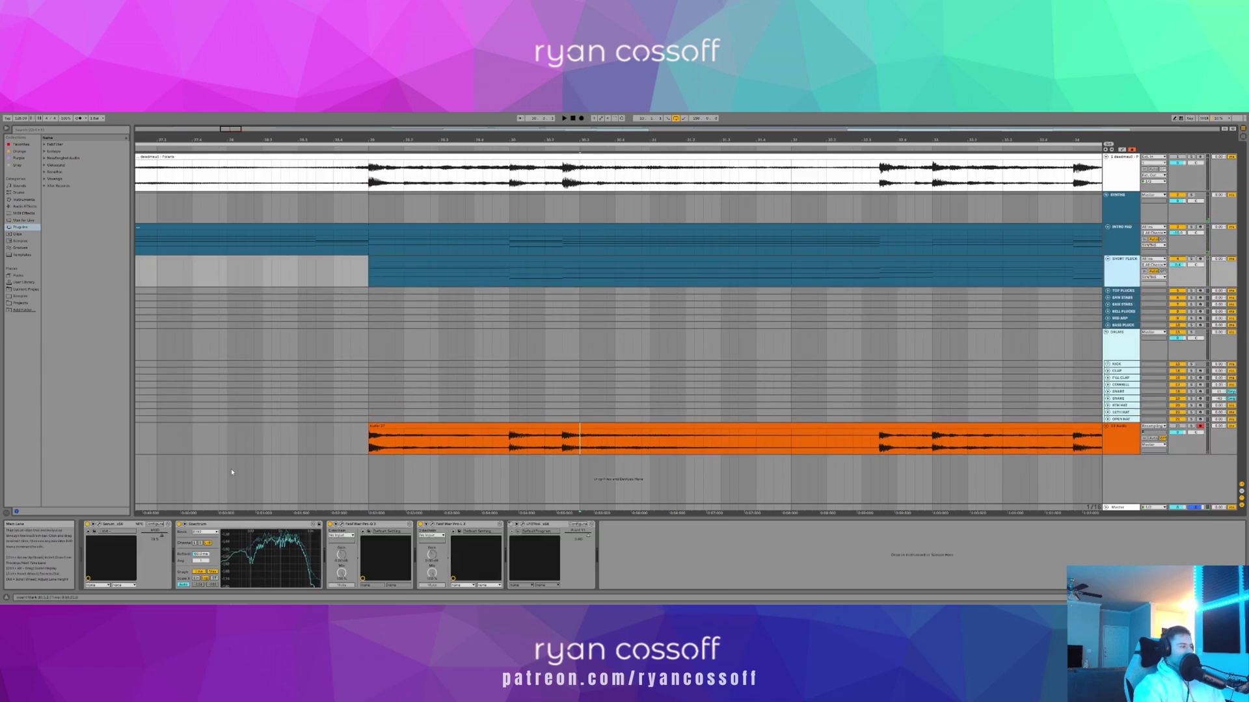
left_click(100, 523)
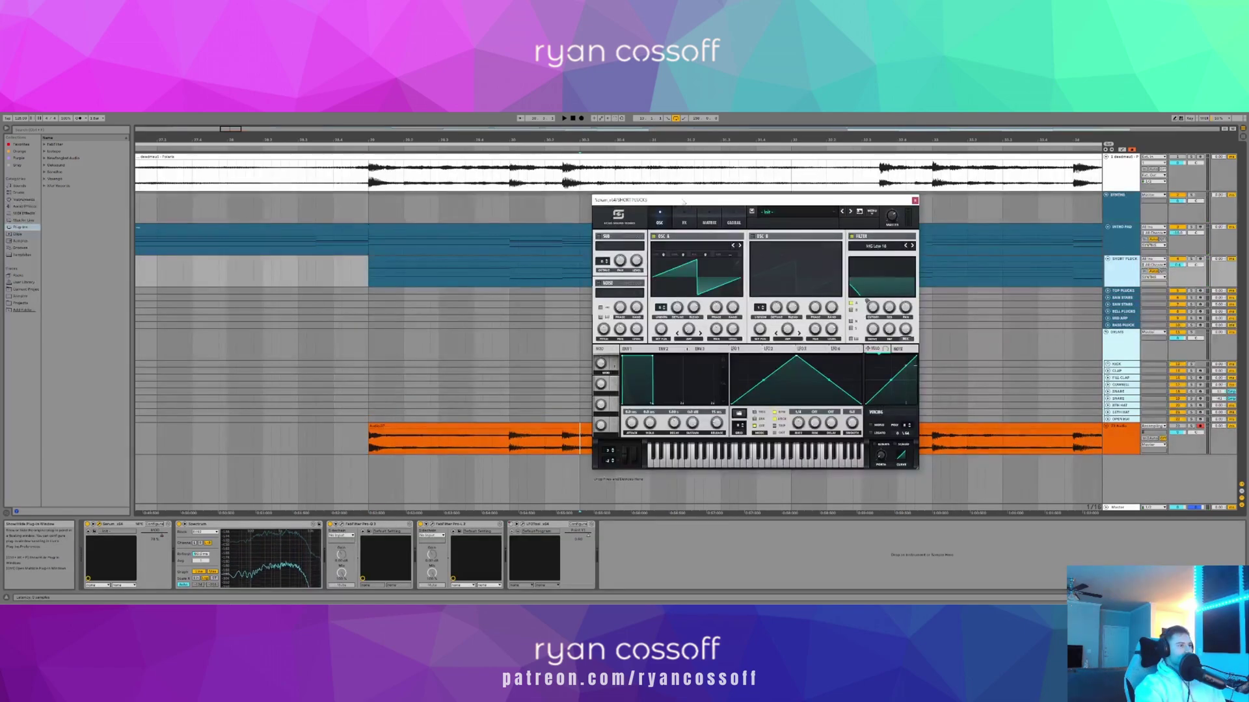
left_click_drag(681, 194, 445, 175)
left_click_drag(678, 442, 777, 521)
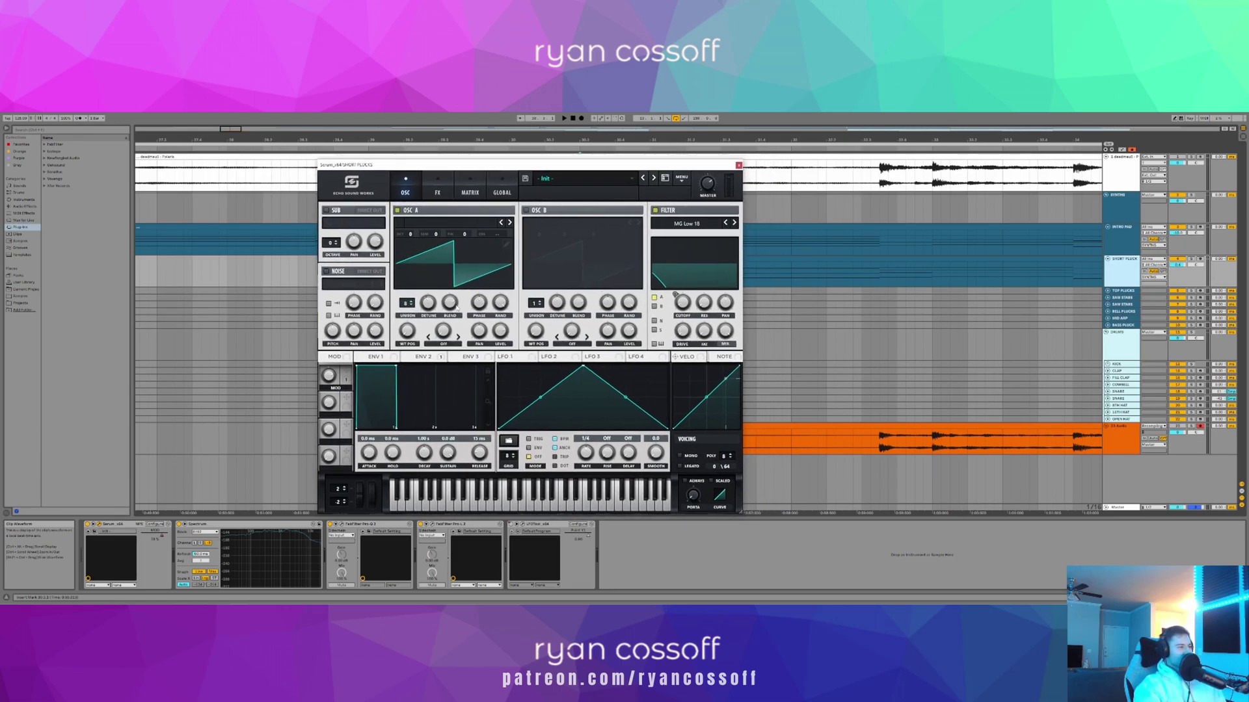
- Review Serum's Env 2, its effects page and the matrix routing of Env 2 to the filter cutoff
left_click(433, 359)
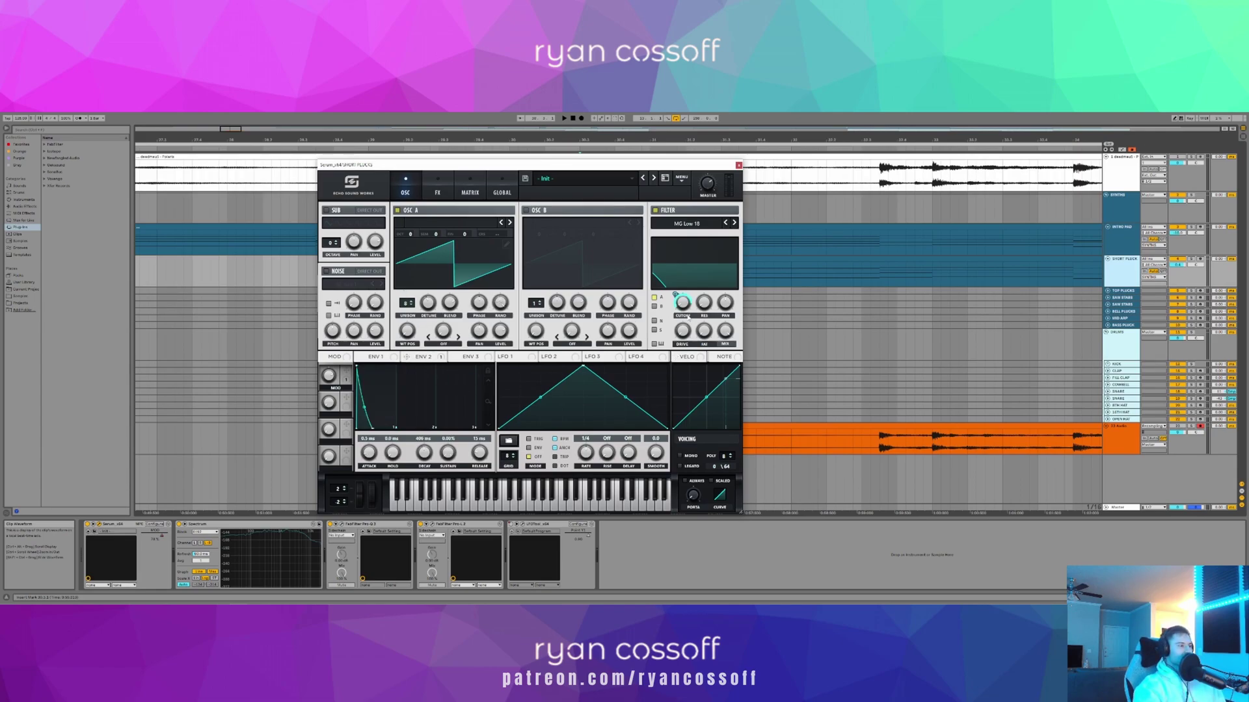
left_click(438, 192)
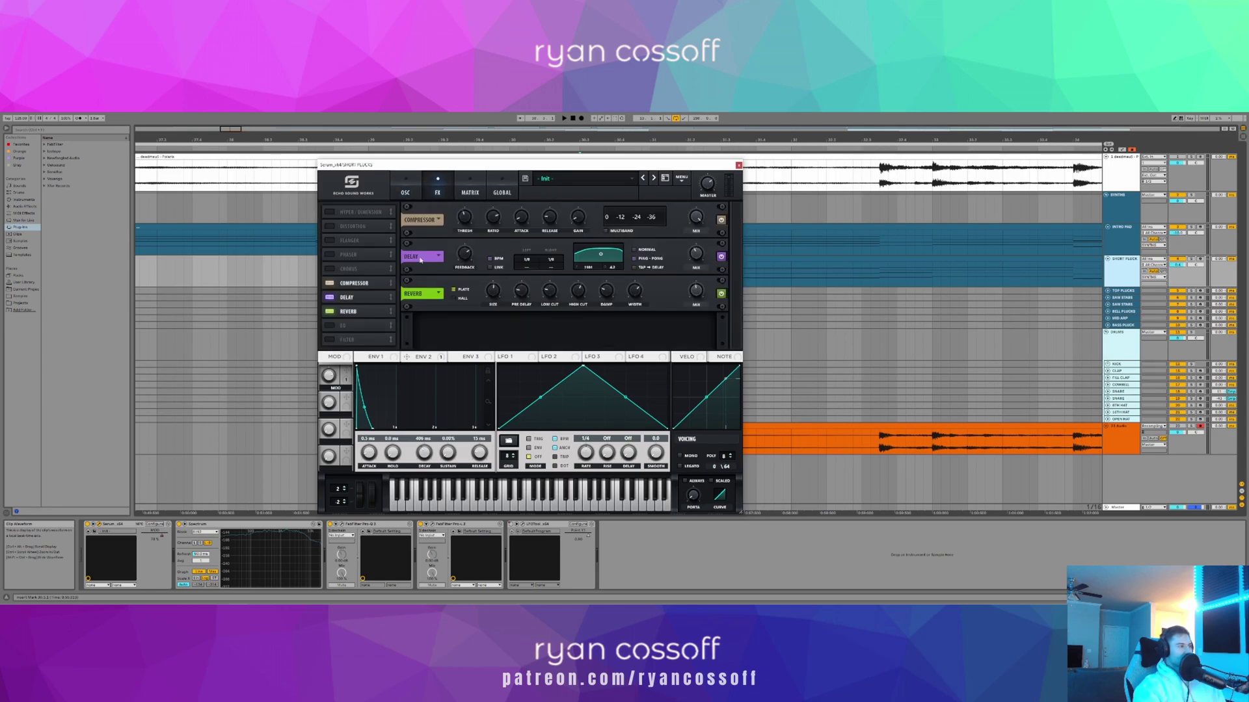
left_click(414, 197)
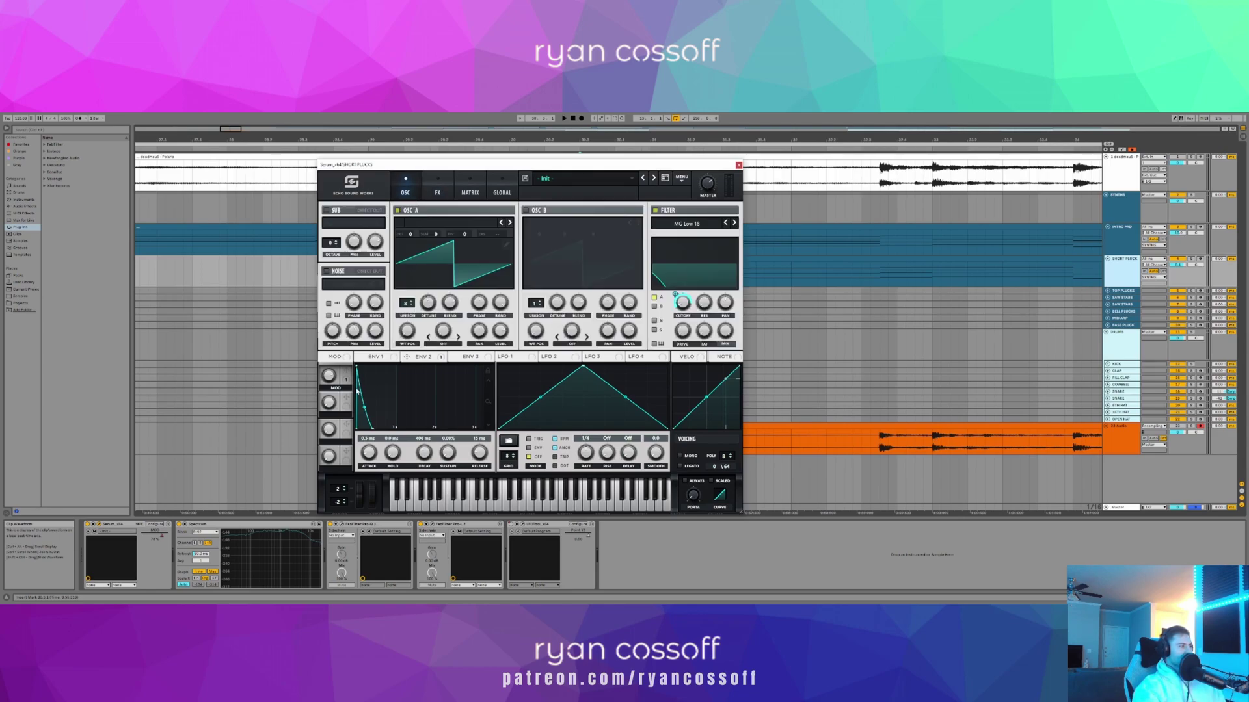
left_click_drag(477, 168, 709, 283)
left_click(703, 307)
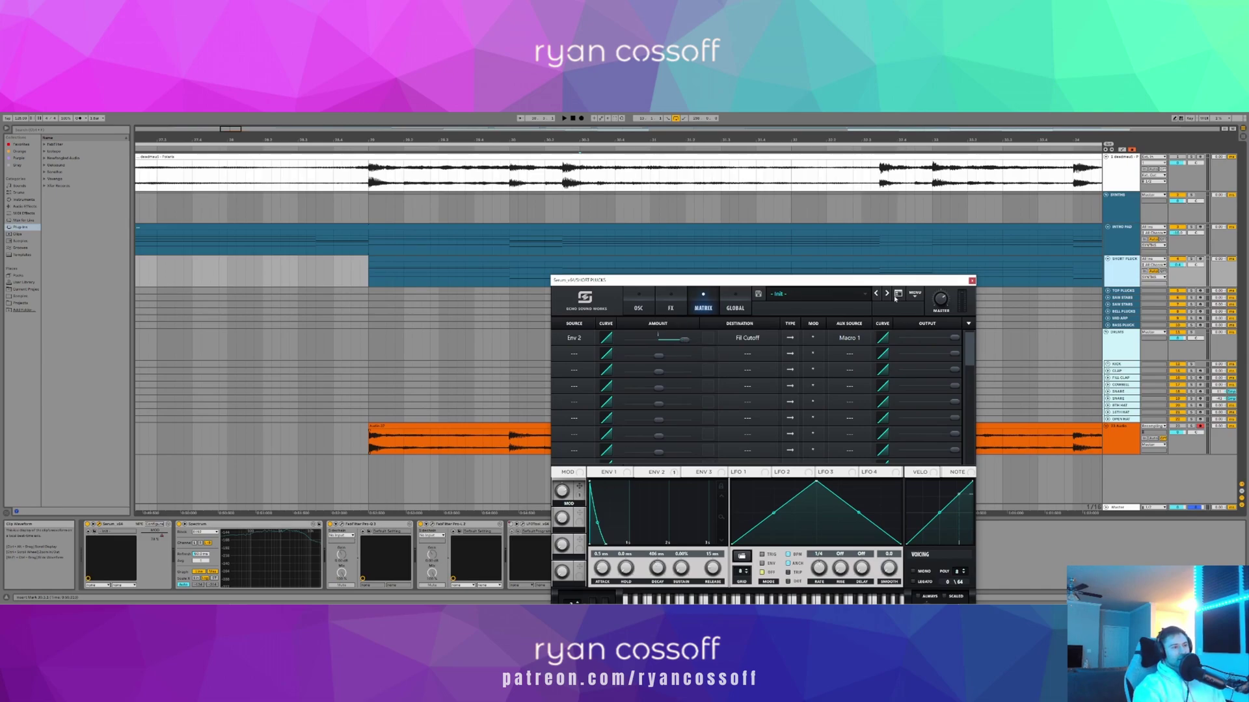
- Show the automation lanes, close Serum and display the SHORT PLUCKS track's Serum automation over a wider stretch of the arrangement
key("a")
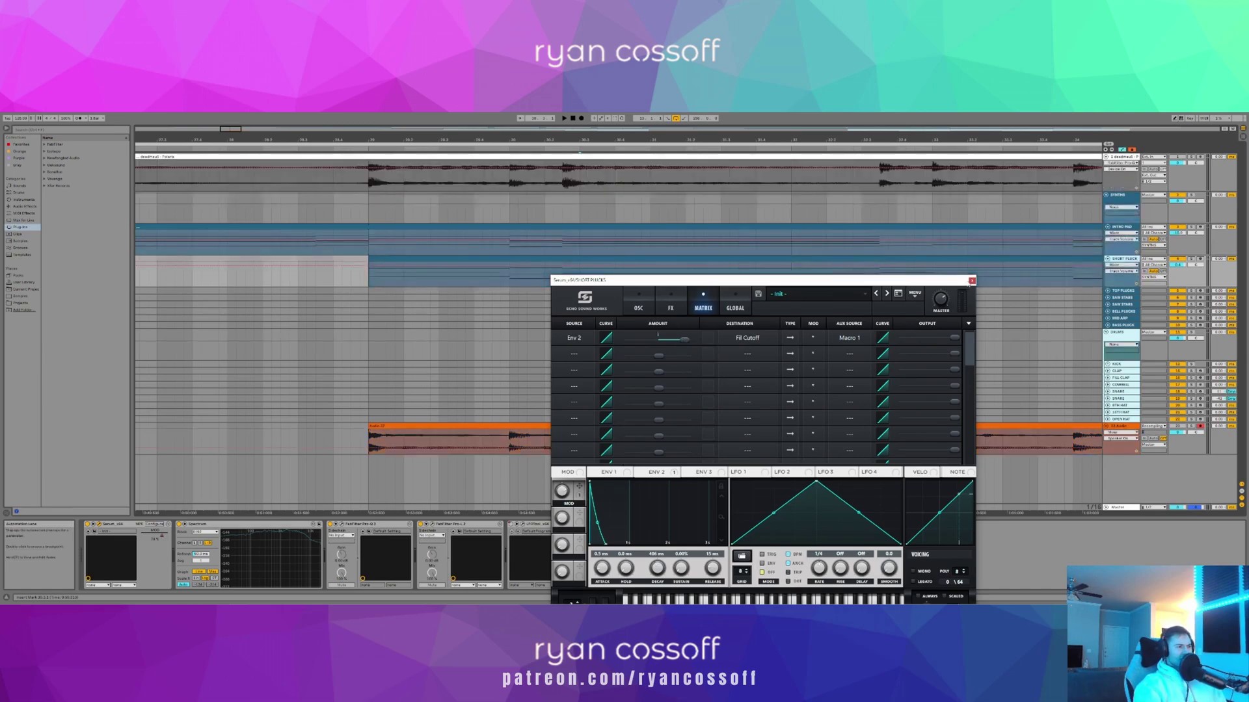
left_click(973, 282)
left_click_drag(644, 140, 523, 111)
left_click(1122, 265)
left_click(1120, 276)
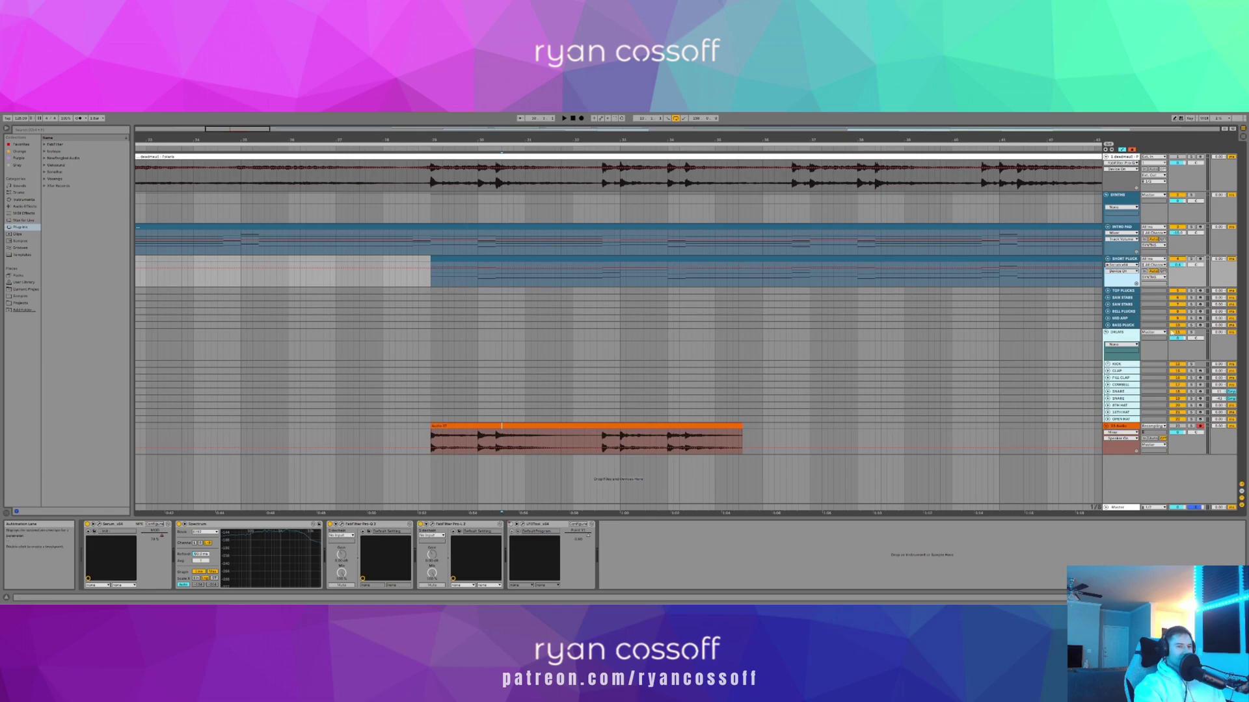
left_click(1121, 271)
left_click(1113, 282)
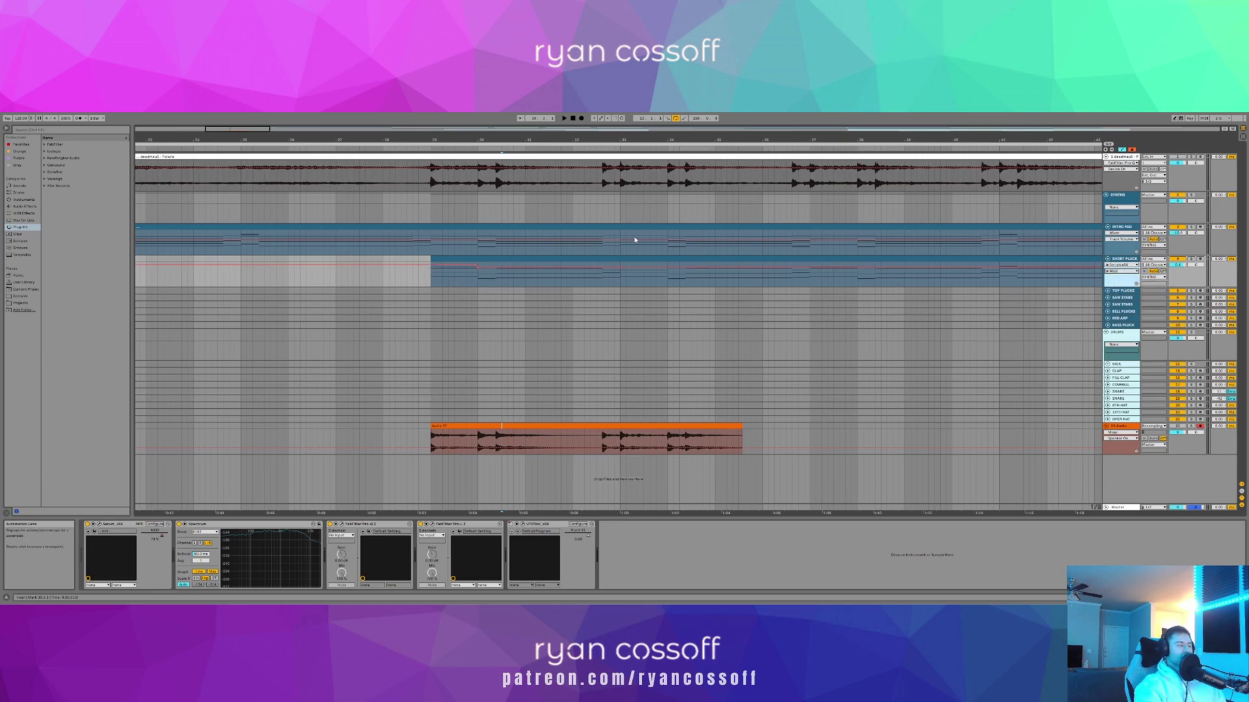
- Play from the start of the SHORT PLUCKS clip to compare its automated filter sound with the deadmau5 reference
left_click(430, 281)
key("space")
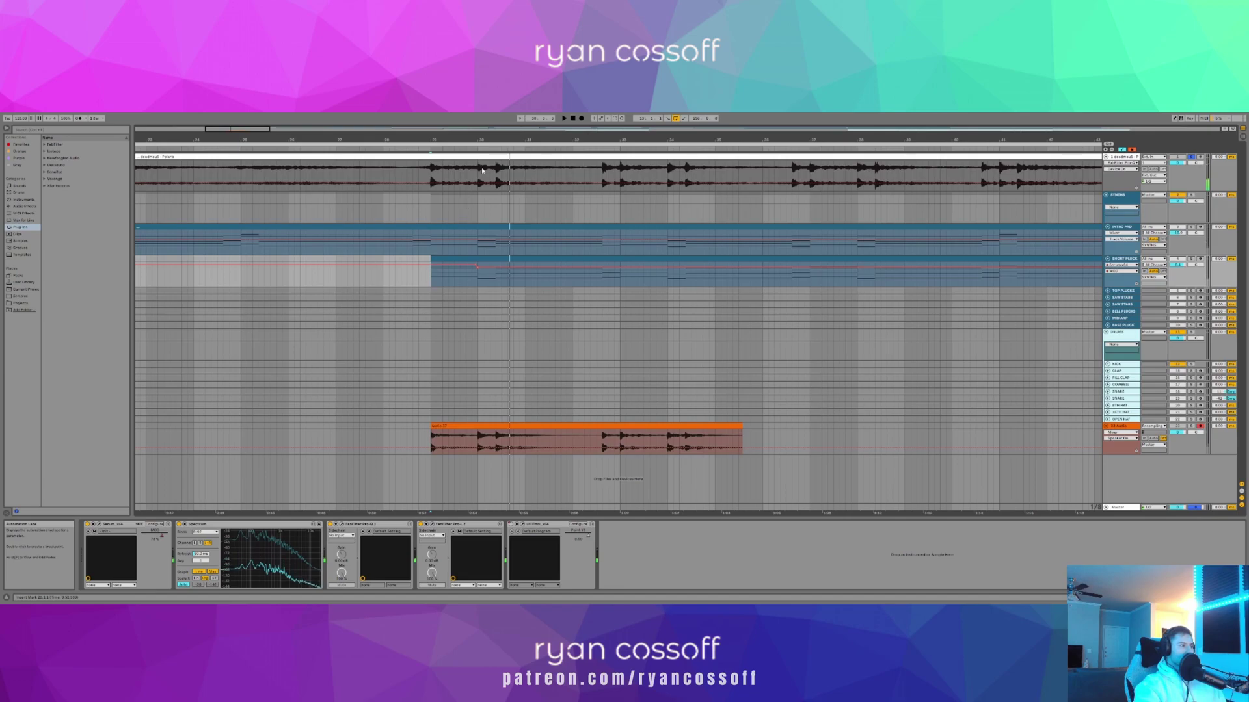
key("space")
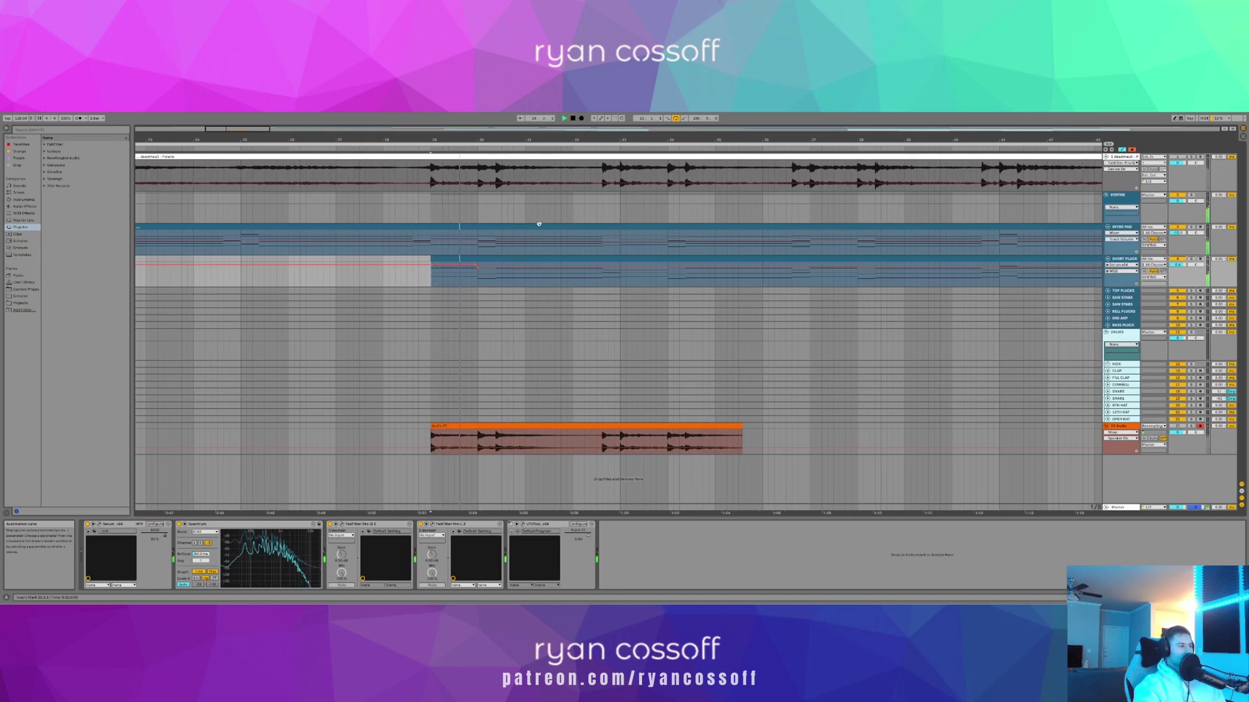
key("space")
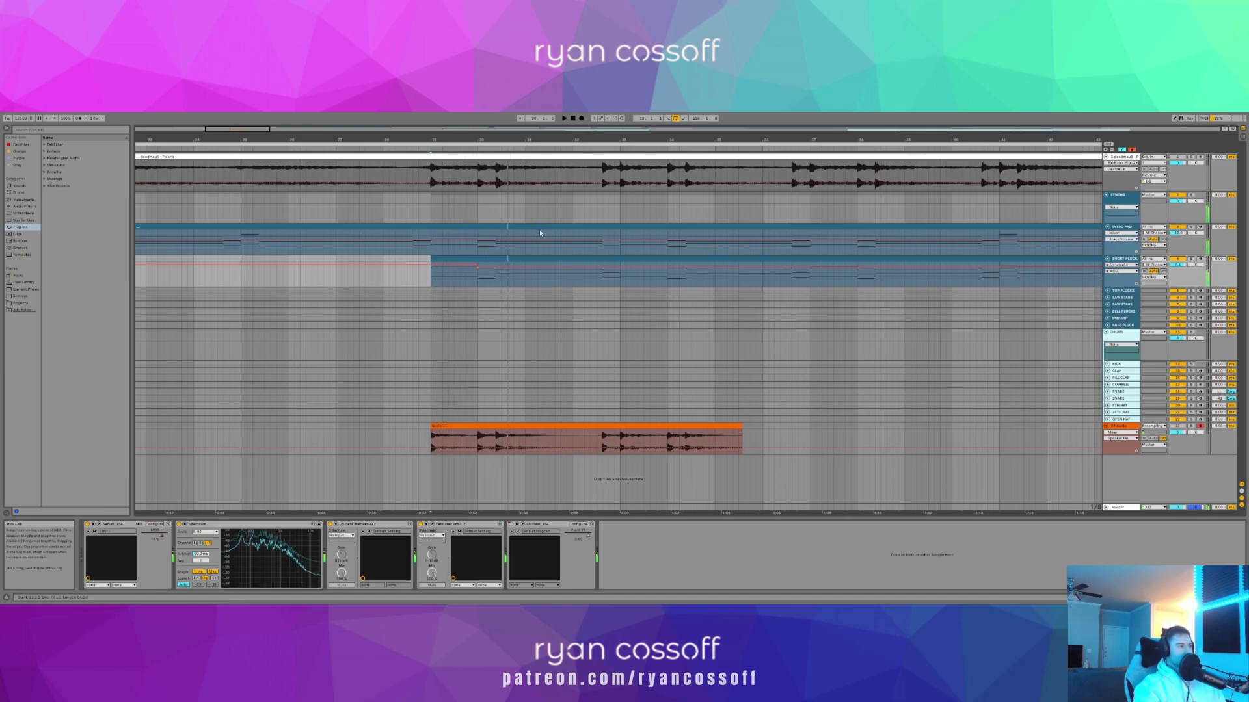
- Hide the automation lanes and review the delay and reverb settings on the SHORT PLUCKS Serum's effects page
key("a")
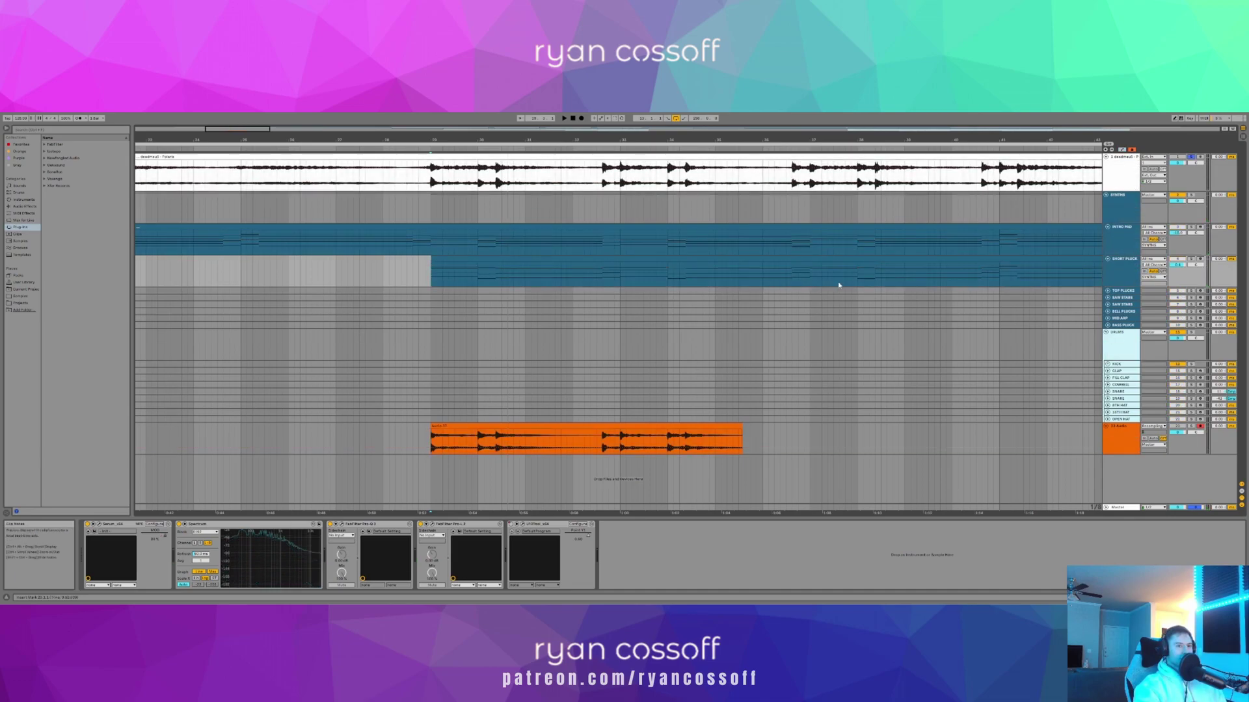
left_click(99, 524)
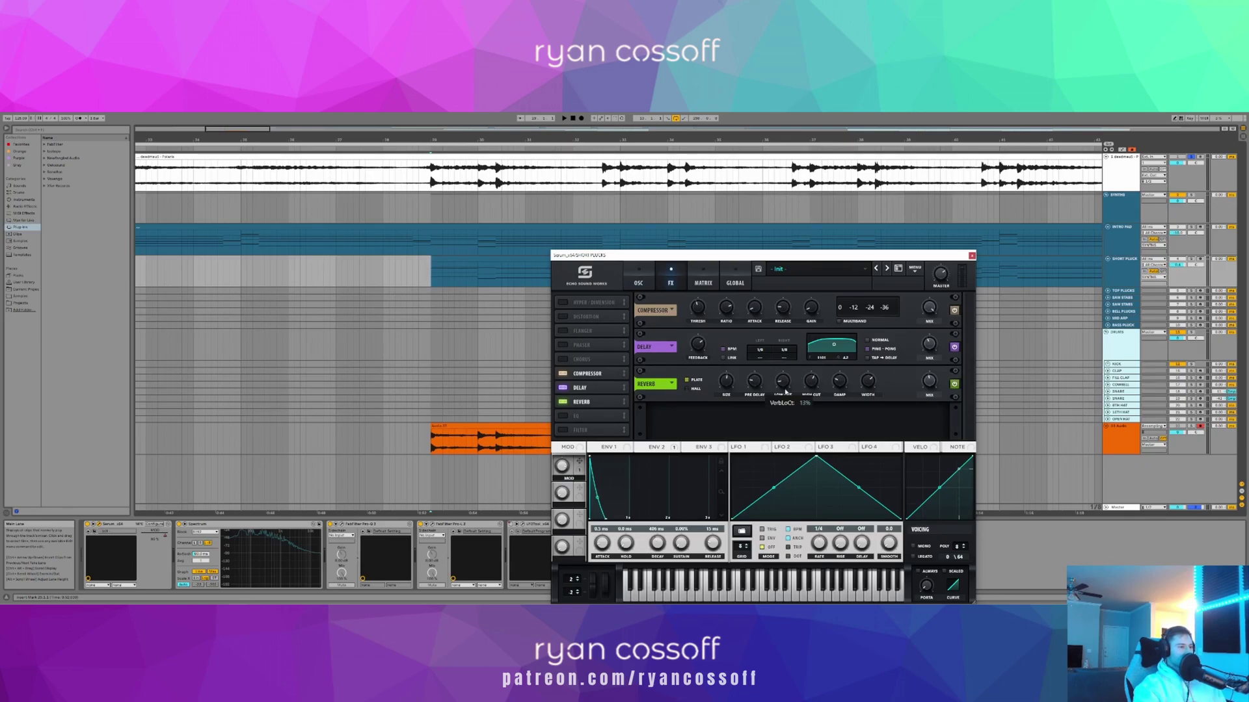
key("space")
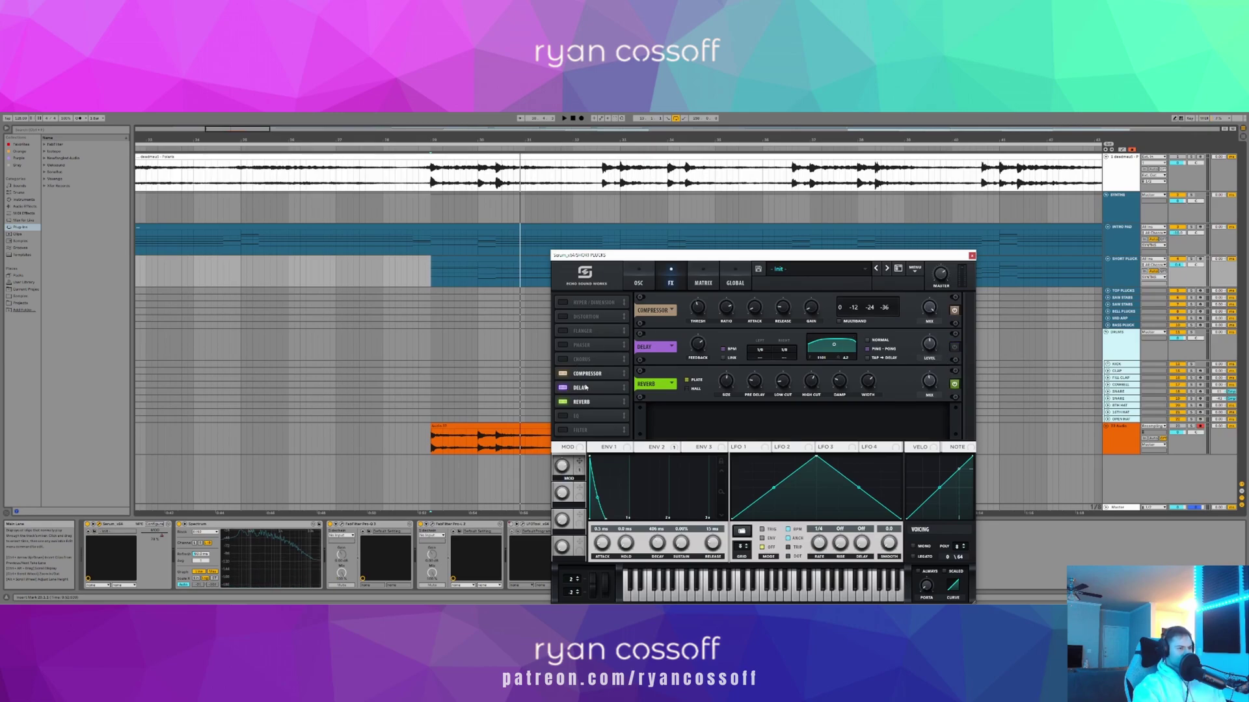
- Close Serum and add Ableton's Delay audio effect directly after Spectrum on the SHORT PLUCKS track
left_click(972, 256)
left_click(26, 206)
left_click(45, 144)
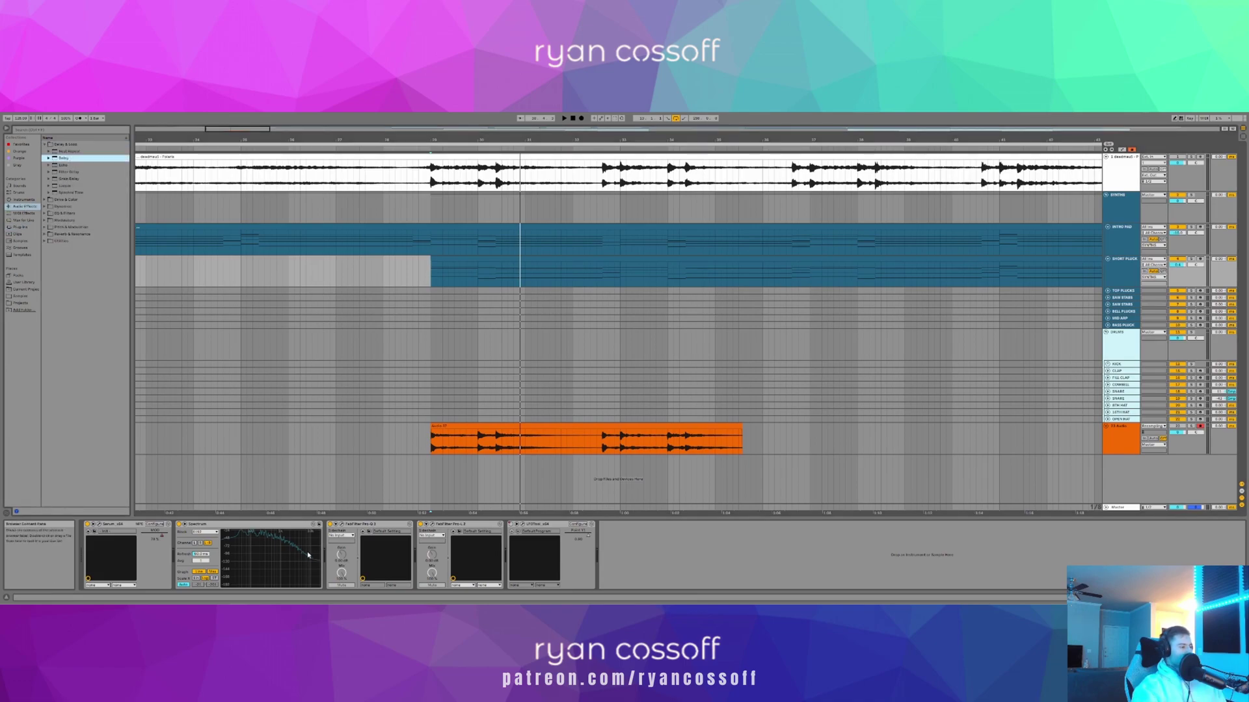
left_click_drag(290, 461, 323, 537)
- Shape the new Delay's filter band while auditioning the plucks, and enable its Ping Pong mode
left_click(439, 310)
key("space")
left_click_drag(406, 534, 410, 543)
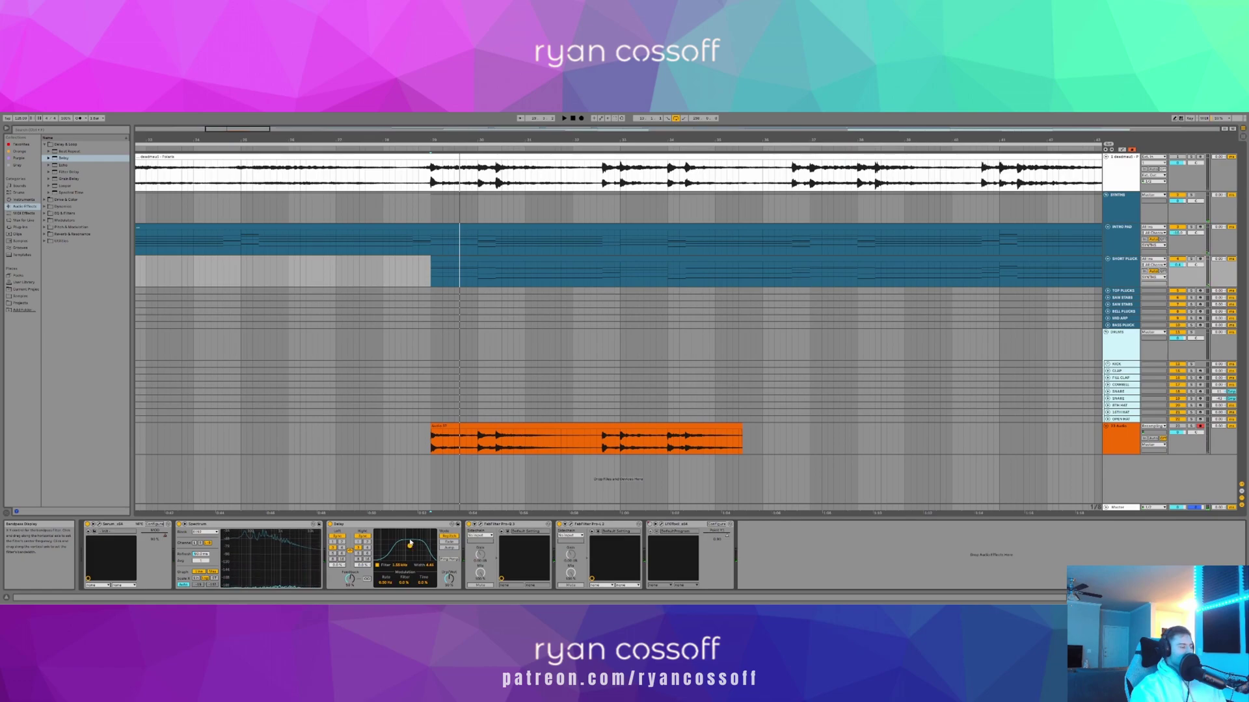
key("space")
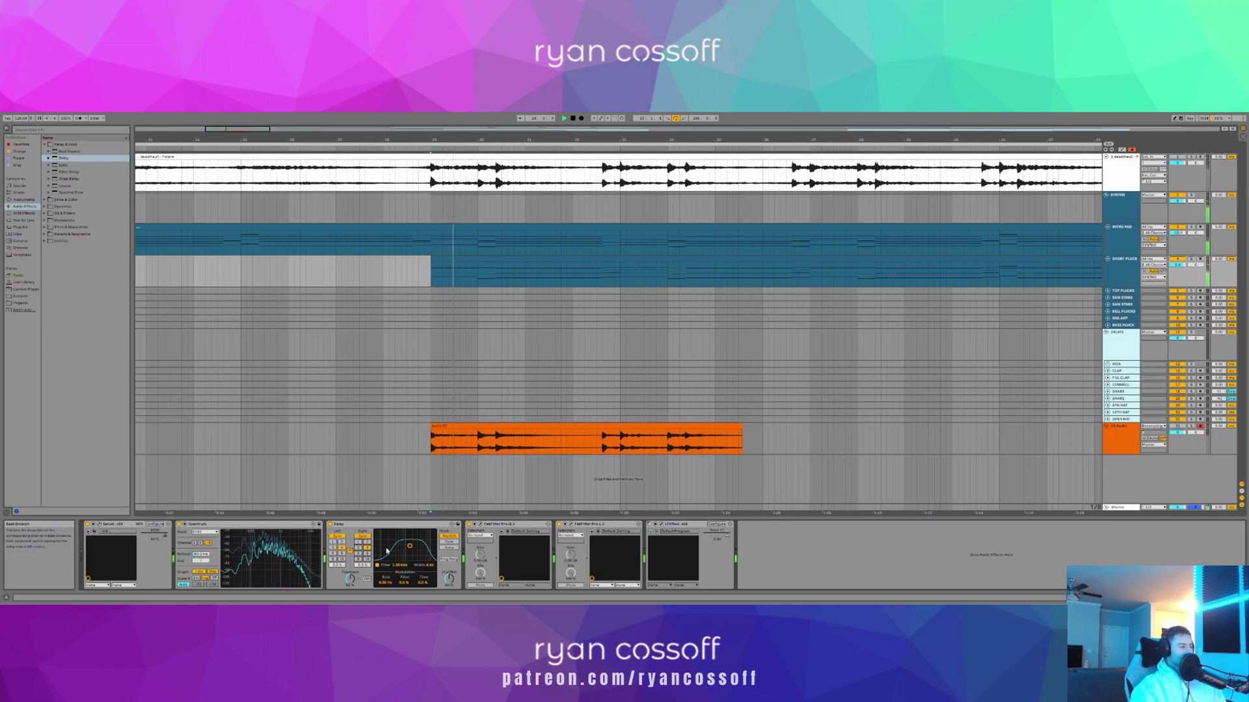
left_click(448, 559)
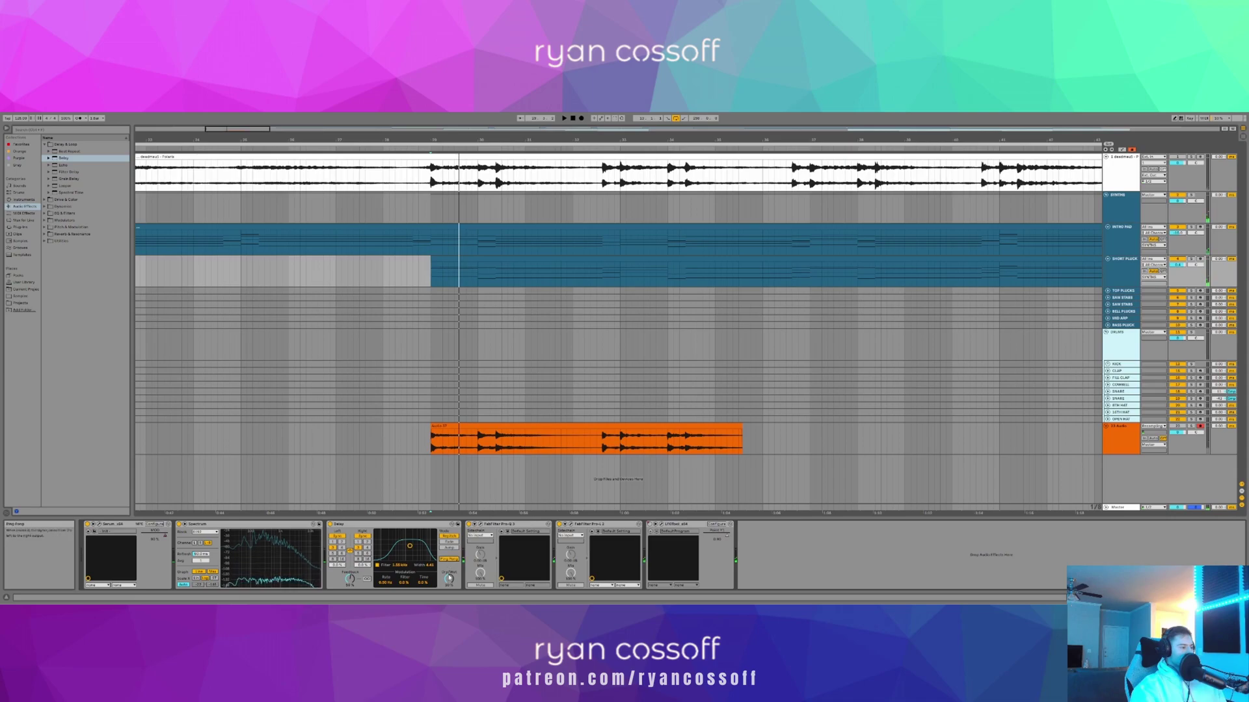
- Play the plucks and adjust the Delay's dry/wet mix and feedback by ear
key("space")
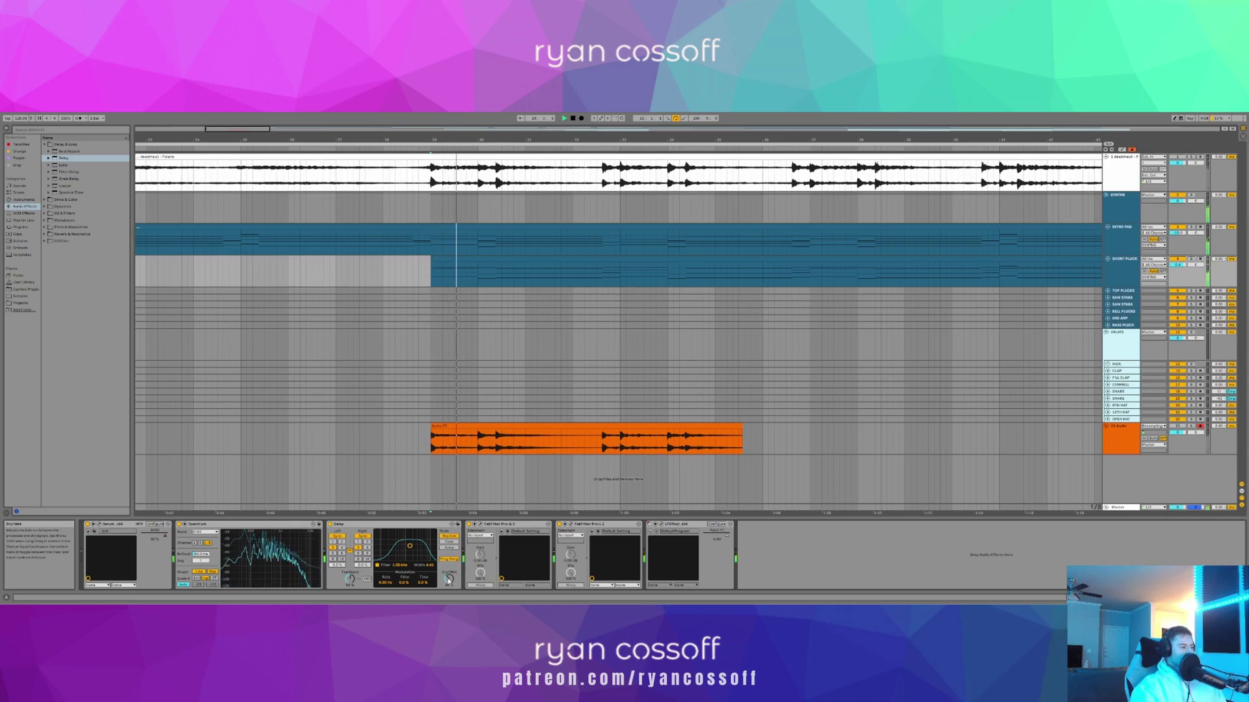
key("space")
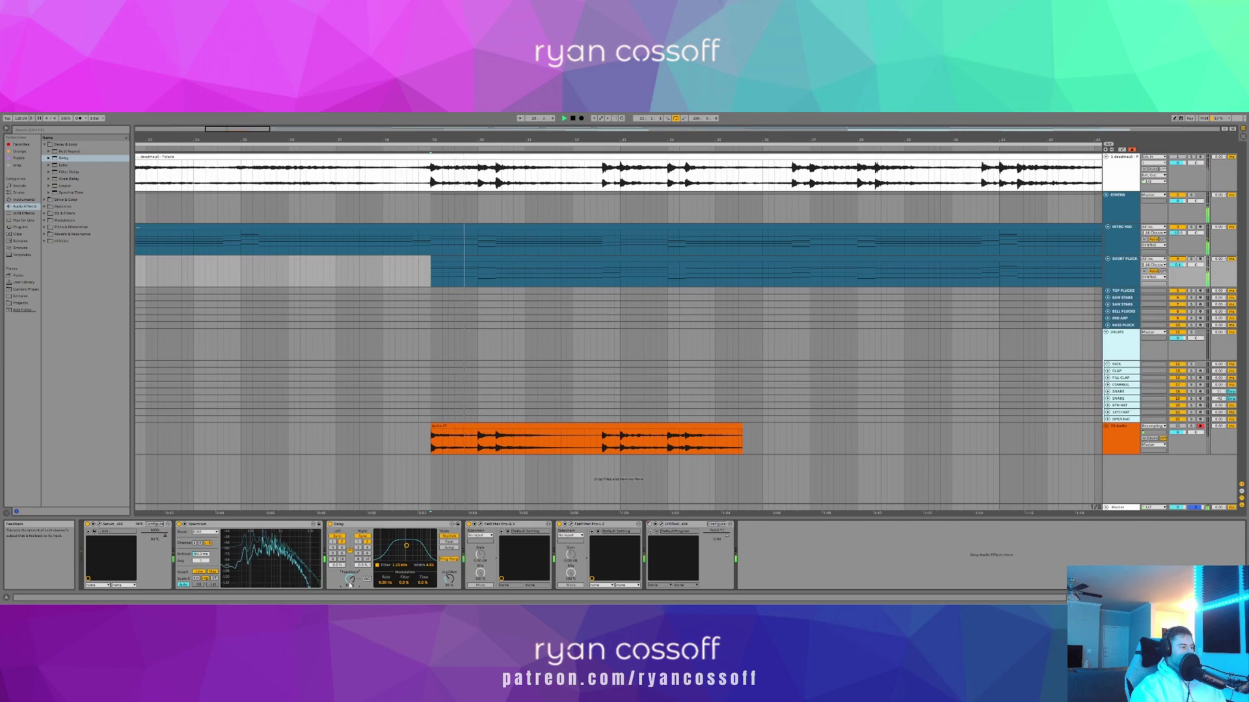
key("space")
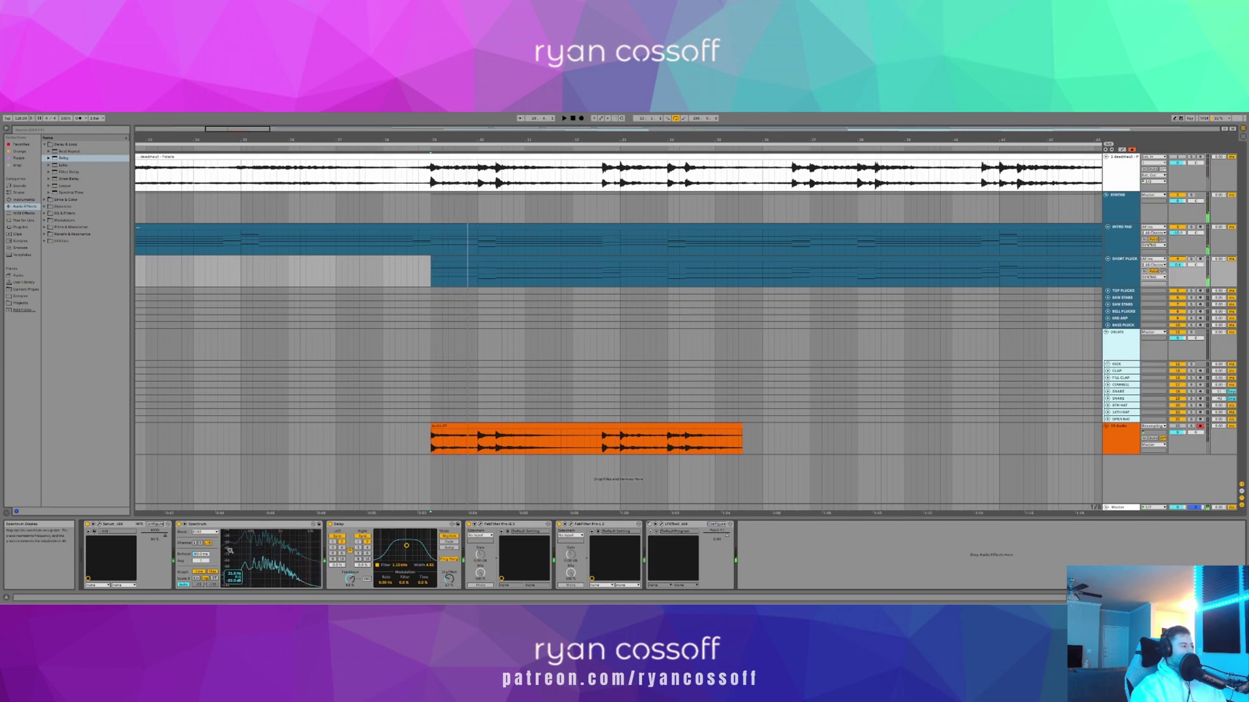
- Reopen Serum's effects page, check the reverb mix, play the plucks and close the synth window
left_click(98, 524)
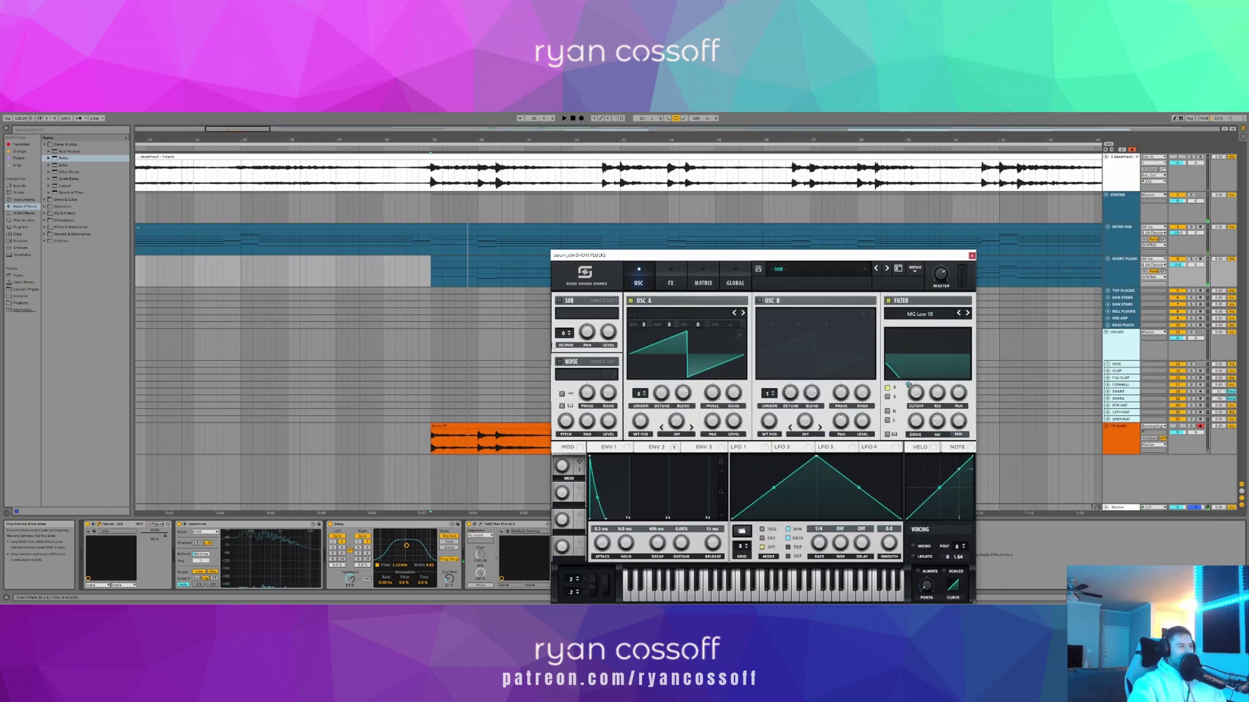
left_click(671, 281)
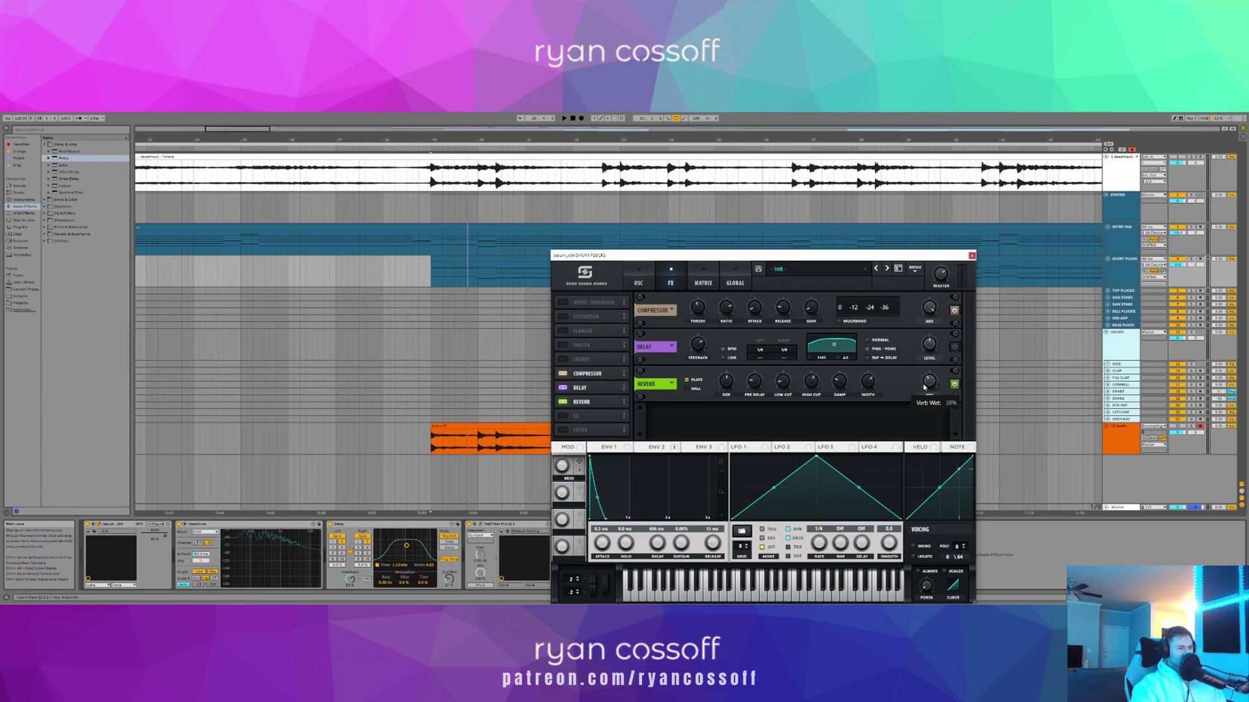
key("space")
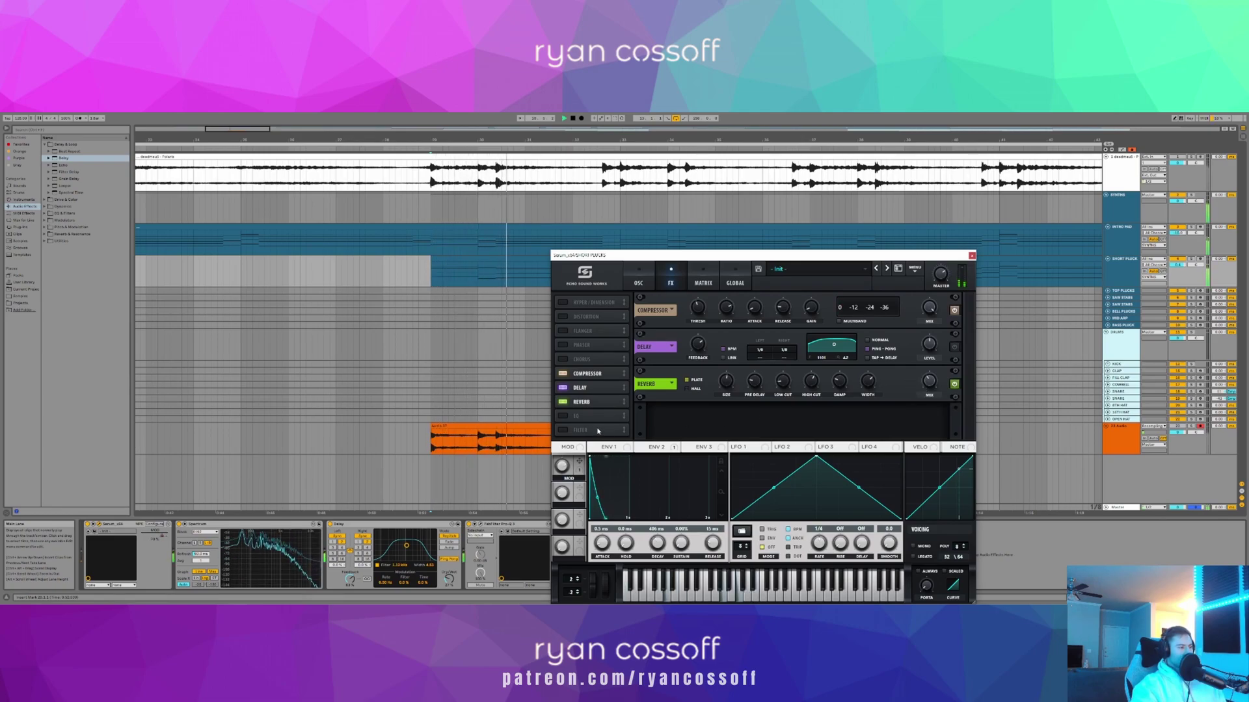
left_click(972, 255)
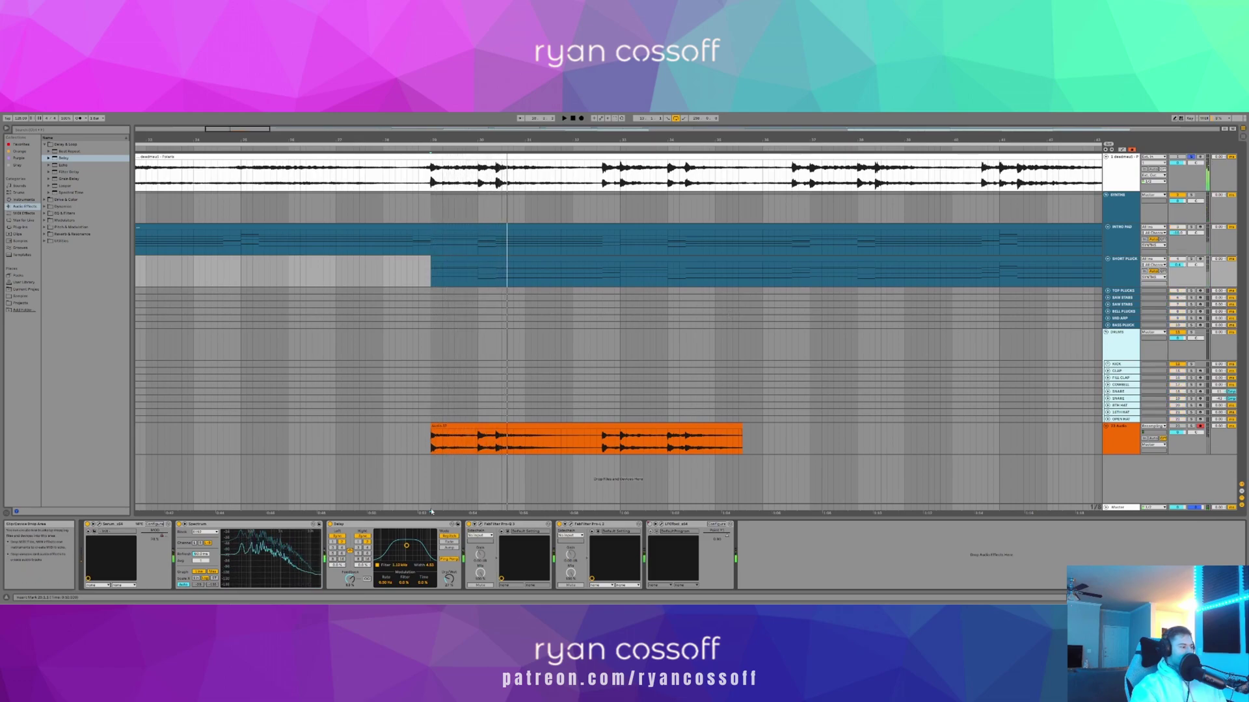
- Show the master's device chain, unfold MSED to inspect its window, then fold and close it
left_click(448, 508)
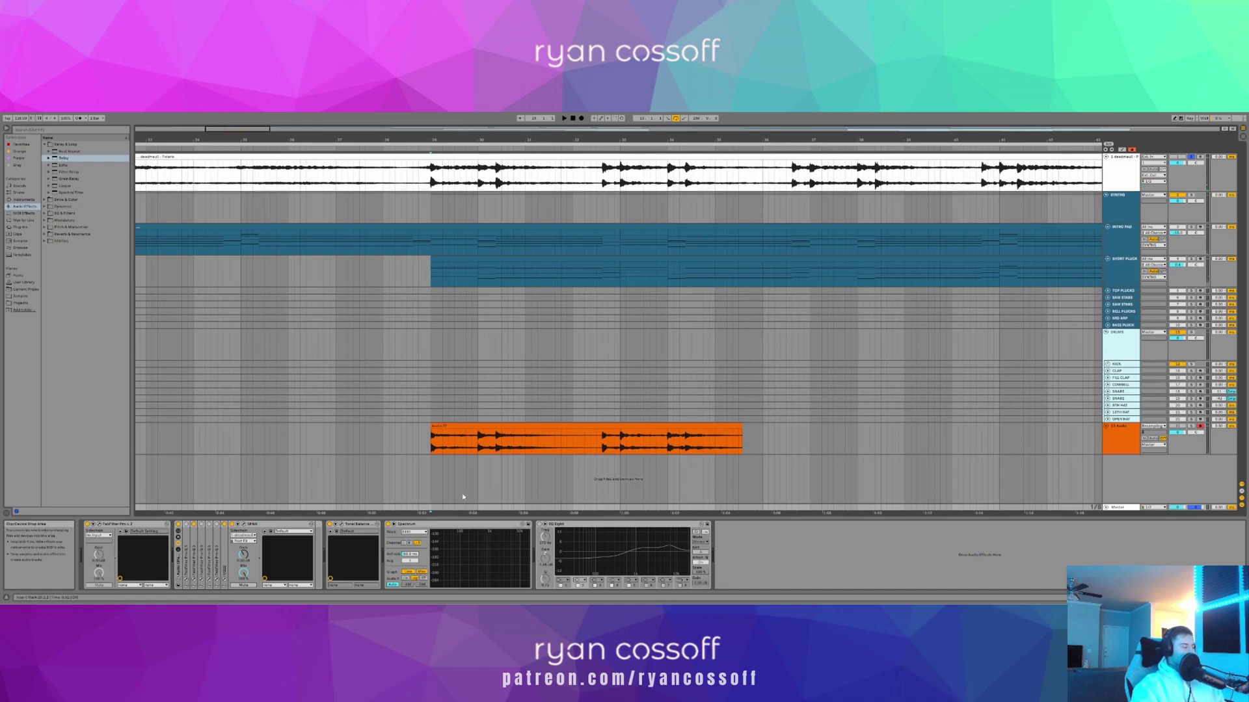
double_click(224, 554)
left_click(237, 525)
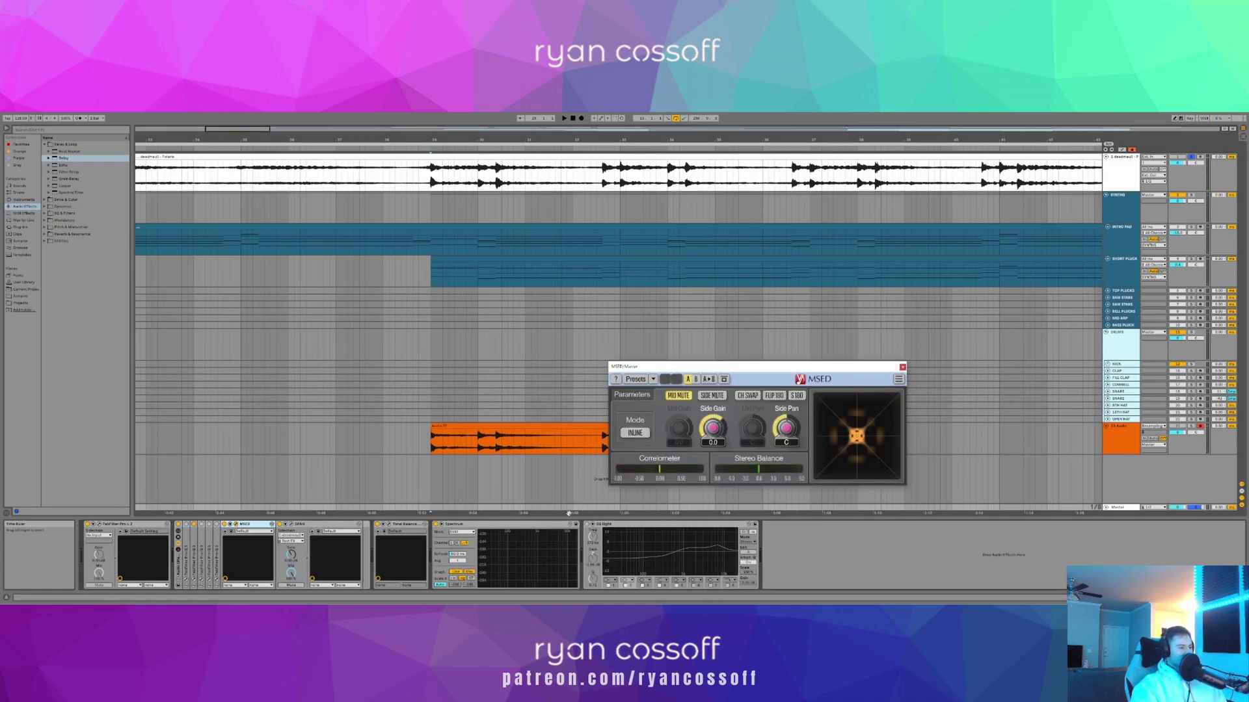
double_click(246, 524)
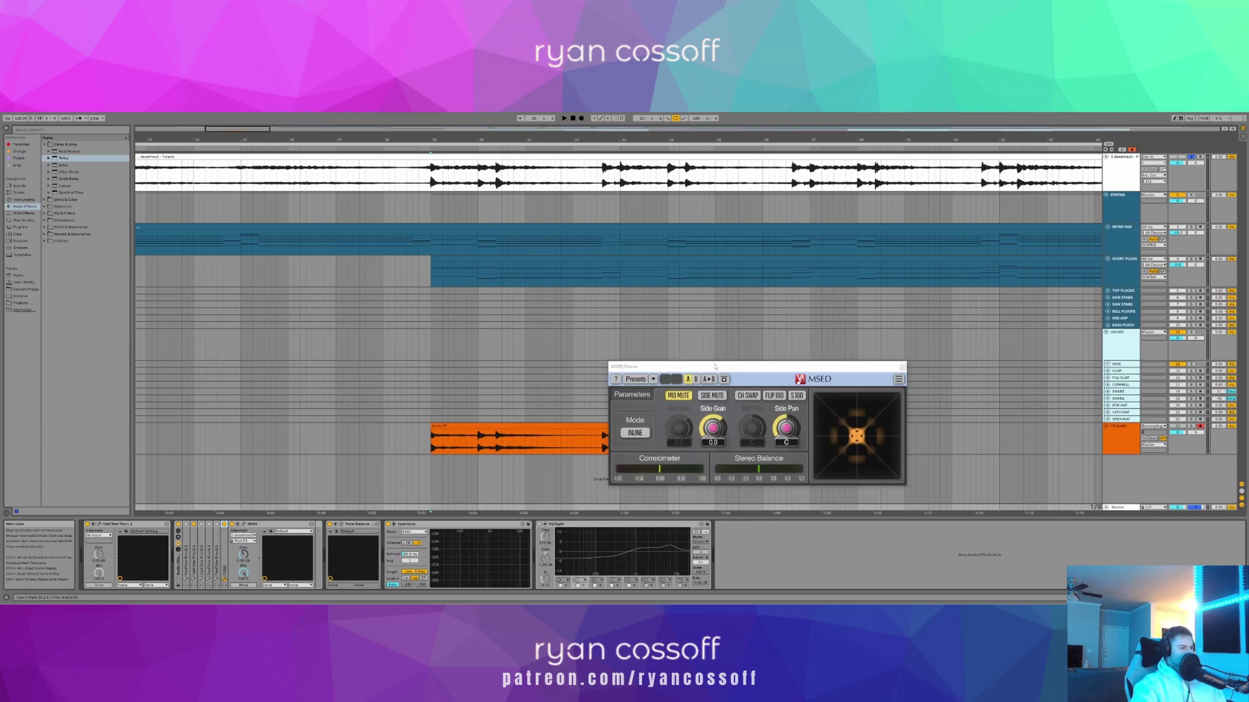
left_click(903, 367)
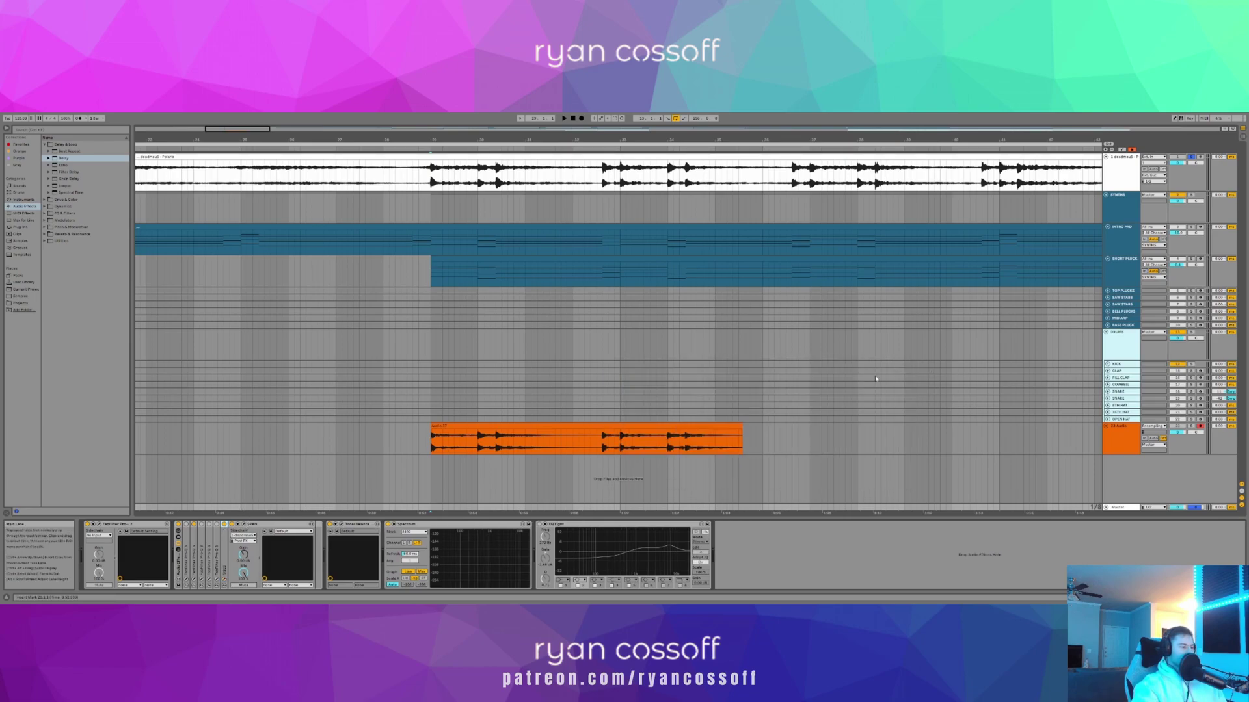
- Open SPAN on the master and play the pluck section to compare the recreation's spectrum with the reference
left_click(244, 524)
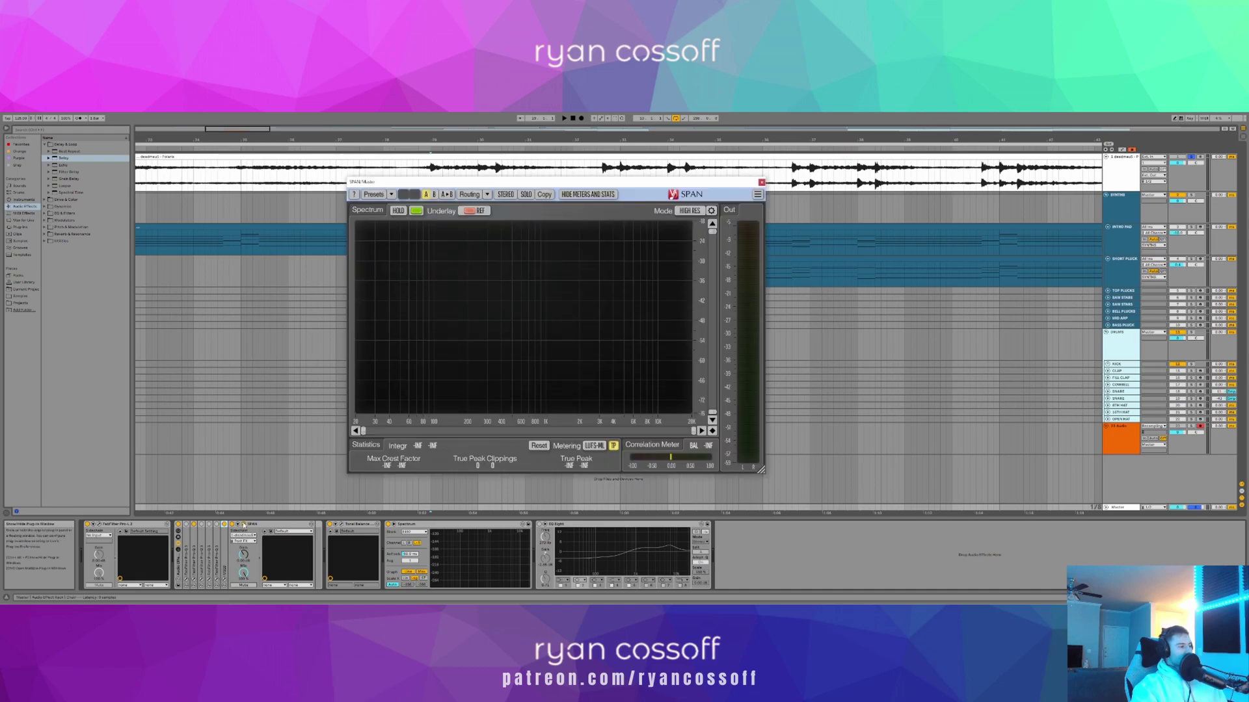
left_click_drag(519, 200, 513, 171)
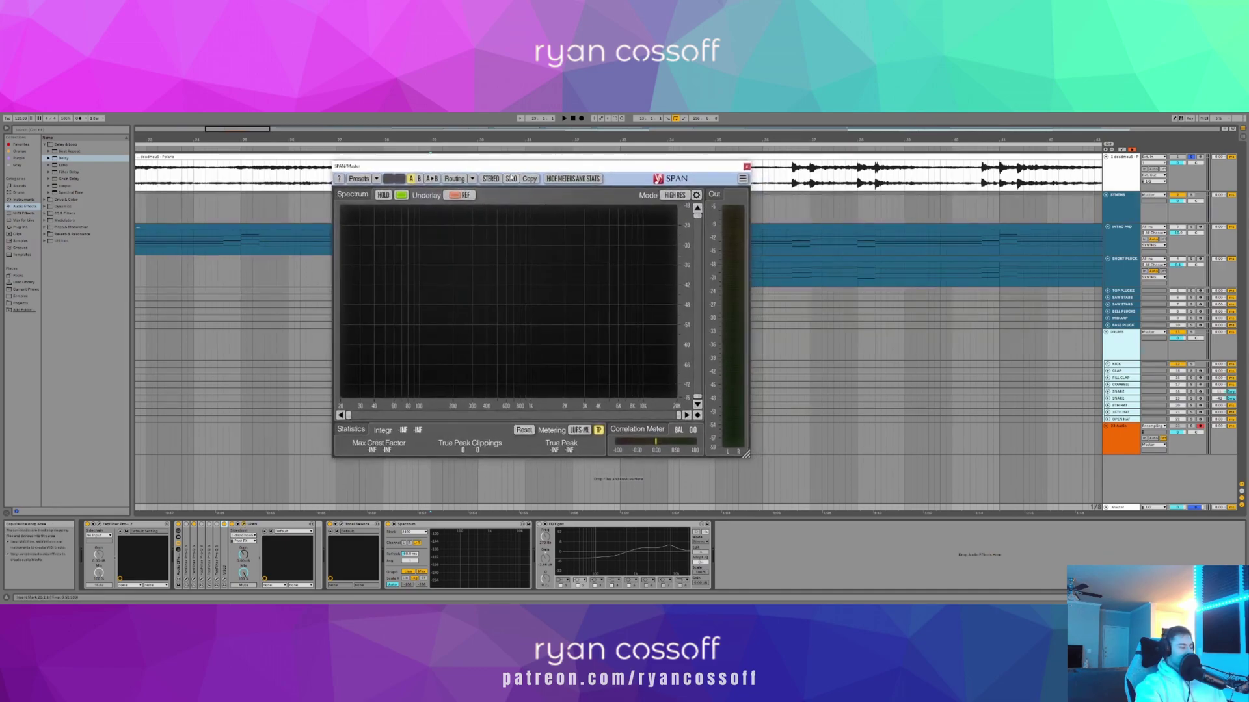
key("space")
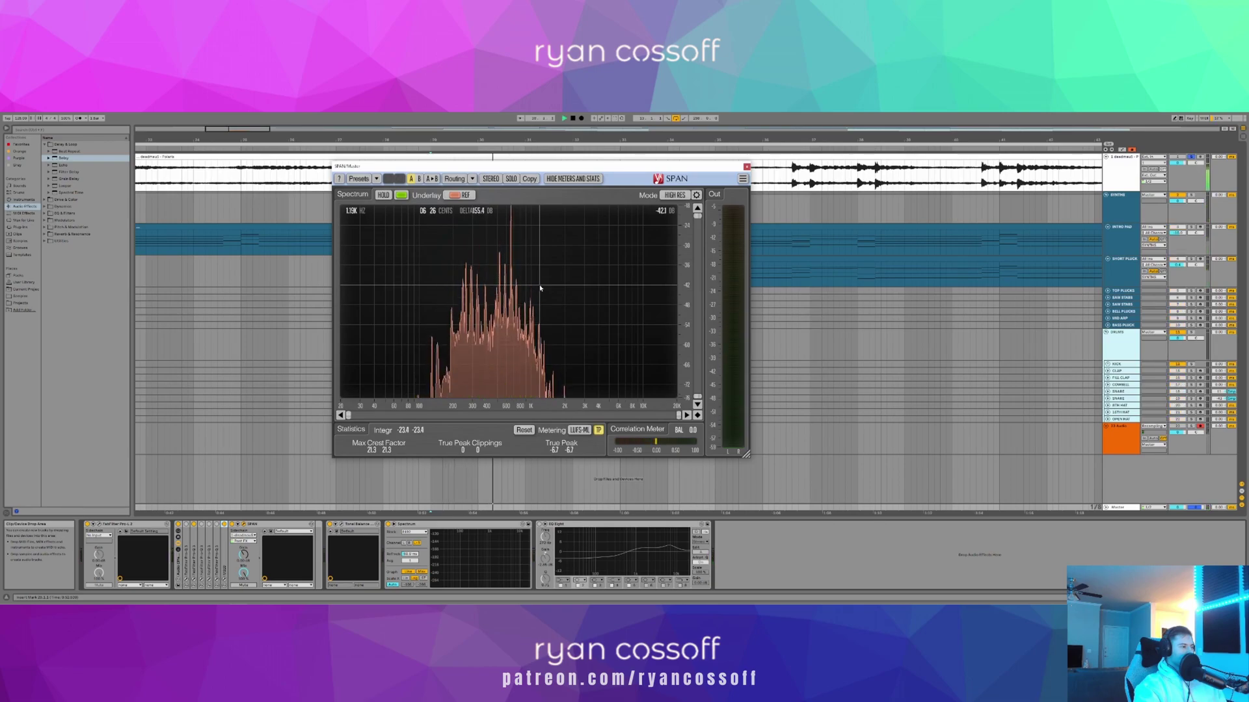
key("space")
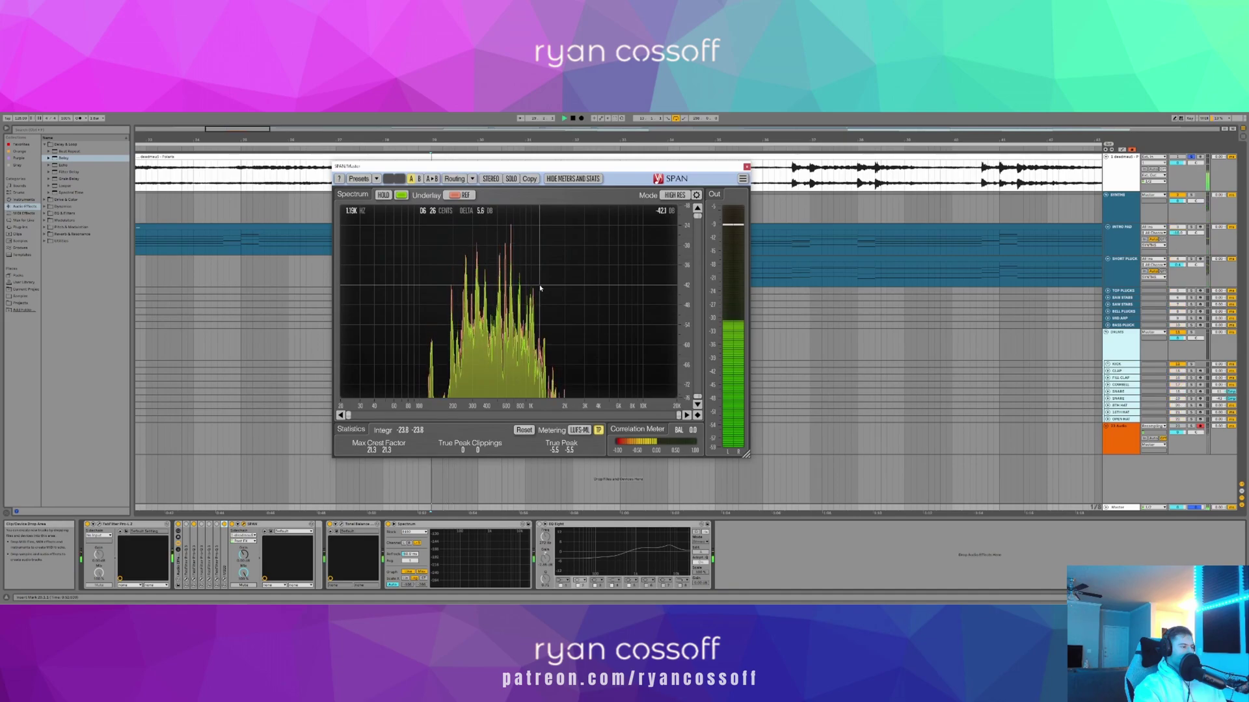
key("space")
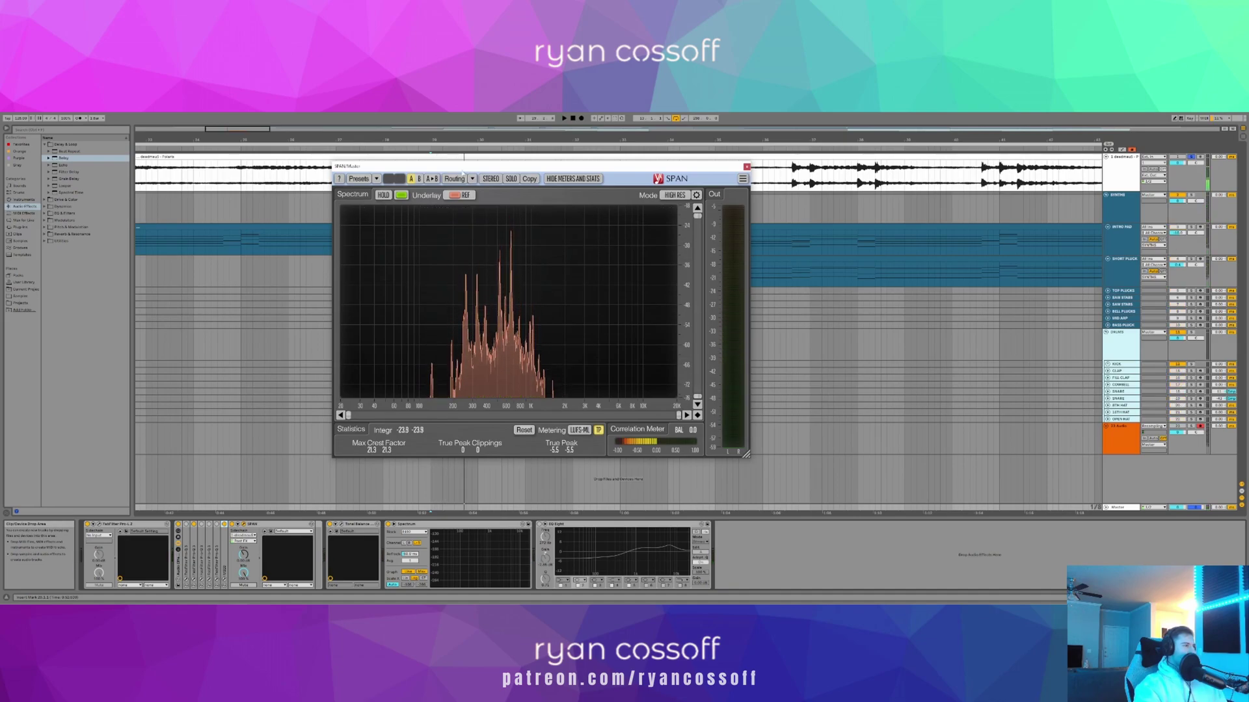
- Move SPAN clear of the SHORT PLUCKS clip's start and play from there, switching between the reference and the recreation
left_click_drag(474, 173, 749, 171)
left_click(430, 400)
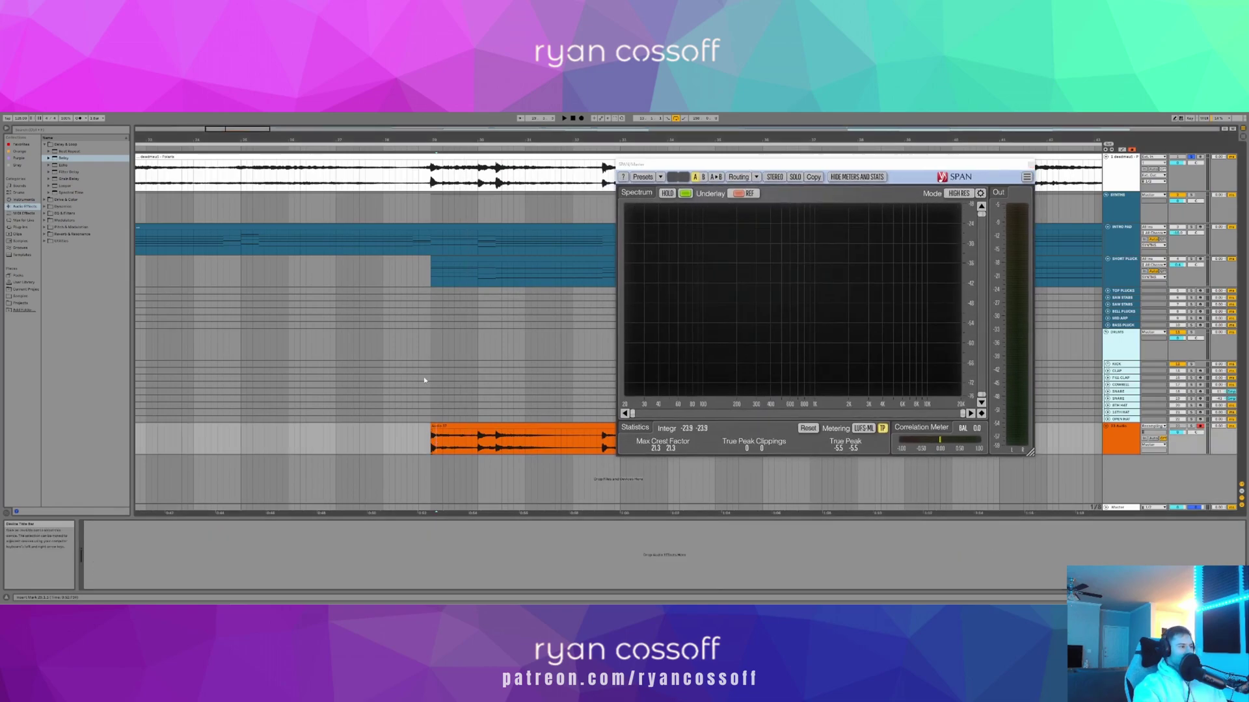
left_click(429, 276)
key("space")
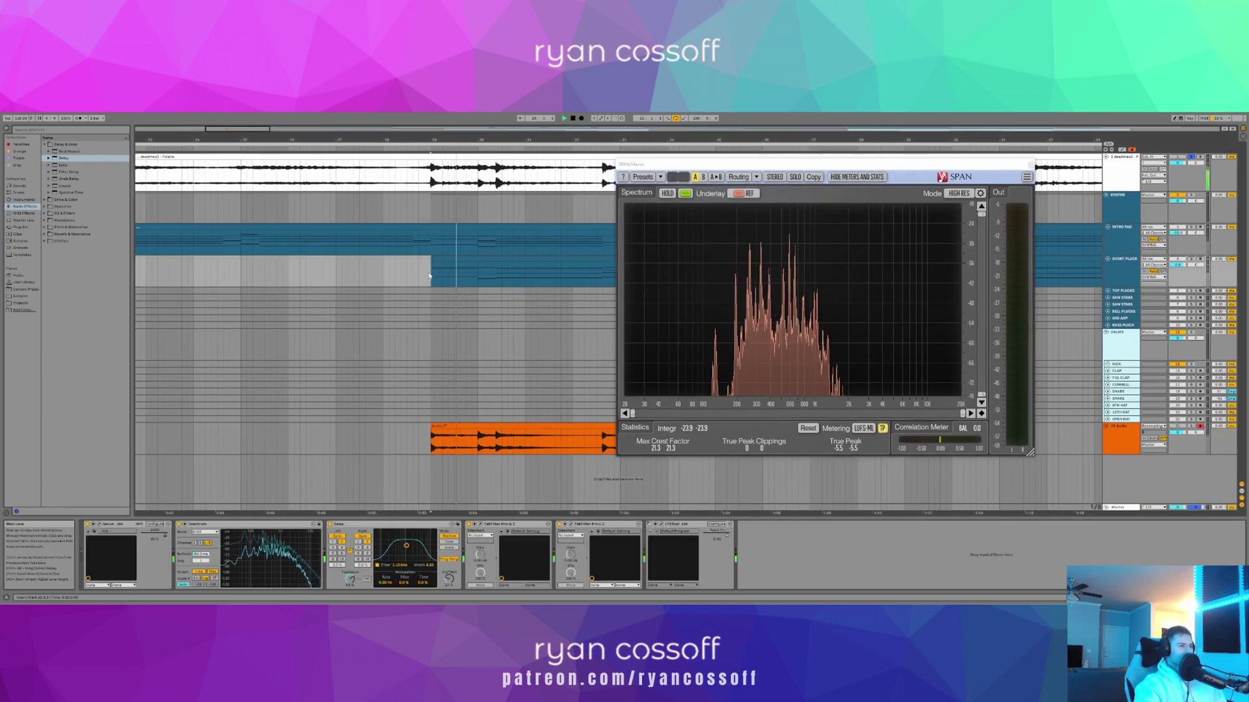
key("space")
key("s")
key("space")
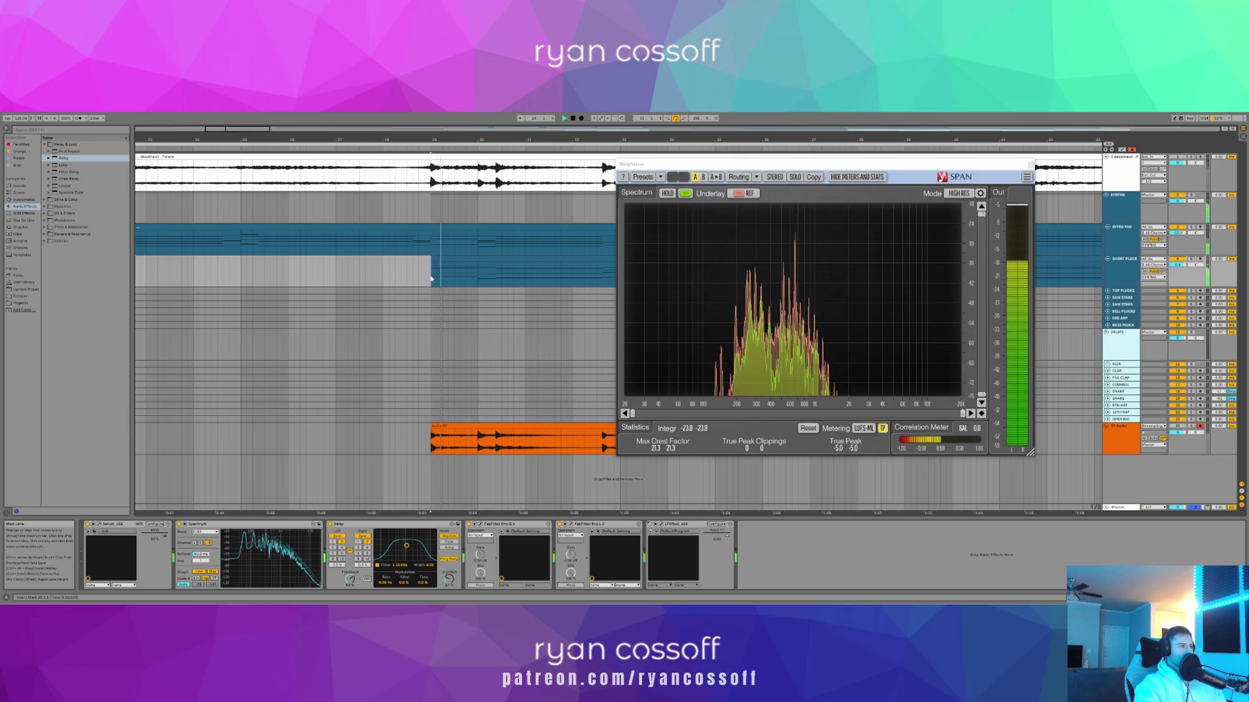
- Refine the SHORT PLUCKS Delay's filter width and dry/wet mix while comparing against the reference in SPAN
left_click(435, 259)
key("space")
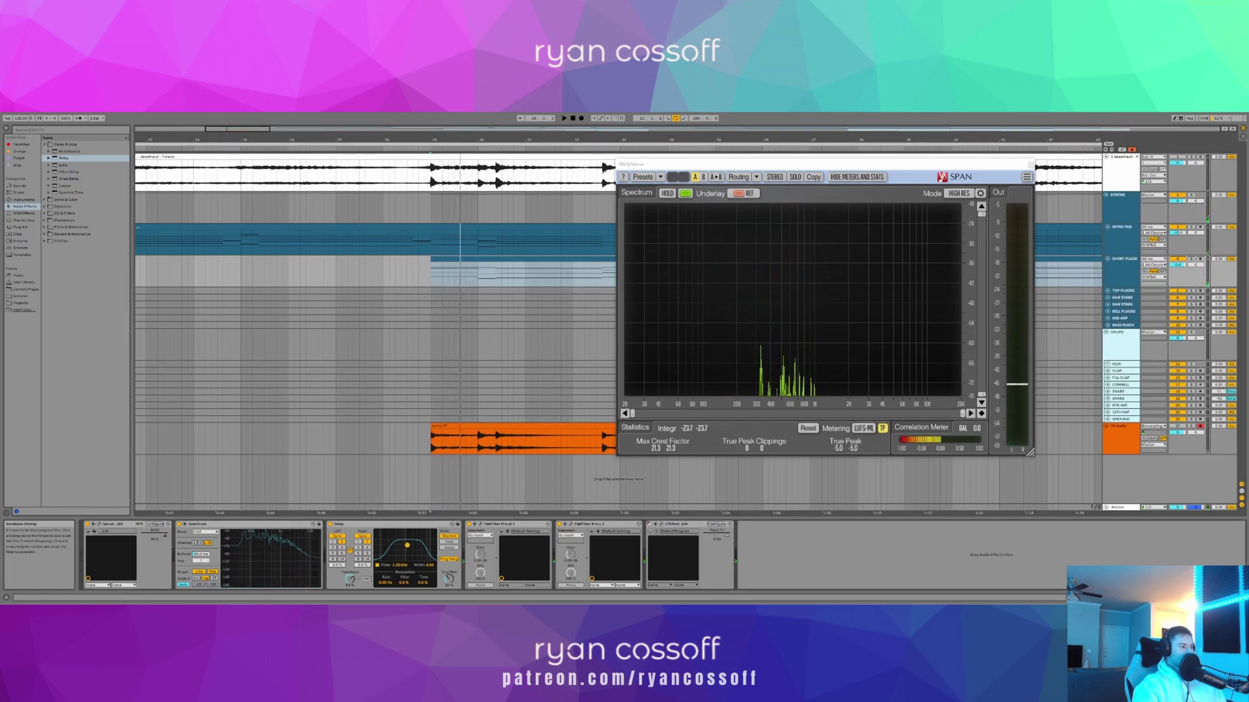
key("space")
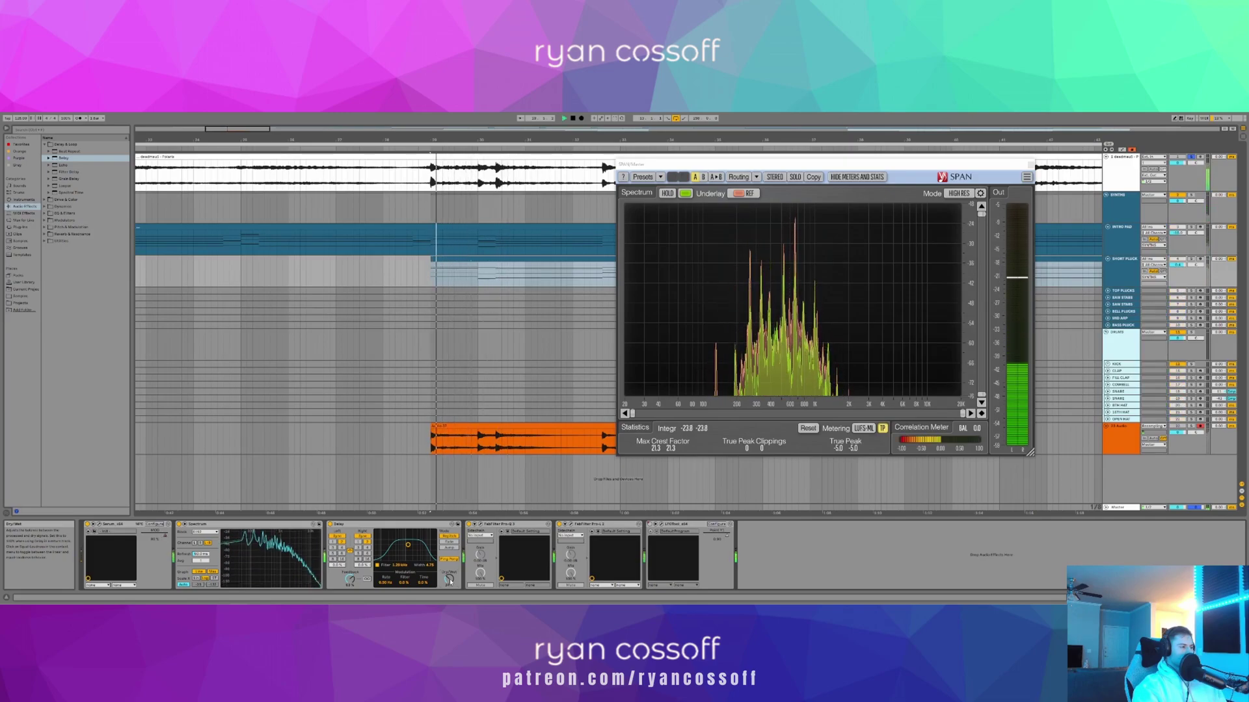
- Replay the opening plucks to check the recreation's spectrum against the deadmau5 reference once more
left_click(487, 424)
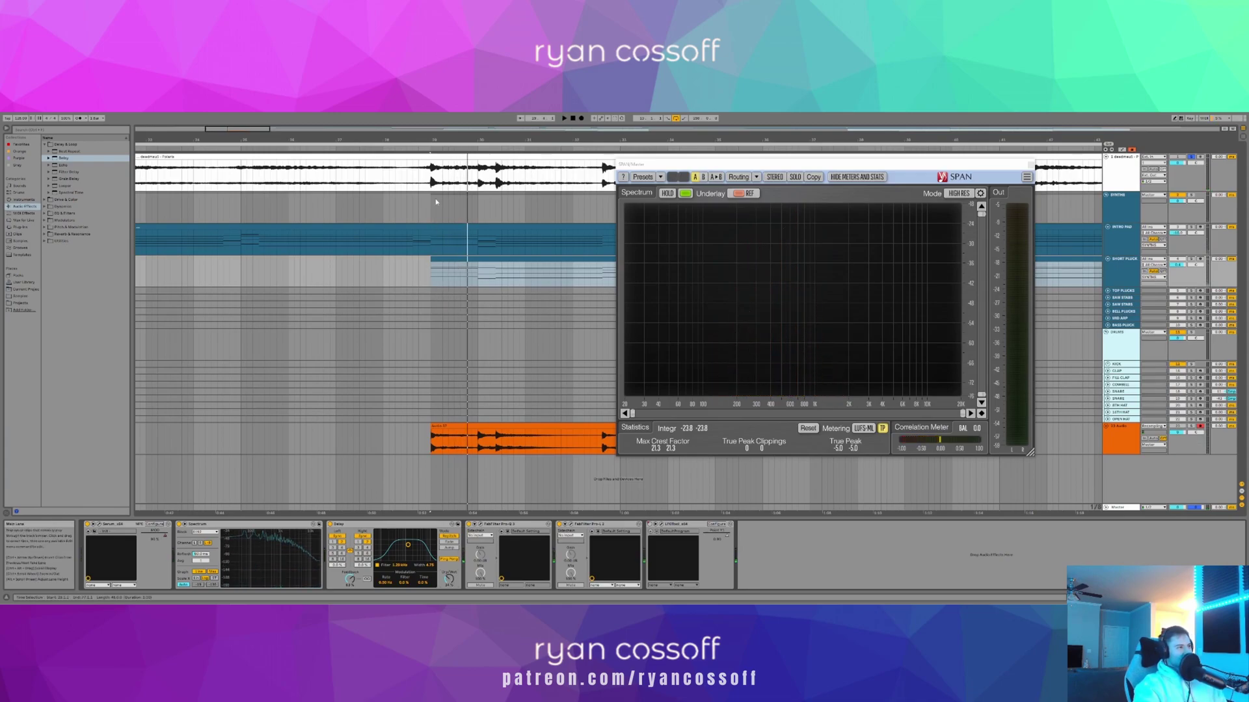
left_click(519, 258)
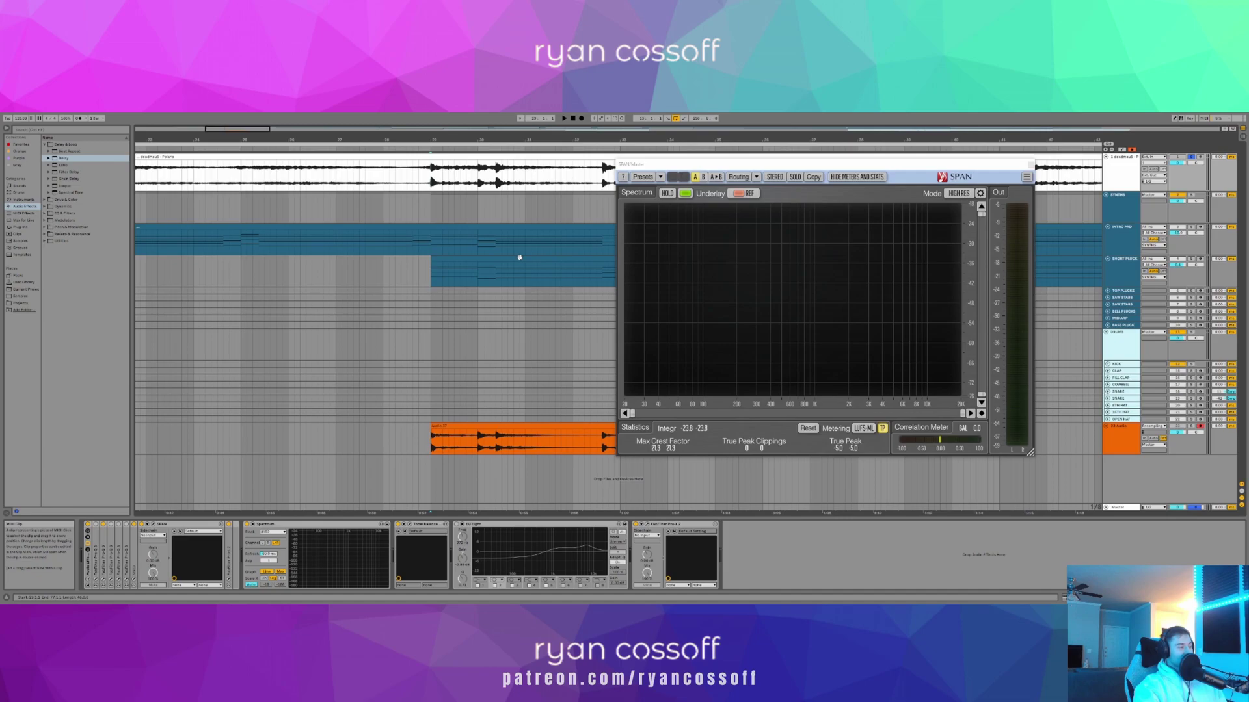
key("space")
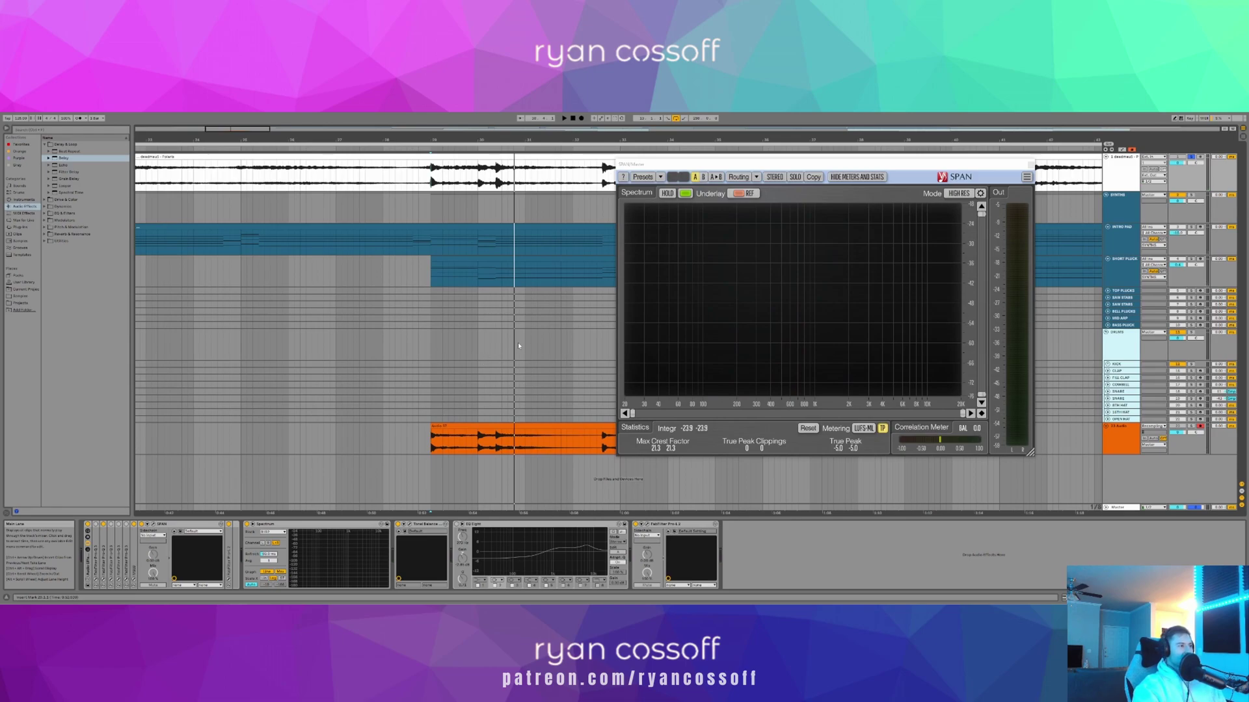
key("space")
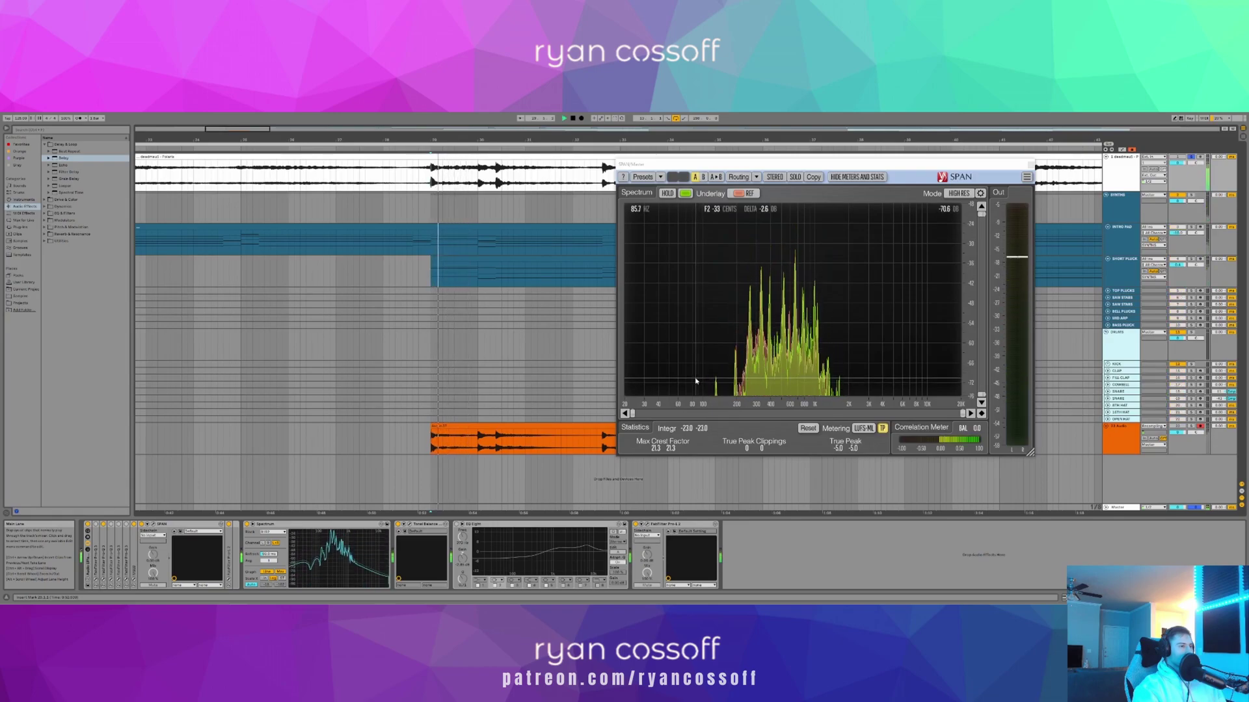
key("space")
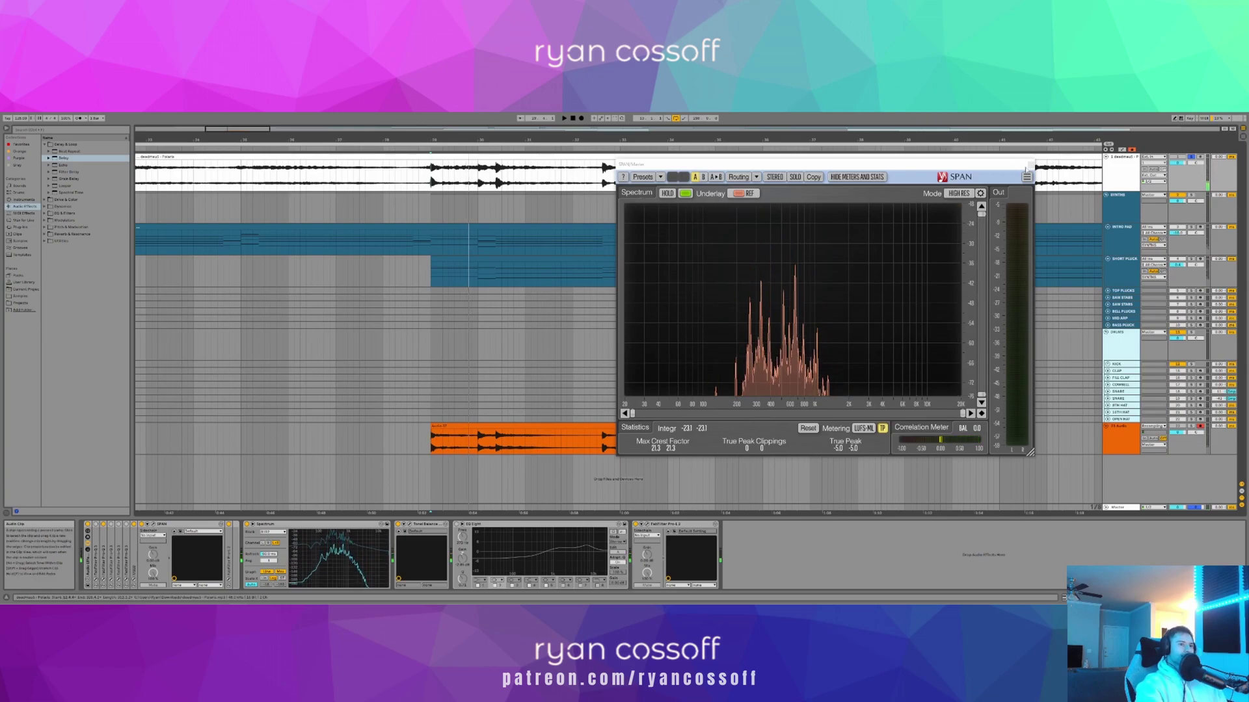
- Select the SHORT PLUCKS clip, open its Serum synth and display Env 1
left_click(438, 263)
left_click(99, 524)
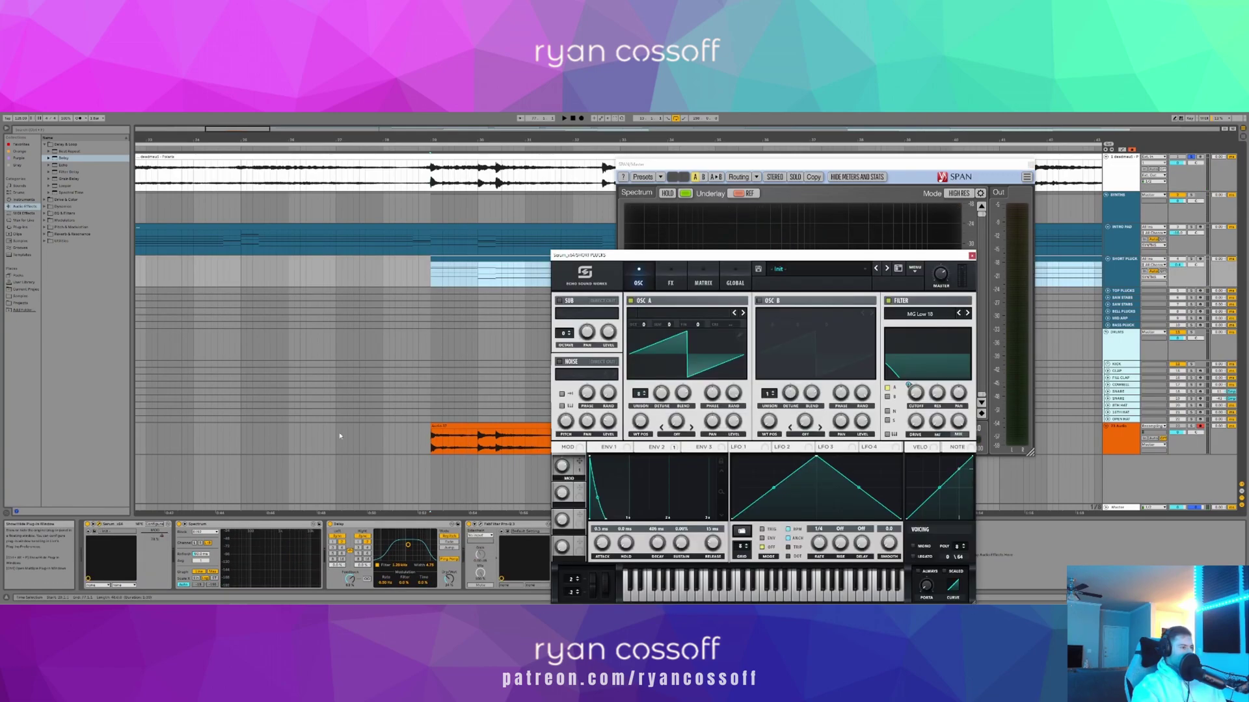
left_click(604, 449)
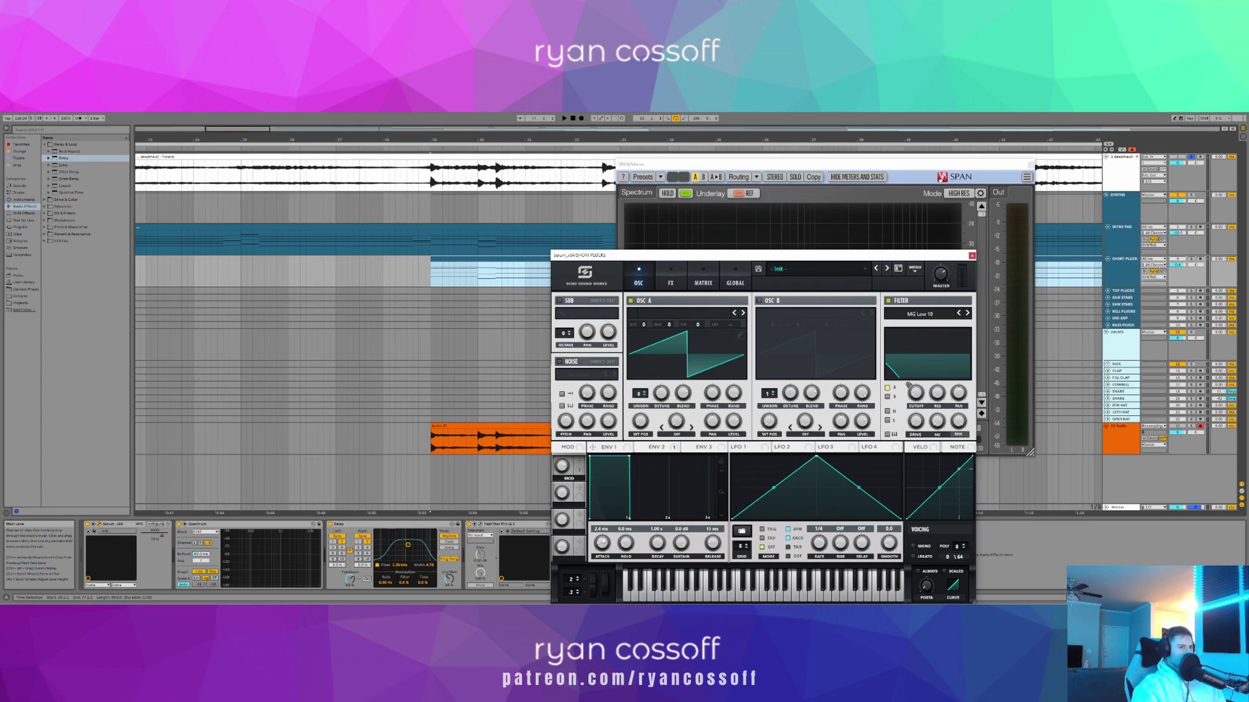
- Play the opening plucks repeatedly while checking the attack of Serum's Env 1
key("space")
left_click_drag(603, 541, 605, 545)
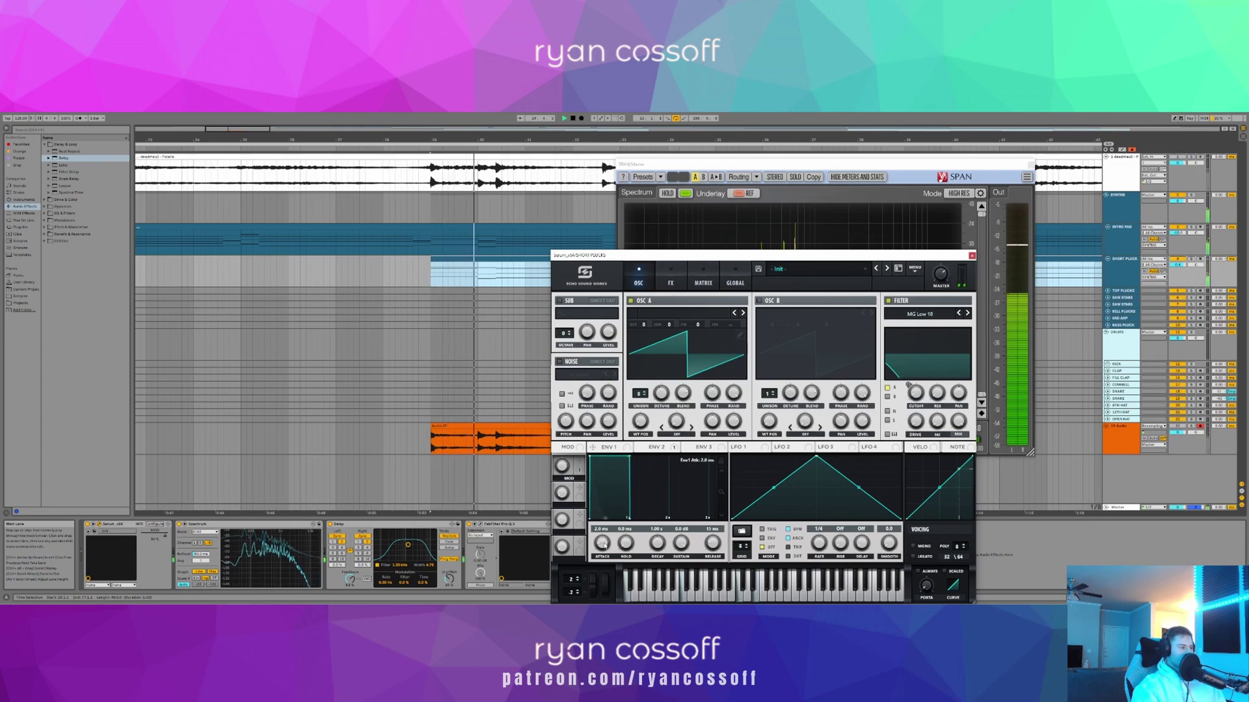
key("space")
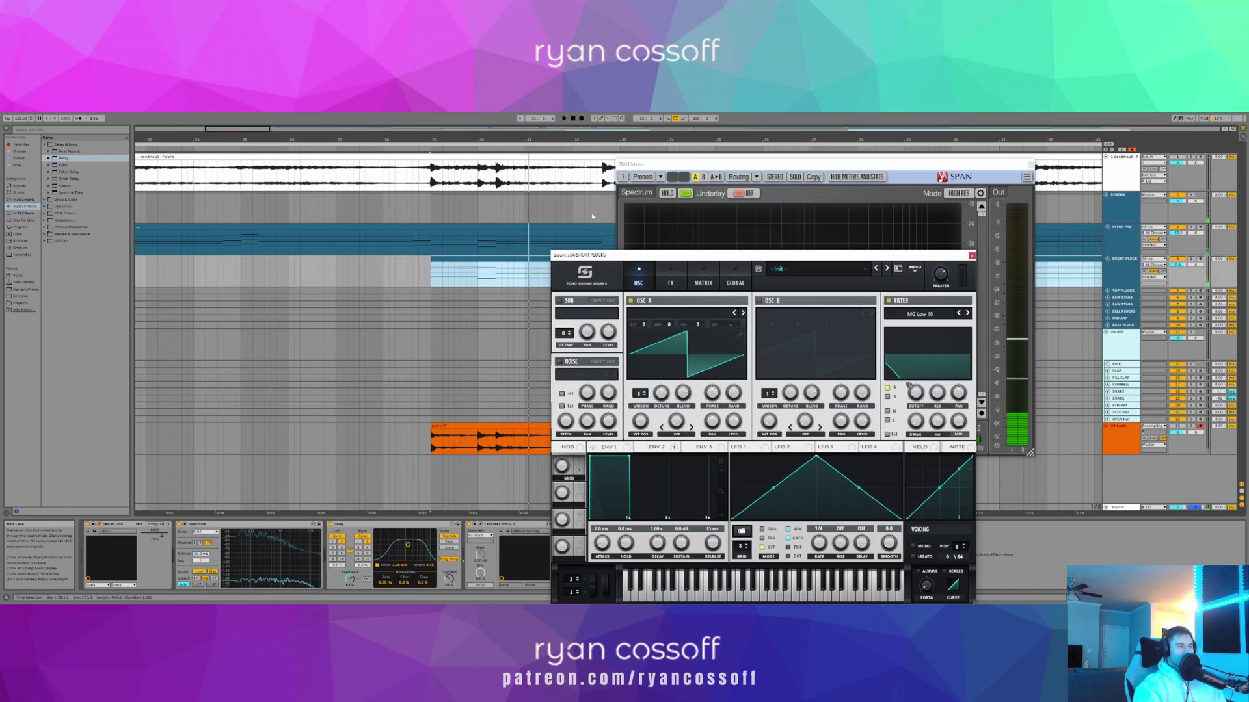
key("space")
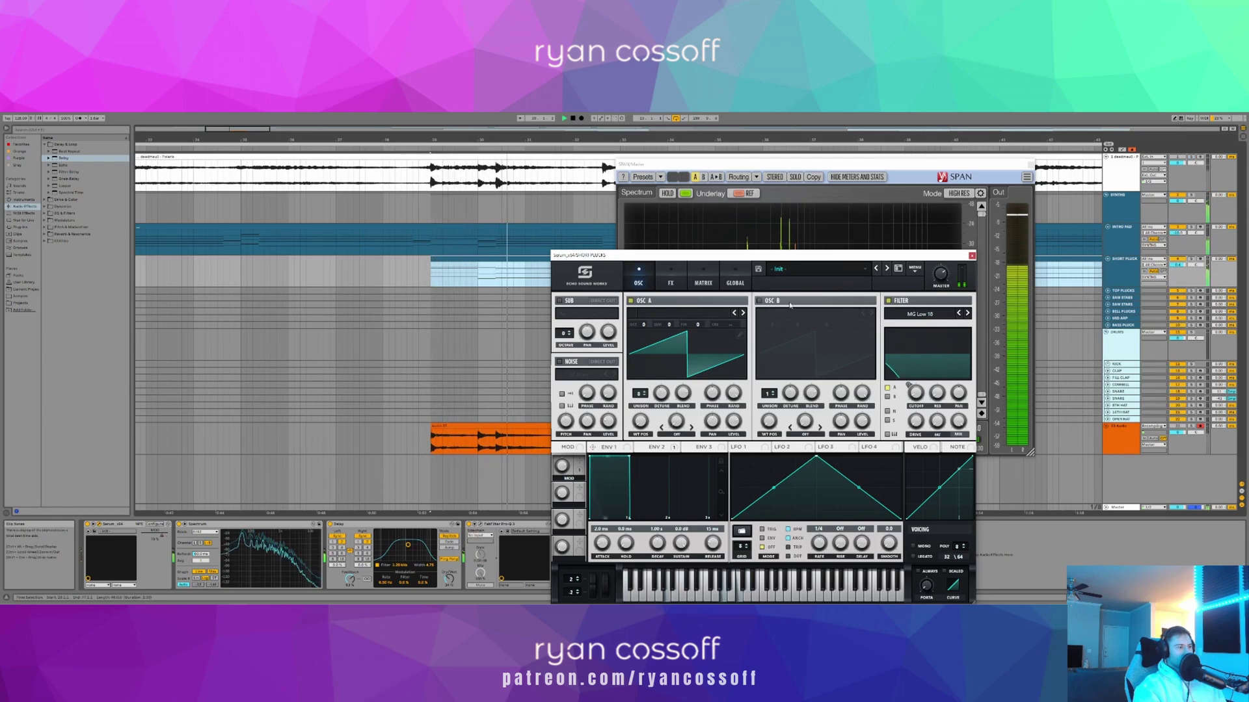
- Display Serum's Env 2 and examine its modulation amount on the filter cutoff while replaying the plucks
left_click(667, 448)
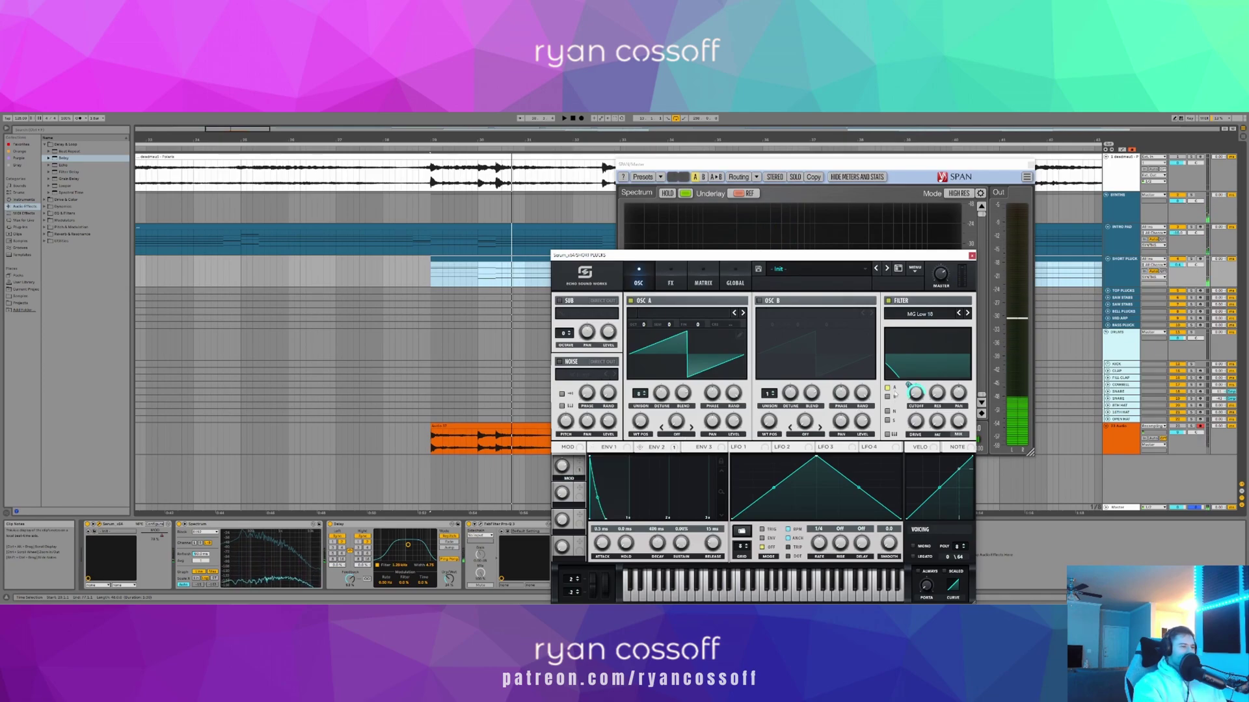
mouse_move(909, 383)
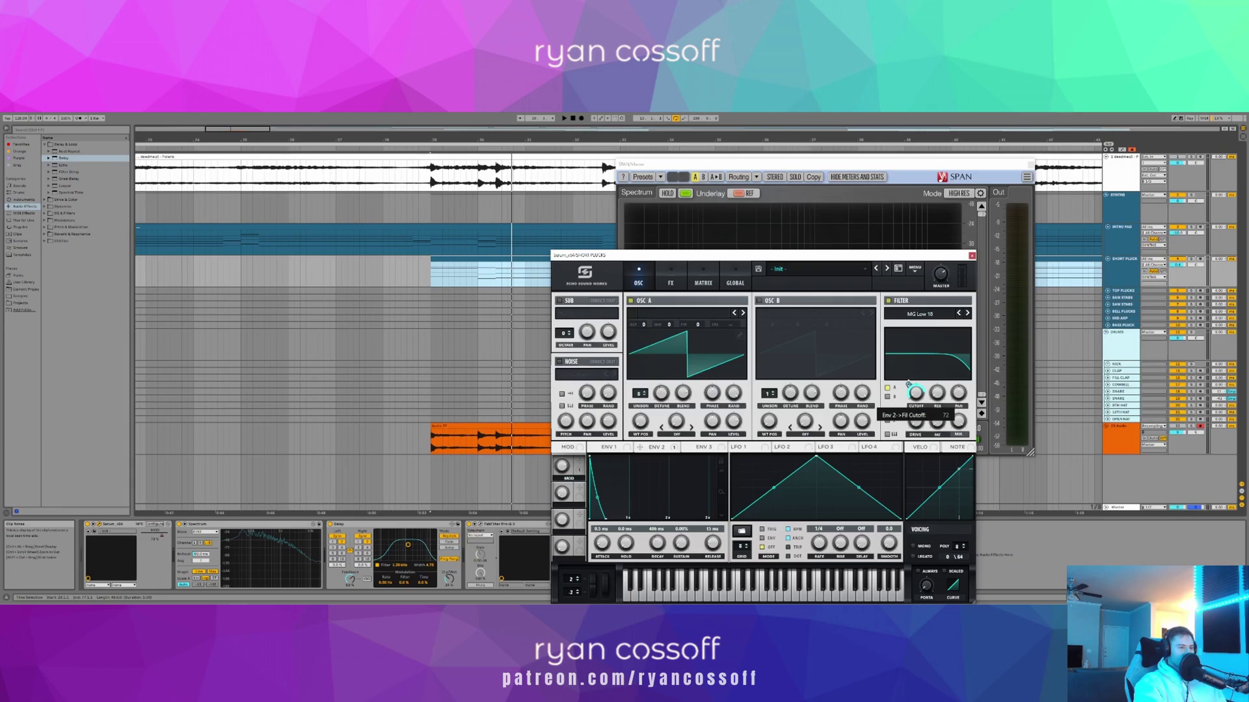
key("space")
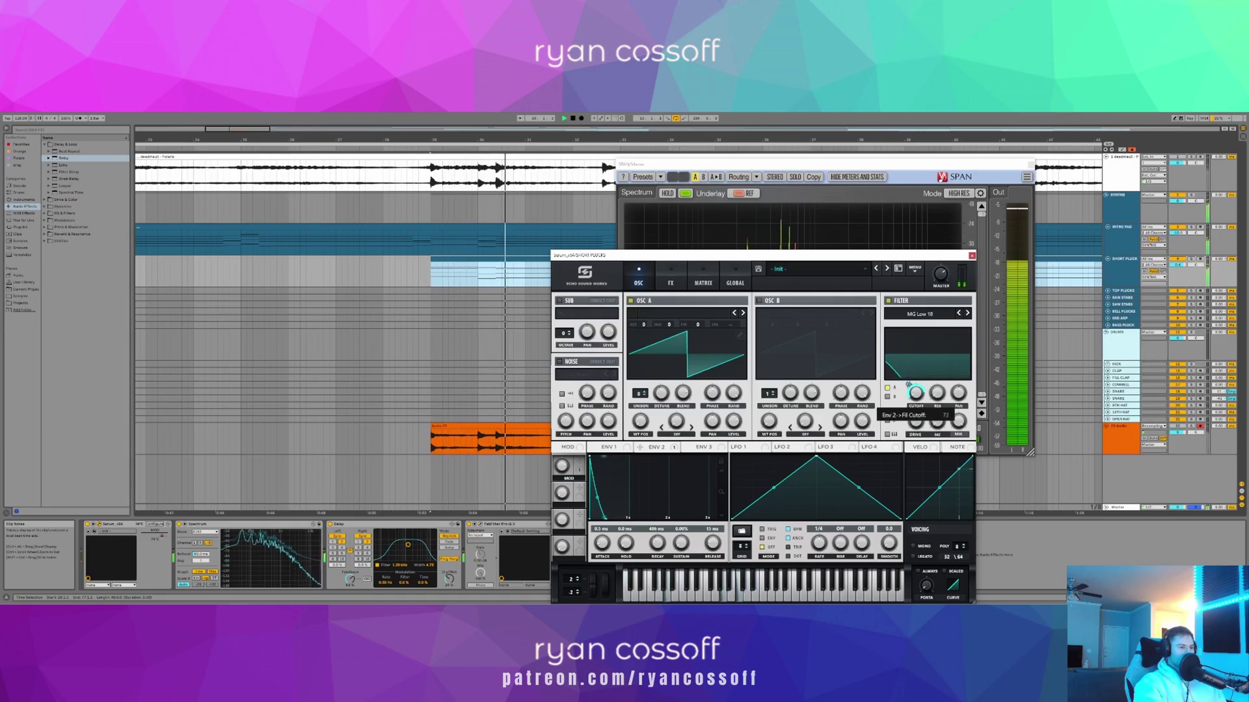
- Display Serum's effects, shift its window off the SPAN meters and examine the Compressor settings while playing the plucks
left_click(673, 282)
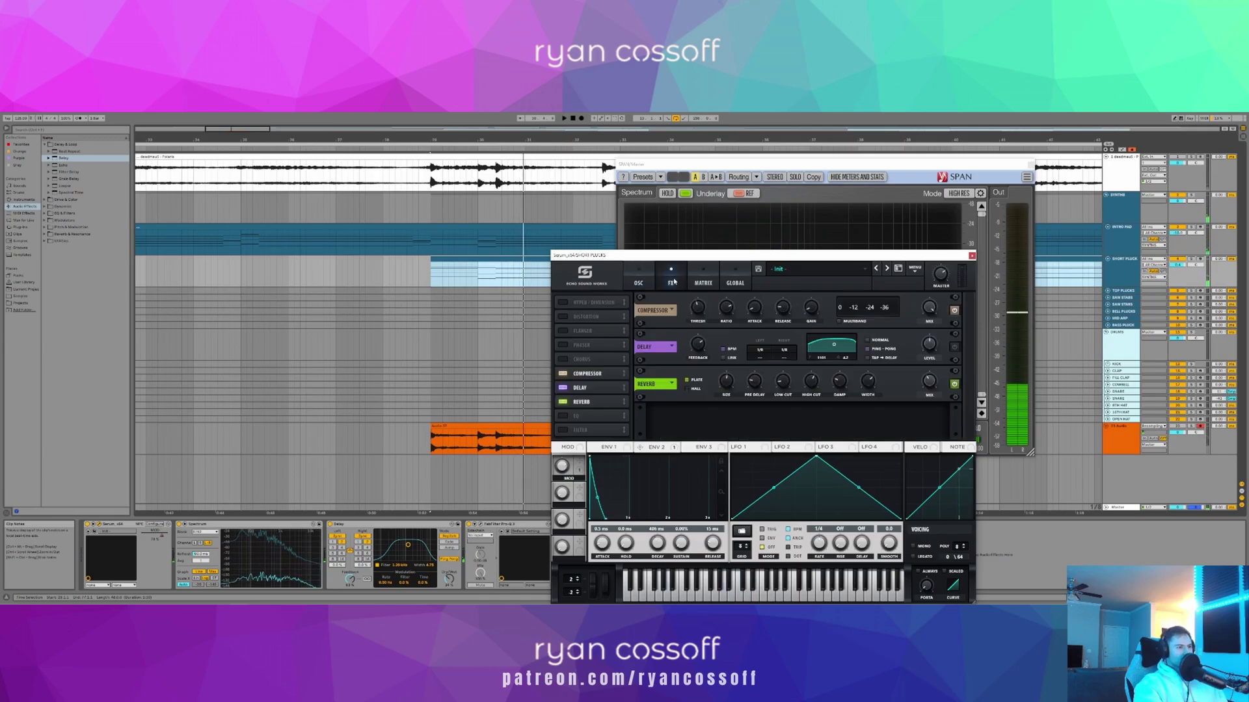
left_click_drag(729, 259, 682, 250)
key("space")
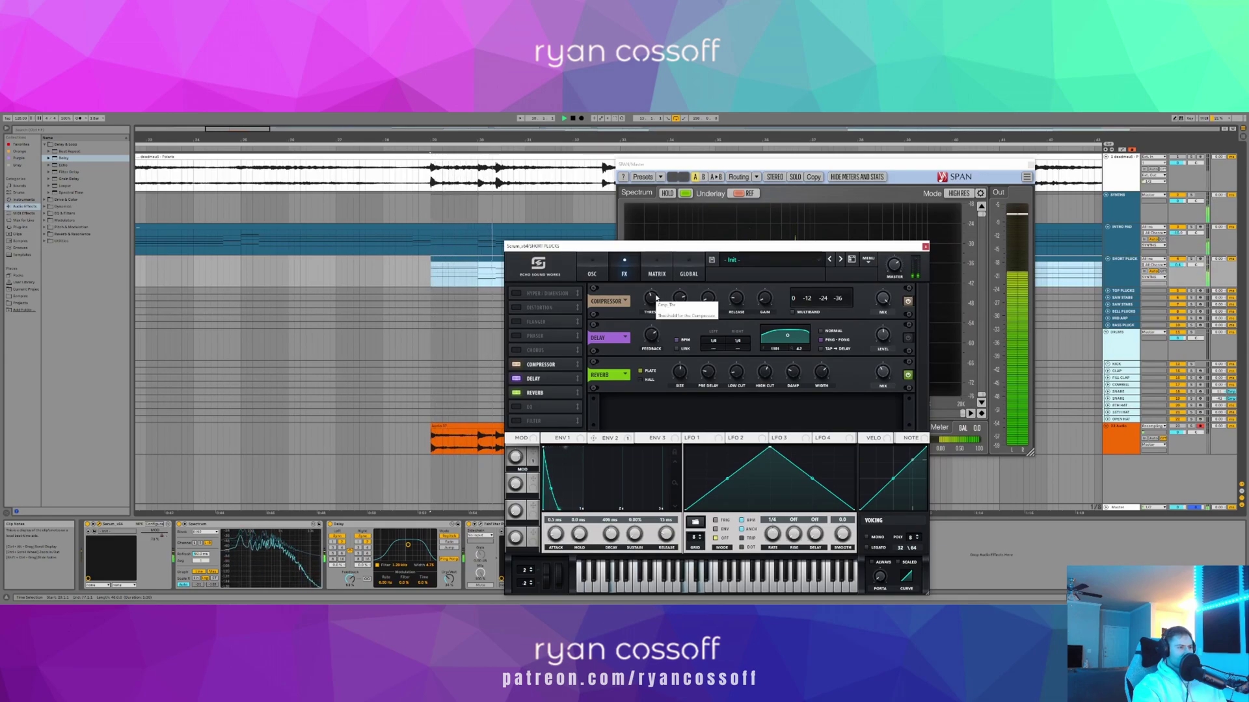
key("space")
left_click(653, 301)
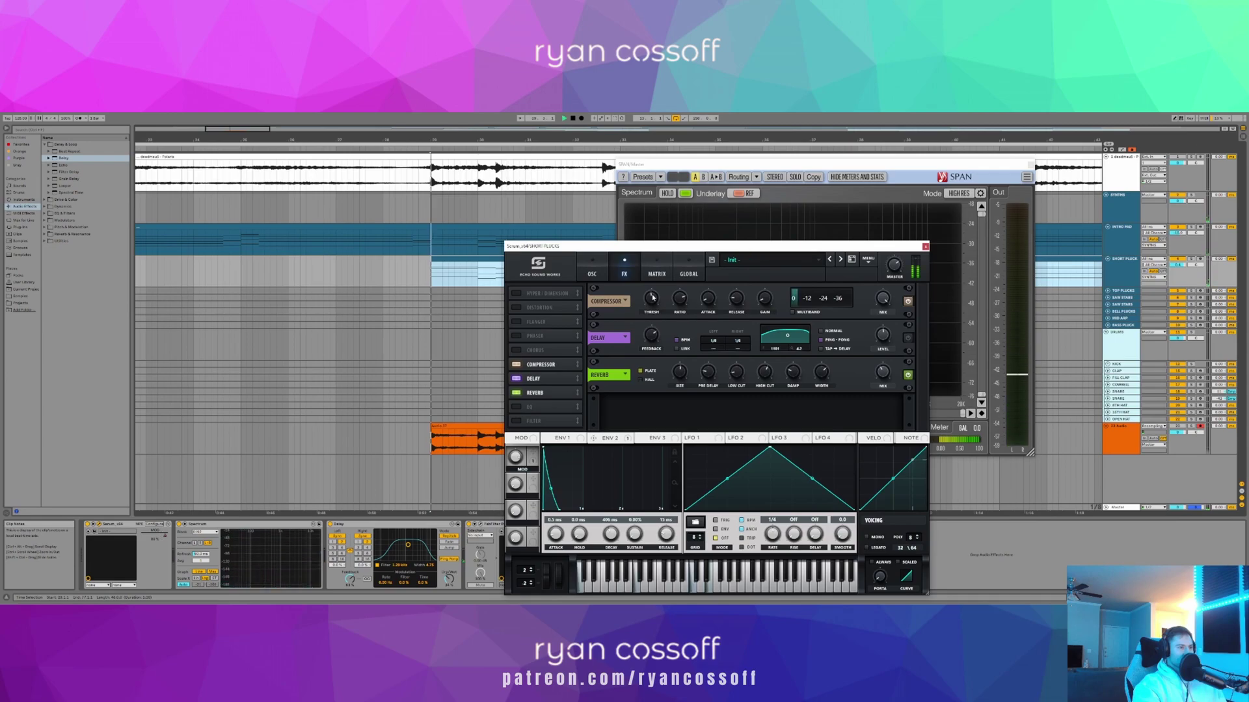
key("space")
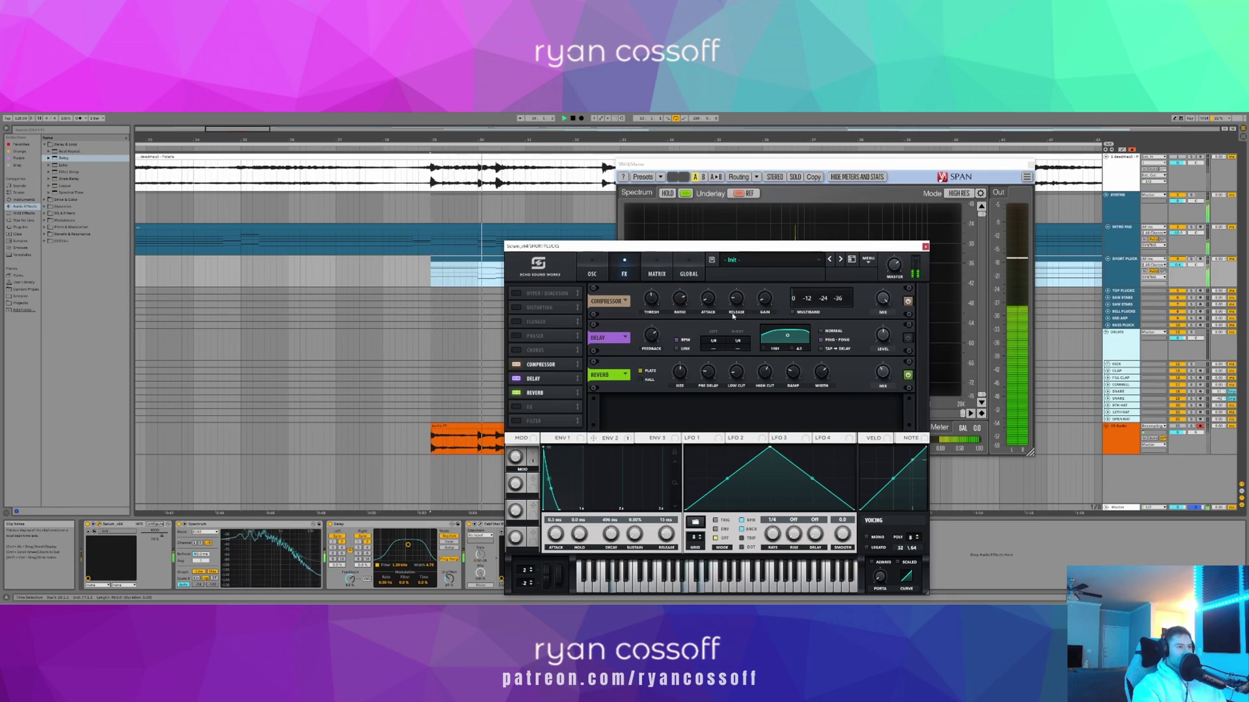
mouse_move(765, 302)
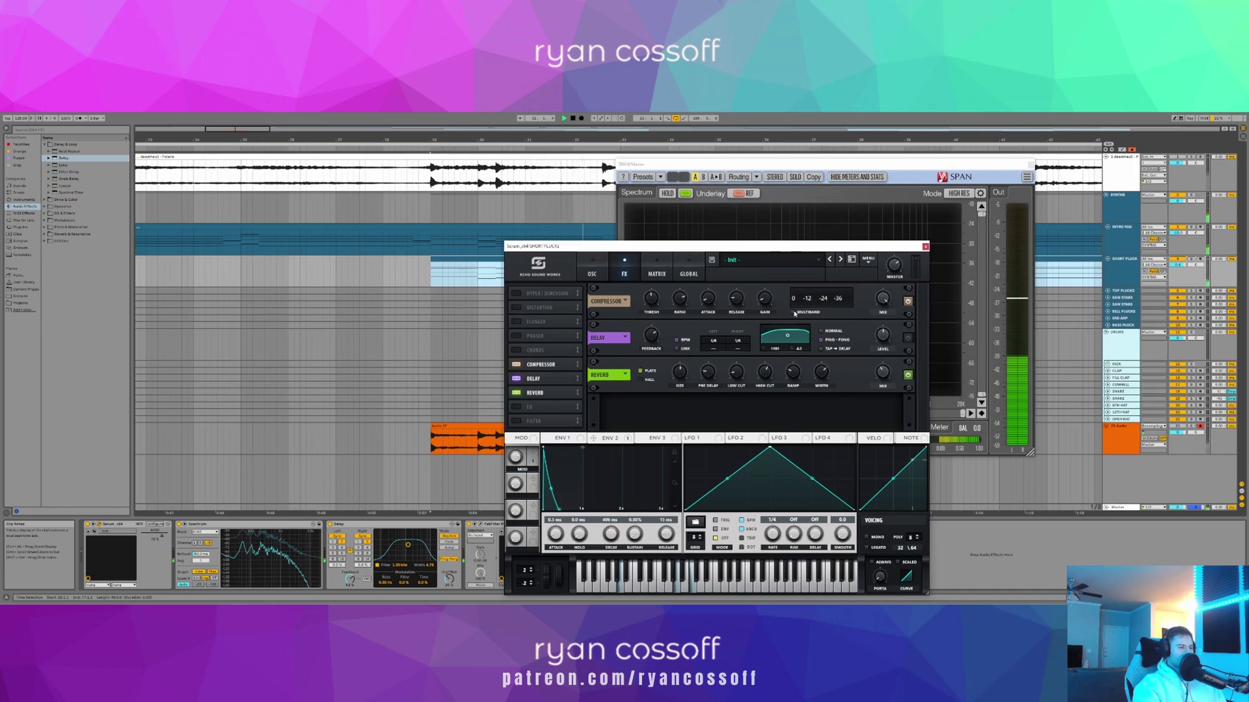
- Close Serum and SPAN and replay the opening plucks, switching from the recreation to the deadmau5 reference
left_click(925, 247)
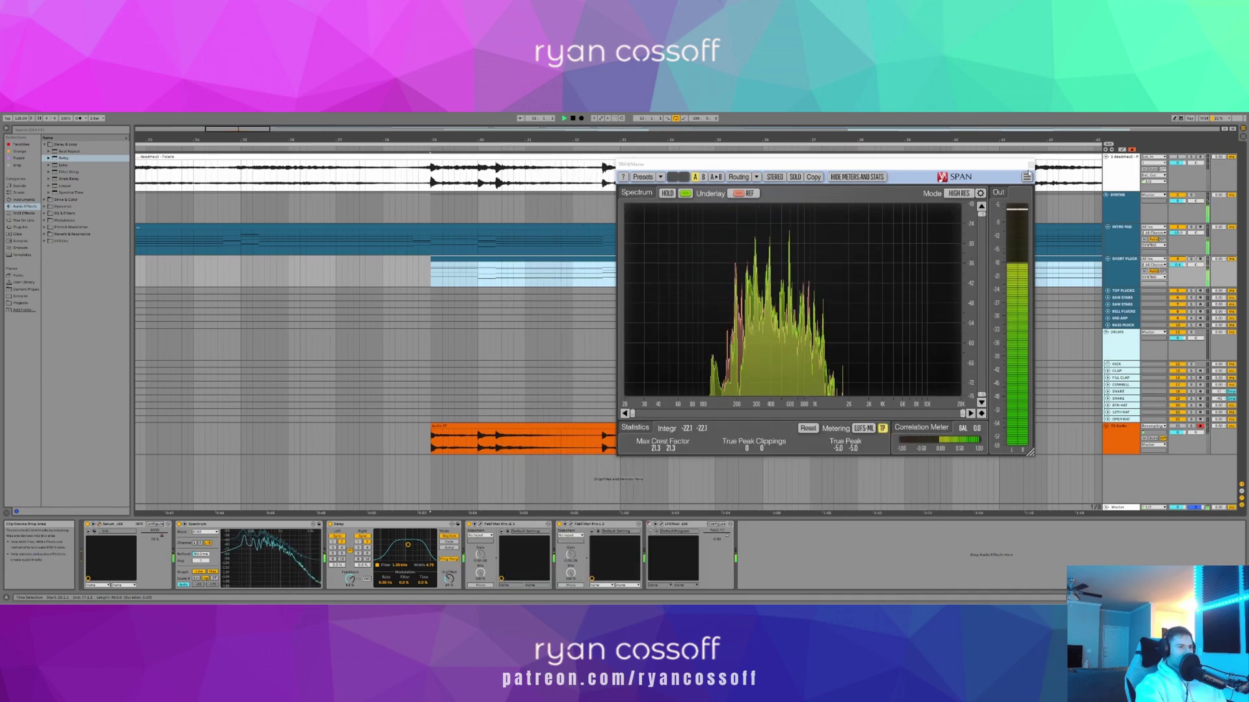
left_click(1030, 165)
key("space")
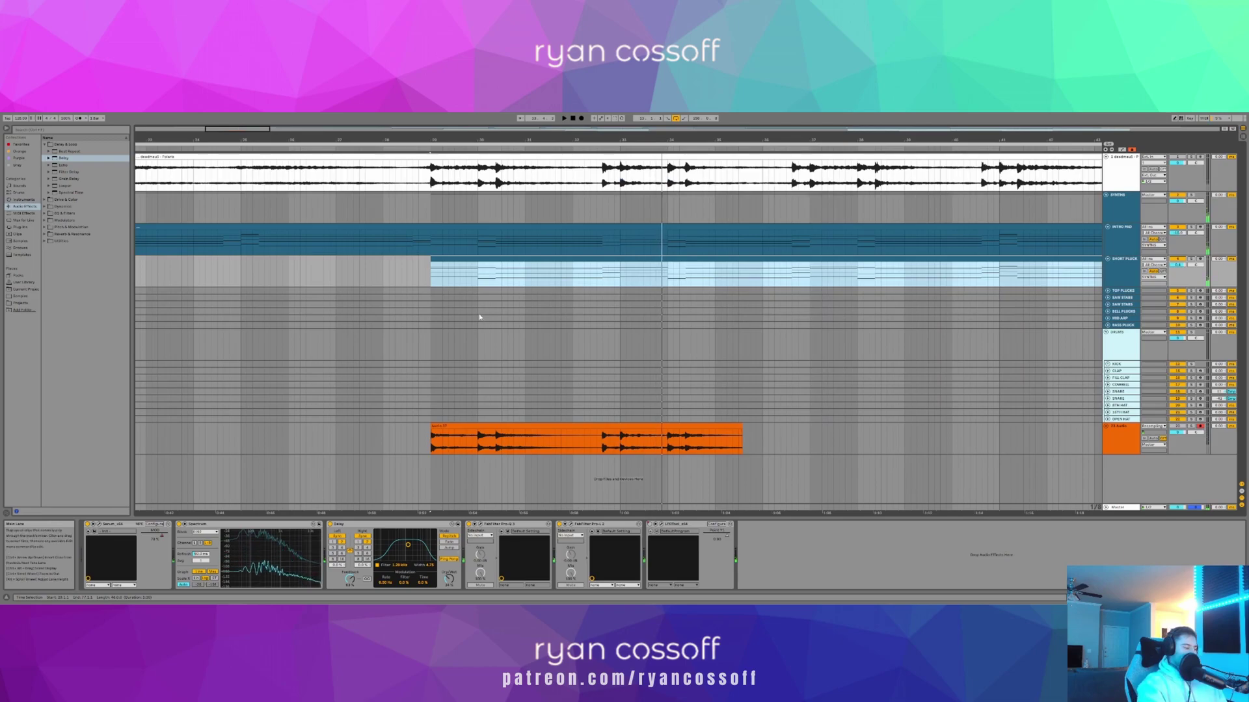
key("space")
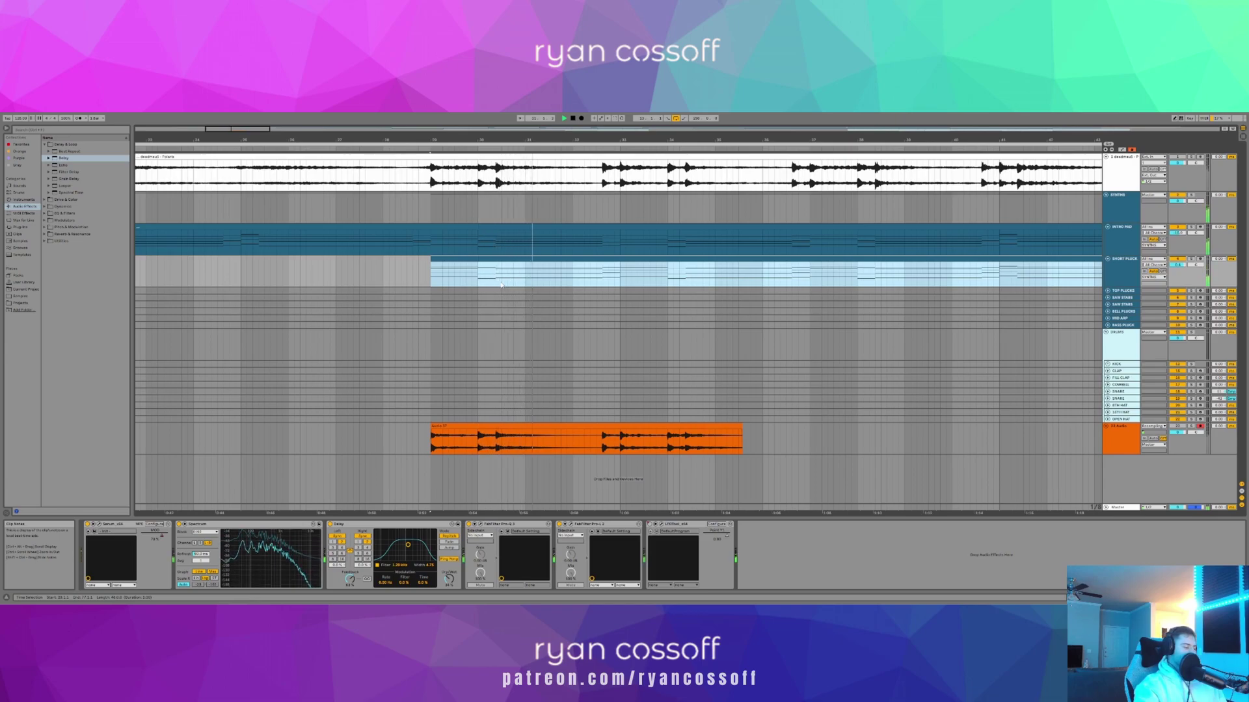
key("space")
key("s")
key("space")
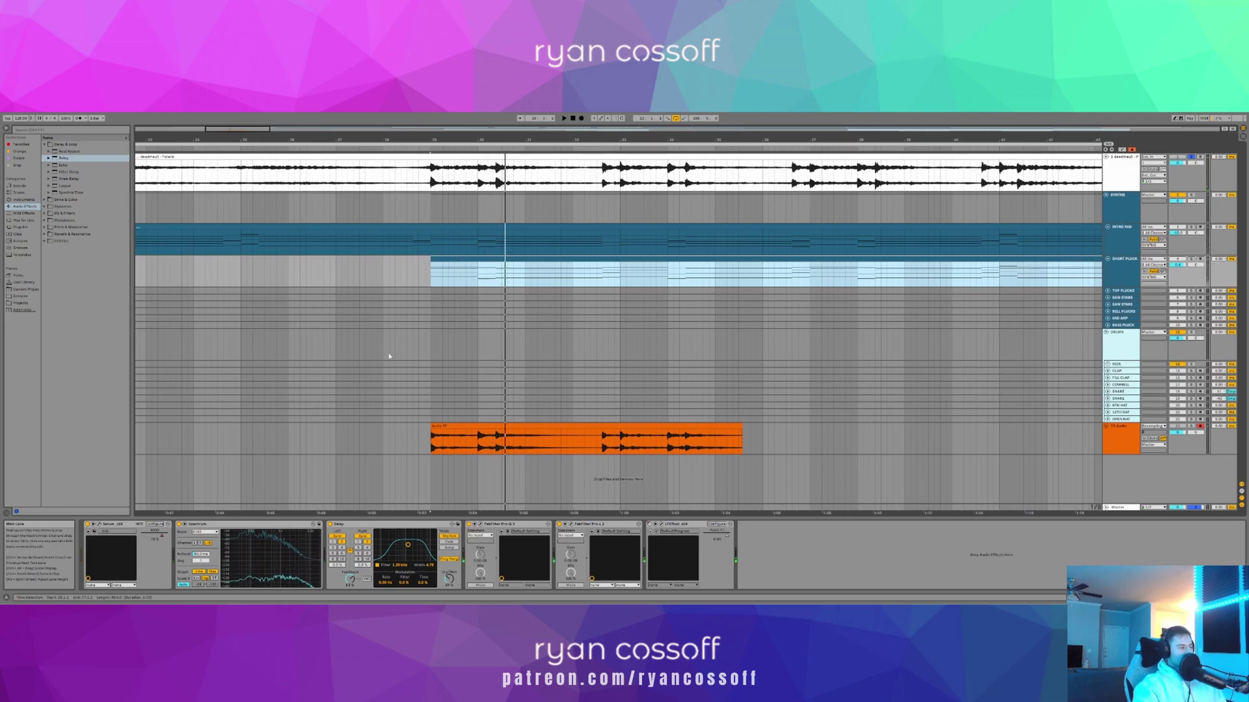
- Reopen the SHORT PLUCKS Serum at its effects and examine the Reverb's high cut and wet mix during playback
left_click(122, 518)
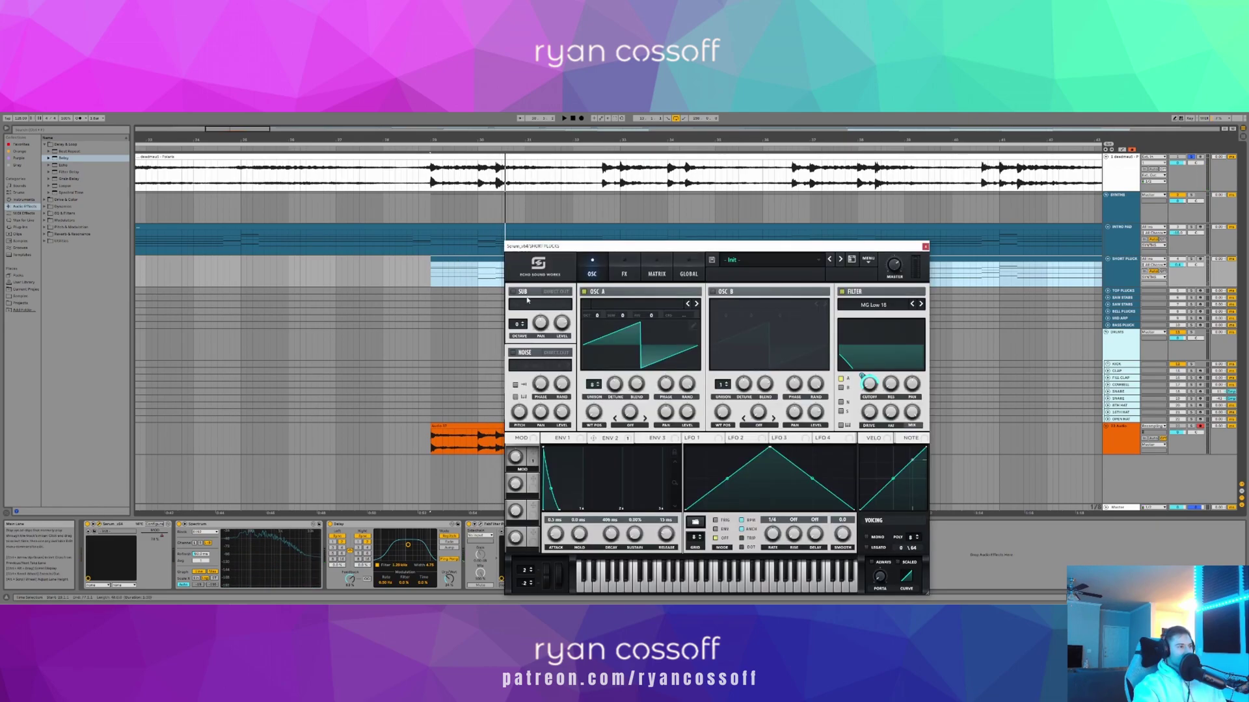
left_click(622, 274)
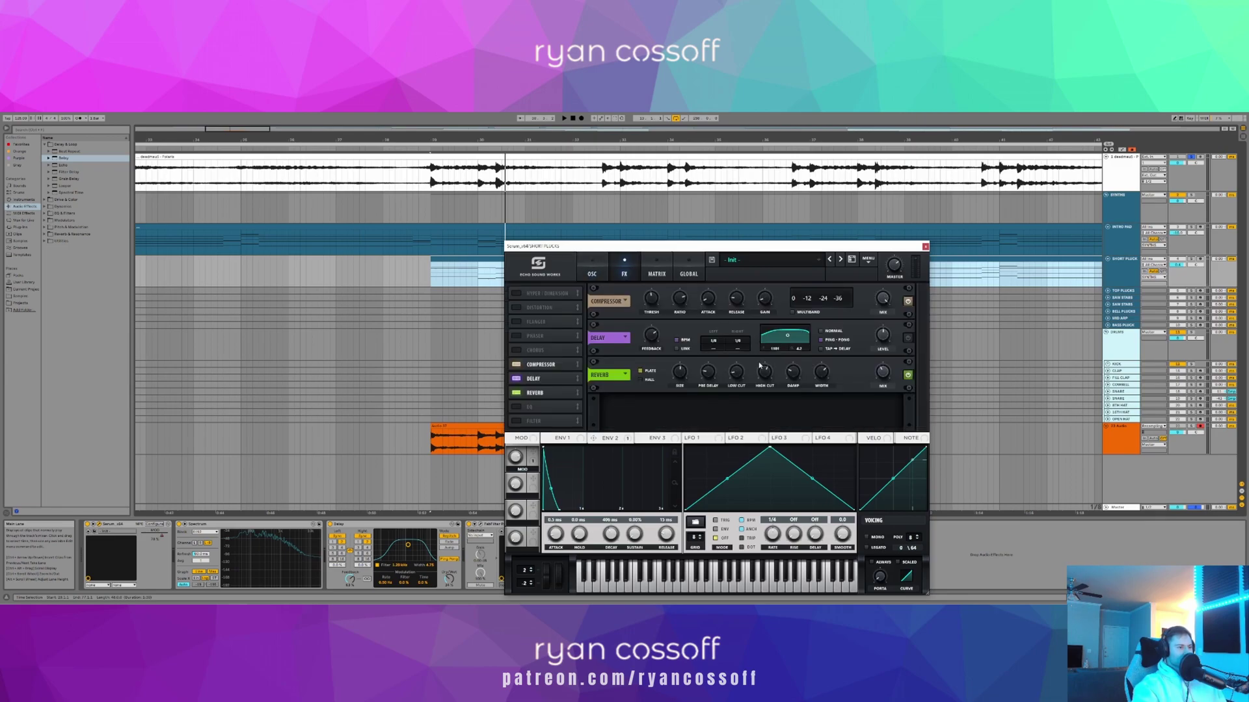
key("space")
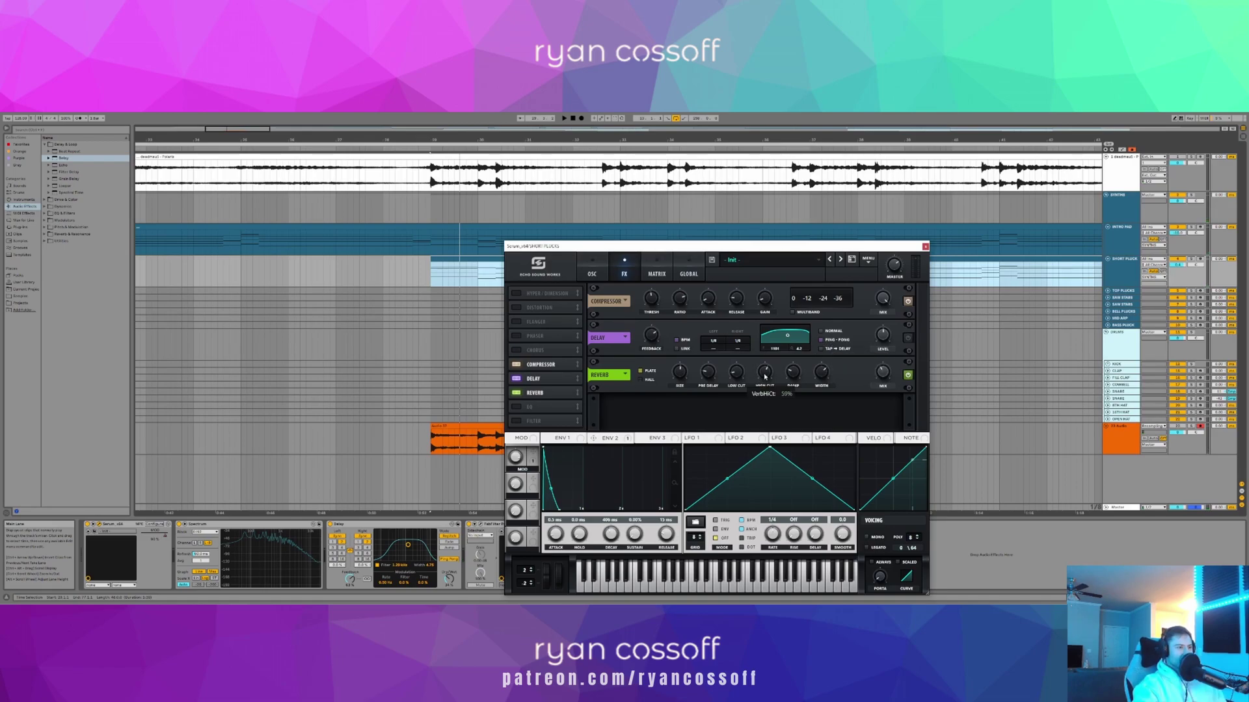
key("space")
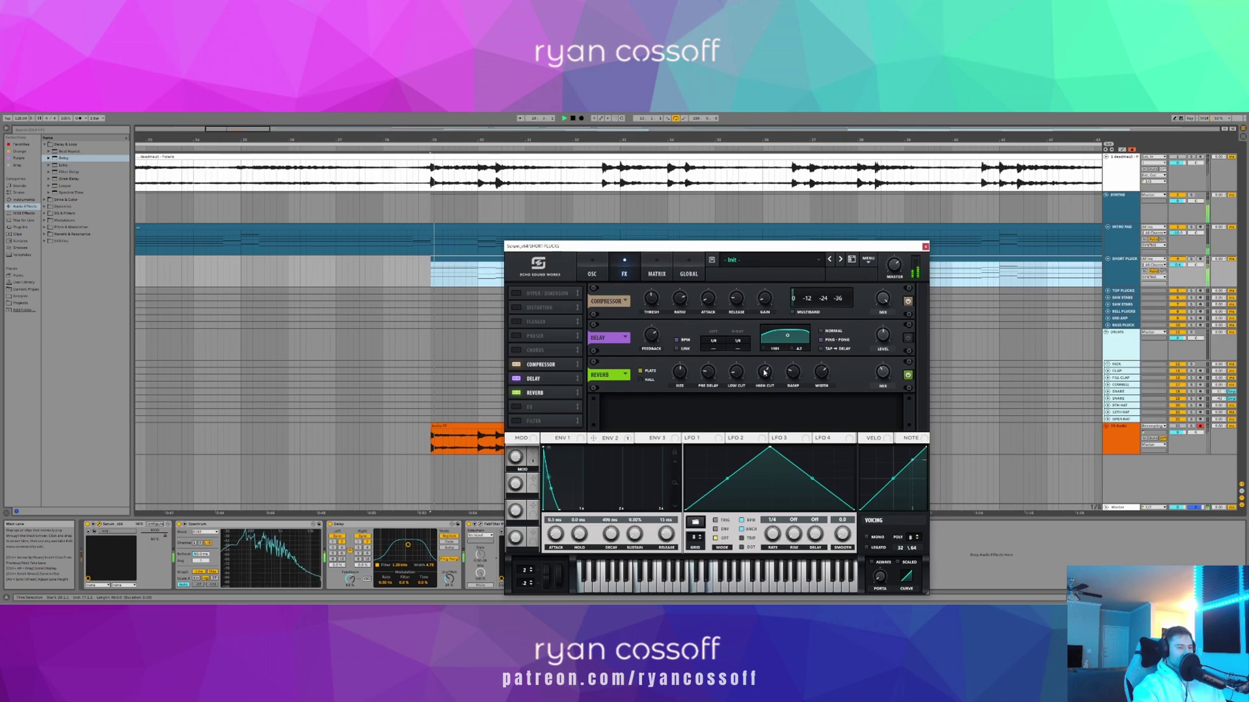
mouse_move(765, 373)
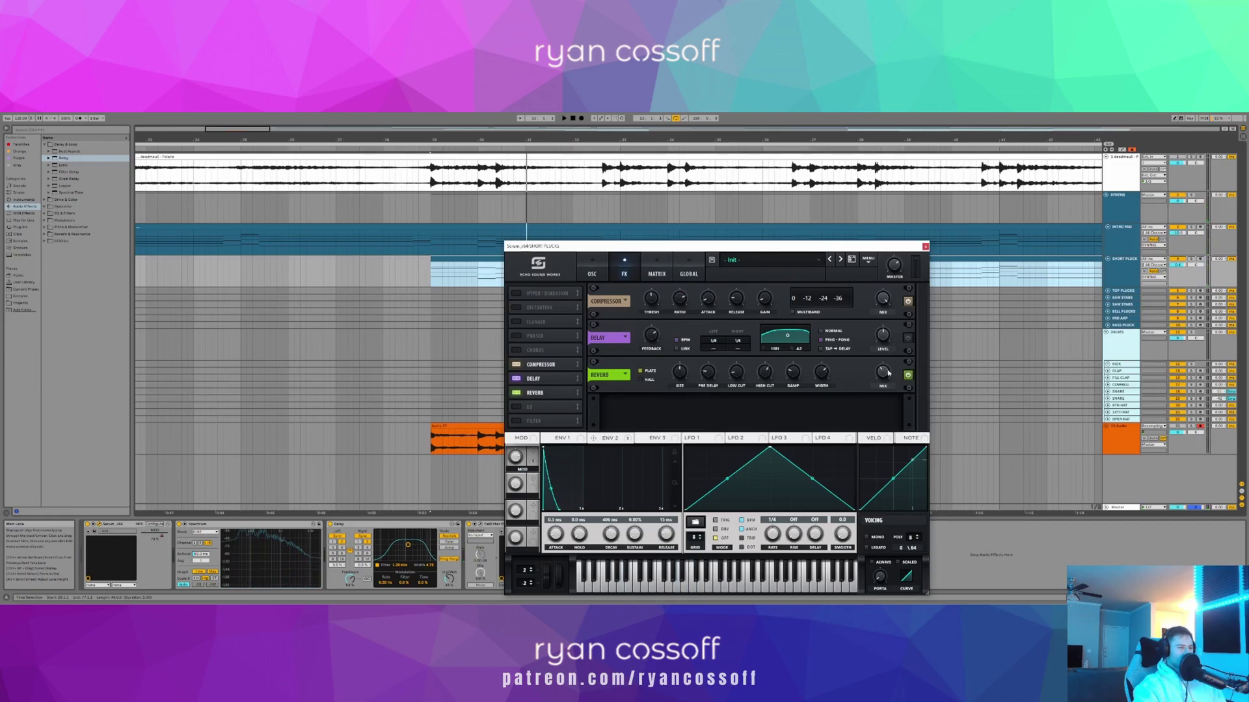
key("space")
mouse_move(889, 373)
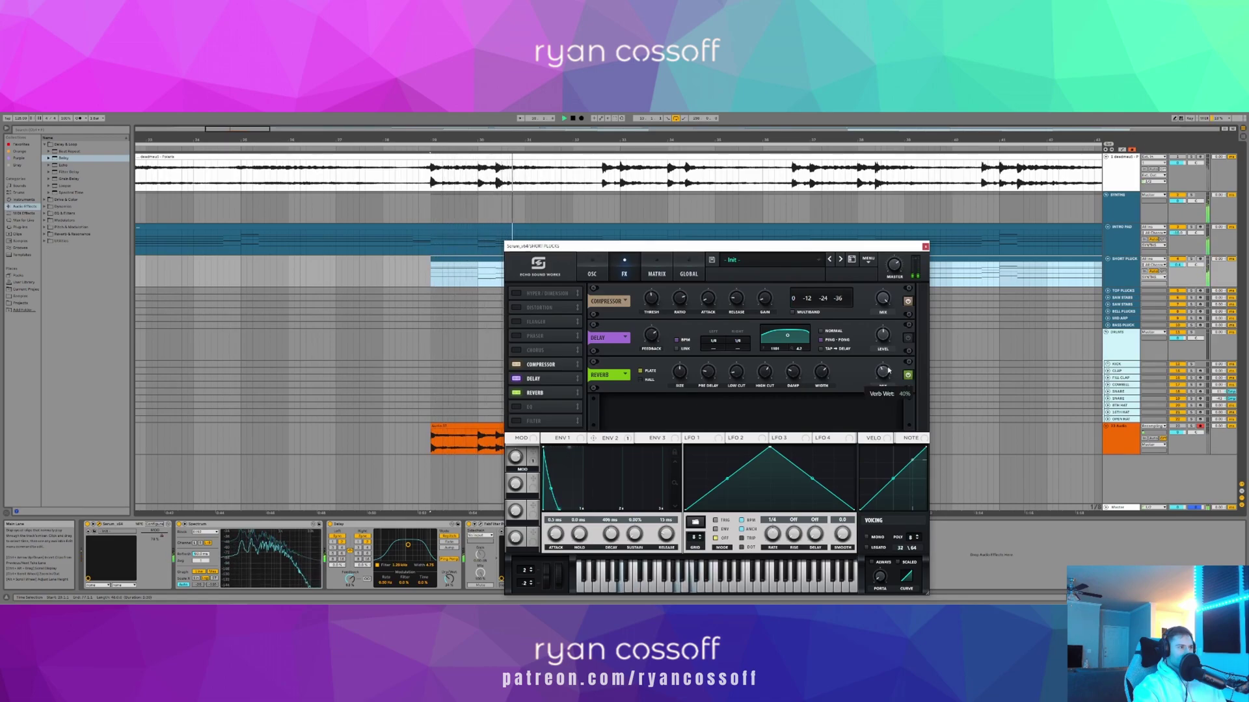
- Close Serum, play from the start of the SHORT PLUCKS clip and record the output onto the orange audio track
left_click(925, 246)
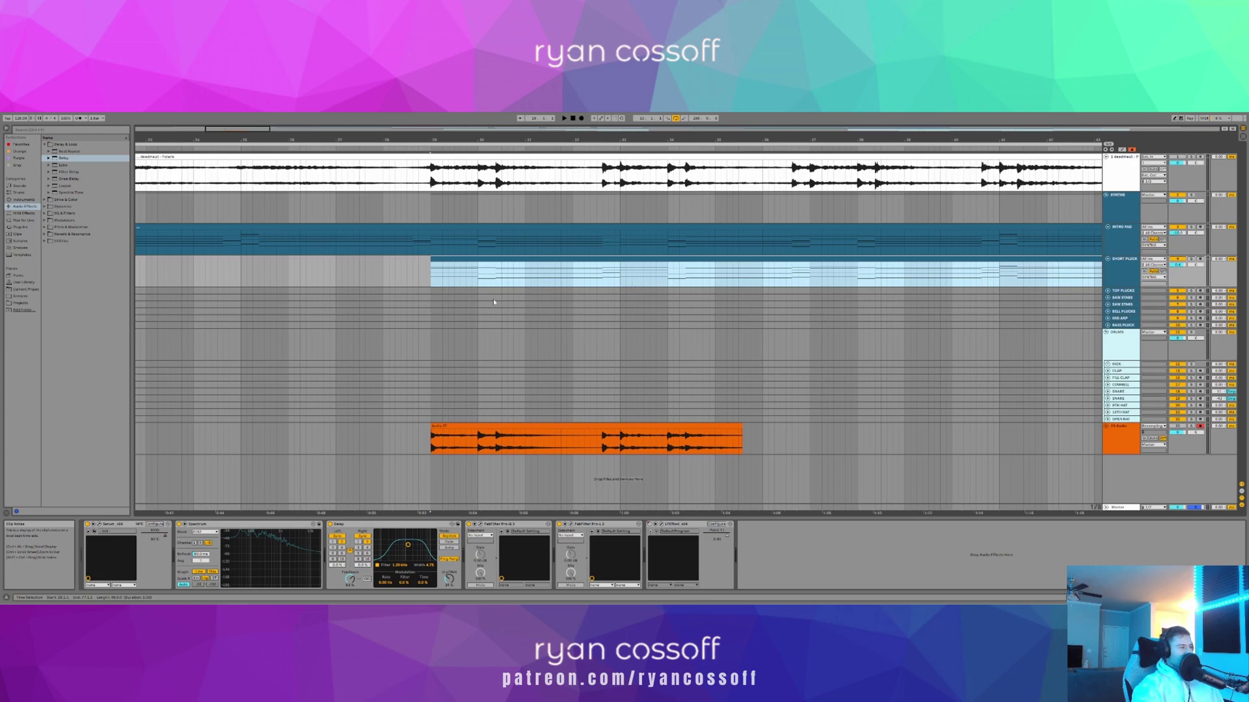
left_click(432, 270)
left_click(448, 260)
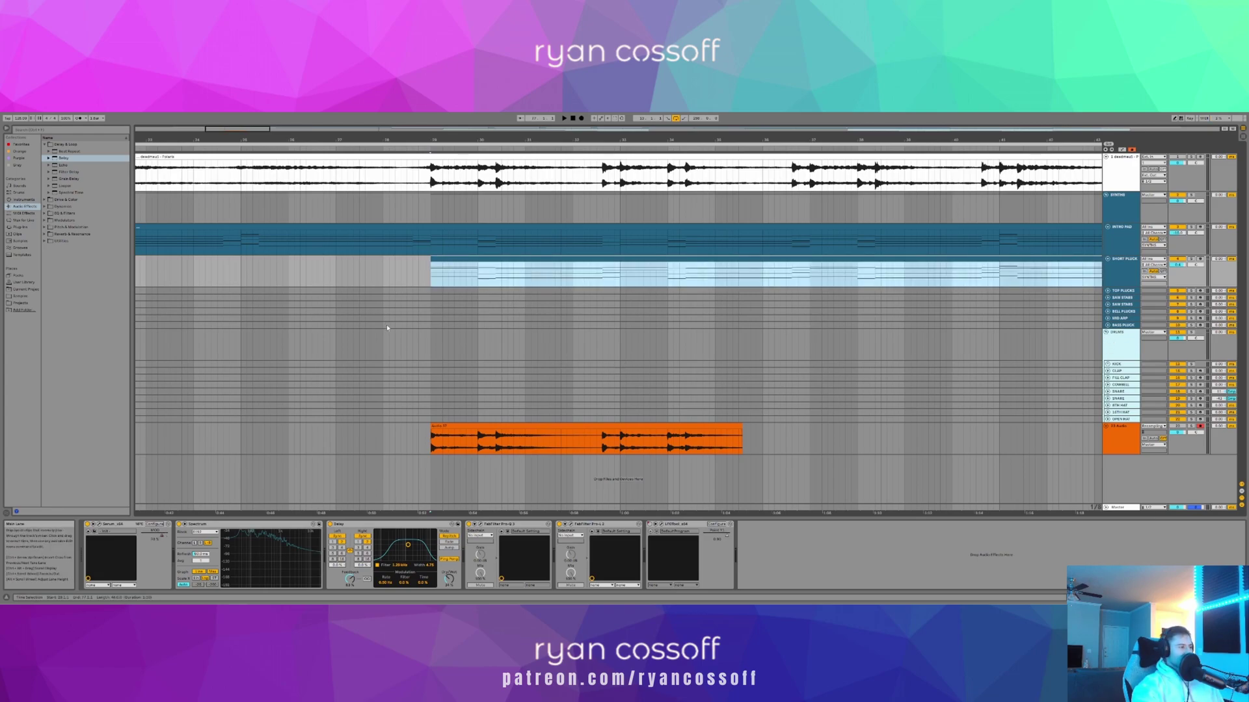
left_click(428, 343)
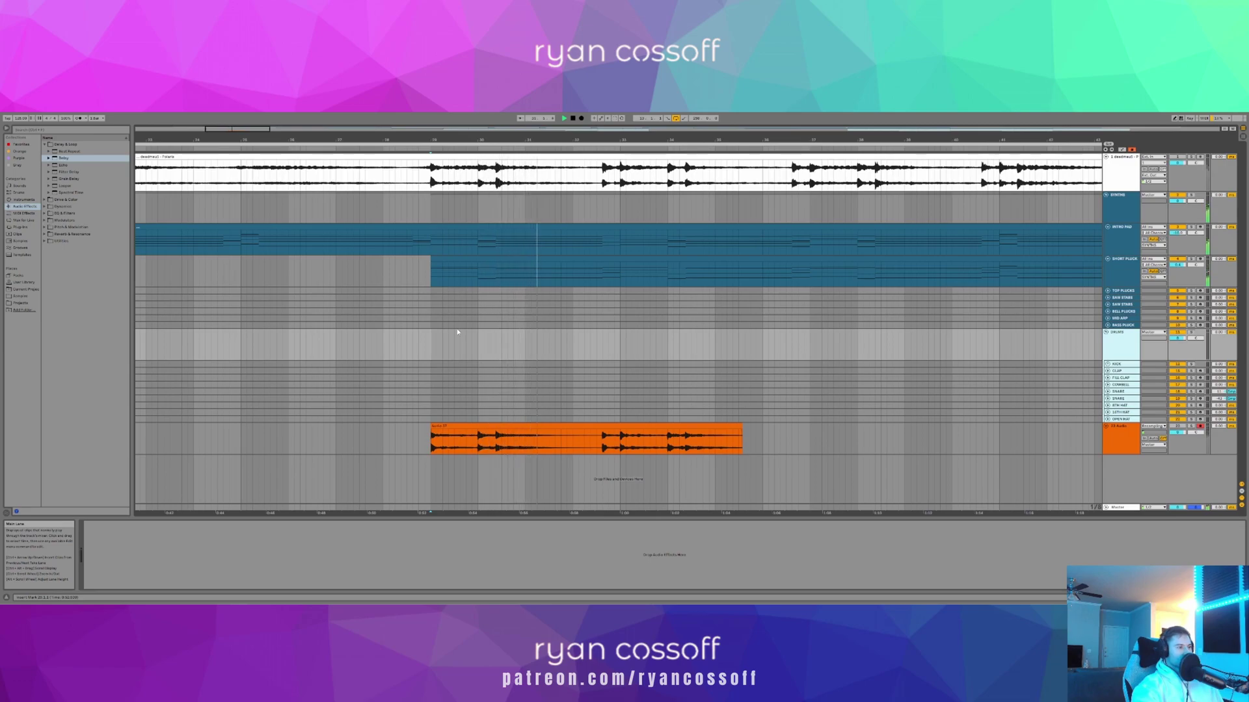
key("F9")
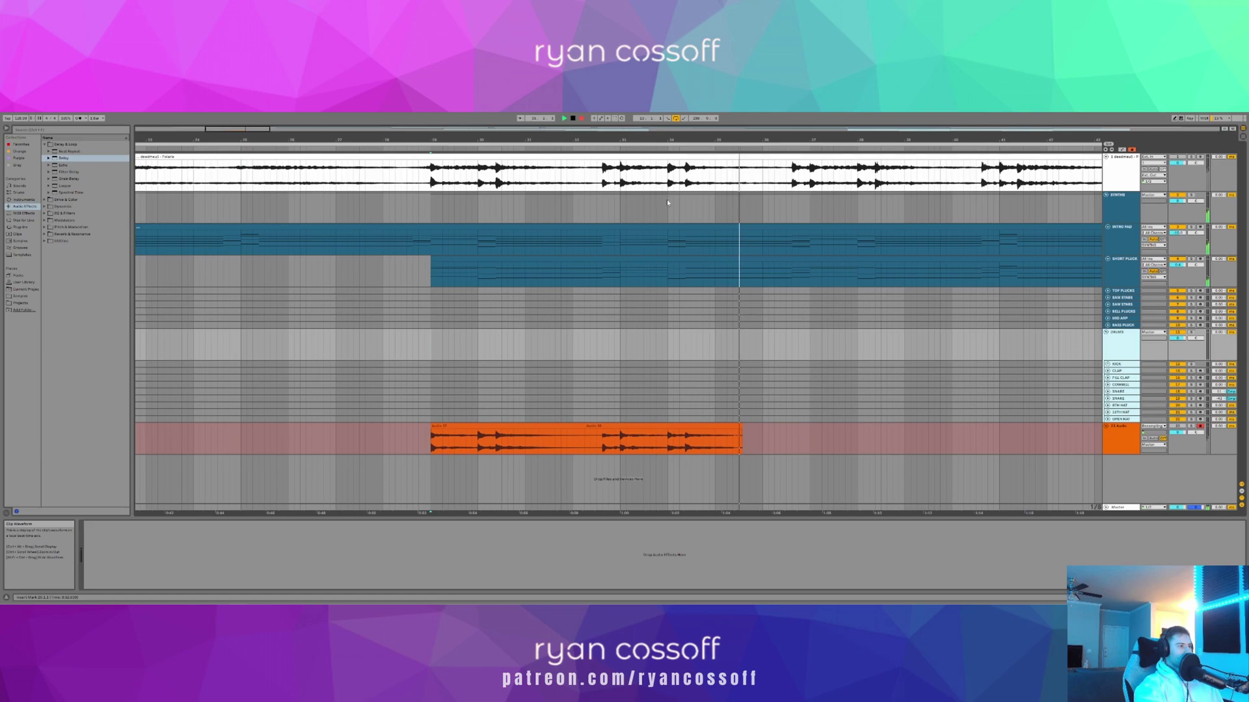
key("space")
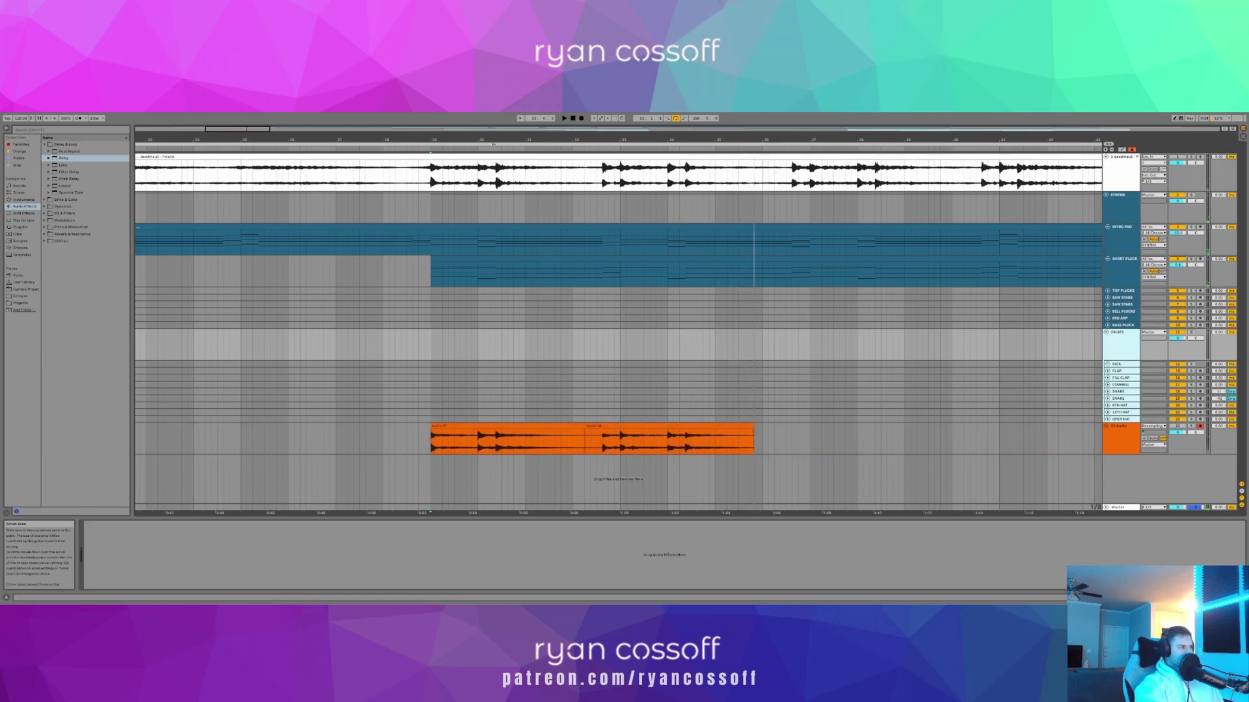
- Reduce the height of the deadmau5 reference track slightly
left_click_drag(495, 139, 493, 148)
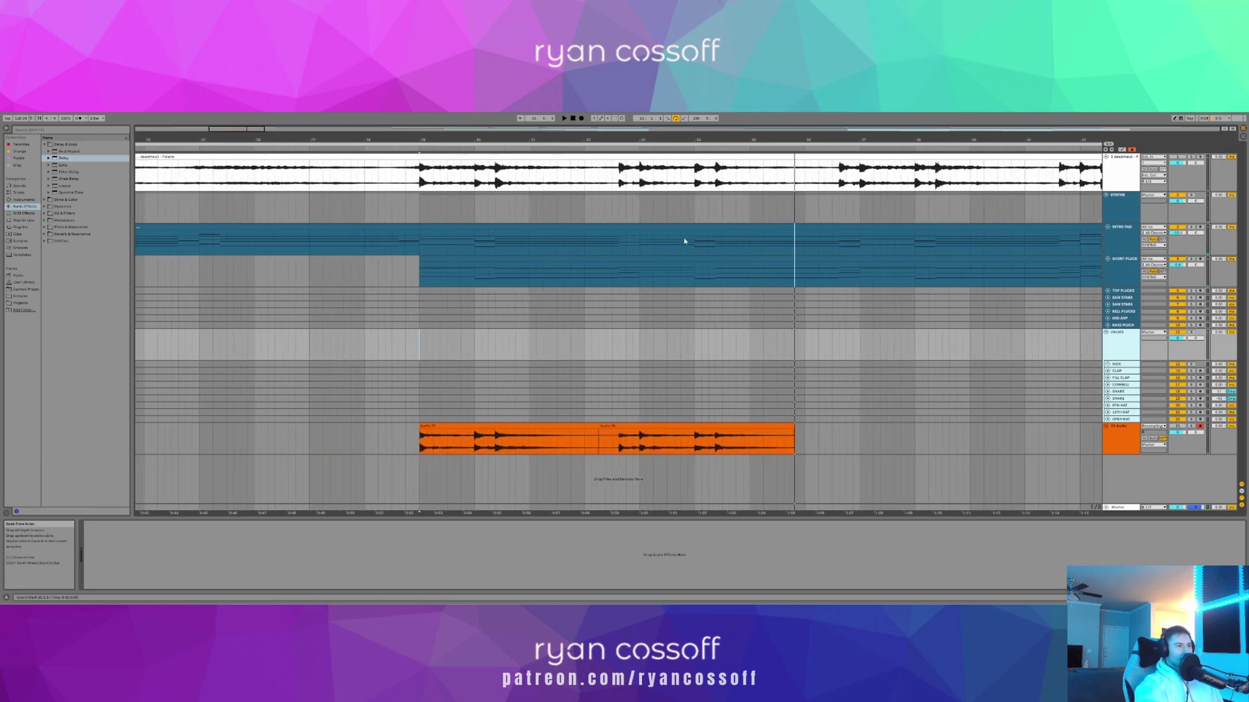
left_click_drag(1120, 191, 1120, 186)
mouse_move(492, 140)
left_mouse_down()
mouse_move(491, 154)
mouse_move(491, 132)
left_mouse_up()
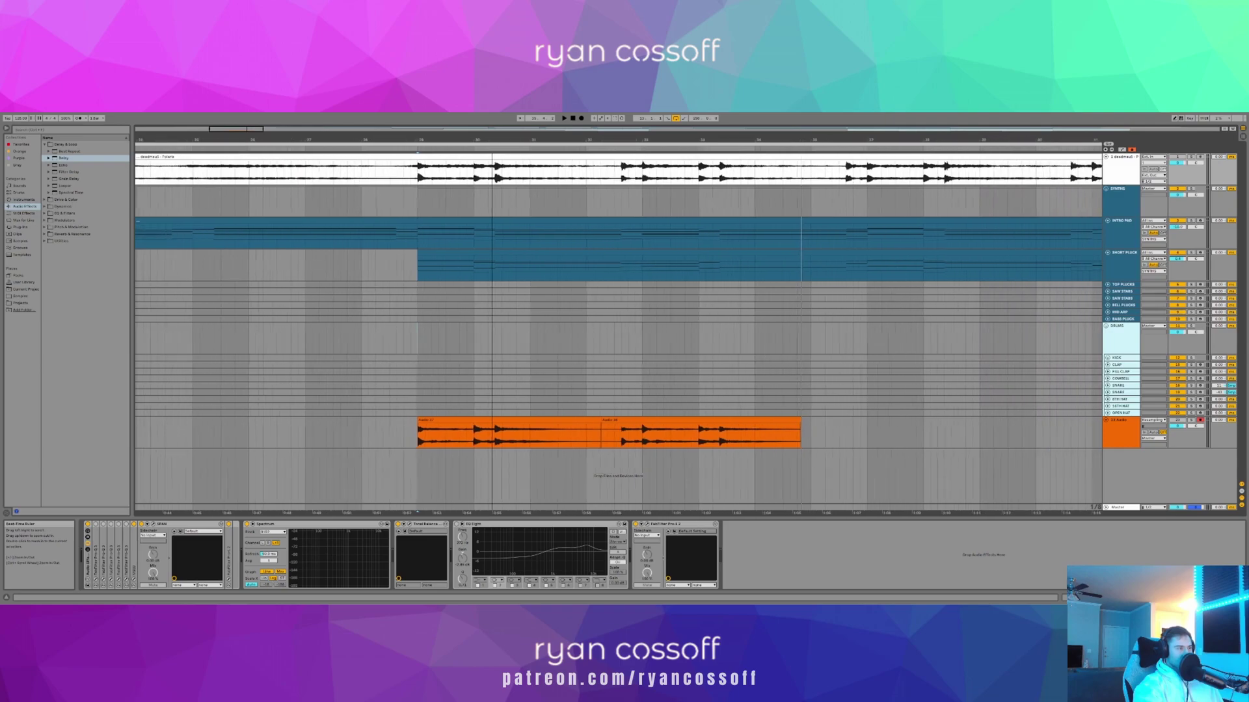
- Open SPAN from the Master track's devices and place the playback position at the start of the SHORT PLUCKS clip
left_click(454, 505)
left_click(480, 508)
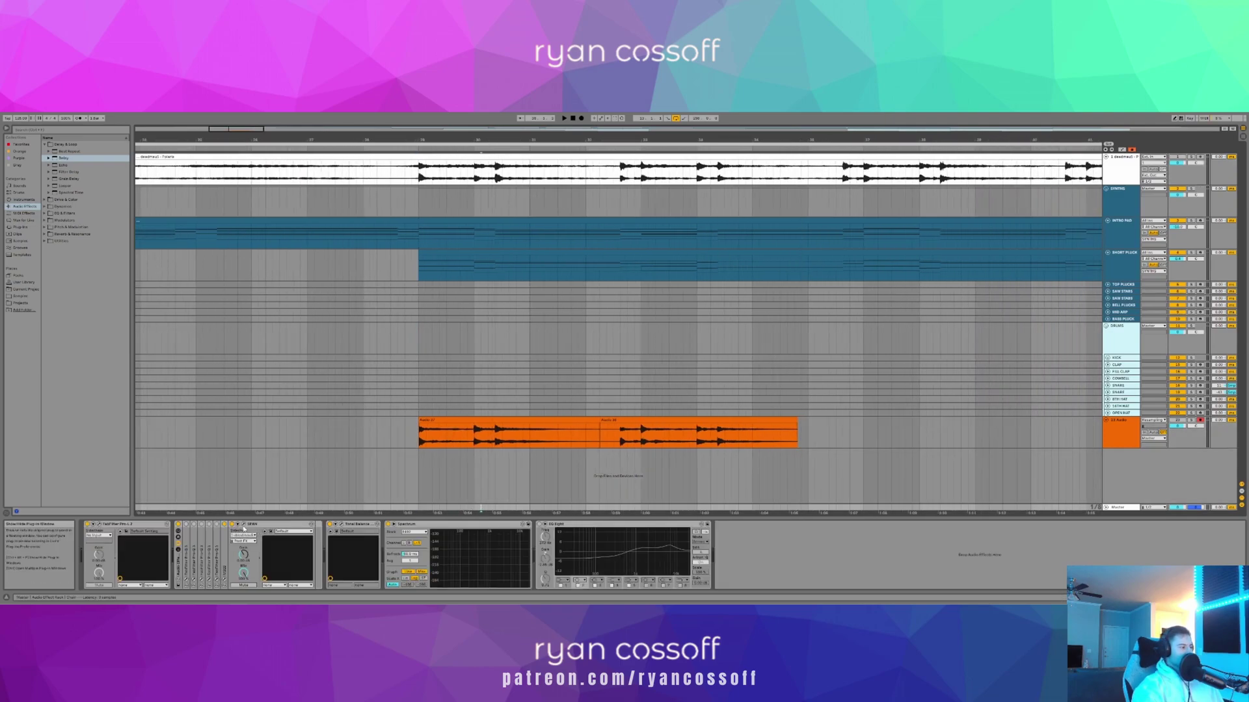
left_click(244, 527)
left_click(415, 384)
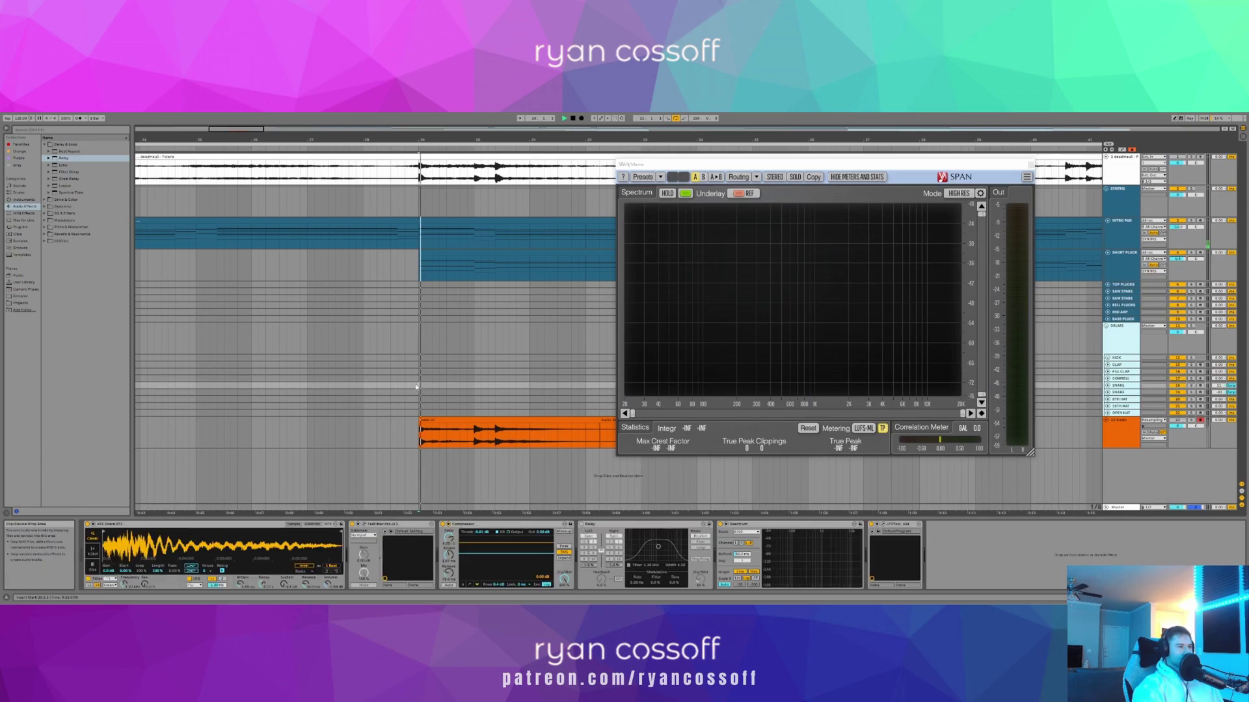
- Play the opening plucks and hold SPAN's spectrum briefly to inspect the peaks, releasing the hold when done
key("space")
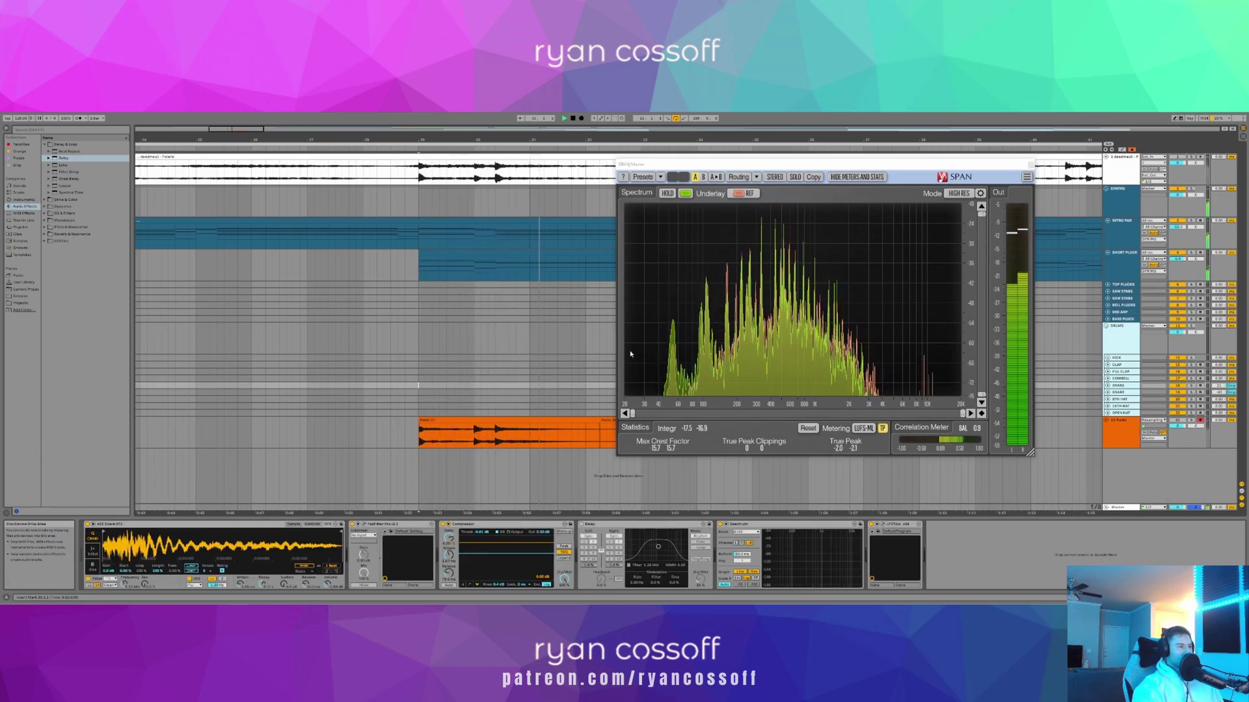
left_click(671, 195)
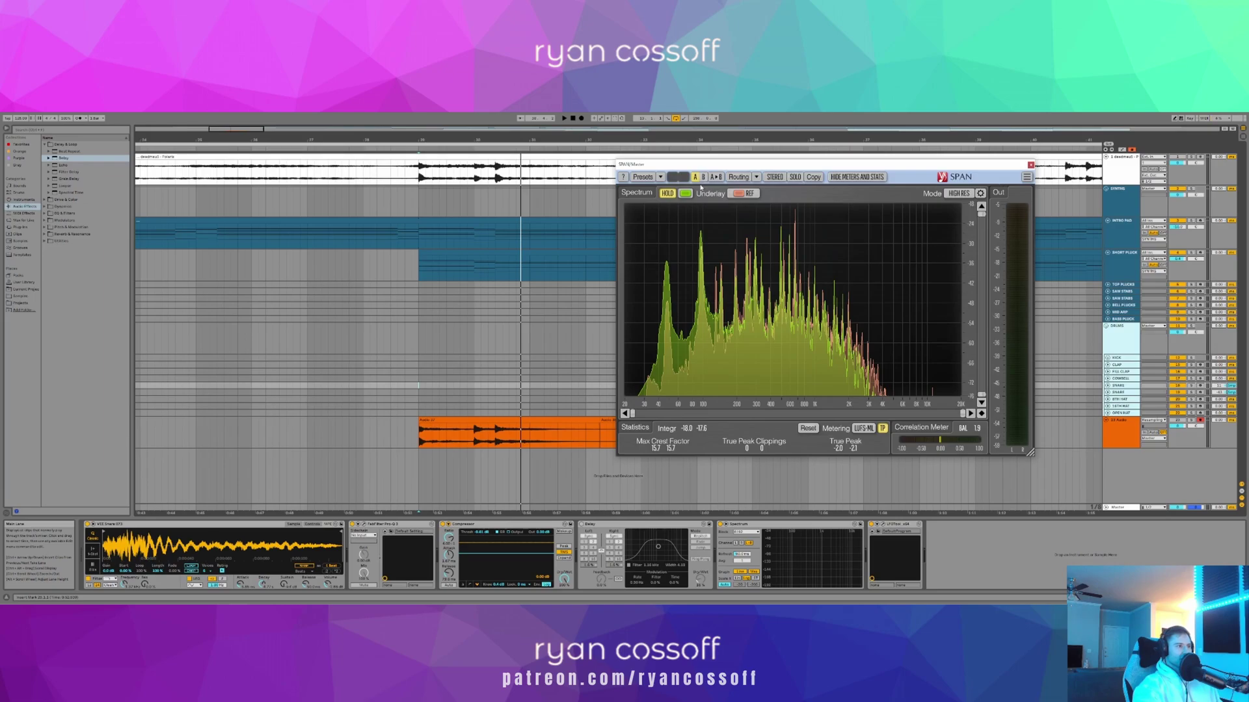
left_click(668, 193)
- Open the first FabFilter Pro-Q 3 on the SHORT PLUCKS track and place its window beside SPAN
left_click(571, 266)
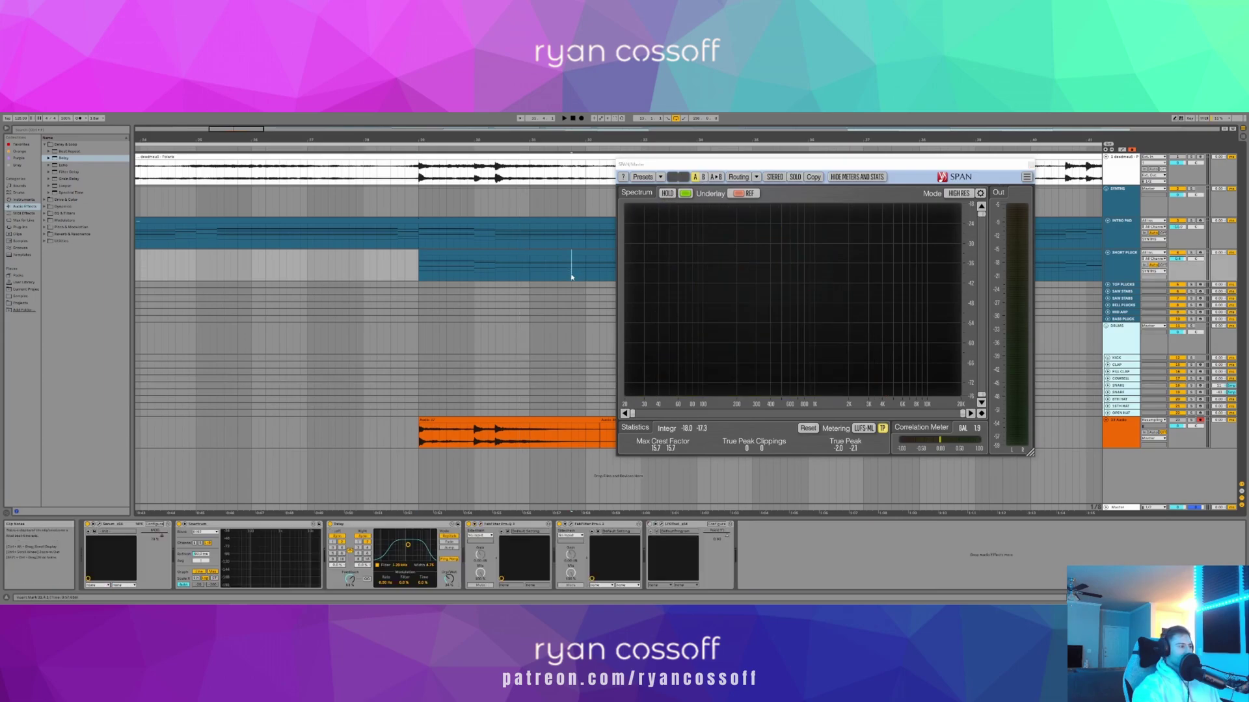
left_click(481, 525)
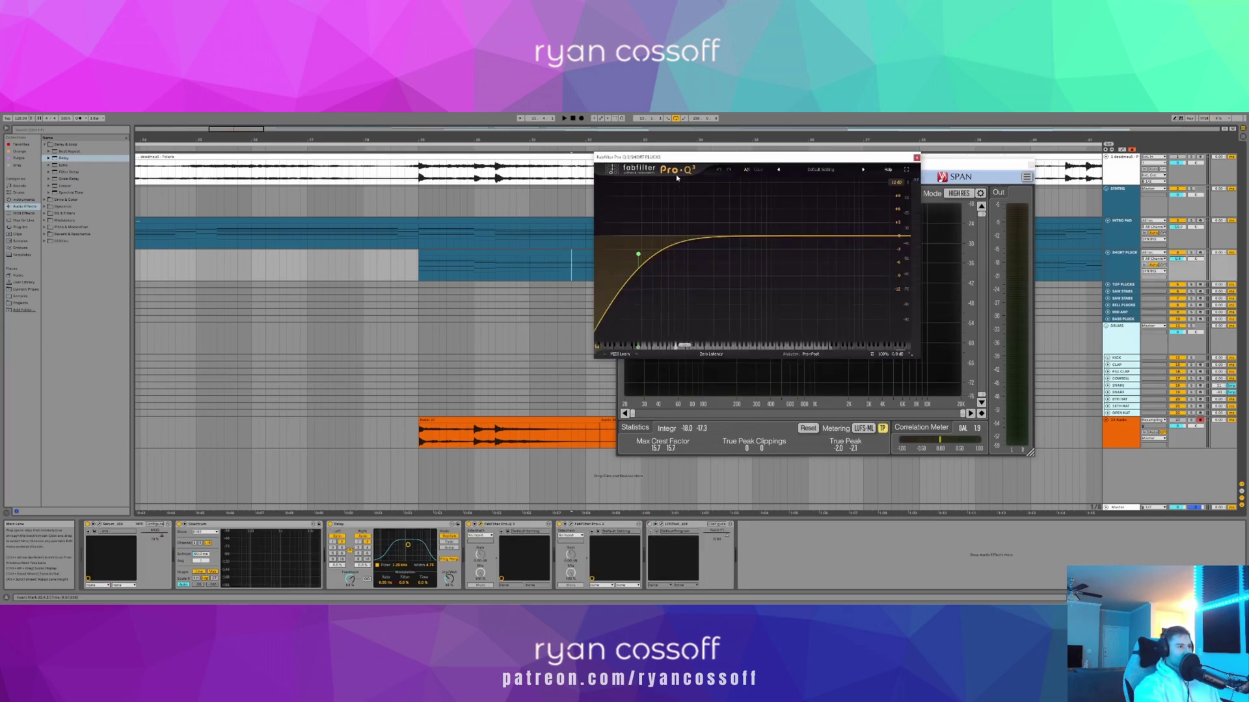
left_click_drag(671, 159, 261, 154)
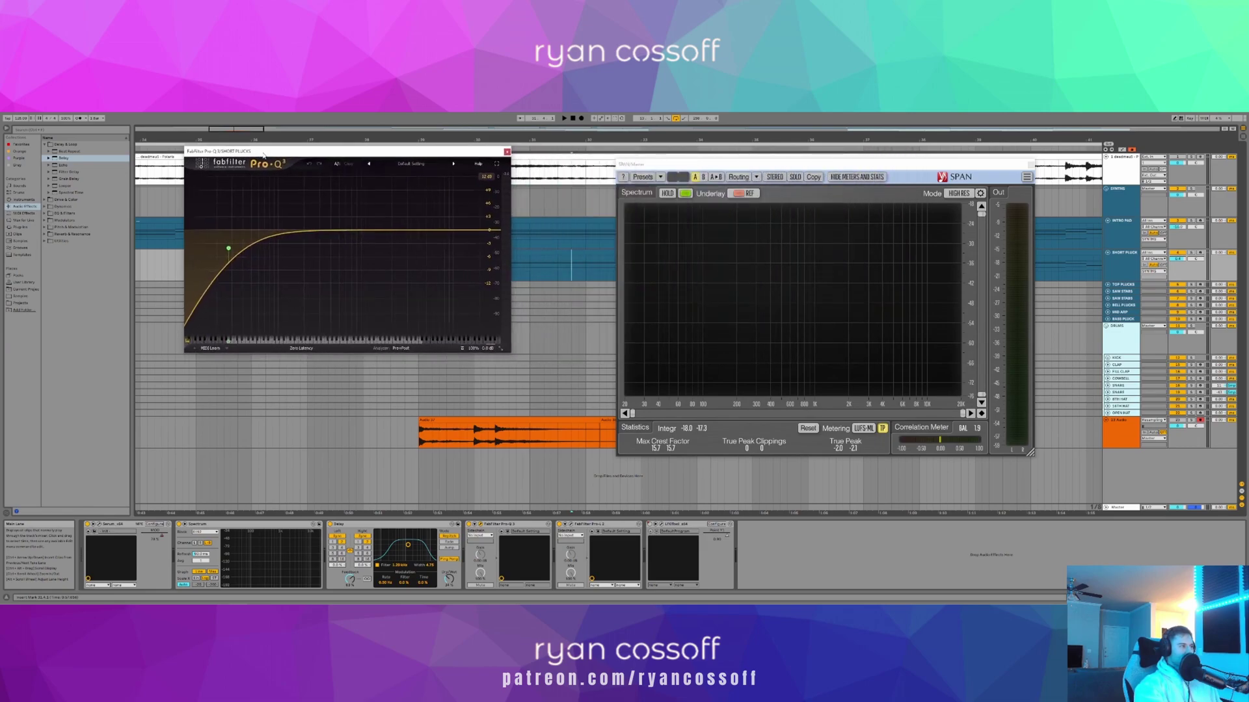
- Select the low-cut band in Pro-Q 3 and play the plucks to examine their low end in both spectrum displays
left_click(229, 250)
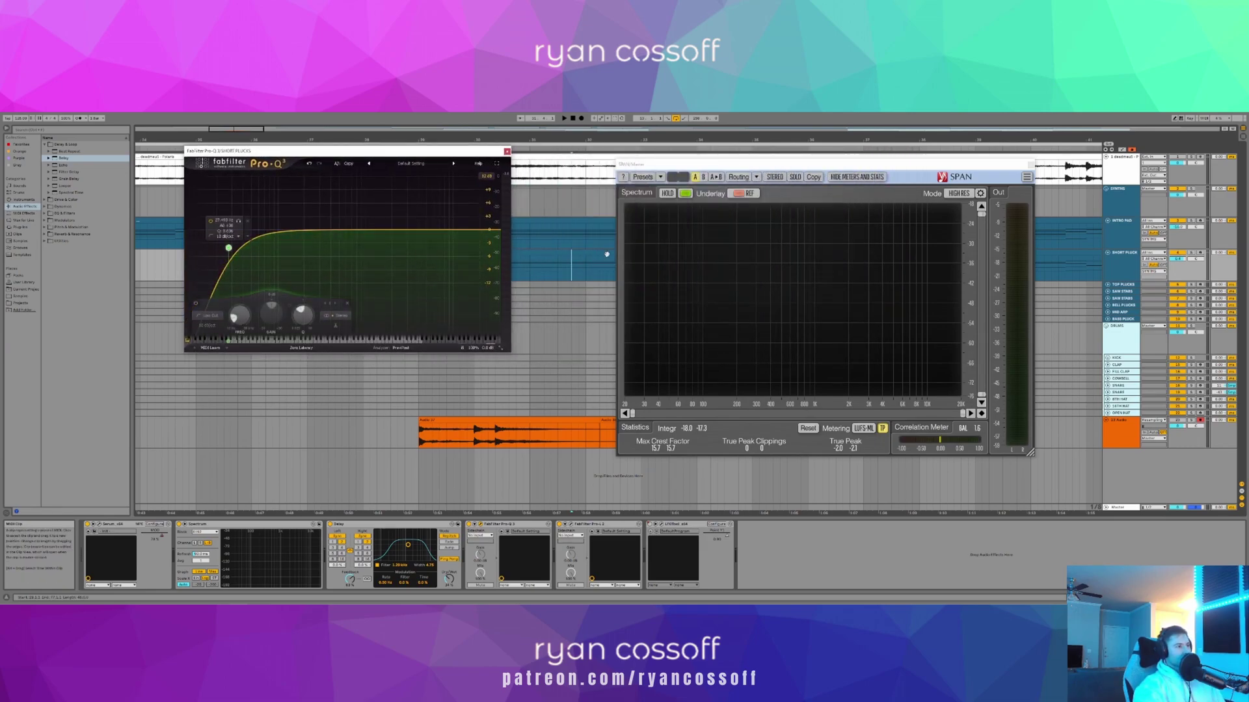
key("space")
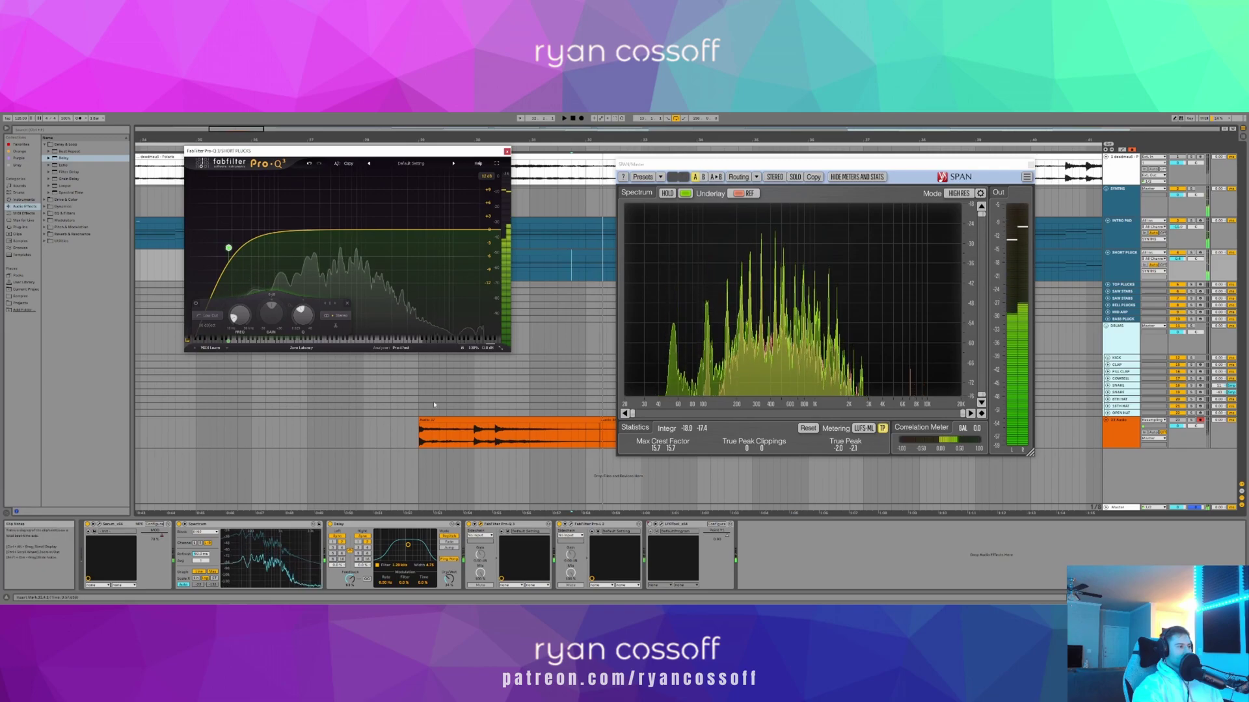
left_click(455, 433)
key("space")
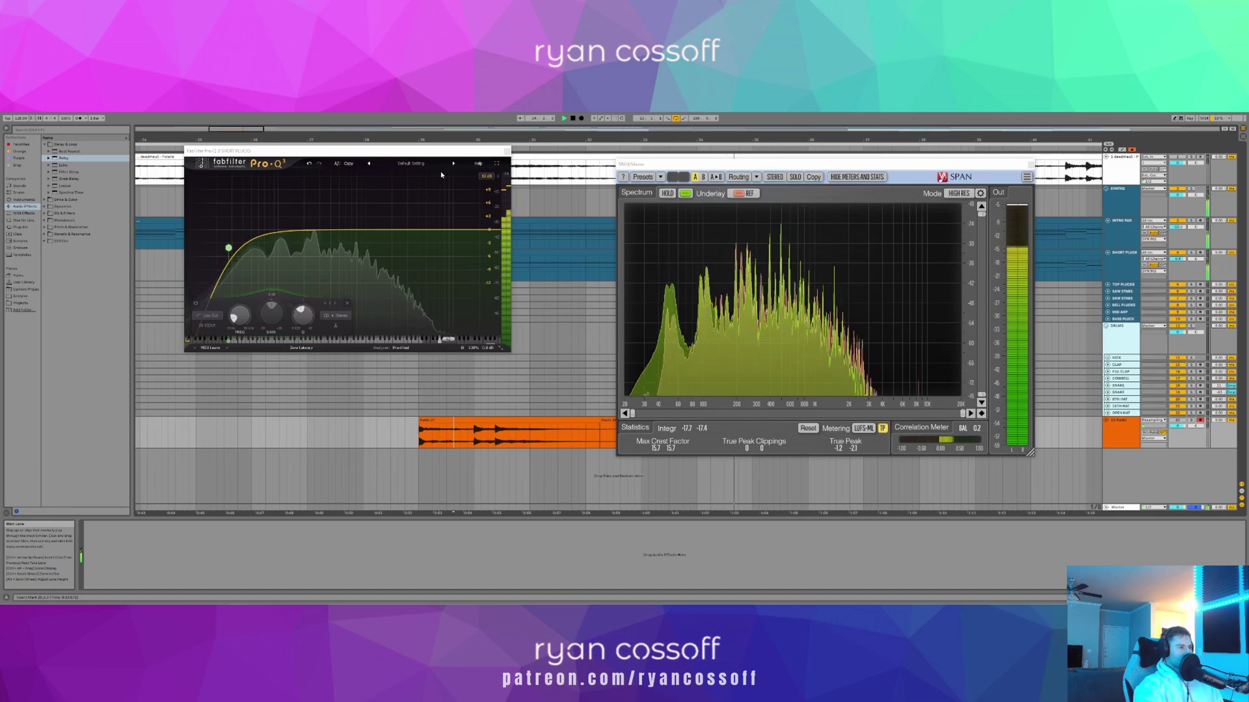
key("space")
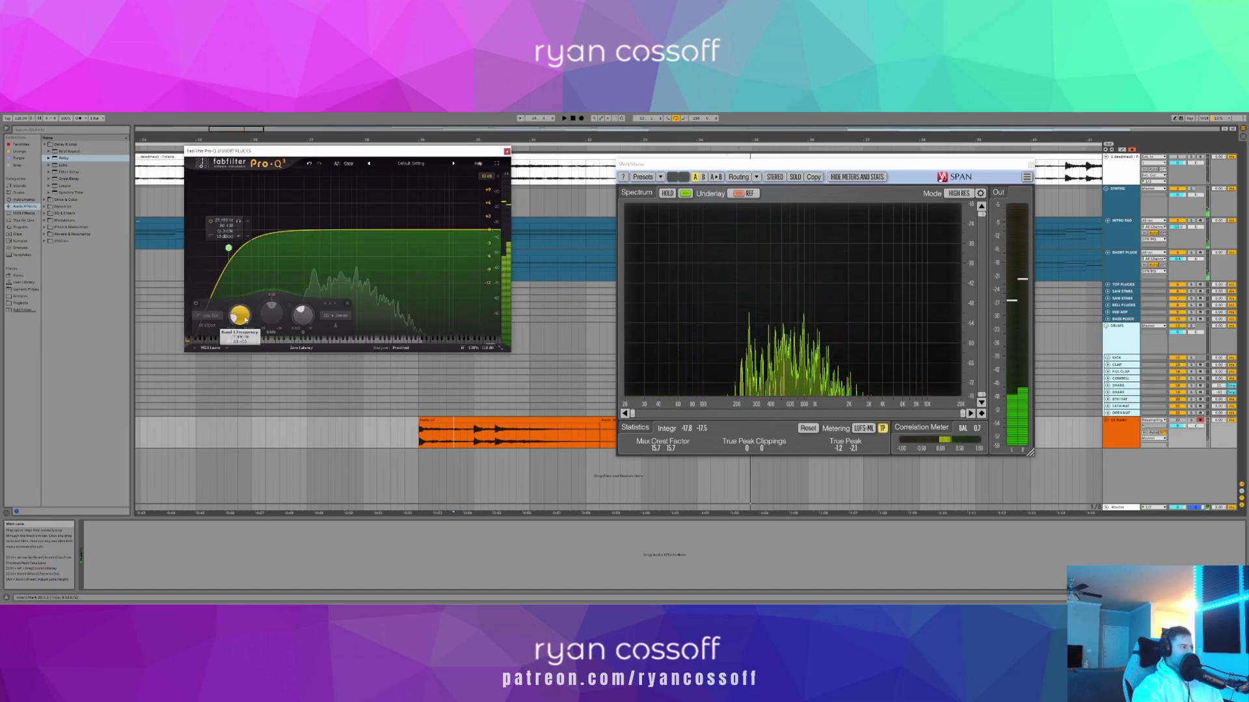
- Raise the low-cut band's frequency in Pro-Q 3 while playing the plucks against SPAN
left_click_drag(242, 317, 240, 314)
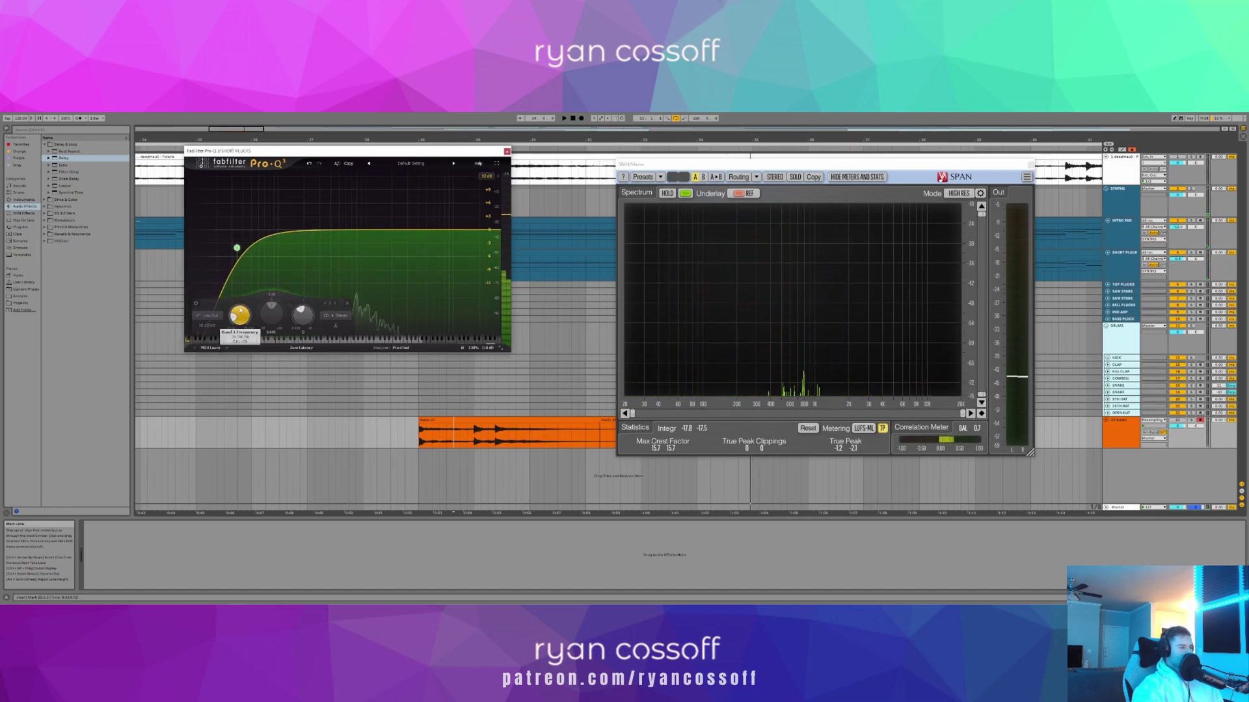
key("space")
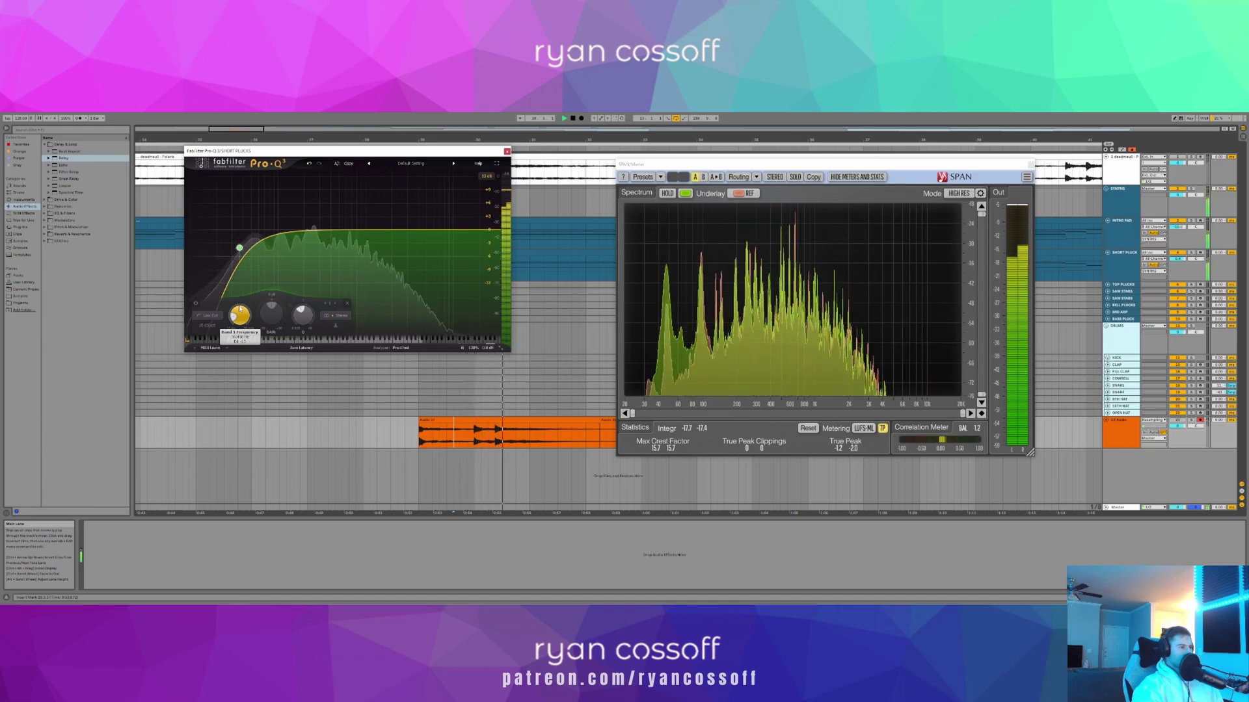
left_click_drag(240, 319, 240, 316)
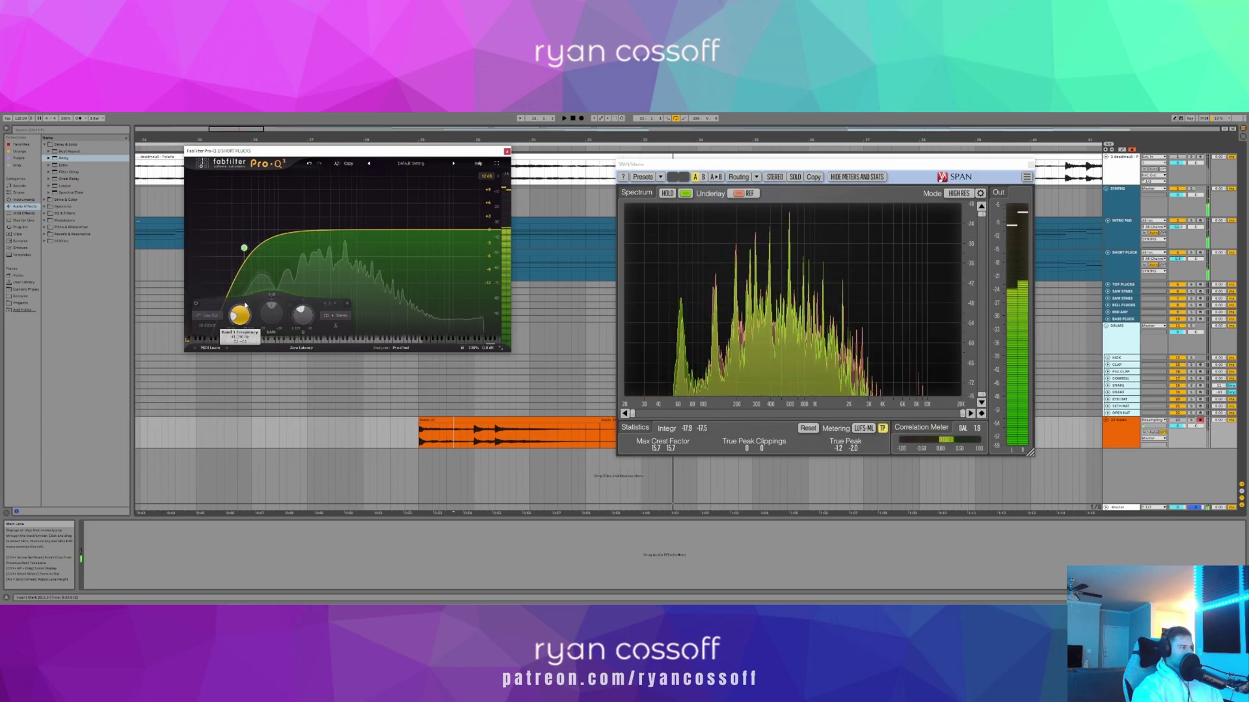
left_click_drag(245, 252, 258, 252)
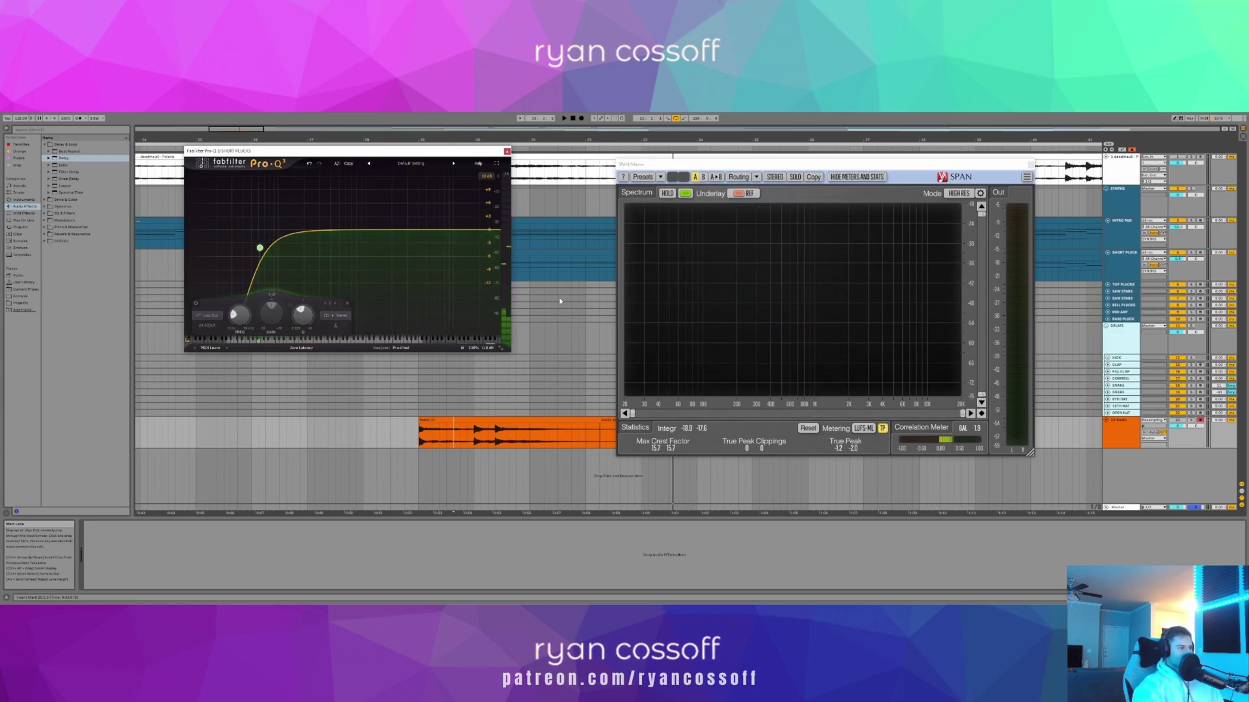
- Close SPAN and play the arrangement again from just before the SHORT PLUCKS clip begins
key("space")
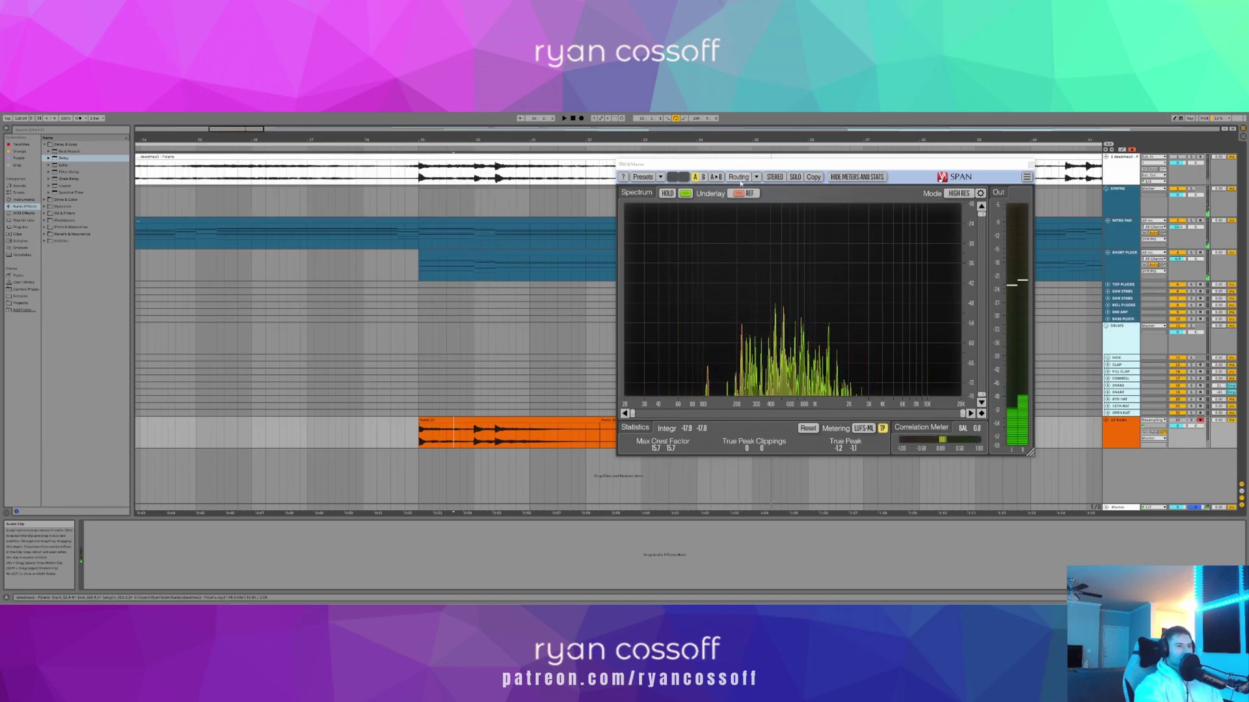
left_click(1031, 165)
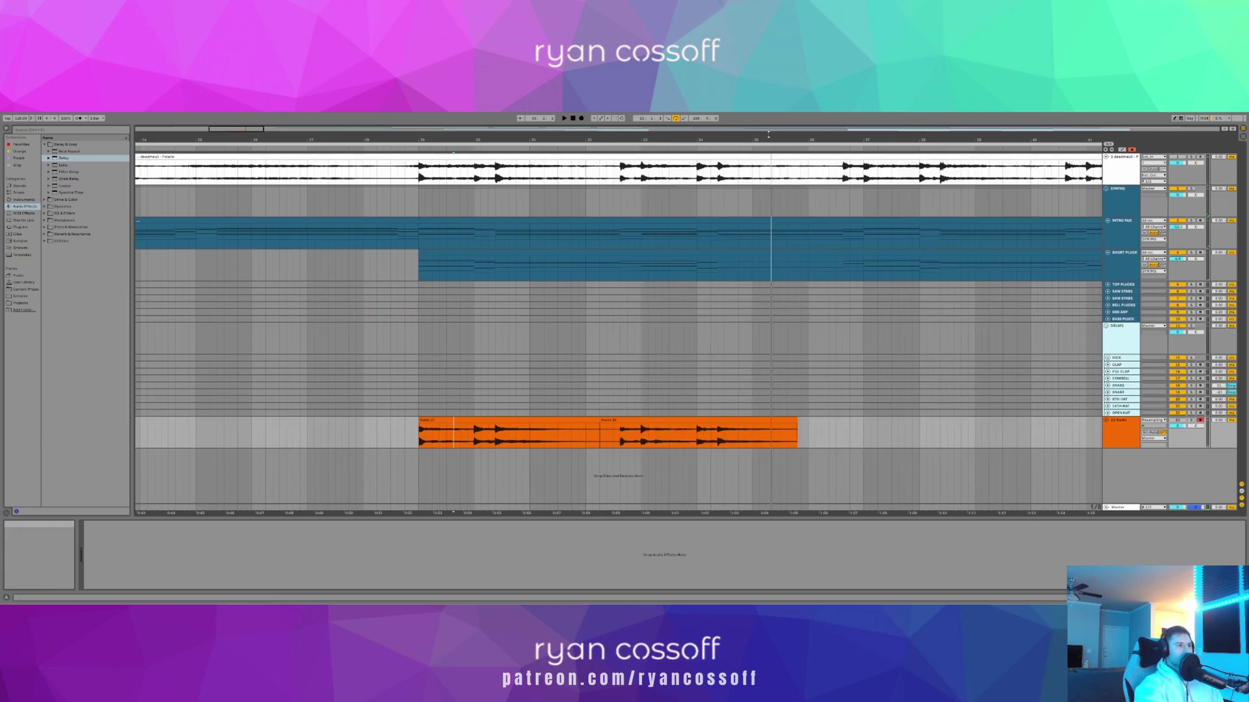
left_click_drag(764, 139, 648, 118)
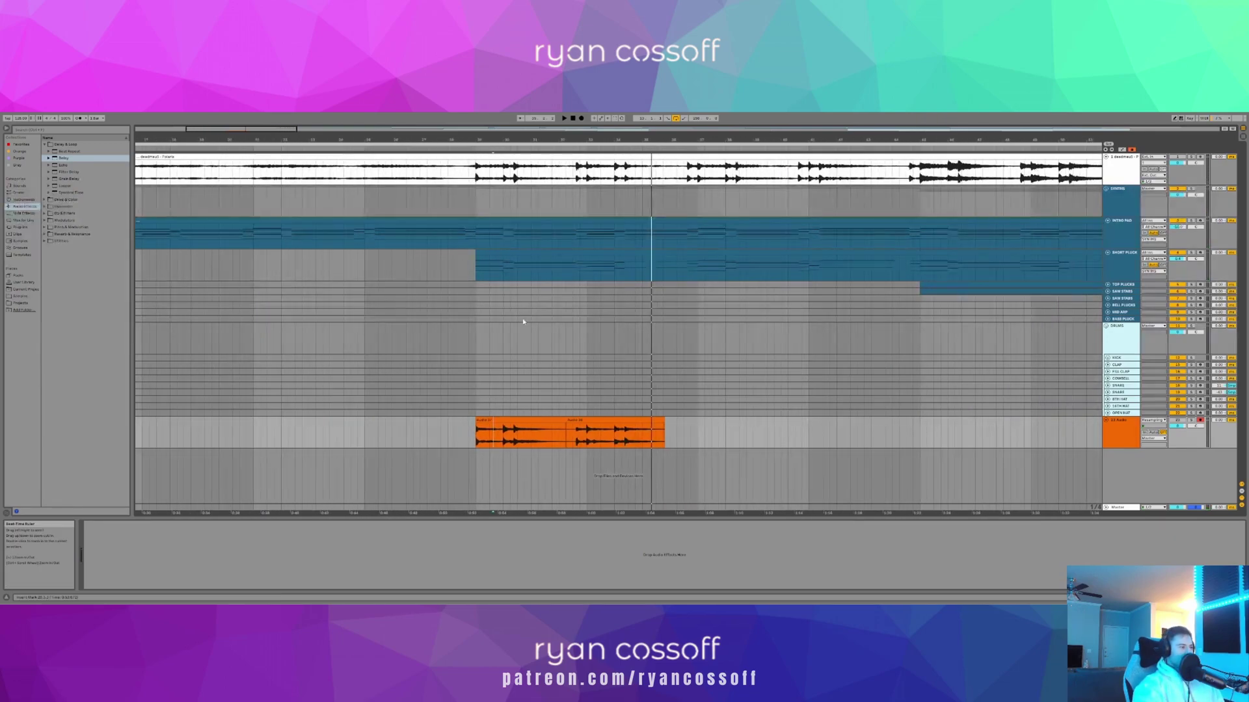
left_click(477, 411)
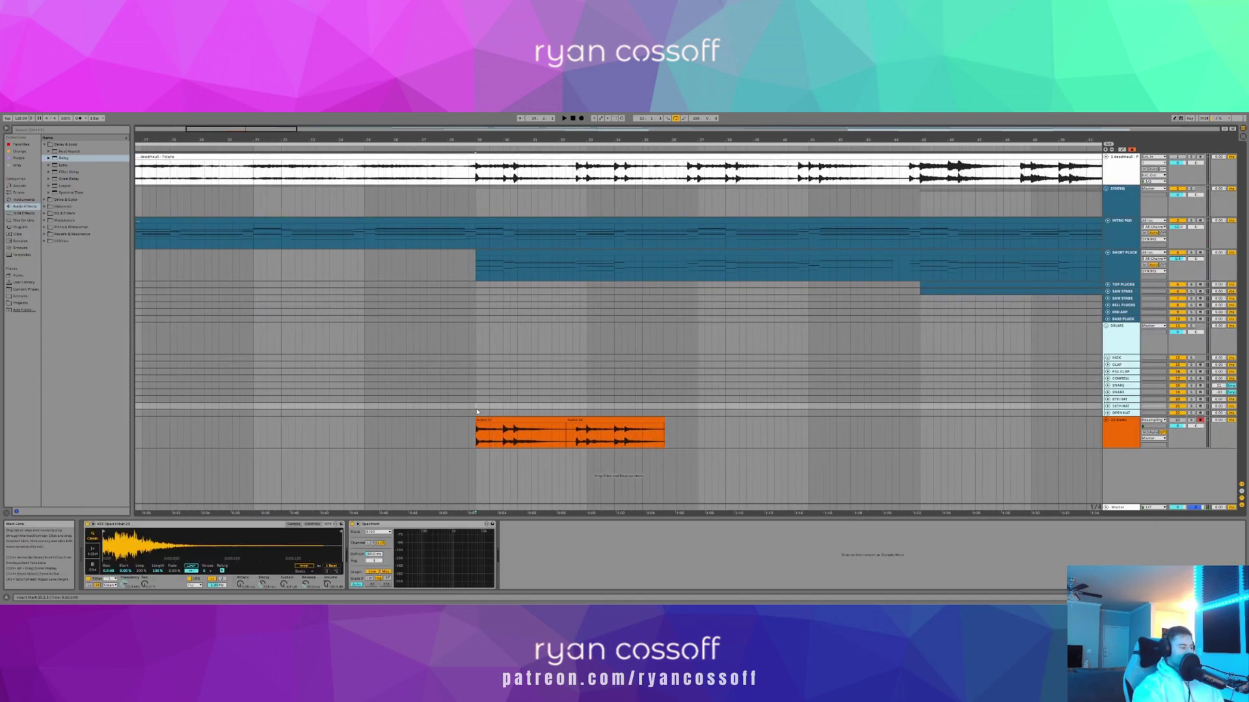
left_click(468, 498)
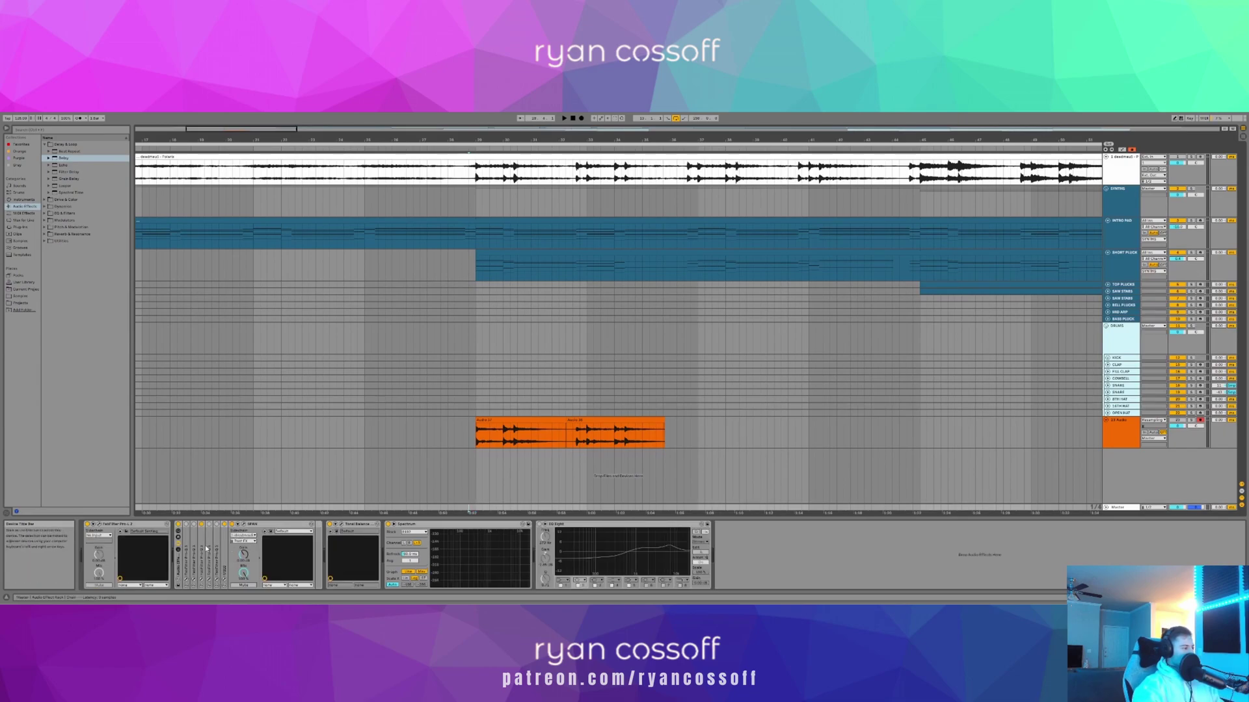
key("space")
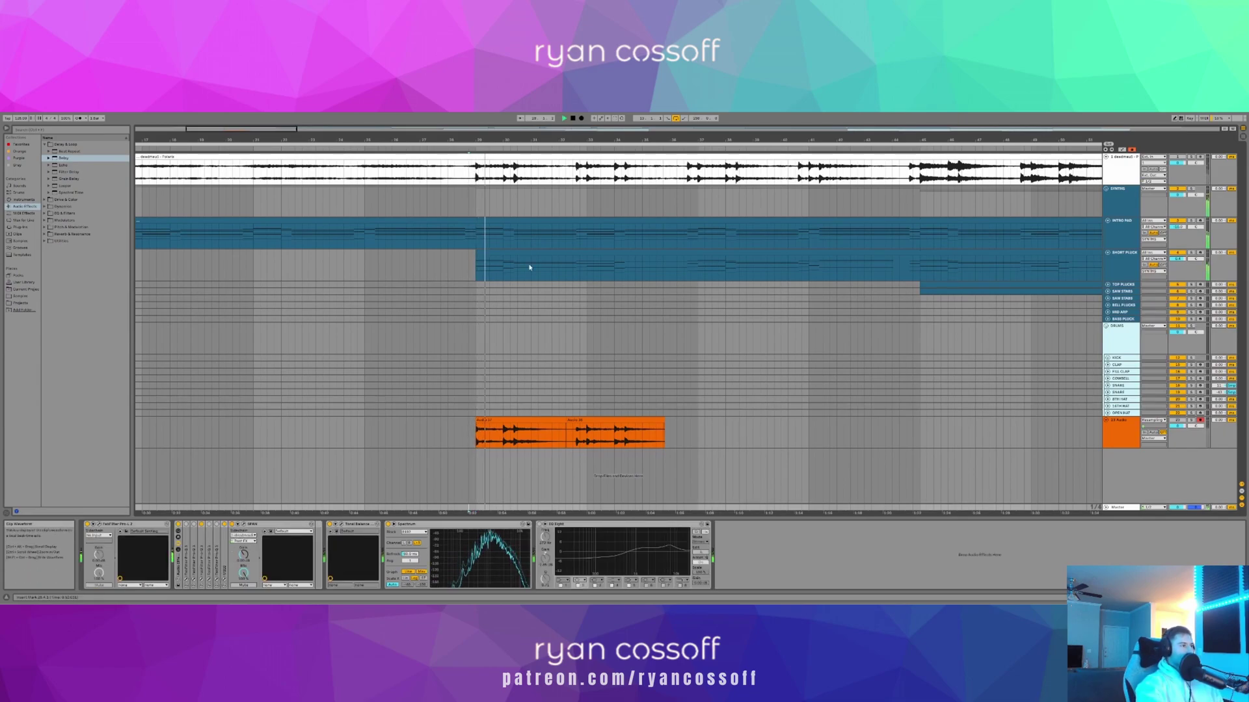
left_click_drag(487, 140, 486, 207)
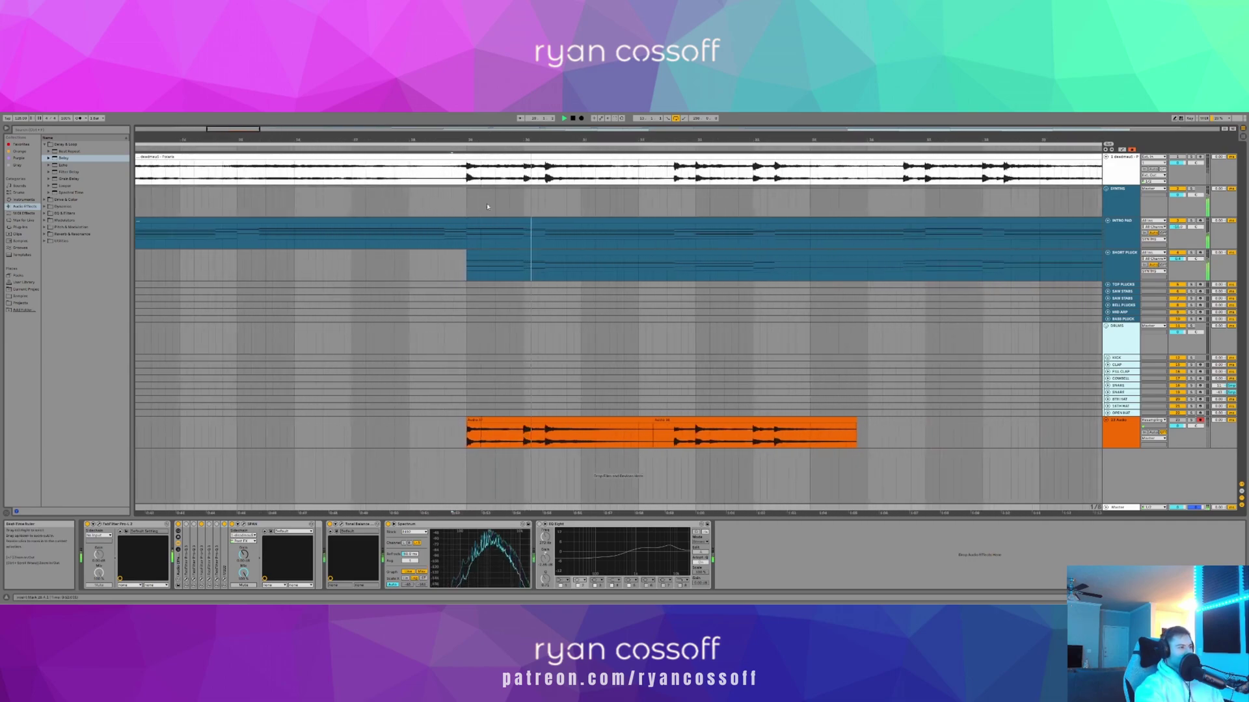
- Compare the opening plucks with the deadmau5 reference by toggling the reference's solo between playbacks from the clip's start
left_click(468, 400)
left_click(469, 406)
key("space")
key("s")
key("space")
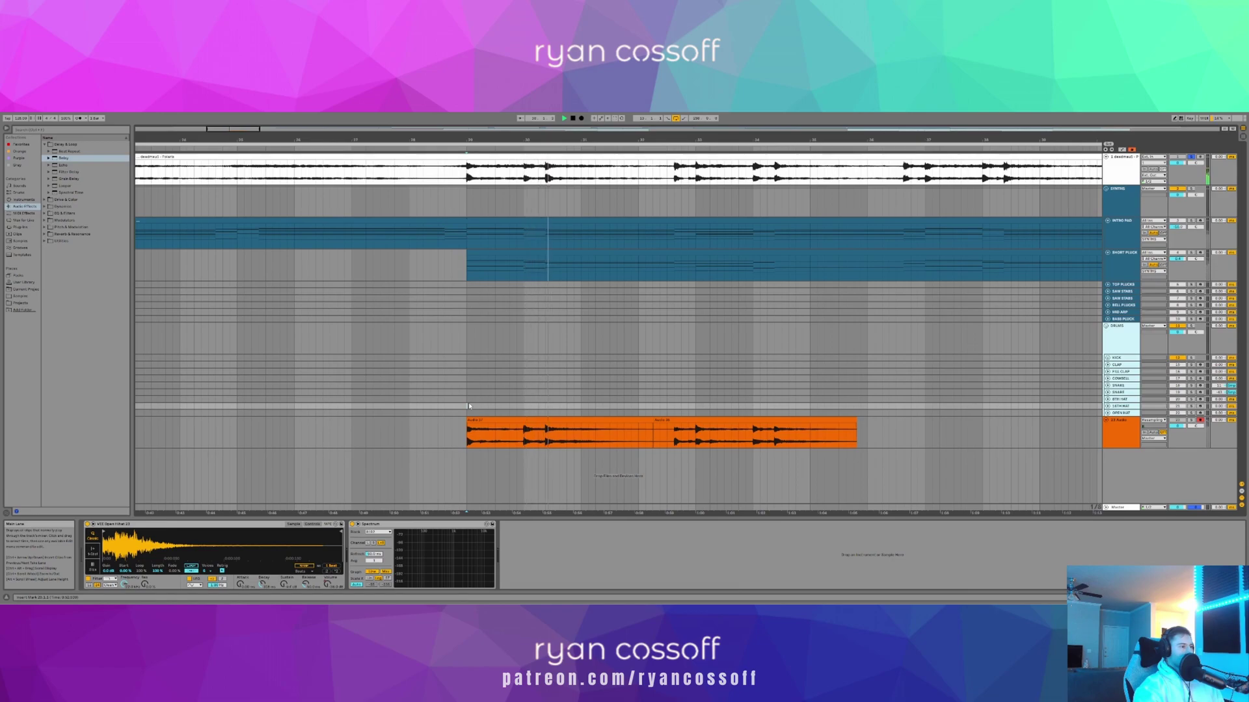
key("space")
key("s")
key("space")
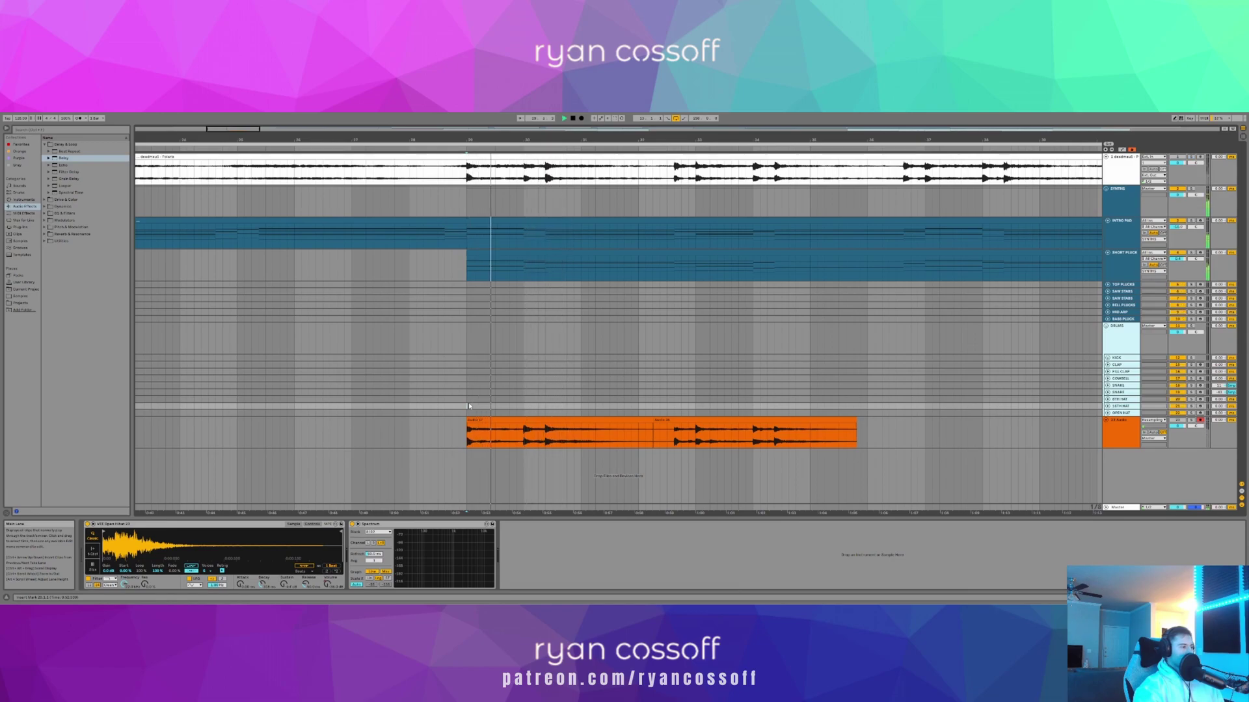
key("space")
key("space")
key("s")
key("space")
key("space")
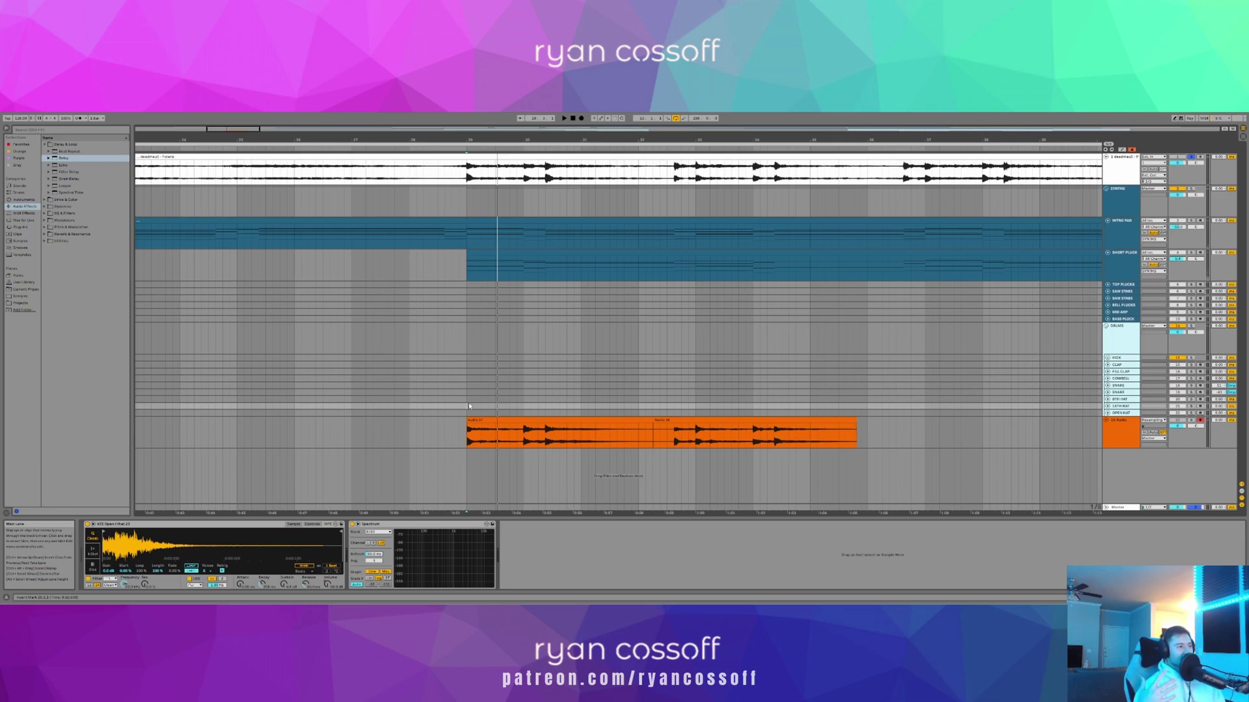
key("space")
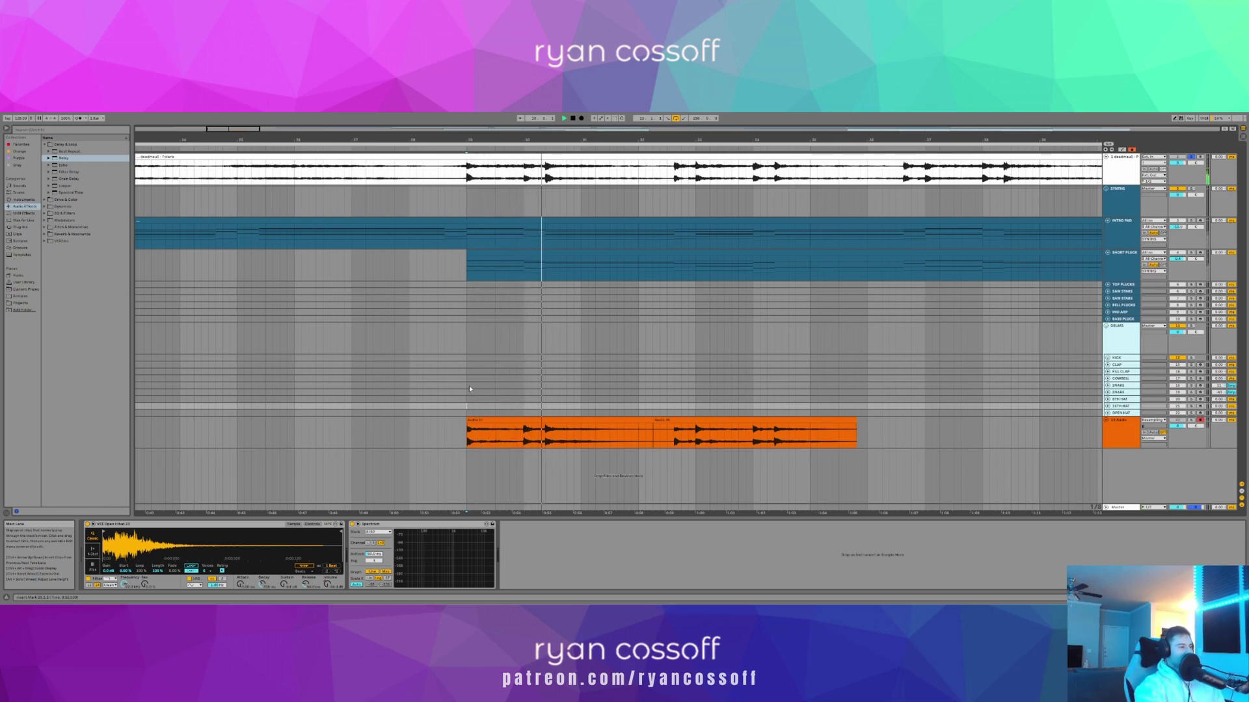
- Reset the playback position to the start of the plucks and check the recreated version with the reference unsoloed
right_click(470, 387)
left_click(461, 381)
key("space")
key("s")
key("space")
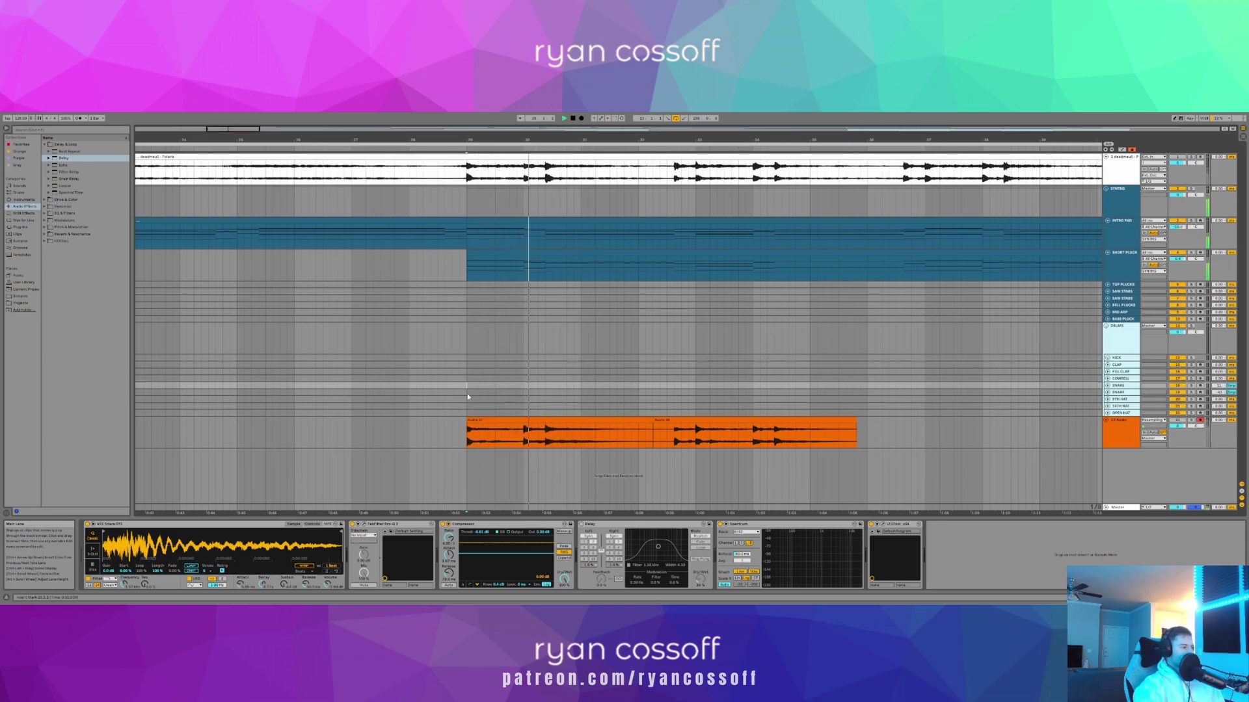
key("space")
left_click(459, 406)
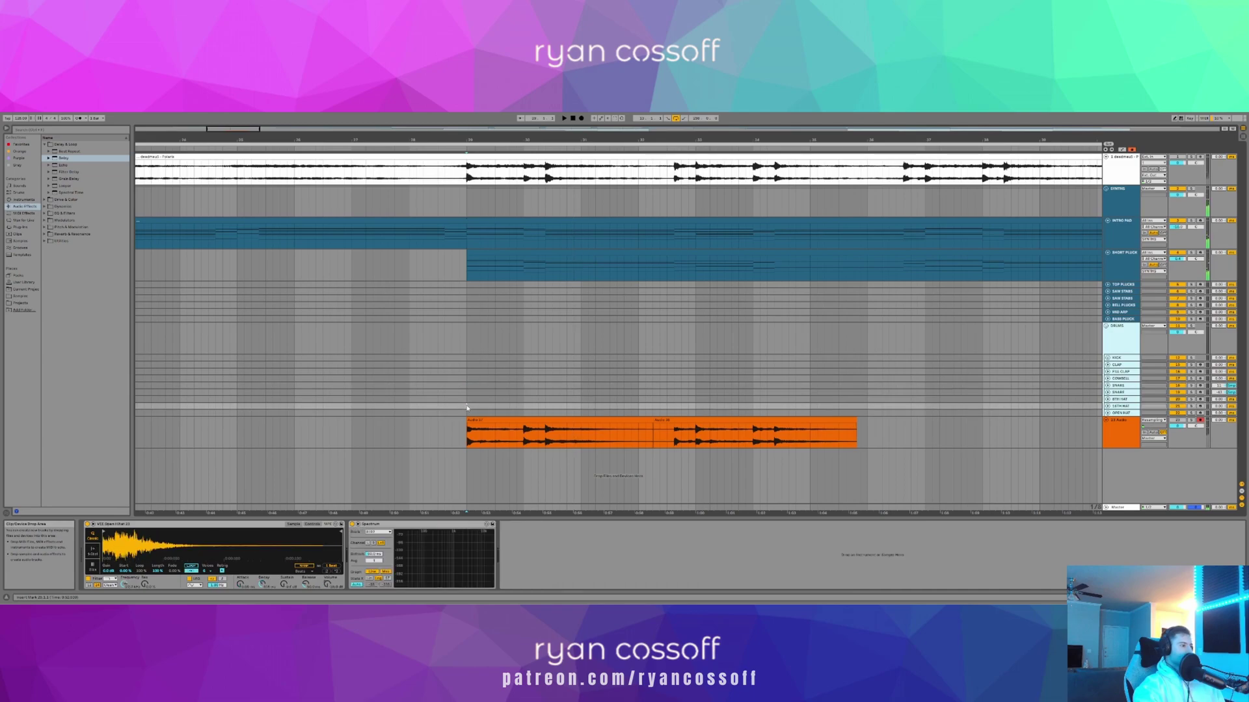
- Open Serum on the SHORT PLUCKS track and fine-tune the Env 2 modulation amount on the filter cutoff during playback
left_click(484, 280)
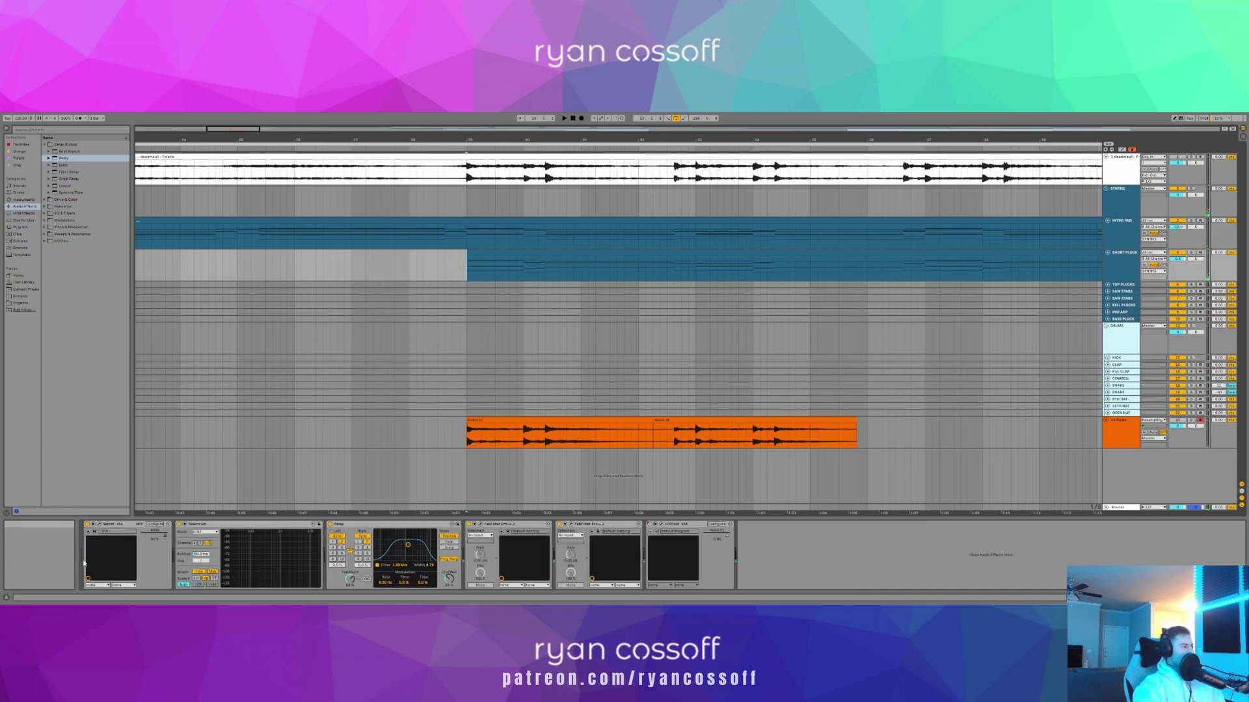
left_click(99, 524)
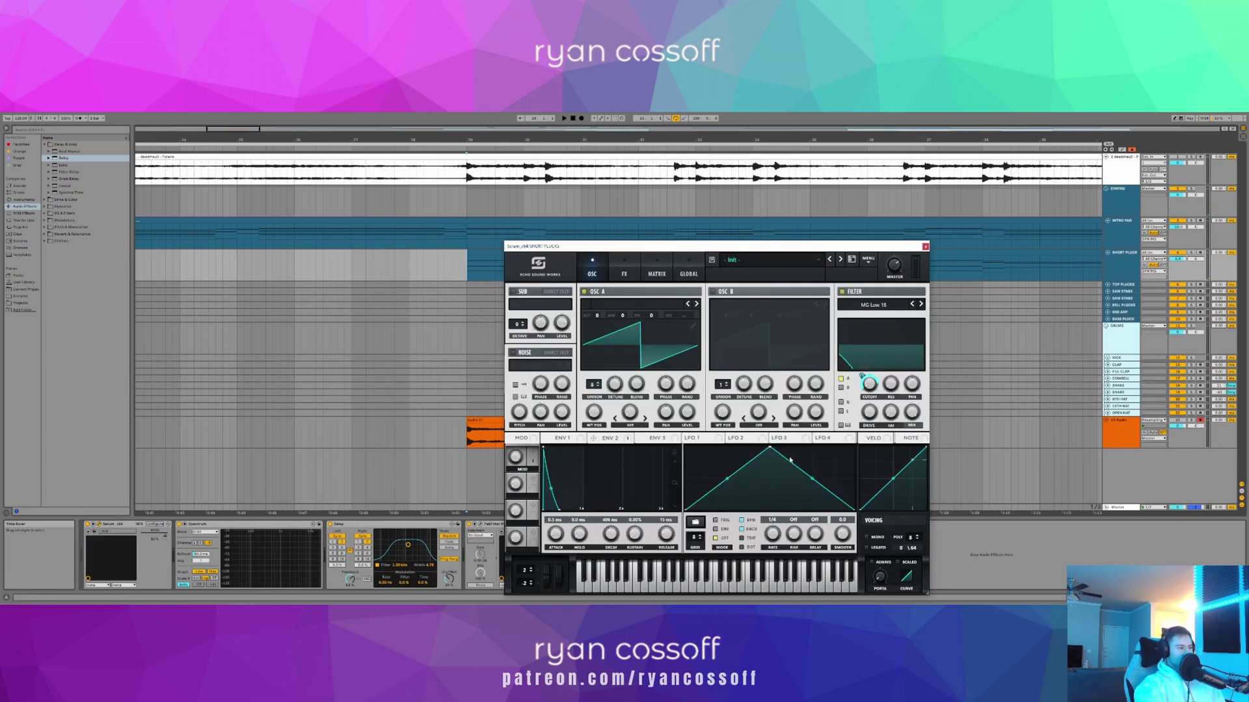
left_click_drag(862, 375, 862, 375)
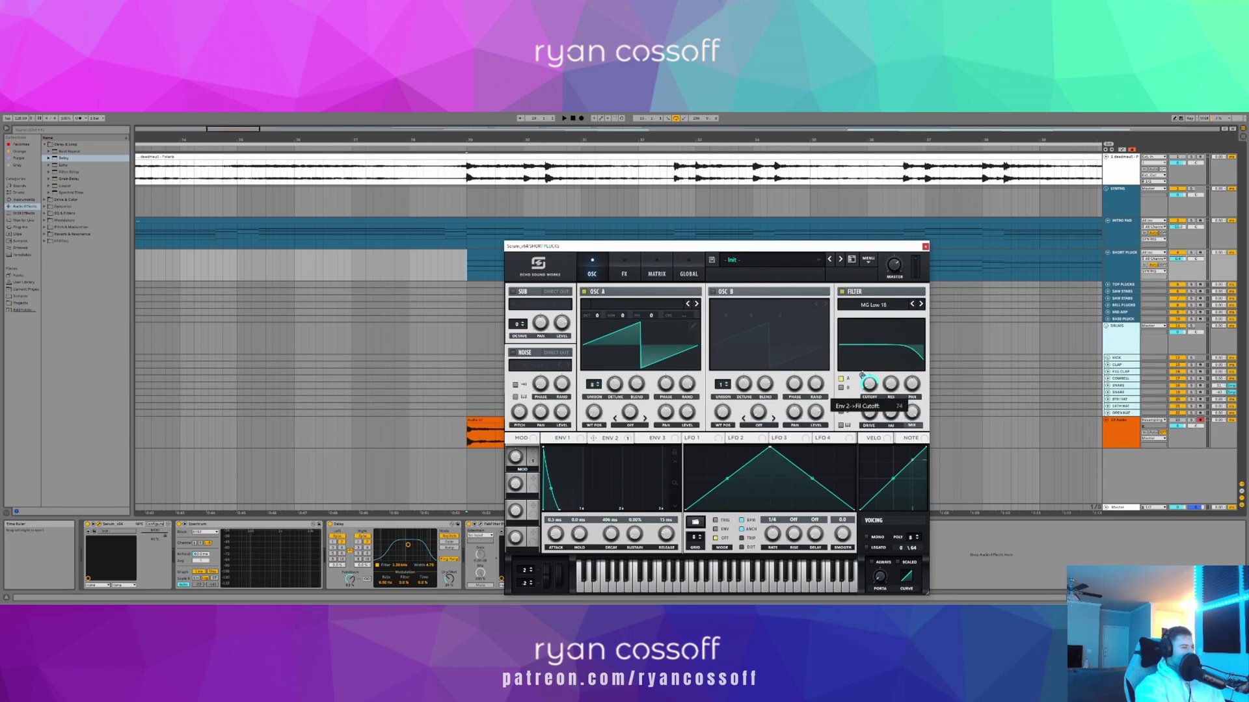
key("space")
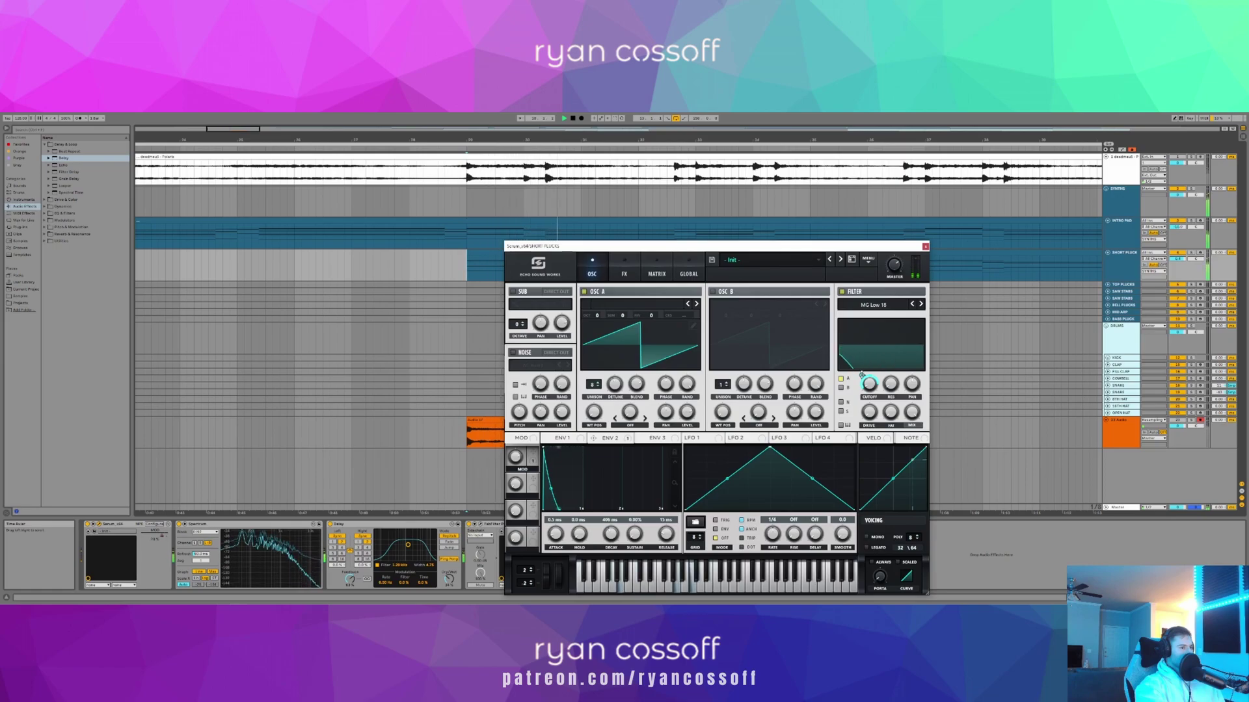
key("s")
key("space")
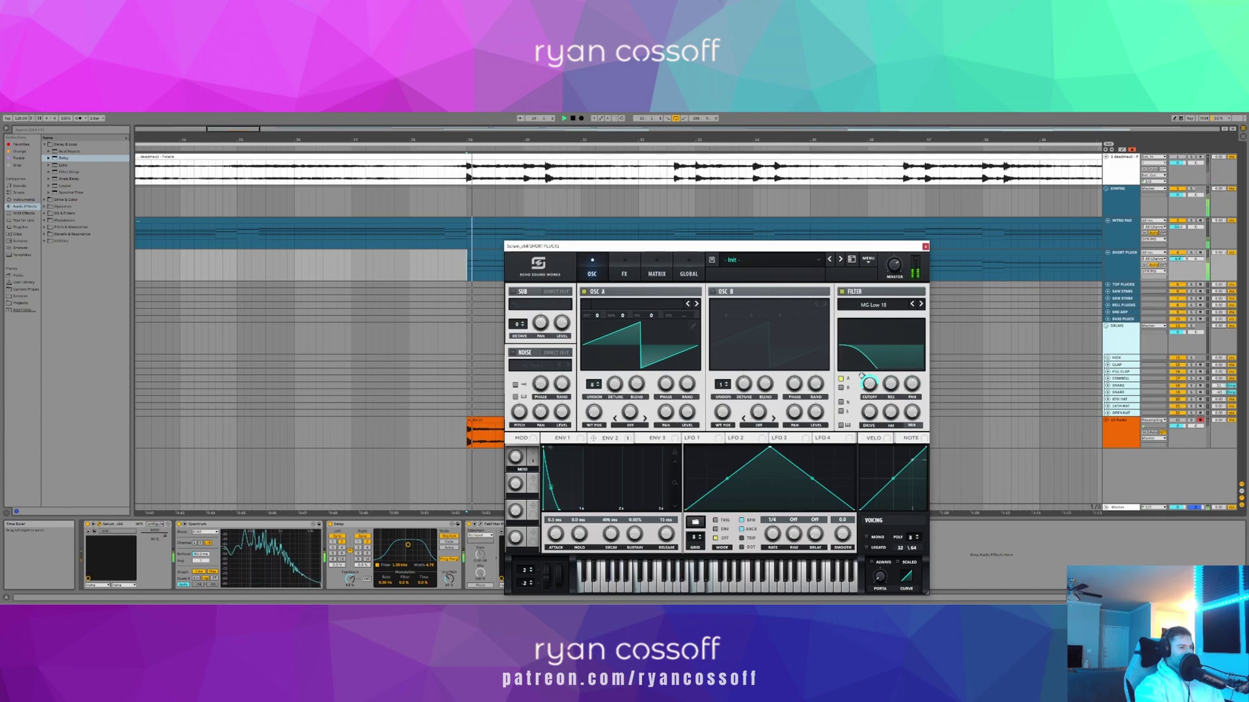
left_click_drag(861, 375, 861, 374)
key("space")
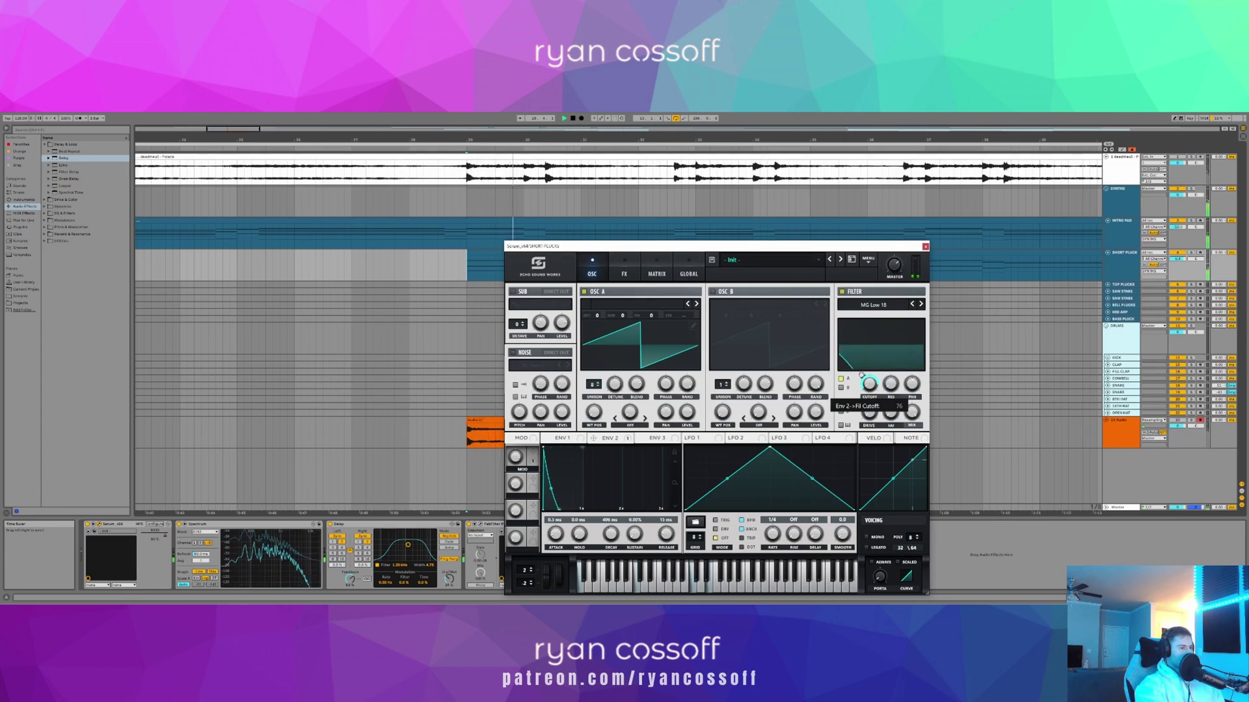
left_click_drag(861, 375, 862, 376)
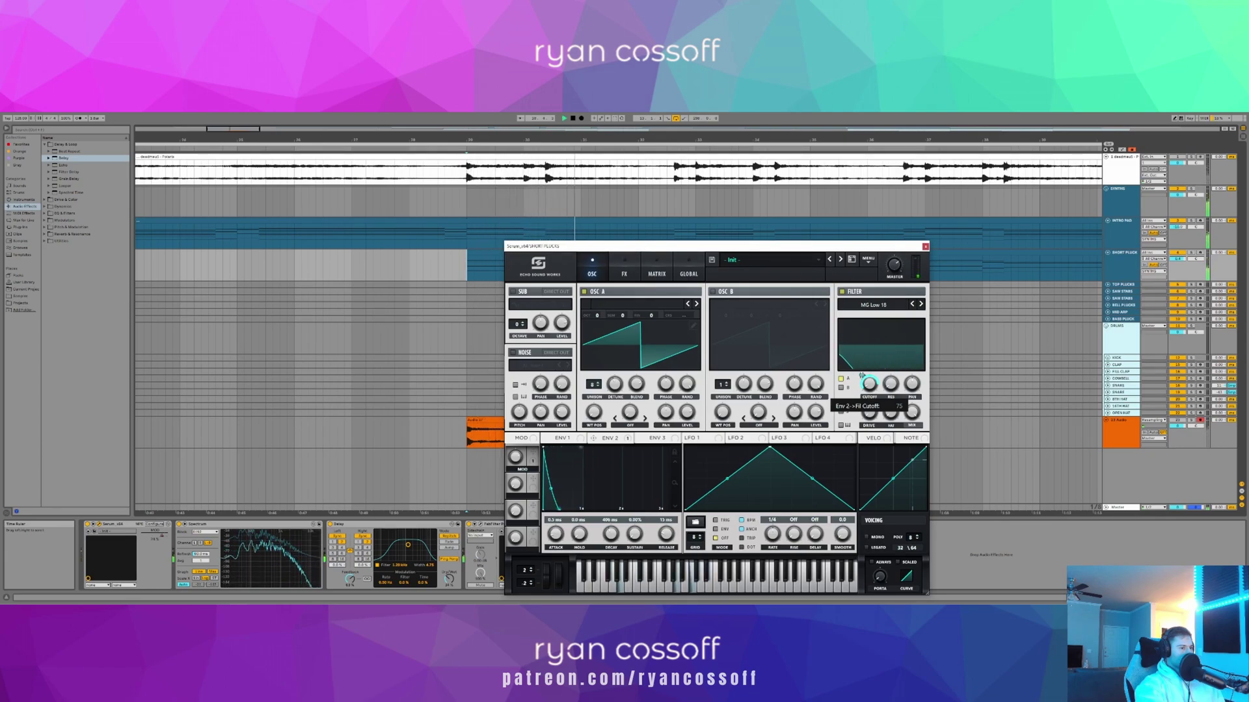
key("space")
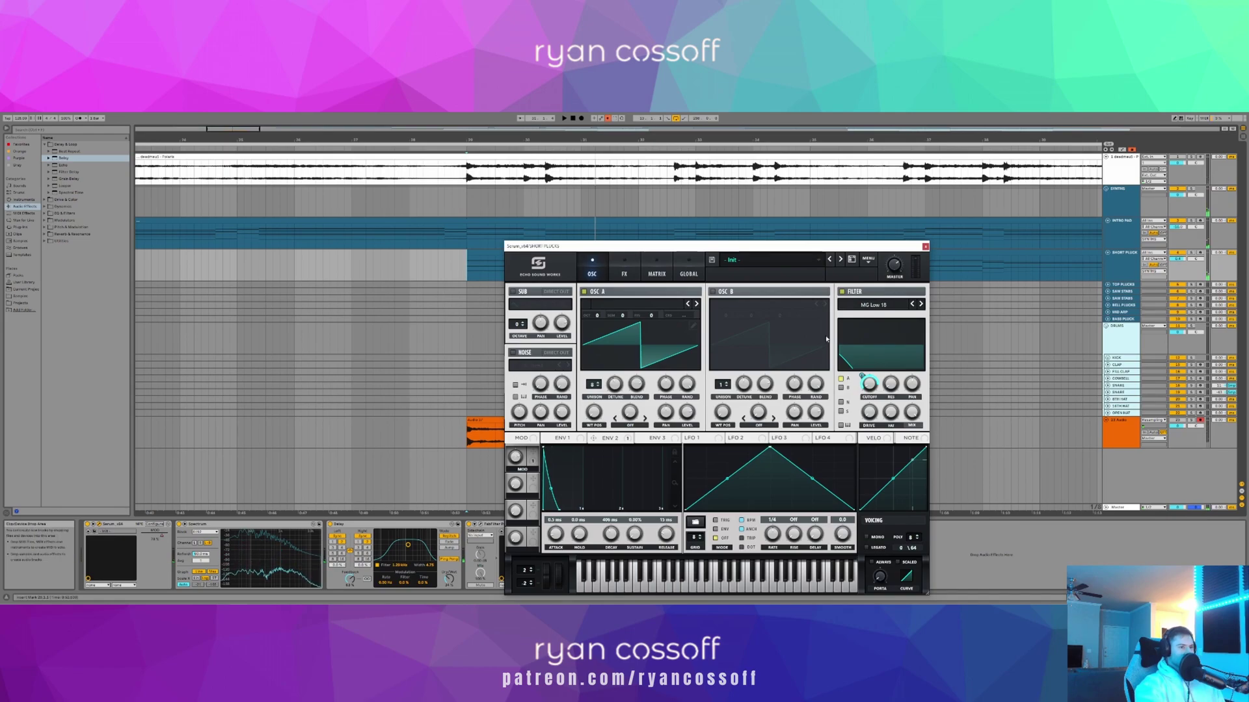
- Close Serum, show the automation lanes in the arrangement, and play the plucks with the SHORT PLUCKS automation in view
left_click(925, 247)
key("a")
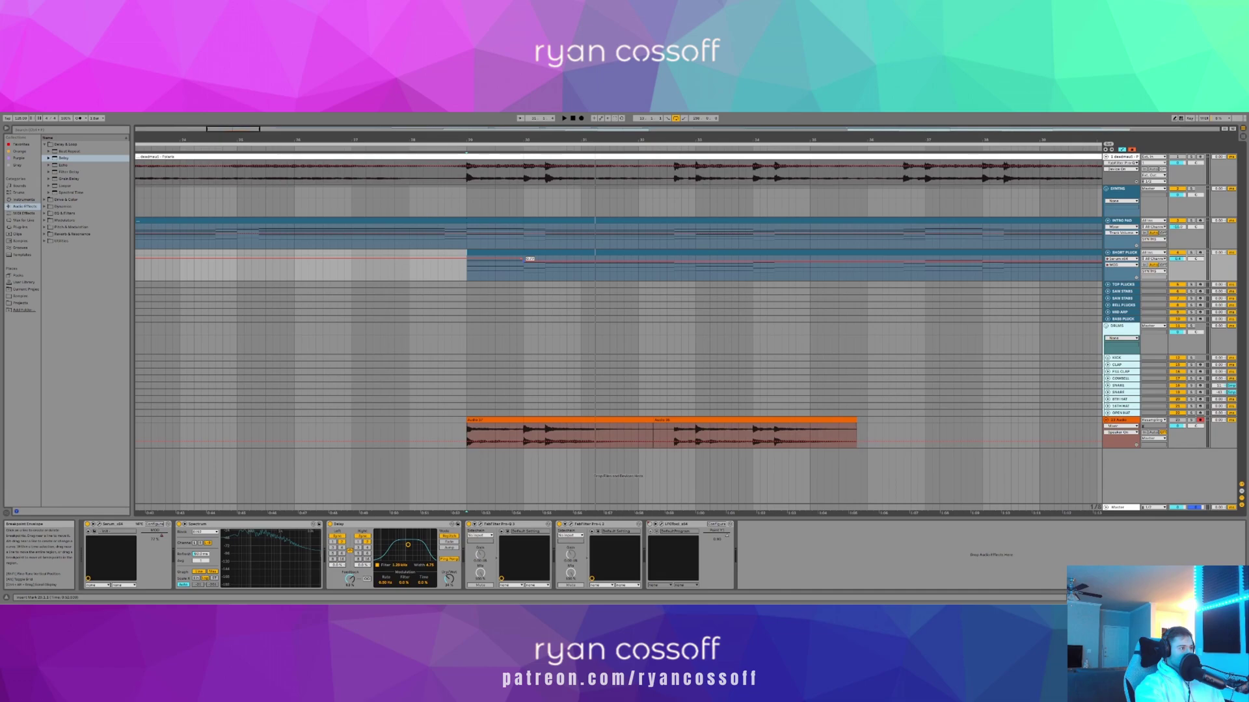
key("space")
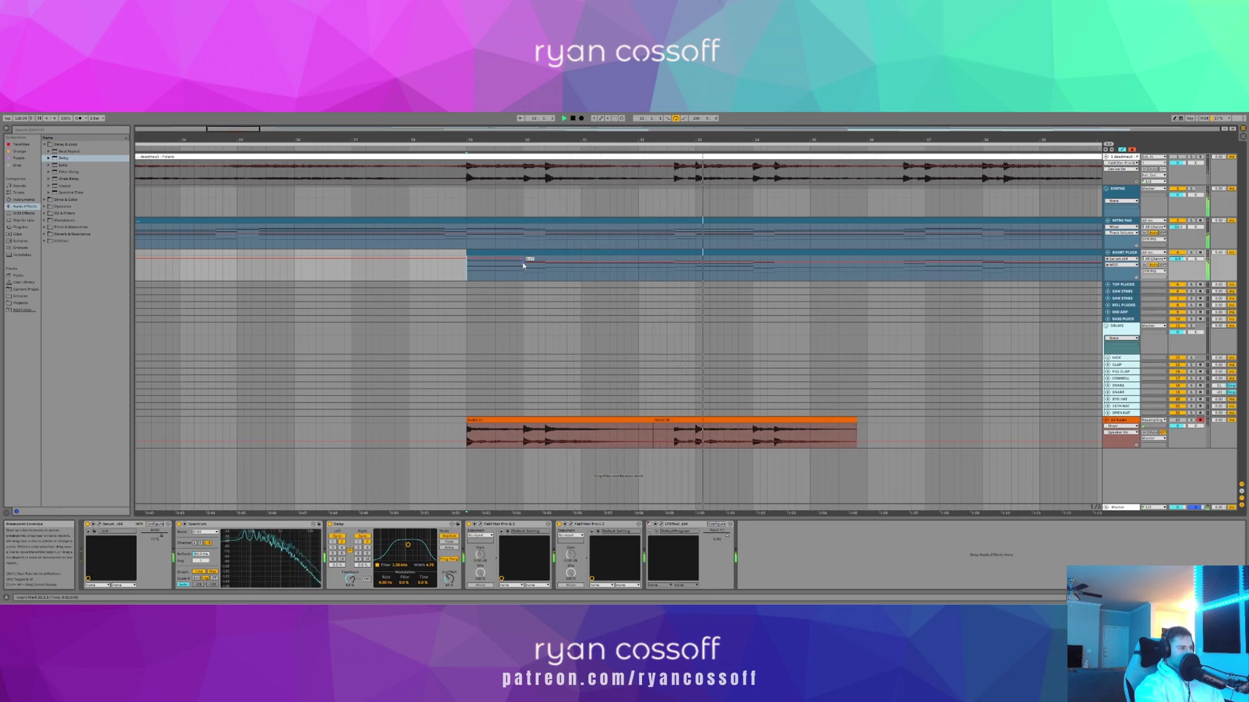
- Compare the second pluck phrase with the deadmau5 reference by replaying it with the reference's solo on and off
left_click(673, 280)
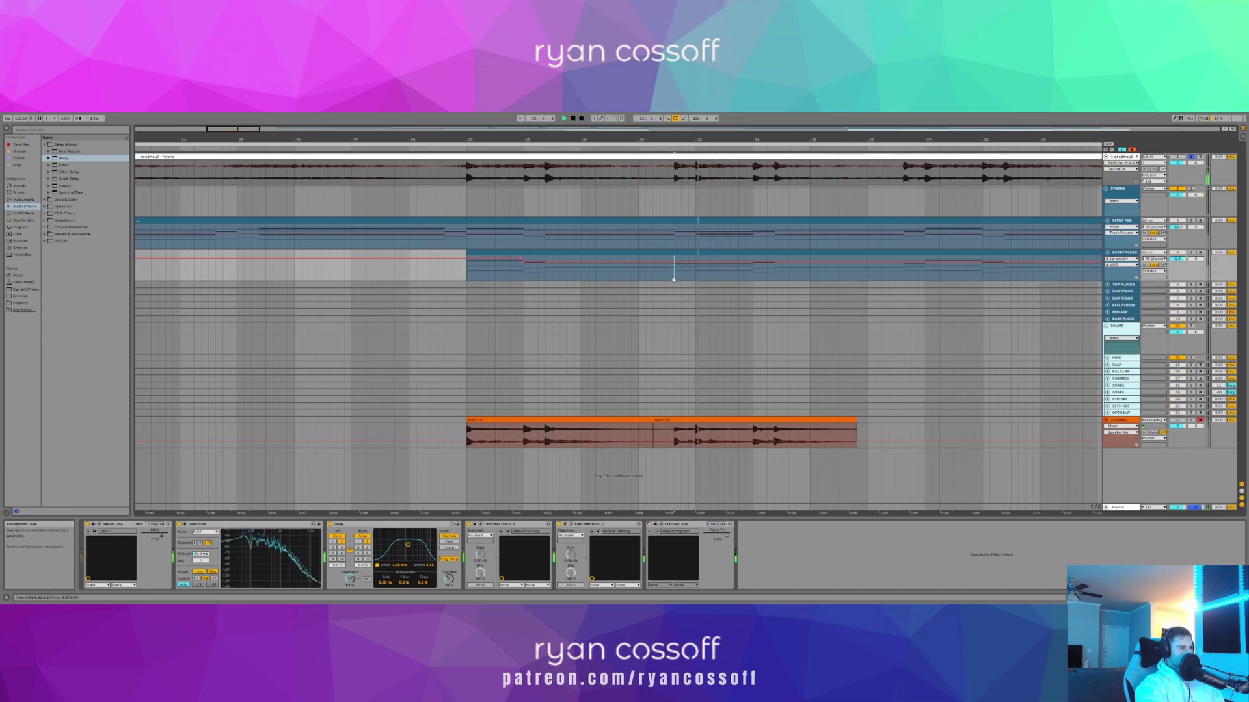
key("space")
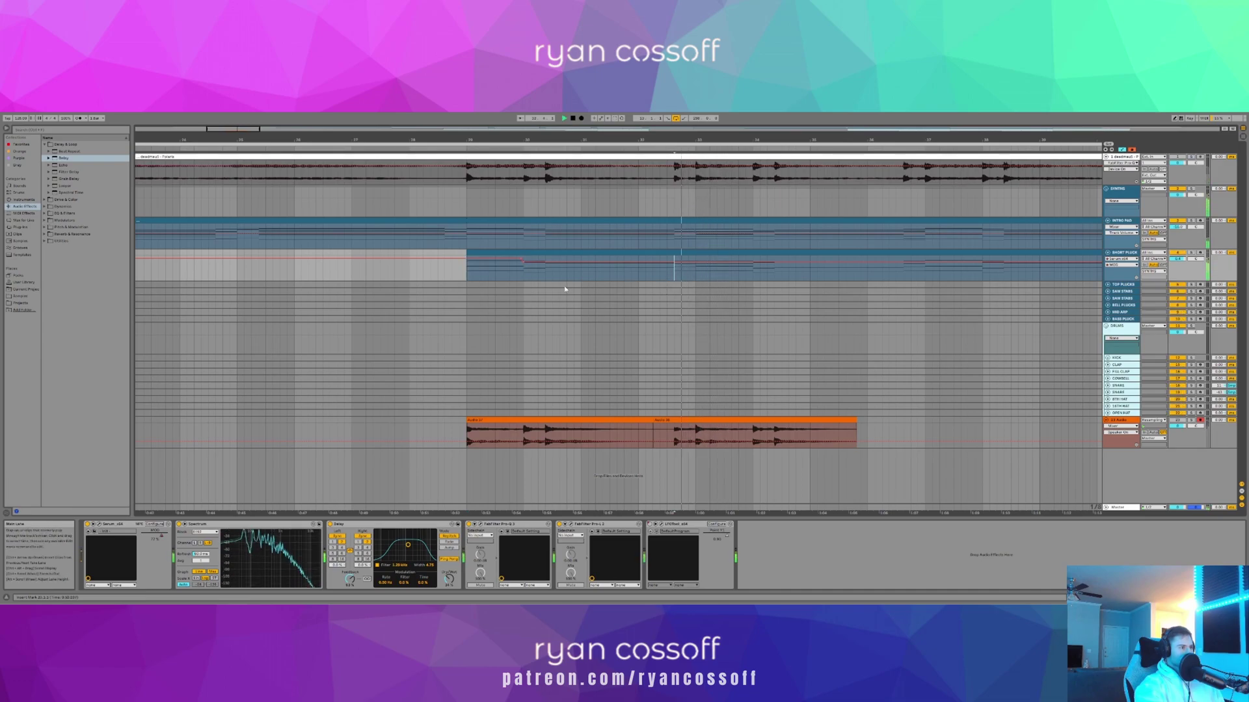
key("s")
key("space")
key("space")
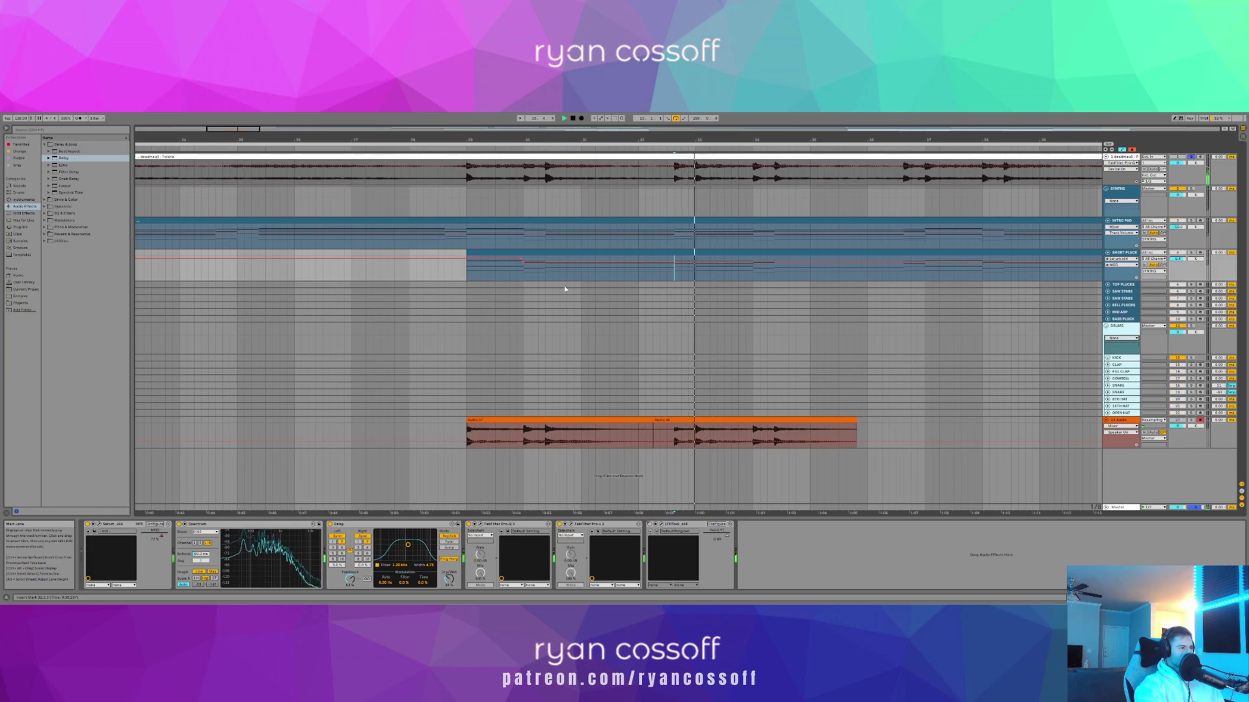
key("space")
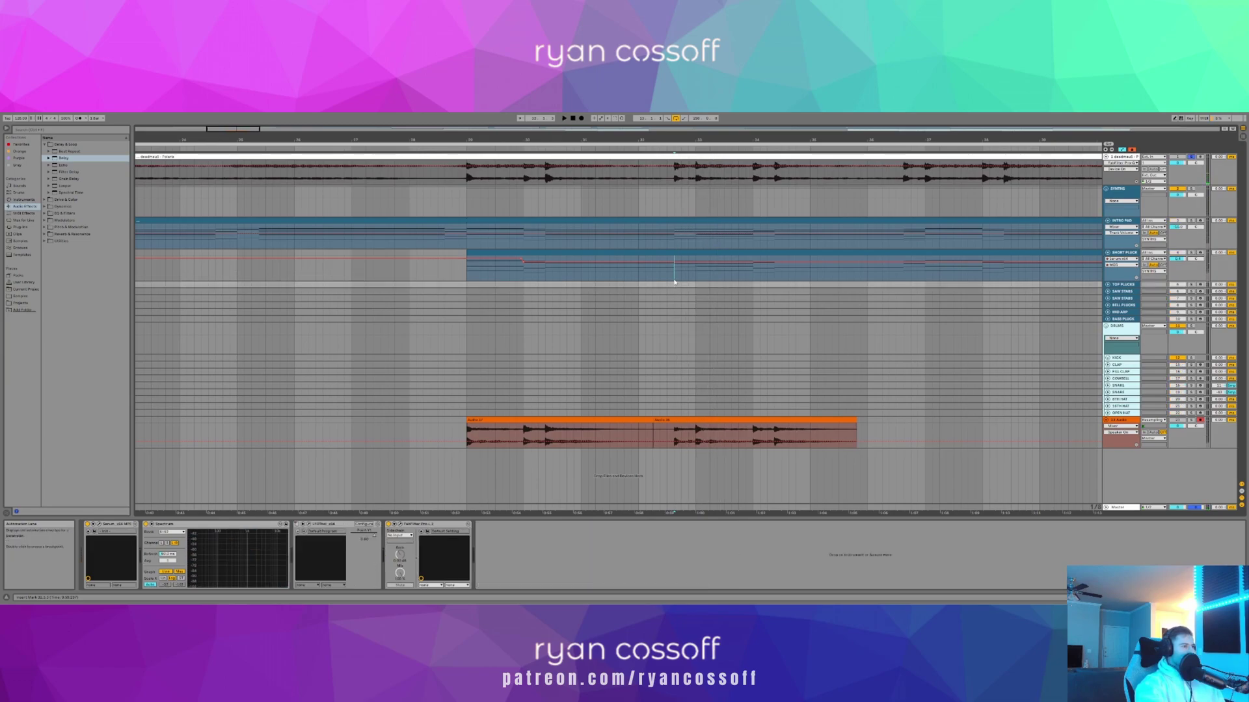
- Open Serum on the SHORT PLUCKS track and set the Env 2 modulation amount on the filter cutoff to 73 while replaying the phrase
left_click(99, 524)
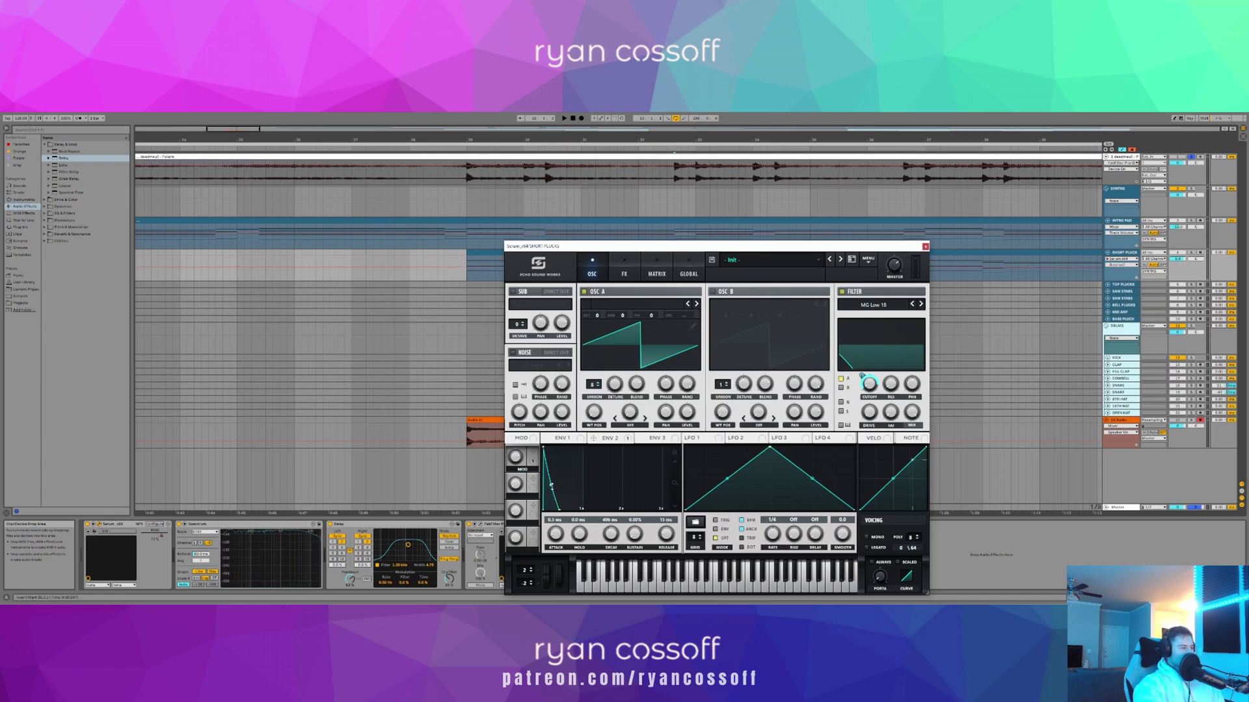
key("space")
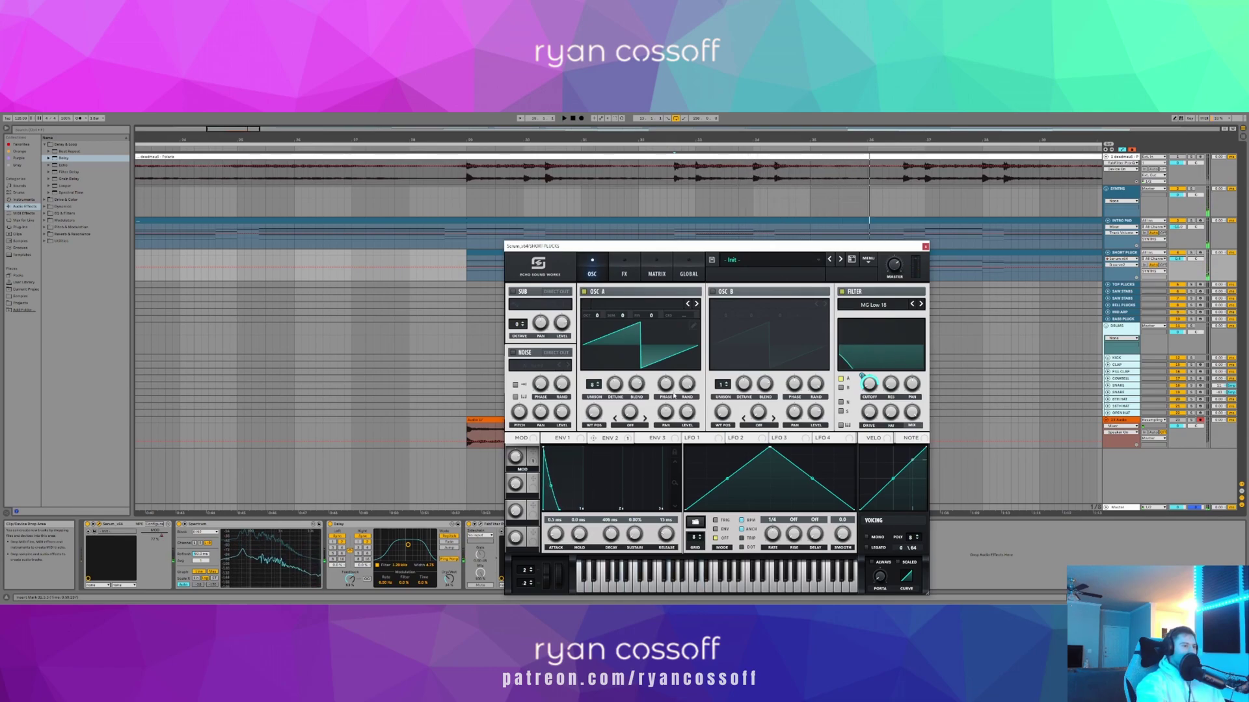
key("space")
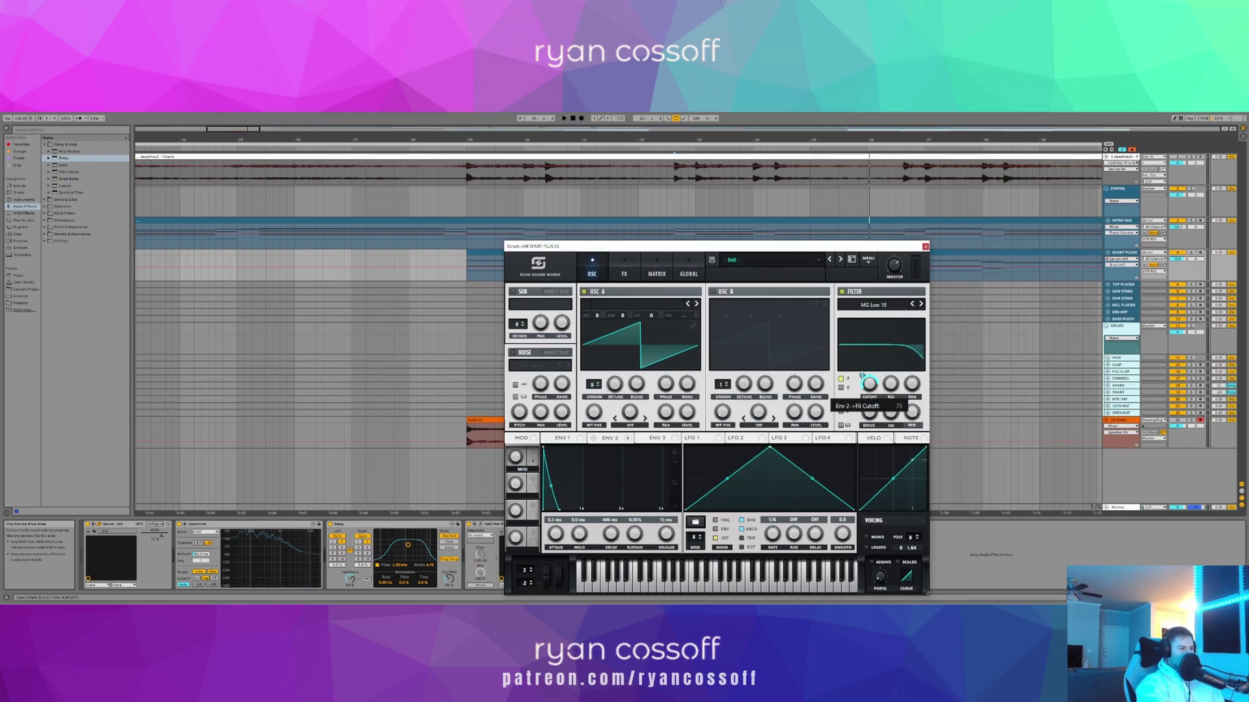
left_click_drag(869, 383, 869, 386)
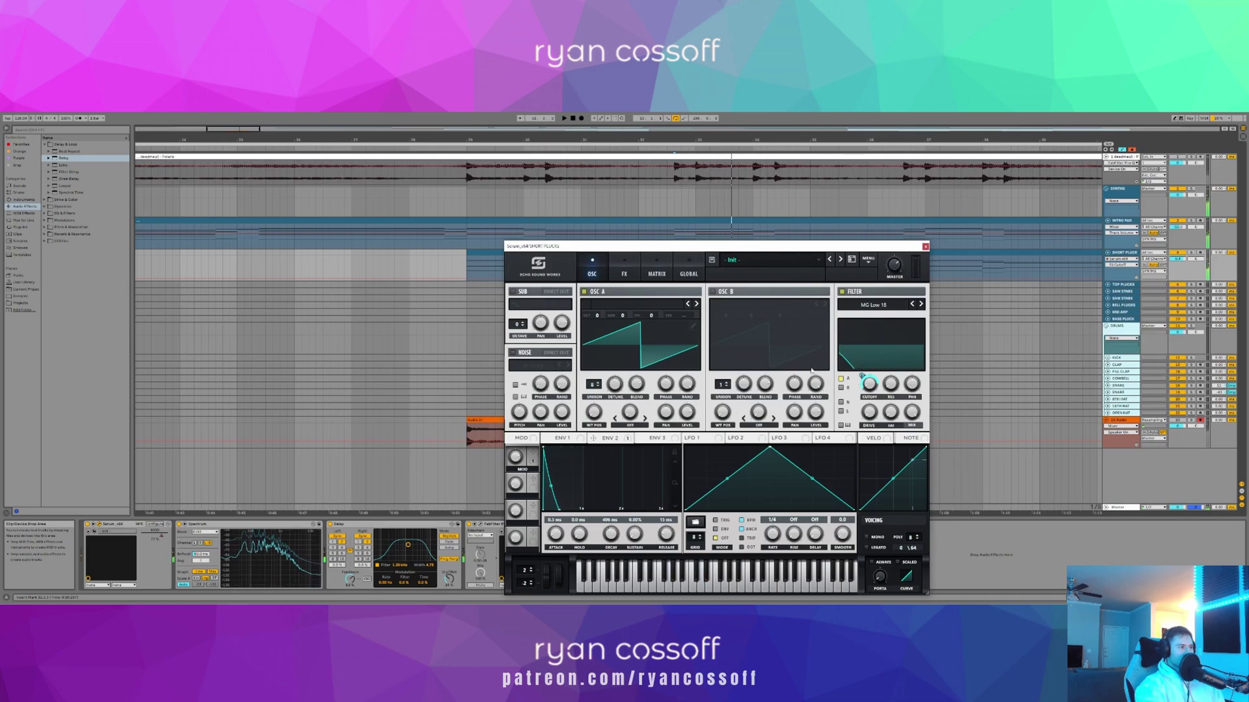
left_click(486, 253)
key("space")
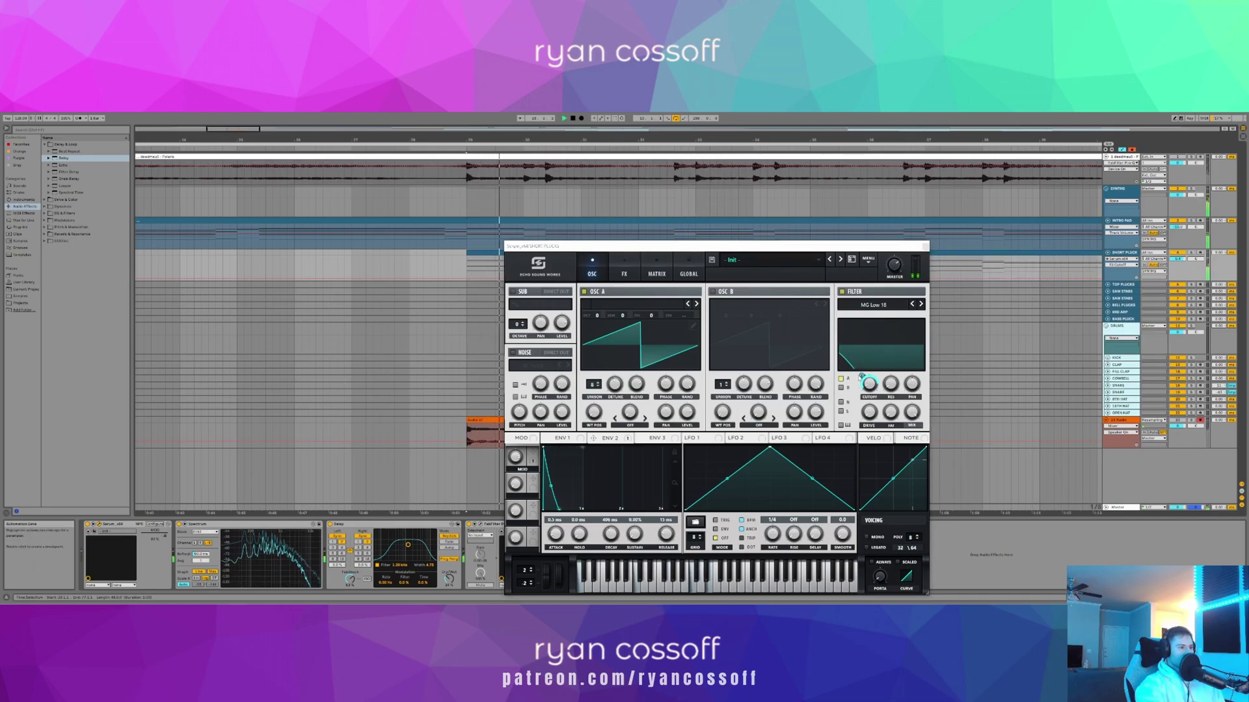
left_click(863, 376)
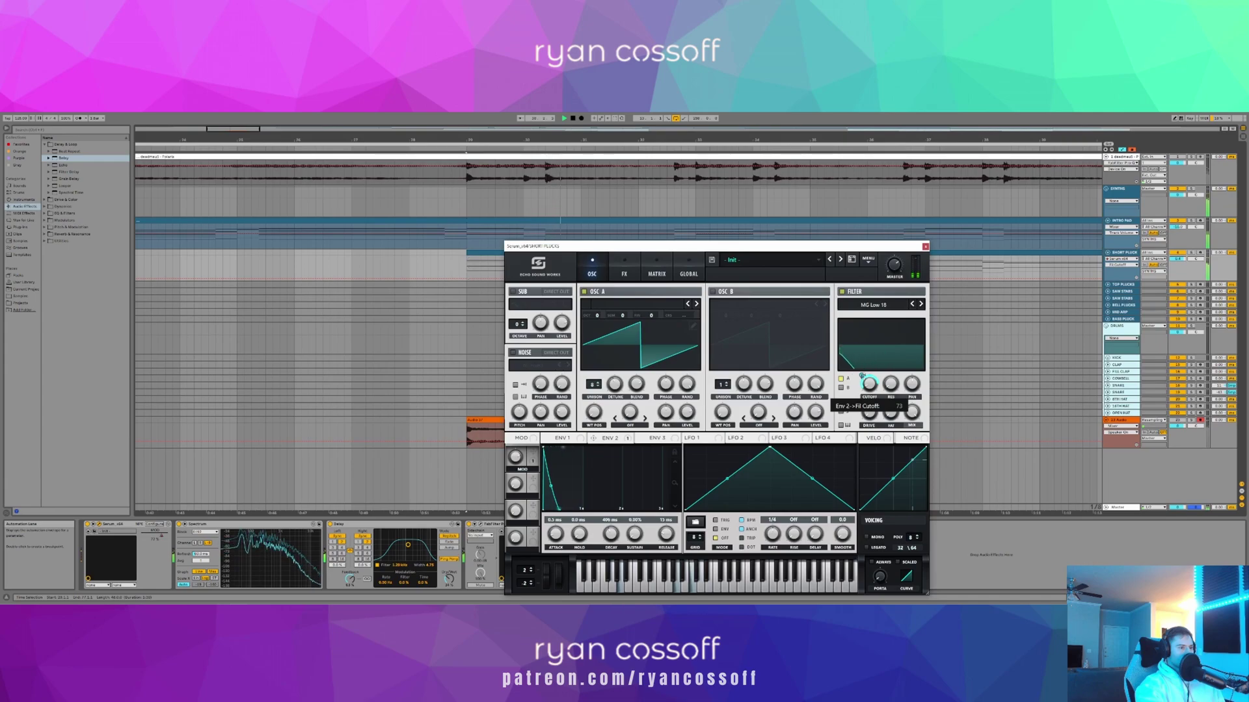
- Lengthen the Env 2 decay slightly during playback, then stop and hide the Serum window
left_click_drag(611, 539, 611, 534)
key("space")
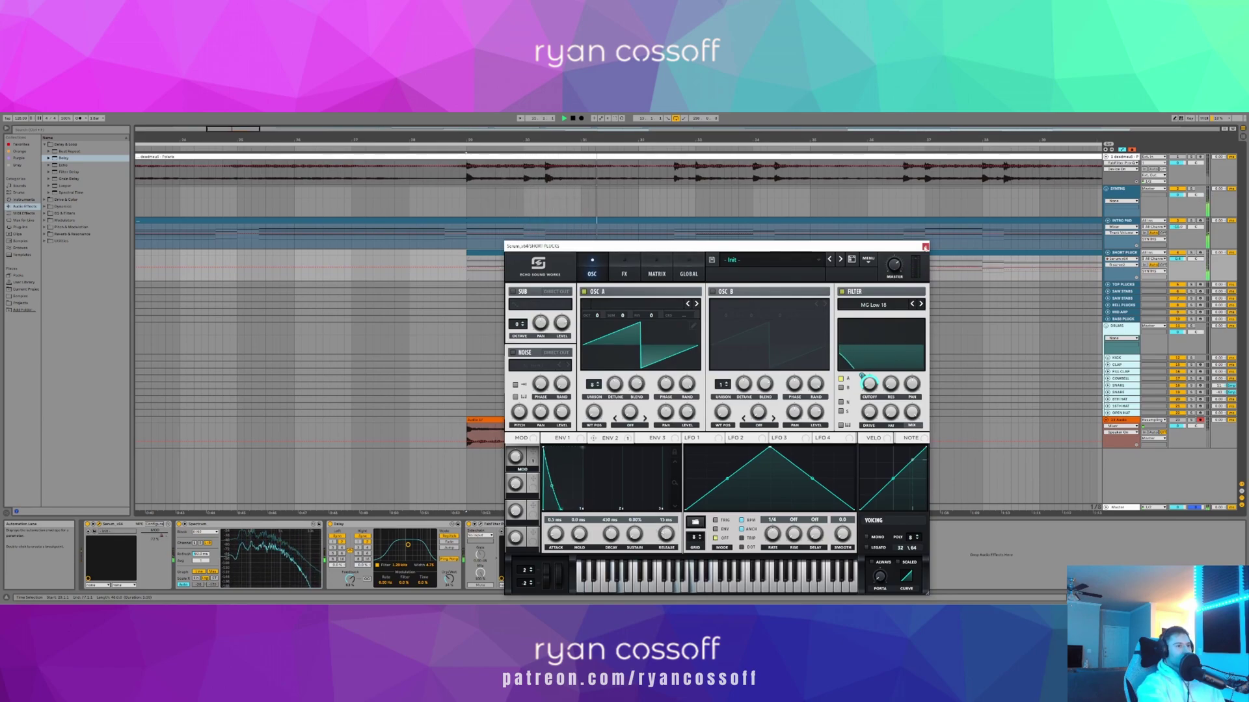
key("ctrl+alt+p")
left_click(689, 334)
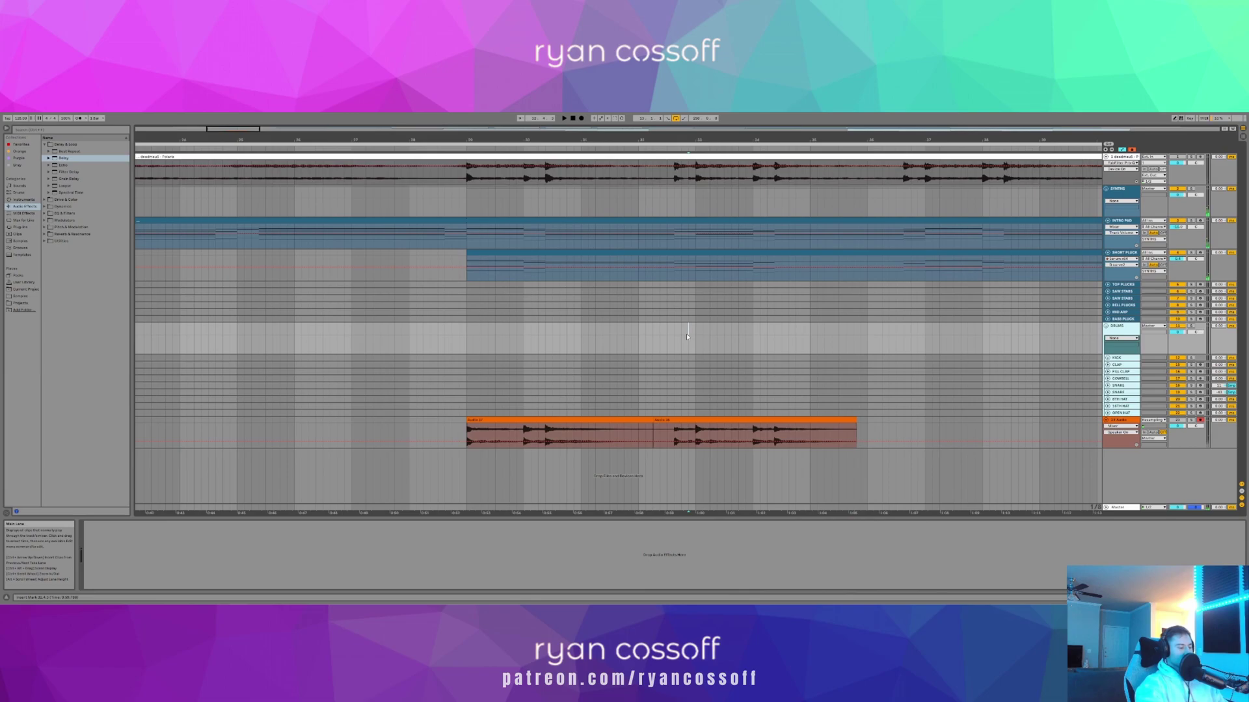
- Hide the automation lanes and play the recreated plucks from just before the SHORT PLUCKS clip begins
left_click(415, 347)
left_click(406, 340)
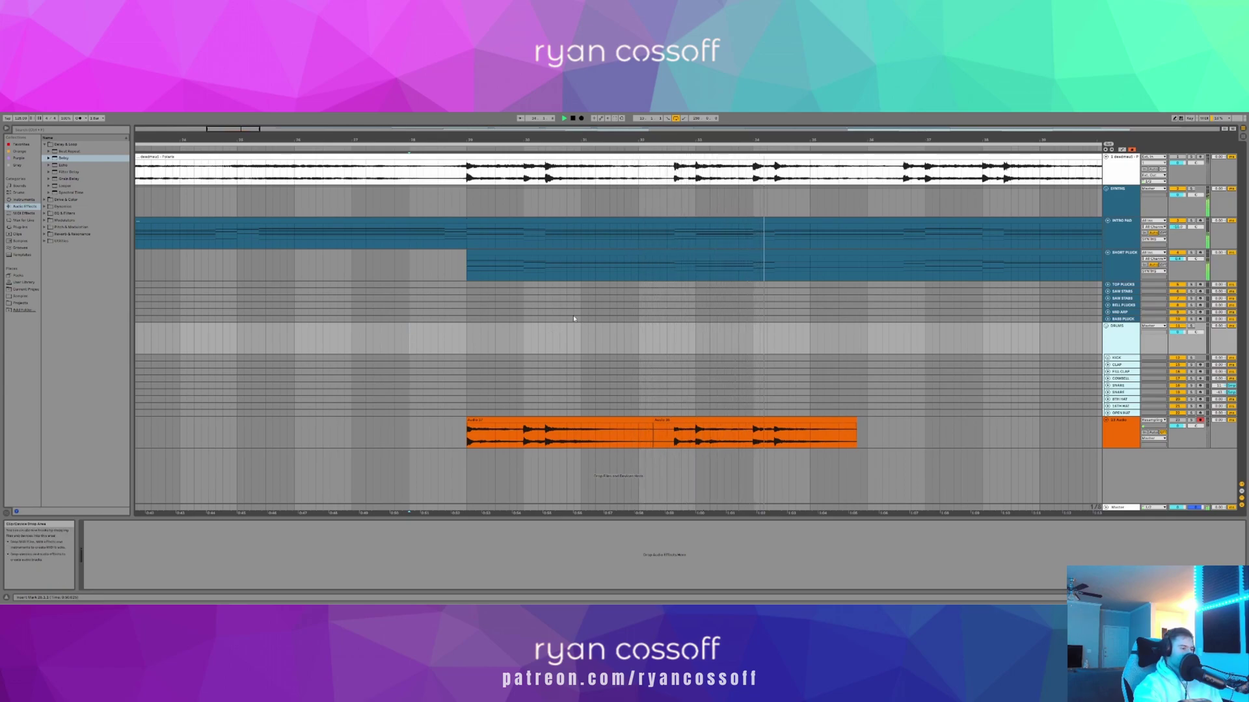
key("space")
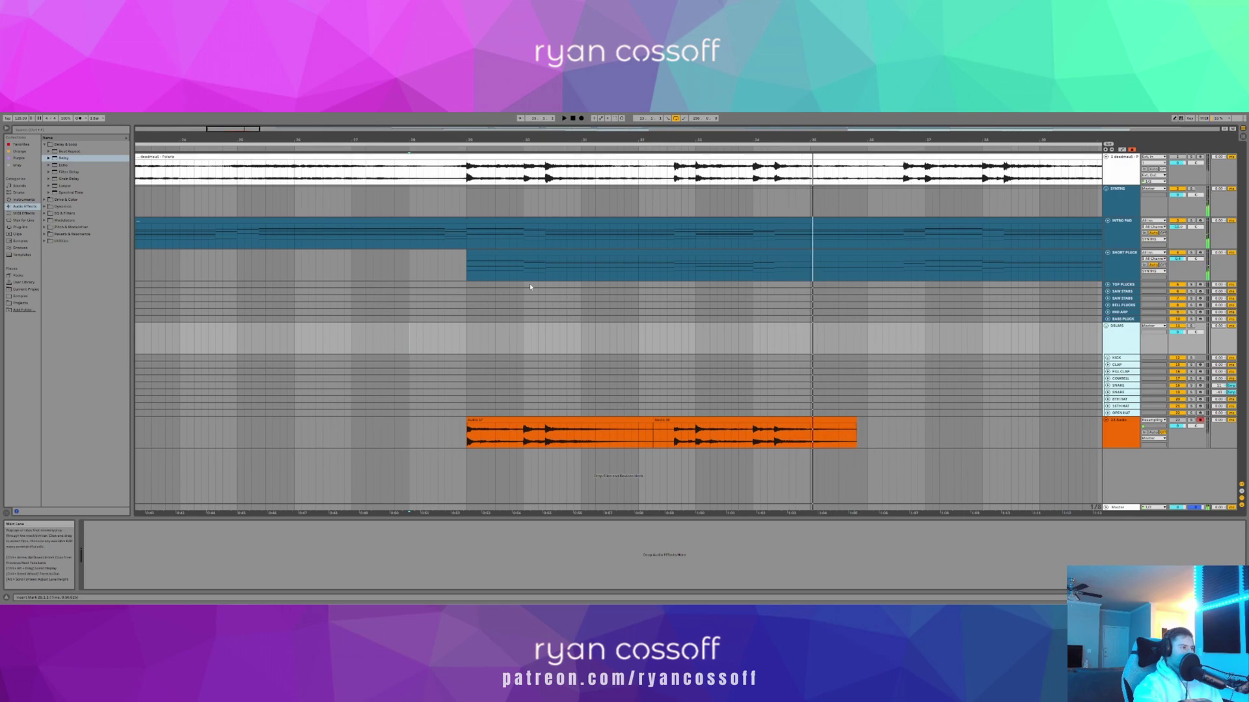
- Select the SHORT PLUCKS clip and view its full length against the deadmau5 reference across the intro
left_click(530, 286)
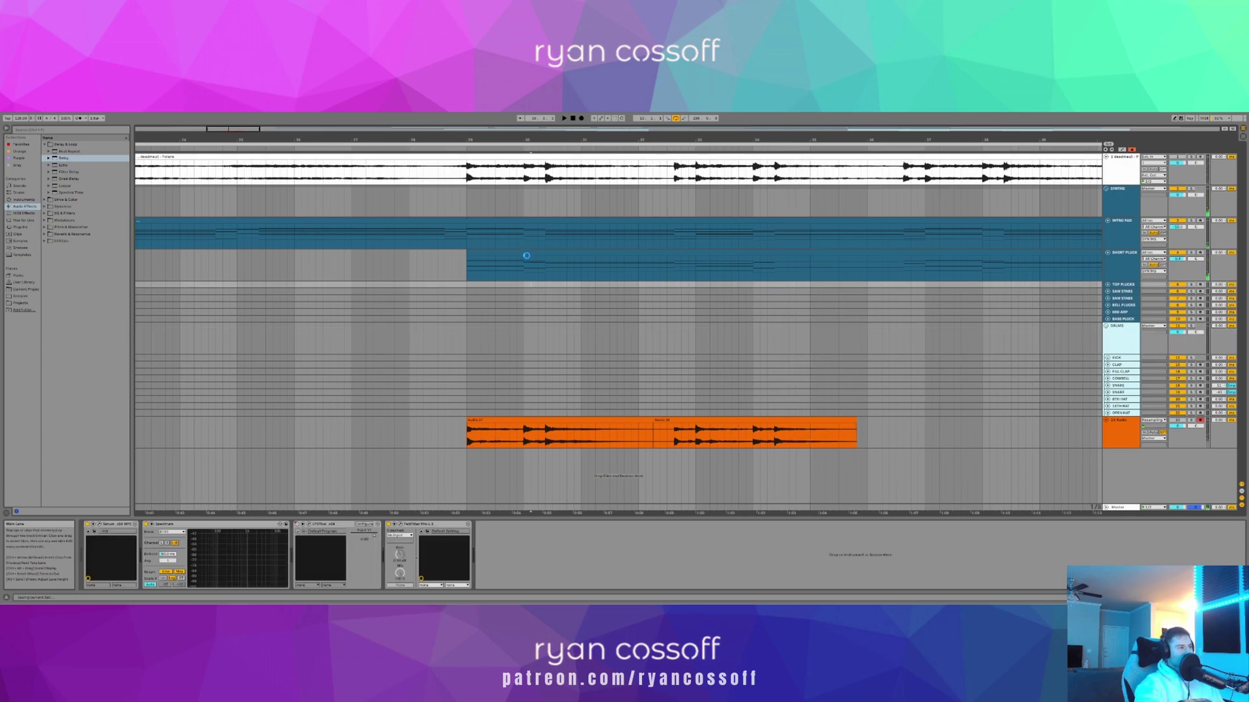
left_click(493, 264)
left_click_drag(502, 139, 352, 82)
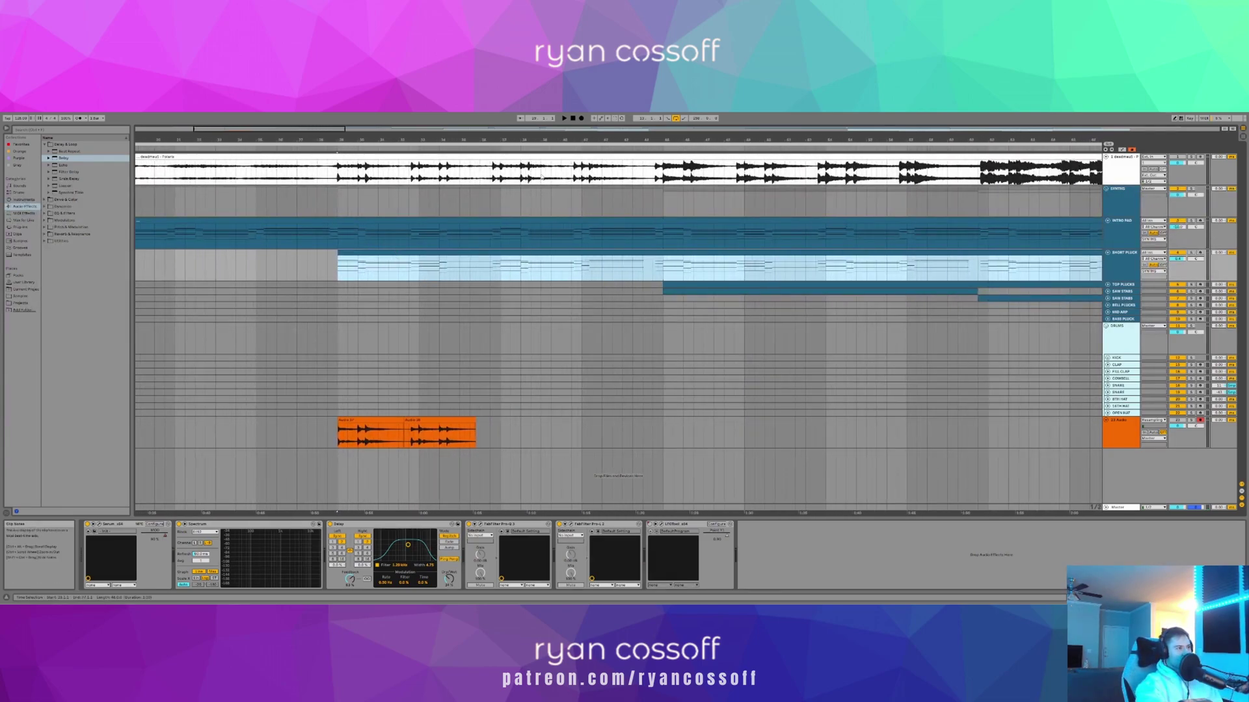
left_click_drag(543, 138, 489, 139)
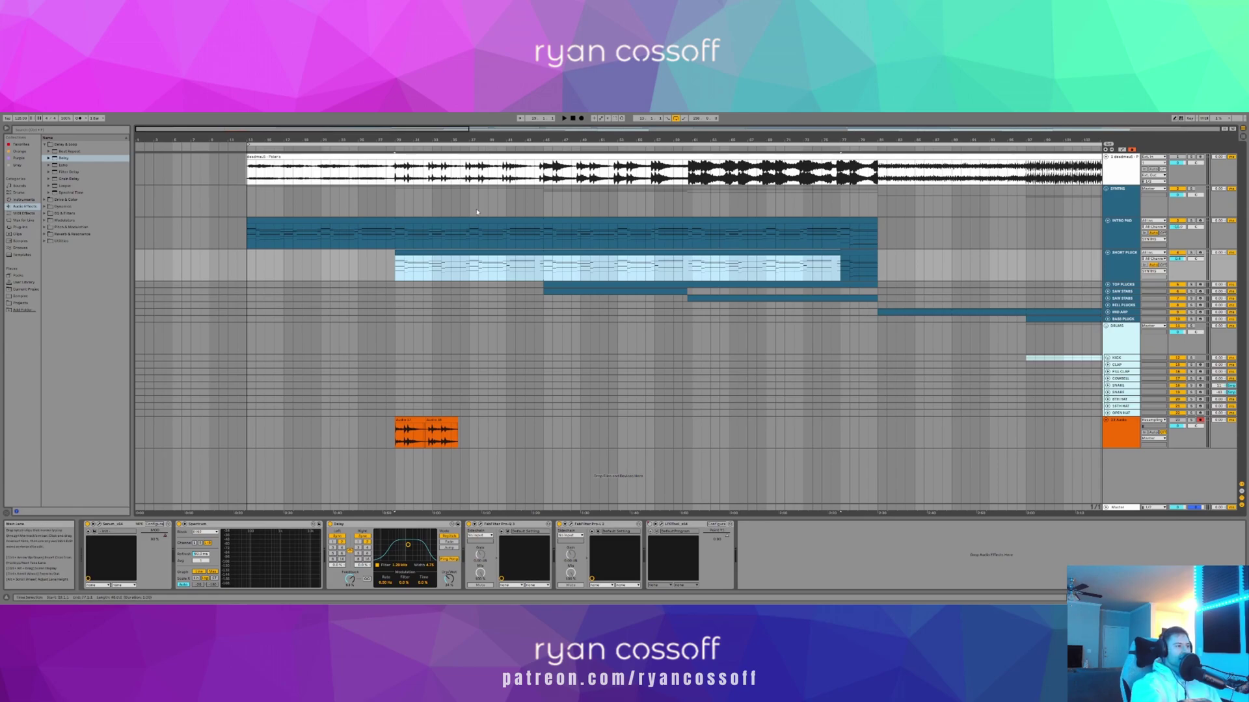
left_click(532, 265)
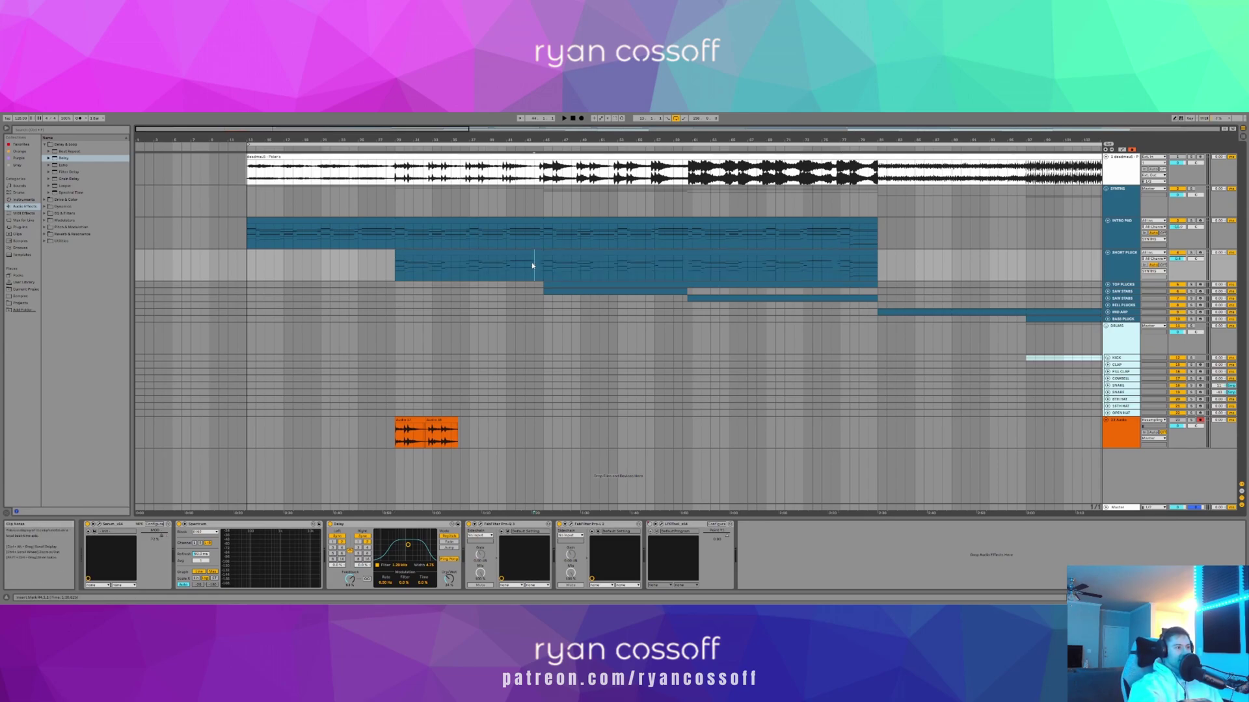
- Unfold the second SAW track and the TOP PLUCKS track to show their MIDI clips in the arrangement
left_click(773, 296)
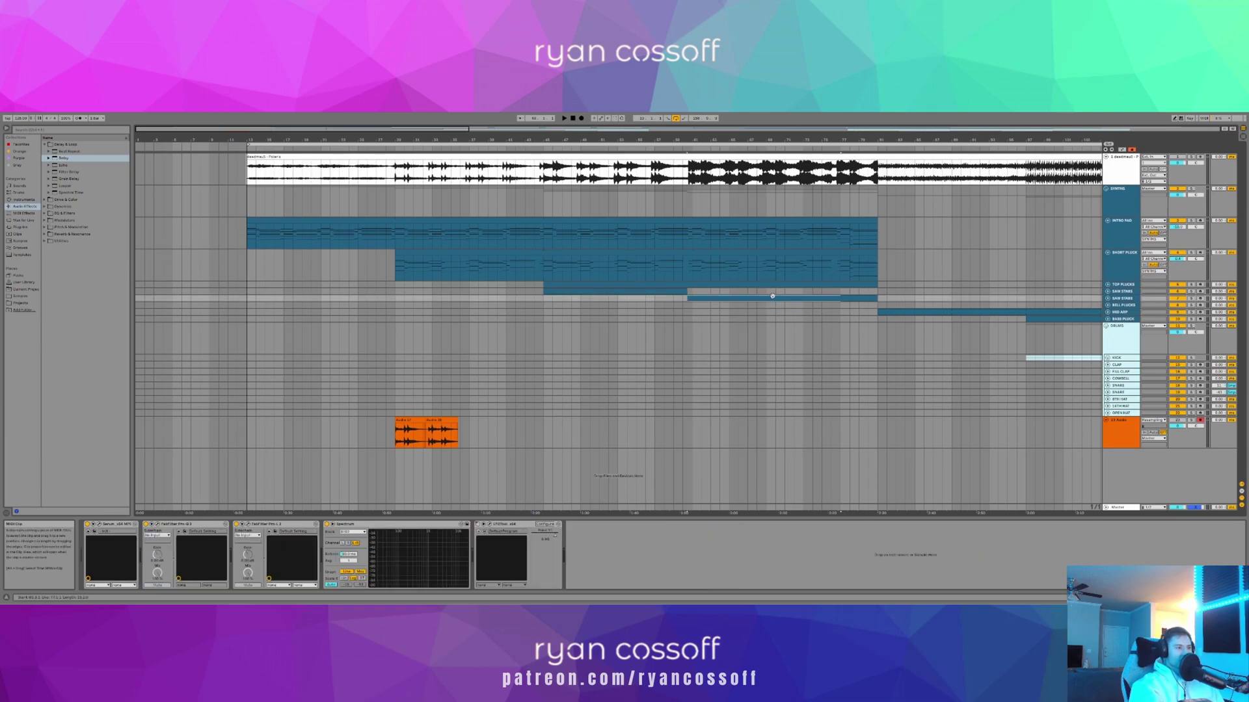
left_click(1108, 299)
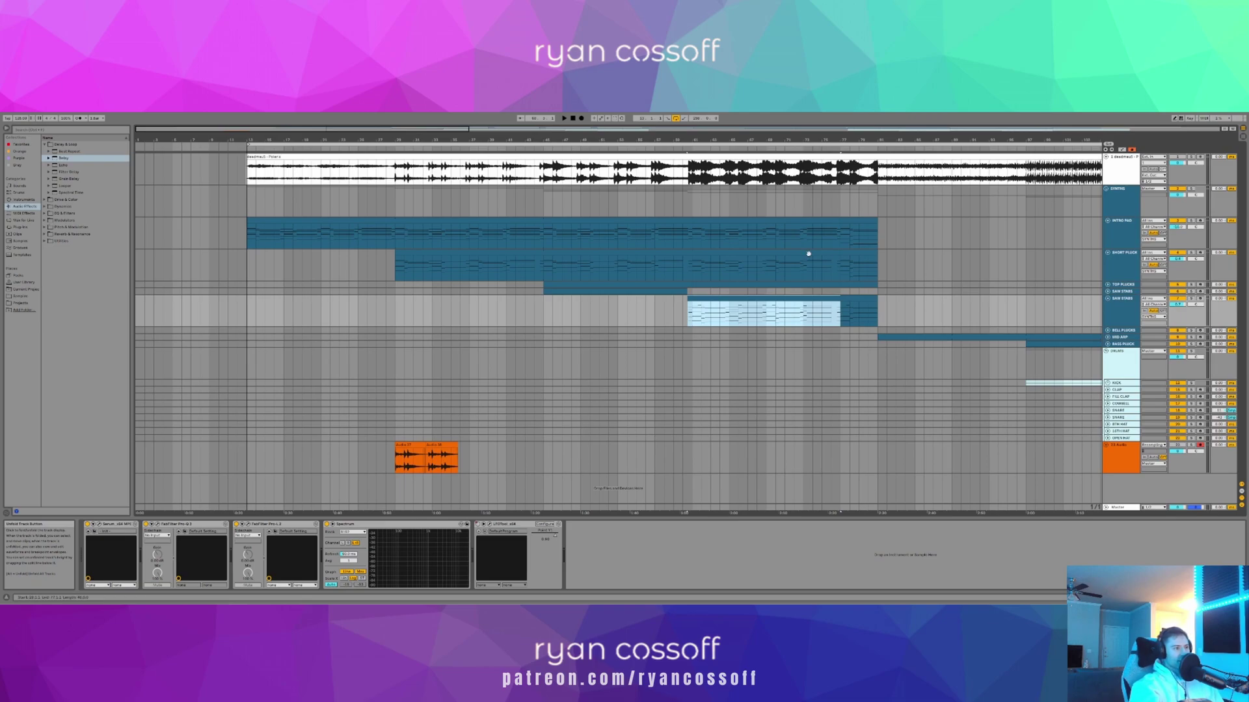
left_click(545, 314)
left_click_drag(541, 139, 545, 170)
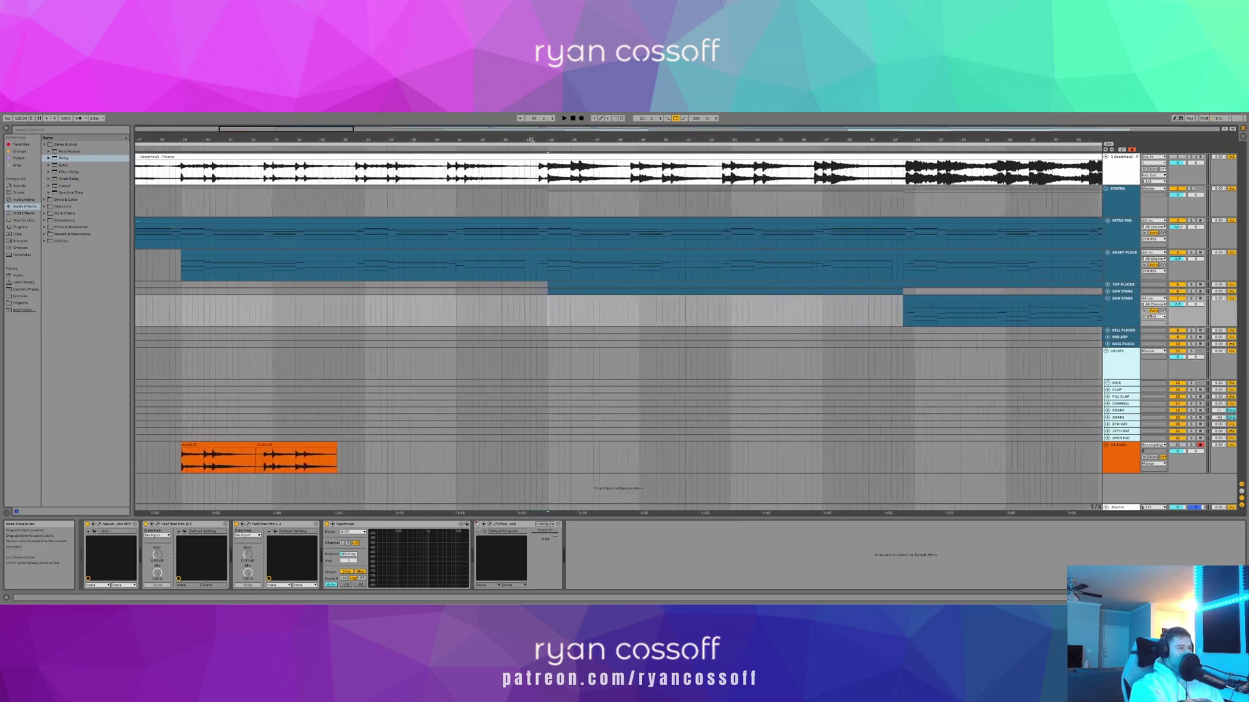
left_click(1108, 285)
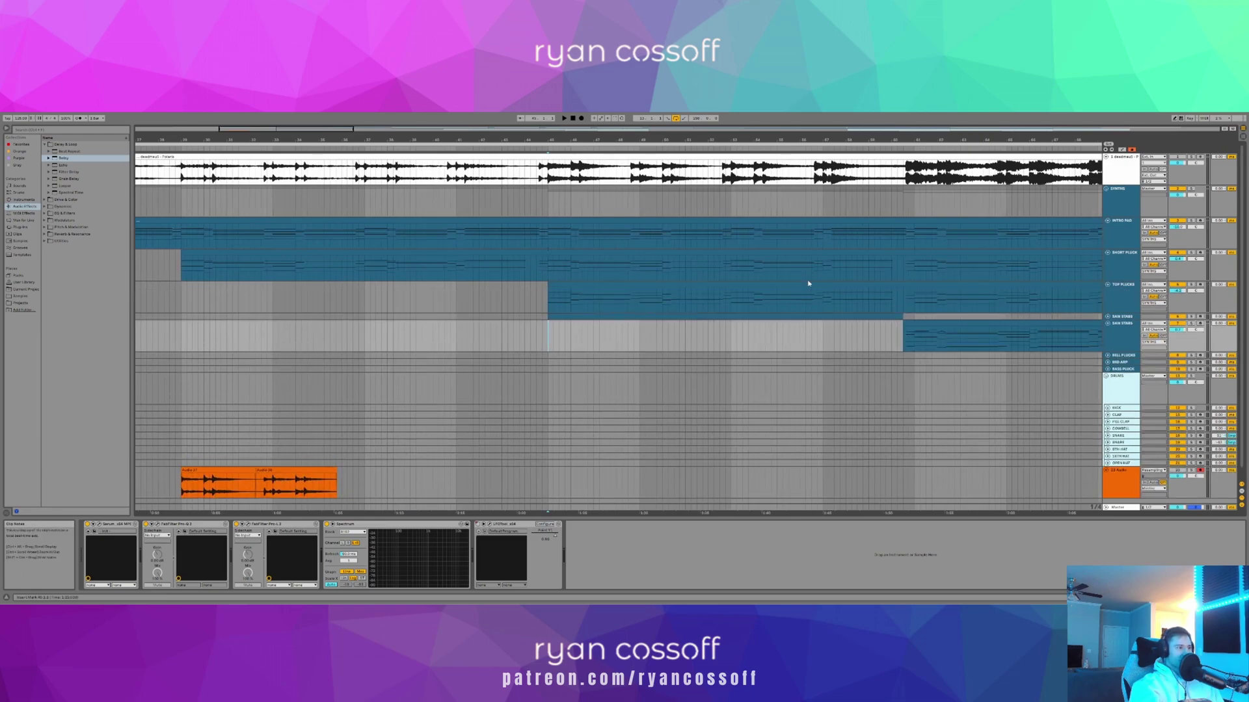
left_click(640, 282)
- Set the playback position to the start of the TOP PLUCKS clip and compare its first phrase with the soloed reference
left_click(537, 338)
key("space")
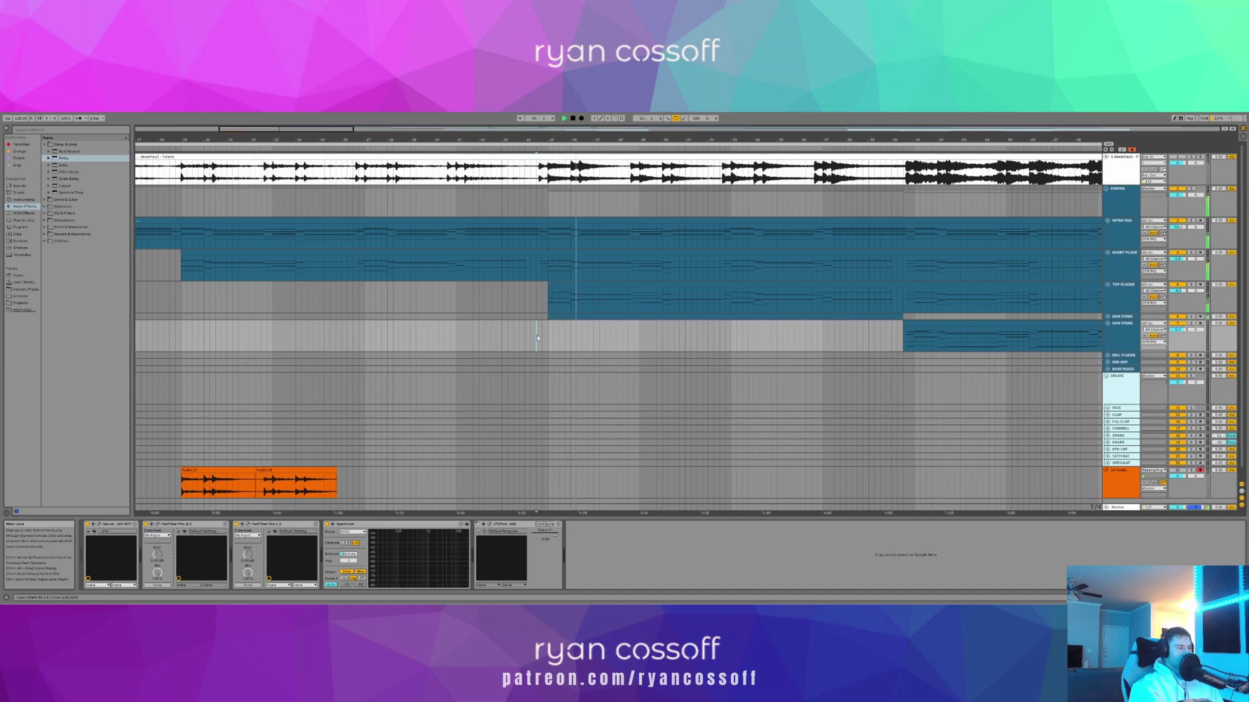
left_click(547, 340)
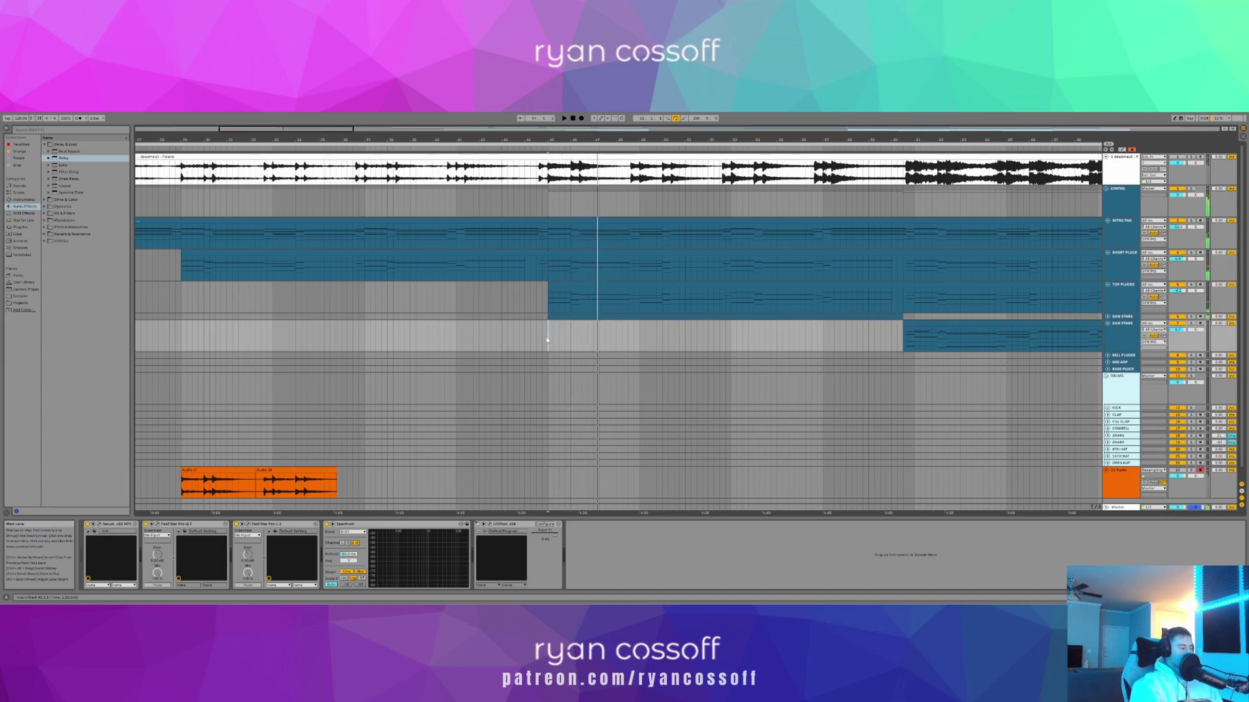
key("space")
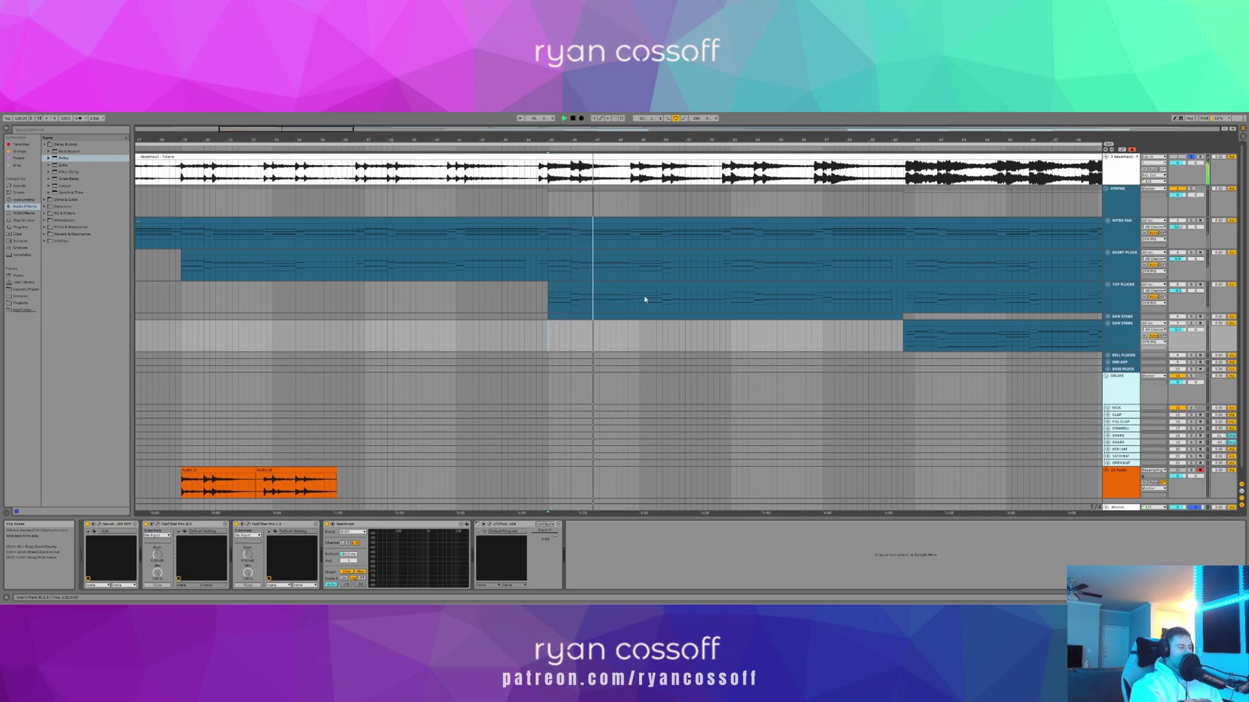
key("space")
key("space")
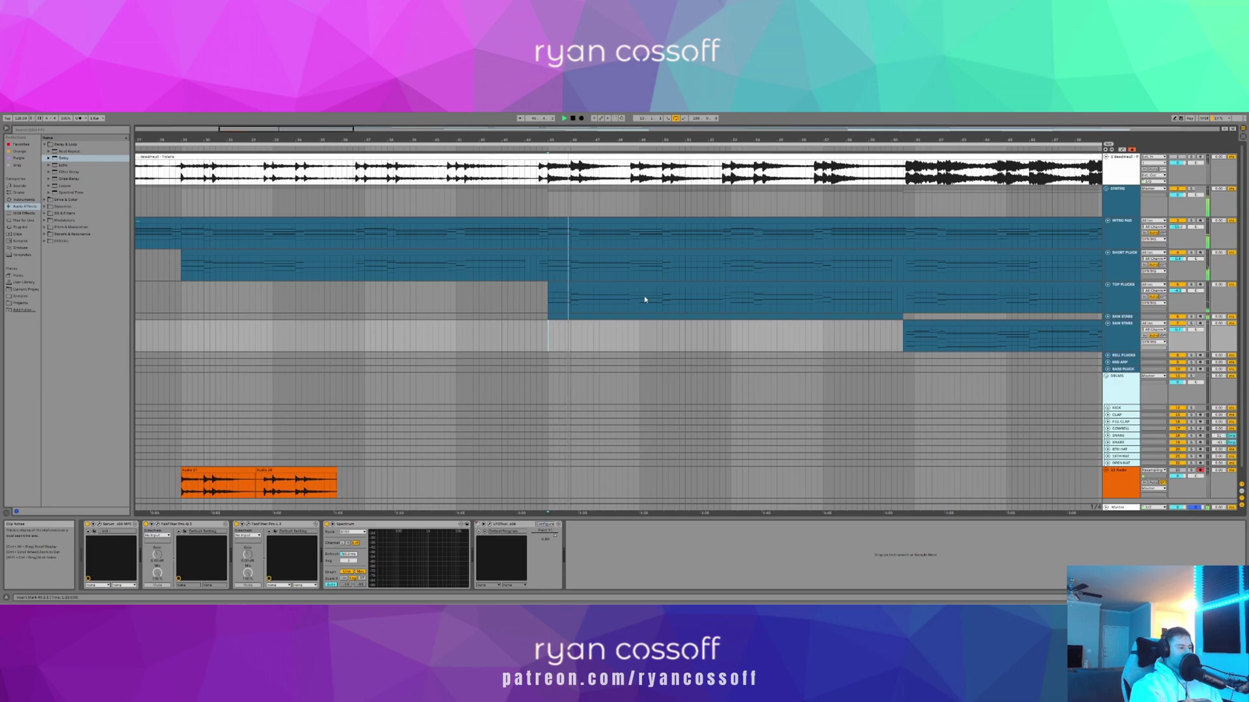
key("space")
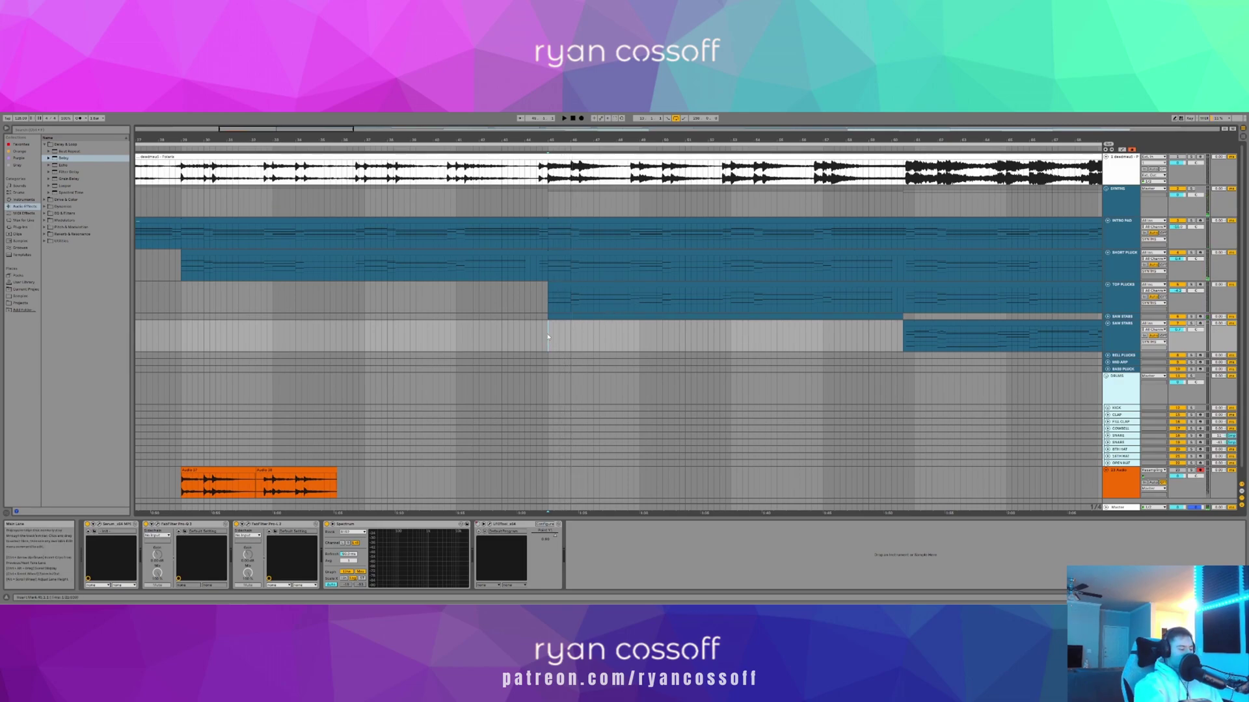
- Replay the opening TOP PLUCKS phrase several times, alternating the deadmau5 reference's solo off and on
key("space")
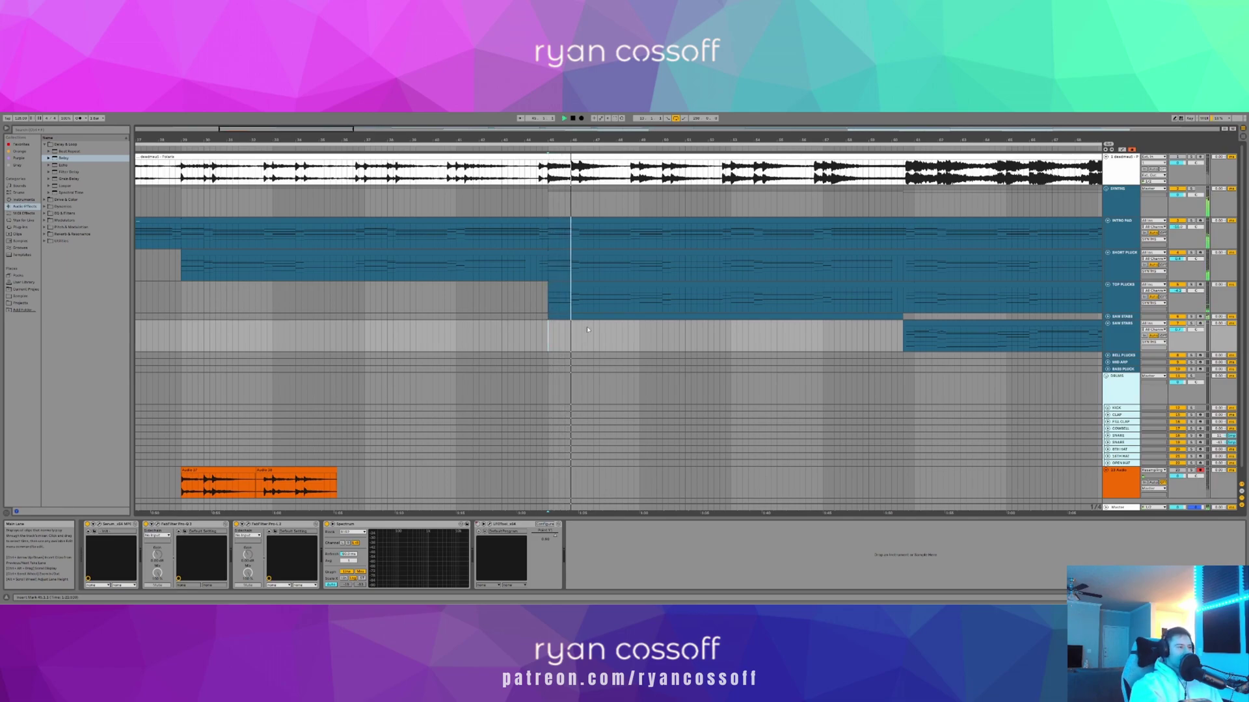
key("space")
key("space")
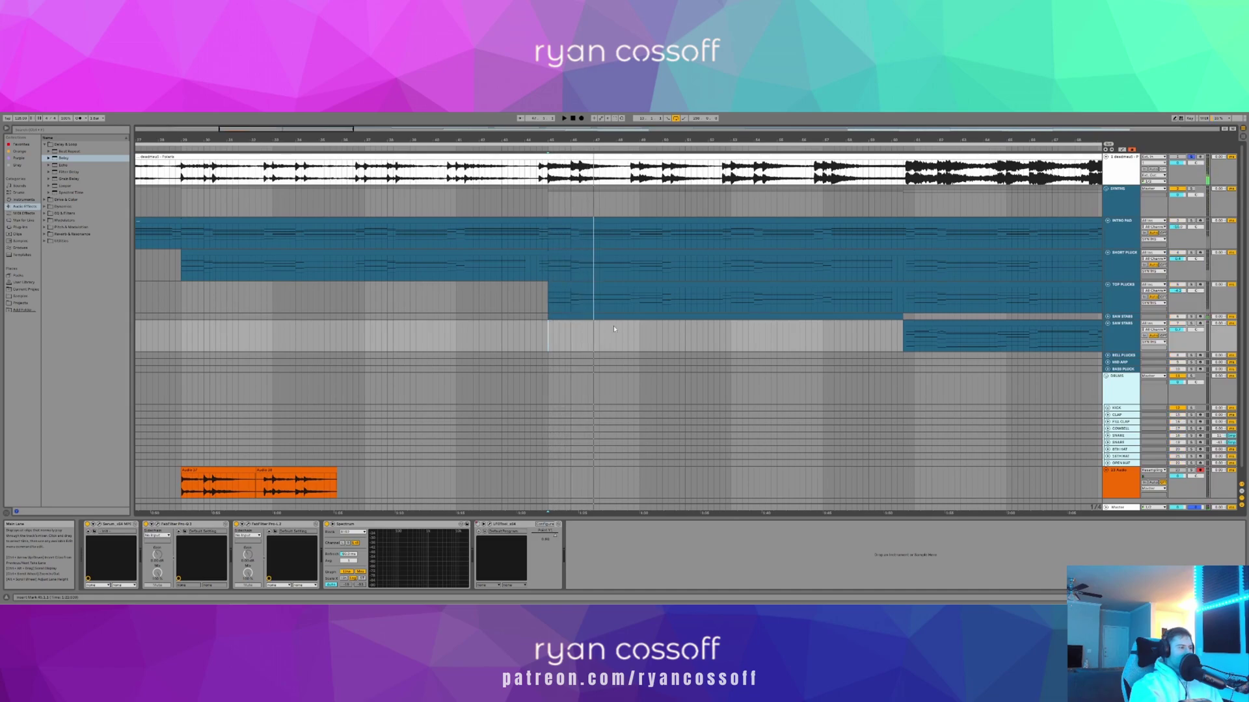
key("space")
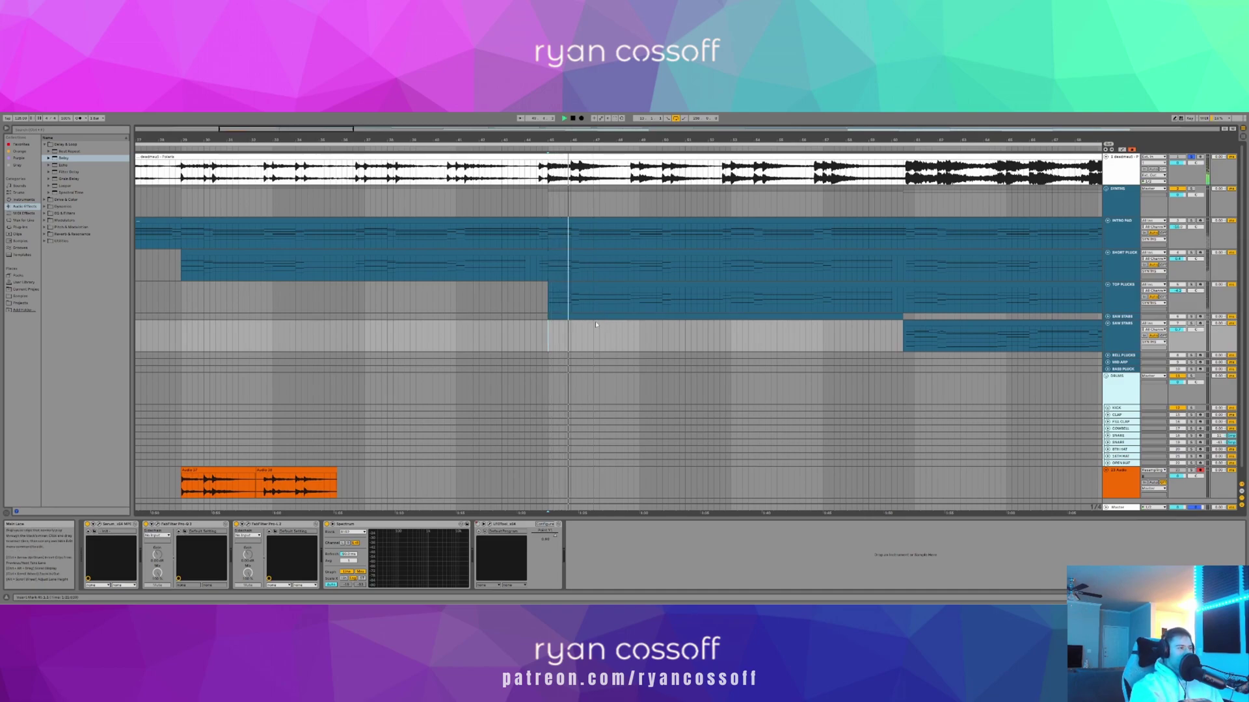
key("space")
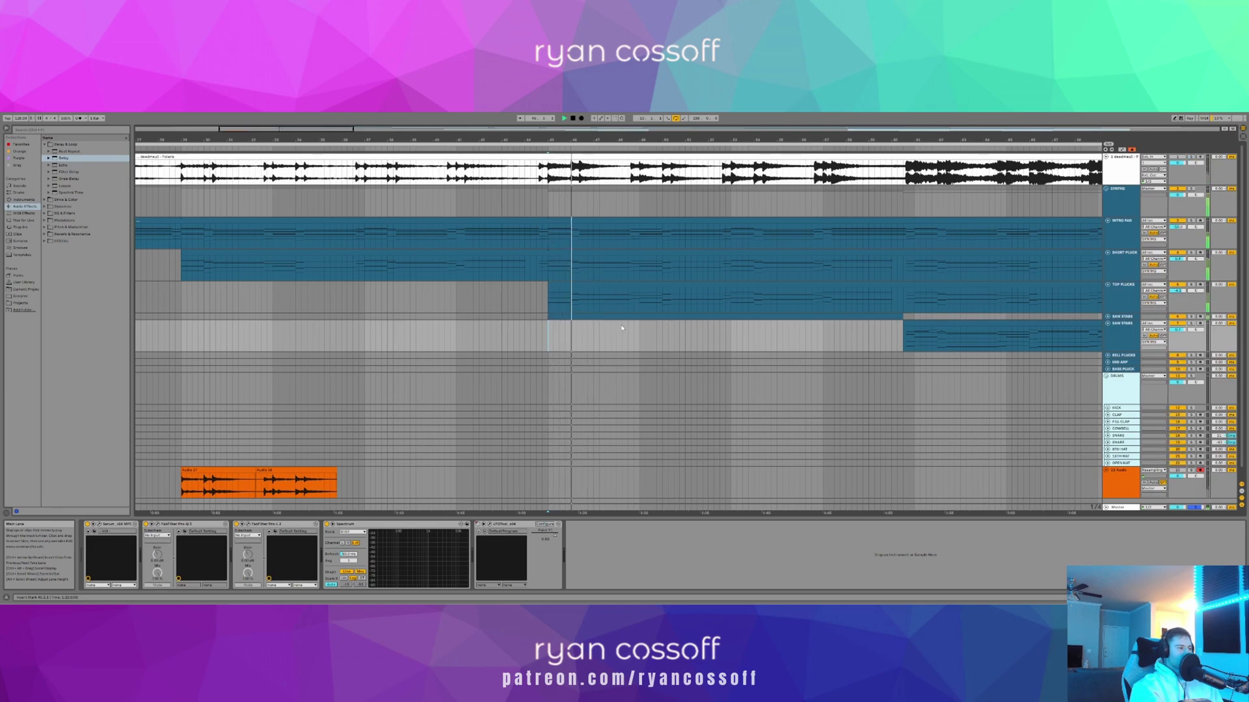
key("space")
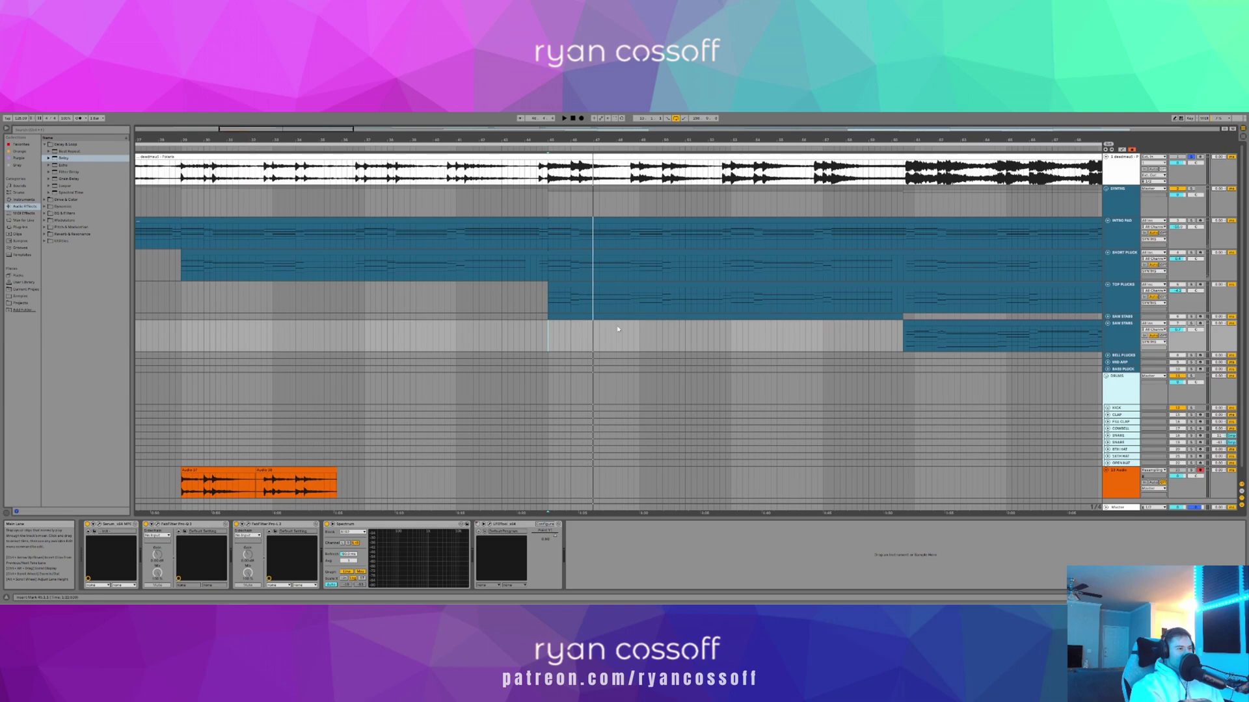
- Select the TOP PLUCKS clip, inspect the Env 2 modulation in that track's Serum, and close the plugin
left_click(588, 305)
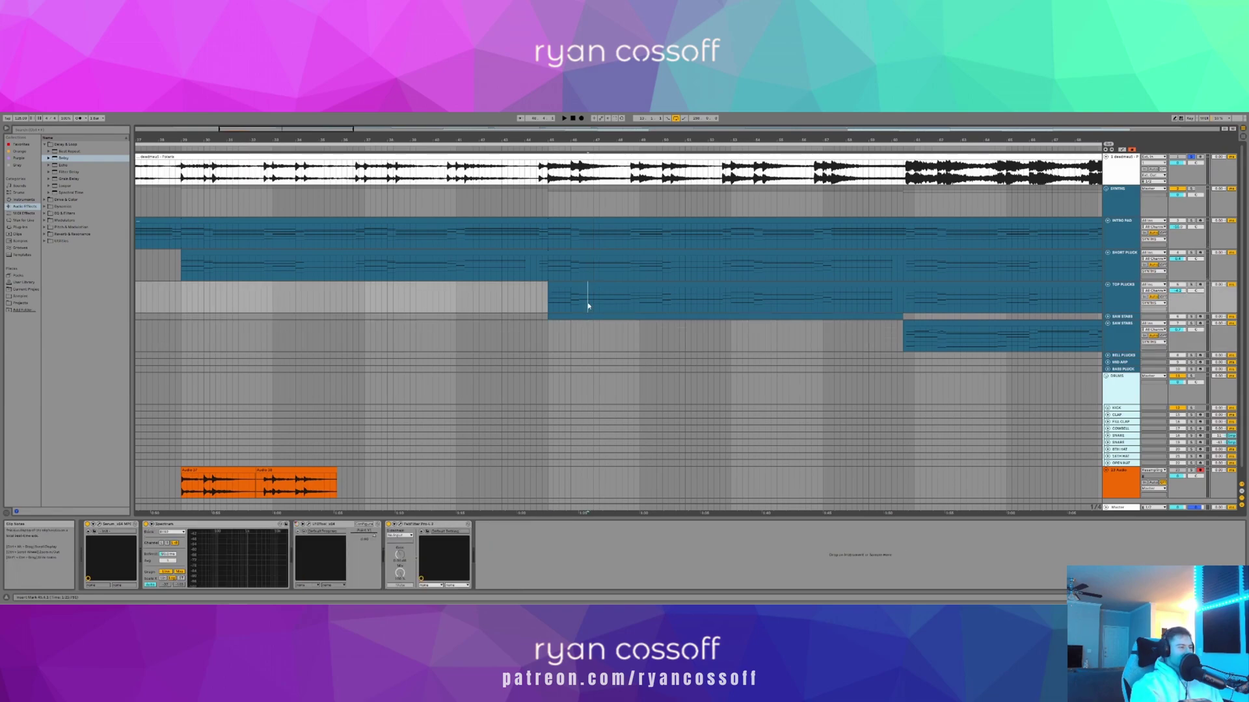
left_click(553, 286)
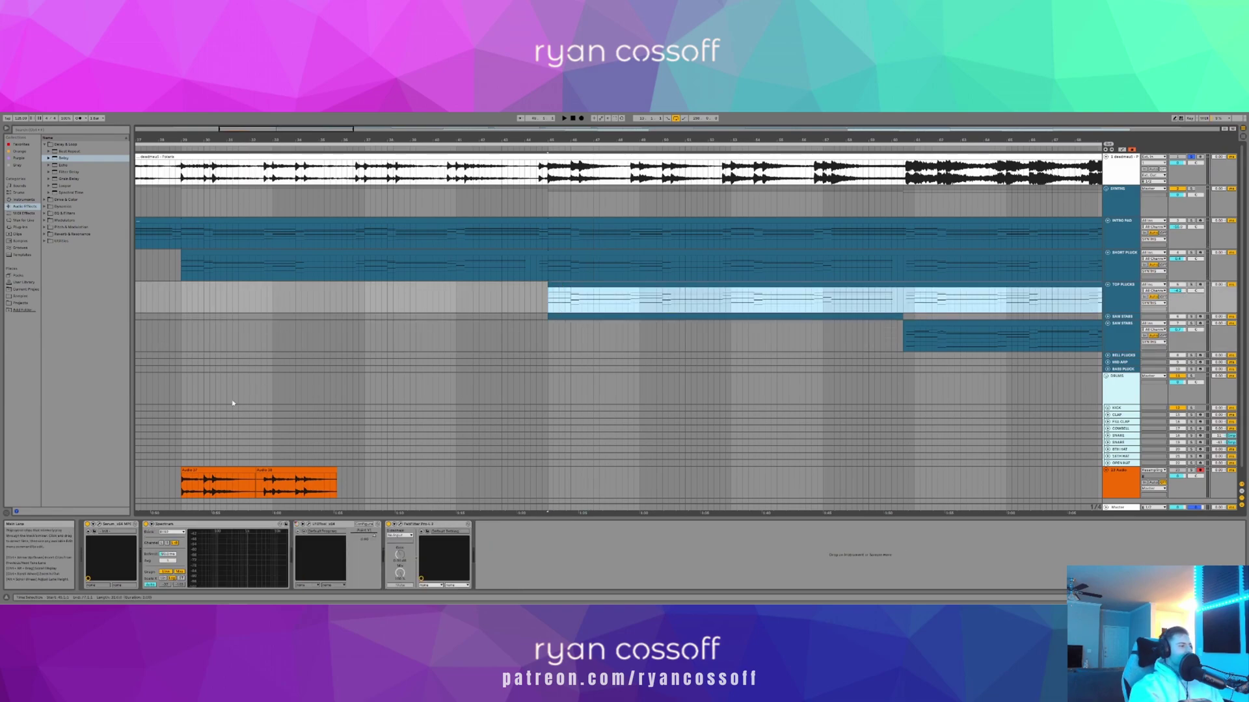
left_click(112, 520)
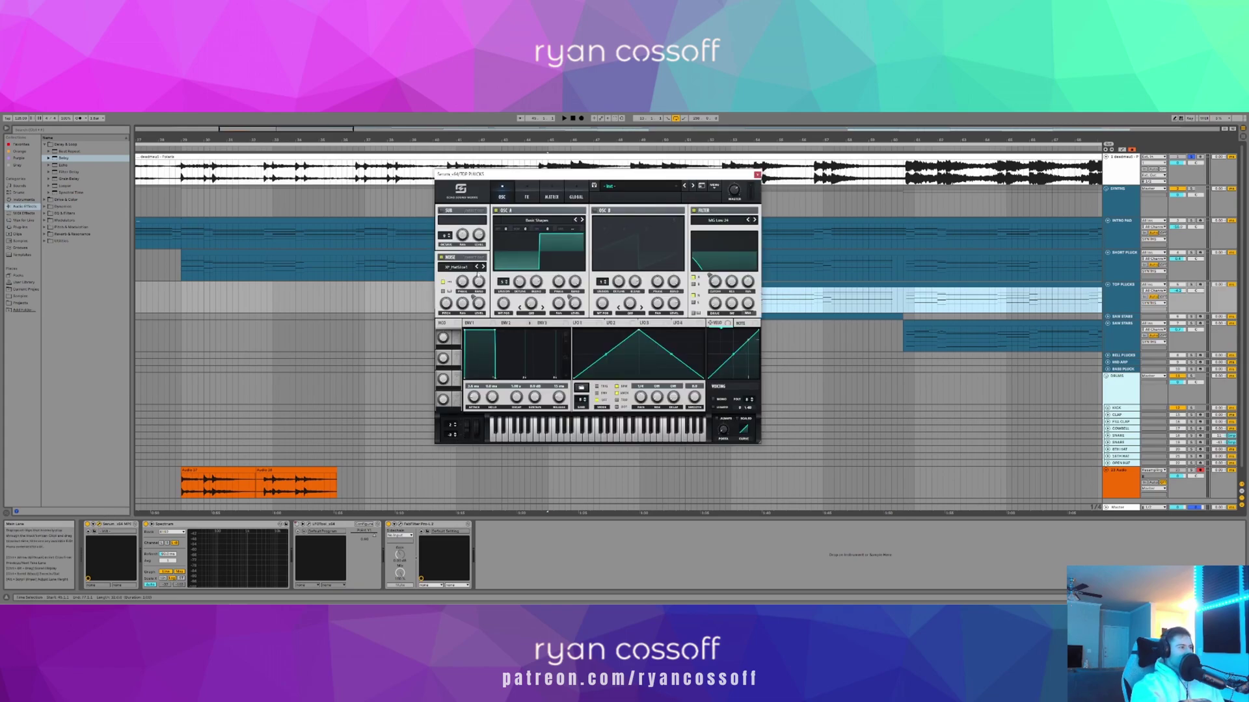
left_click_drag(503, 324, 478, 303)
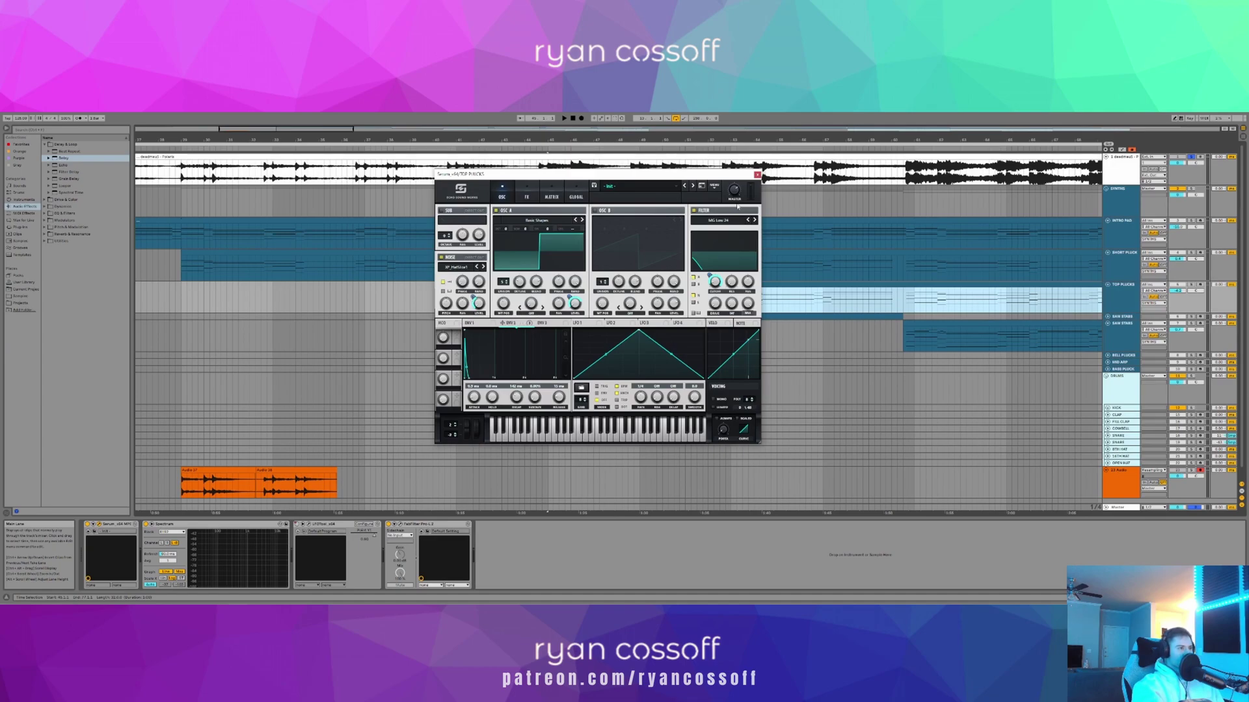
left_click(757, 175)
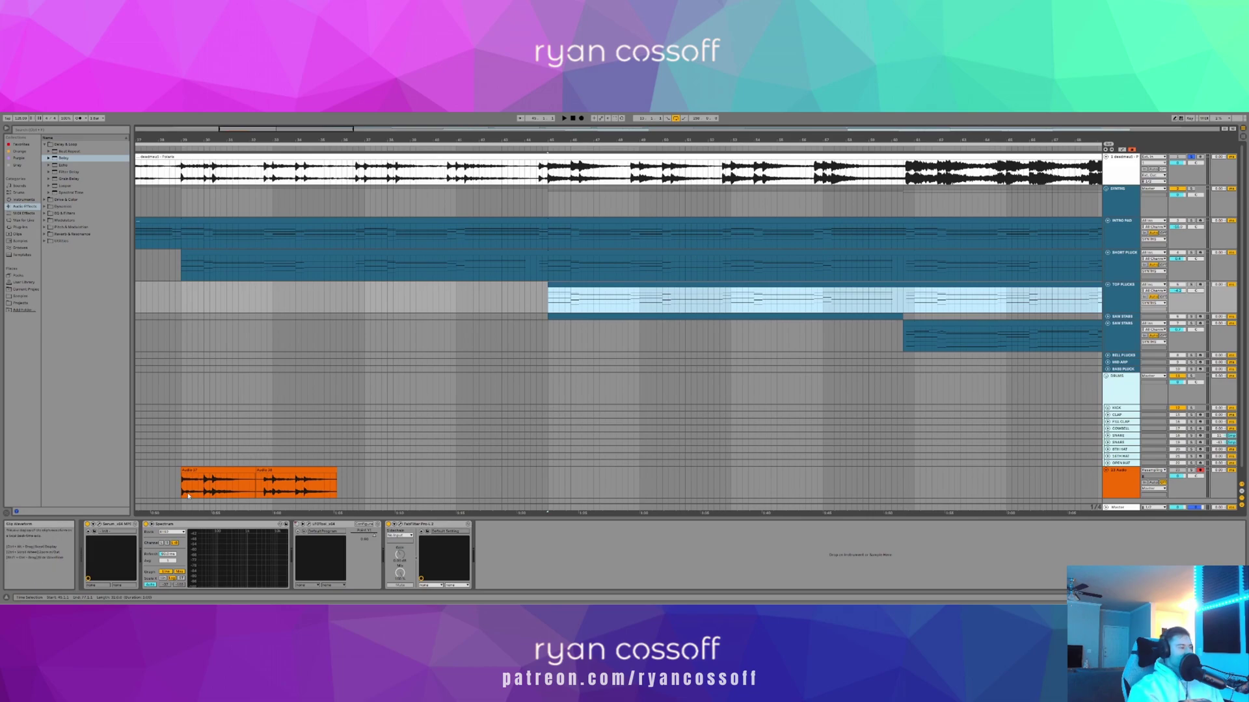
left_click(205, 609)
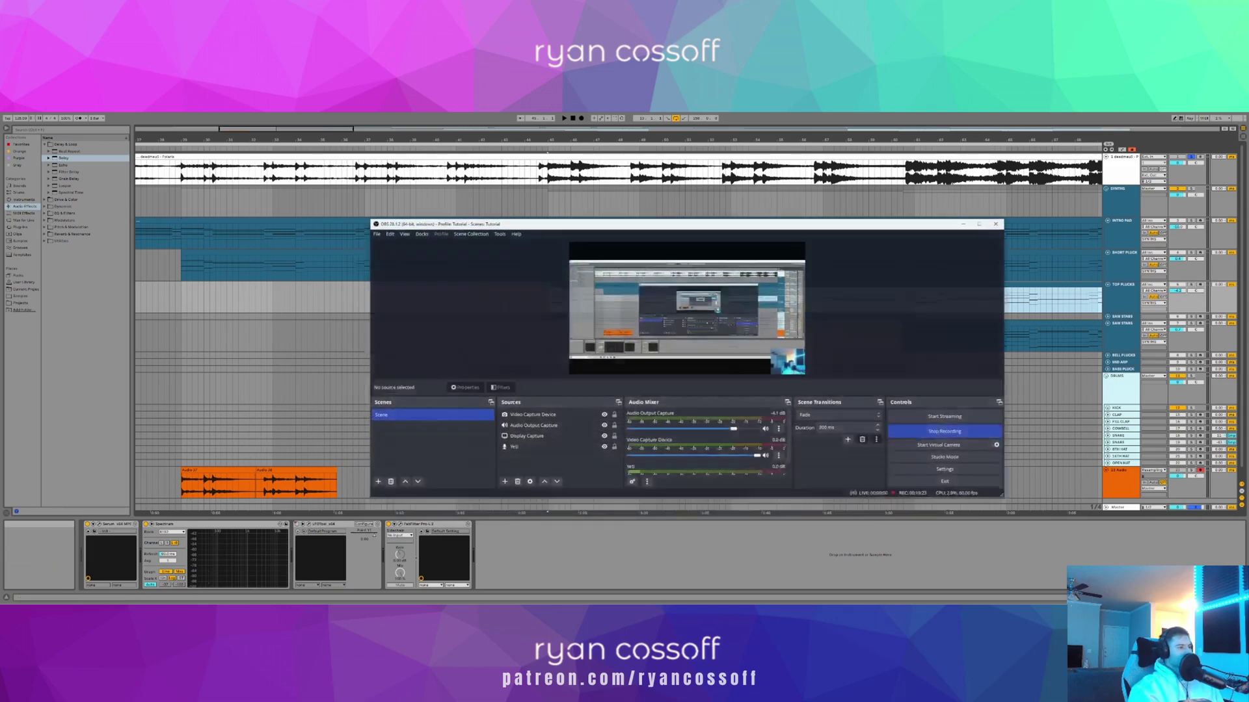
left_click(206, 609)
- Group the TOP PLUCKS track's Serum into an Instrument Rack, show its chain list and create an empty second chain
left_click(106, 526)
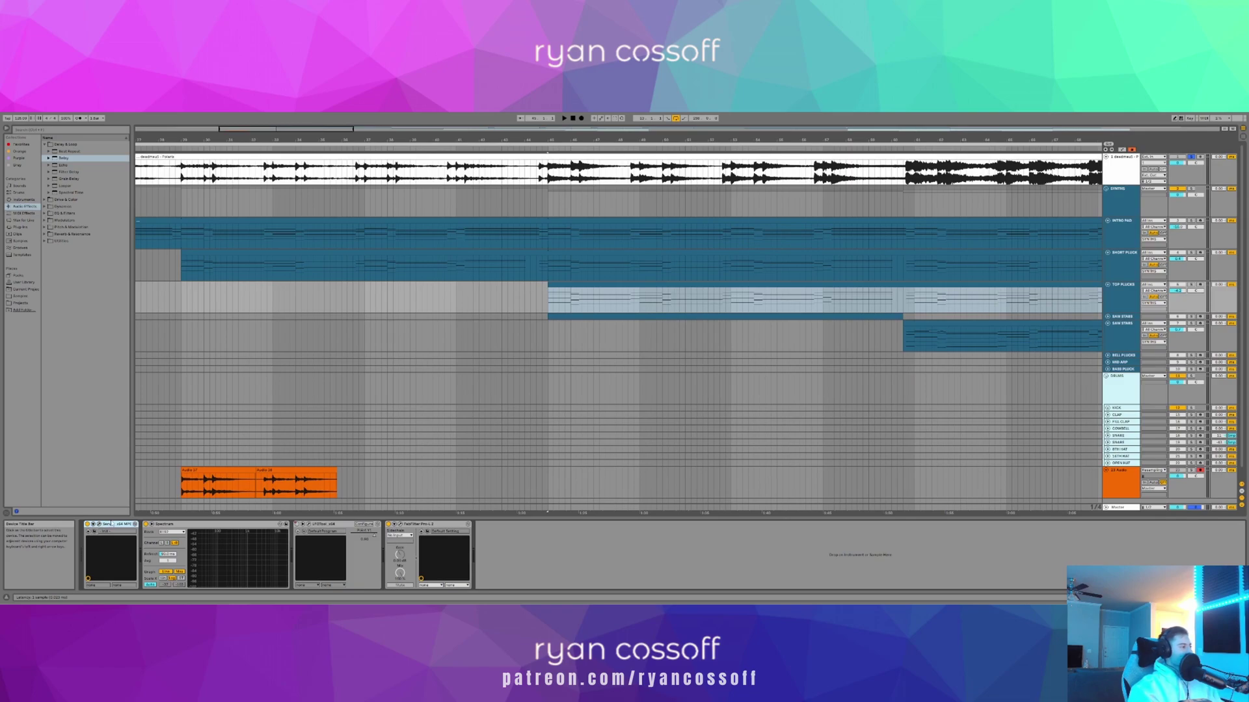
key("ctrl+g")
left_click(88, 534)
left_click(88, 550)
right_click(110, 555)
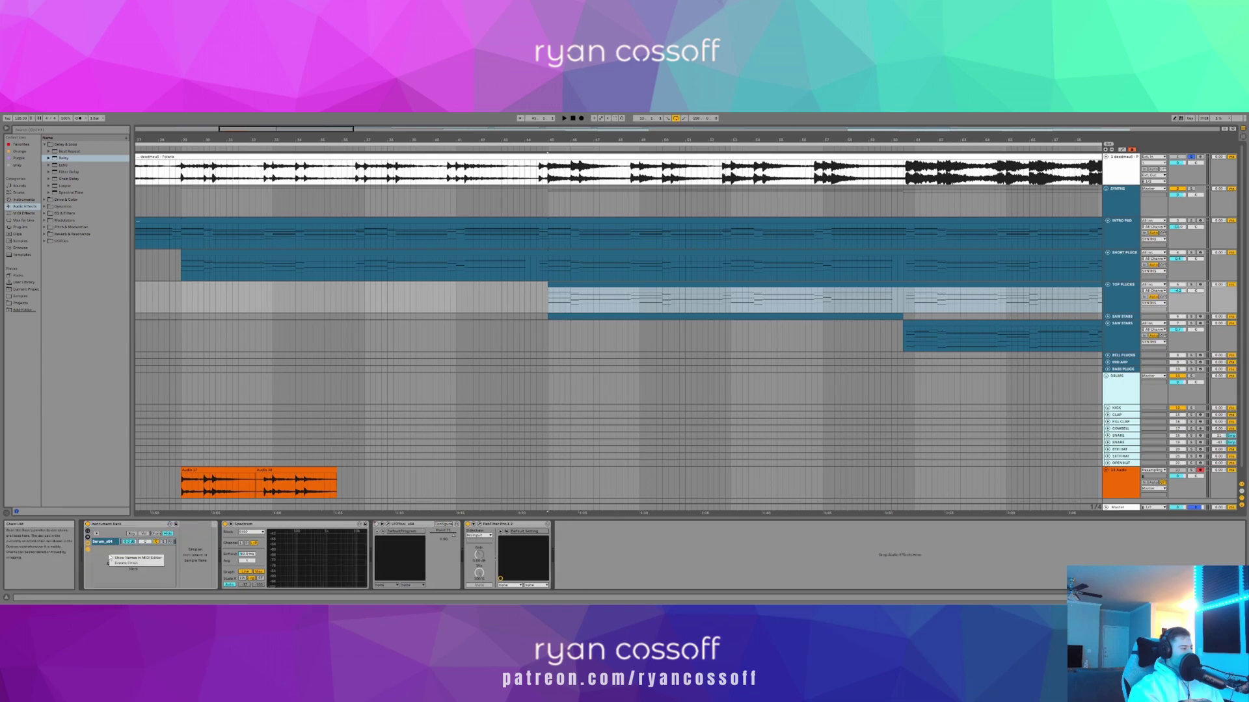
left_click(118, 564)
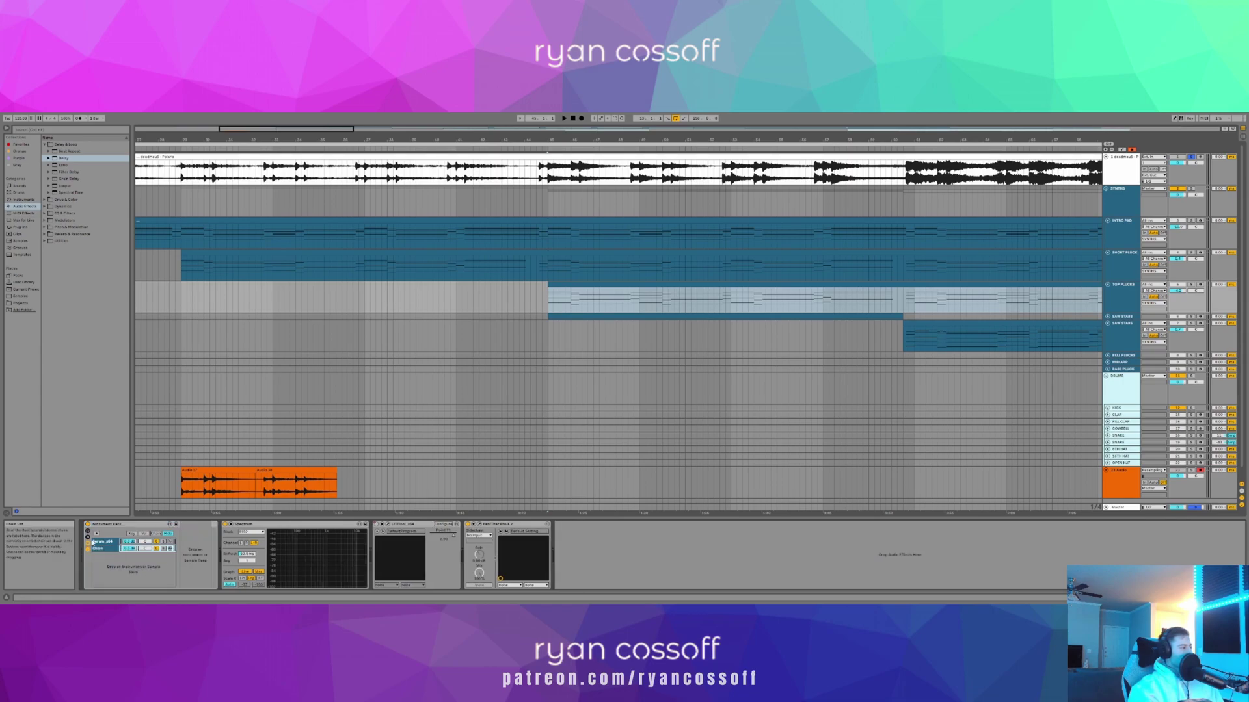
- Browse the sample library to the Vengeance pack's percussion folder and open its mixed percussion subfolder
left_click(21, 296)
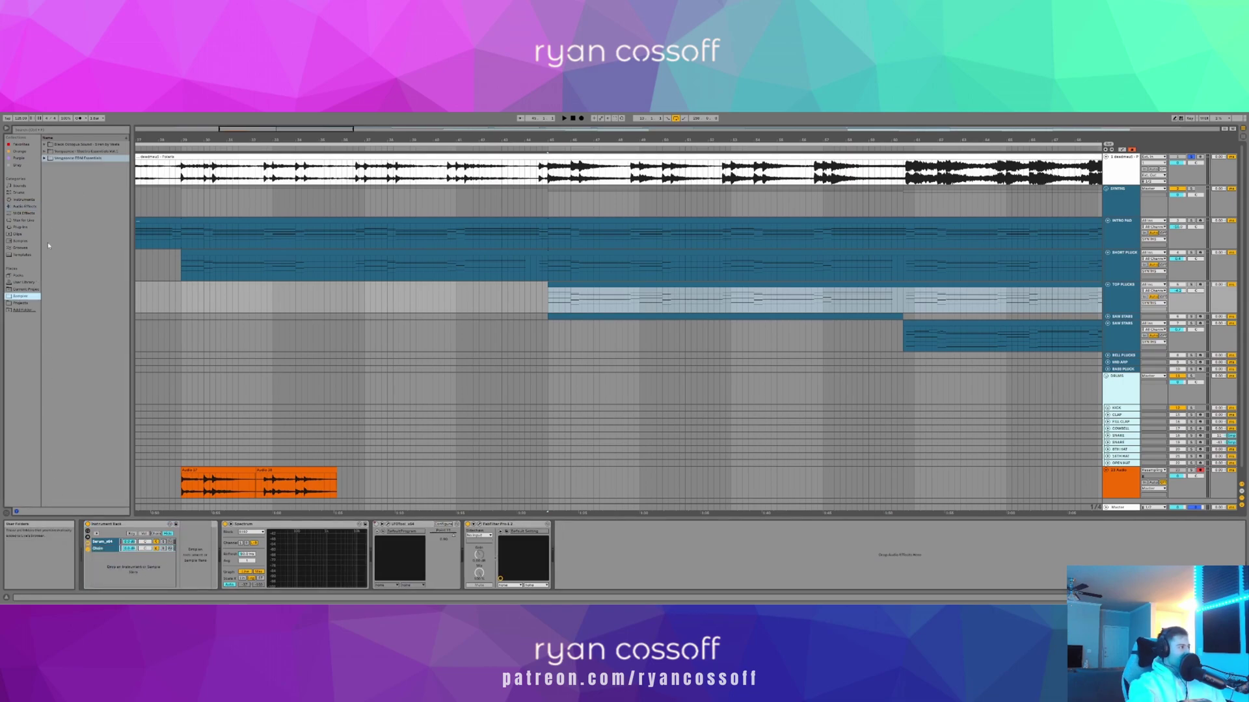
left_click(44, 158)
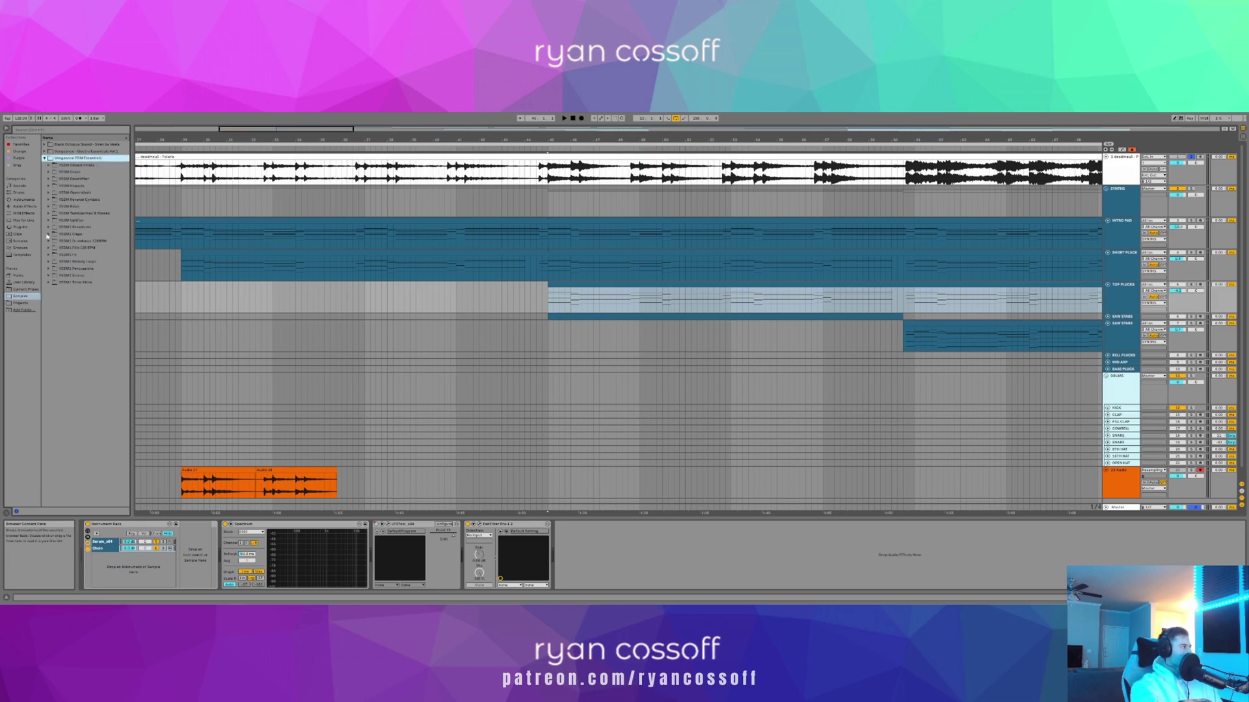
left_click(51, 269)
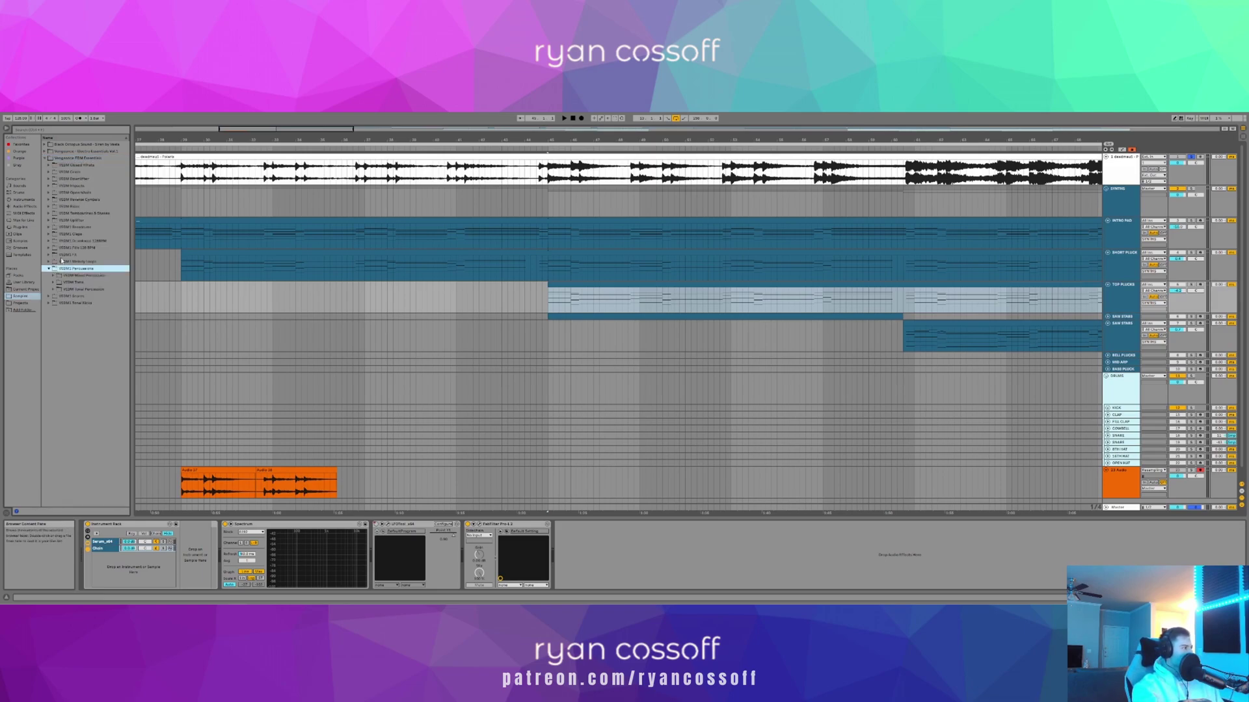
left_click(54, 276)
- Audition the mixed percussion samples one after another to find a hit to layer with the plucks
left_click(74, 303)
key("Down")
key("Down")
key("Down")
key("Down")
key("Down")
key("Down")
key("Down")
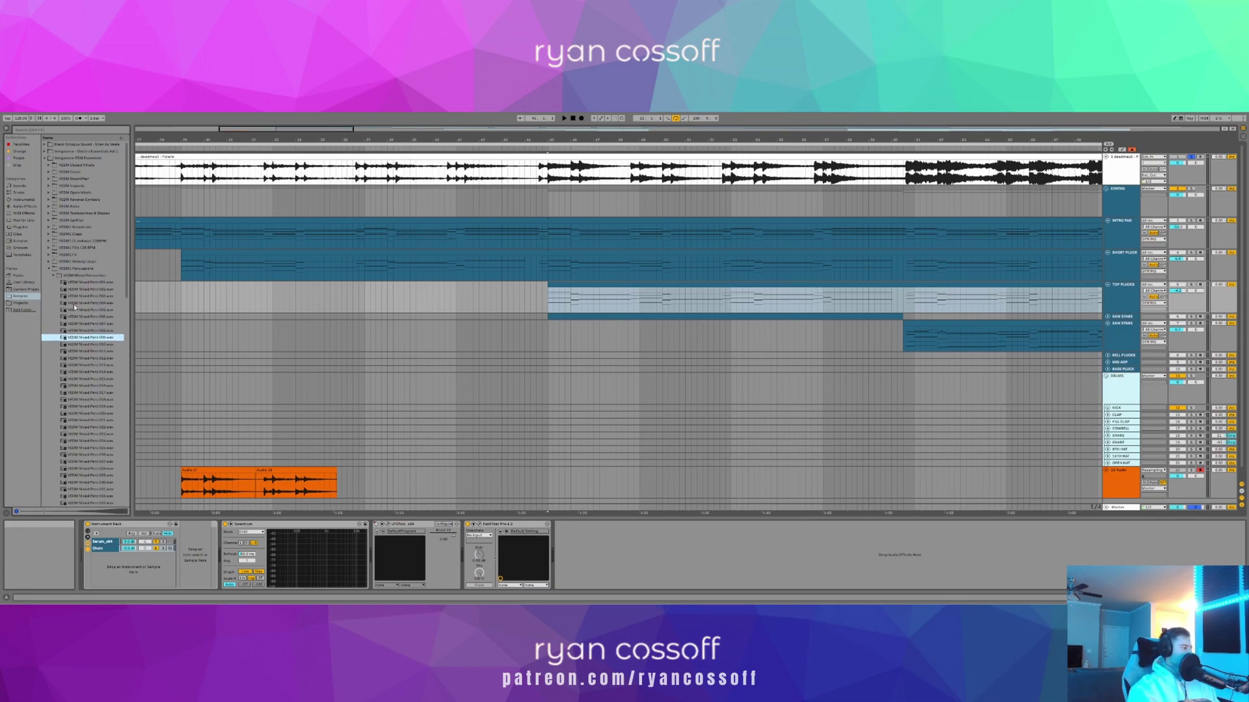
key("Down")
key("Down")
key("Down")
key("Down")
key("Down")
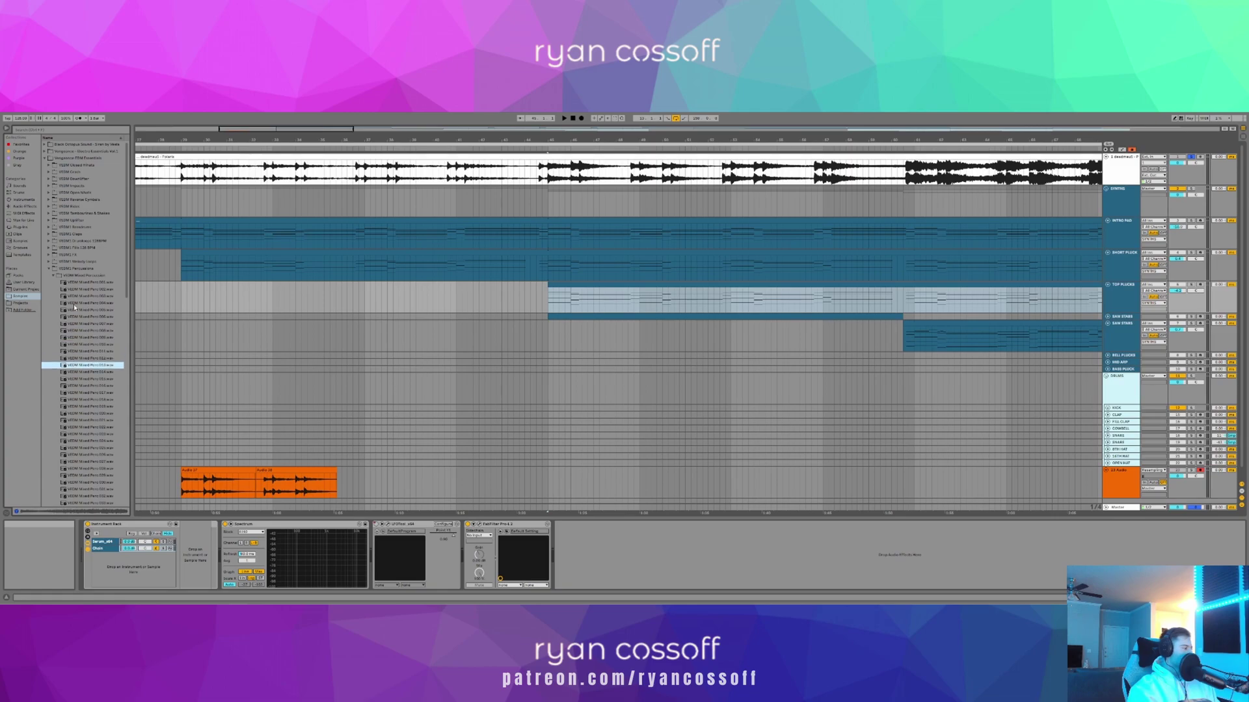
key("Down")
key("Down")
key("Down")
key("Down")
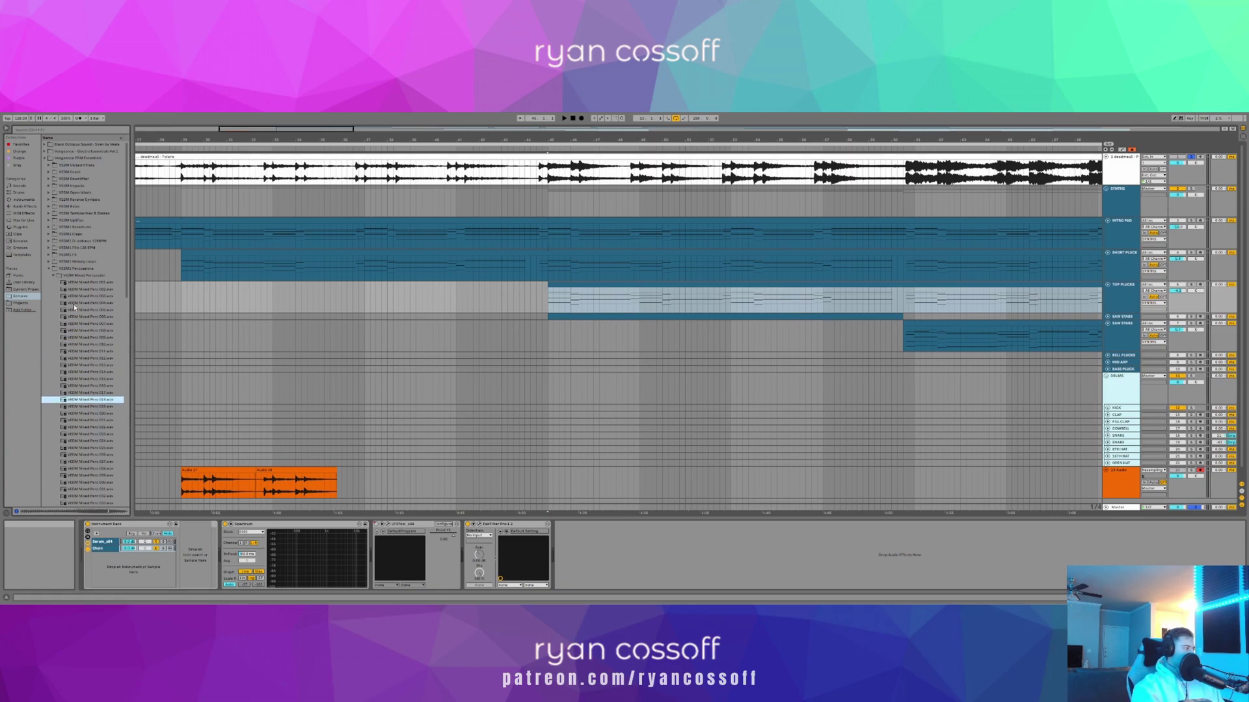
key("Down")
key("Down")
key("Down")
key("Down")
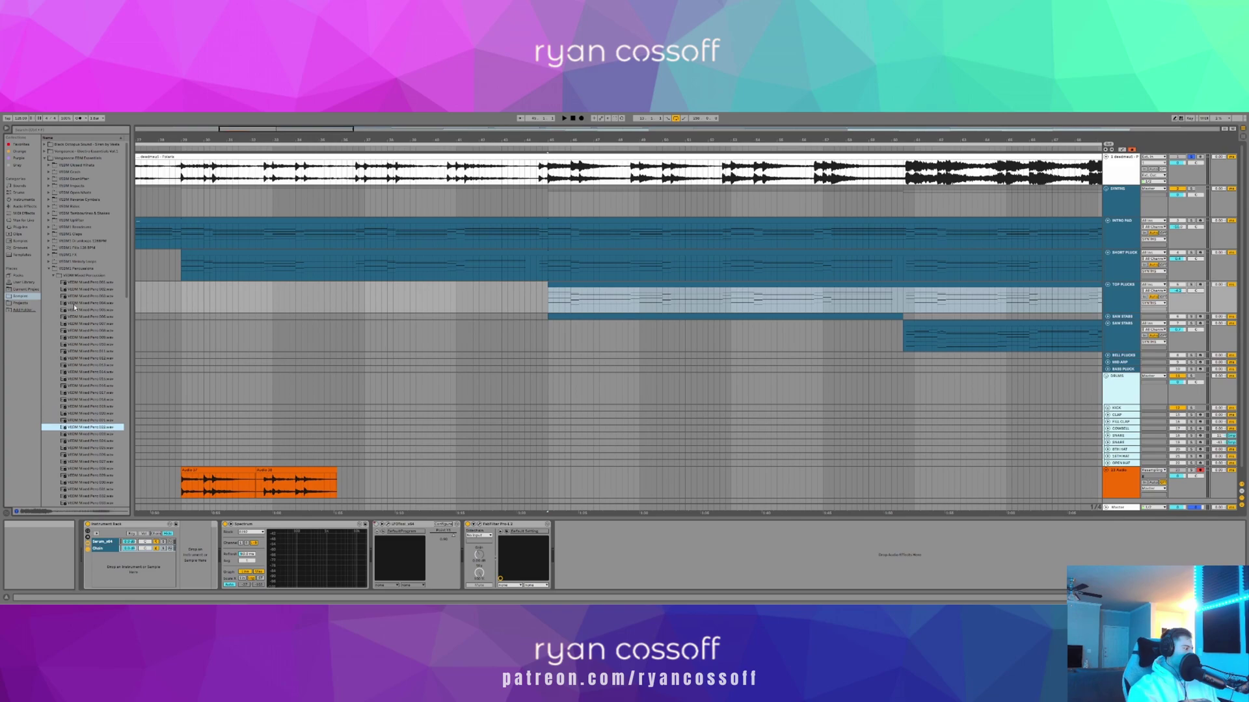
key("Down")
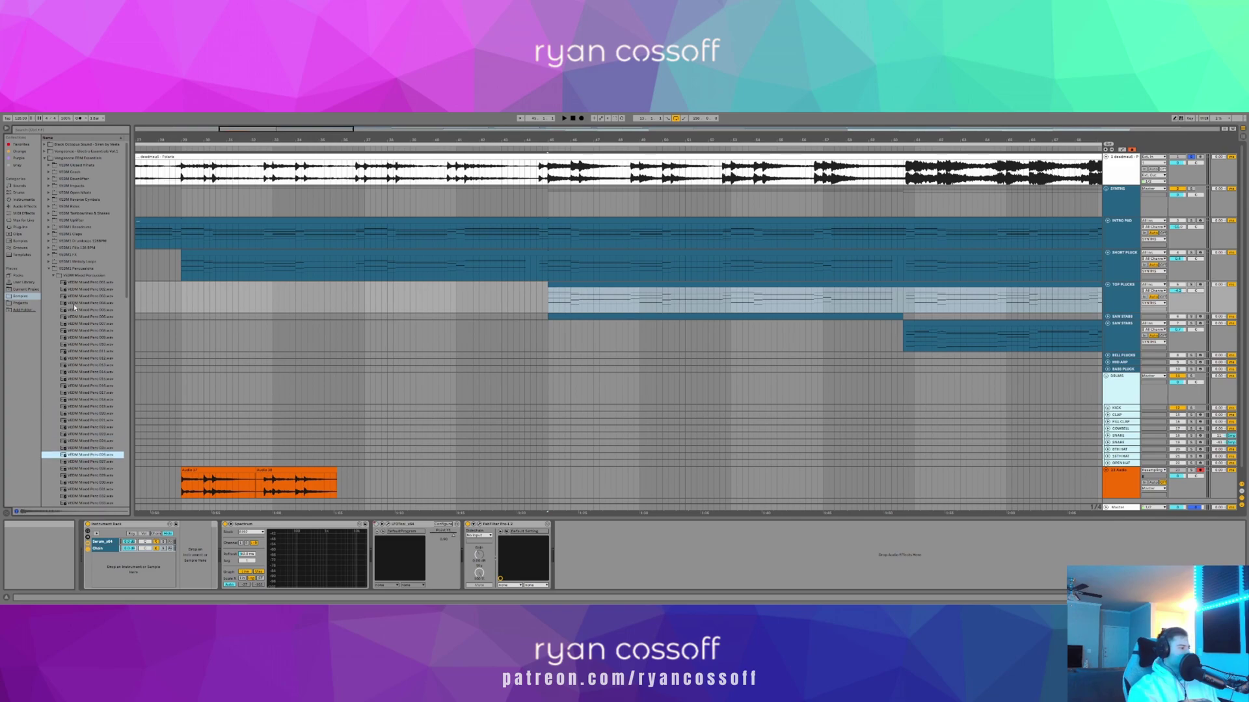
- Compare the last two auditioned percussion samples and load the earlier one onto the rack's empty chain
key("Up")
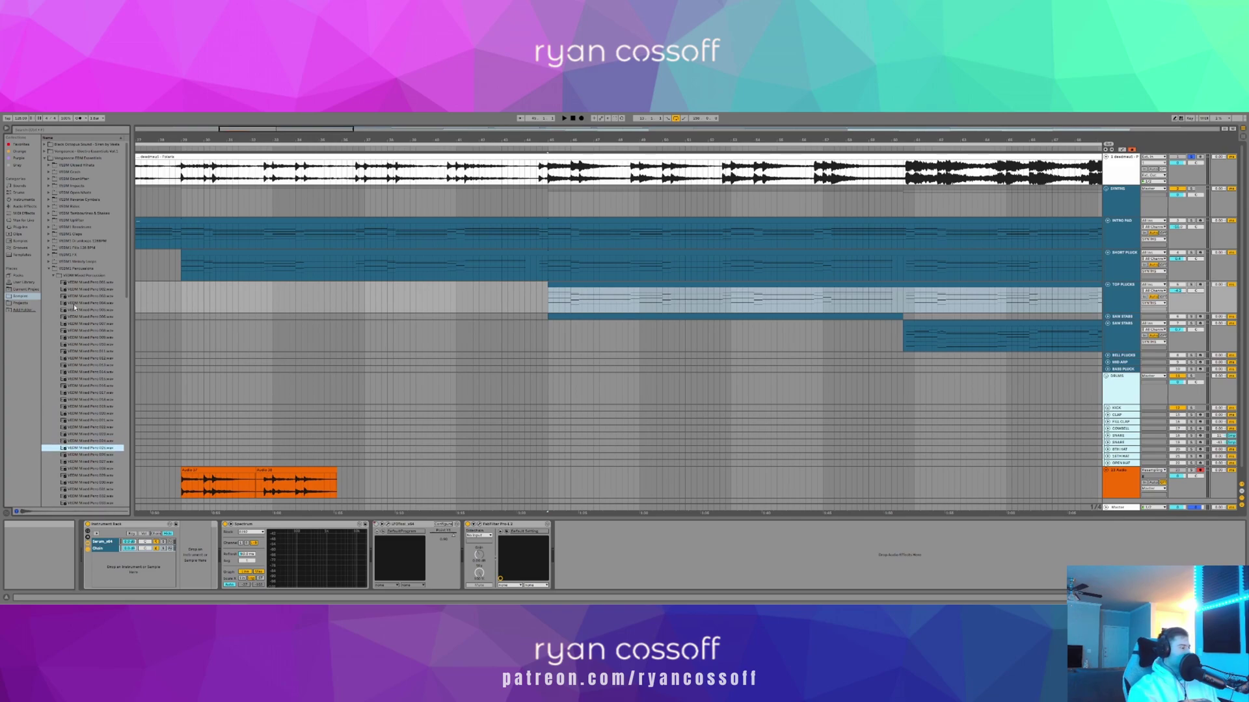
key("Down")
key("Up")
left_click_drag(85, 450, 114, 552)
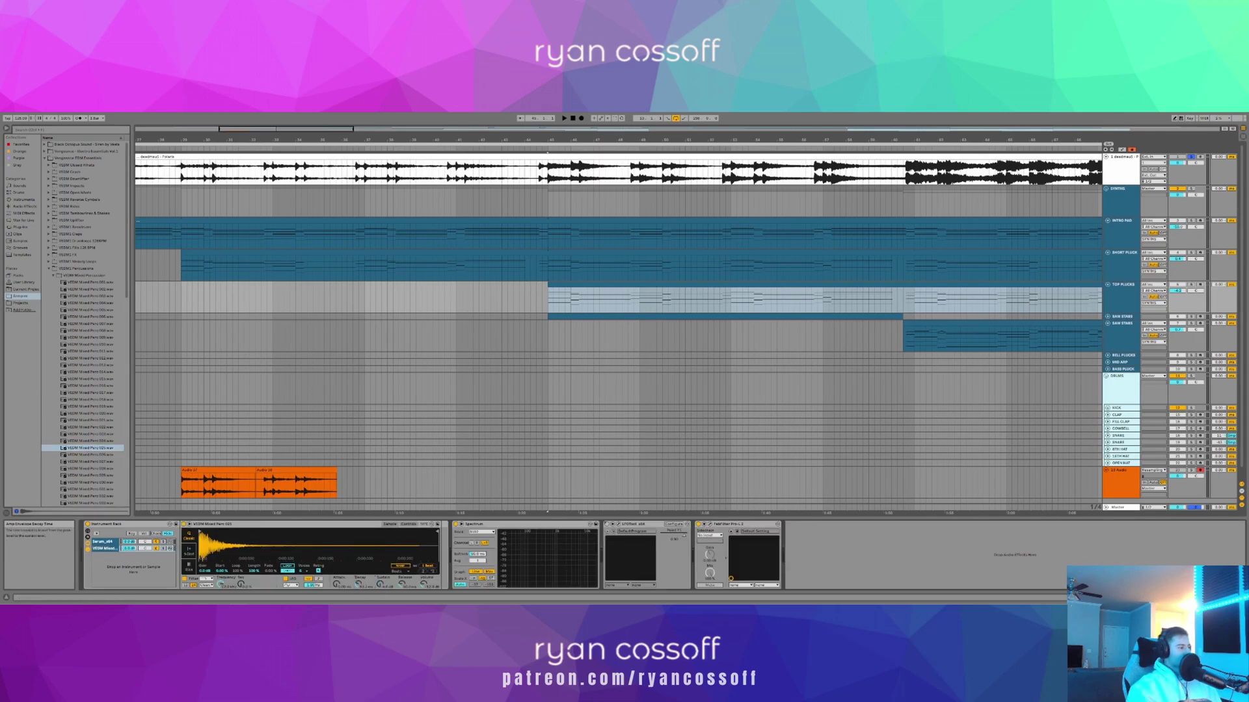
- Solo TOP PLUCKS, mute the rack's Serum chain and play the percussion sample layer on its own
left_click(1191, 285)
key("space")
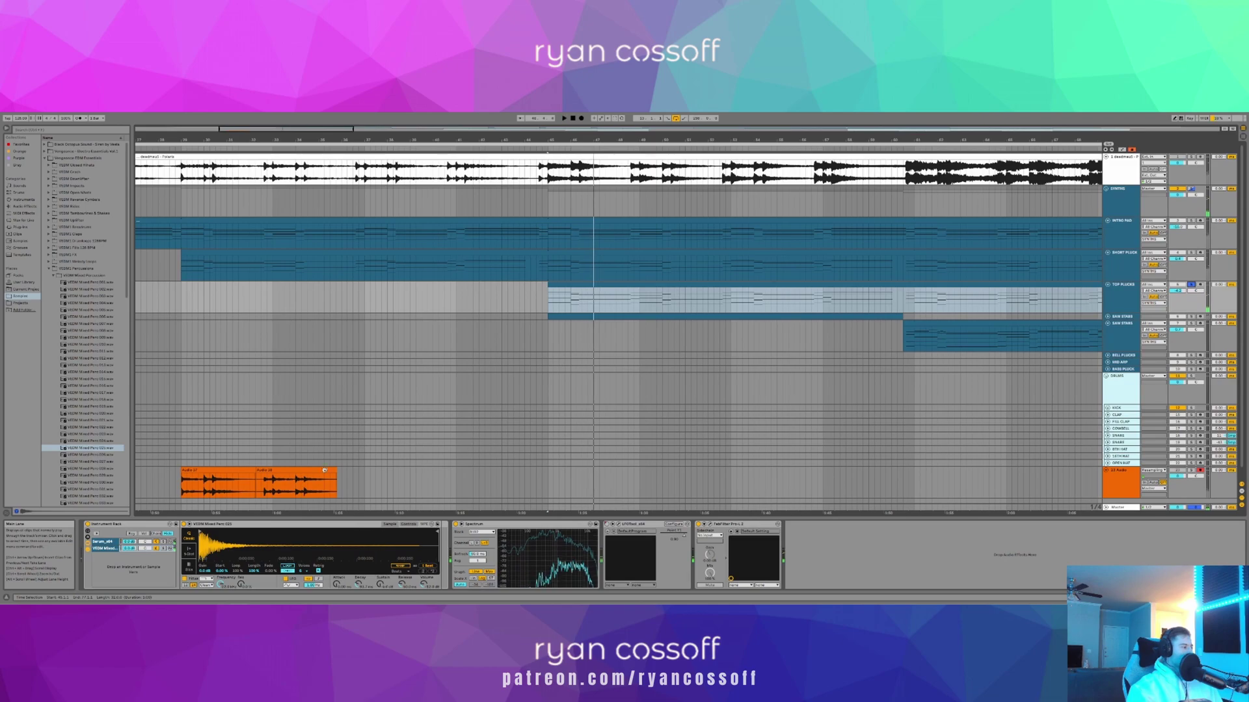
left_click(156, 542)
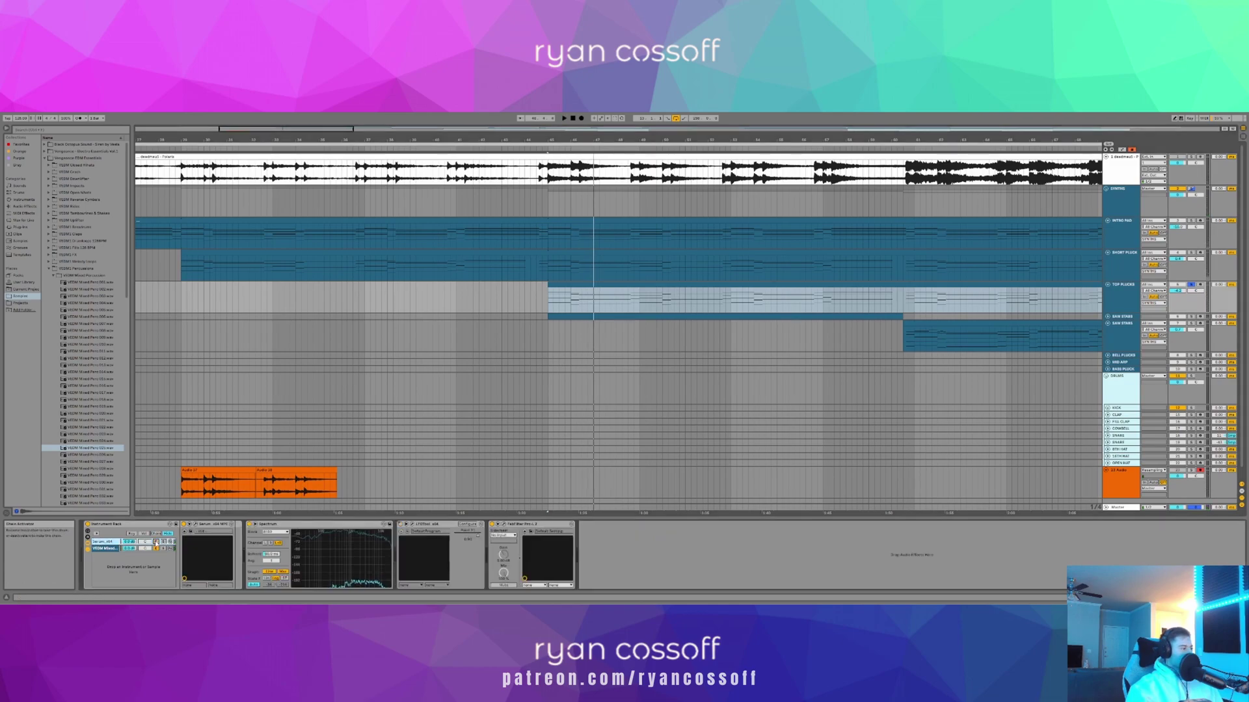
left_click(121, 549)
key("space")
key("space")
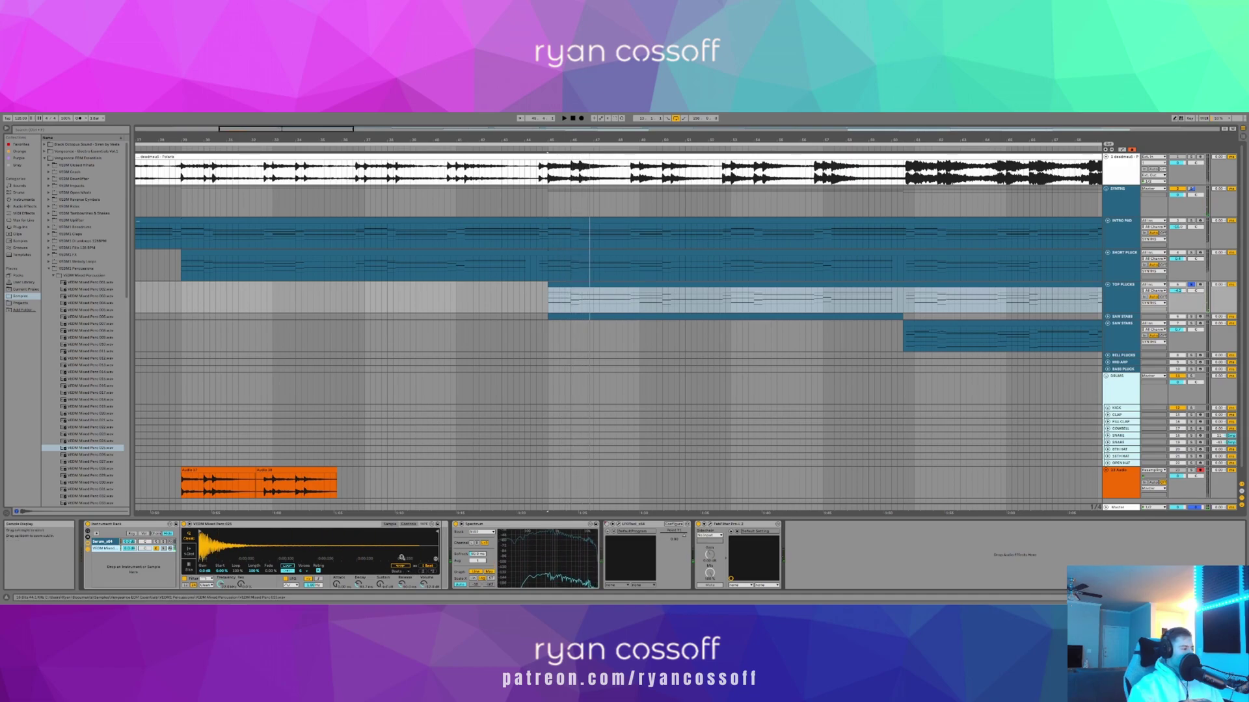
- Adjust the percussion sample's amp envelope decay and reactivate the Serum chain to hear both layers together
left_click_drag(365, 583, 366, 586)
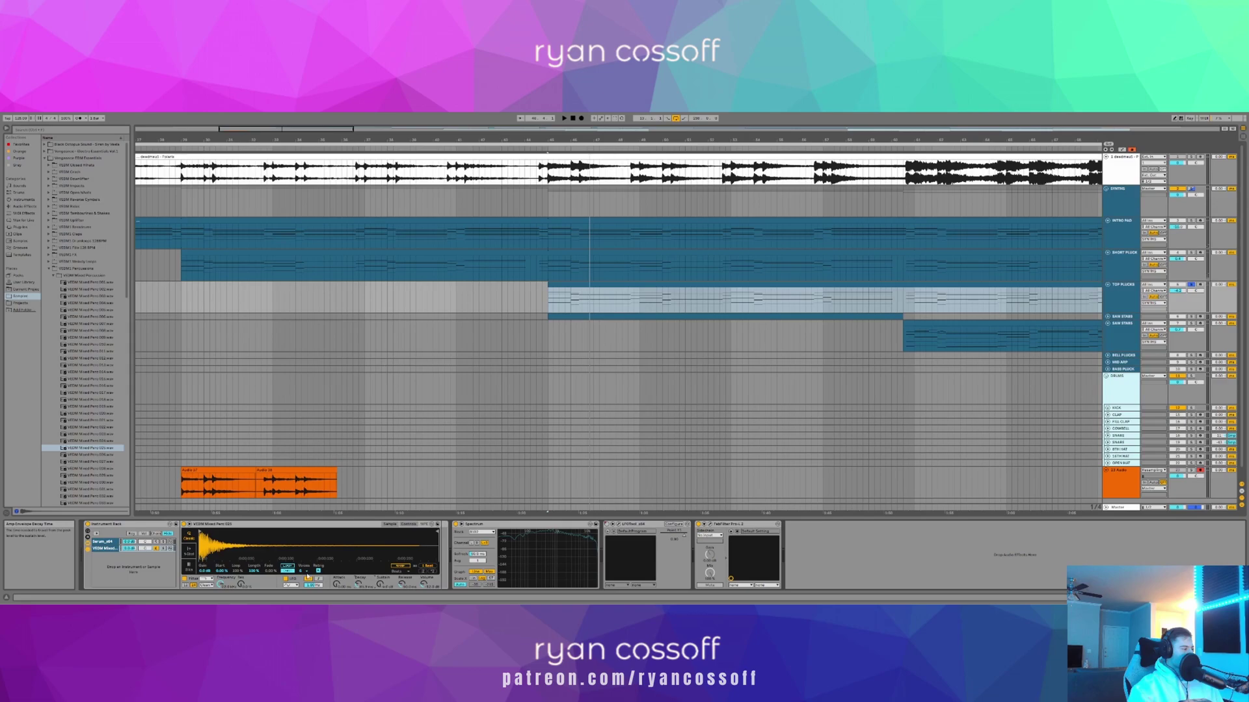
left_click(155, 543)
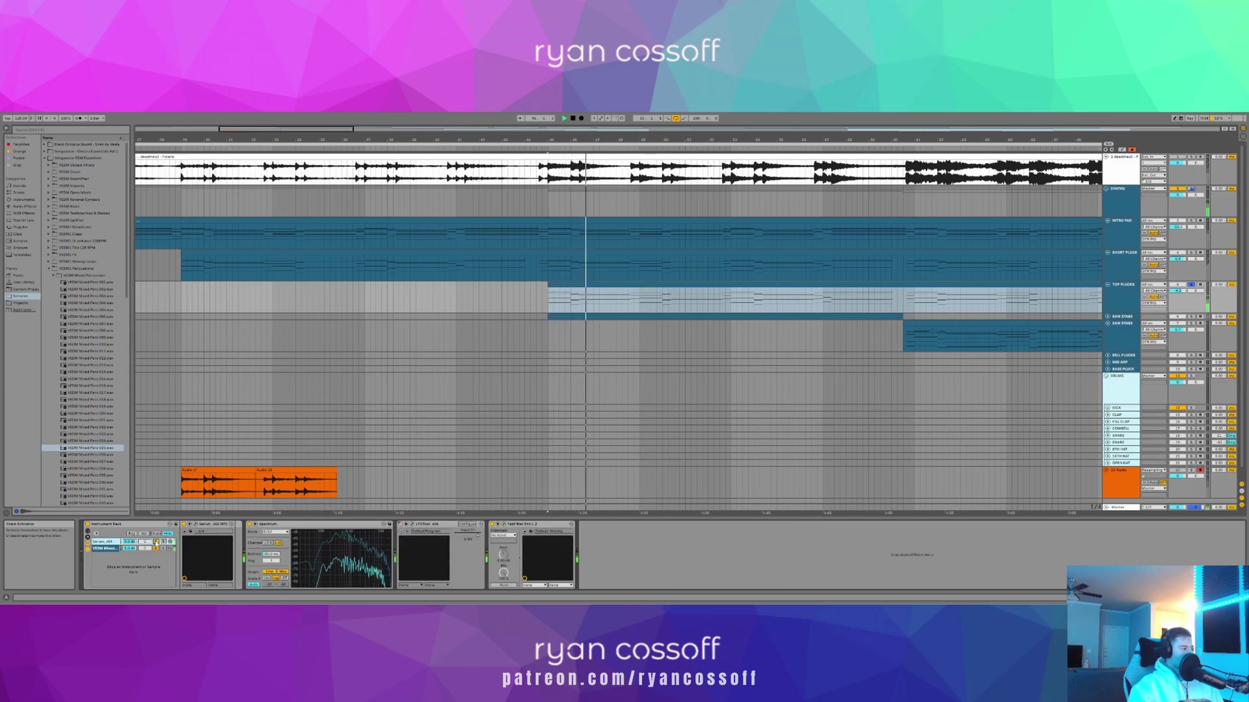
left_click(120, 548)
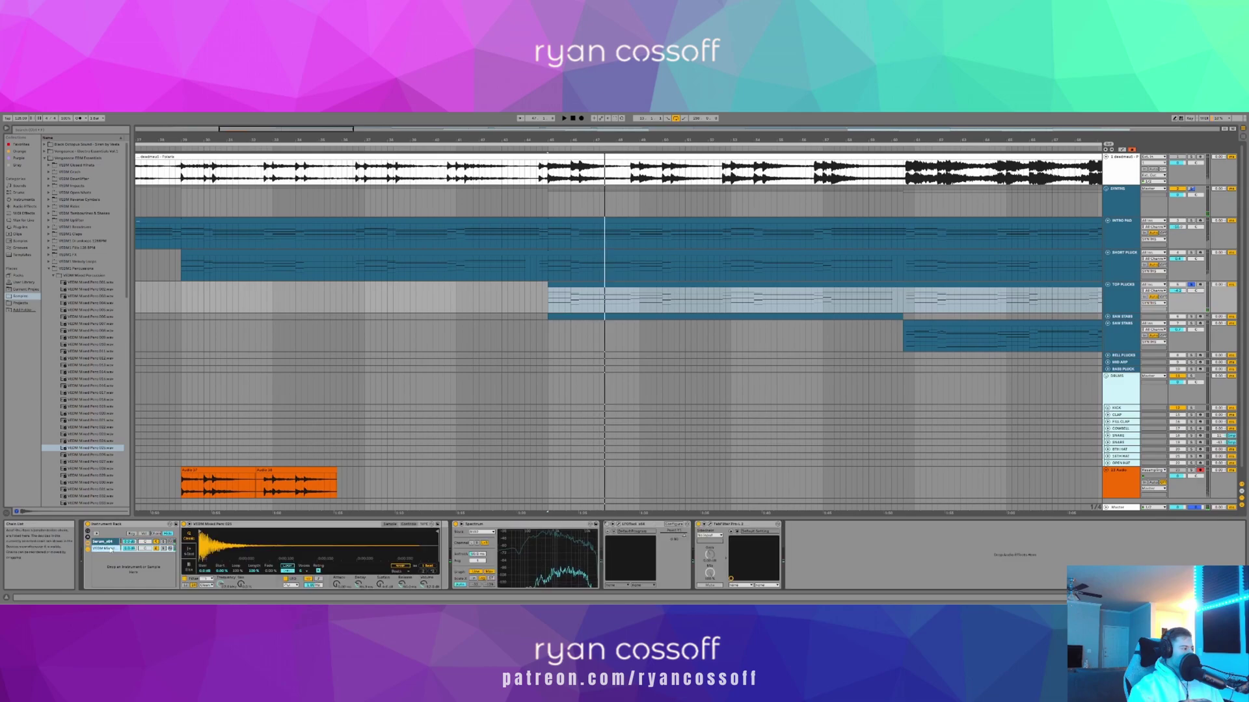
- Open the Serum chain's plugin, examine its FX chain while playing the soloed TOP PLUCKS, and close it
left_click(104, 541)
left_click(185, 532)
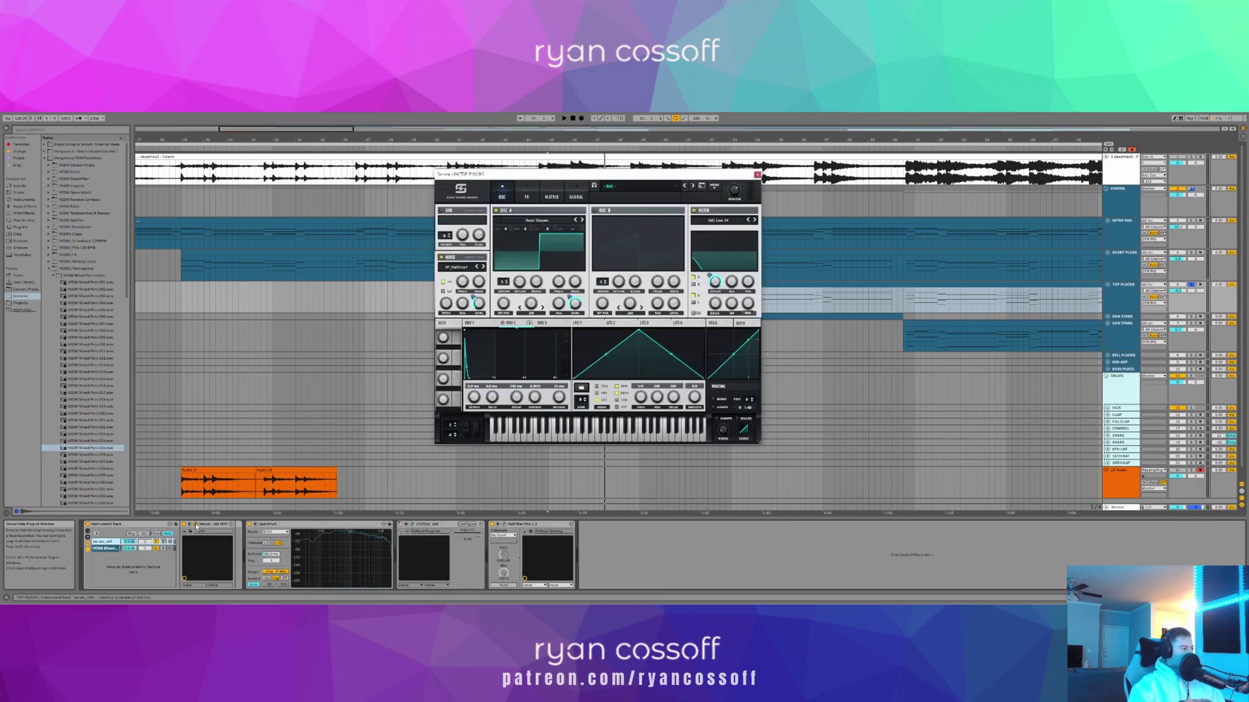
left_click(529, 197)
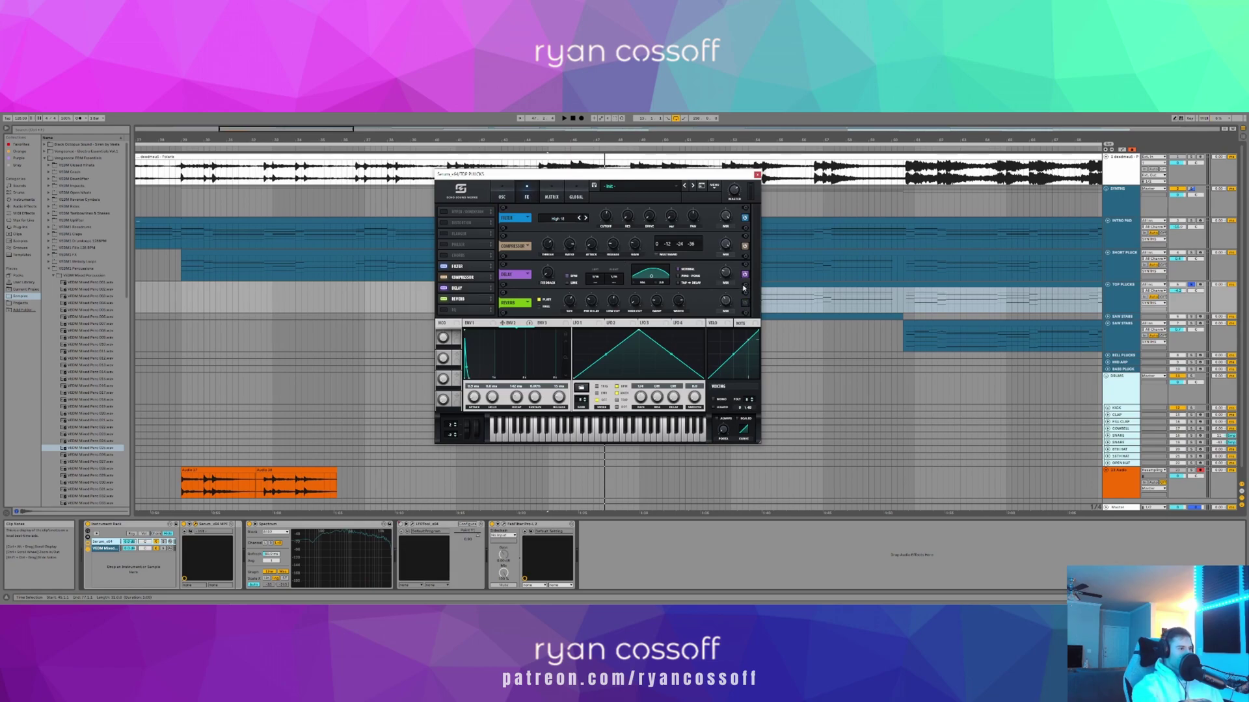
key("space")
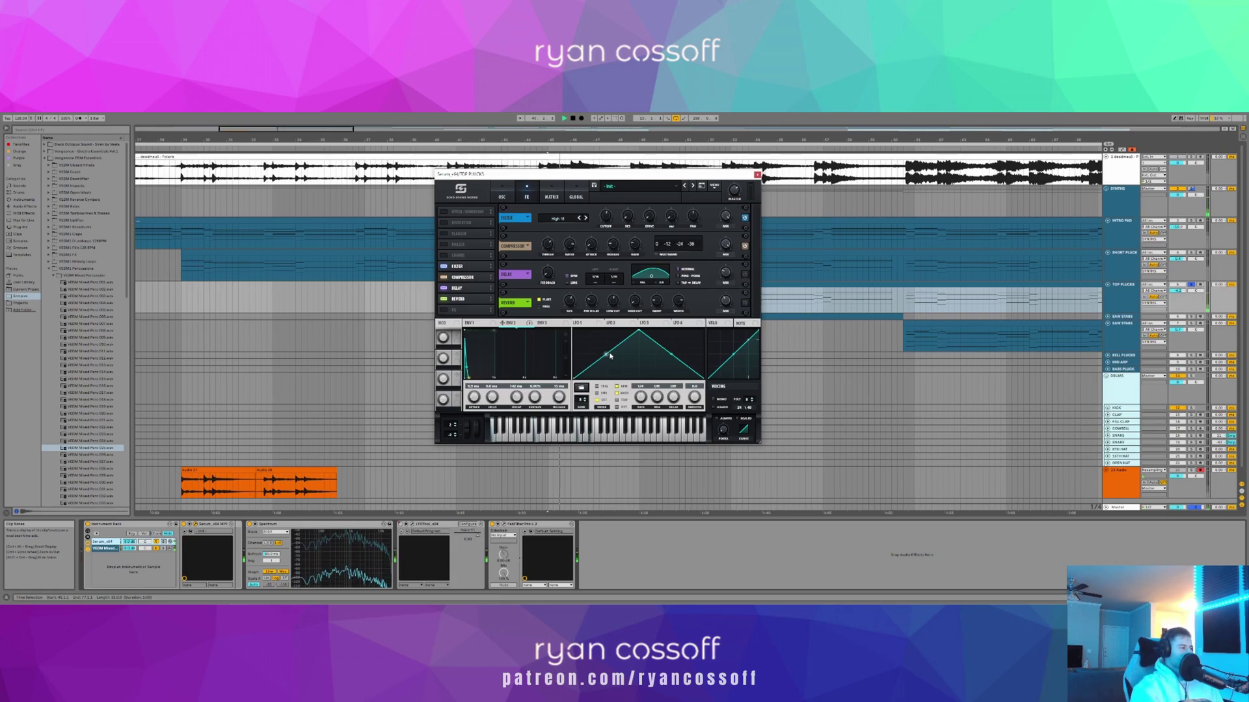
left_click(757, 174)
key("space")
- Unsolo and fold the TOP PLUCKS track, and play the full synth mix from just before its clip
left_click(1191, 284)
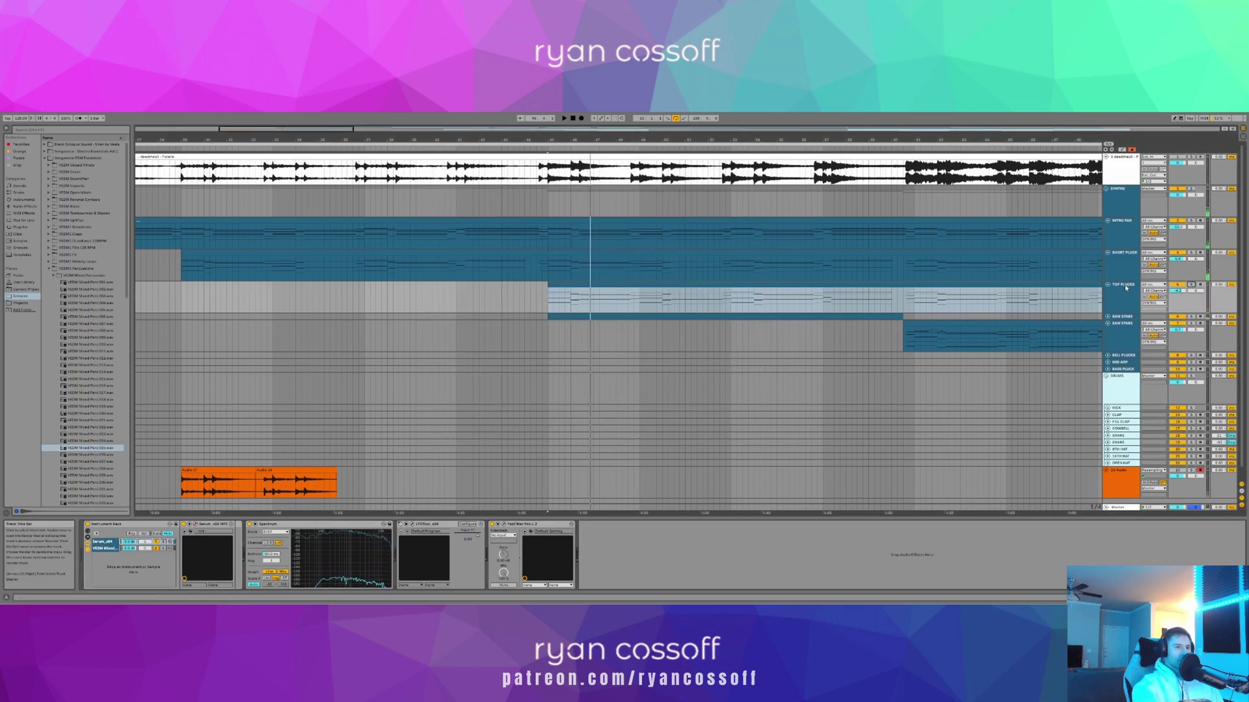
left_click(1108, 284)
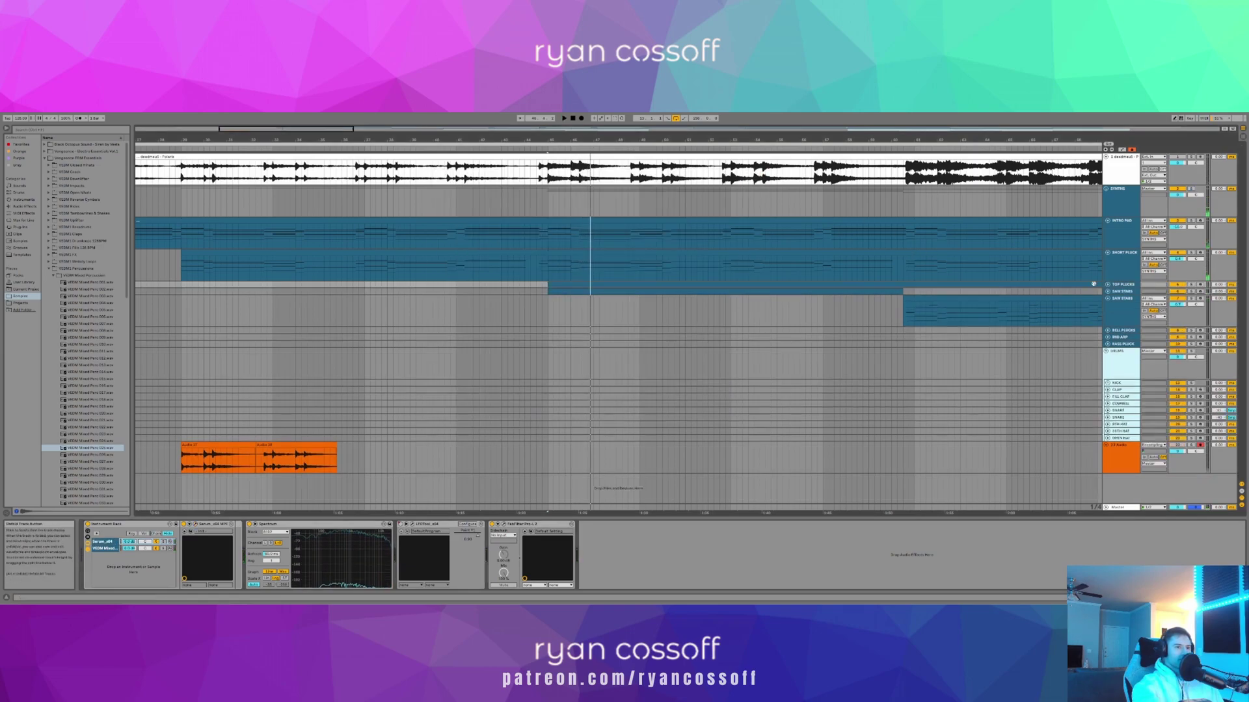
left_click(519, 317)
key("space")
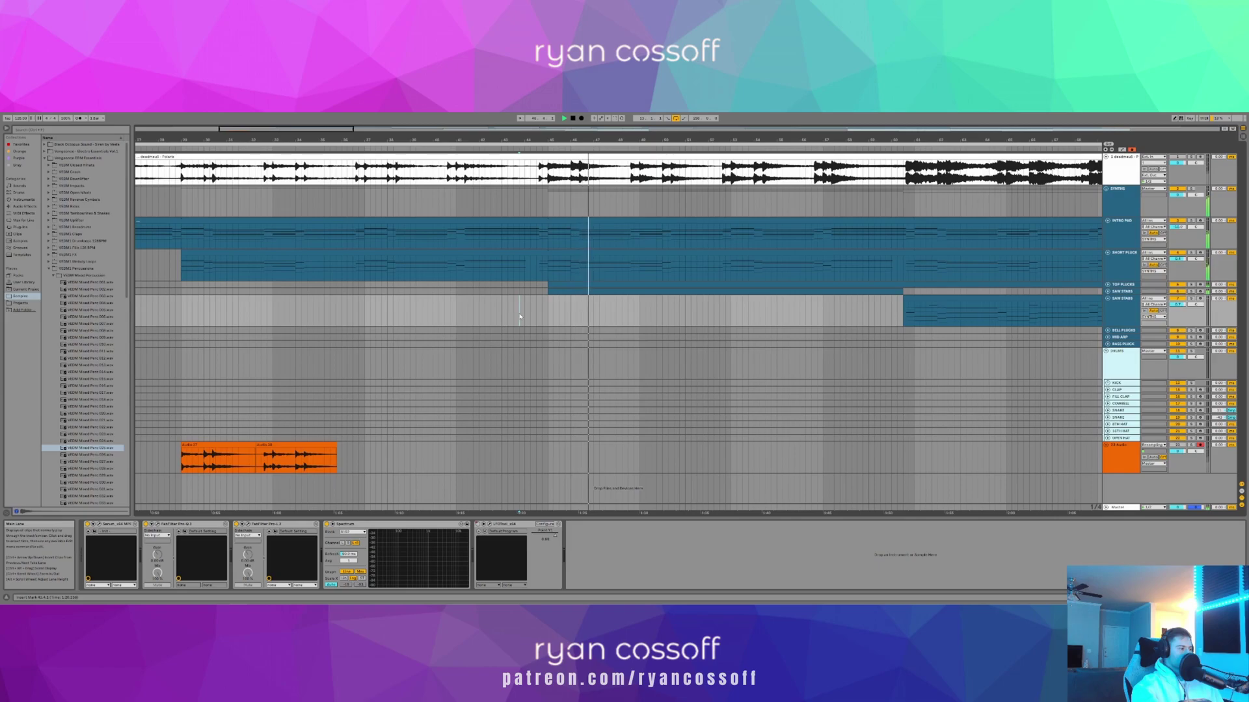
- Play from the TOP PLUCKS clip start with Serum open, examine the Env 2 modulation of the noise level, and close the plugin
left_click(551, 284)
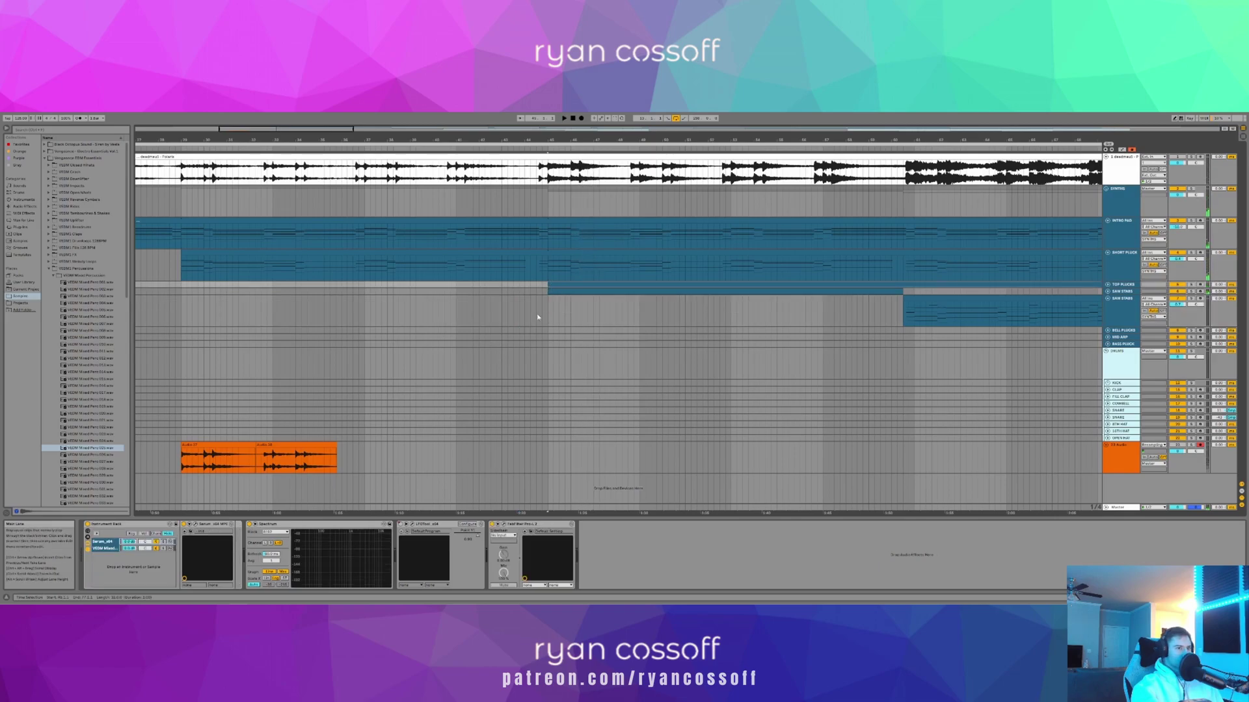
left_click(103, 541)
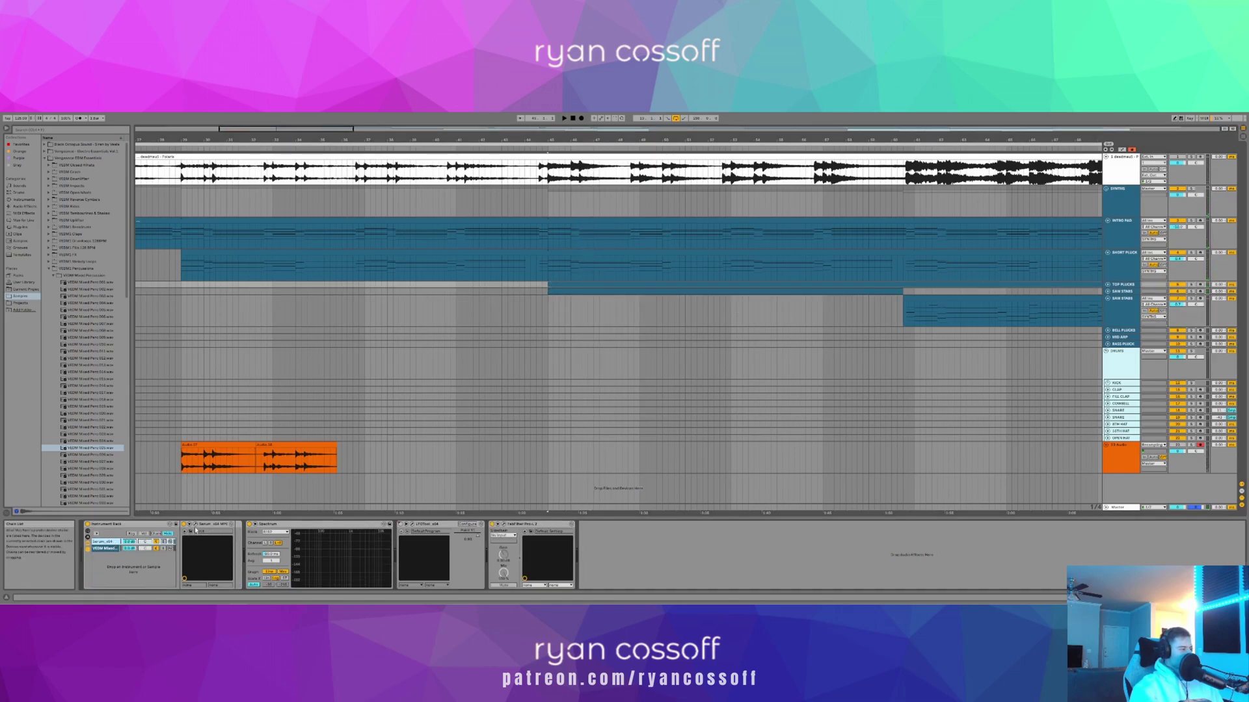
left_click(195, 524)
mouse_move(473, 296)
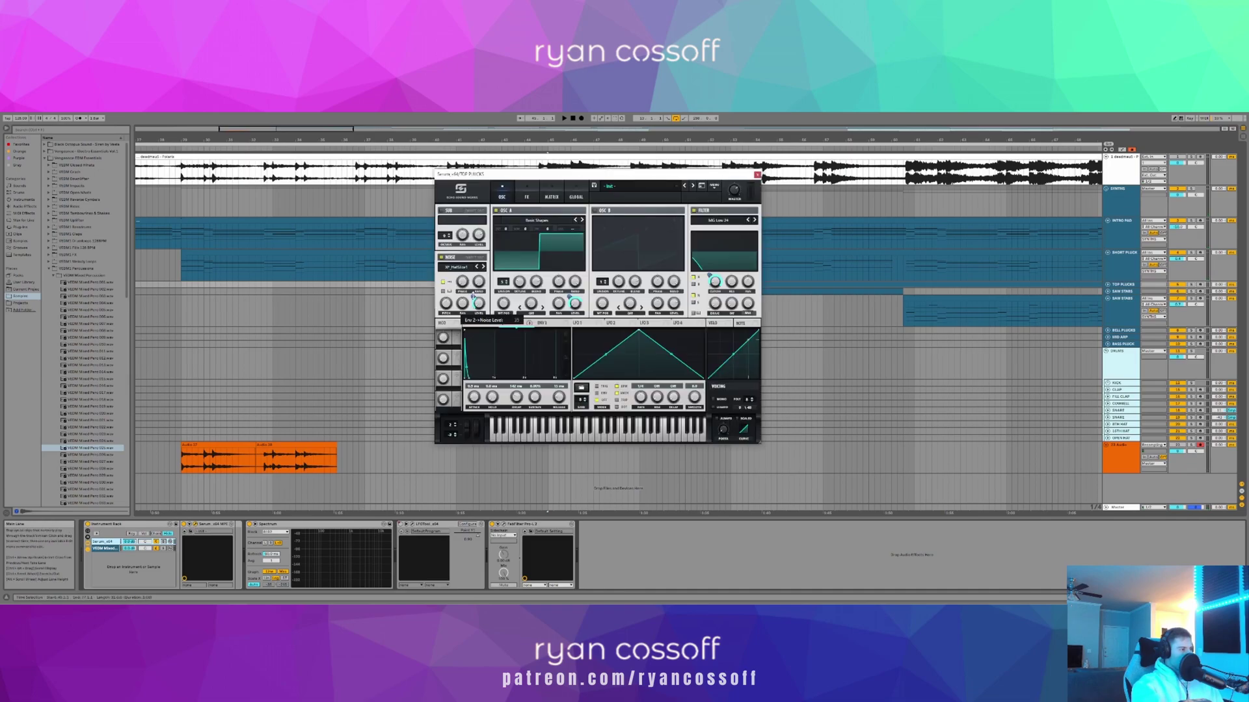
key("space")
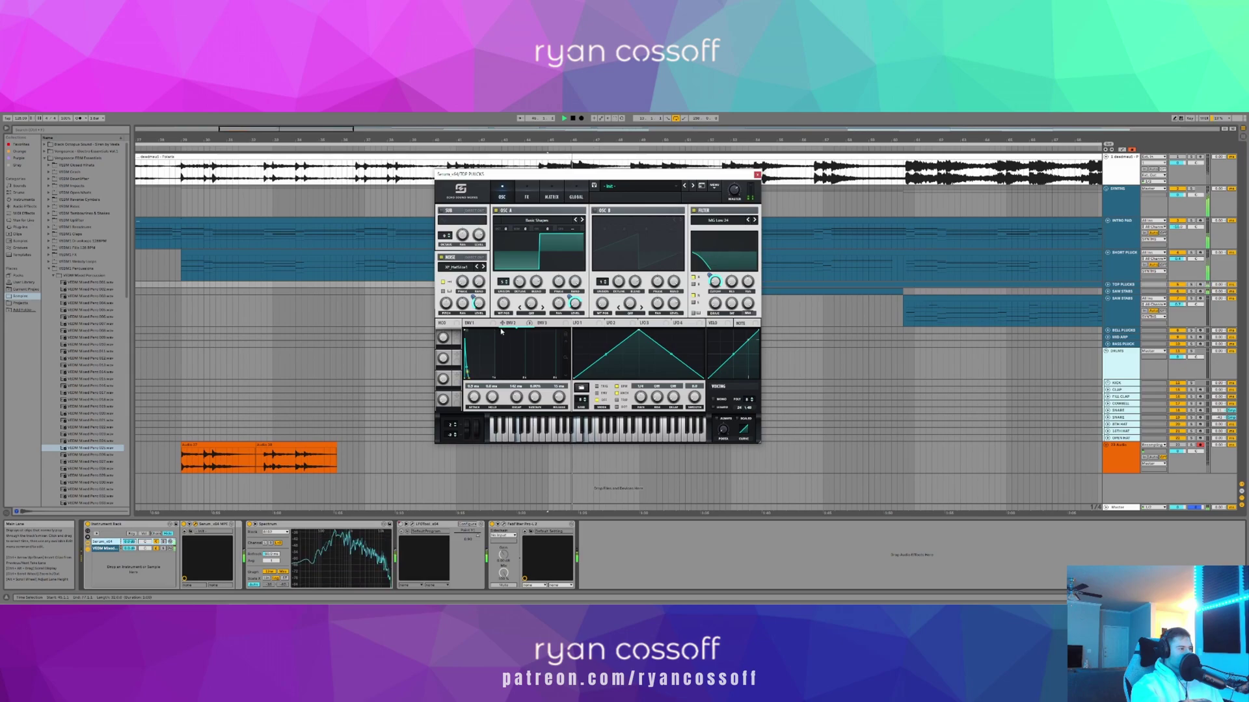
key("space")
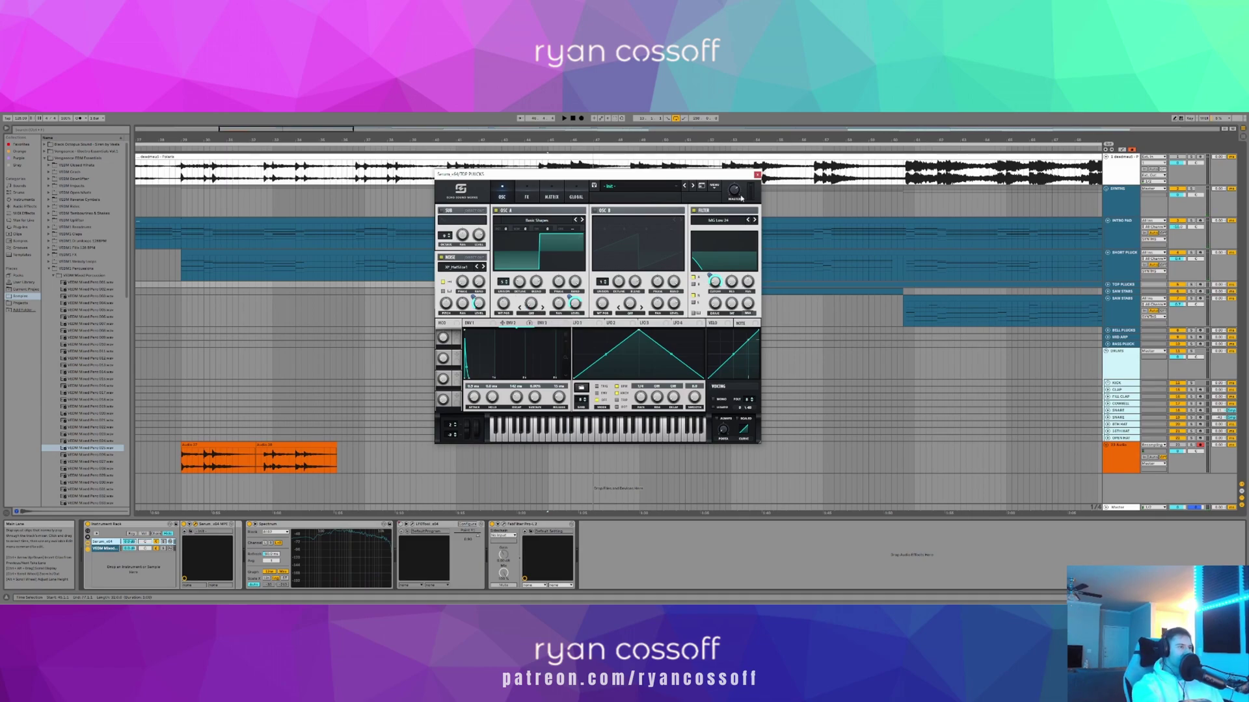
left_click(757, 175)
- Compare the opening of the TOP PLUCKS section with the soloed deadmau5 reference, then with the reference unsoloed
key("space")
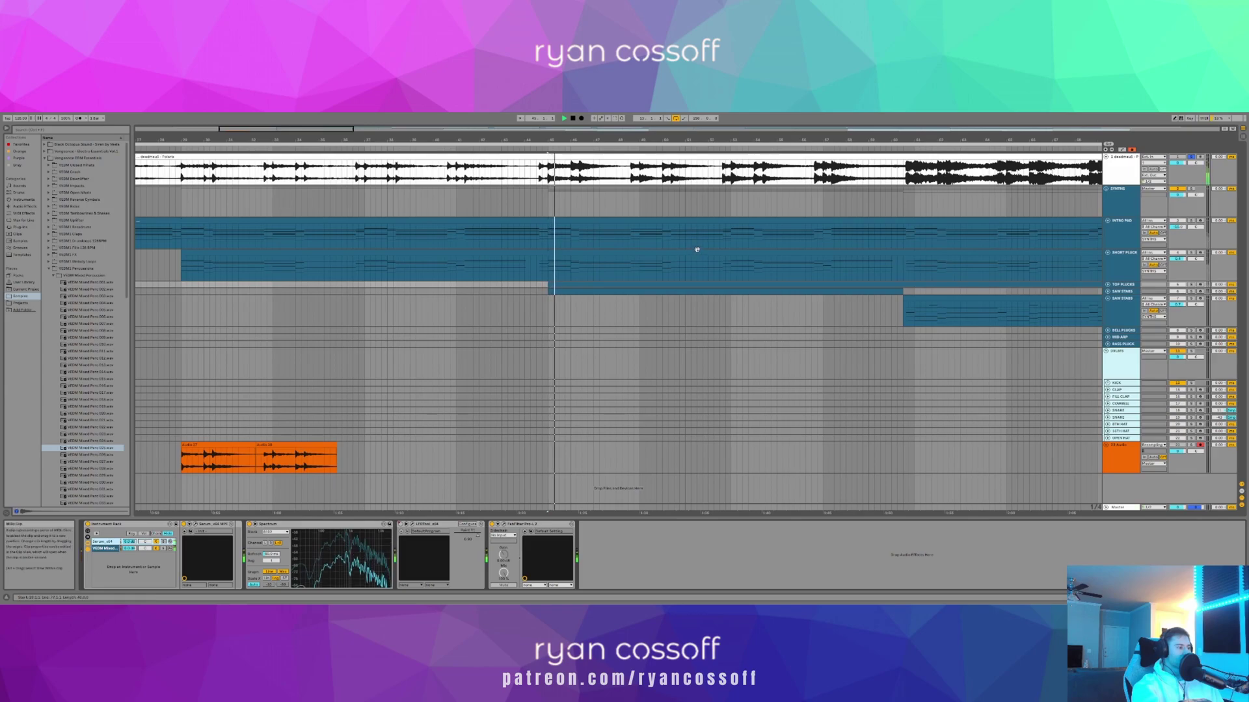
key("space")
key("s")
key("space")
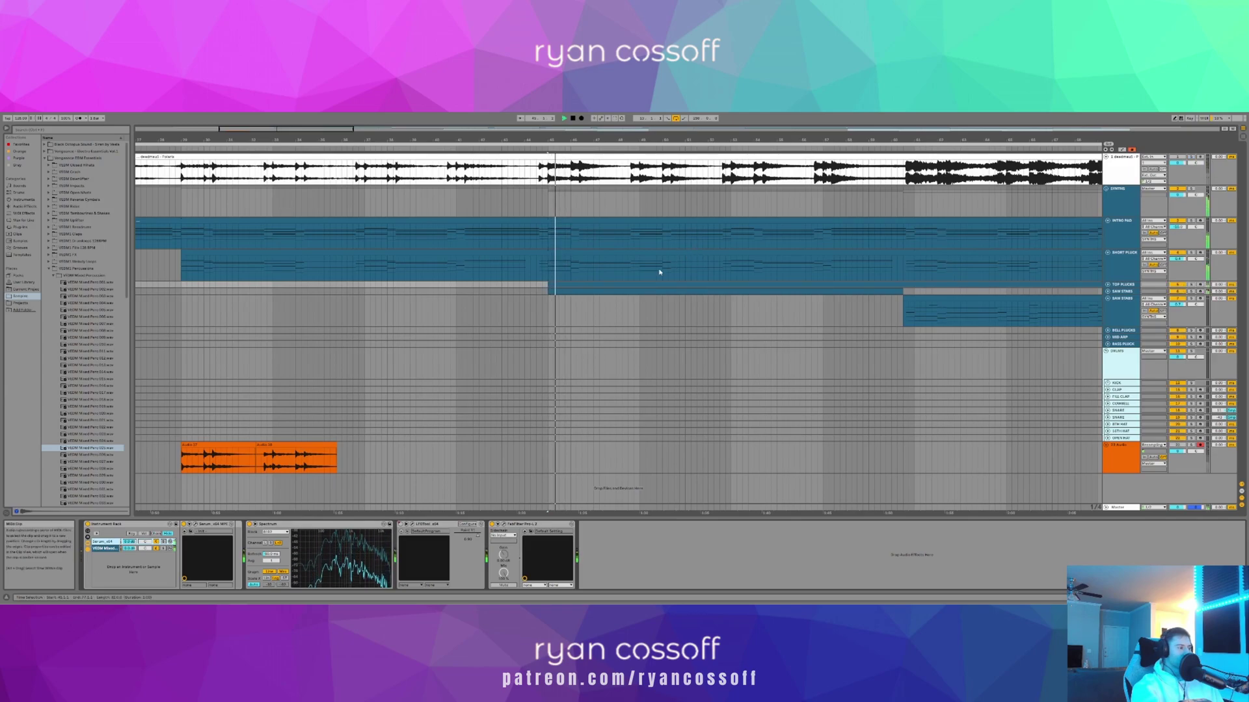
- Add Hybrid Reverb to the TOP PLUCKS device chain directly after the instrument rack and play the section
left_click(105, 548)
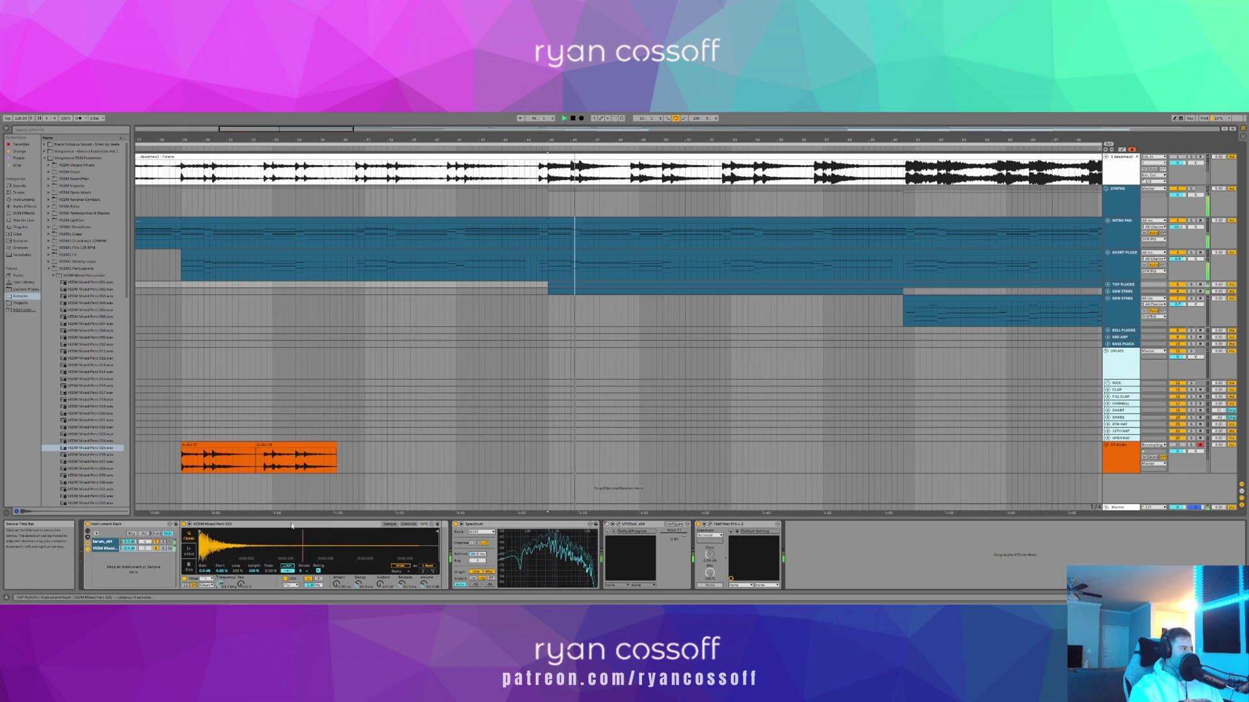
left_click(47, 268)
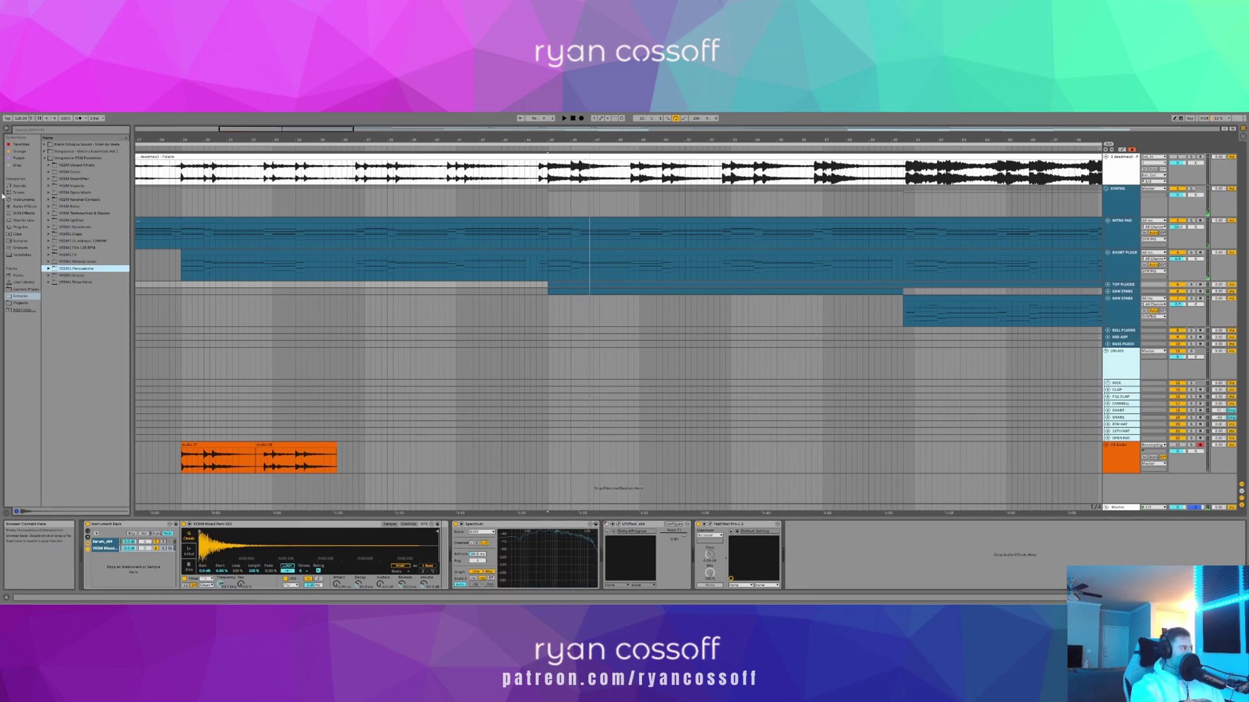
left_click(24, 207)
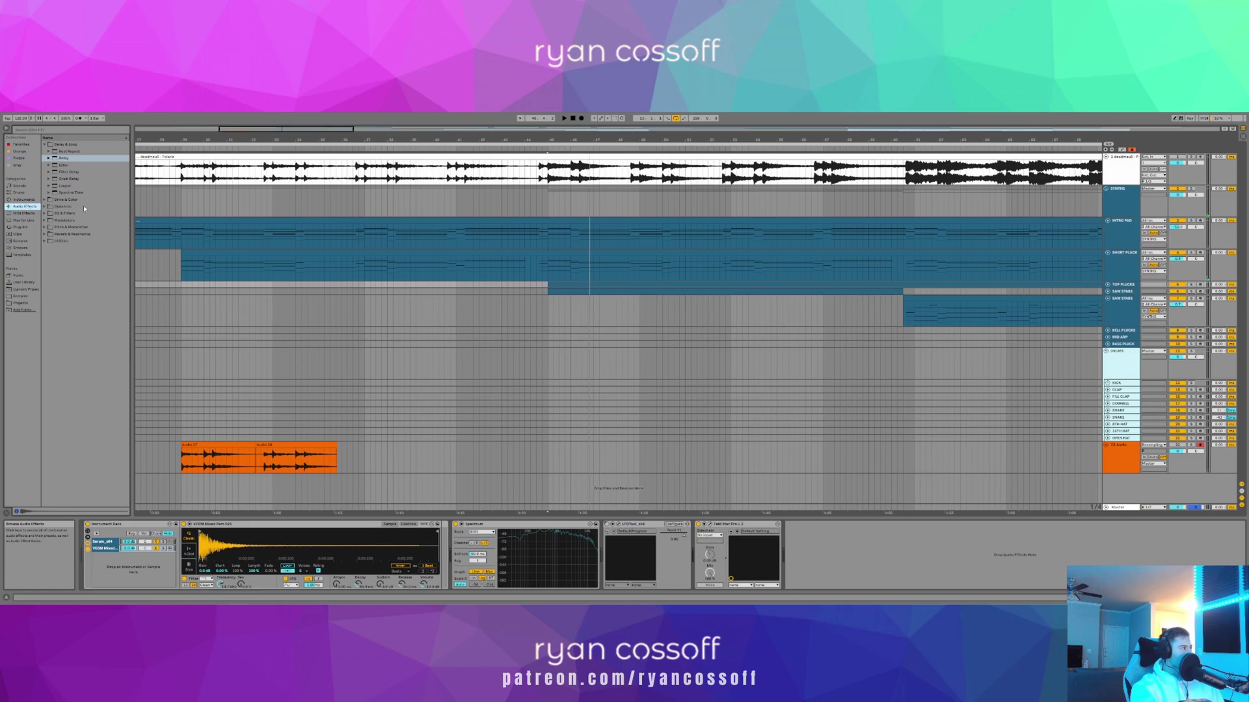
left_click(47, 235)
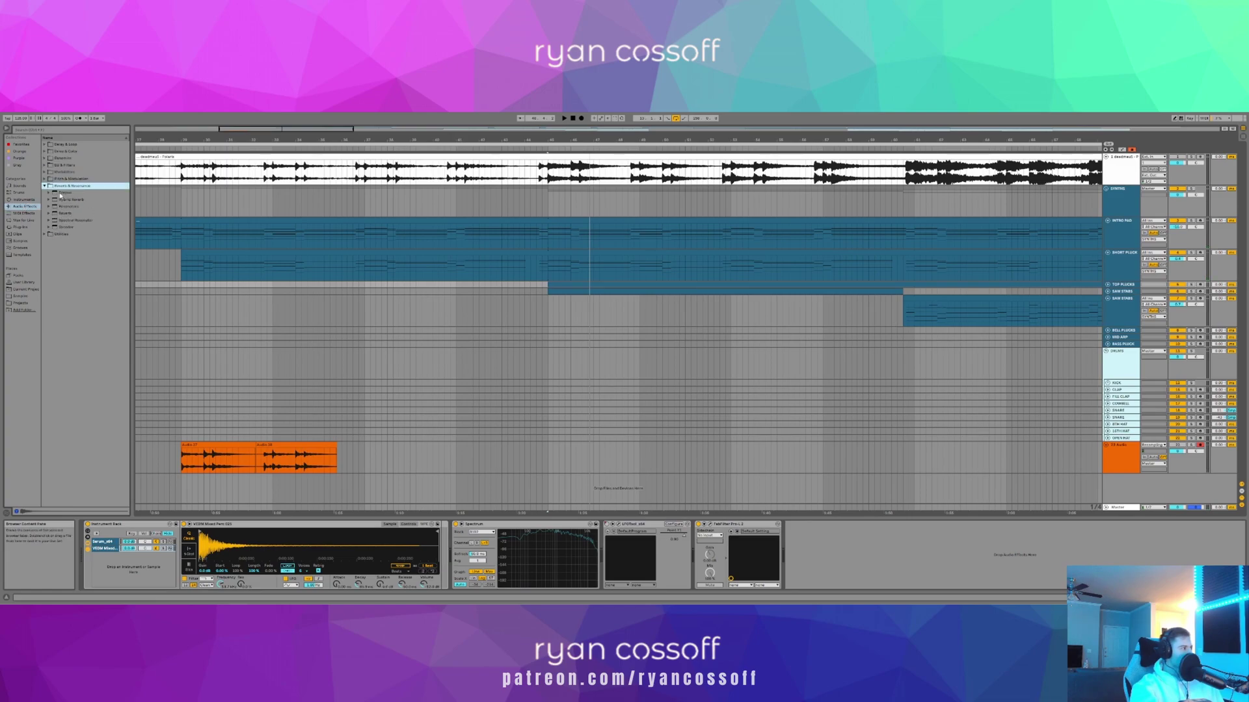
left_click_drag(66, 200, 84, 205)
left_click_drag(430, 536, 453, 550)
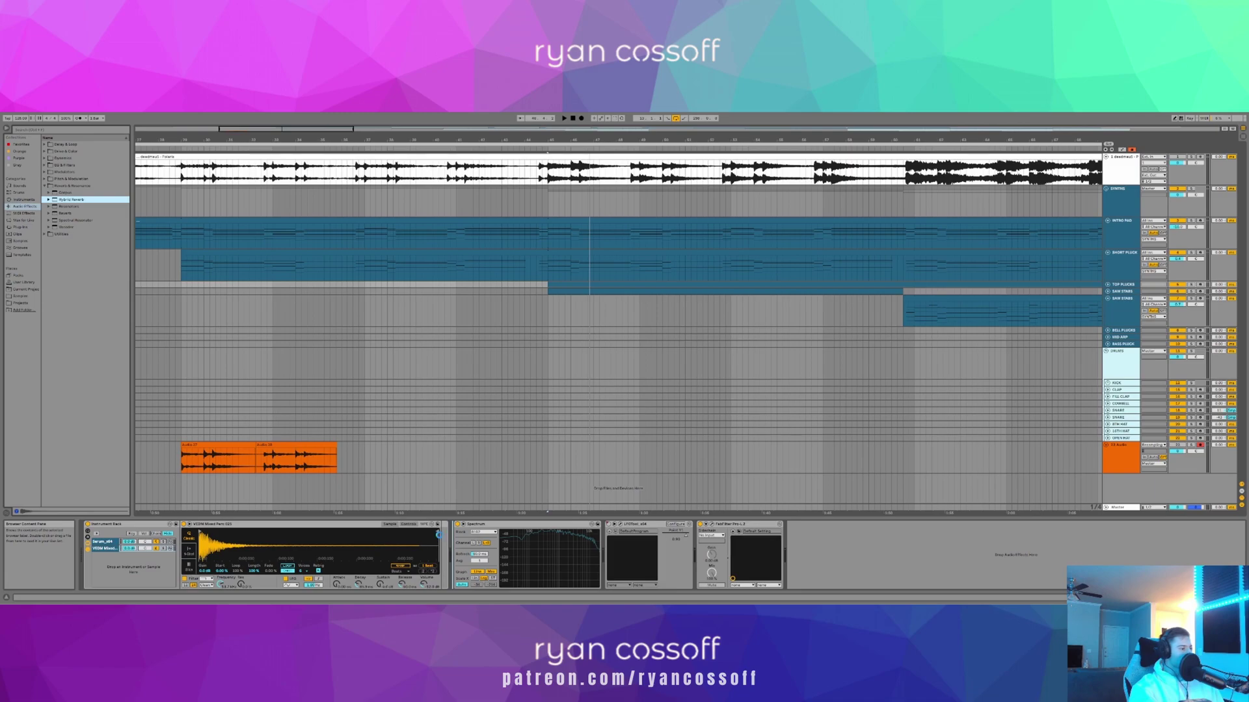
left_click_drag(472, 496, 459, 552)
key("space")
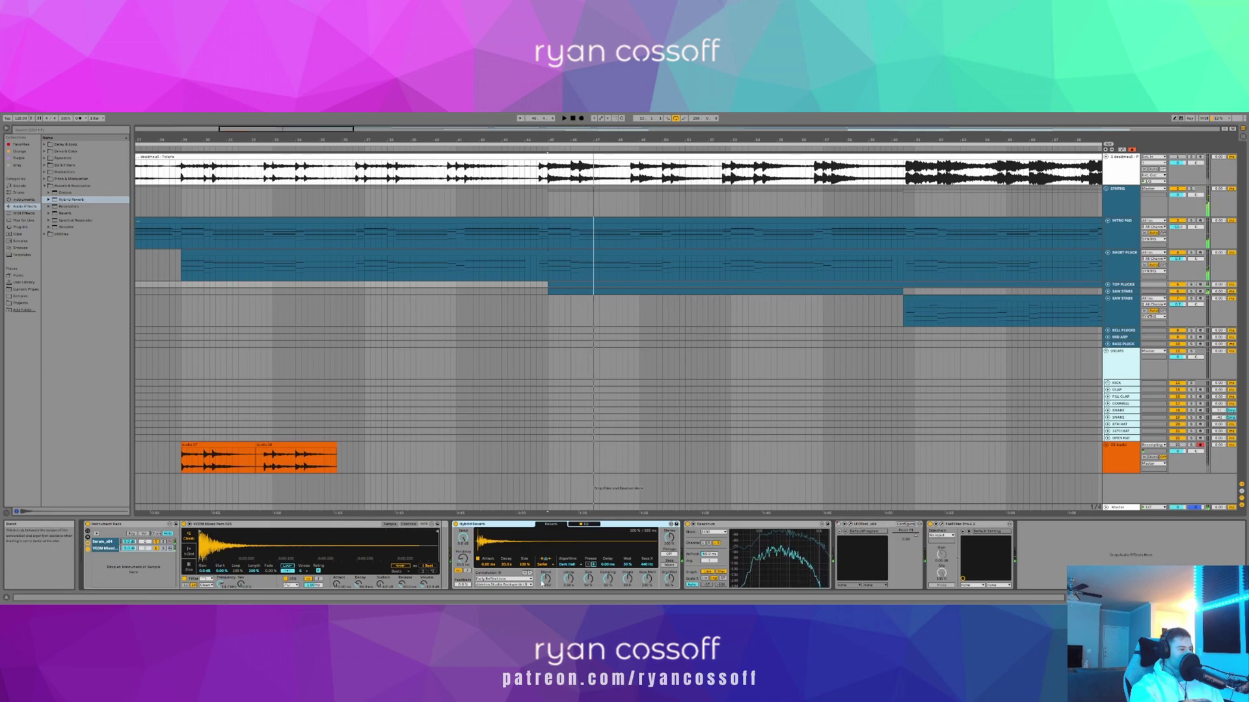
- Adjust the Hybrid Reverb's decay and raise the low-cut frequency in its EQ while replaying the section
left_click_drag(567, 581, 568, 584)
key("space")
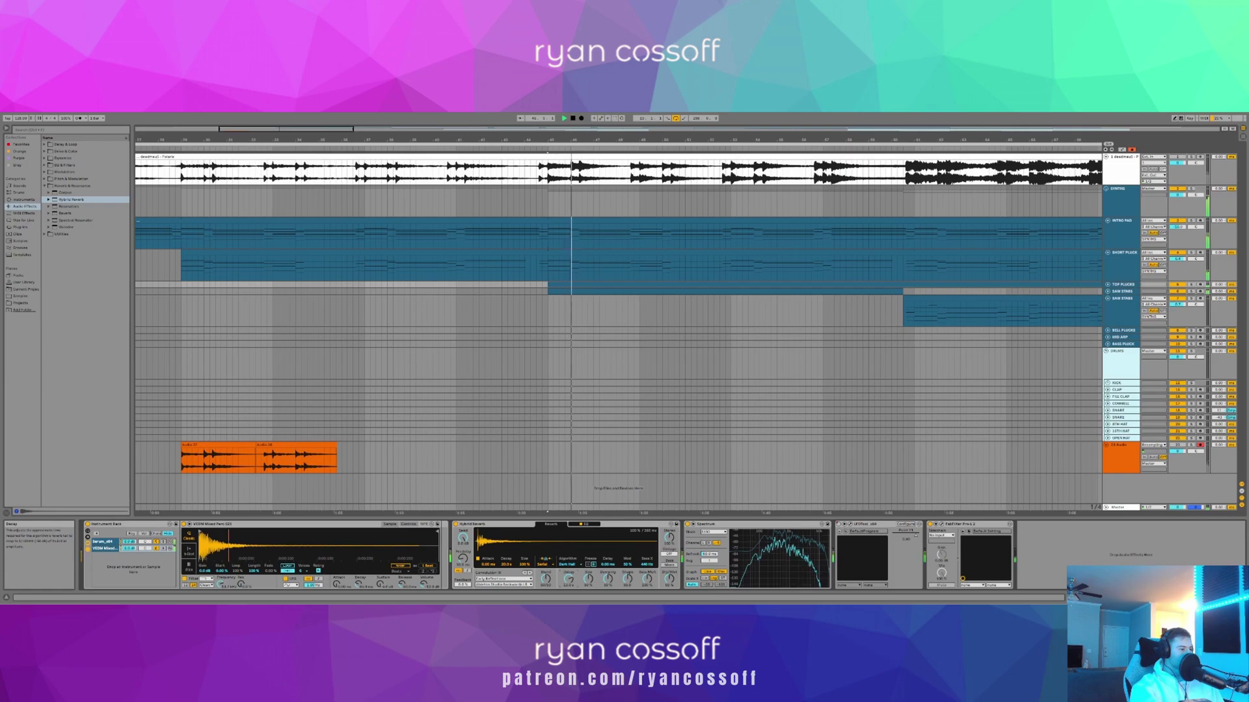
left_click(584, 524)
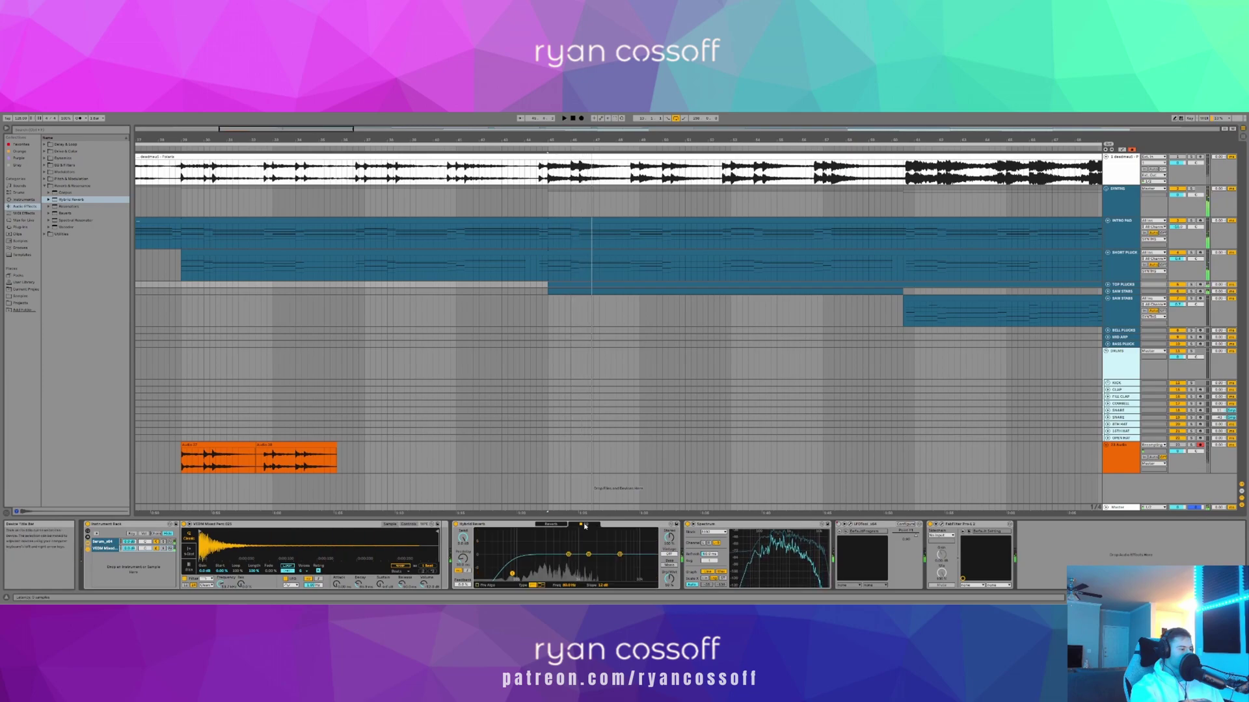
left_click_drag(512, 573, 550, 579)
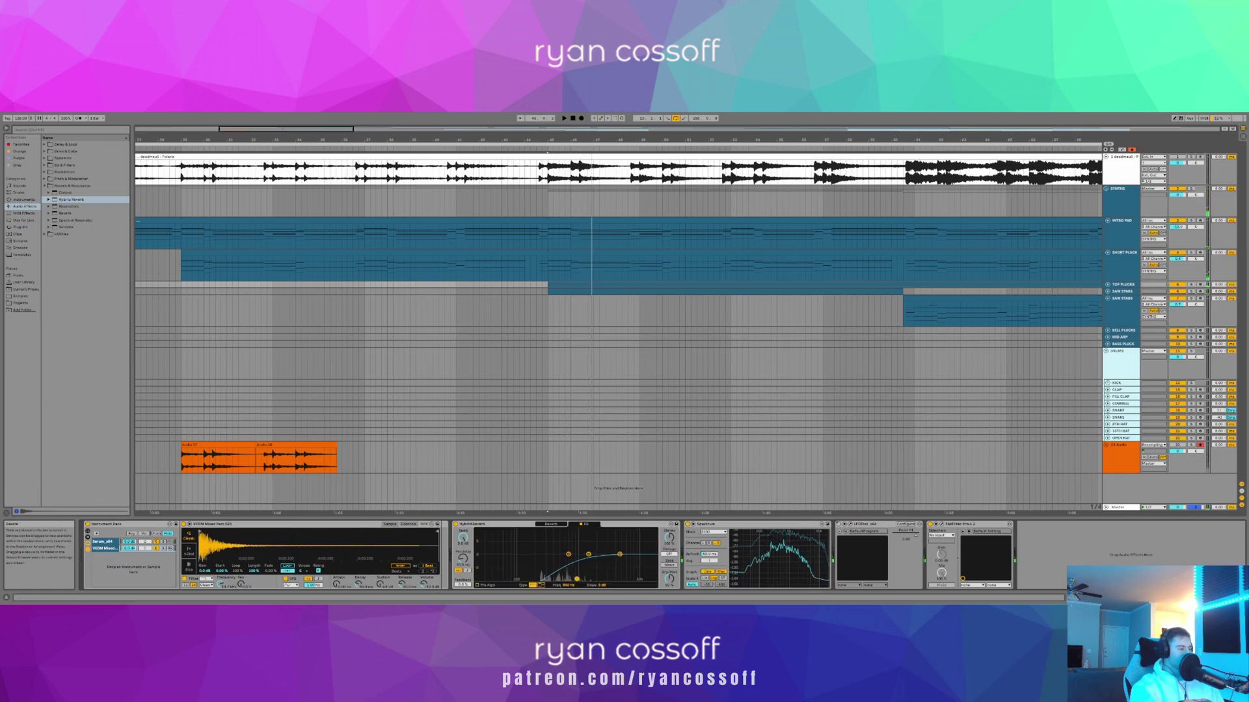
key("space")
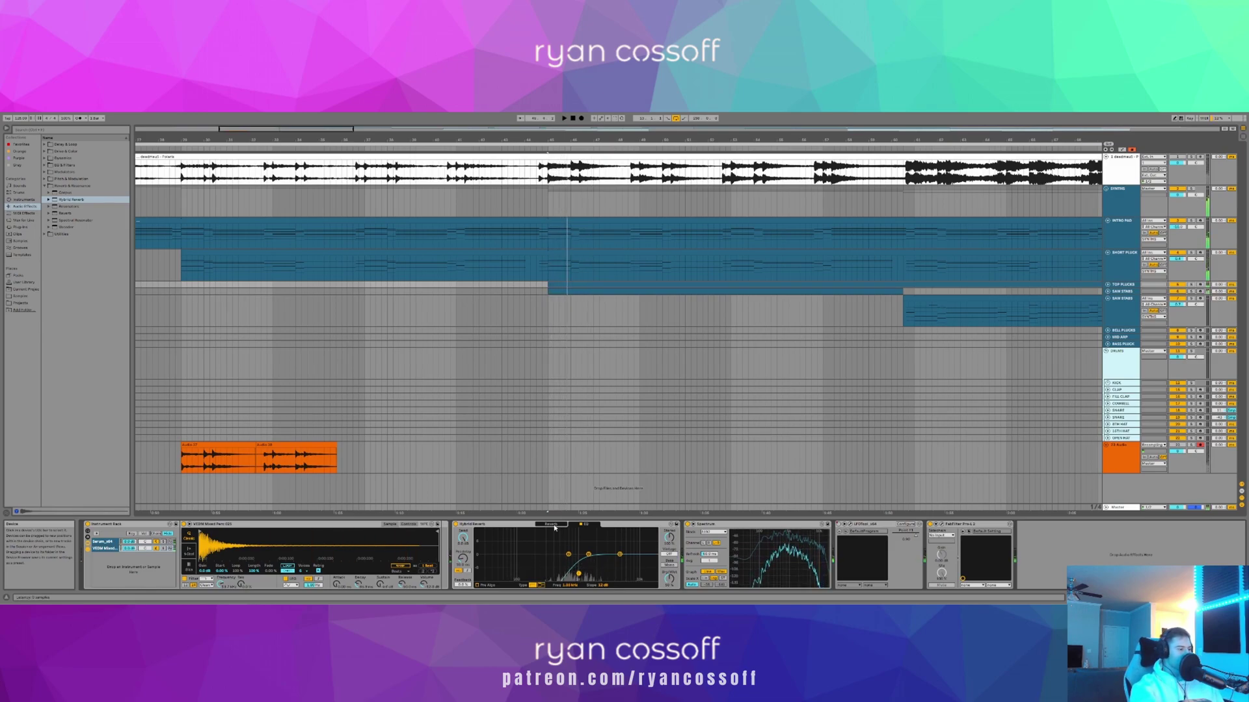
- Return to the Hybrid Reverb's main settings and lower its Dry/Wet amount during playback
left_click(552, 525)
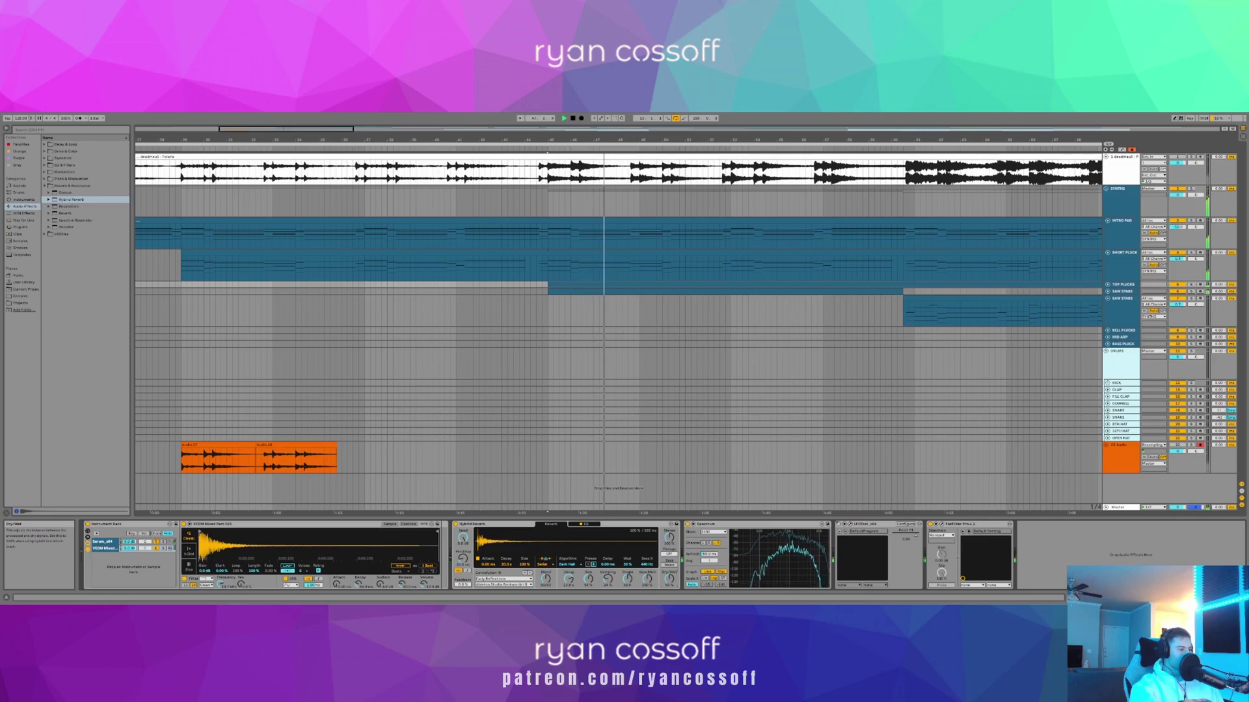
left_click_drag(670, 538, 663, 554)
key("space")
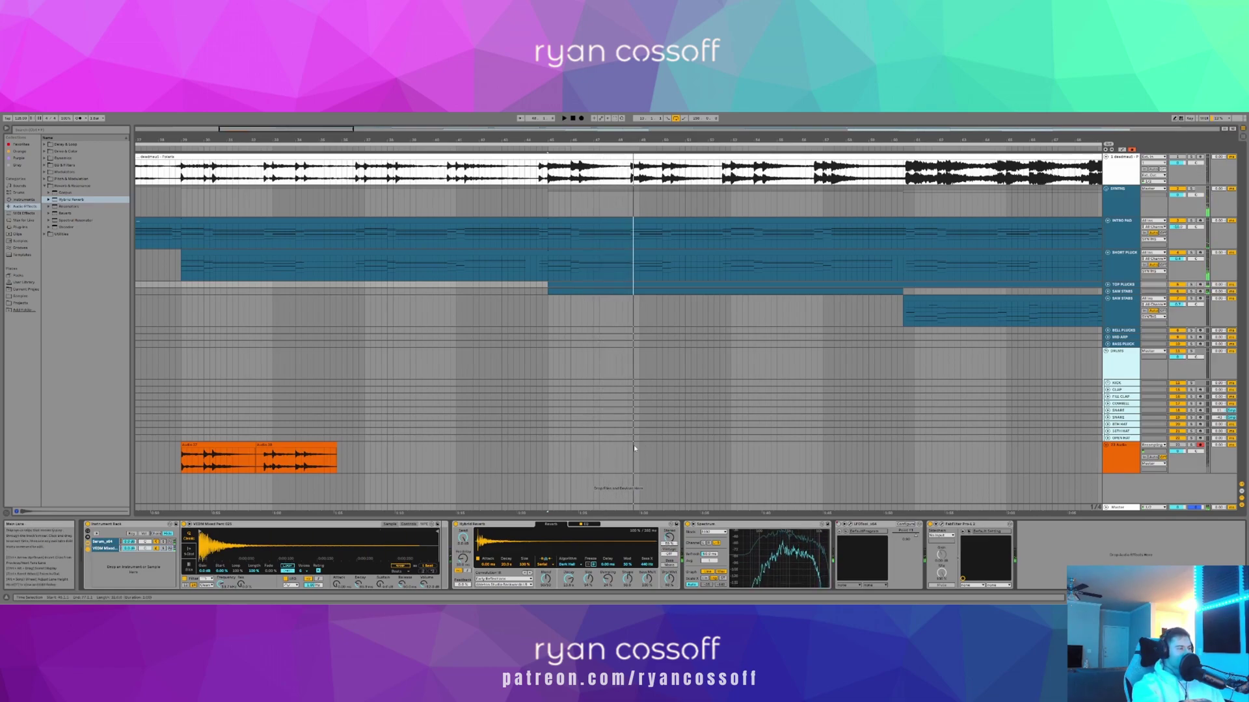
- Compare the reverberated pluck mix with the soloed deadmau5 reference from the TOP PLUCKS clip start
key("space")
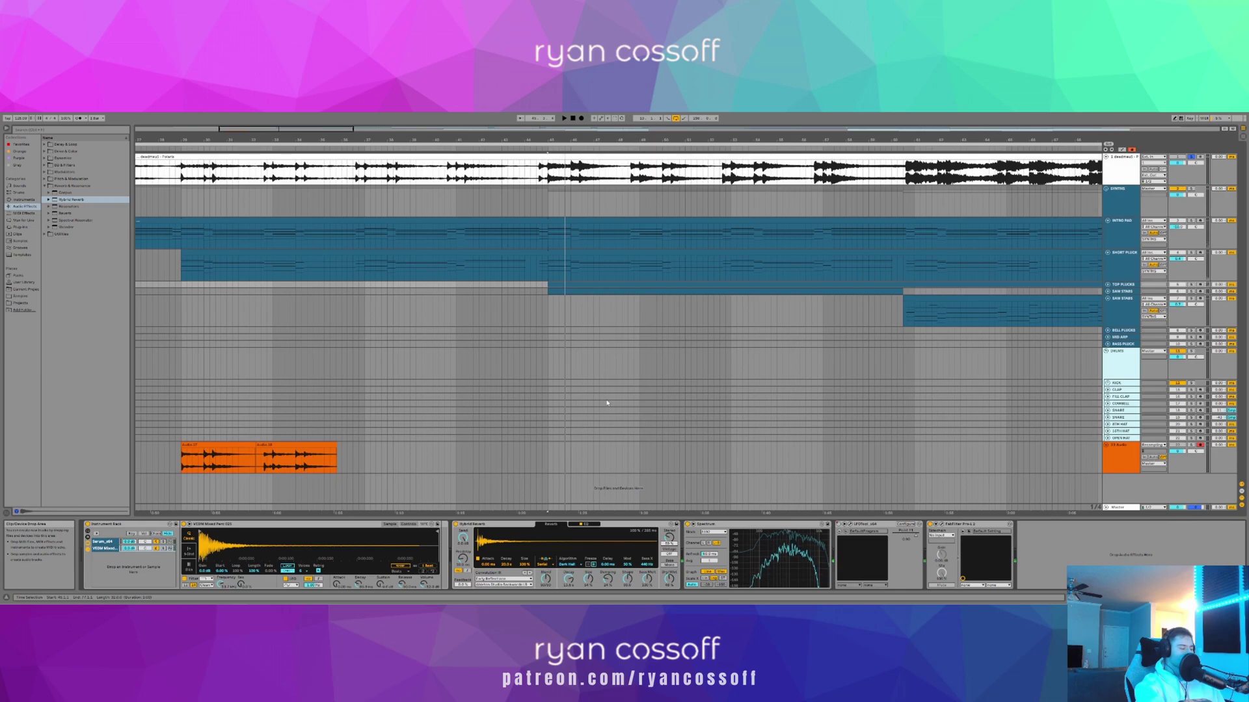
key("space")
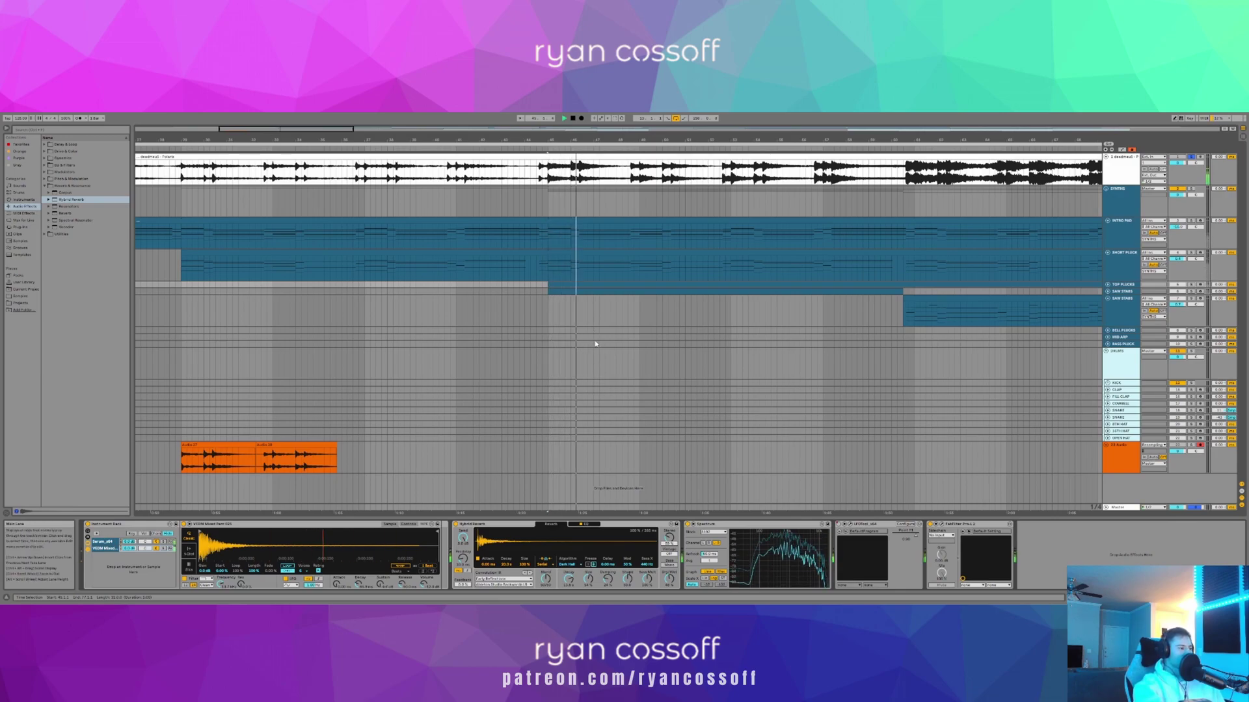
key("space")
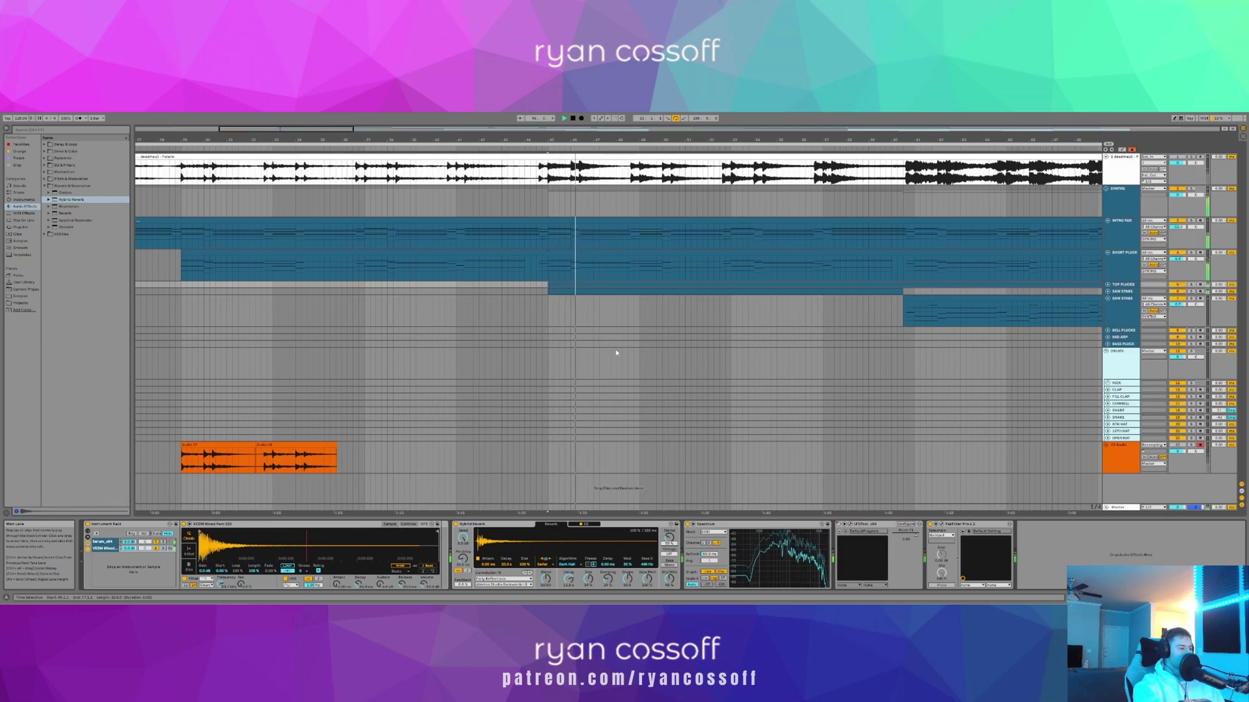
key("space")
left_click(549, 512)
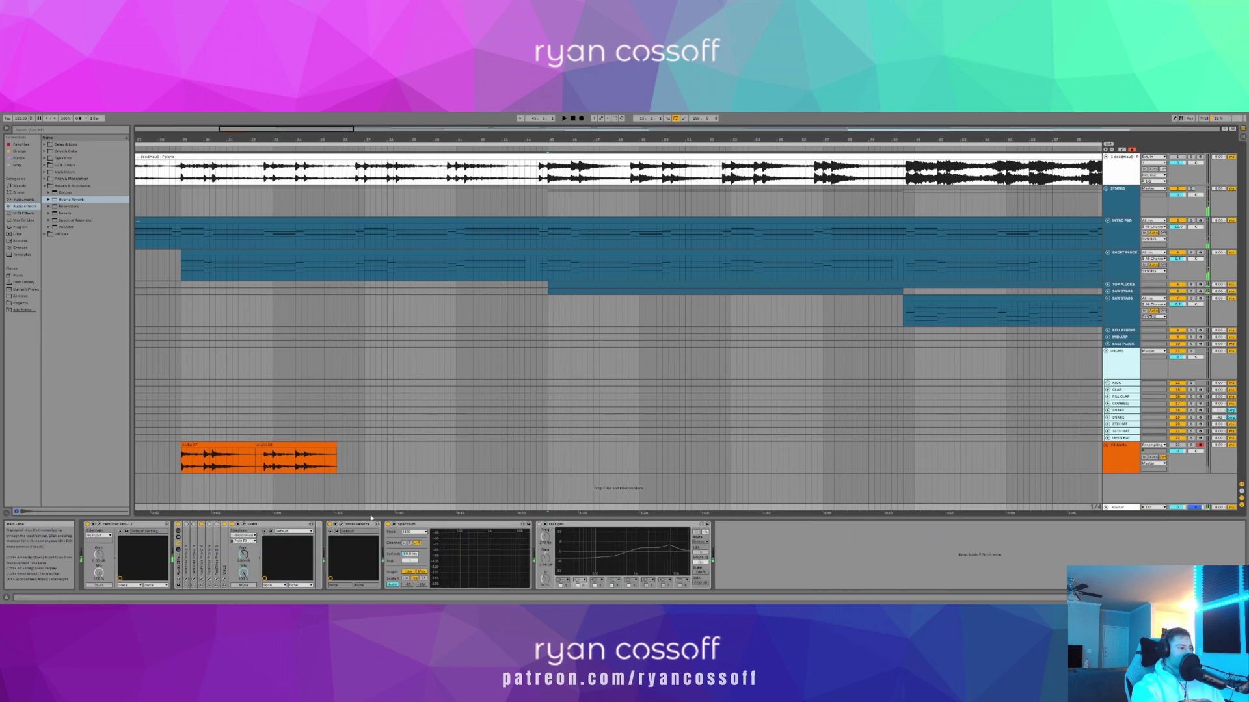
- Open SPAN on the master and compare the mix's spectrum with the reference underlay, with spectrum hold on and off
left_click(246, 526)
key("space")
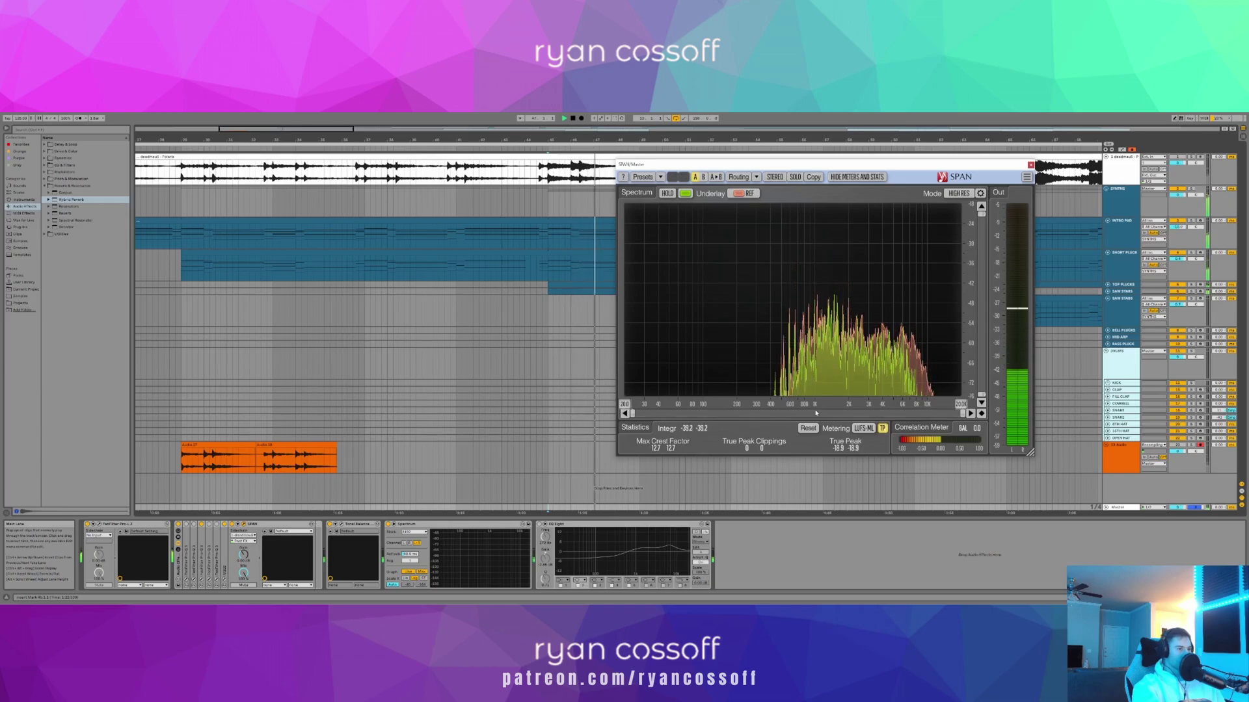
left_click(667, 193)
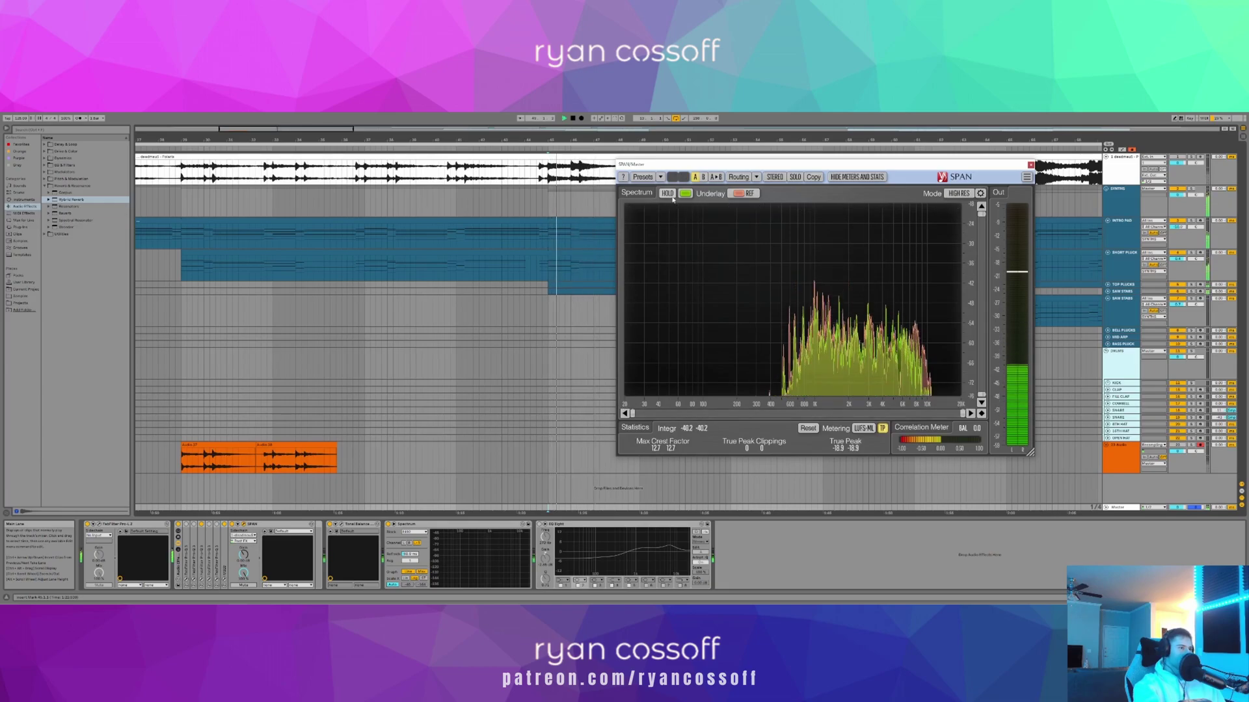
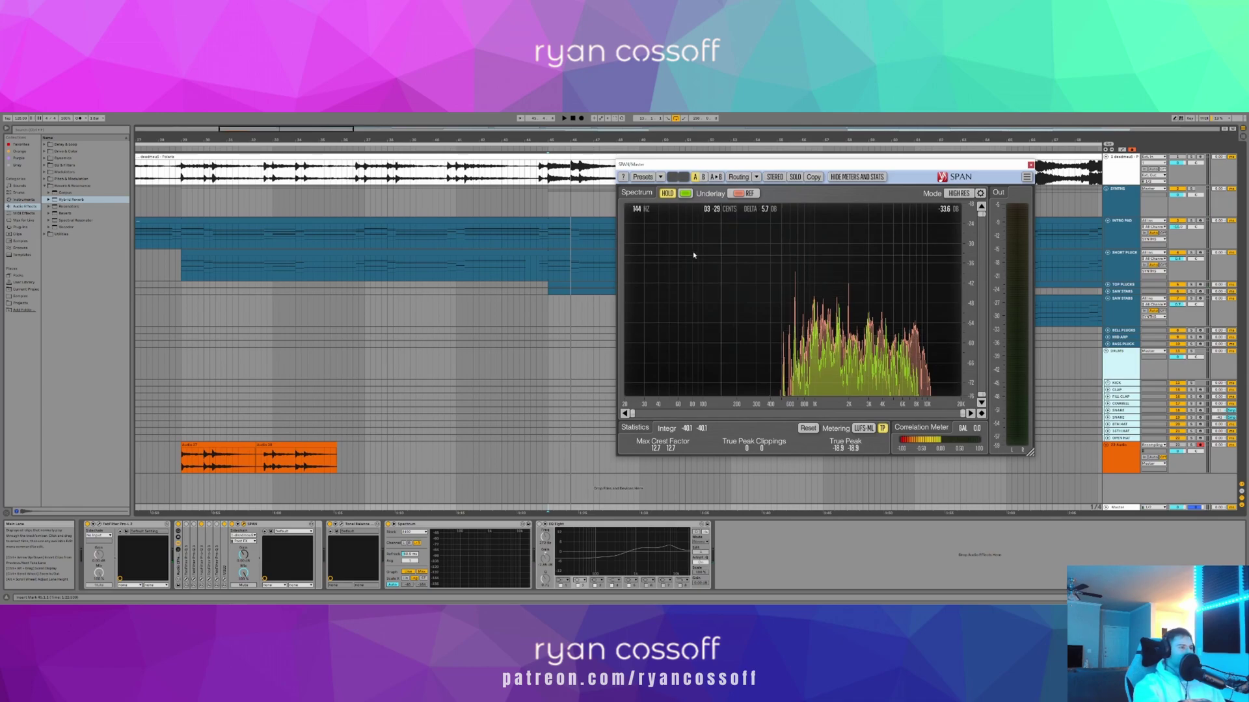
left_click(669, 194)
key("space")
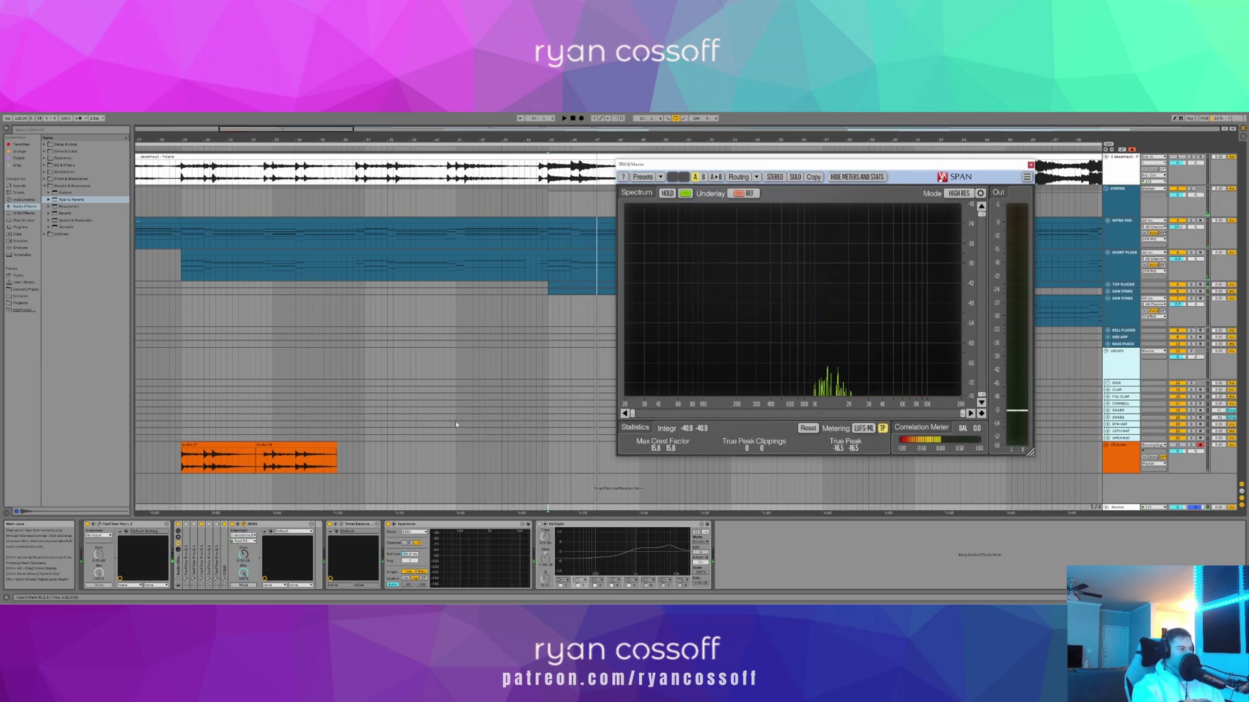
- Boost the high band in the TOP PLUCKS Hybrid Reverb's EQ and compare the mix with the soloed reference
left_click(521, 291)
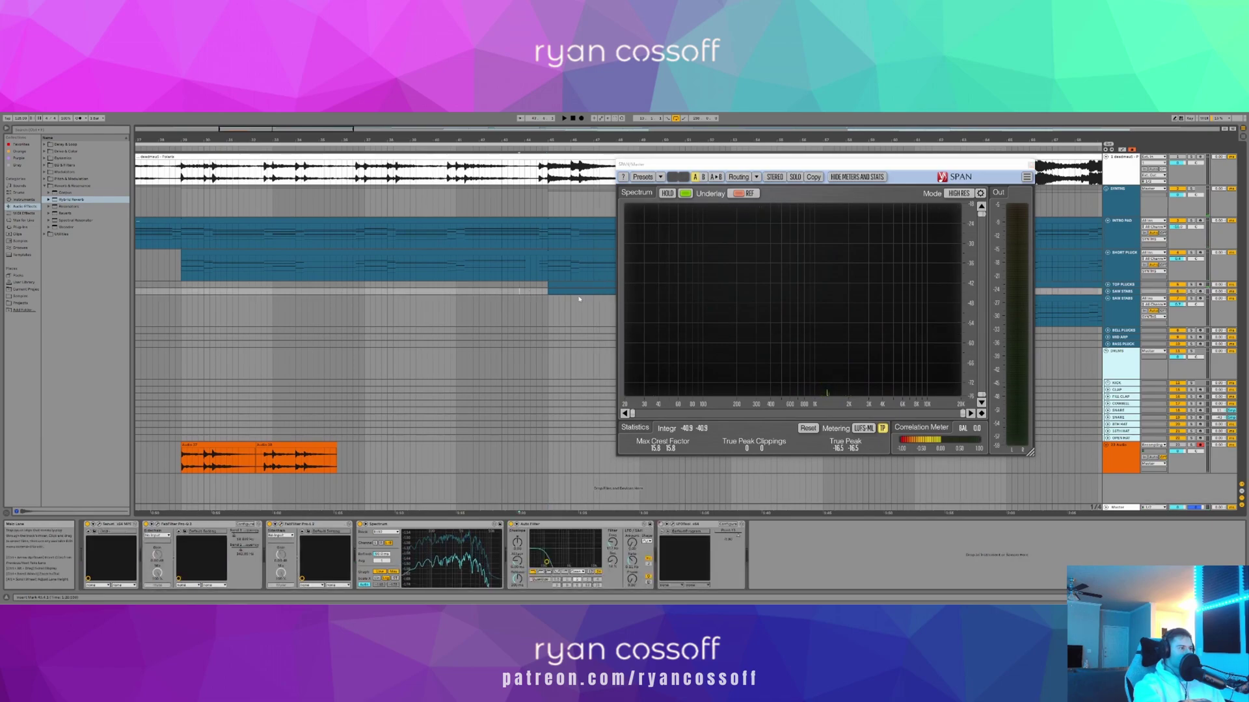
left_click(561, 285)
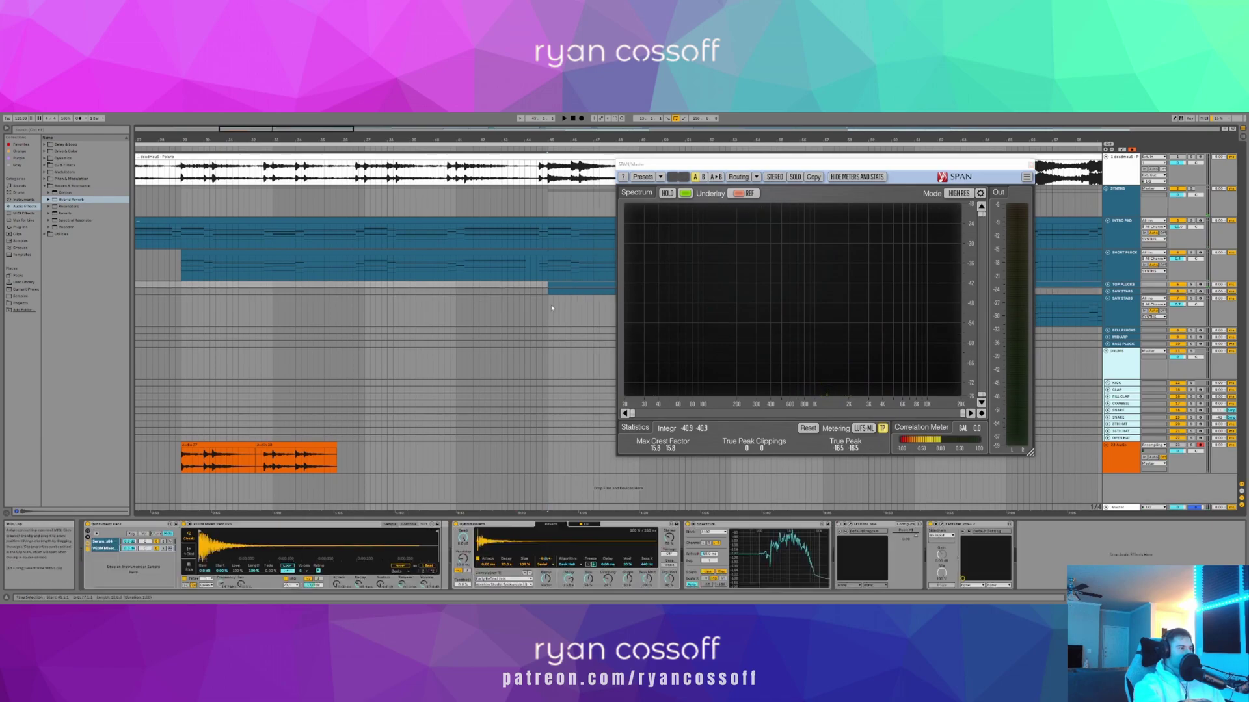
left_click(587, 525)
left_click(589, 554)
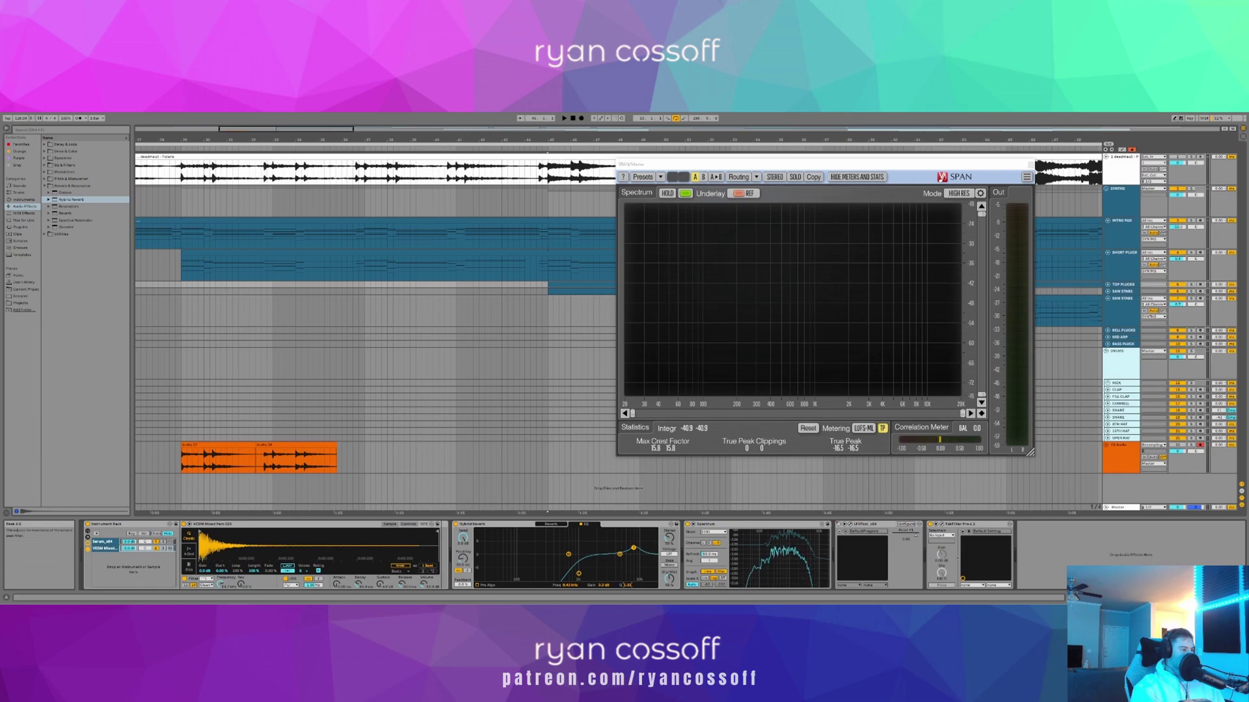
key("space")
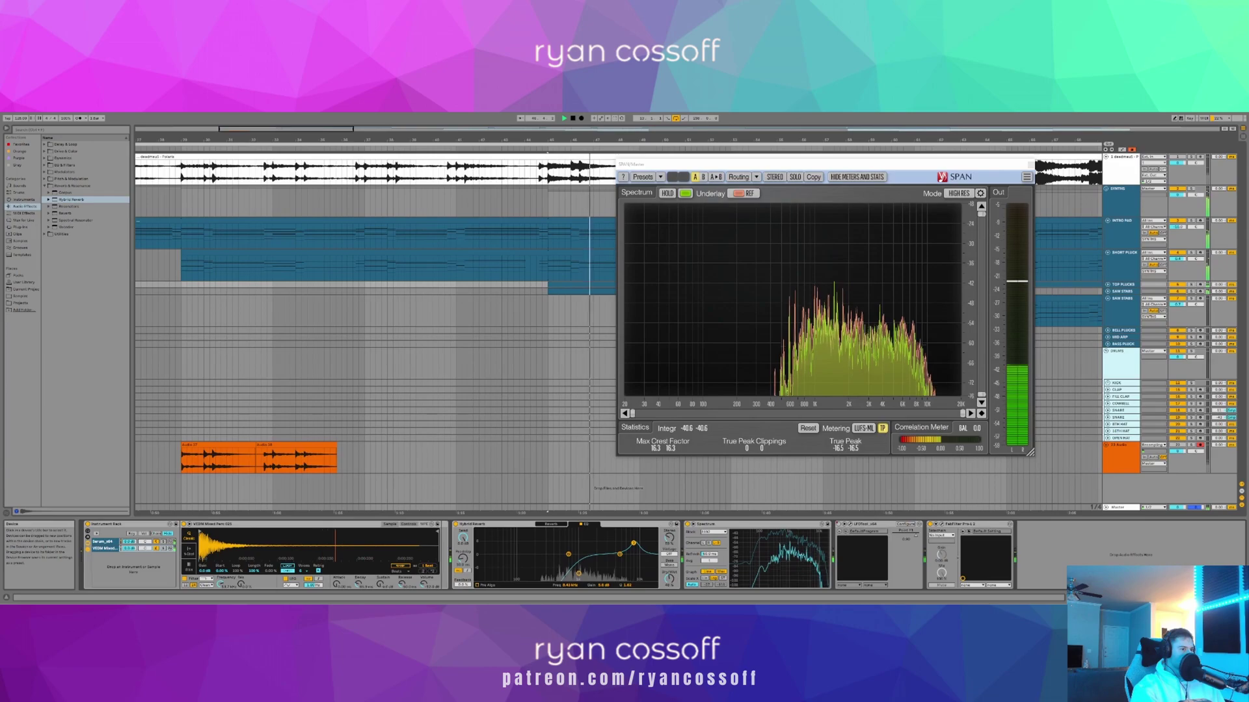
key("space")
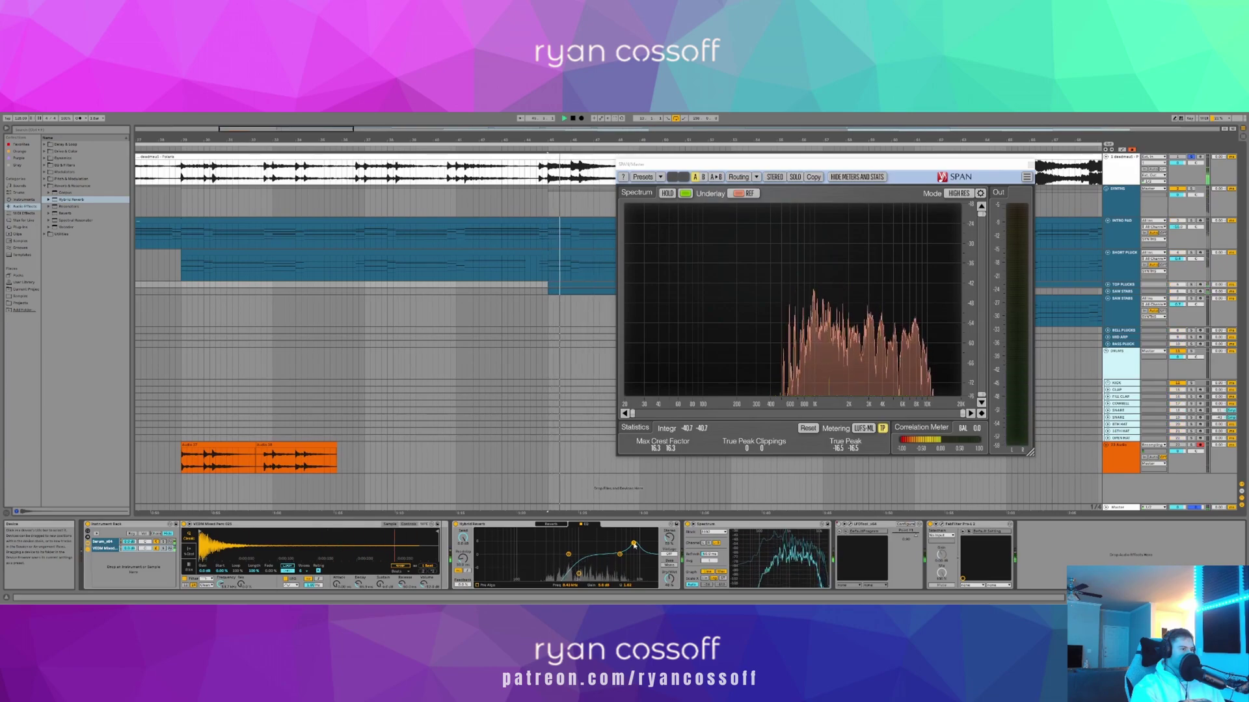
key("space")
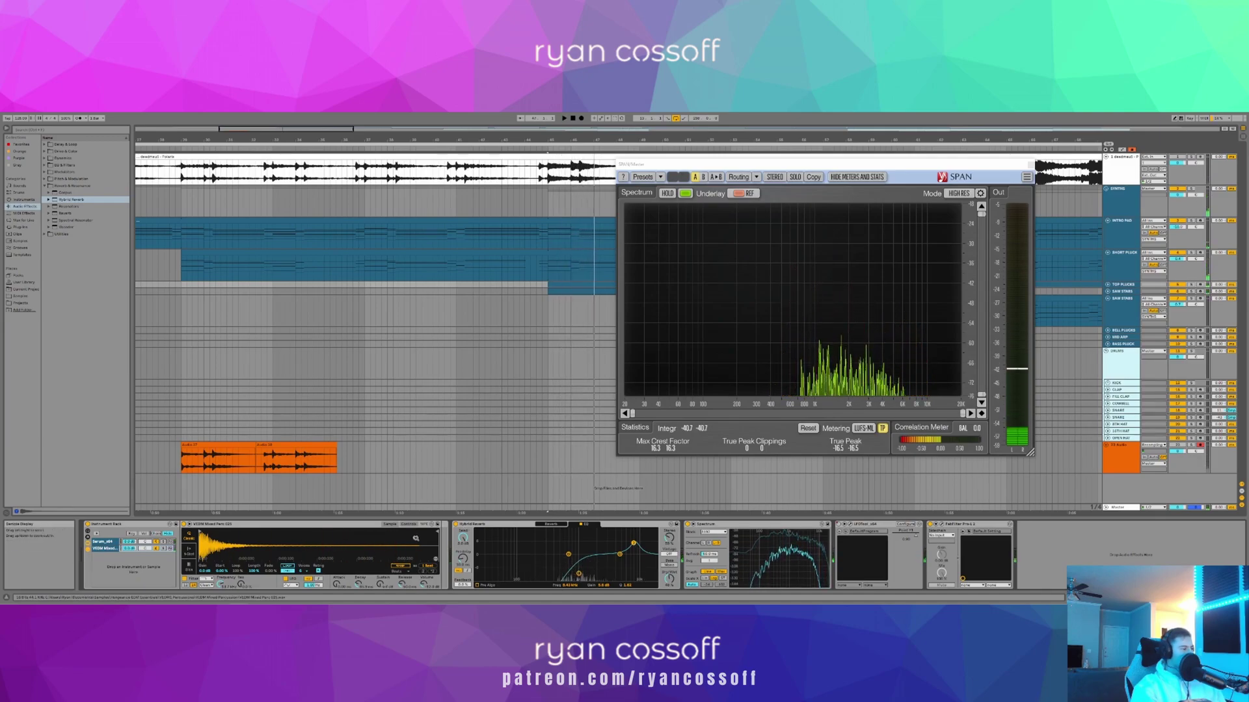
- Insert EQ Eight after the percussion sample's sampler in the rack and cut the sample's low end with a high-pass band
left_click(47, 166)
left_click_drag(66, 186, 502, 553)
left_click(466, 582)
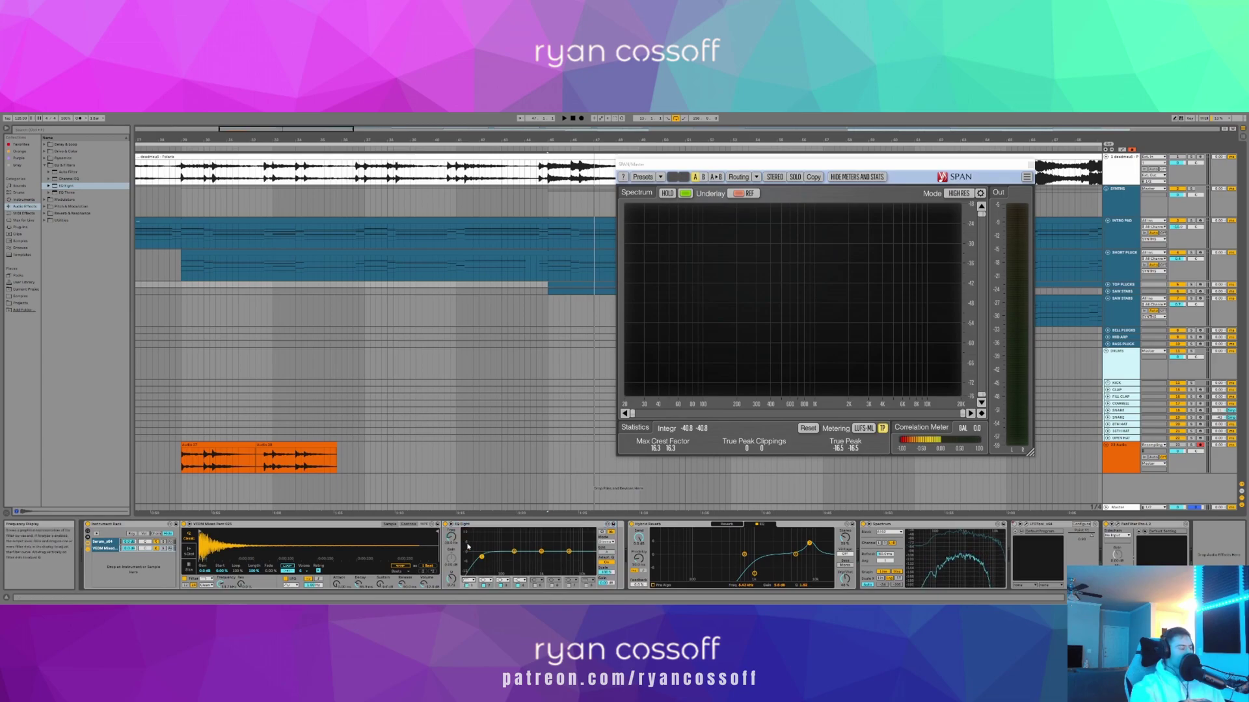
left_click_drag(509, 559, 543, 557)
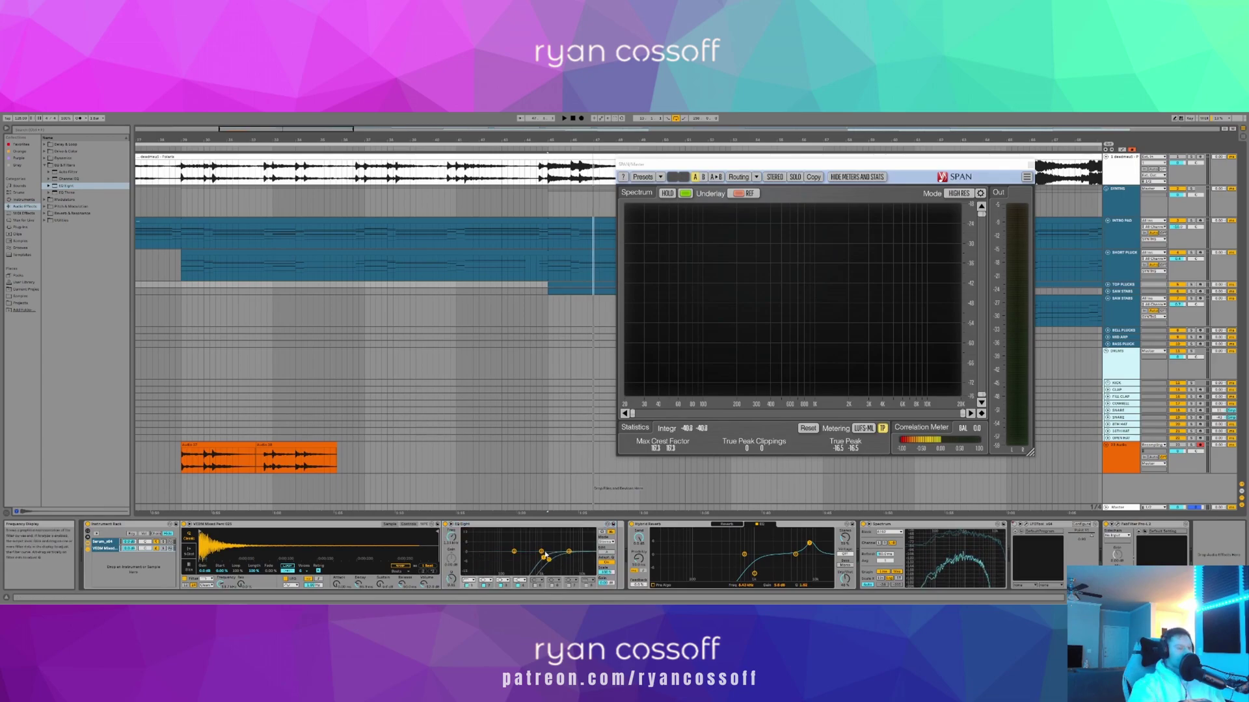
key("space")
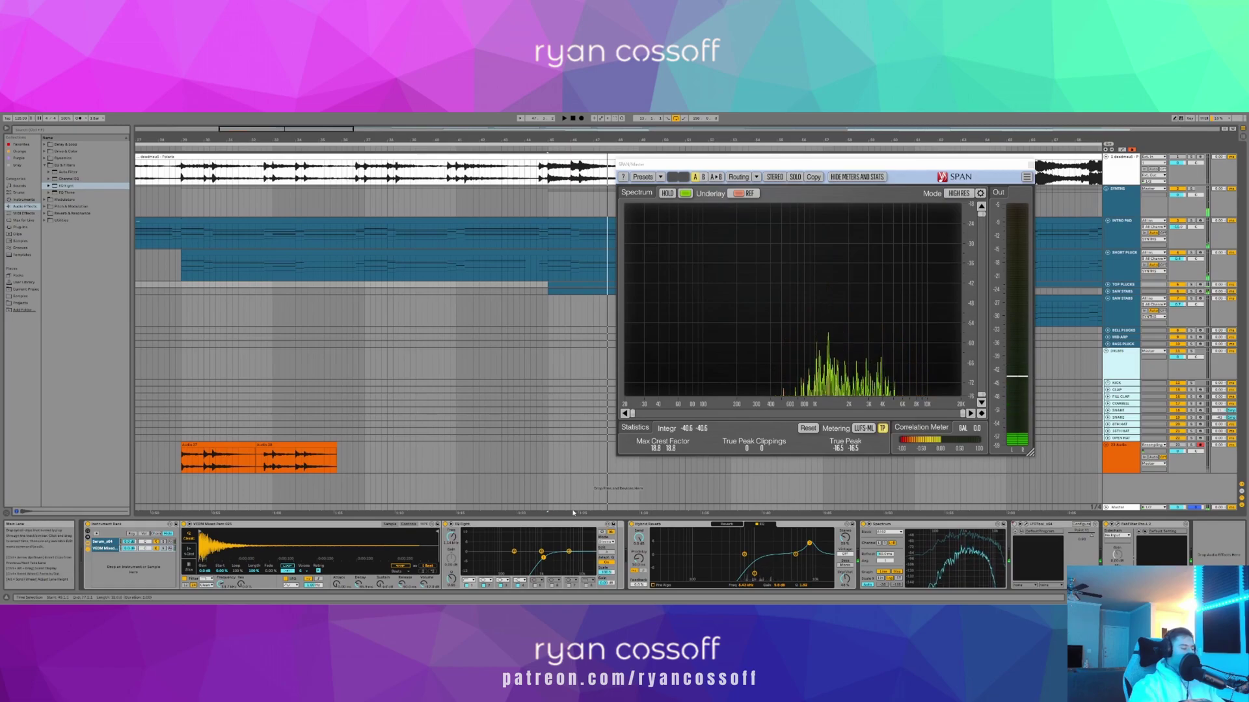
- Compare the mix with the deadmau5 reference, and roll off the highest frequencies in the Hybrid Reverb's EQ
left_click(569, 513)
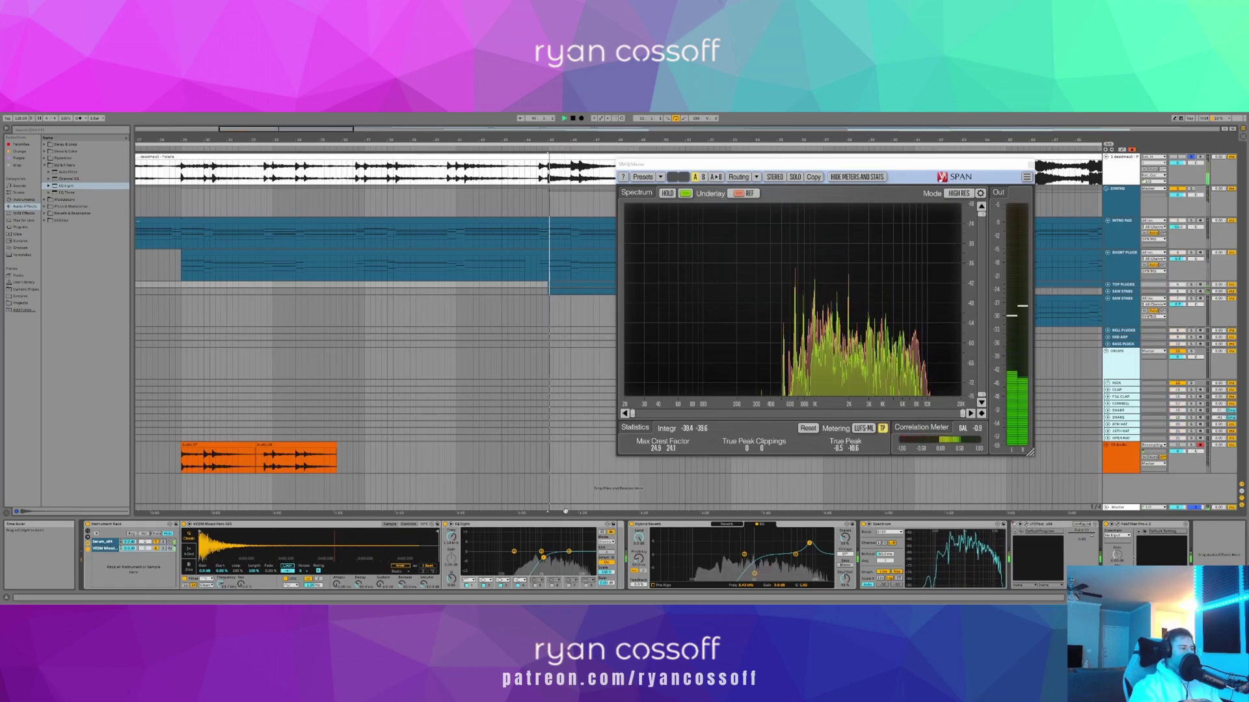
key("space")
key("space")
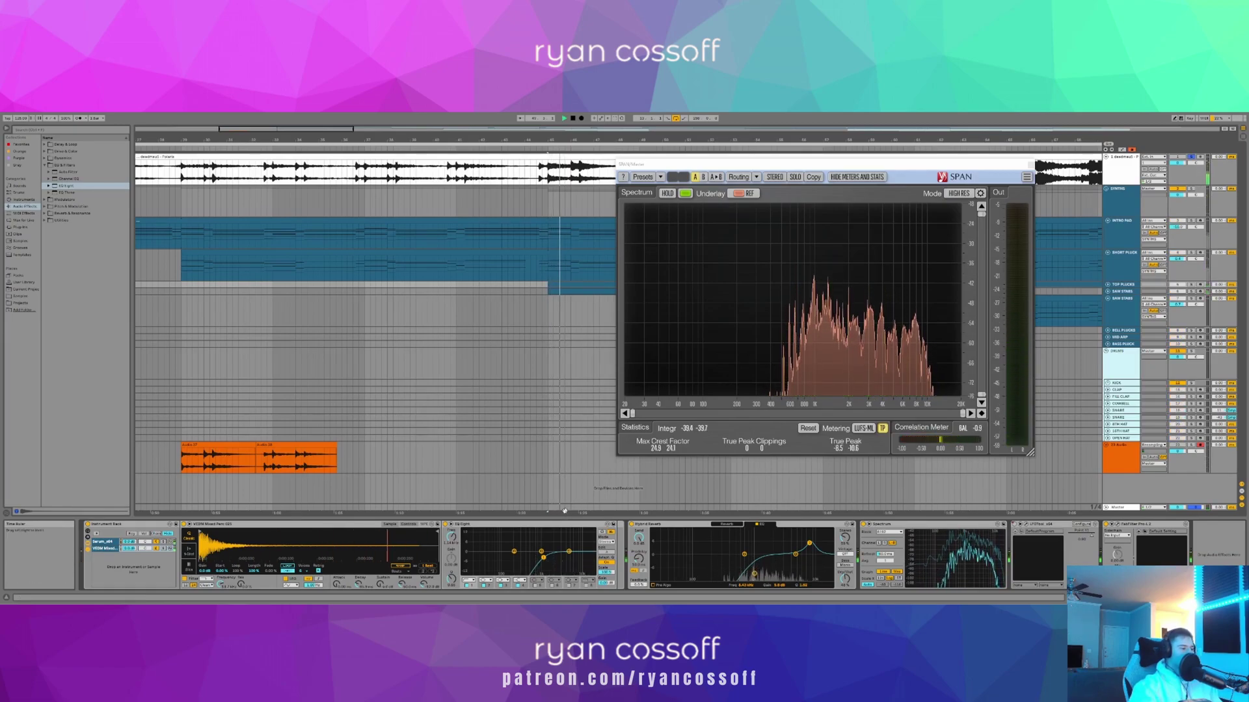
key("space")
key("space")
key("s")
key("space")
key("space")
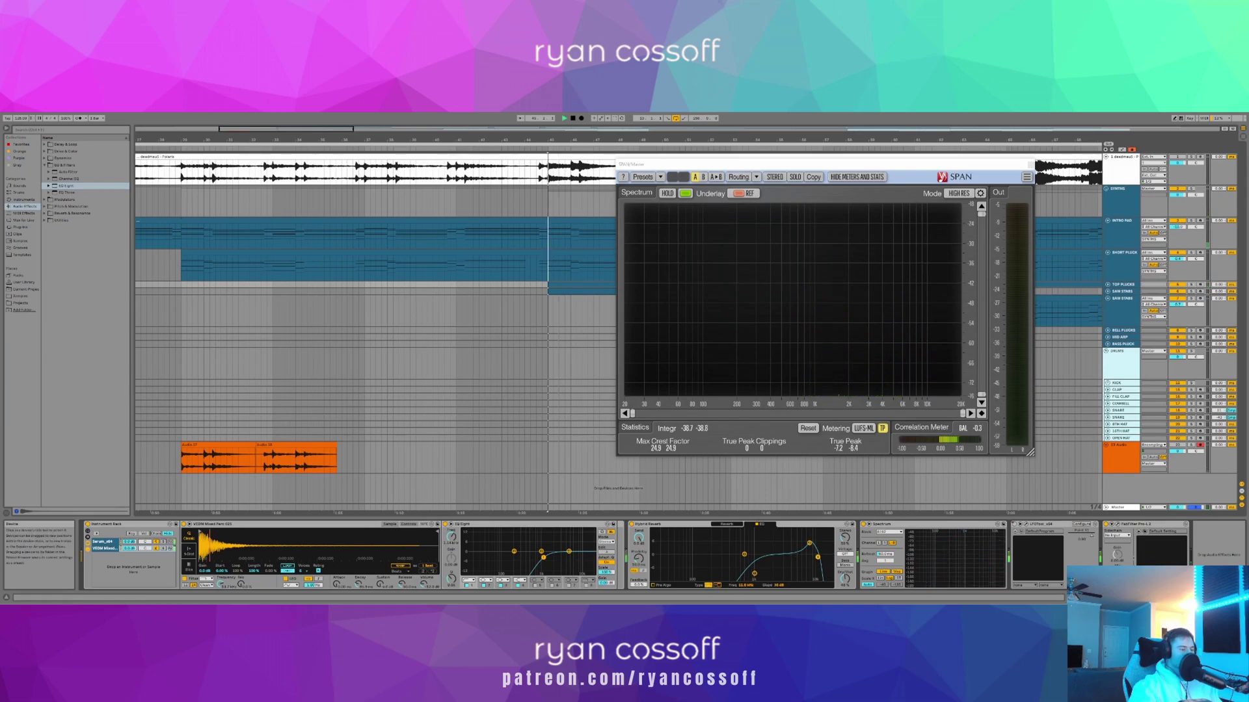
- Audition the Serum and percussion sample chains of the TOP PLUCKS rack while watching the spectrum in SPAN
key("space")
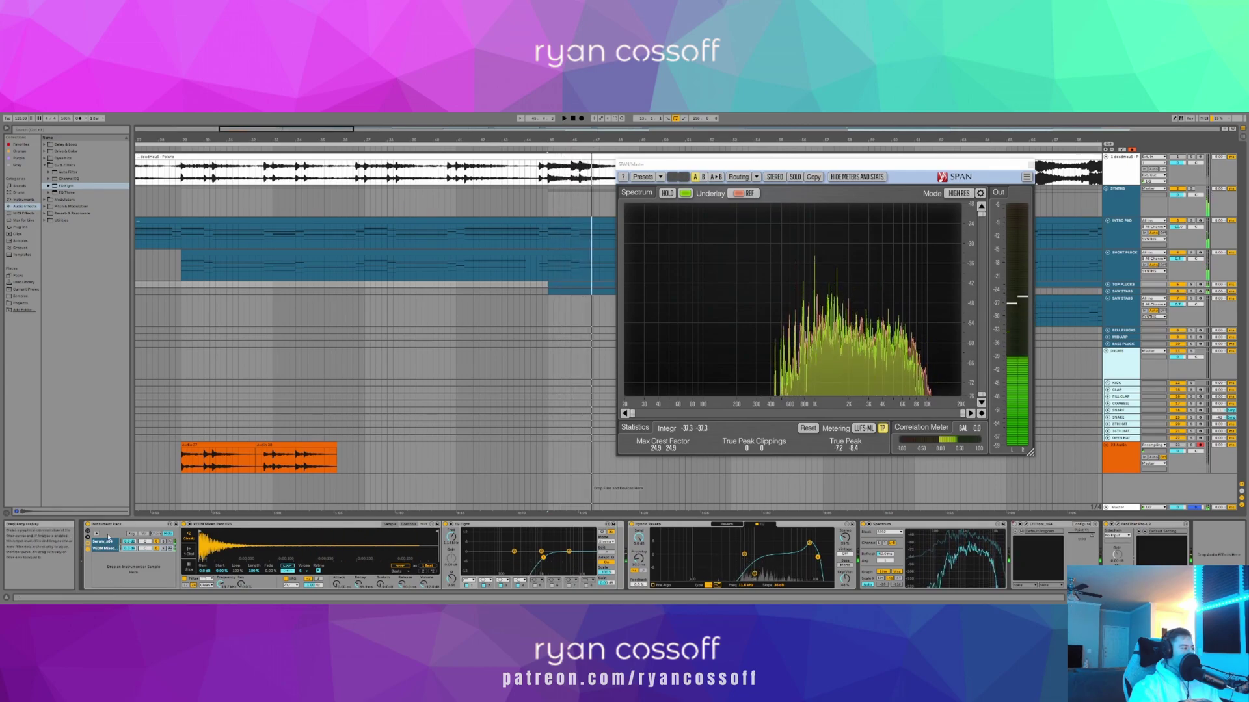
left_click(156, 542)
key("space")
left_click(115, 549)
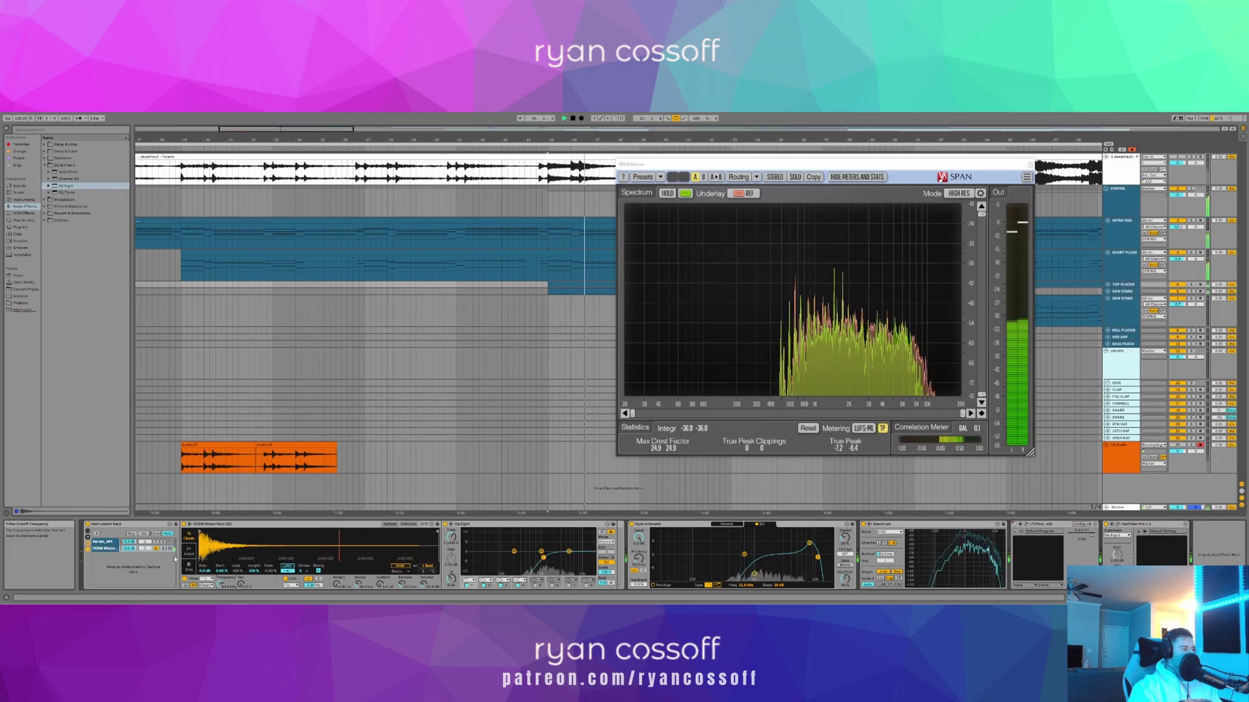
left_click(156, 541)
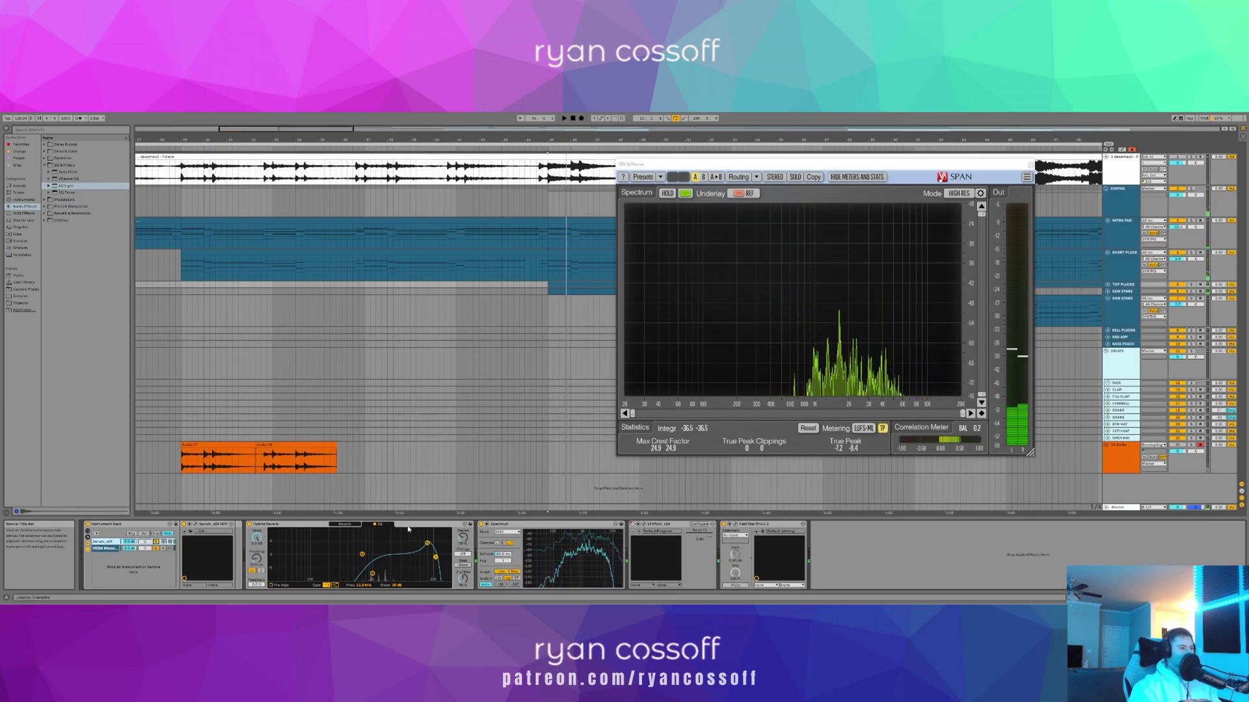
- Play the mix while checking its spectrum in SPAN, and close the analyzer window
key("space")
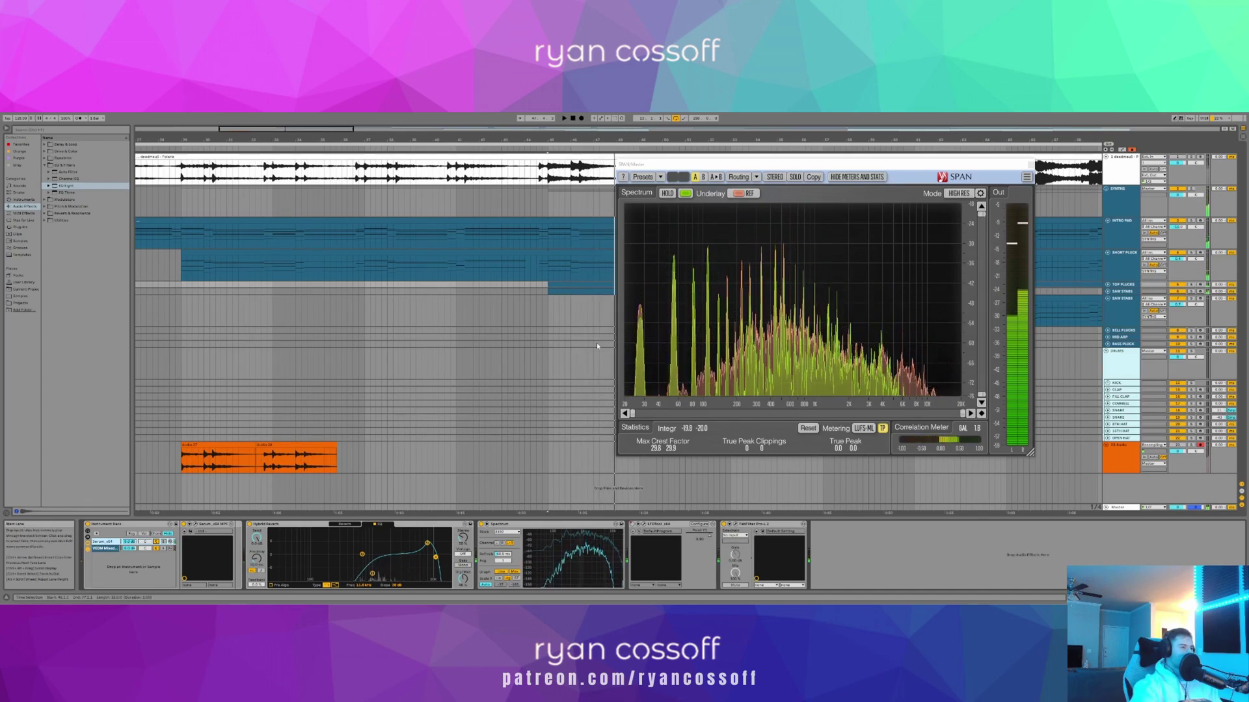
key("space")
left_click(1031, 166)
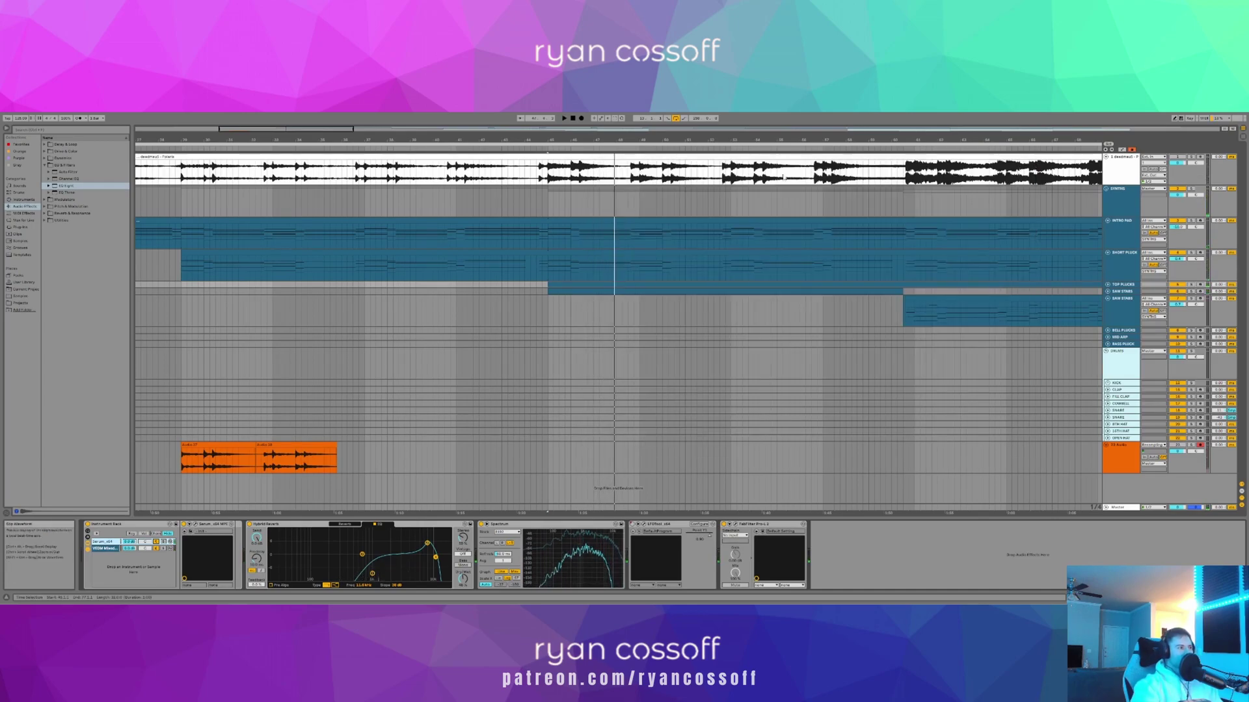
- Play the soloed deadmau5 reference from the start of the TOP PLUCKS section and compare it with the mix
left_click(548, 175)
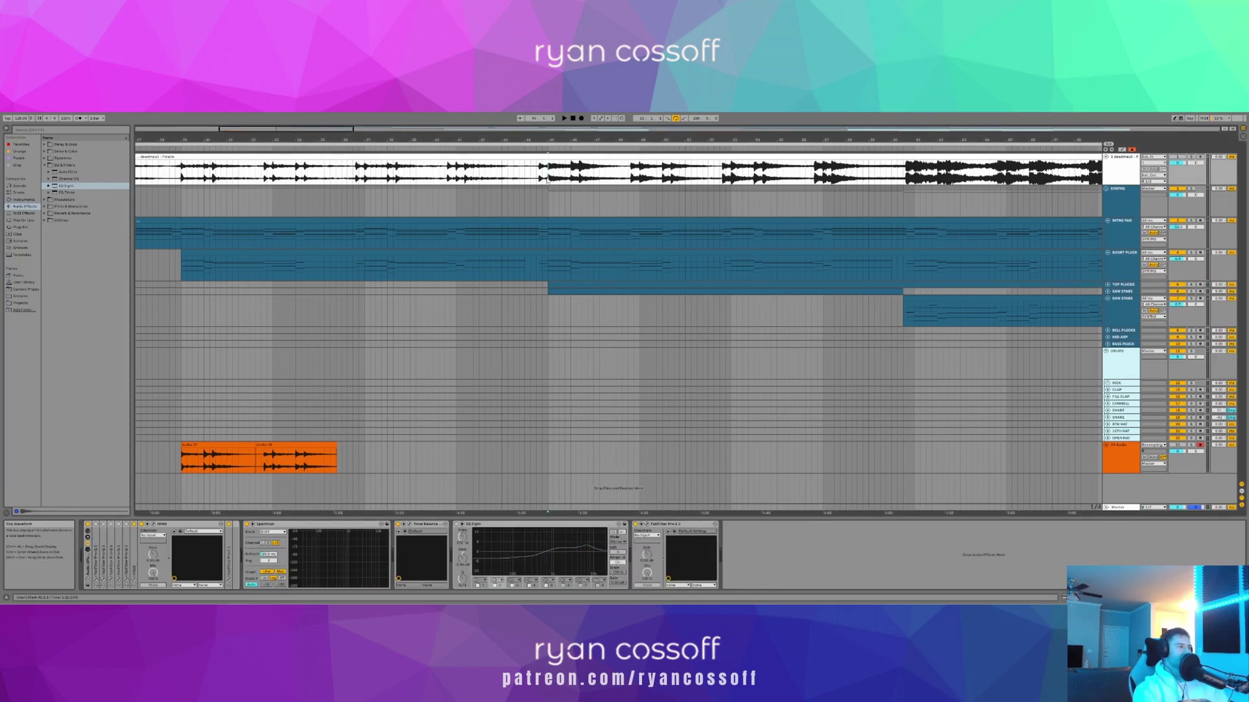
key("space")
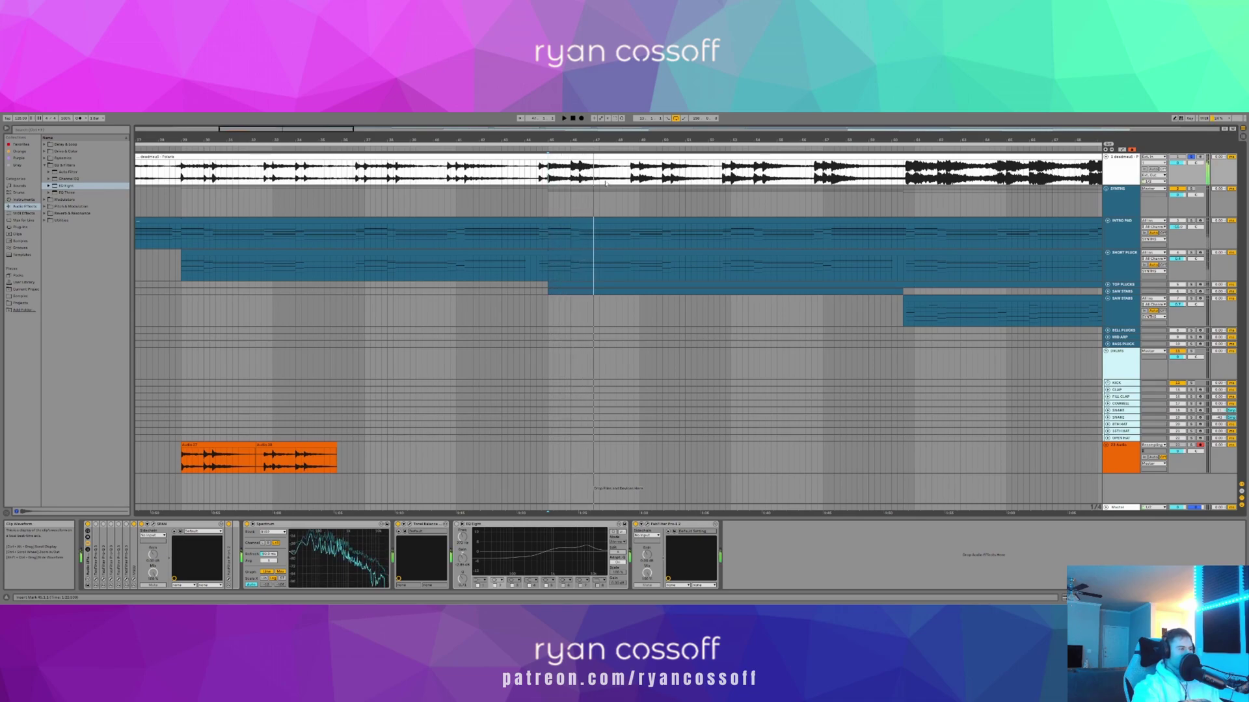
key("space")
key("space")
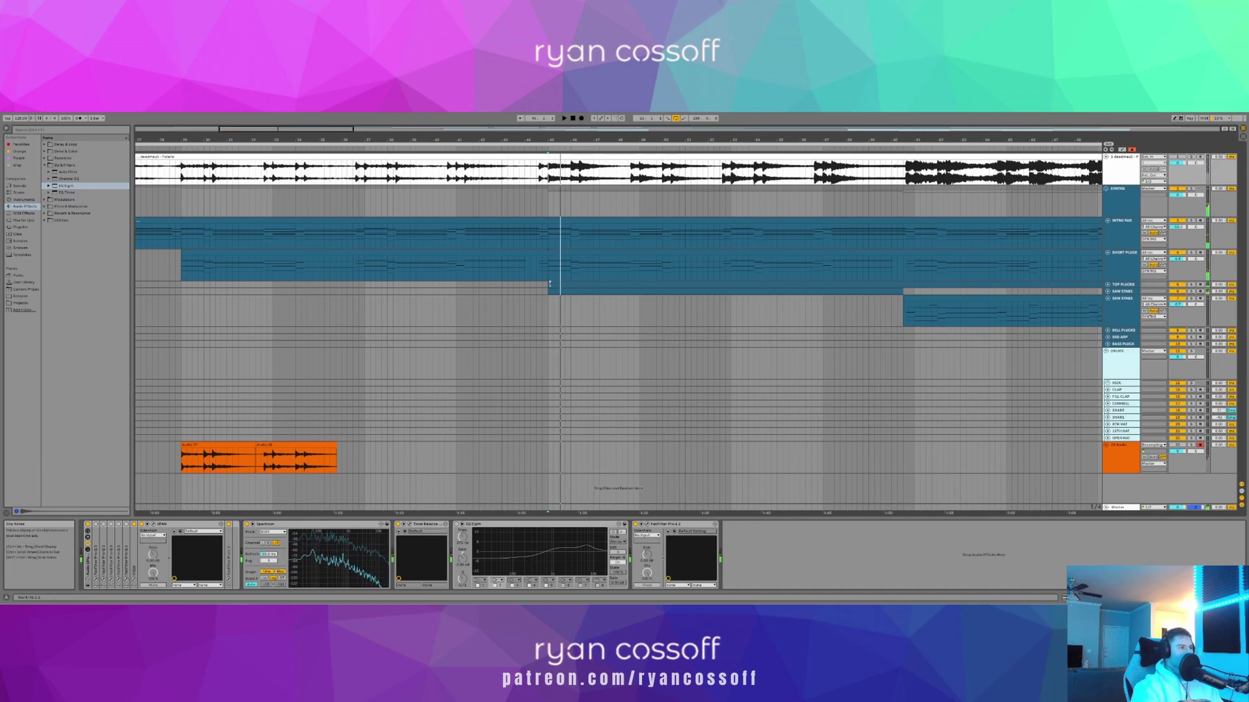
- Insert a Delay before Hybrid Reverb on the TOP PLUCKS track and narrow the delay's filter around 1.07 kHz
left_click(554, 285)
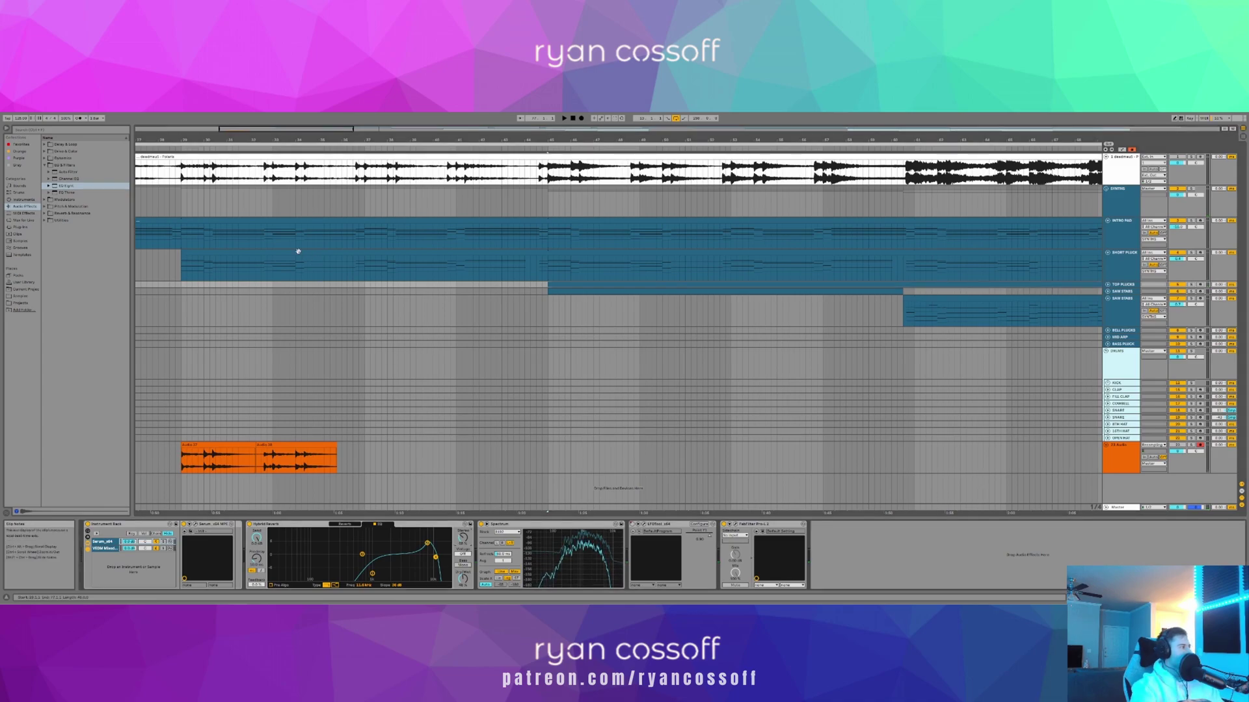
left_click(45, 146)
left_click(63, 158)
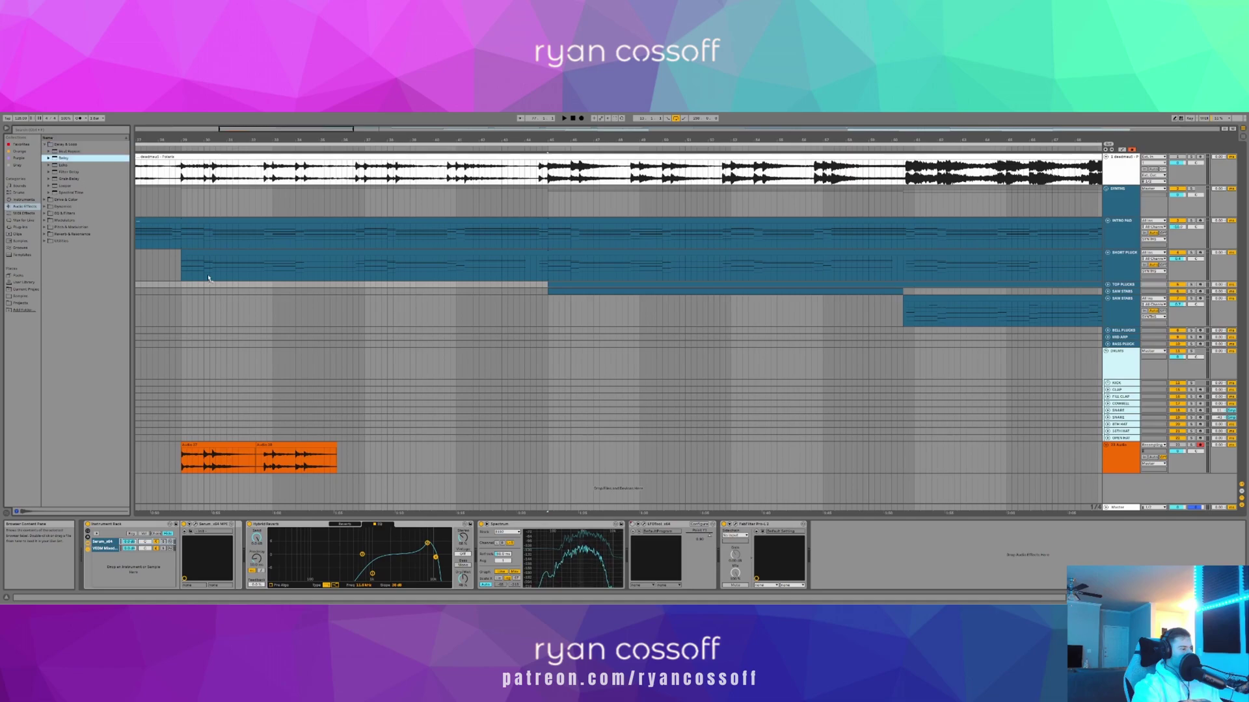
left_click_drag(255, 545, 260, 546)
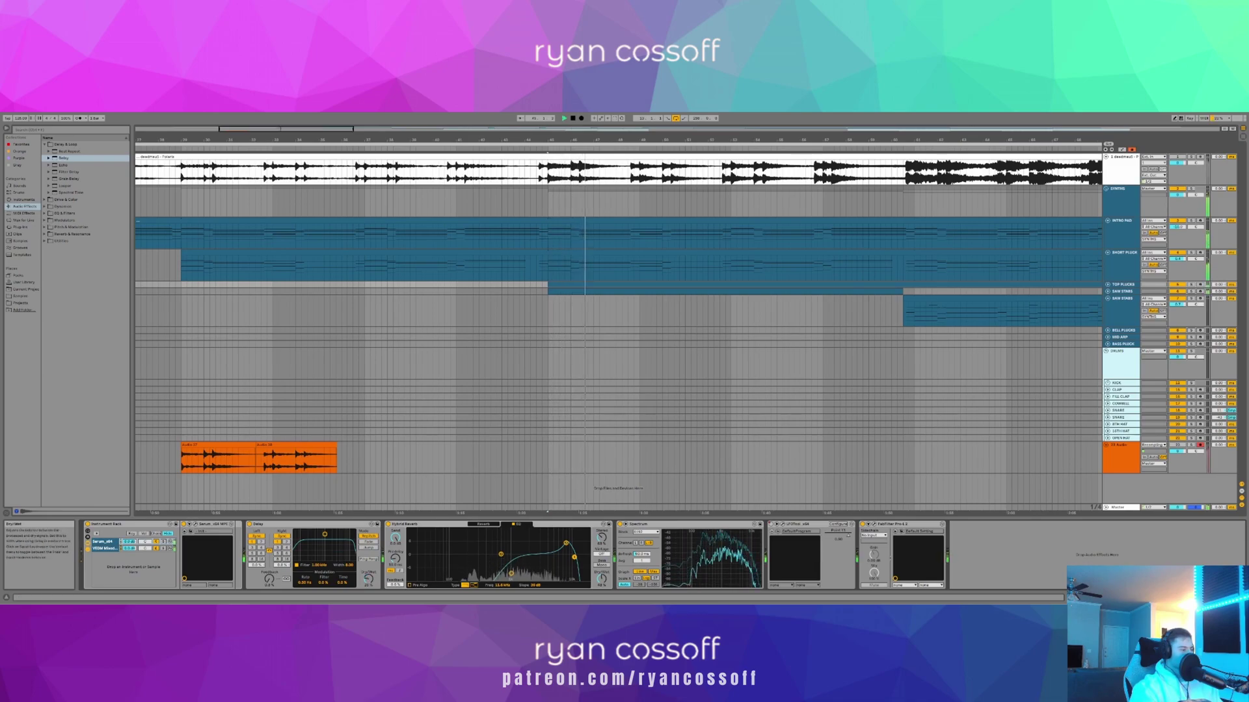
left_click_drag(329, 539, 329, 544)
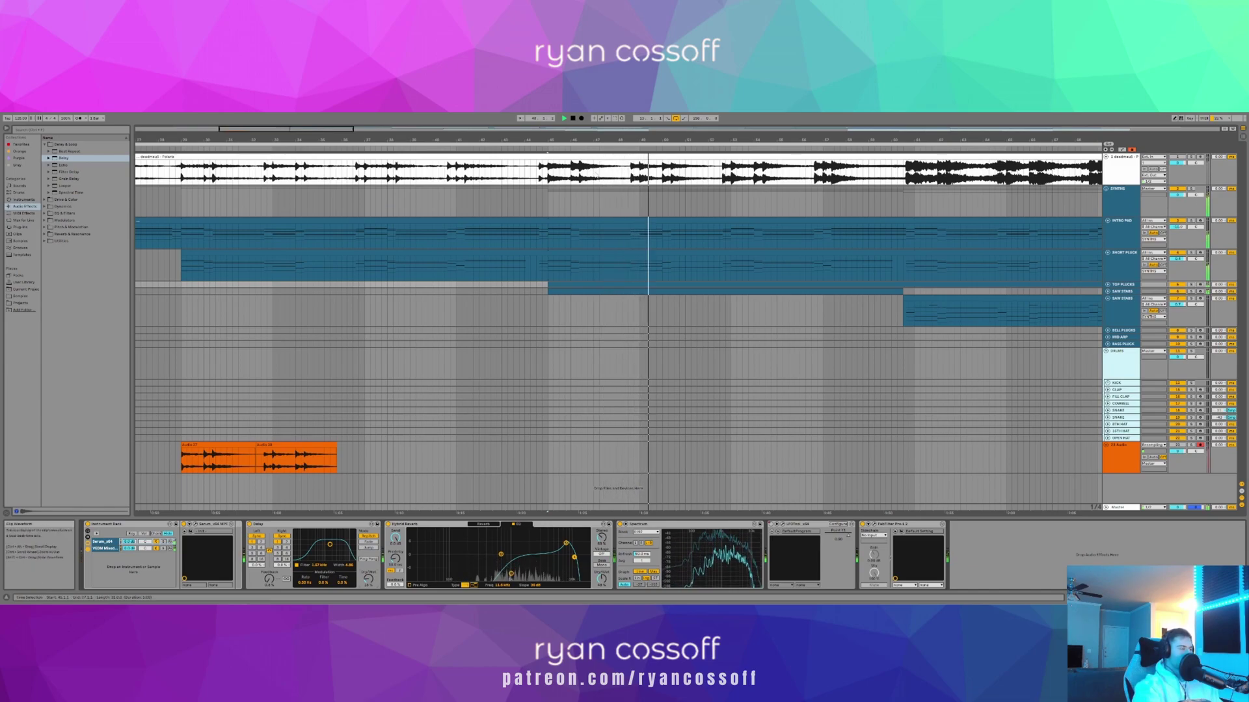
- Compare the mix containing the delayed top plucks with the soloed deadmau5 reference over the same section
key("s")
key("space")
key("space")
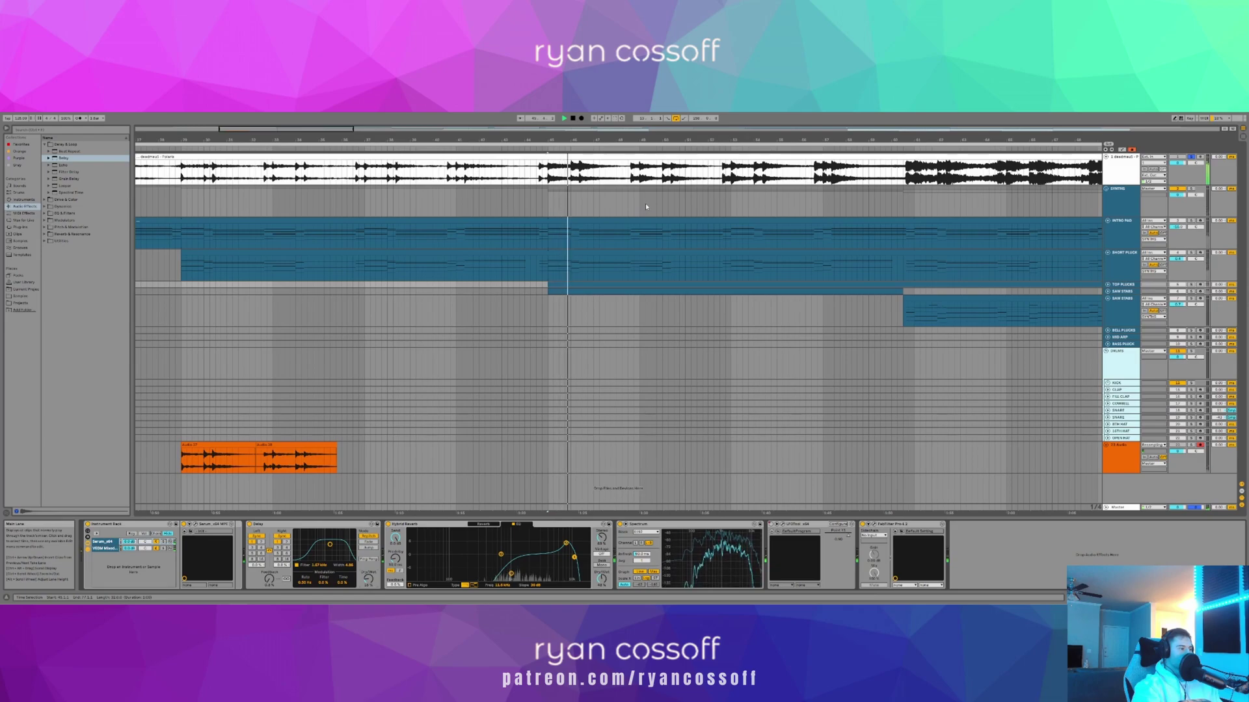
key("s")
key("space")
key("space")
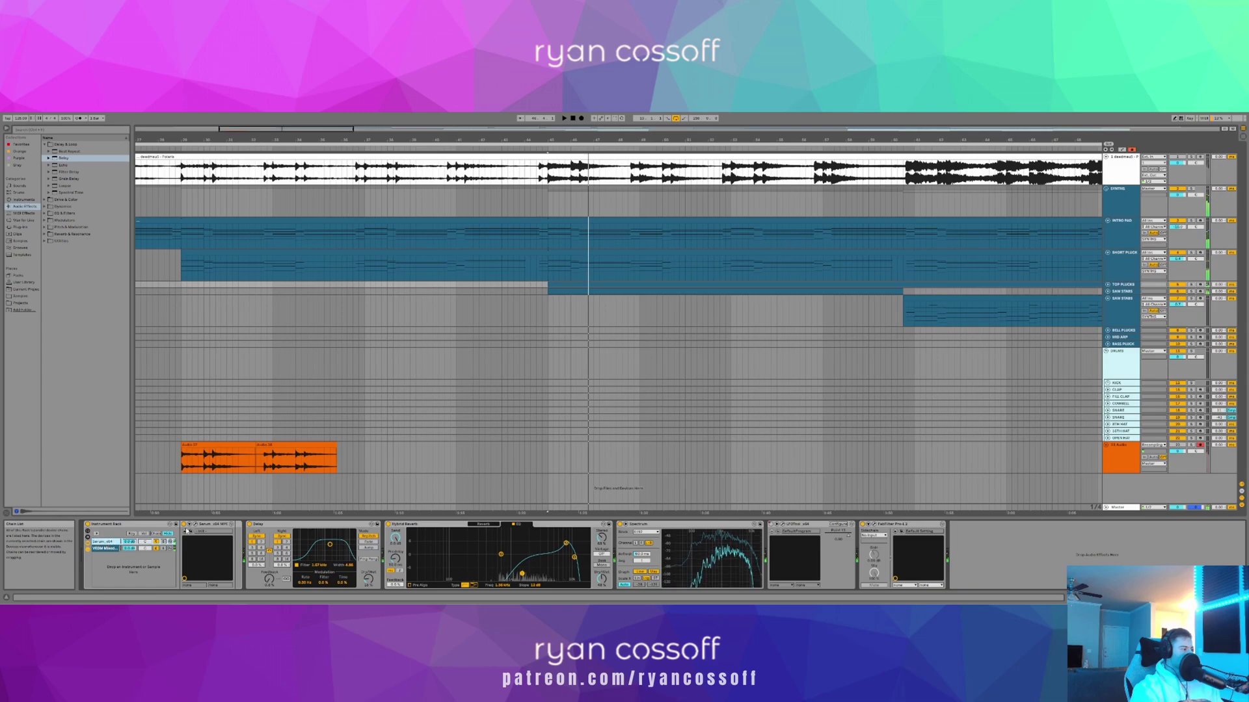
- Inspect the Serum patch and the second chain of the TOP PLUCKS instrument rack while playing the section
left_click(190, 525)
left_click(442, 258)
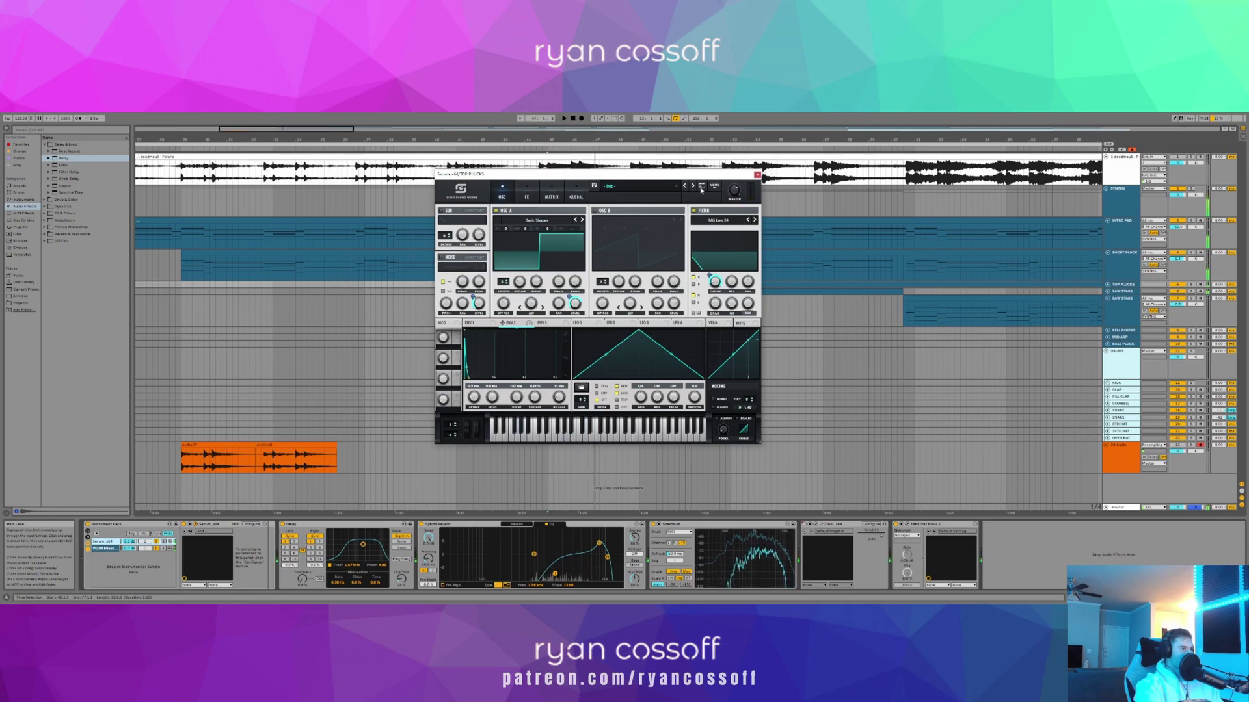
left_click(756, 176)
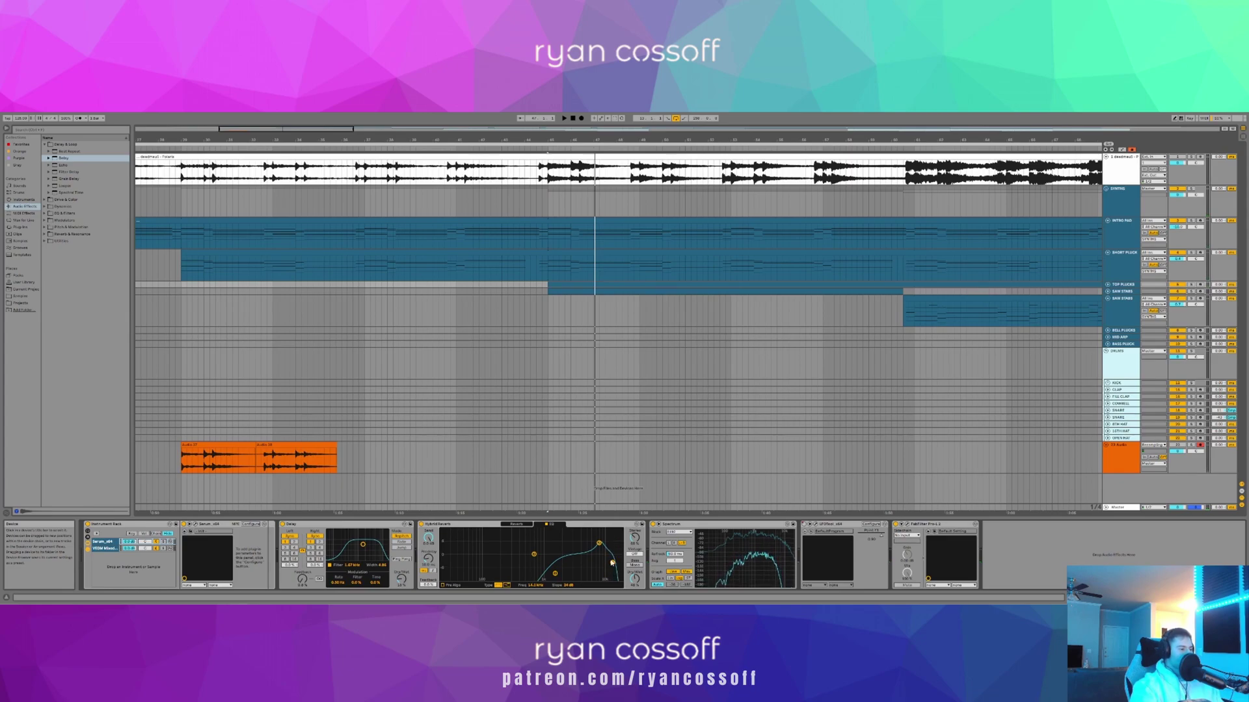
key("space")
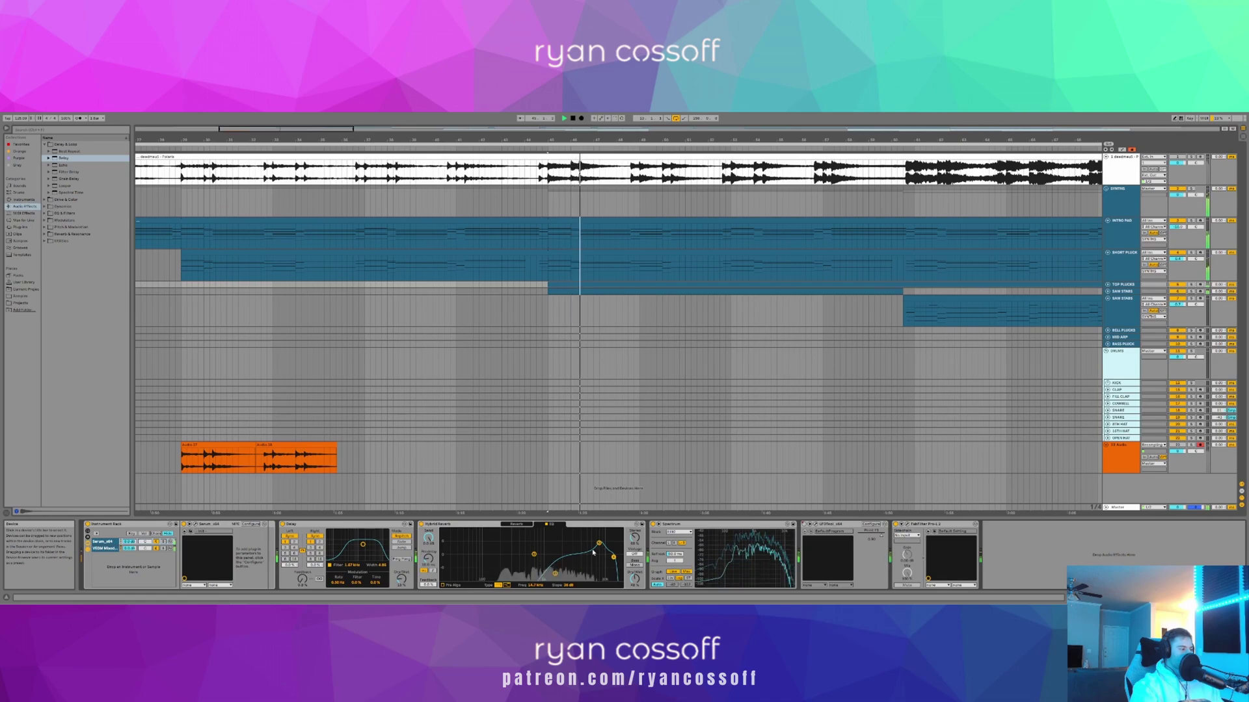
left_click(113, 550)
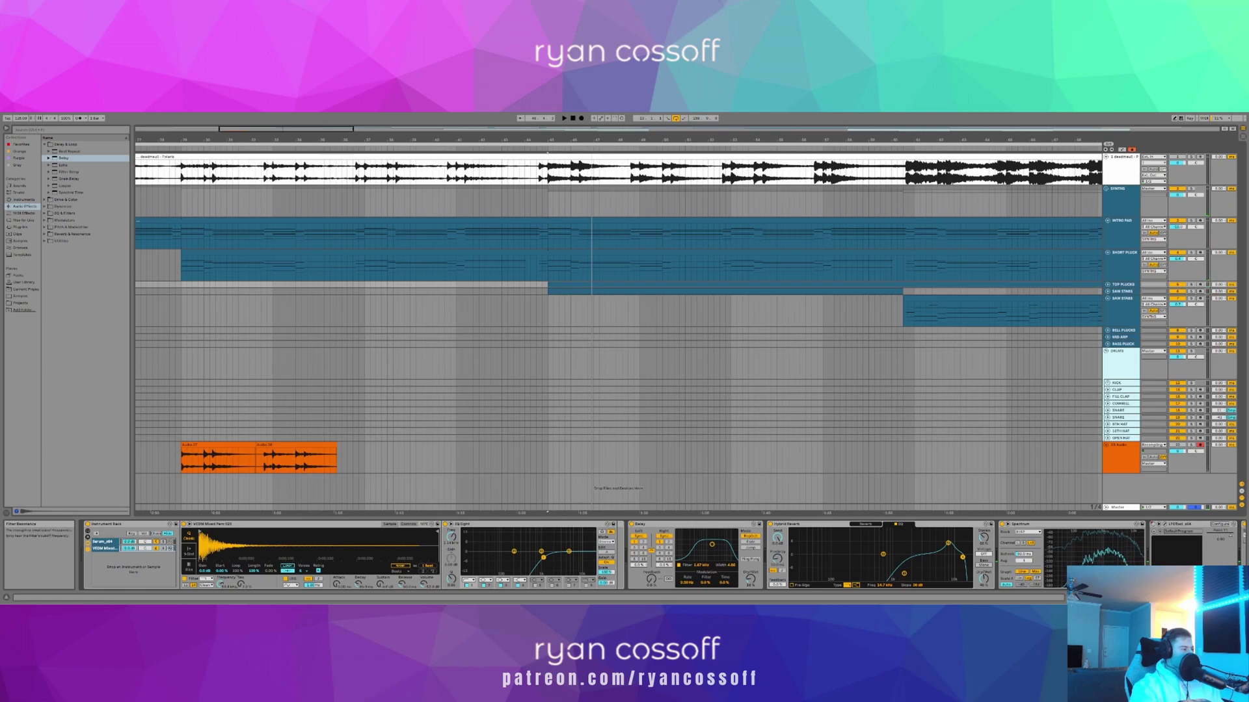
key("space")
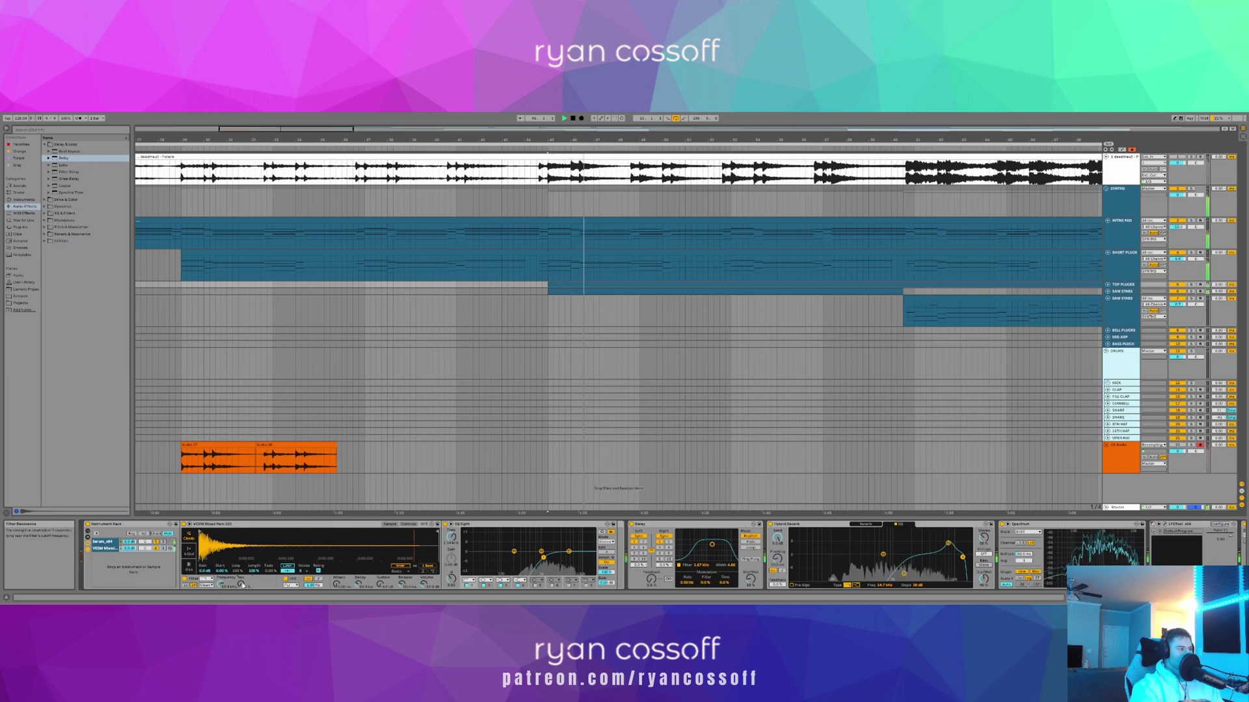
key("space")
- Record the playback onto the orange audio track, starting where the TOP PLUCKS clip begins
left_click(551, 453)
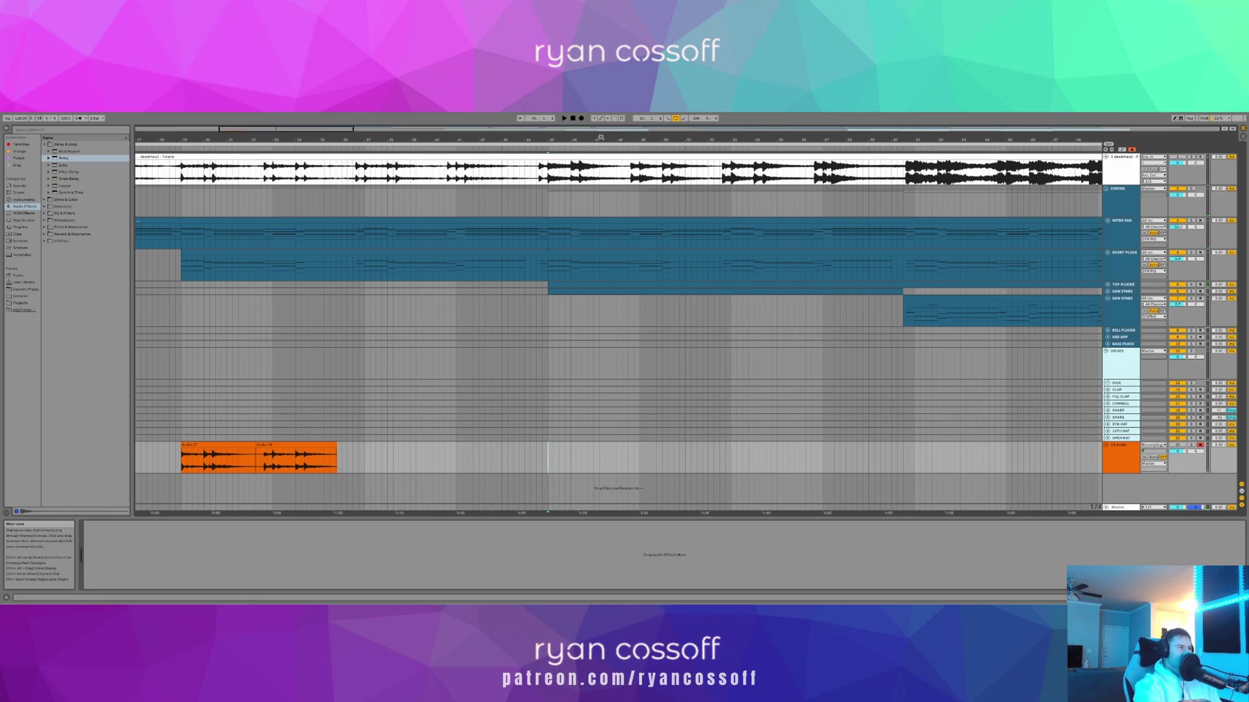
left_click_drag(578, 140, 576, 166)
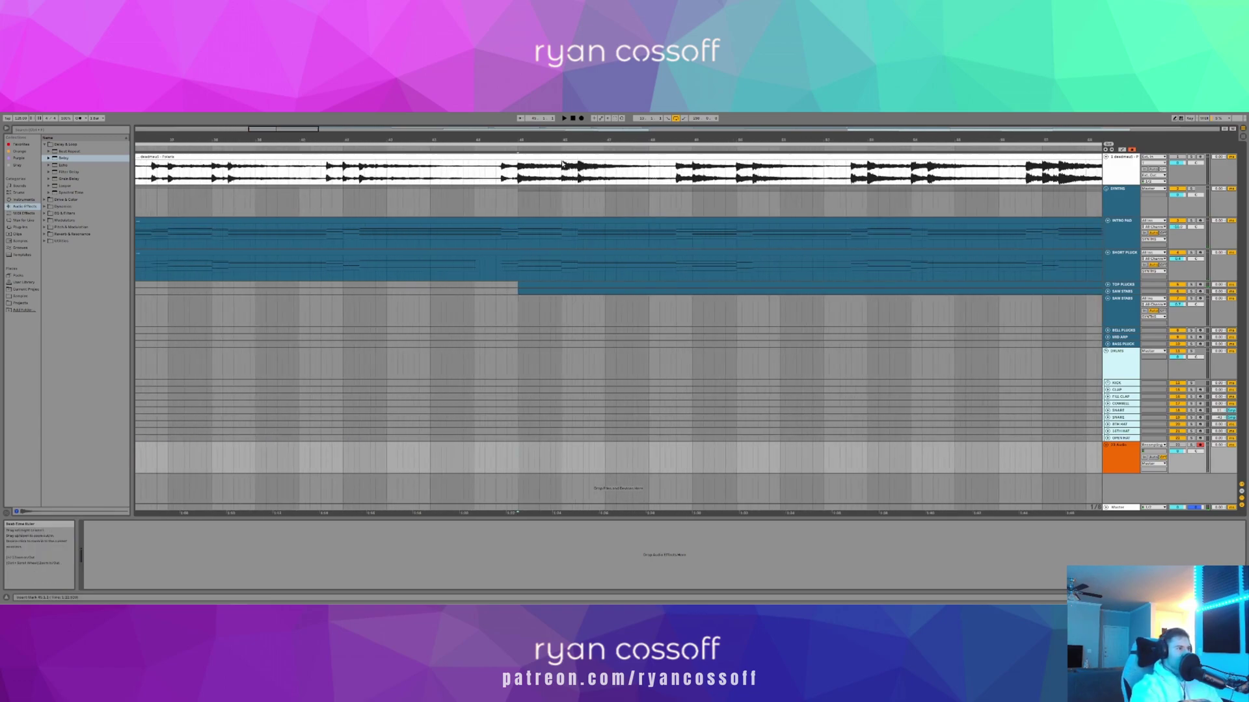
left_click(582, 119)
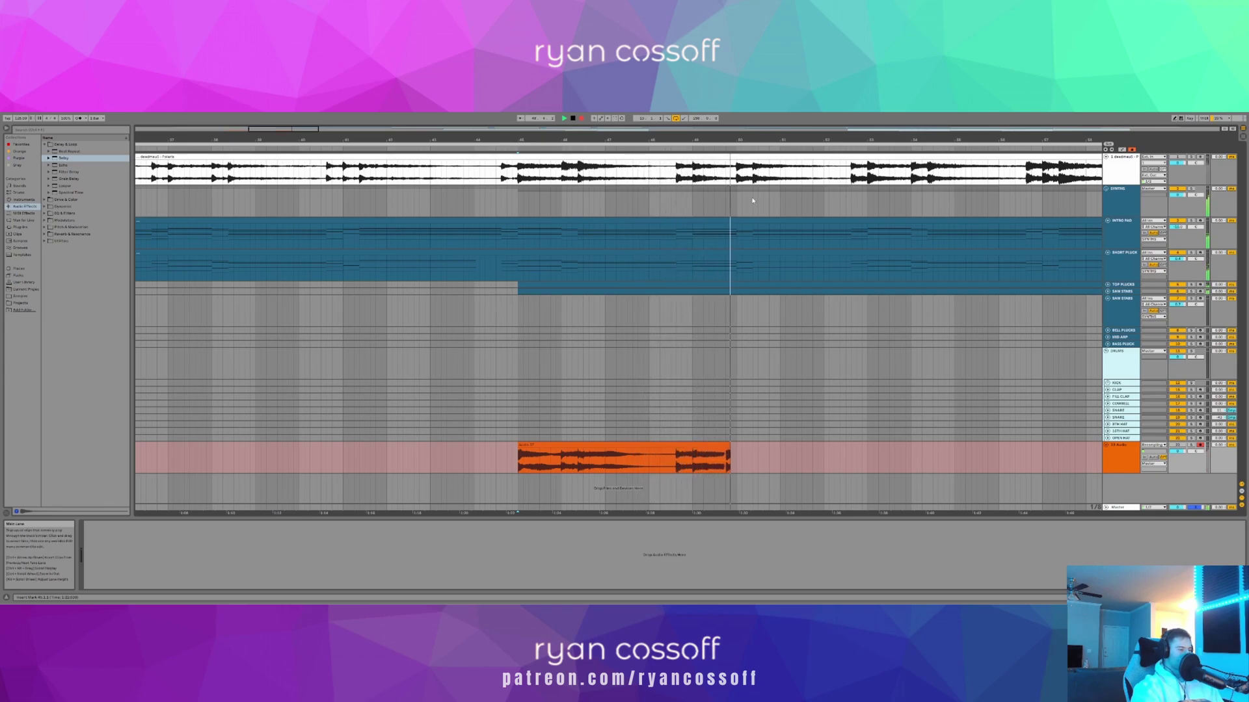
key("space")
- Play the synths over the newly recorded passage, then solo the deadmau5 reference track and listen to the same part
key("minus")
key("space")
key("space")
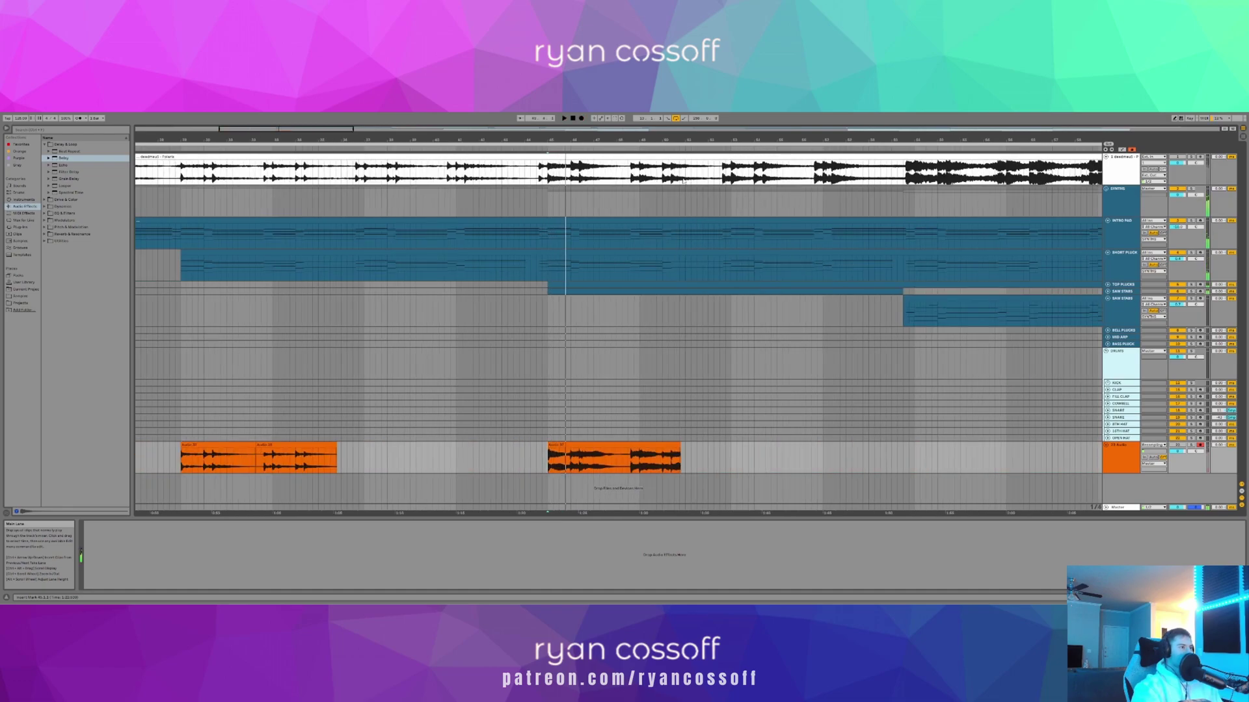
left_click(1191, 157)
key("space")
left_click_drag(577, 140, 577, 186)
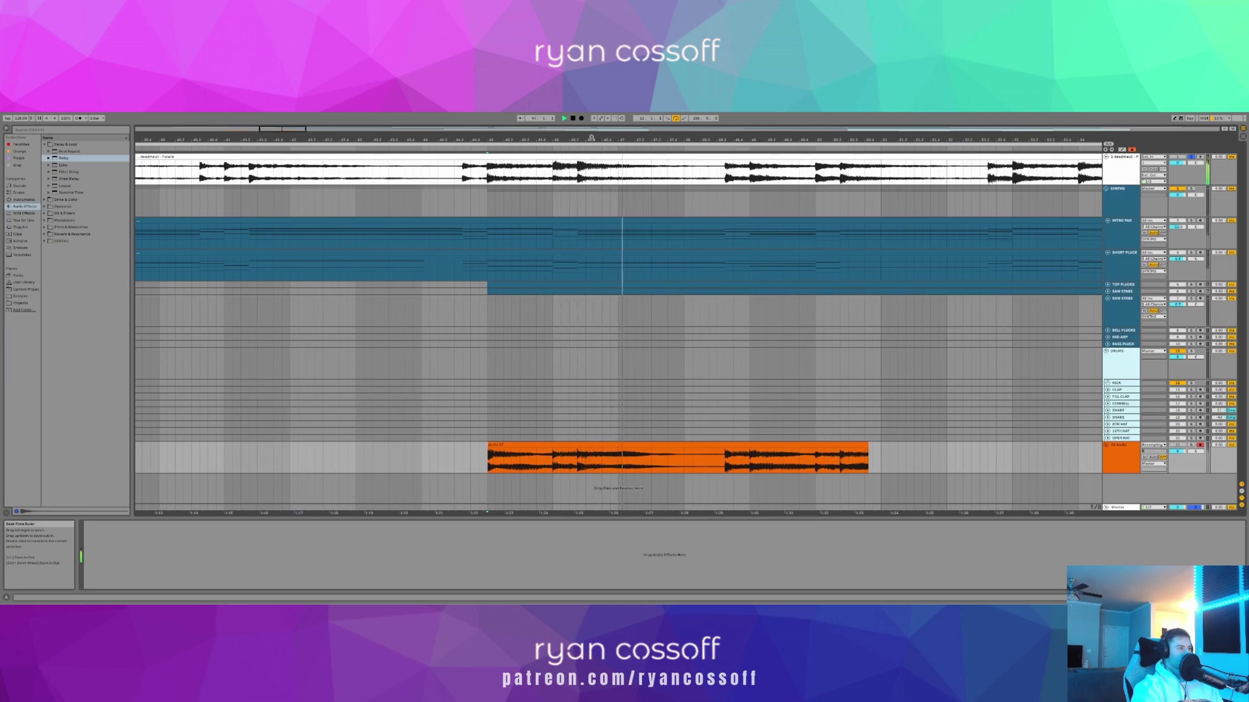
left_click_drag(592, 138, 606, 118)
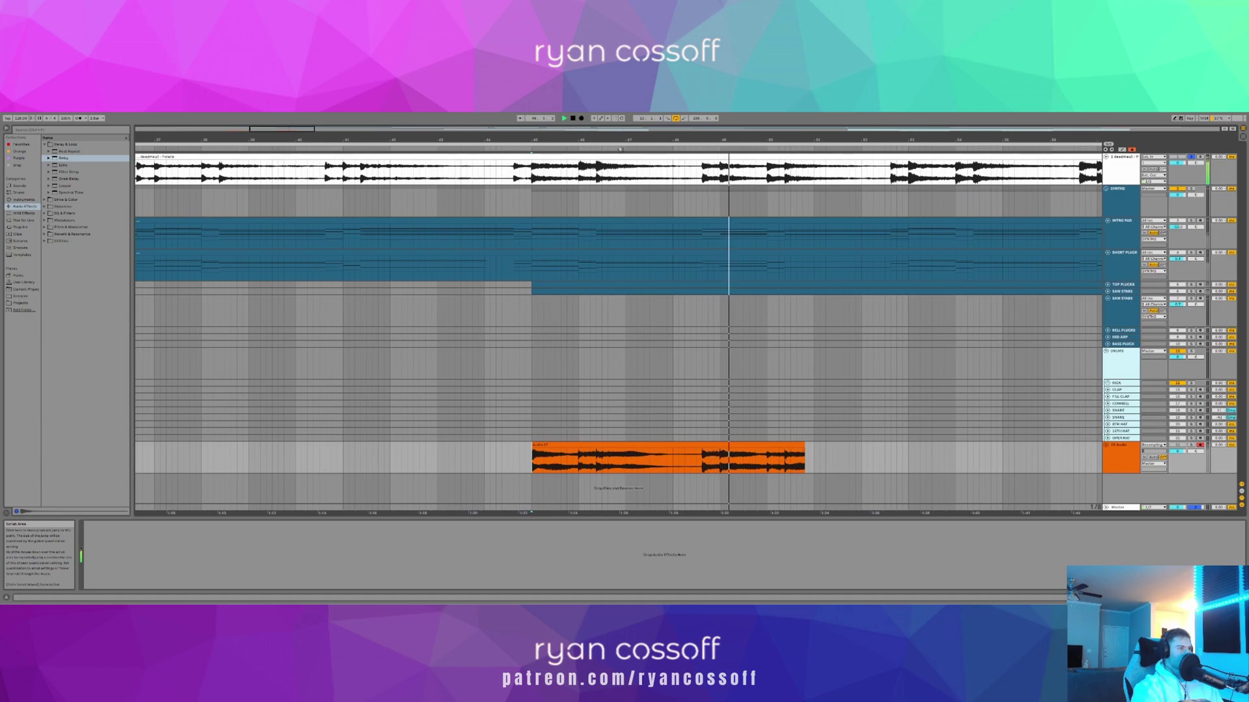
left_click_drag(618, 141, 619, 123)
key("space")
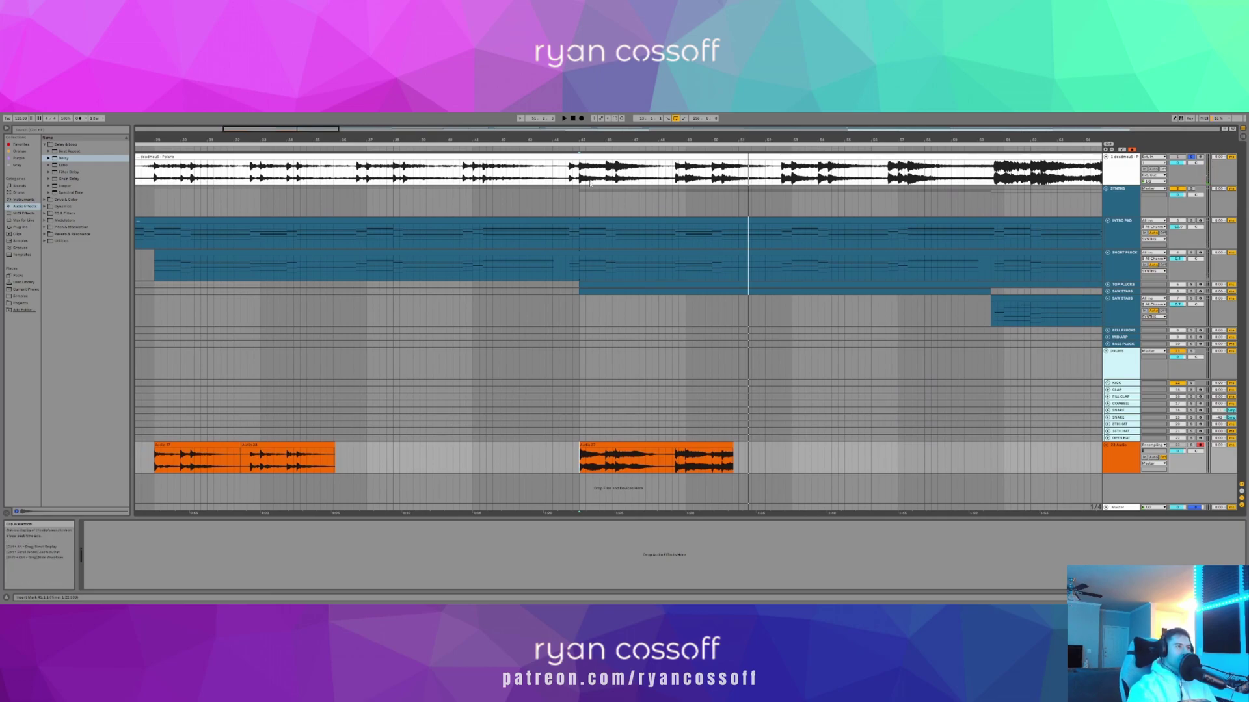
- Select the reference track and play the same passage while watching its Spectrum device
left_click(585, 177)
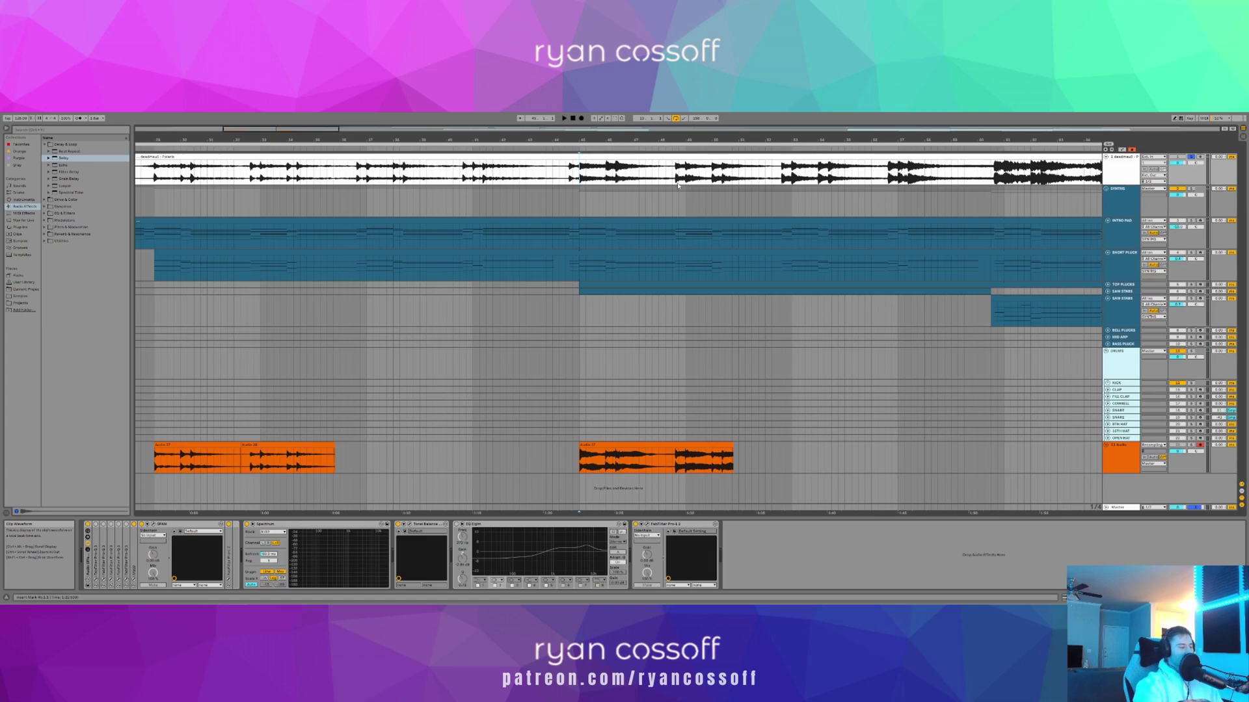
key("space")
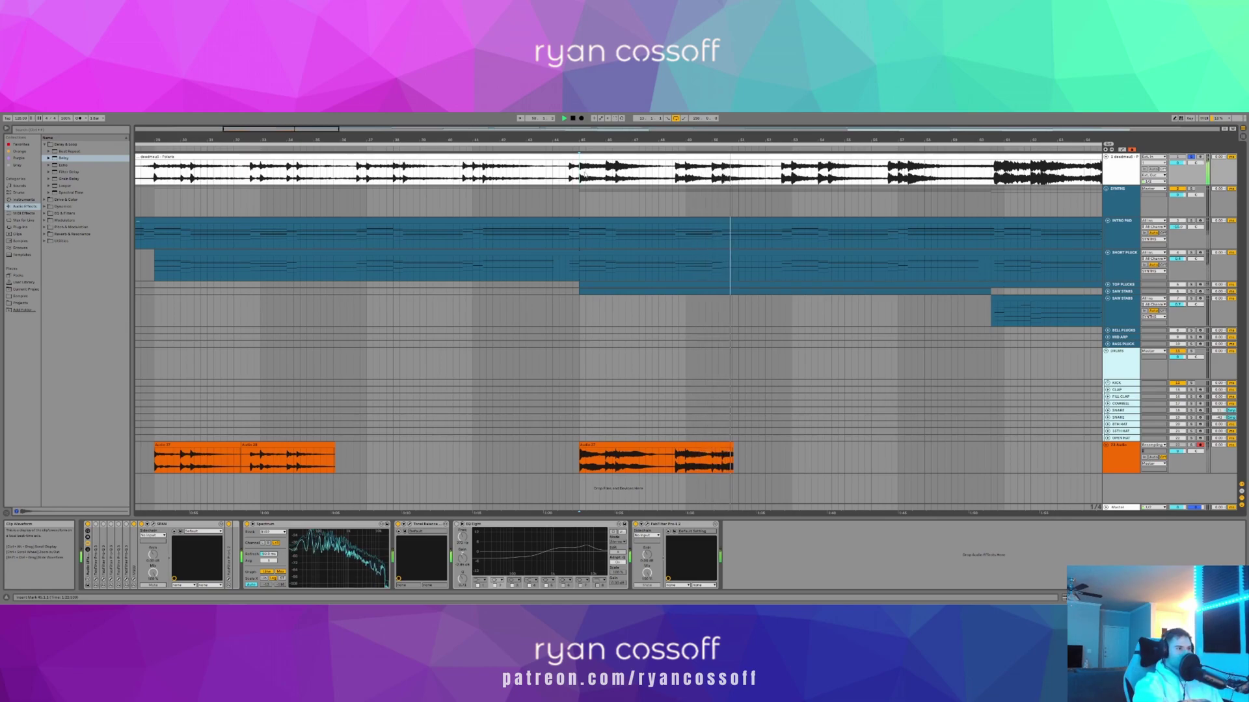
key("space")
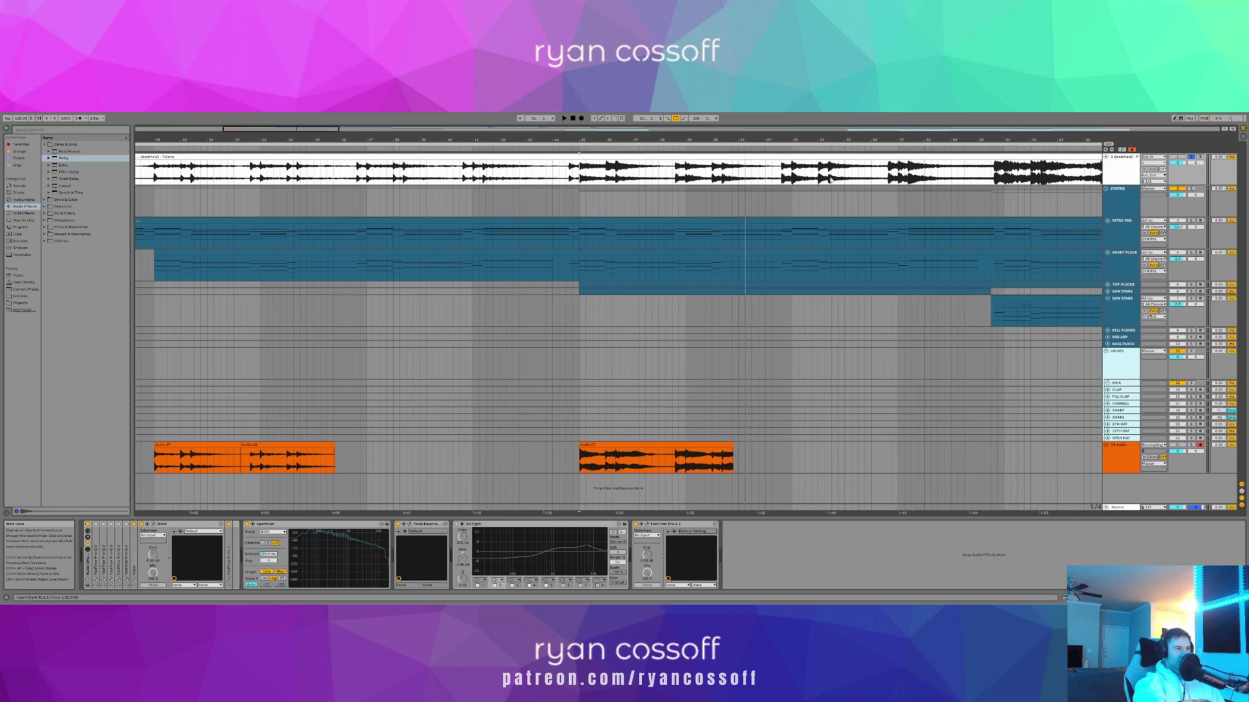
- Show the arrangement automation lanes and display the Serum macro's envelope on the SHORT PLUCKS track
left_click_drag(826, 140, 766, 130)
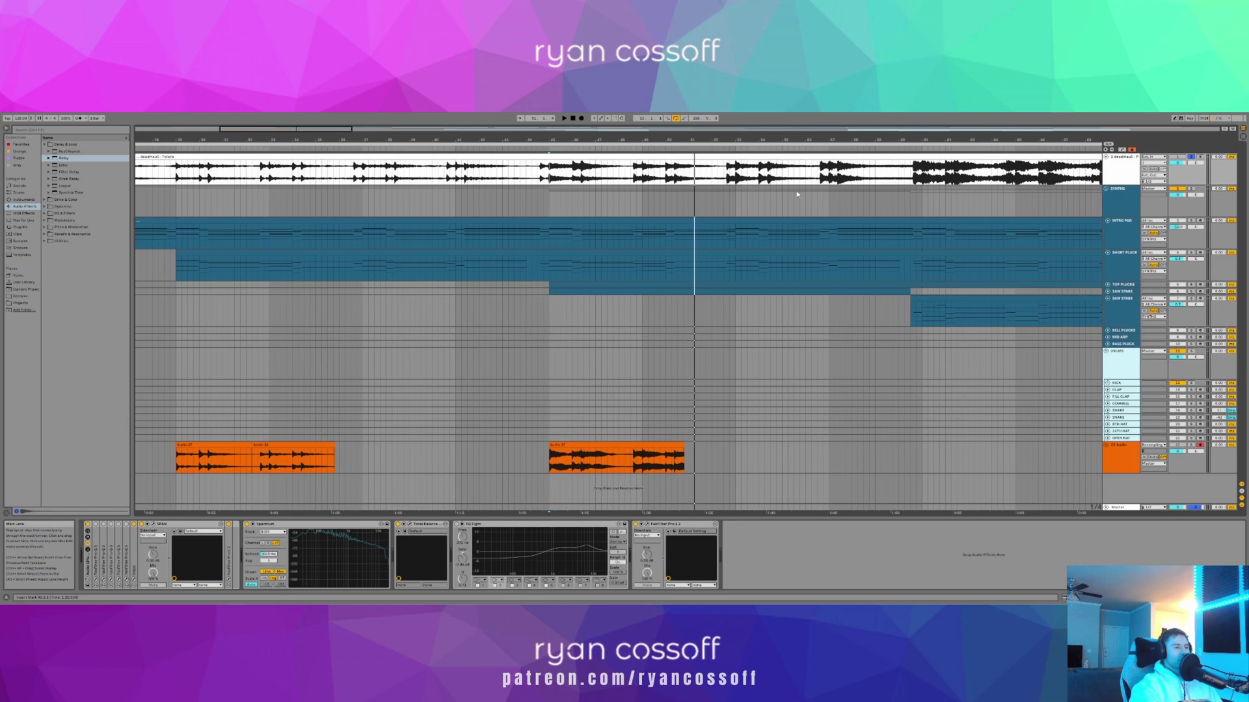
left_click(933, 311)
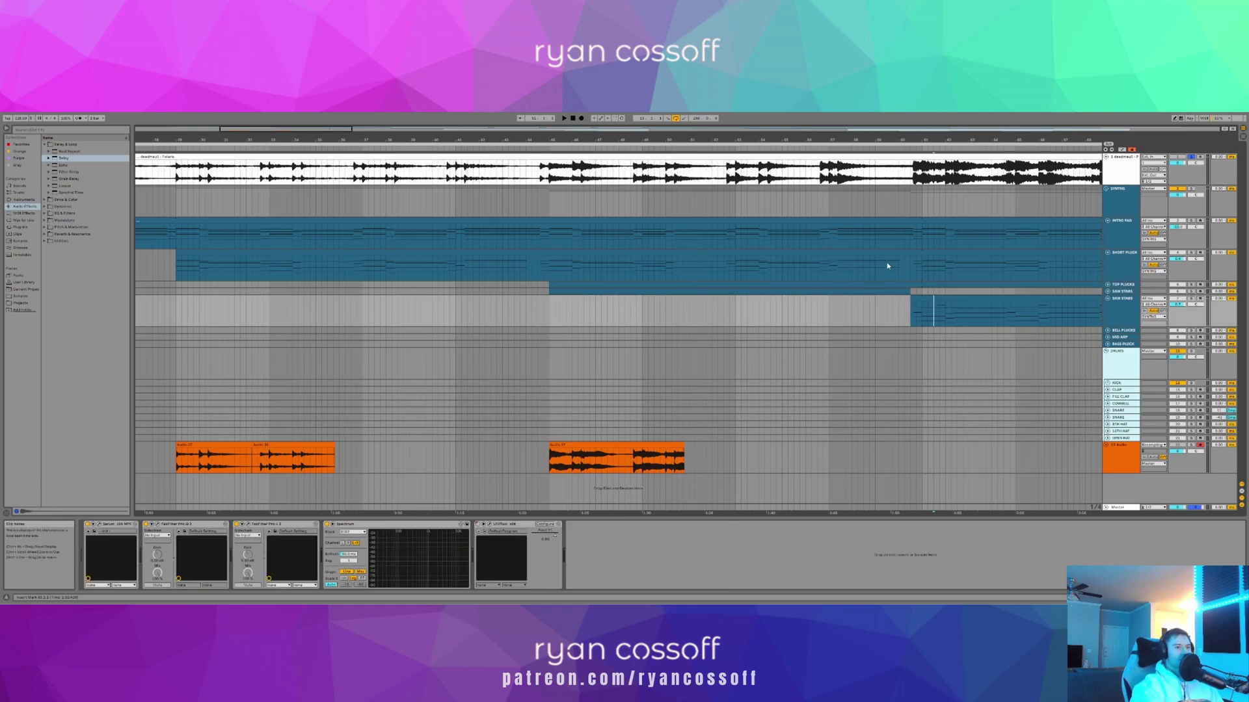
key("a")
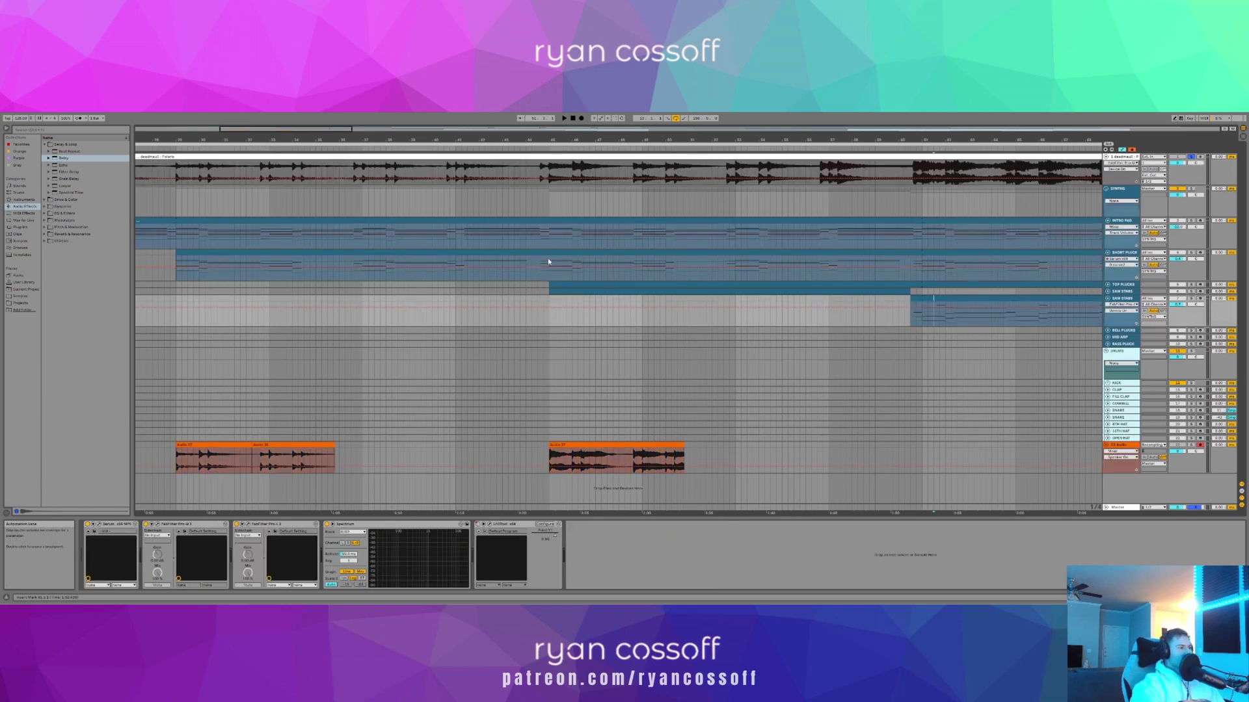
left_click(549, 268)
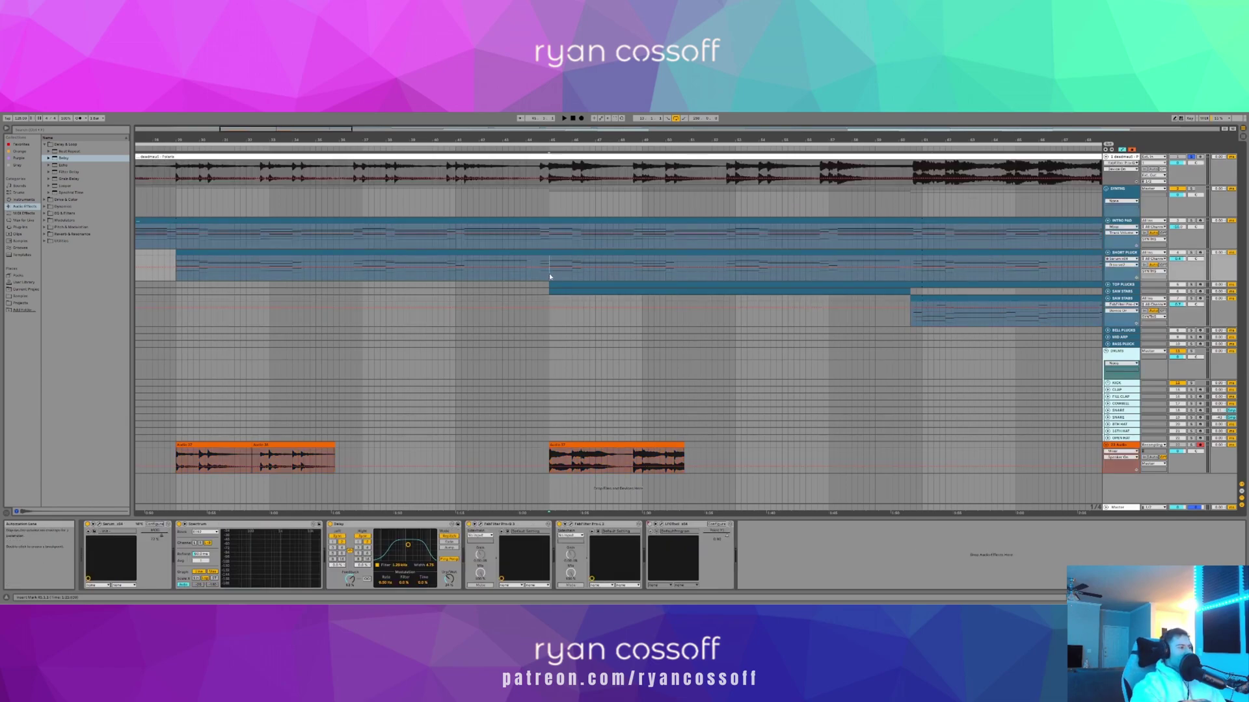
left_click(162, 538)
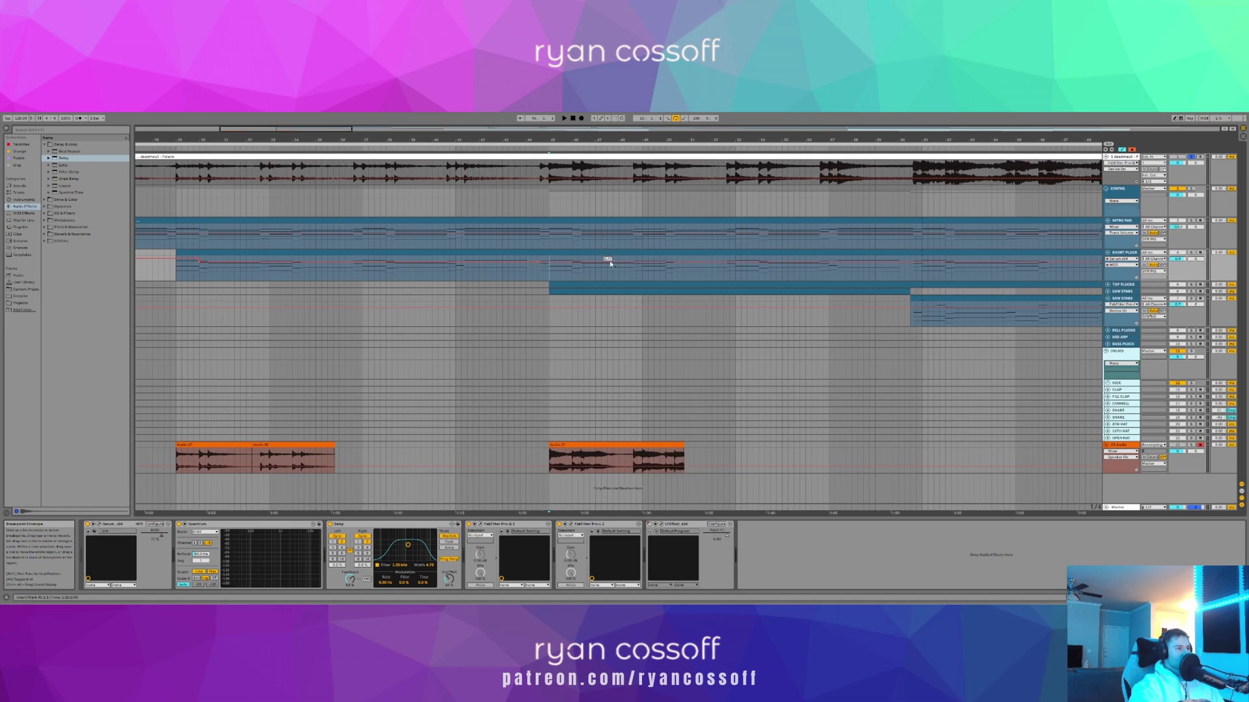
left_click(641, 267)
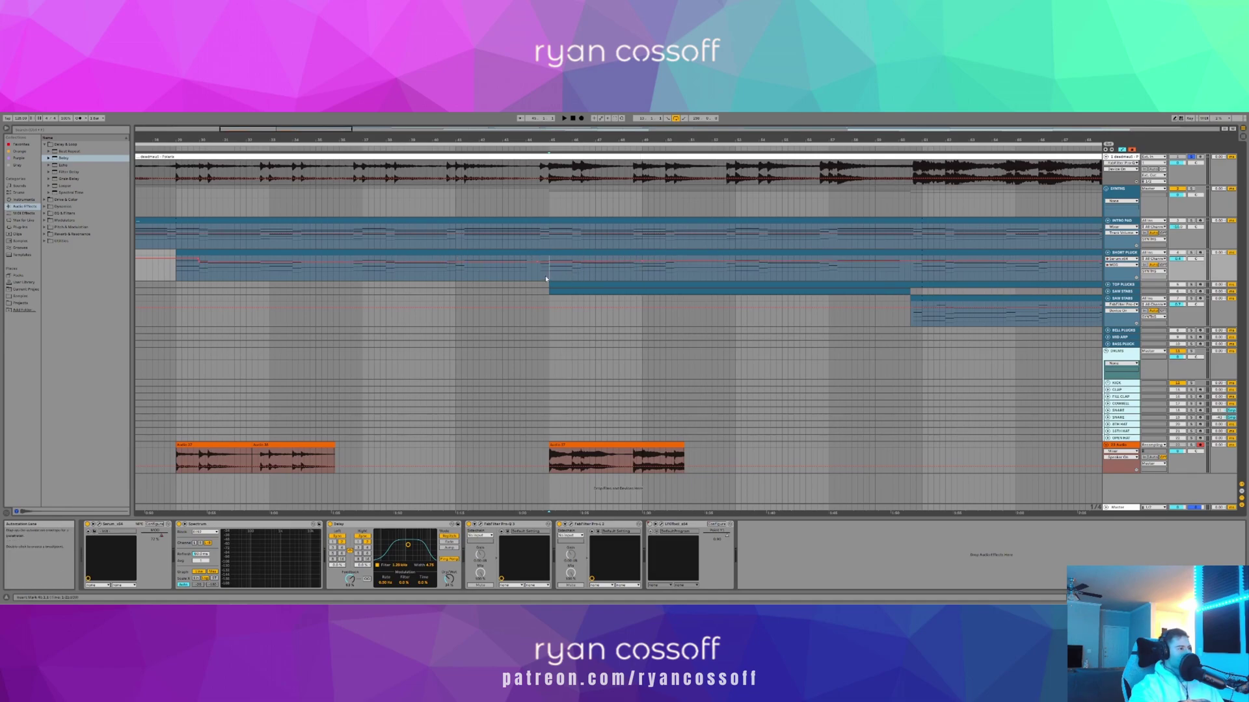
- Play the section from the start of the TOP PLUCKS clip and again from further in, comparing SHORT PLUCKS with the reference
key("space")
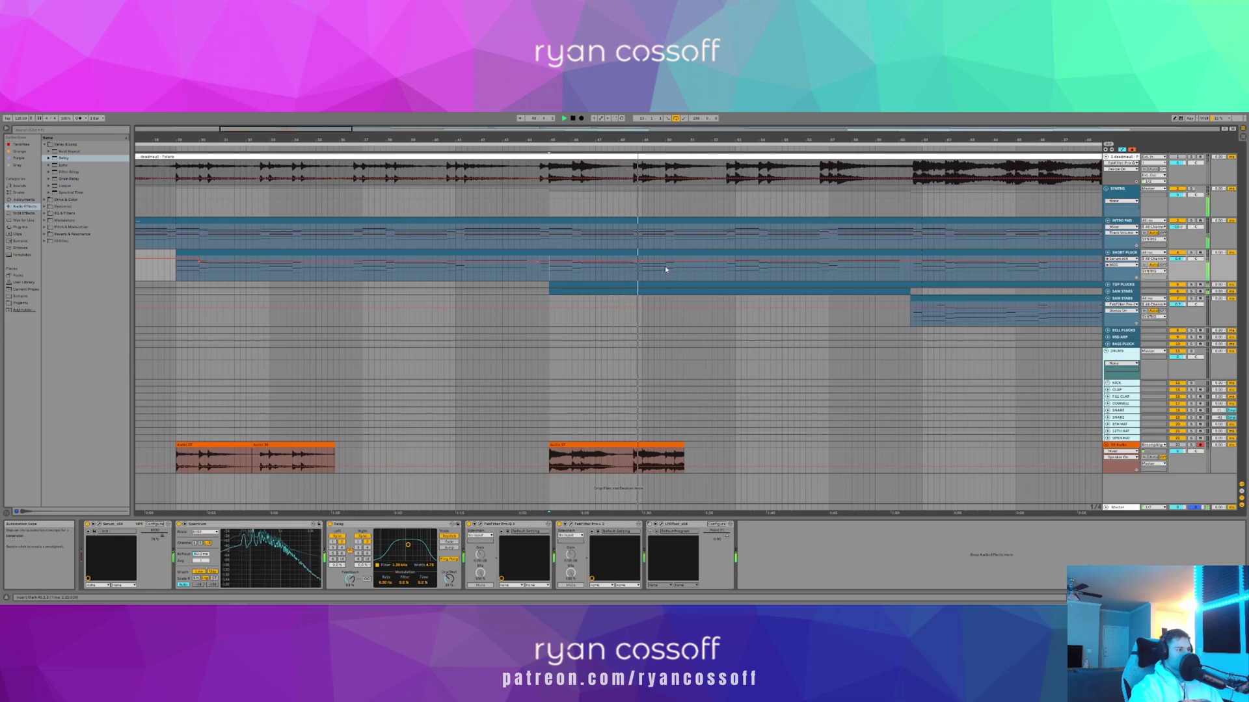
left_click(626, 265)
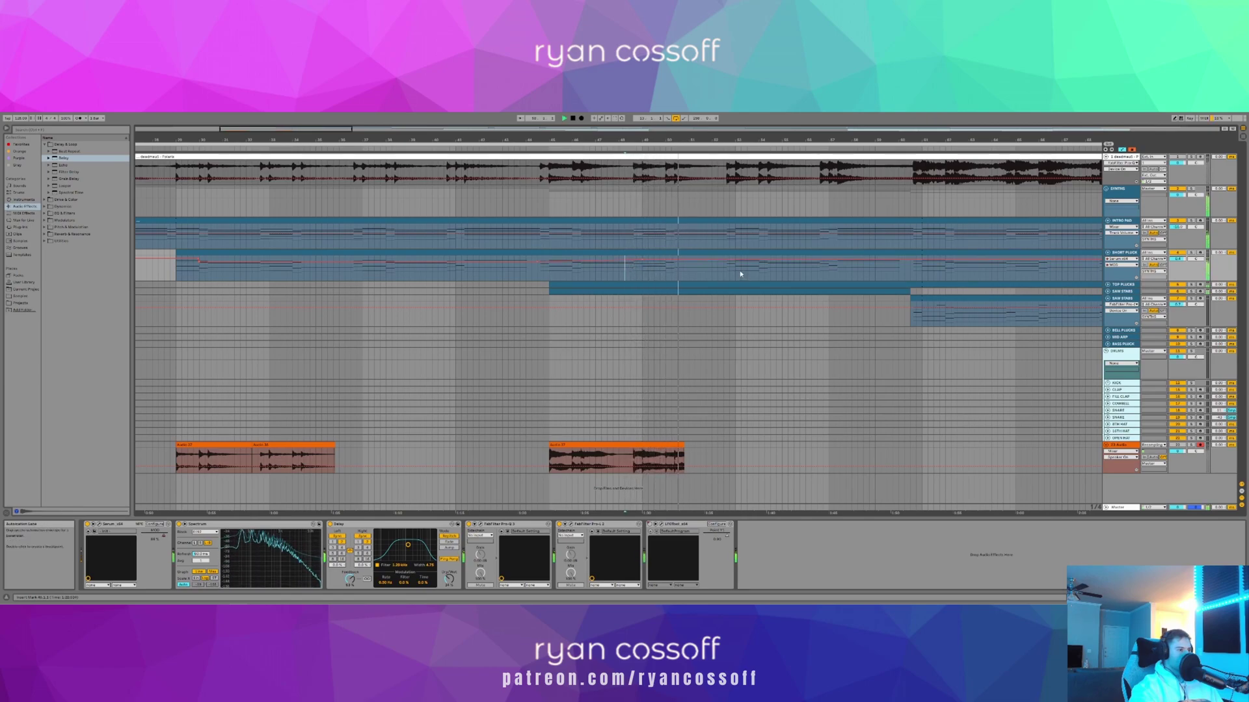
left_click_drag(710, 142, 610, 144)
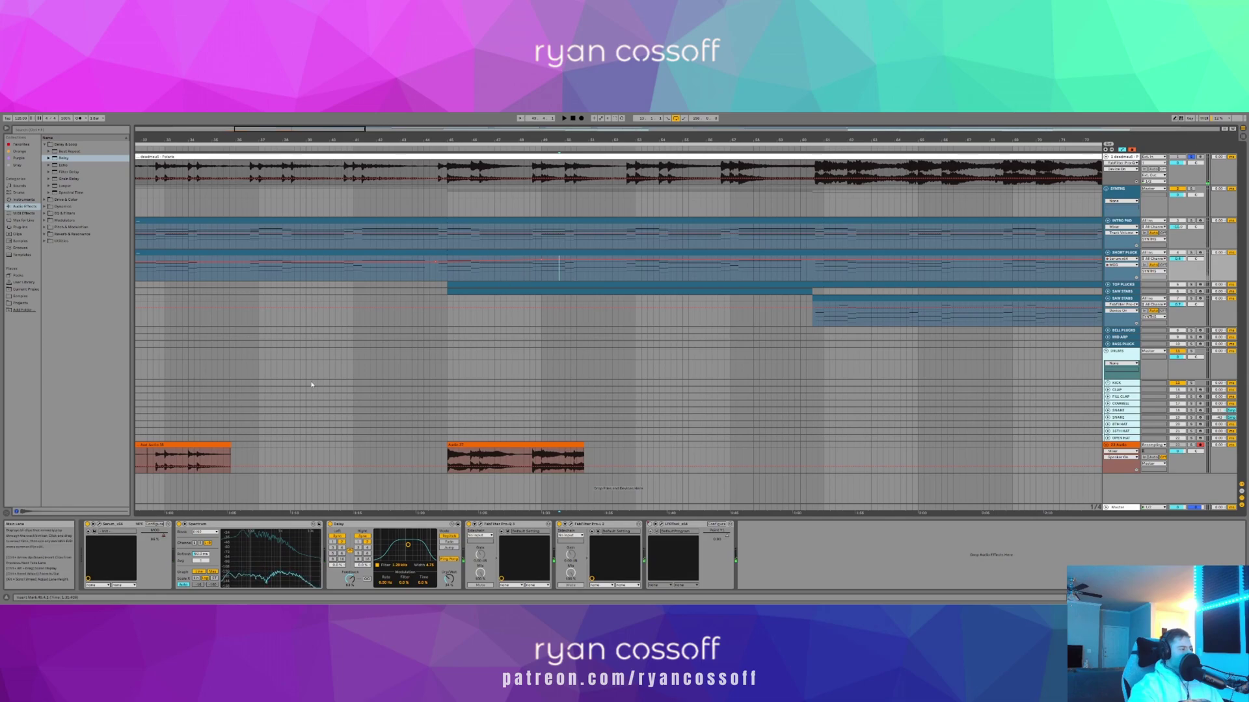
- In the SHORT PLUCKS Serum, check the filter cutoff's modulators, rename Macro 2 as CUTOFF and set it to 0%
left_click(98, 524)
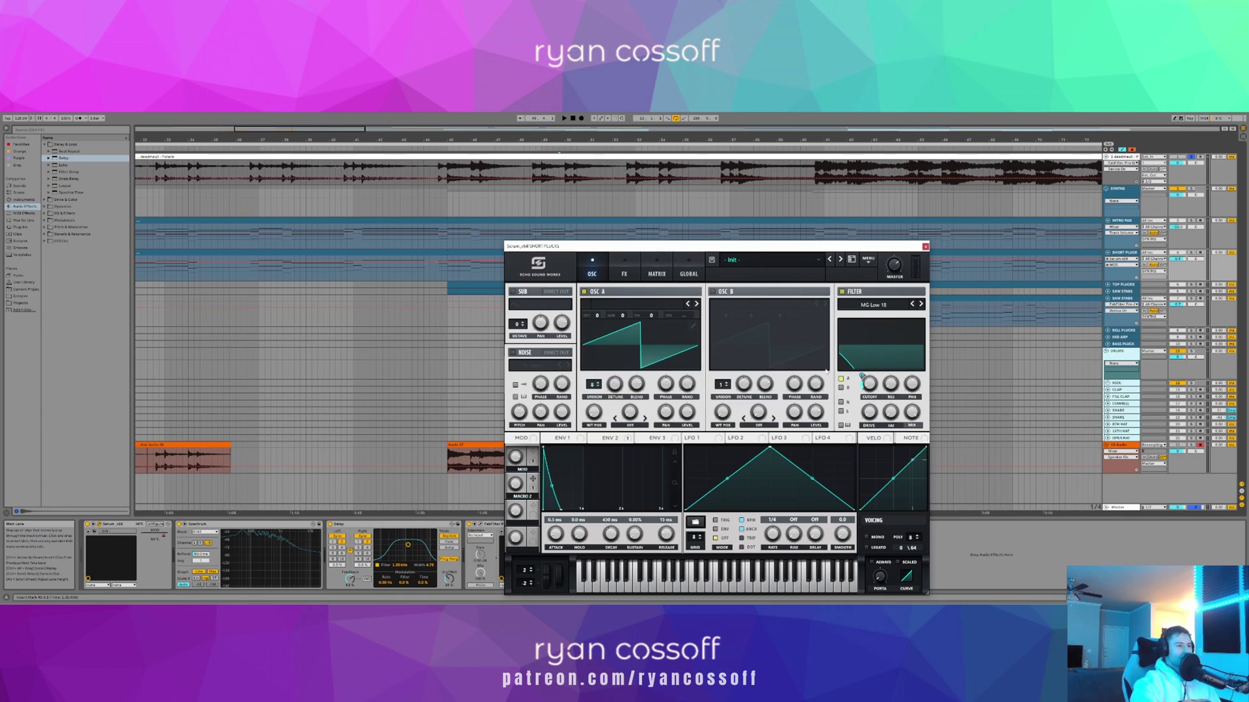
right_click(866, 386)
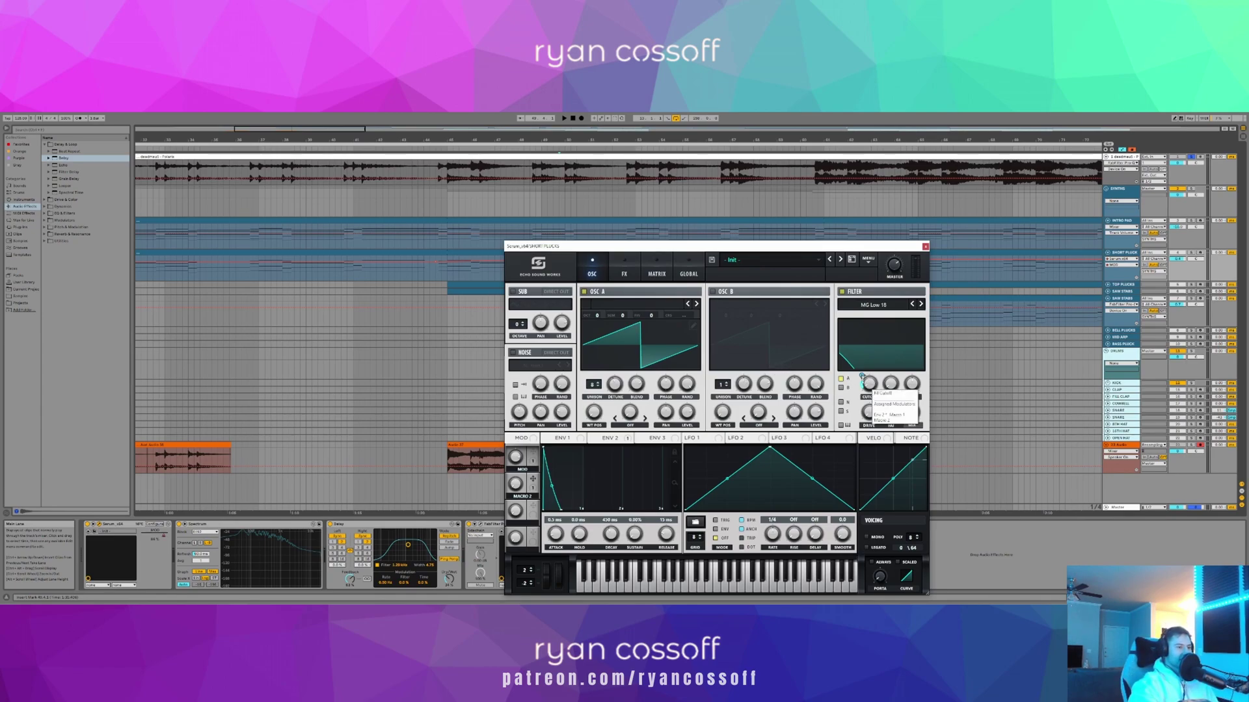
left_click(874, 393)
double_click(524, 496)
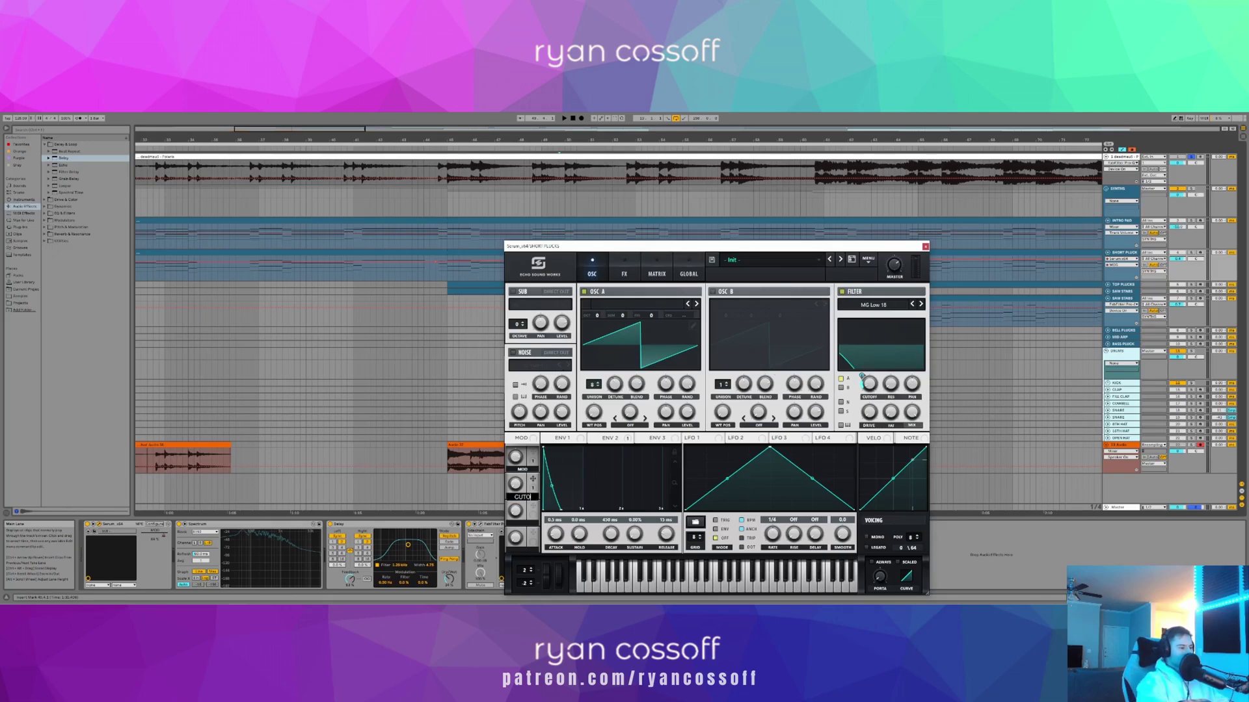
type("CUTOFF")
key("Return")
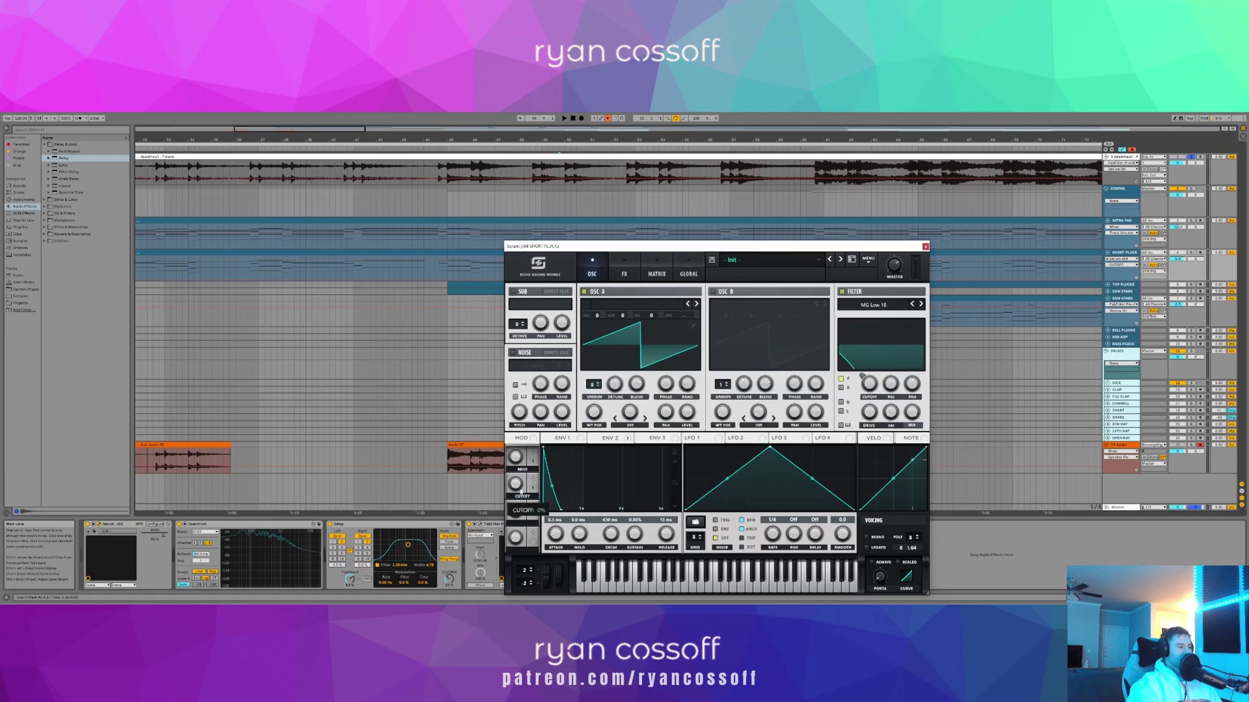
left_click(925, 246)
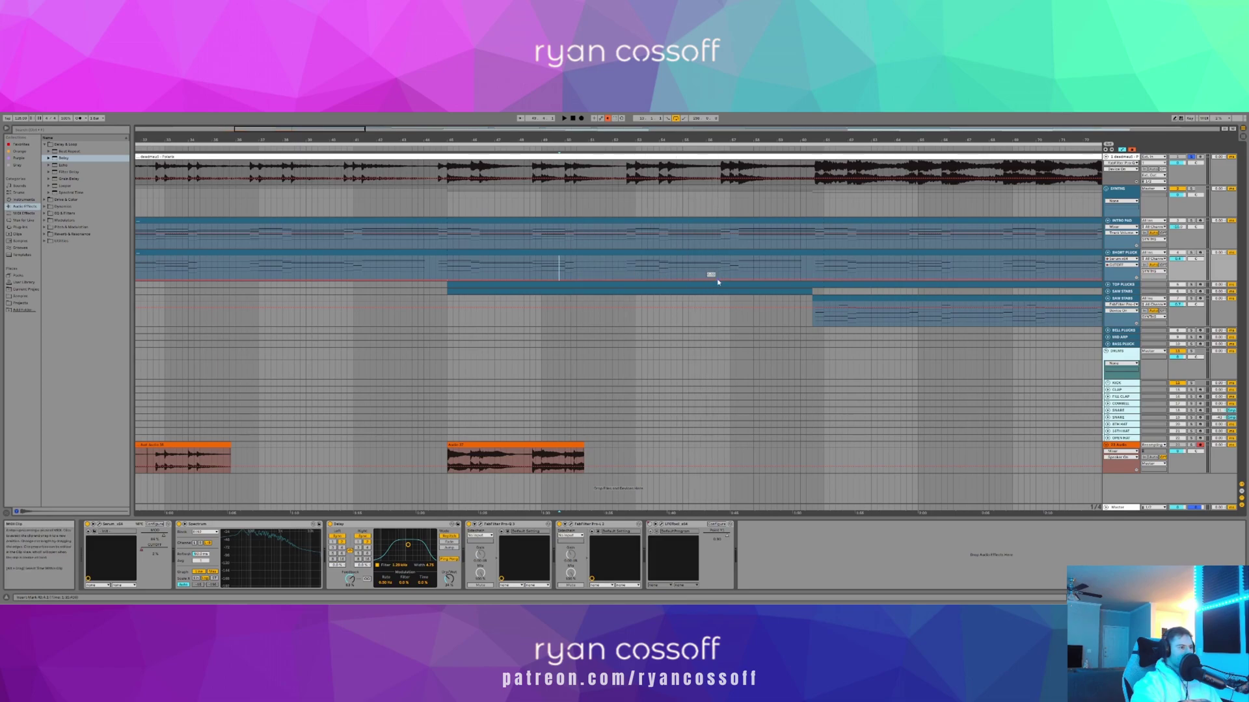
- Play the second half of the TOP PLUCKS section, comparing the synths with the reference track
left_click(619, 264)
key("space")
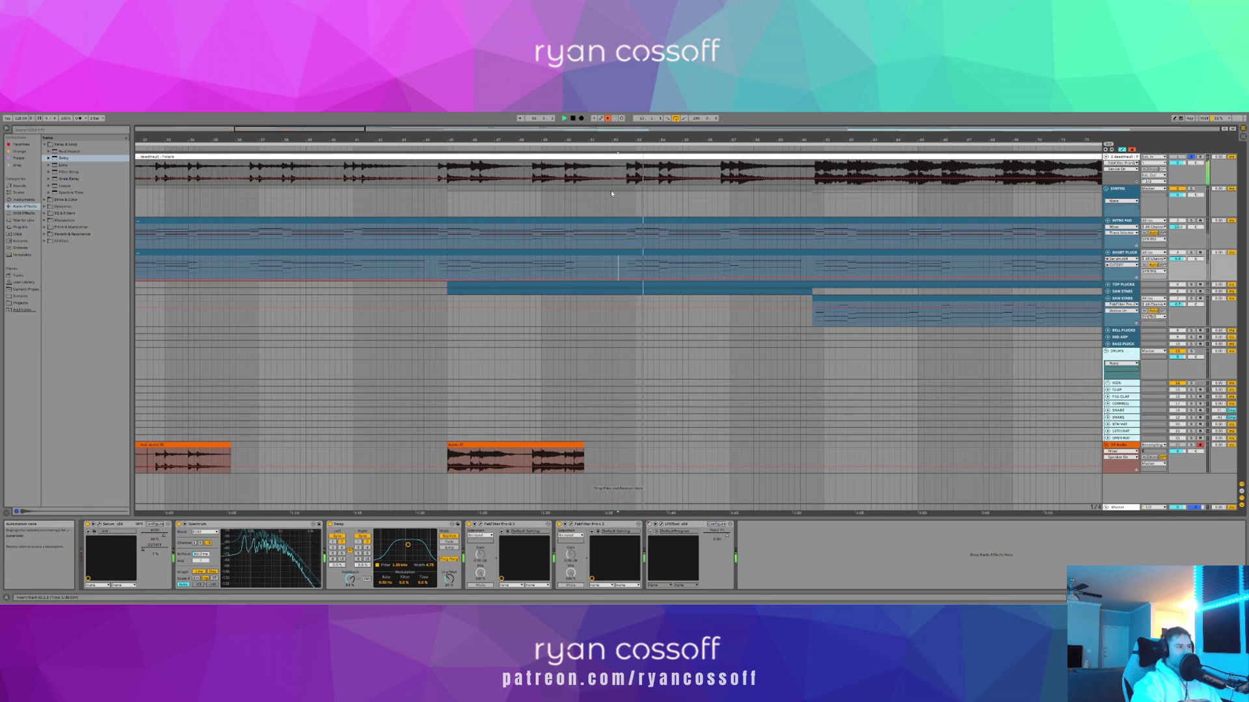
key("space")
key("space")
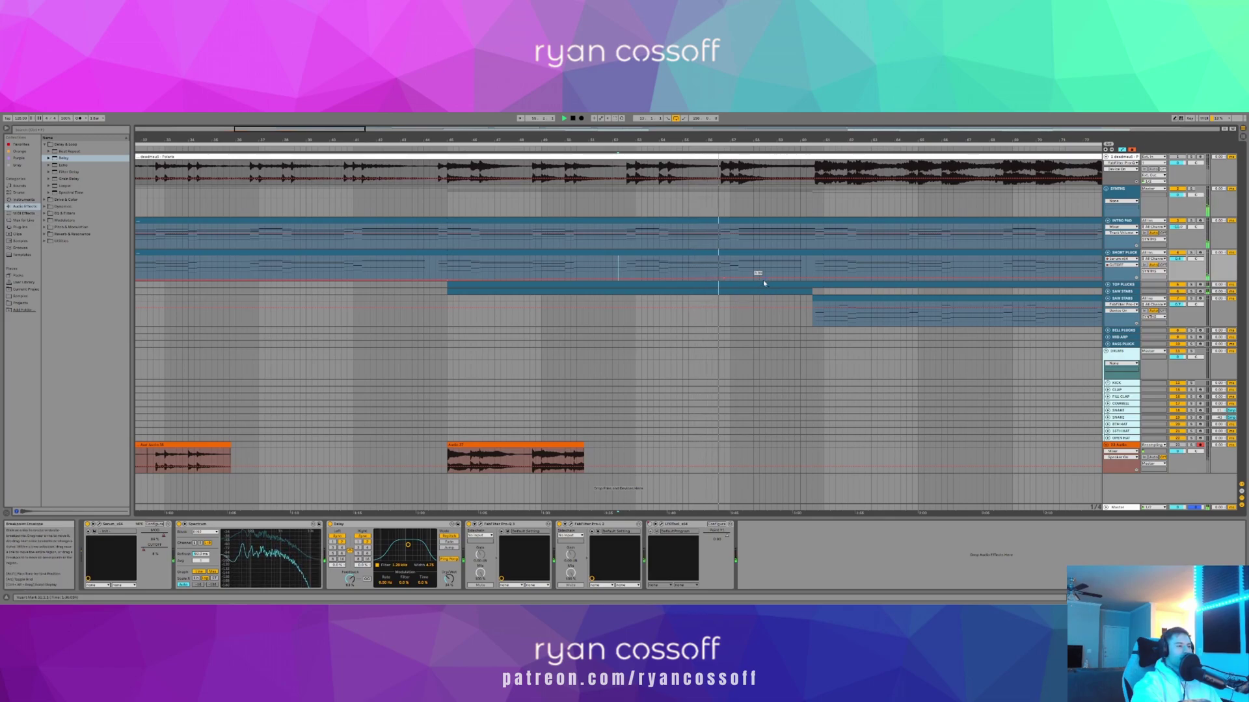
- Raise the SHORT PLUCKS CUTOFF automation at the start of the last quarter before the SAW STABS clip enters, and play it
left_click(724, 277)
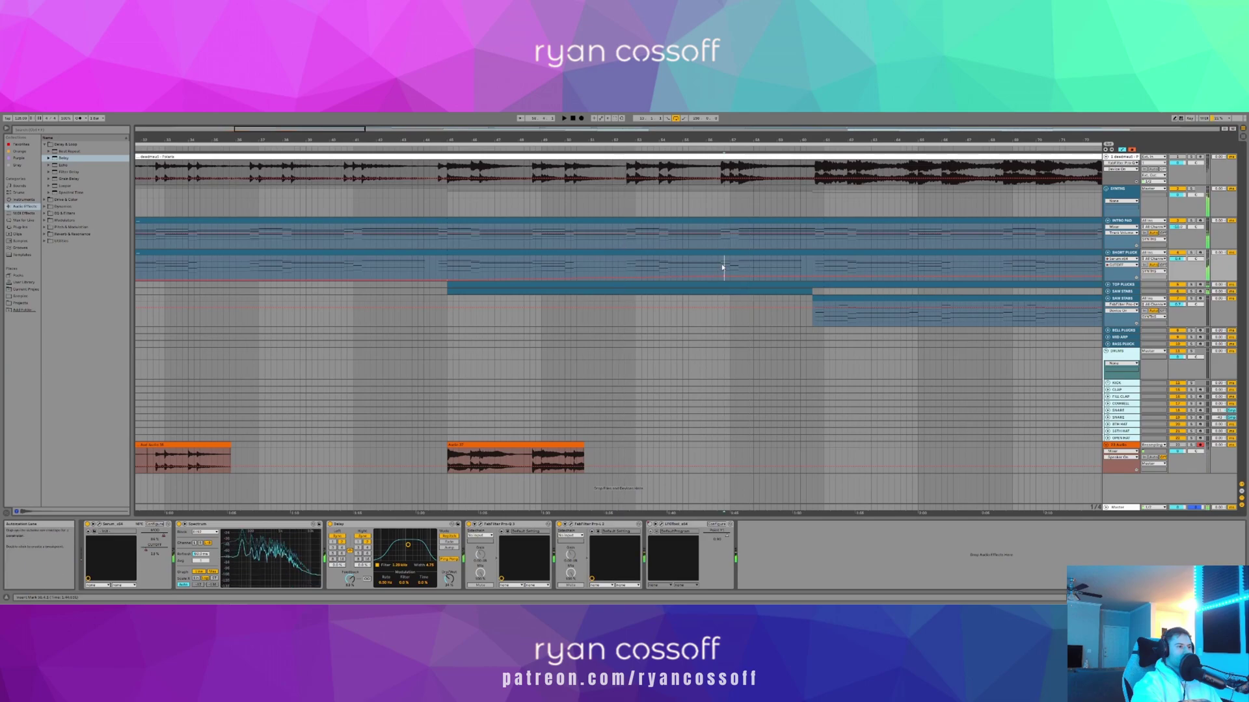
key("space")
left_click_drag(725, 278, 726, 271)
key("space")
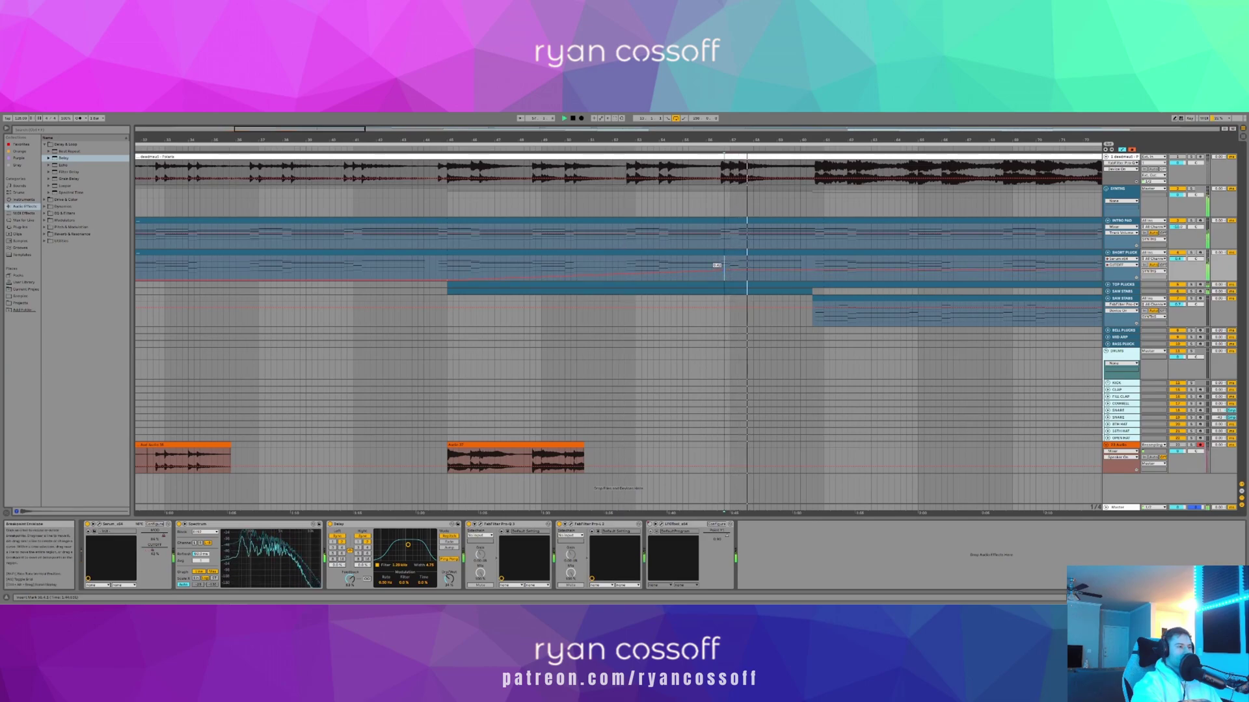
- Replay the passage with the raised cutoff several times, alternating between the synths and the soloed reference track
key("space")
key("space")
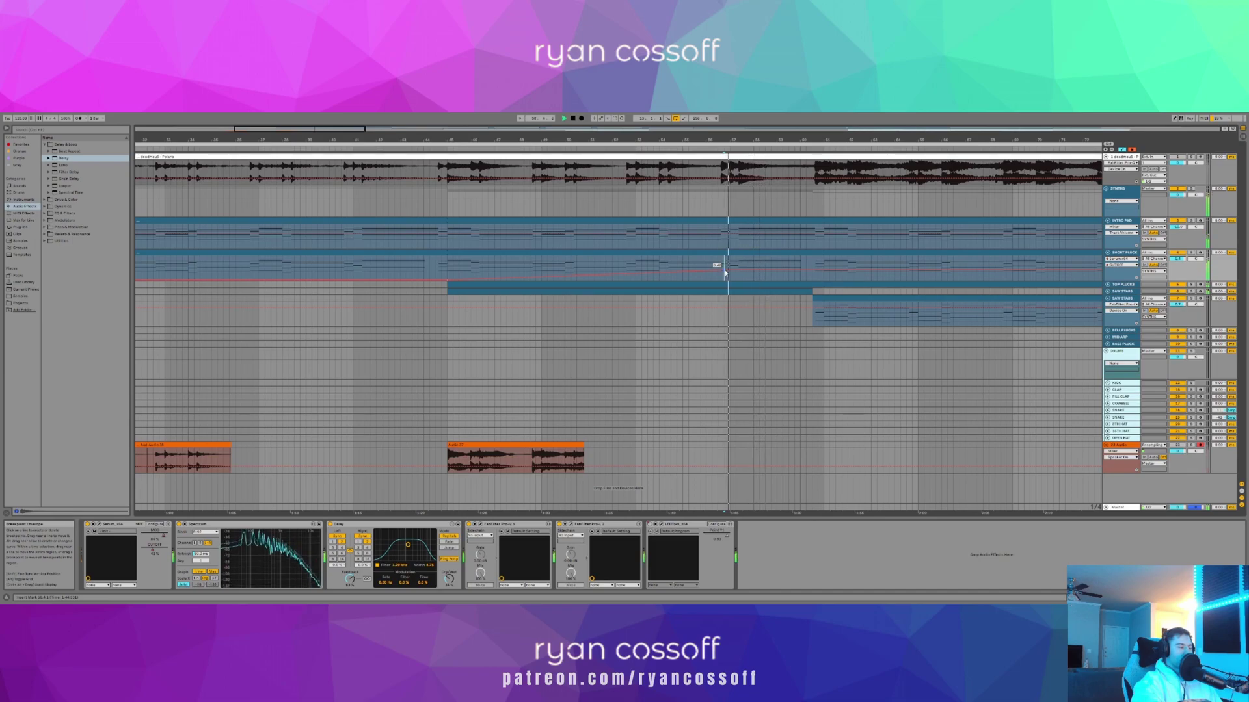
key("space")
key("space")
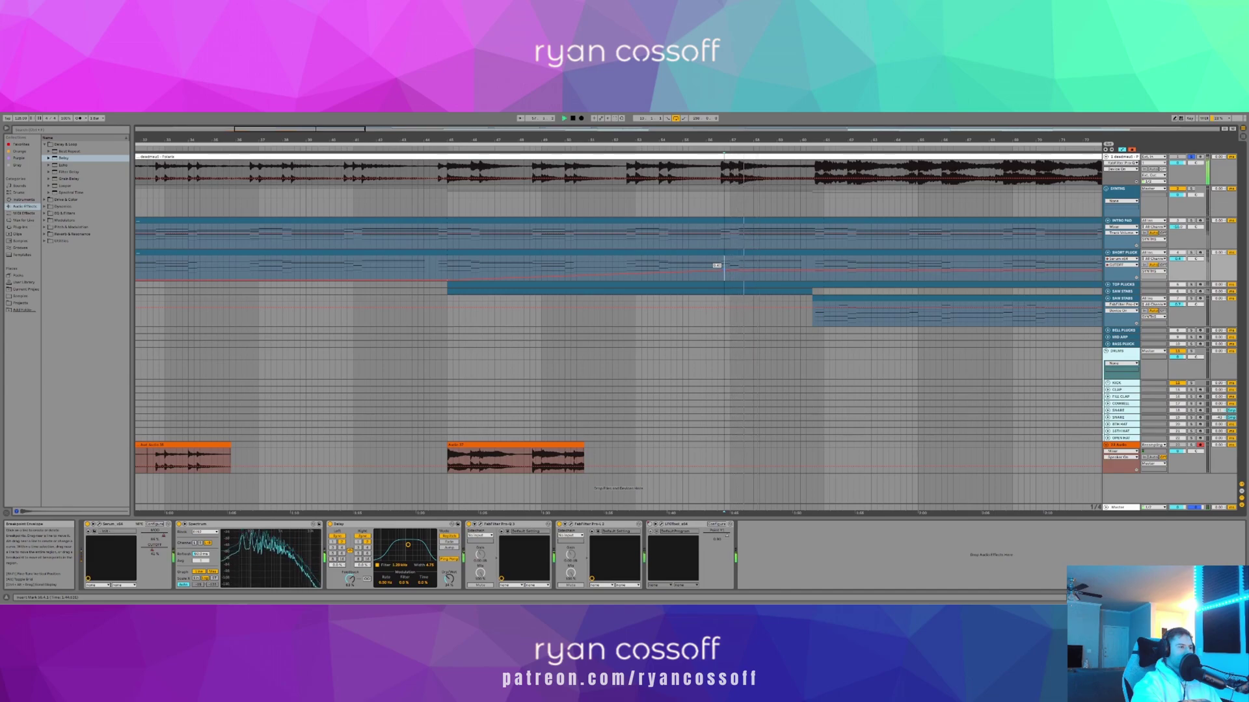
- Show the automation of the first Serum parameter on SHORT PLUCKS and play the synths from the passage before the SAW STABS entrance
left_click(718, 267)
key("space")
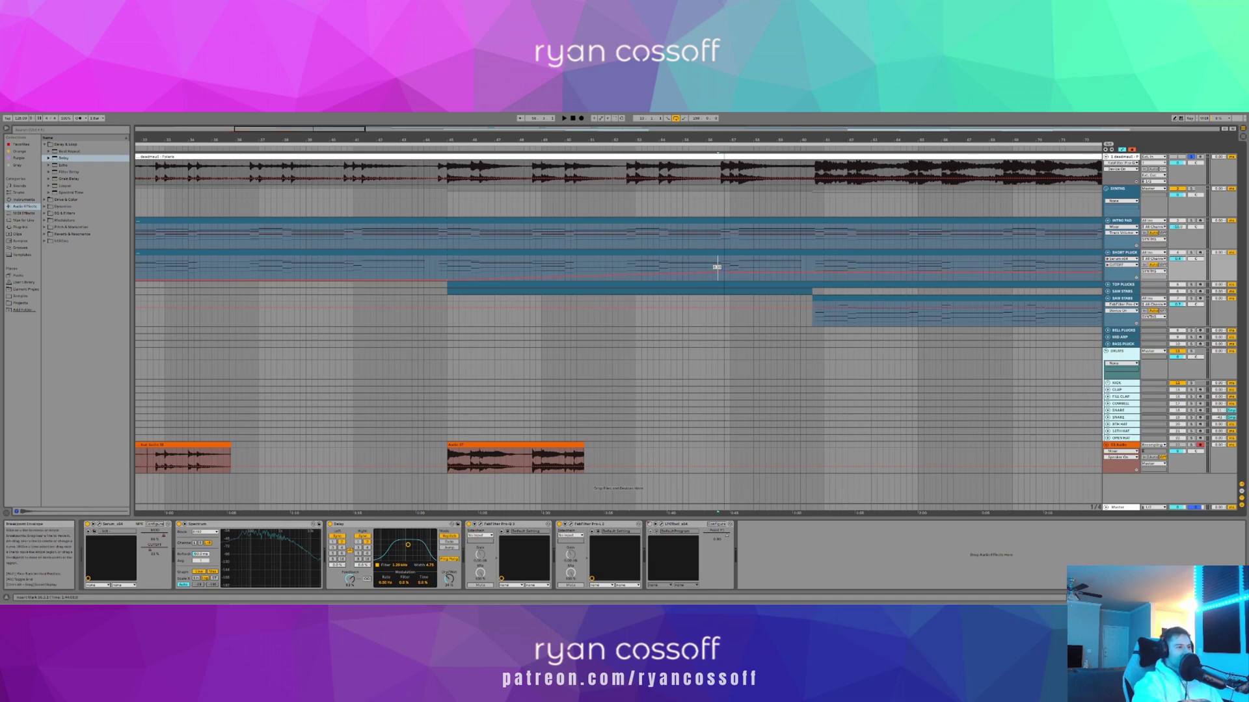
left_click(155, 531)
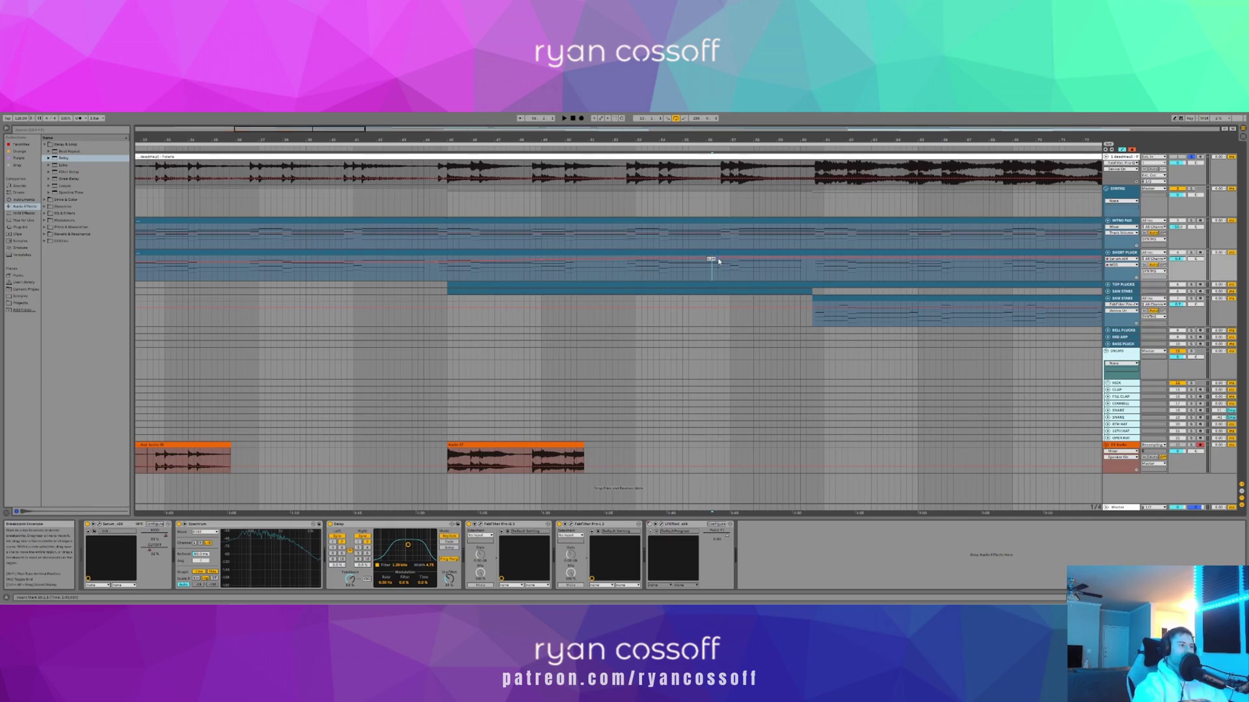
left_click(666, 268)
key("space")
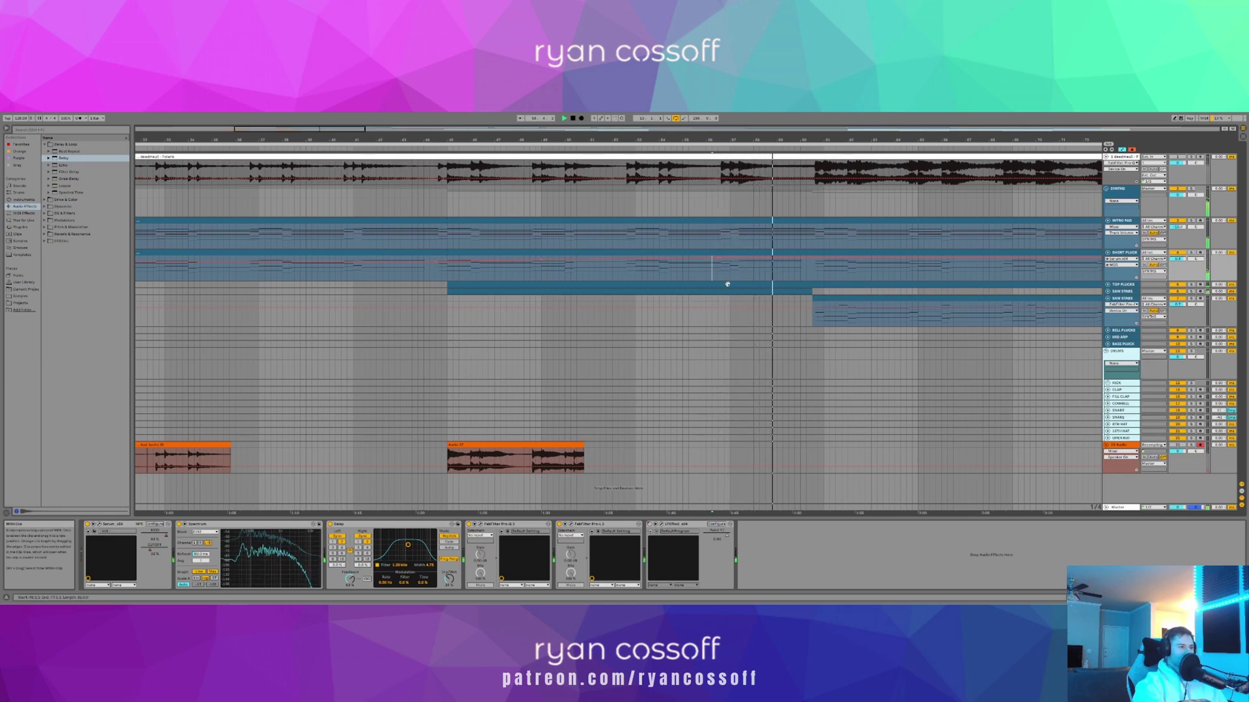
left_click(845, 302)
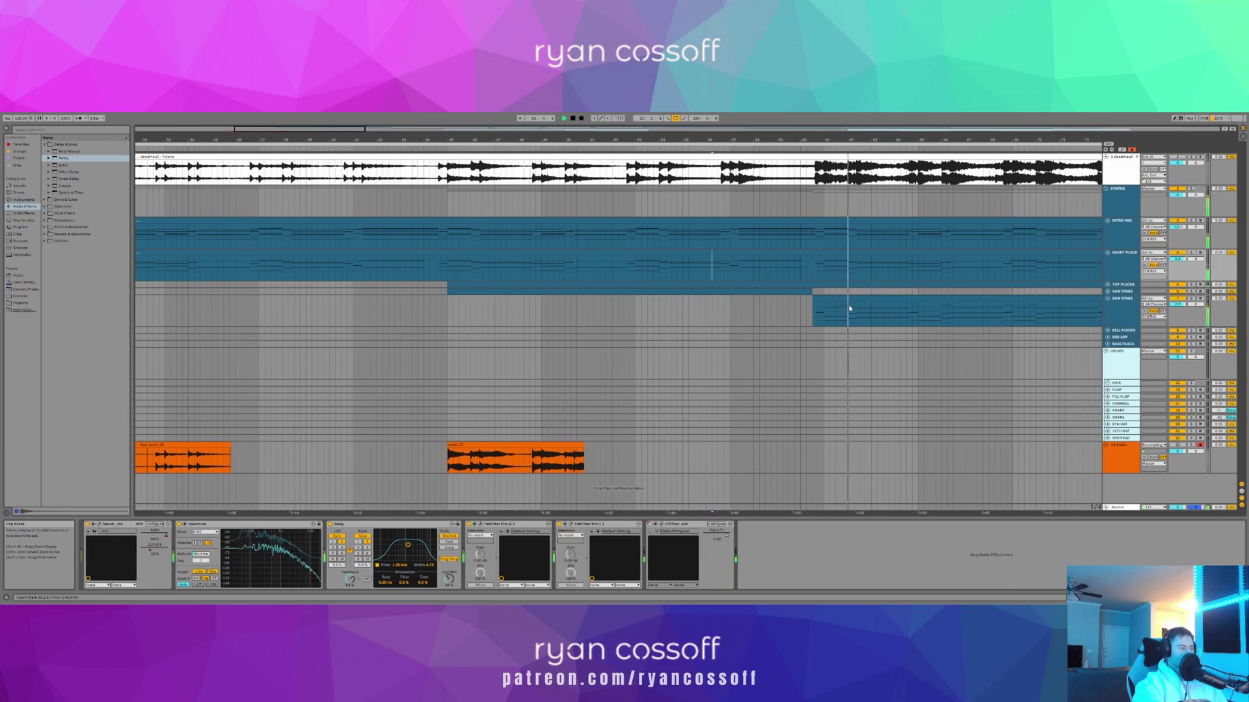
key("space")
key("a")
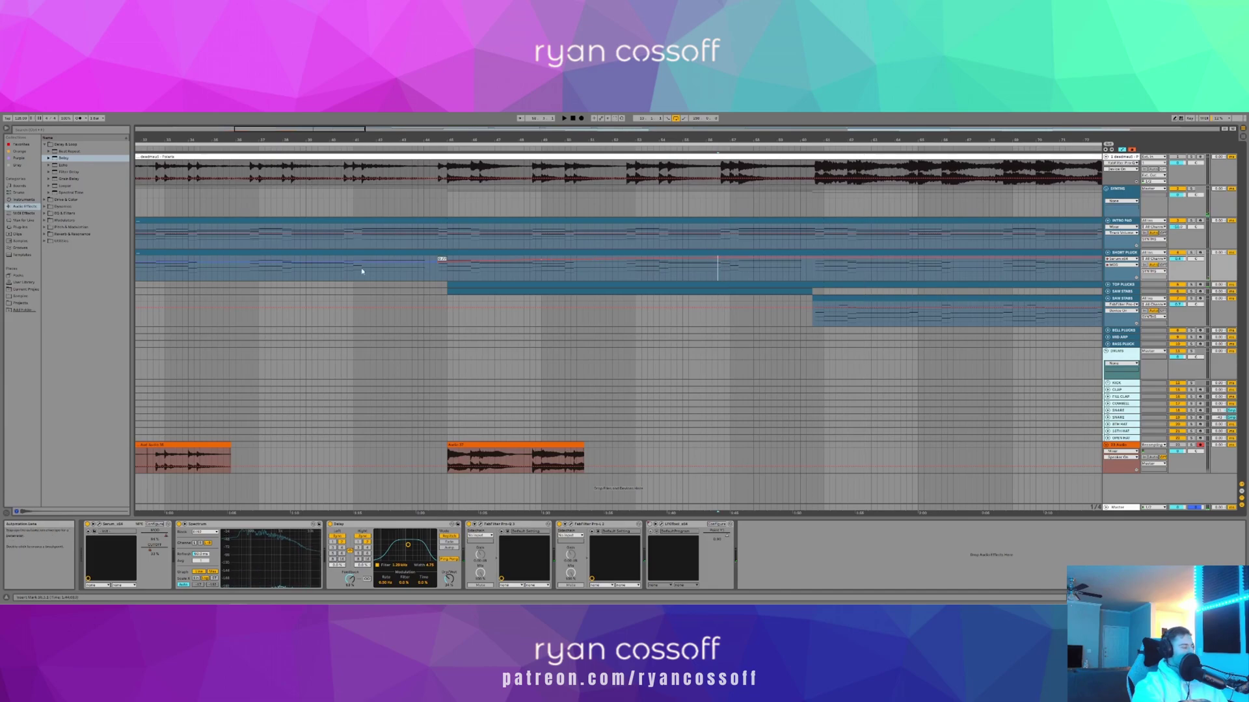
- Check the effects in the SHORT PLUCKS Serum while playing from the start of the TOP PLUCKS clip
left_click(99, 526)
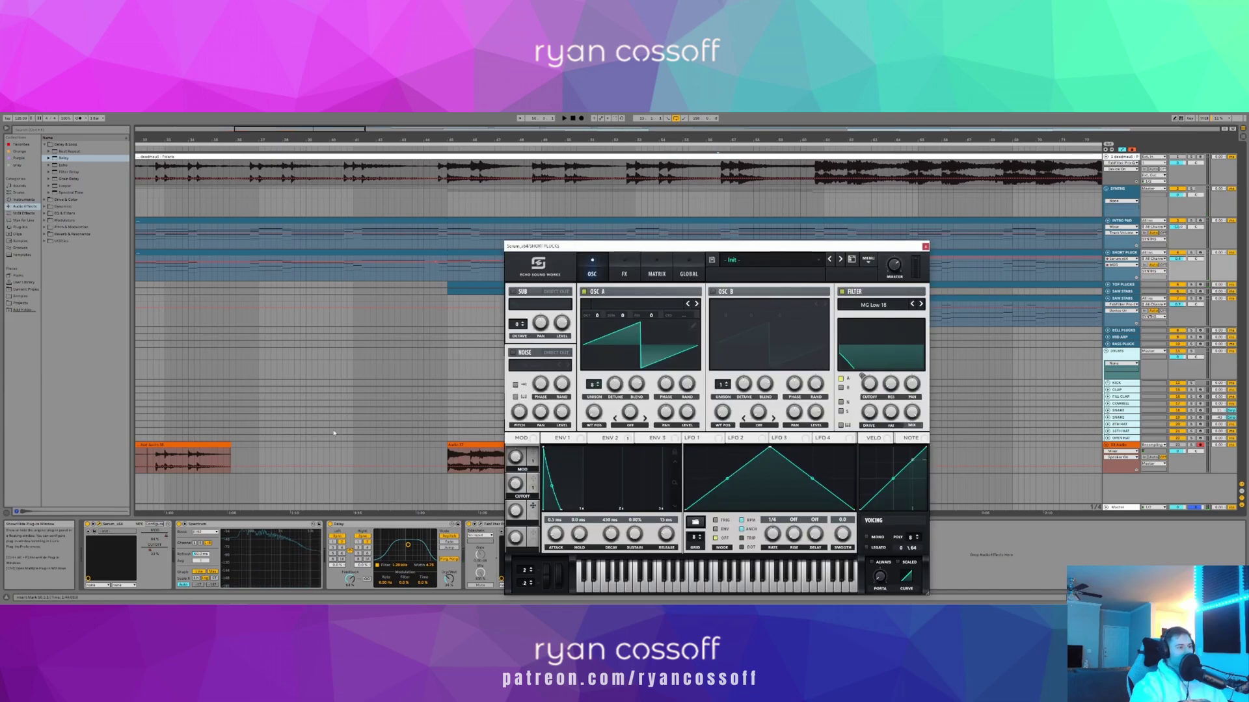
left_click(624, 272)
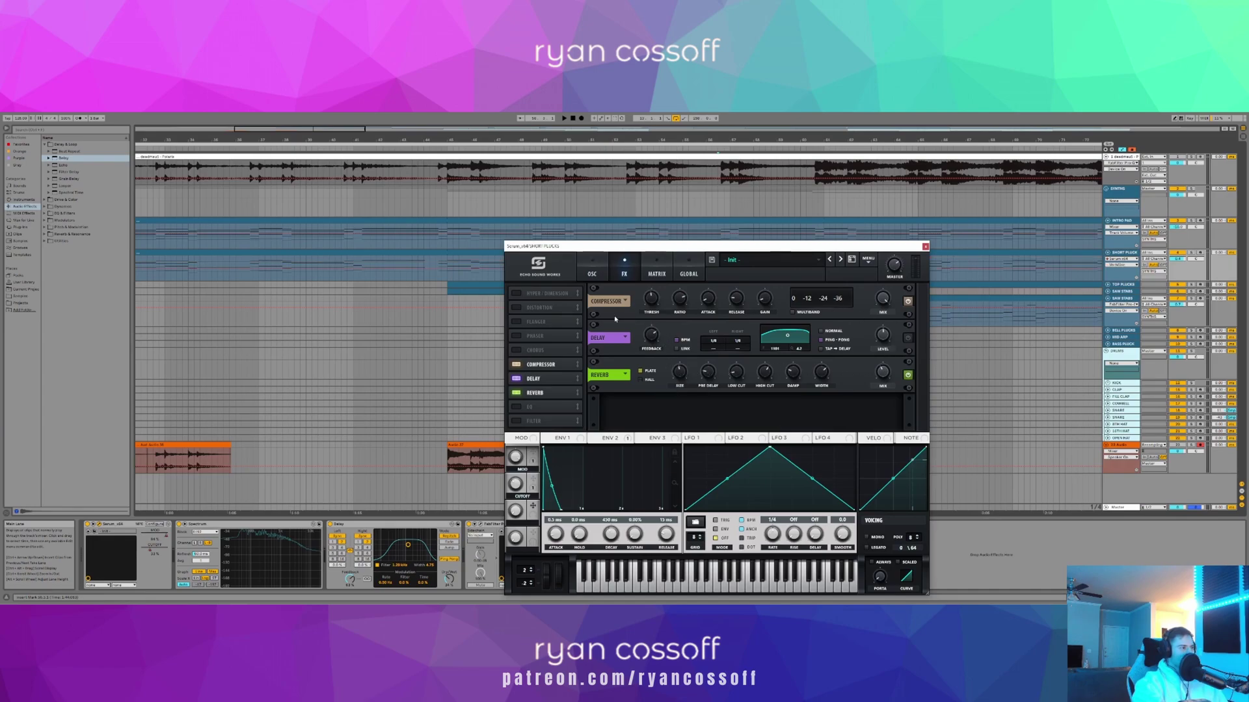
left_click(436, 267)
key("space")
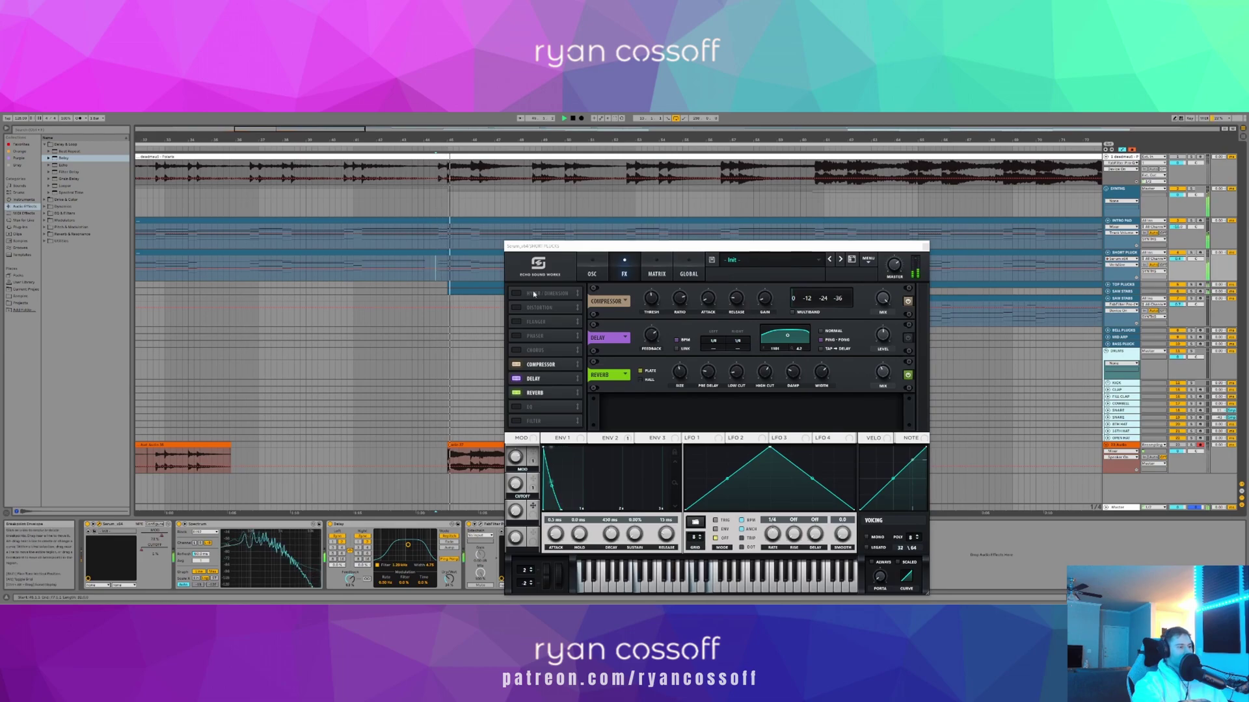
left_click(735, 374)
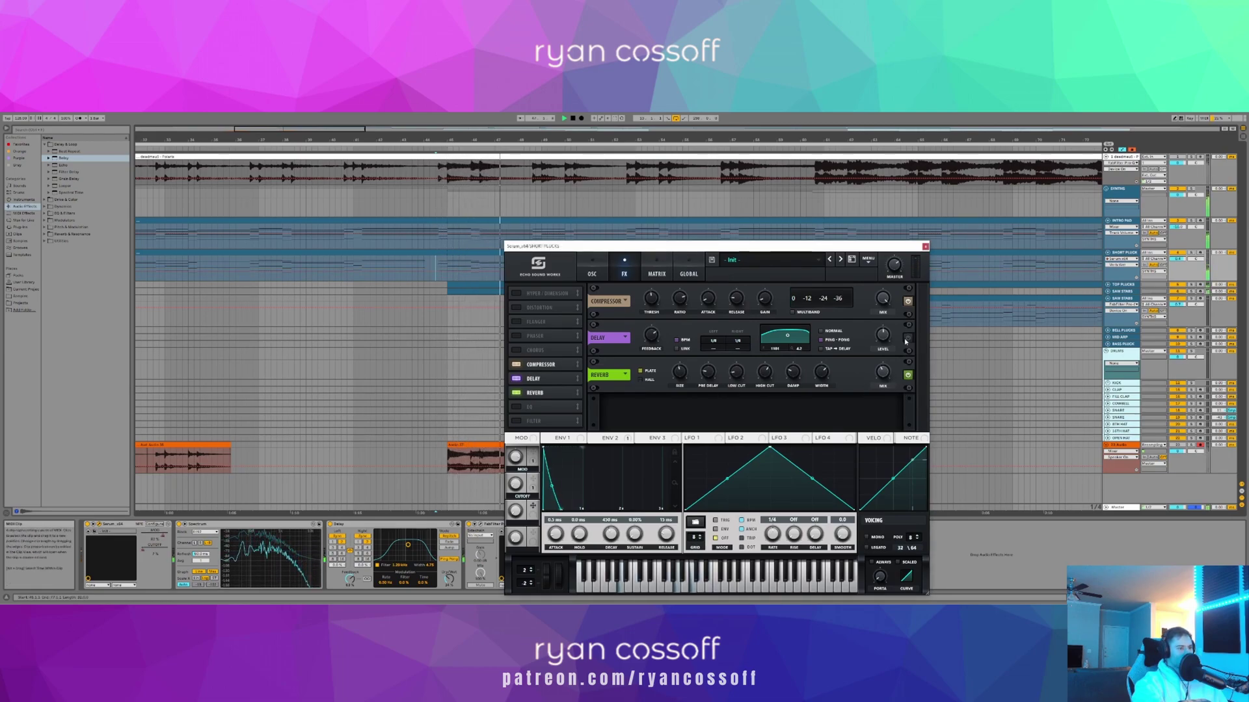
left_click(925, 246)
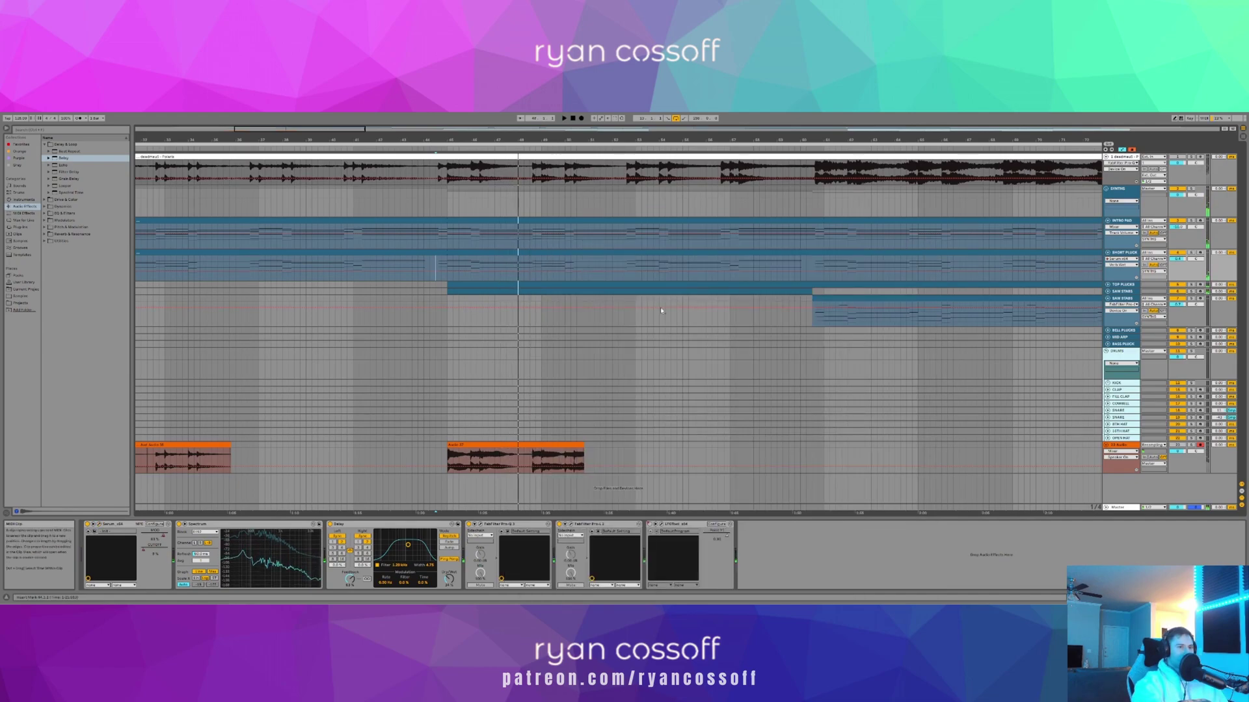
- On the TOP PLUCKS track, fold the instrument rack, Delay and Hybrid Reverb, and move FabFilter Pro-L 2 ahead of LFOTool
left_click(546, 310)
left_click(449, 285)
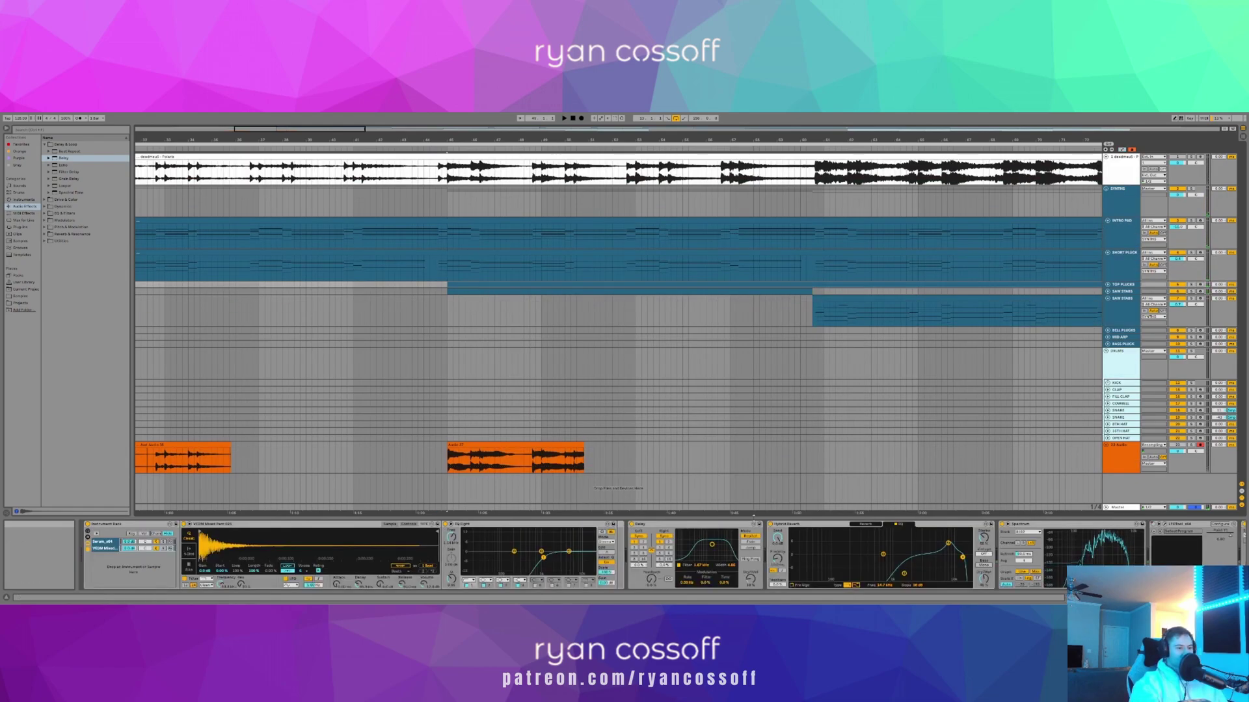
double_click(774, 524)
double_click(726, 524)
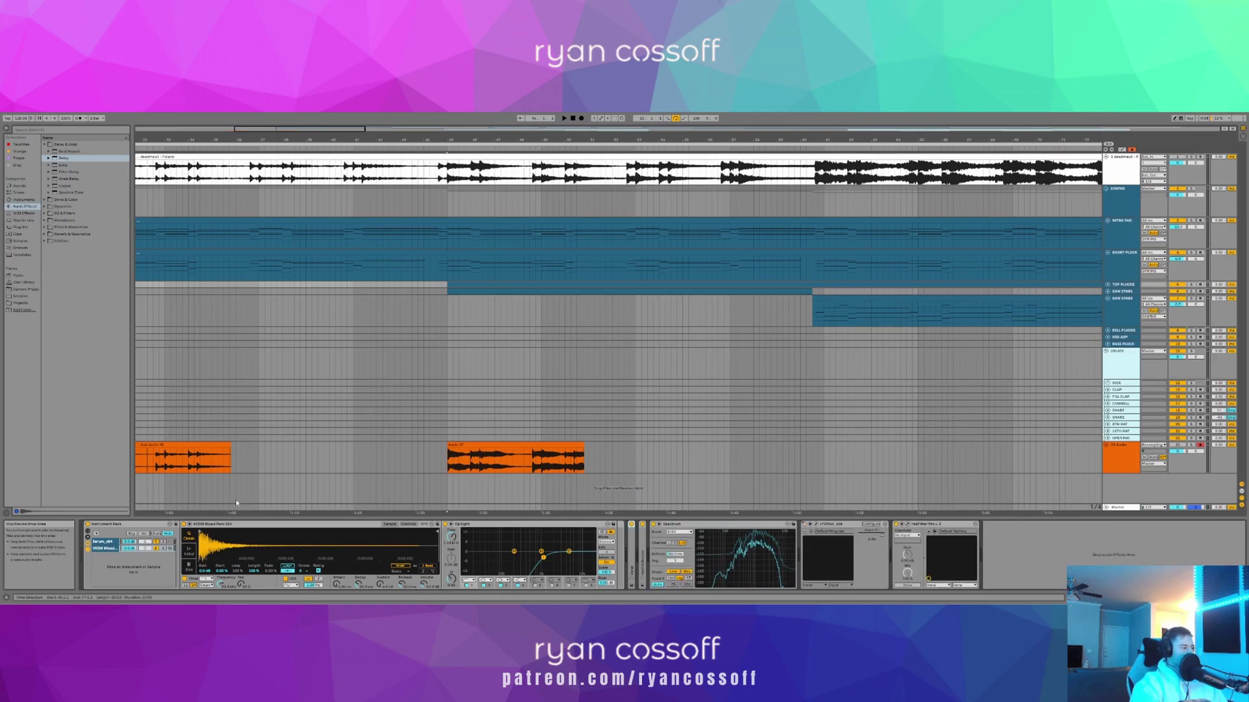
left_click(88, 550)
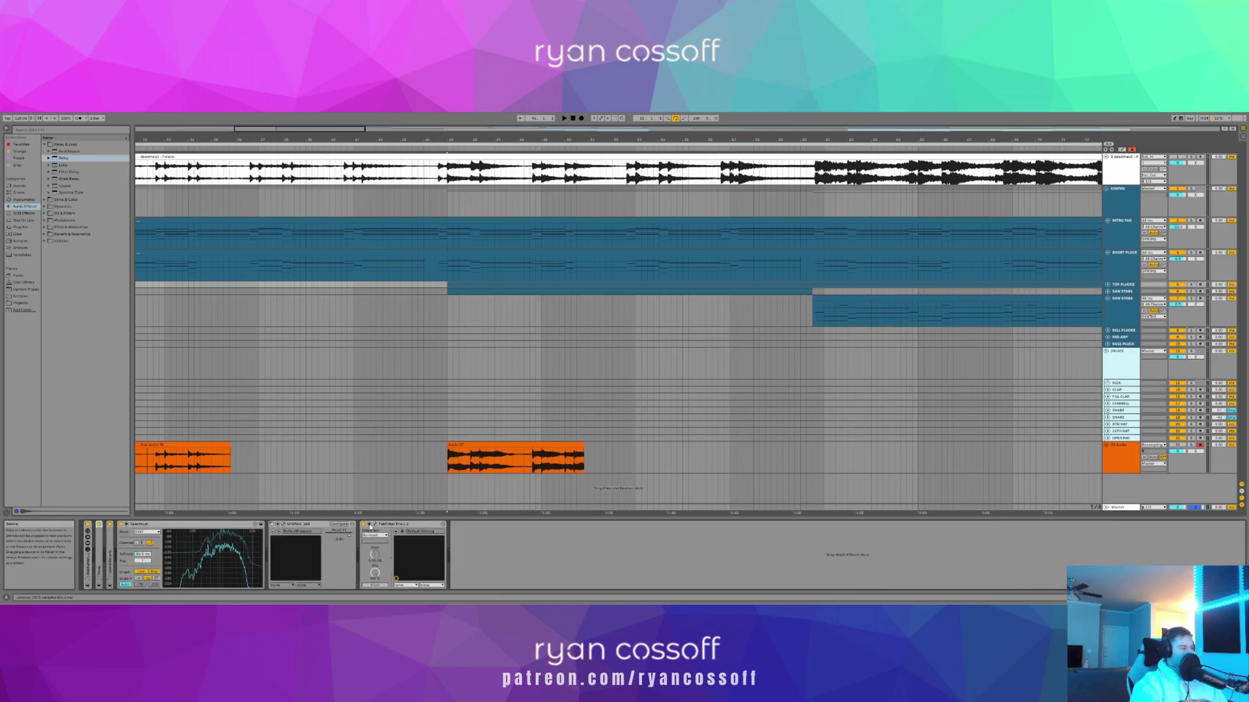
left_click(373, 525)
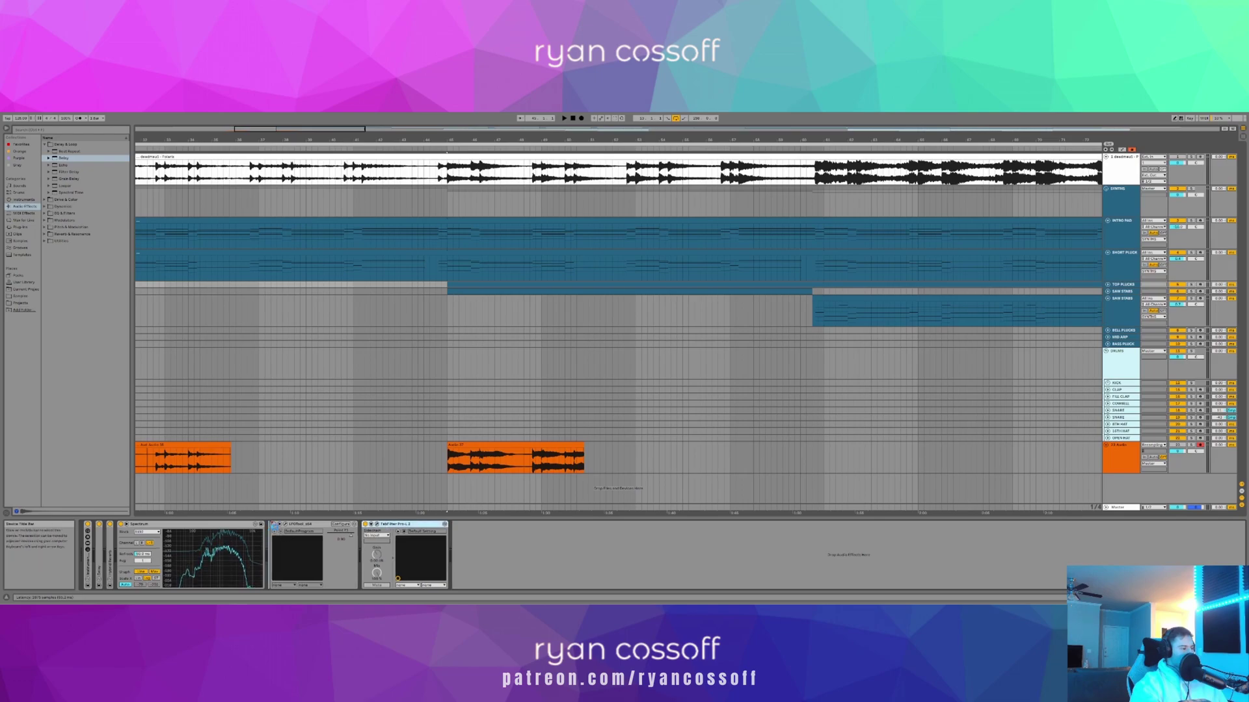
left_click_drag(390, 525, 274, 528)
- Open the TOP PLUCKS limiter and raise its gain while playing the start of the TOP PLUCKS section
left_click(284, 524)
key("space")
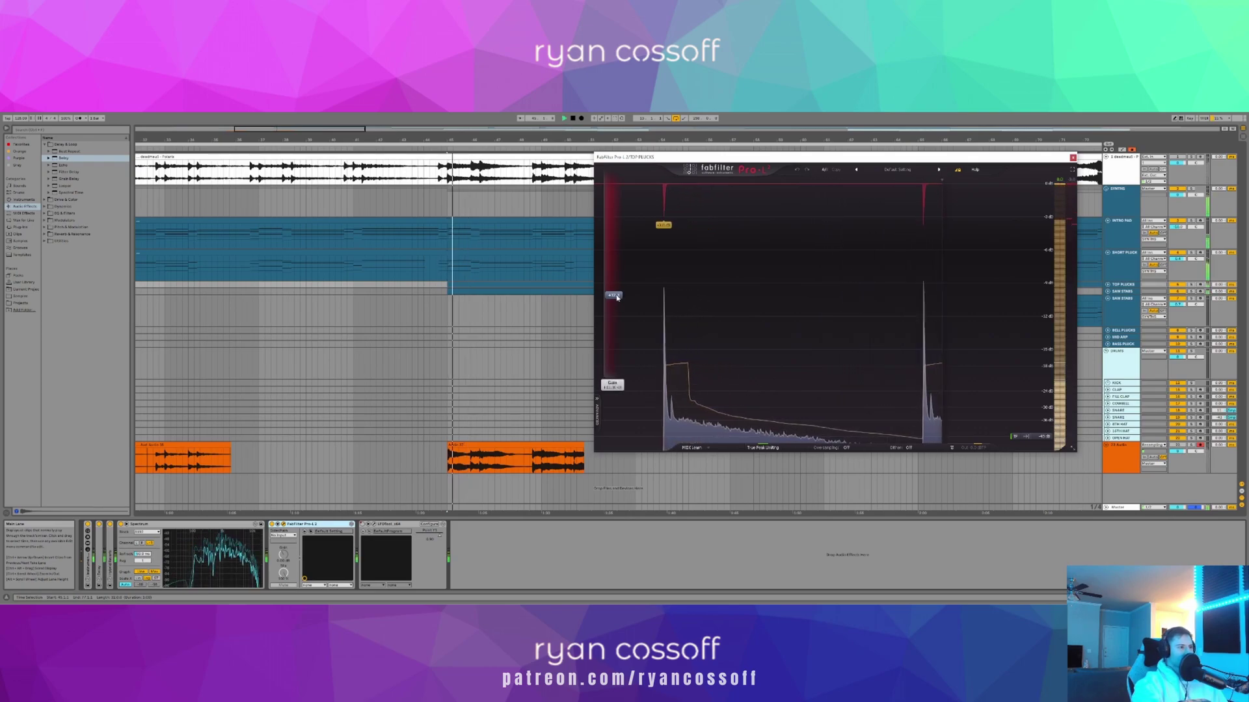
left_click_drag(617, 297, 616, 273)
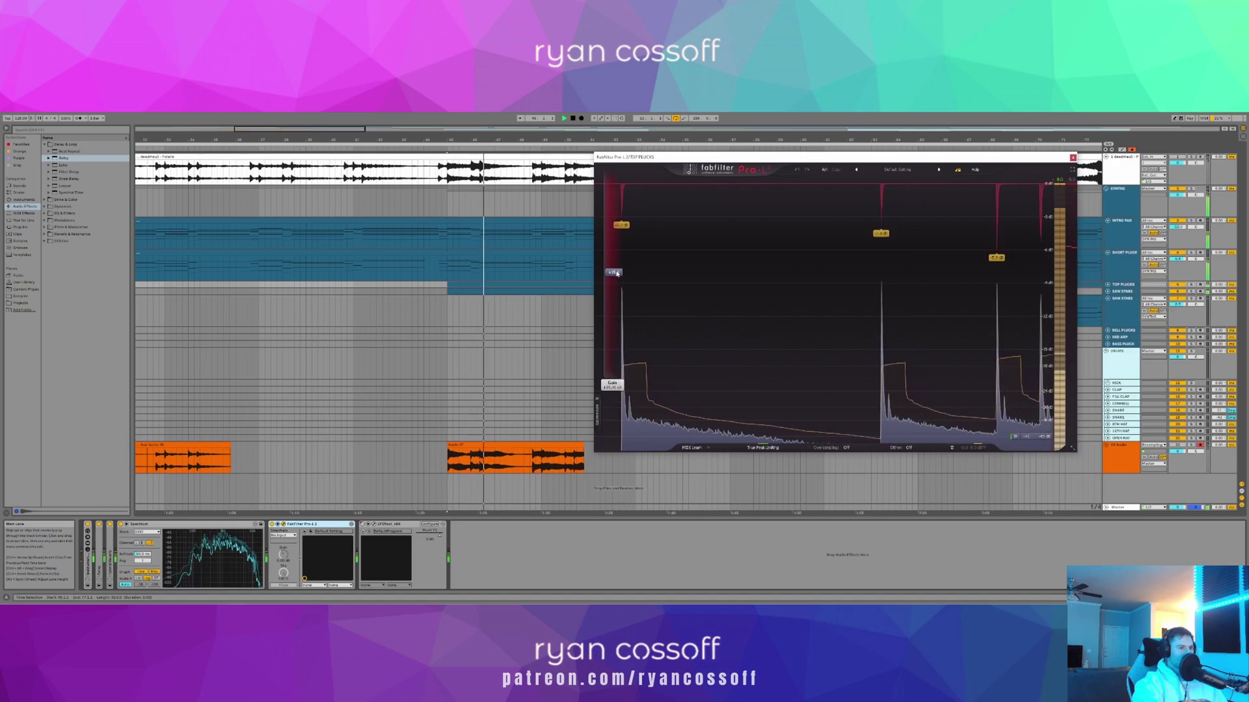
- Record onto the orange audio track from the start of the TOP PLUCKS clip, fine-tuning the TOP PLUCKS limiter gain during recording
left_click(449, 465)
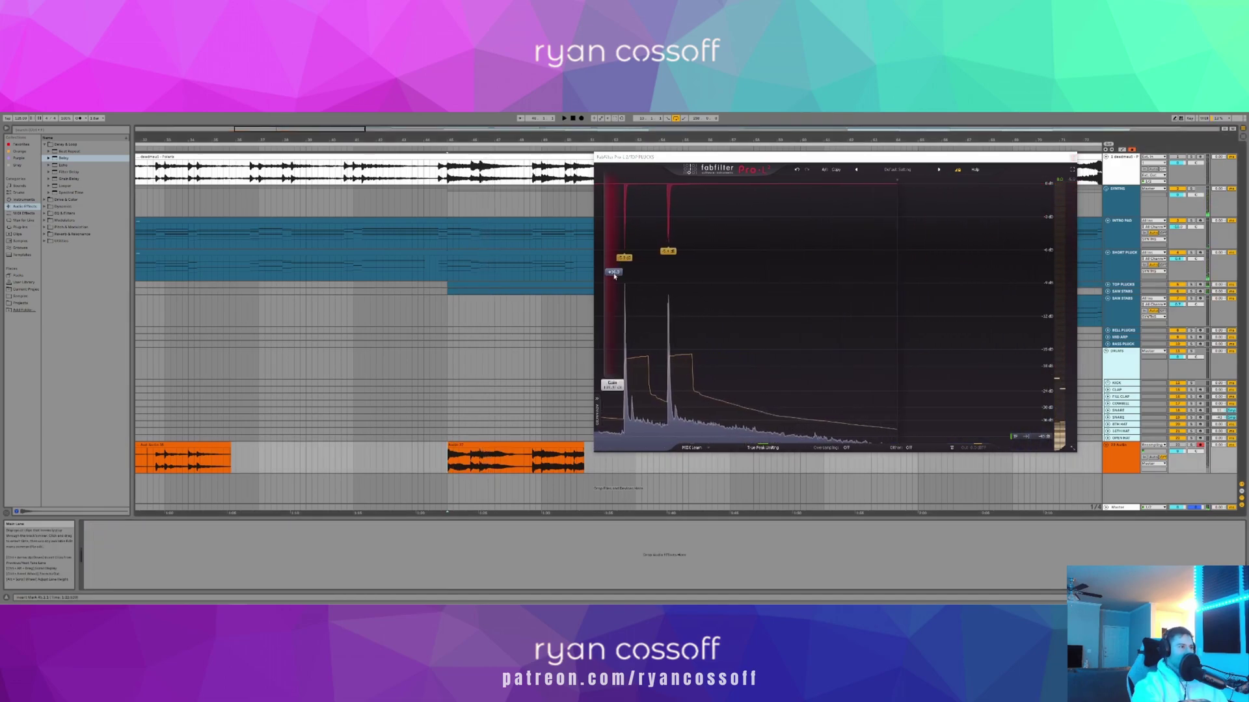
left_click_drag(710, 157, 739, 170)
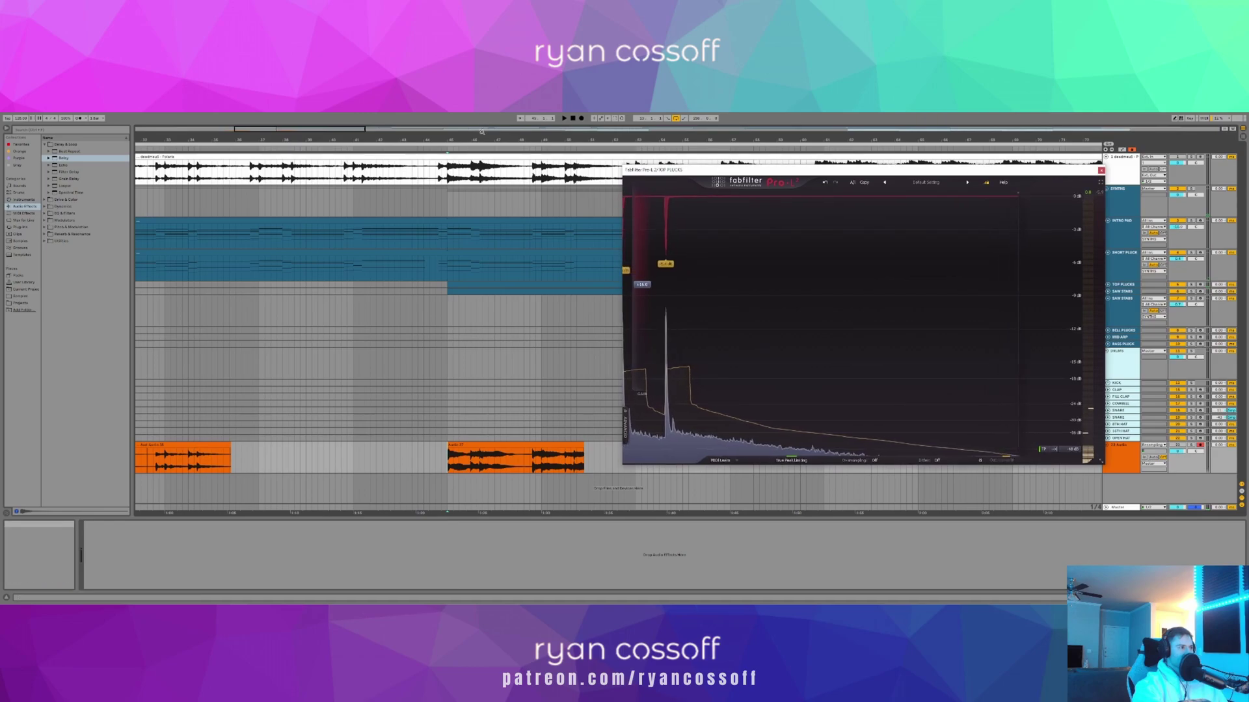
left_click(582, 119)
left_click_drag(647, 286, 649, 269)
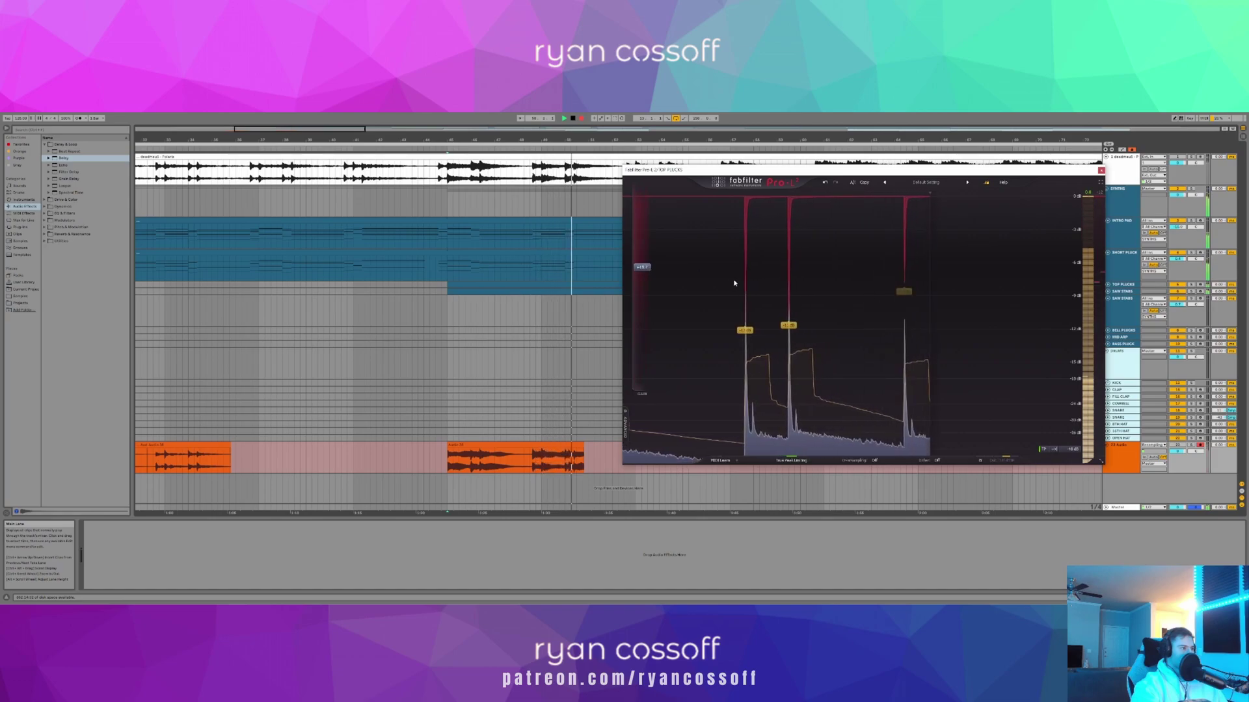
left_click_drag(651, 271, 652, 273)
left_click_drag(733, 176, 832, 209)
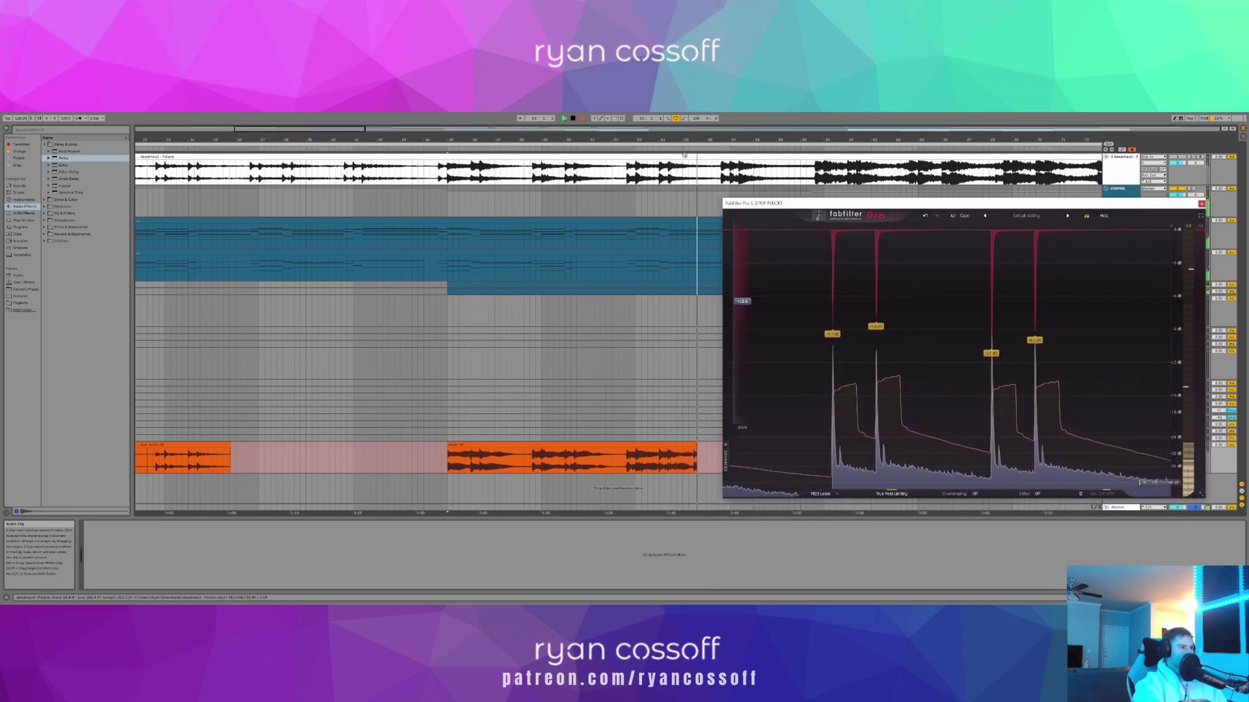
- Continue the recording through the first two thirds of the SAW STABS clip, close the TOP PLUCKS limiter and stop recording
left_click_drag(684, 141, 359, 154)
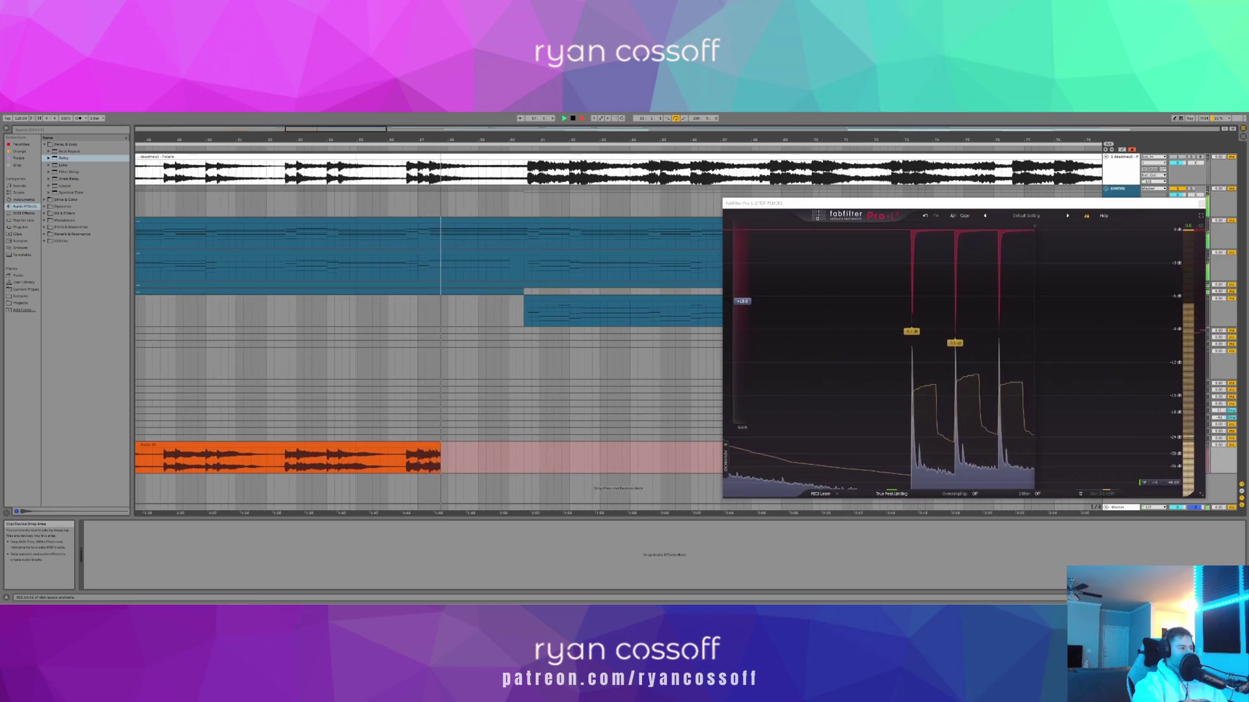
scroll(498, 182, "down", 4)
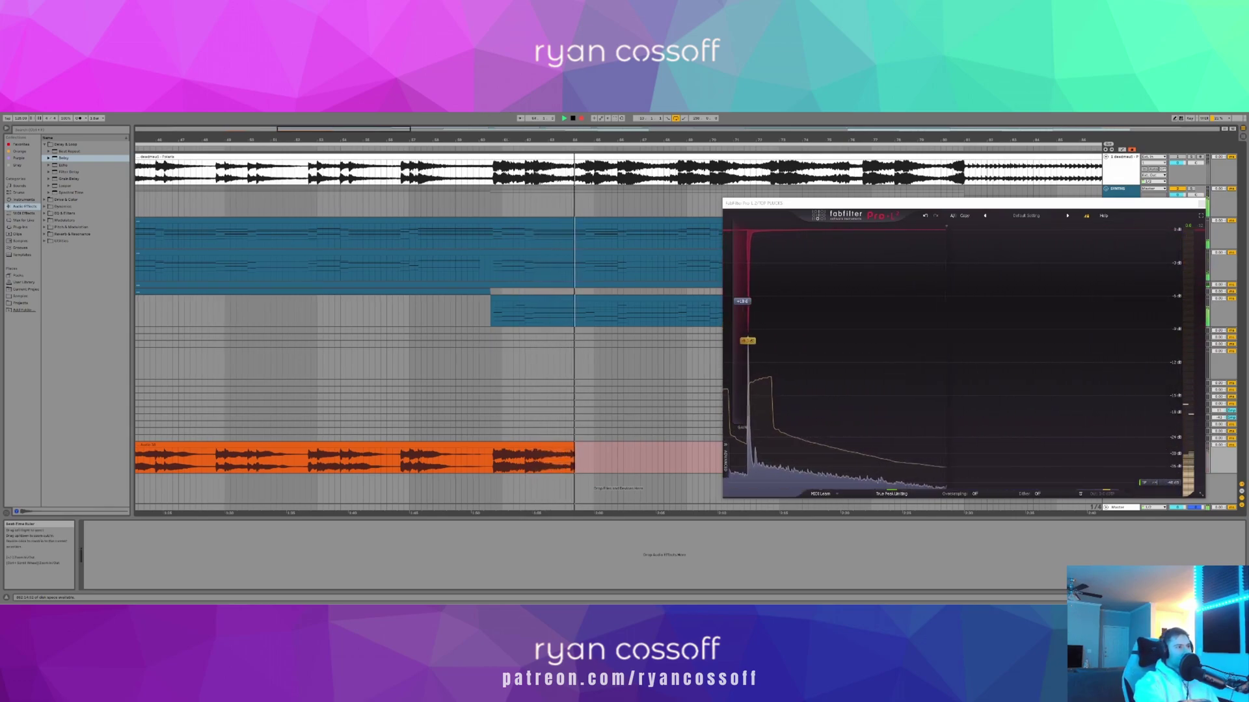
left_click_drag(493, 139, 470, 137)
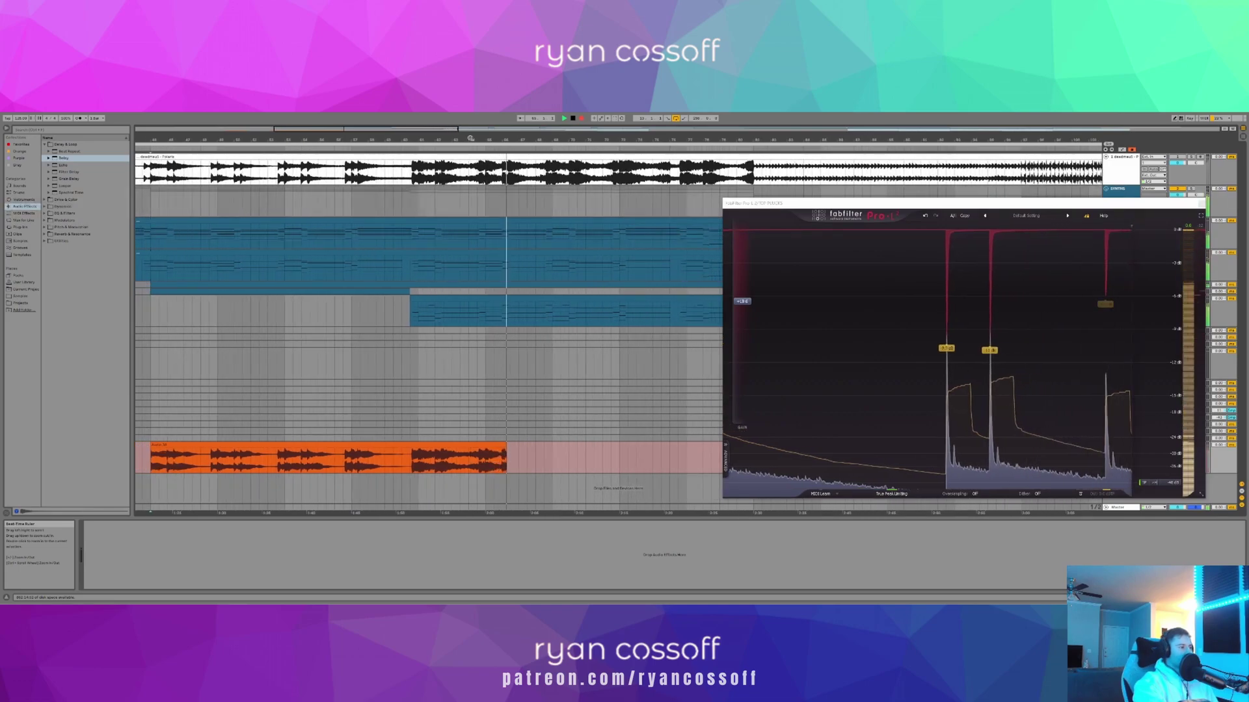
left_click(1202, 204)
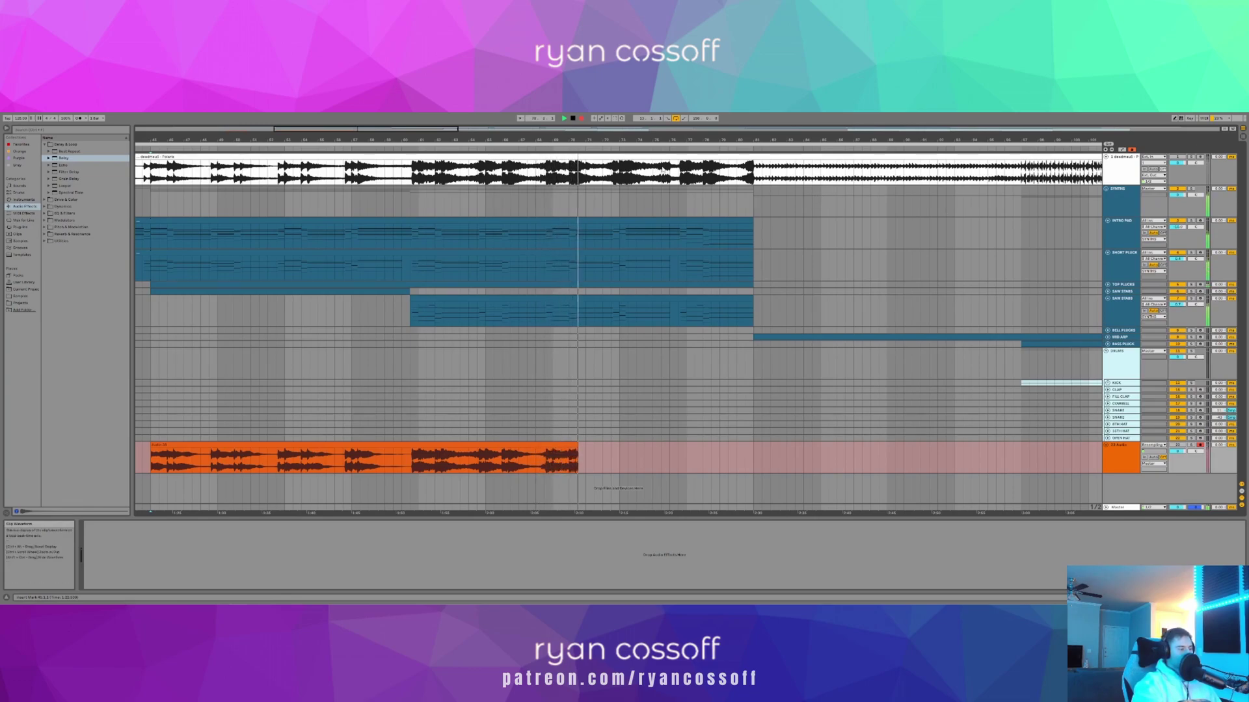
left_click_drag(583, 141, 583, 129)
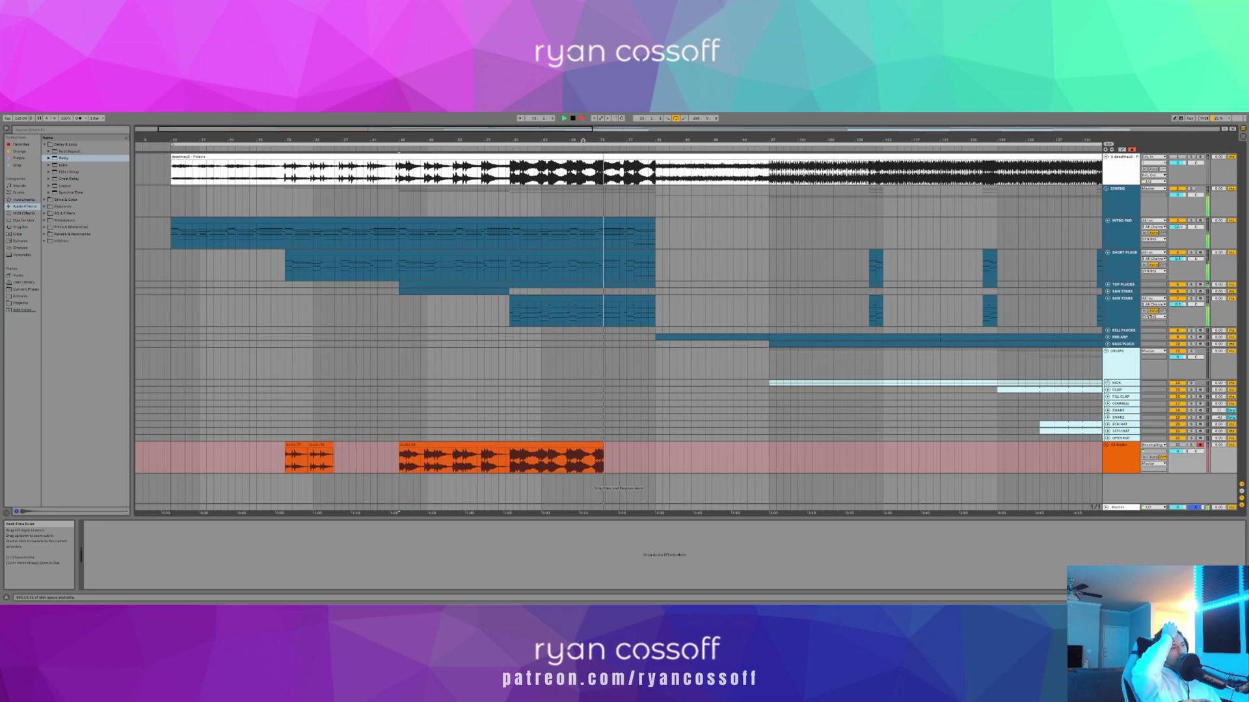
key("space")
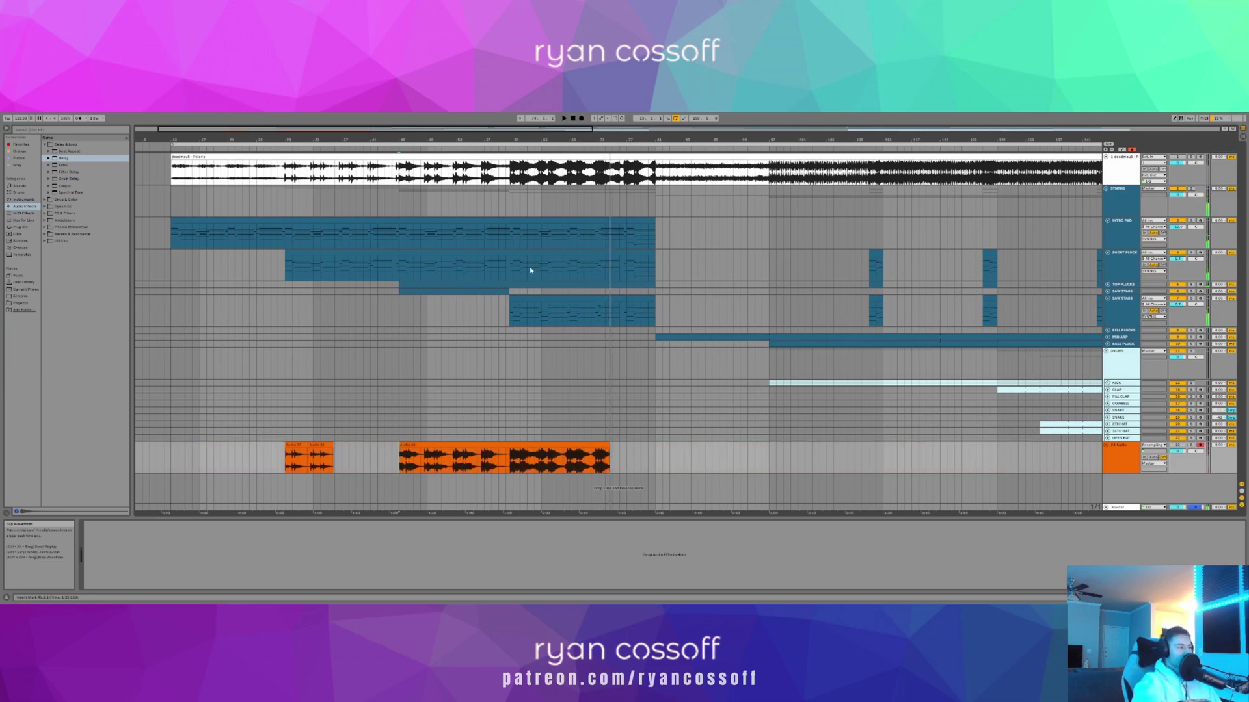
- Play the second half of the TOP PLUCKS section, first with the reference track soloed and again with the synths
left_click_drag(449, 137, 494, 145)
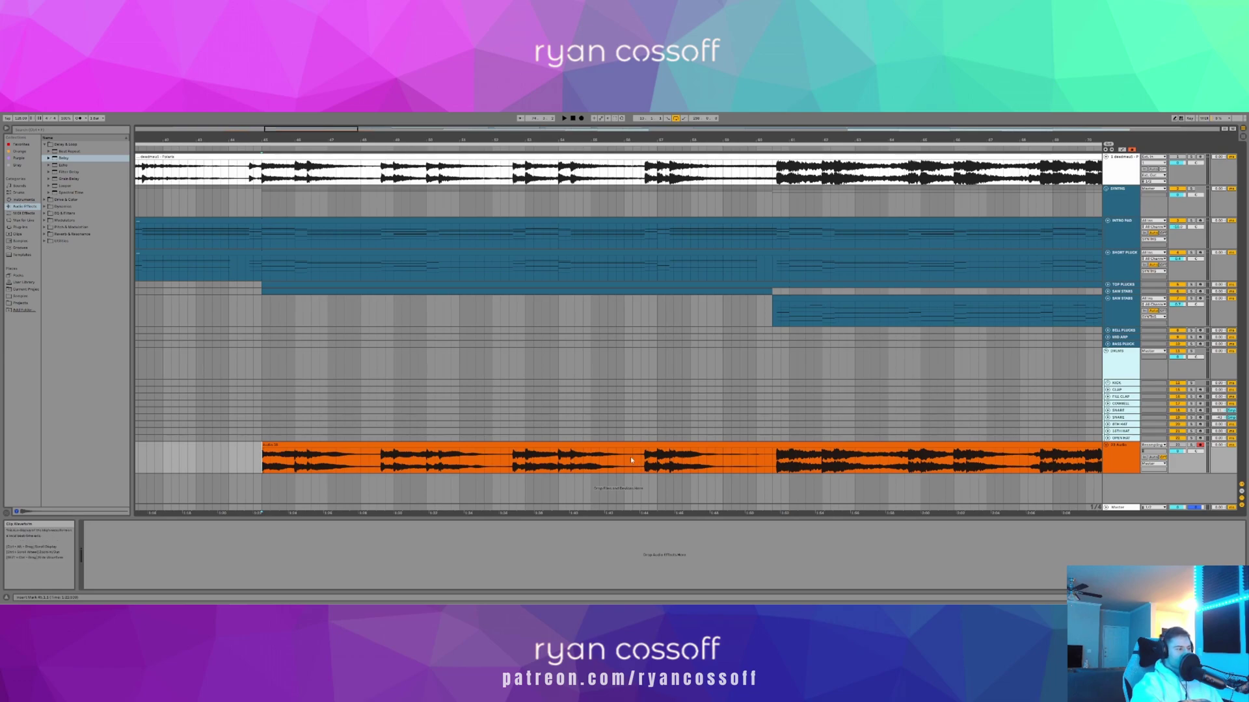
left_click(576, 183)
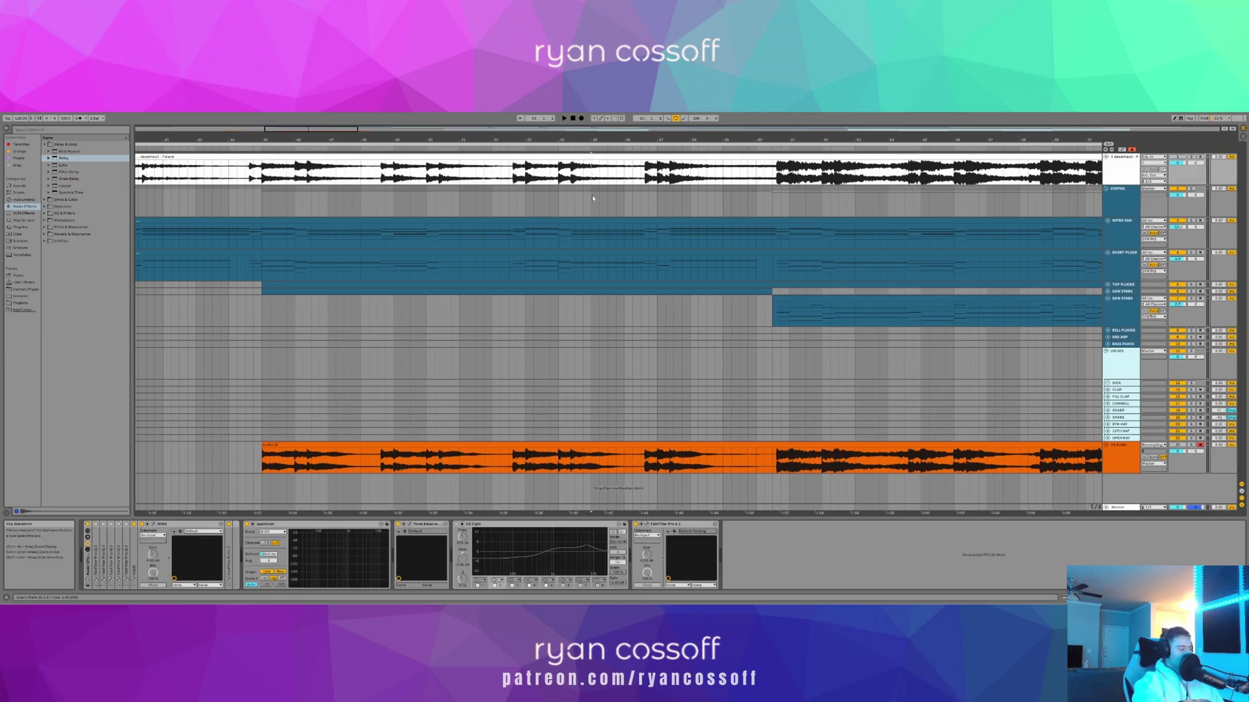
key("space")
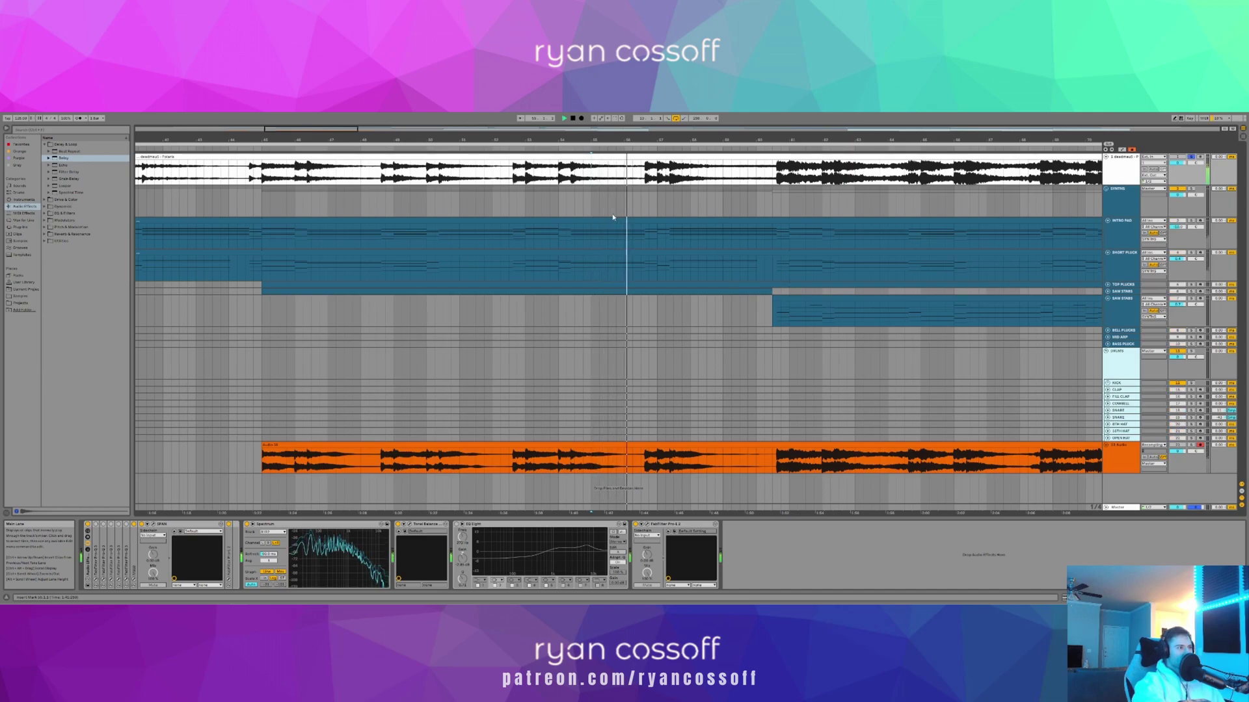
key("space")
key("s")
key("space")
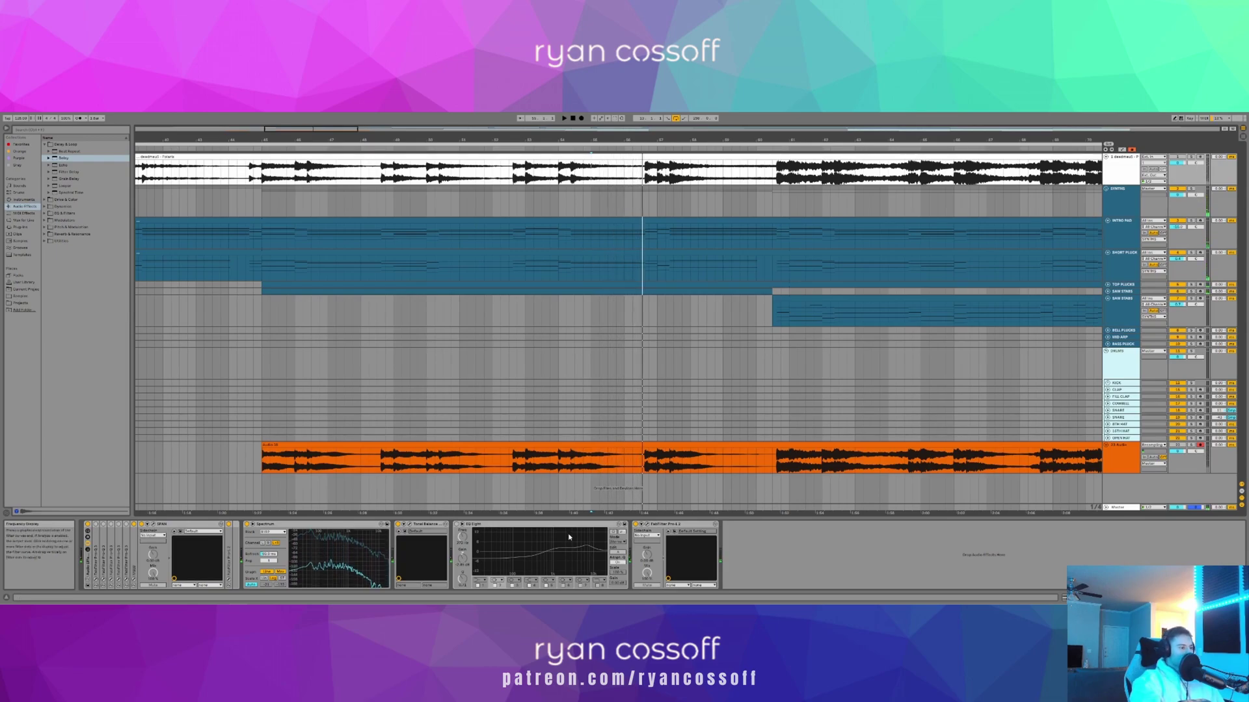
- Open SPAN on the master and compare the spectra of the soloed reference and the synths before the SAW STABS entrance
left_click(530, 512)
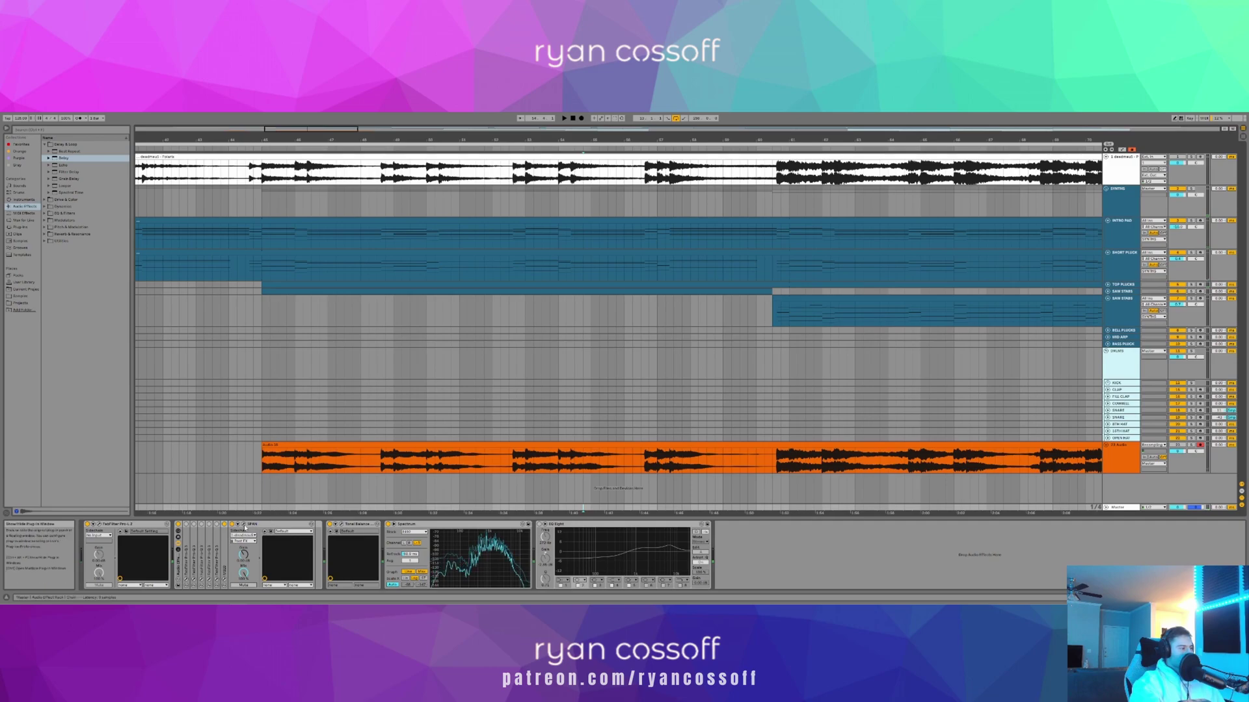
left_click(243, 525)
key("space")
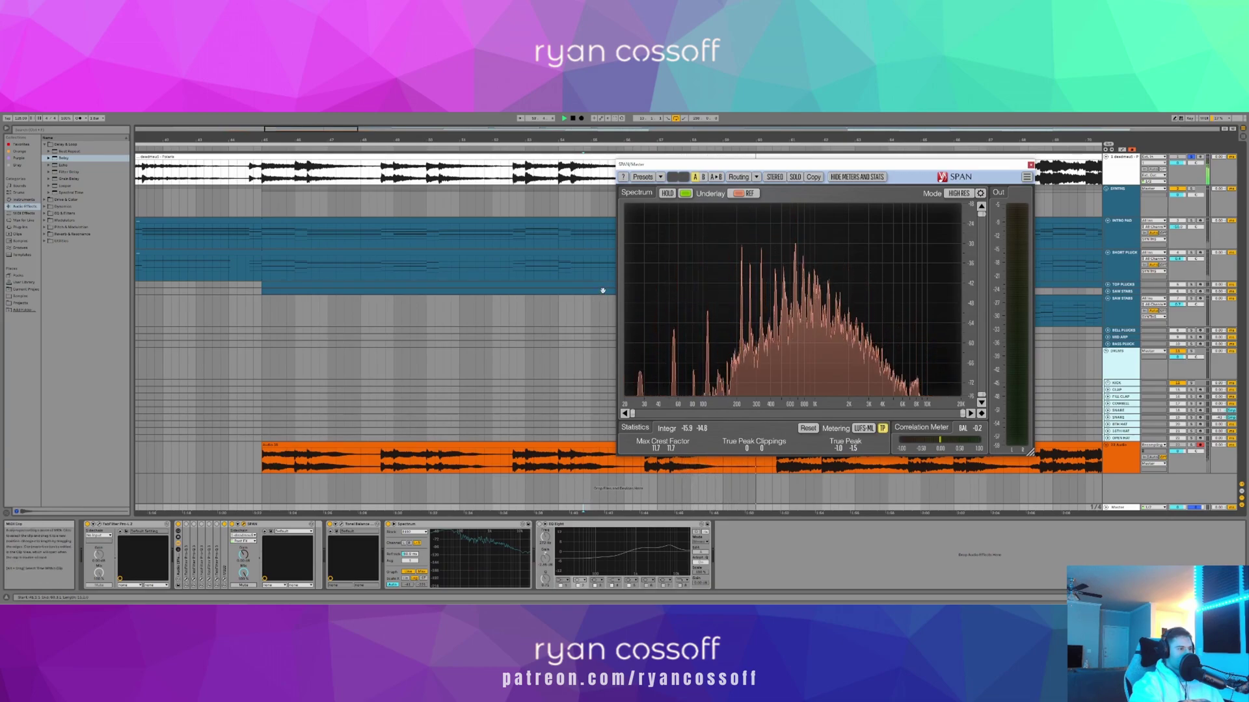
key("space")
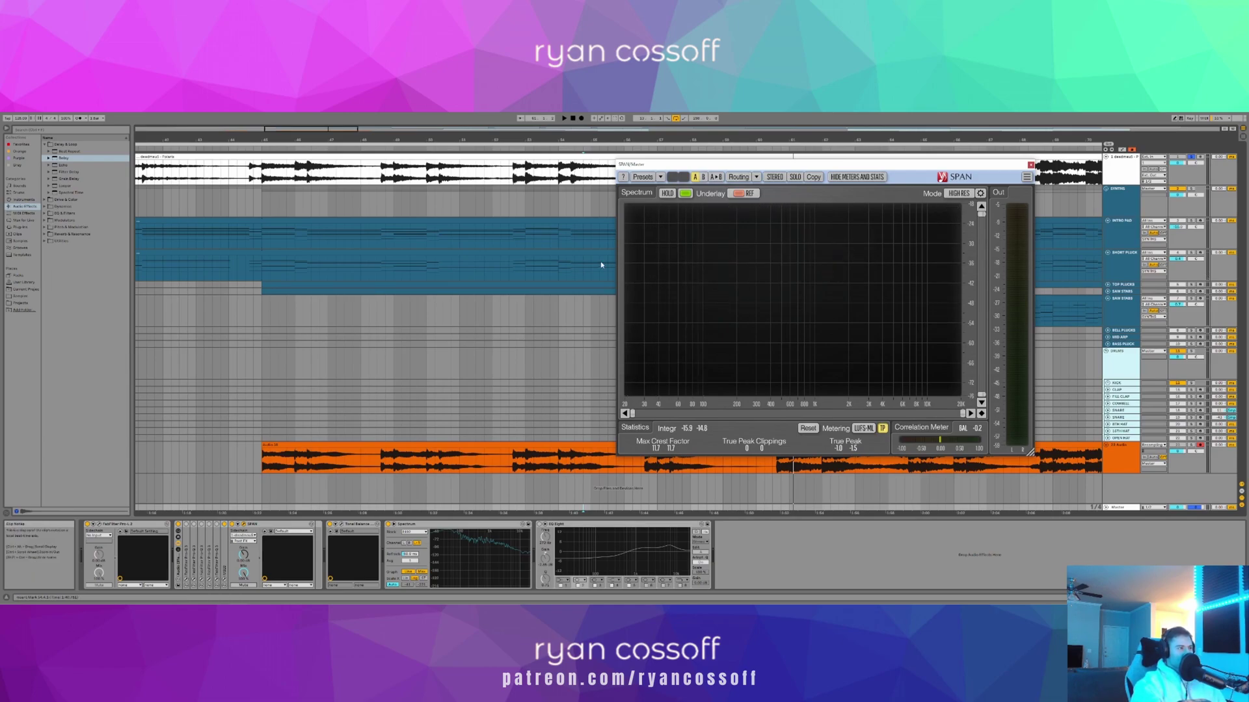
key("space")
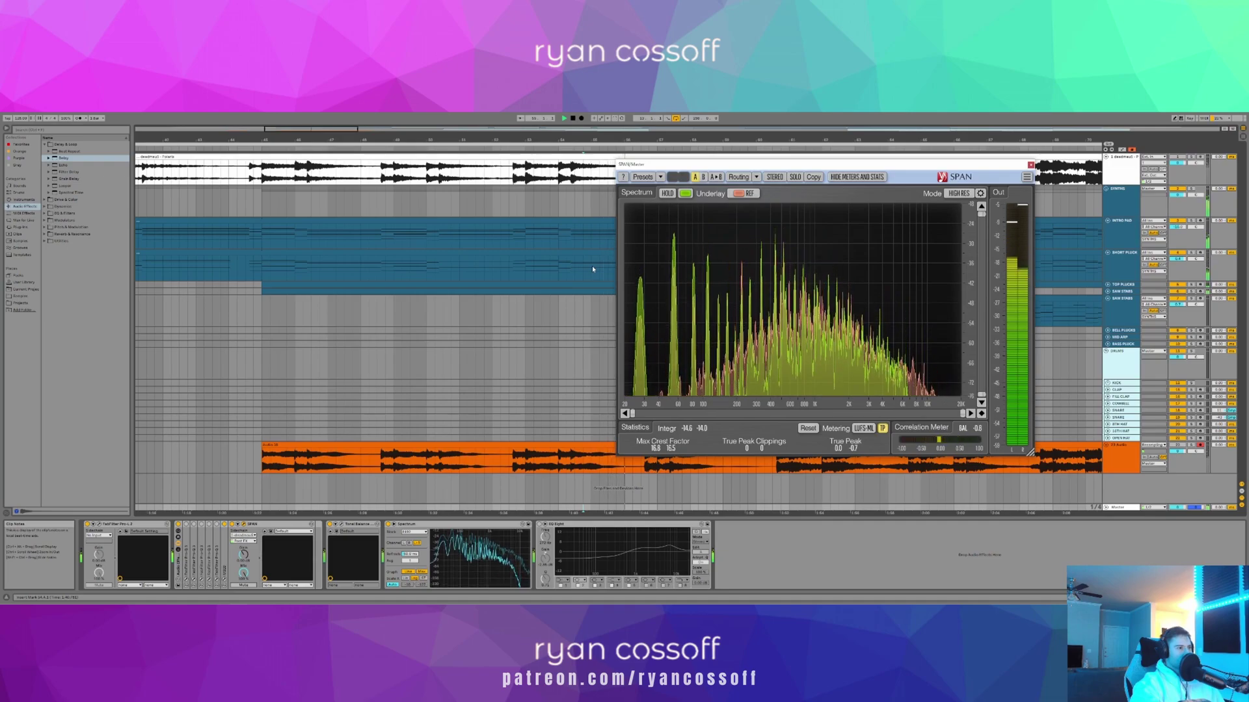
key("space")
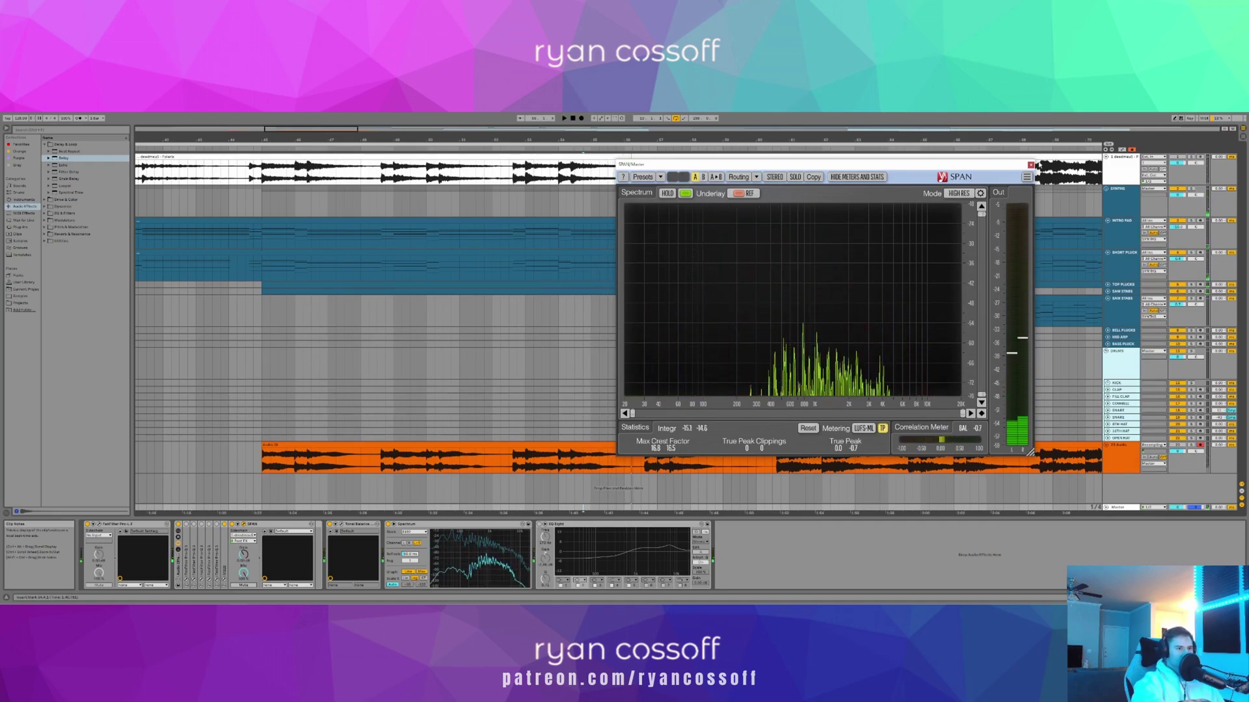
- Rename the upper of the two SAW STABS tracks, directly beneath TOP PLUCKS, as INTRO SUB and select its clip
left_click_drag(990, 167, 954, 134)
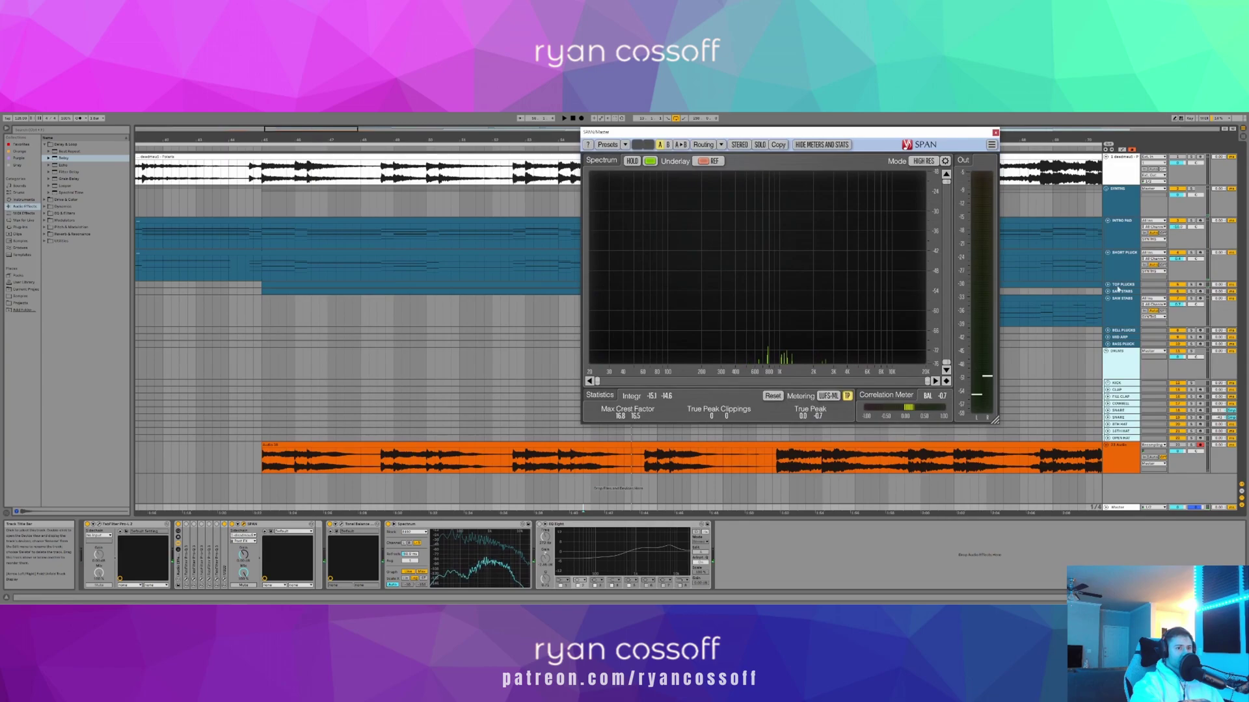
left_click(1120, 344)
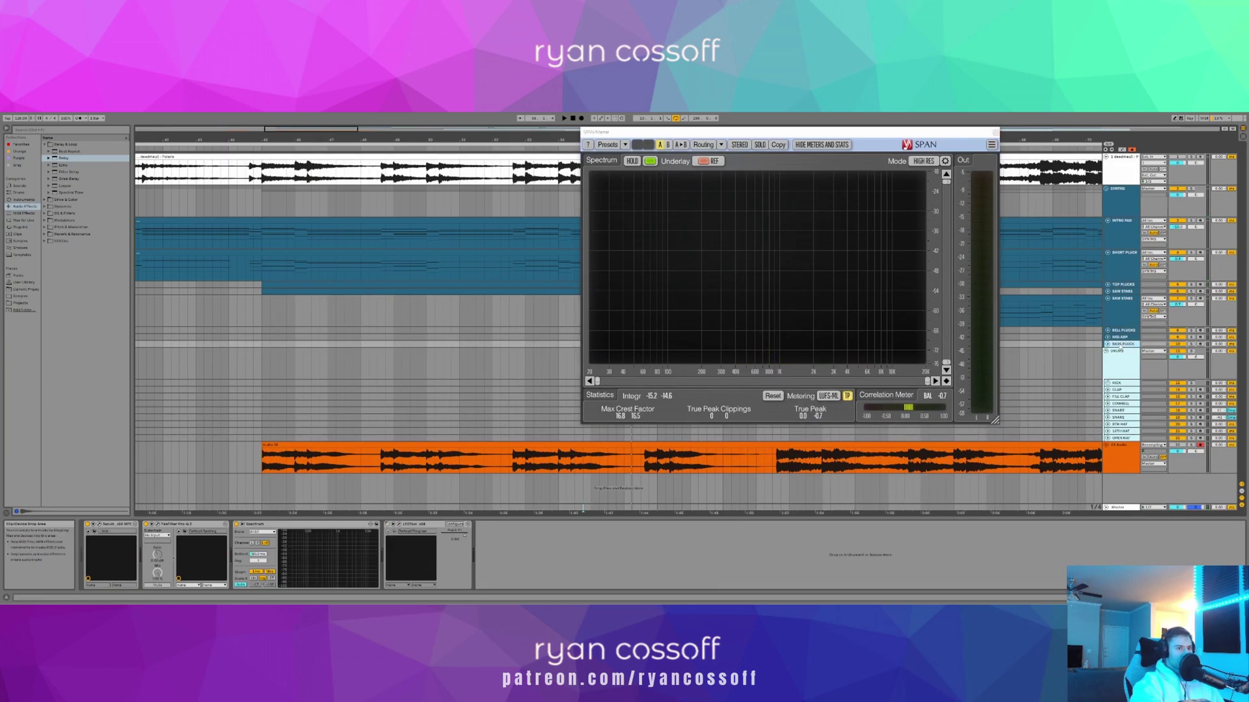
left_click(1118, 293)
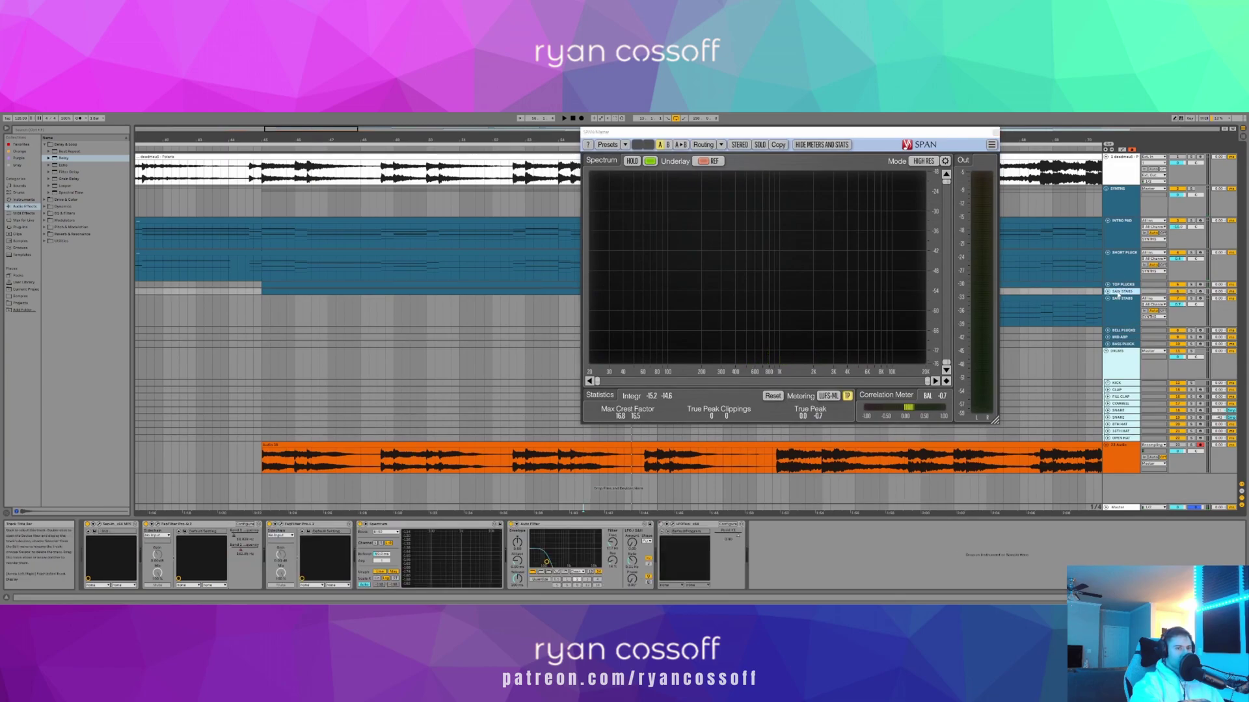
right_click(1116, 295)
left_click(1130, 322)
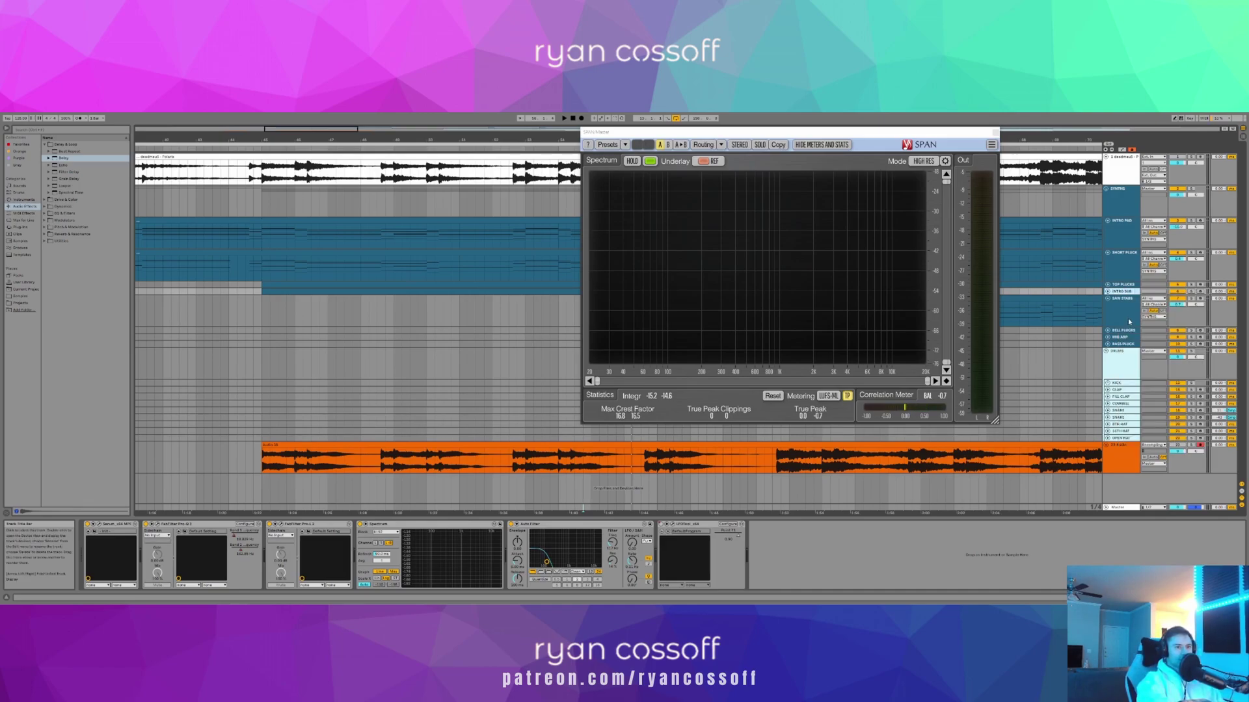
left_click(543, 292)
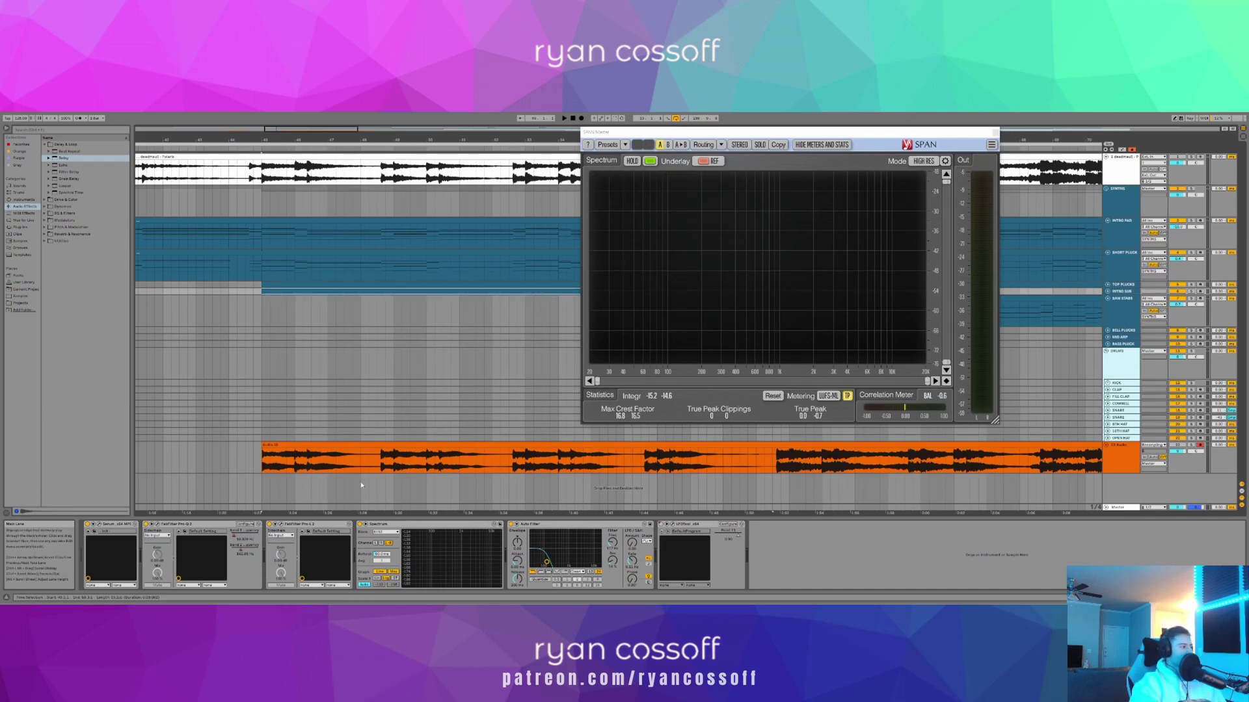
- Inspect the Pro-Q 3 curve on INTRO SUB, unfold the track and close the SPAN and Pro-Q 3 windows
left_click(158, 524)
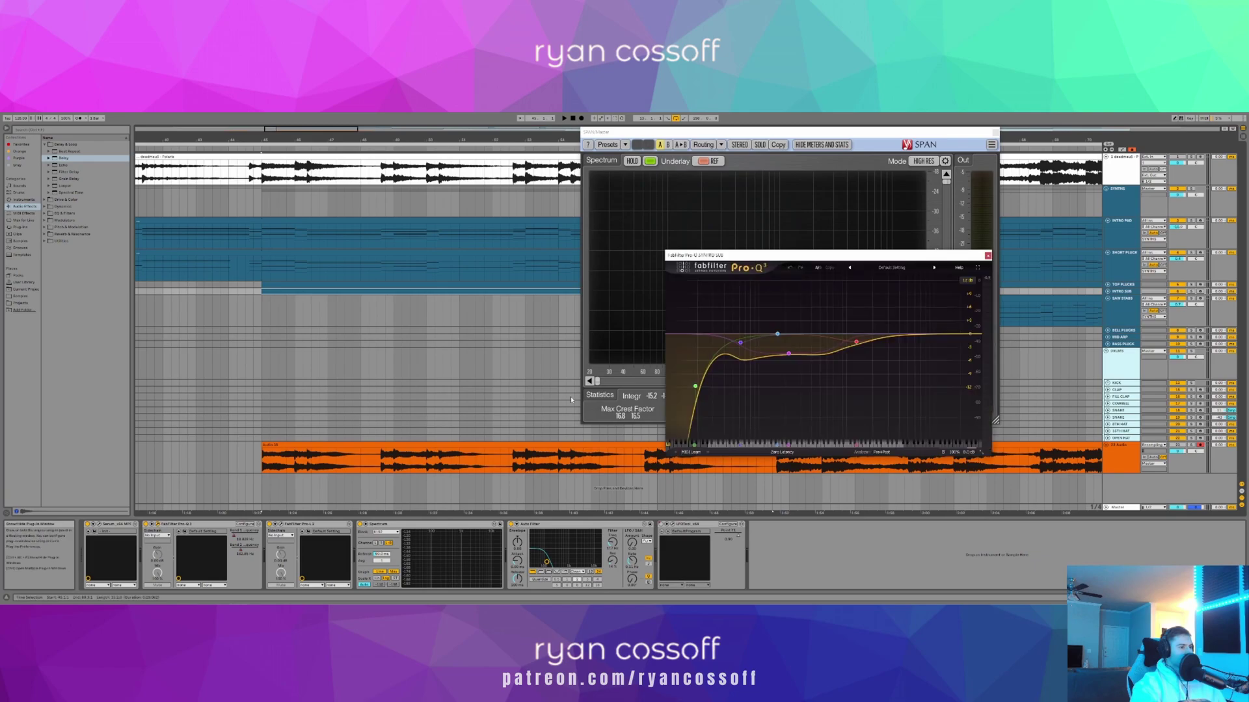
left_click(996, 134)
left_click_drag(872, 255, 622, 225)
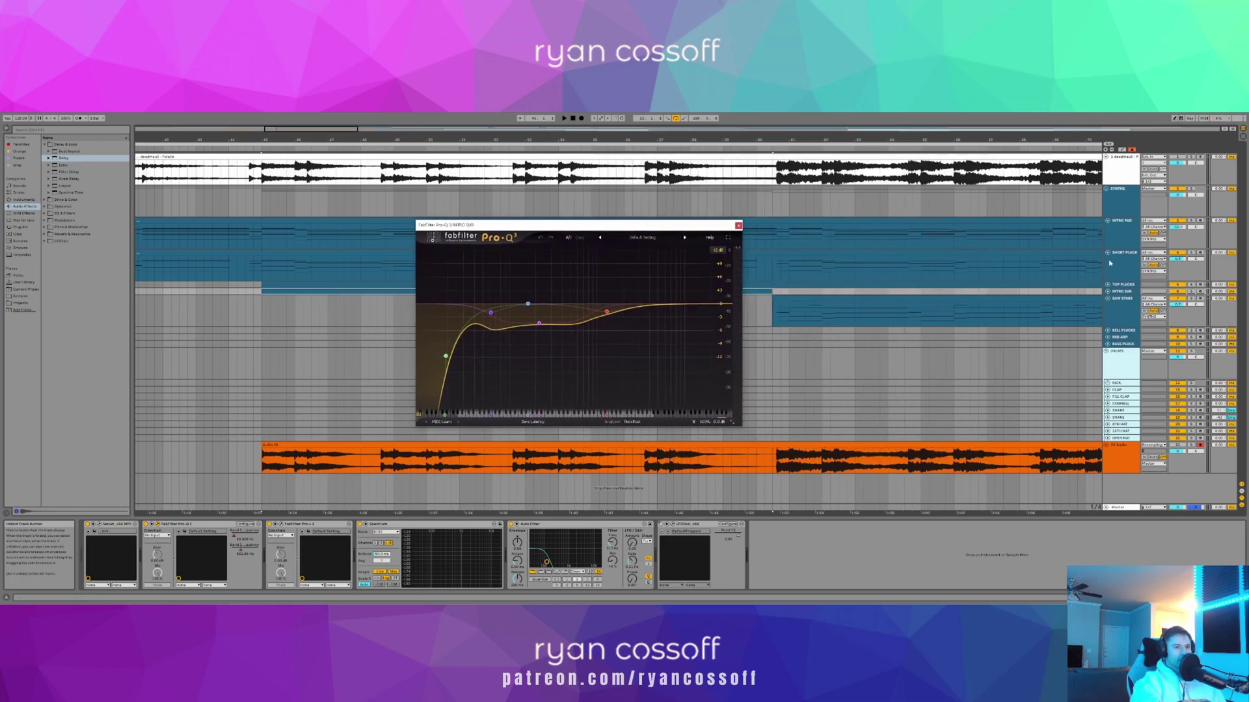
left_click(1107, 292)
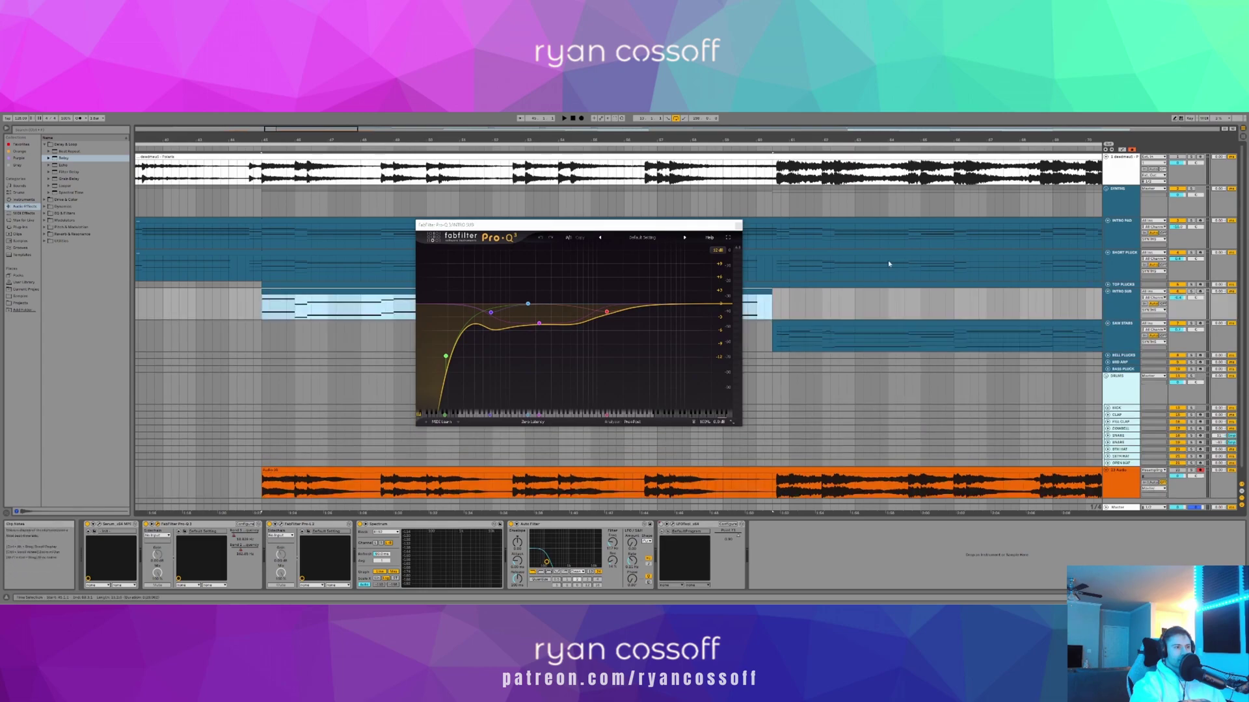
left_click(739, 225)
- Delete the automation of both configured Pro-Q 3 parameters on INTRO SUB and remove those parameters from the device
left_click_drag(720, 140, 303, 145)
key("a")
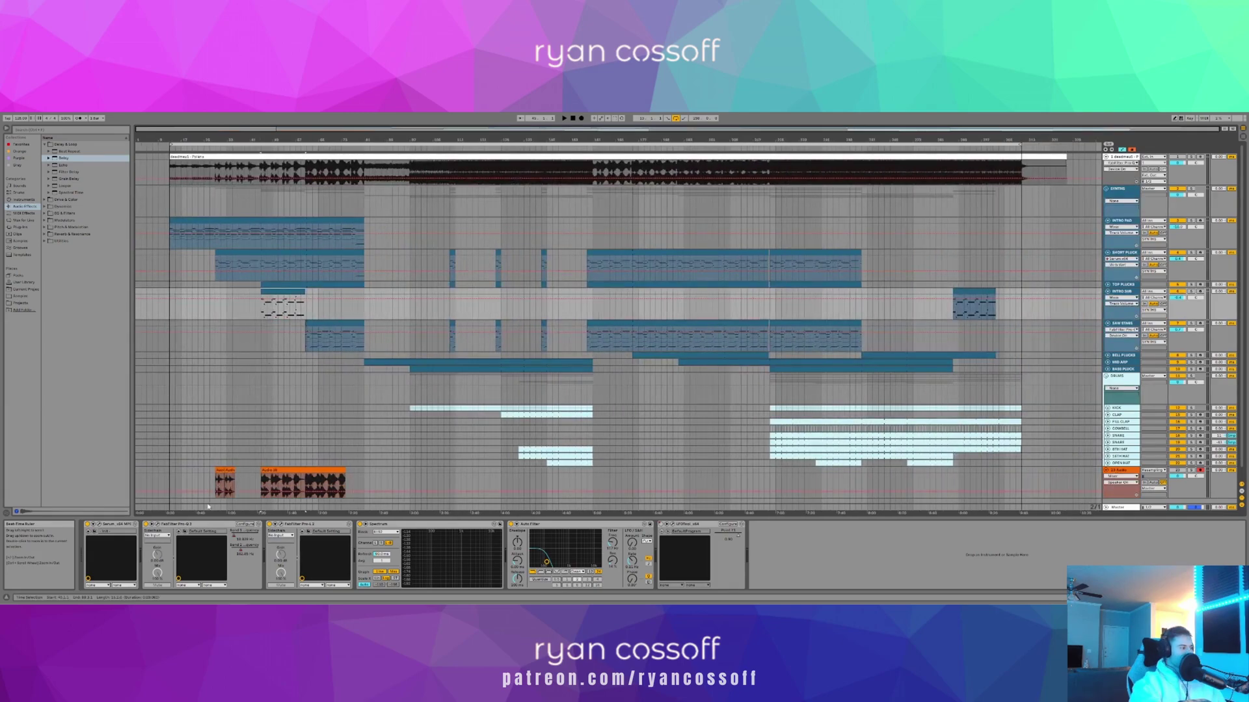
left_click(233, 535)
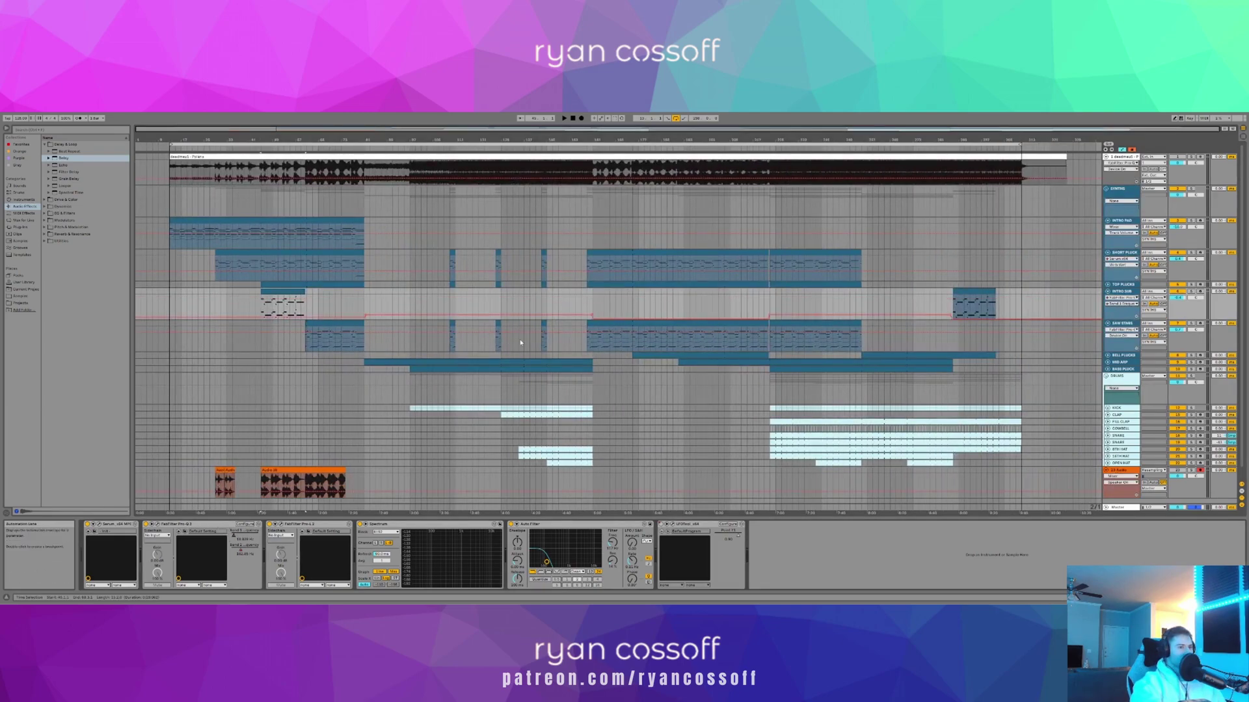
right_click(239, 536)
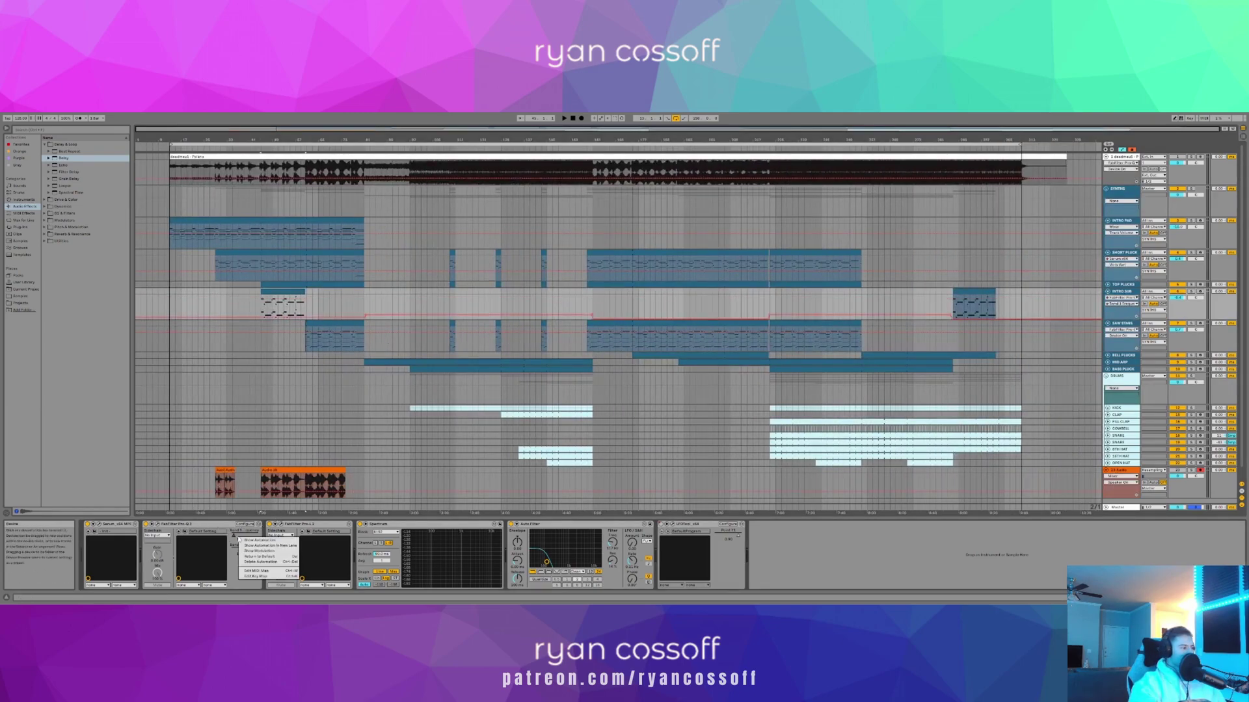
left_click(253, 562)
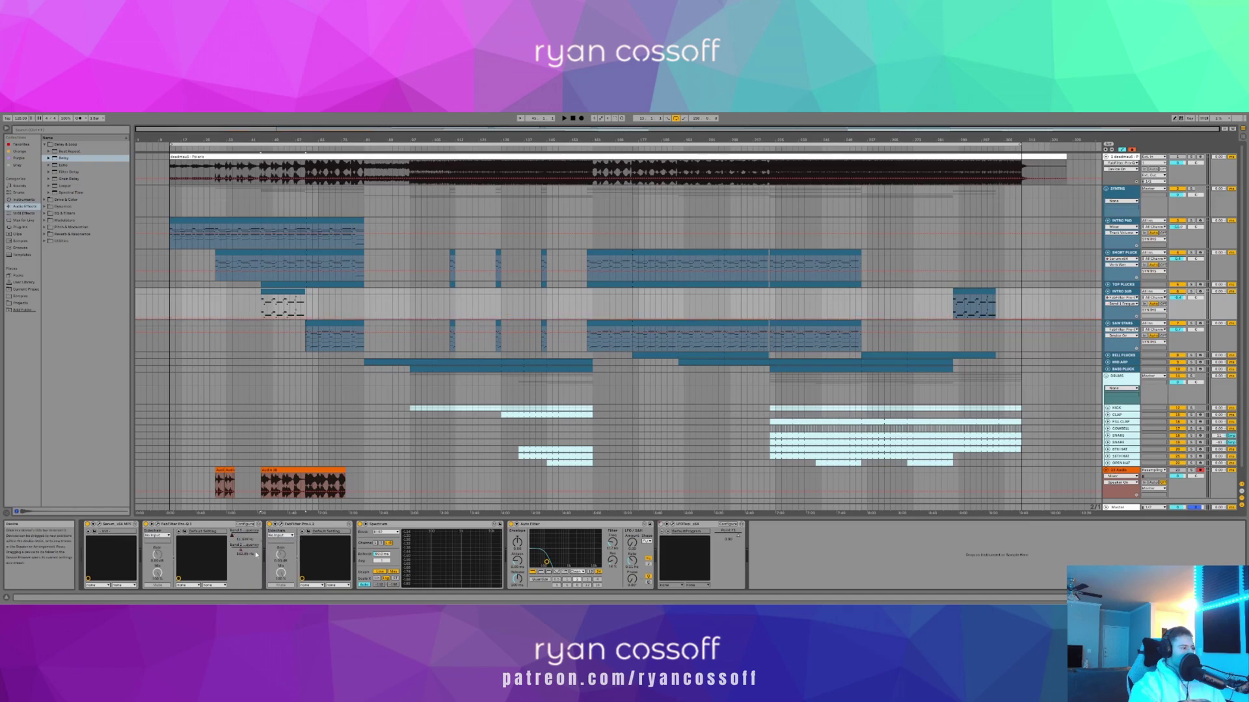
right_click(245, 552)
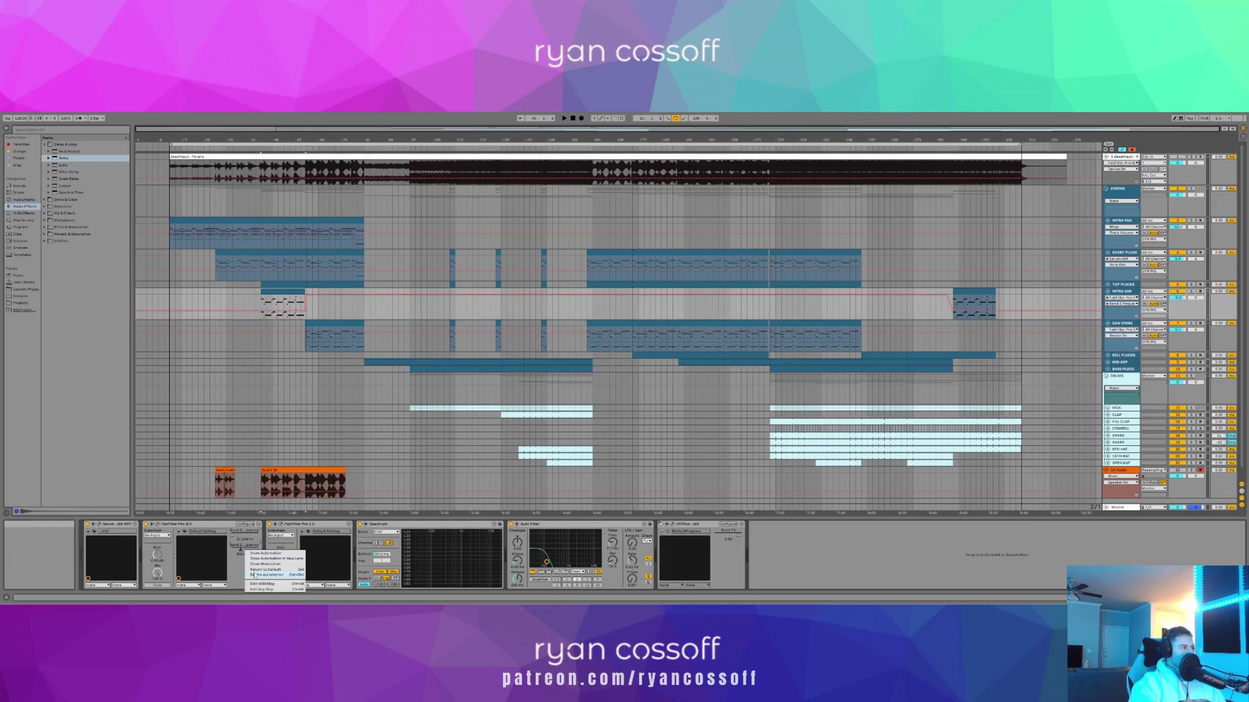
left_click(254, 575)
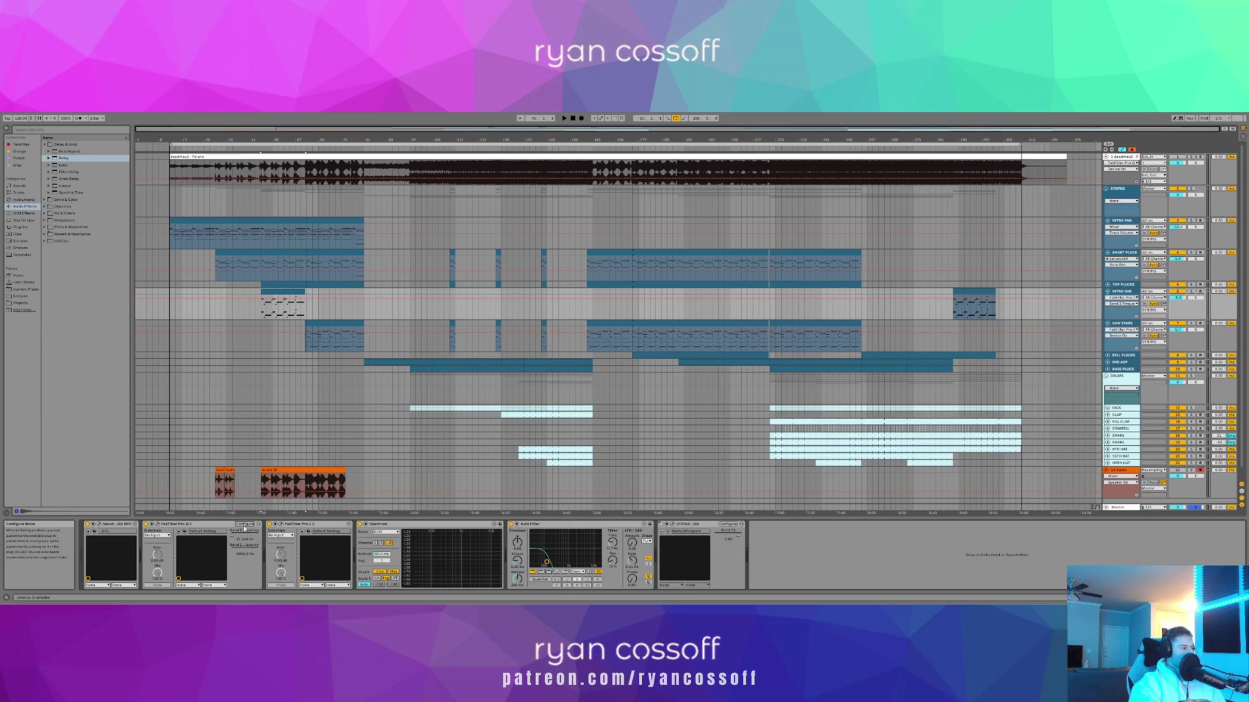
left_click(245, 524)
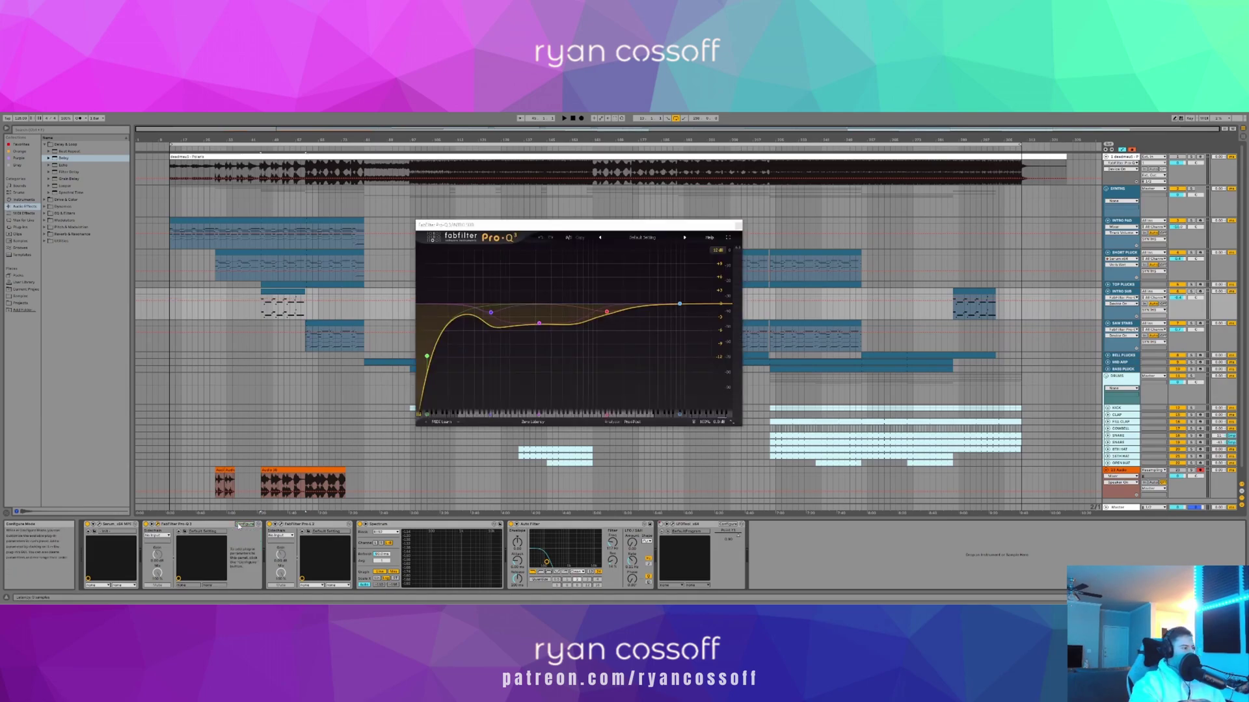
left_click(151, 525)
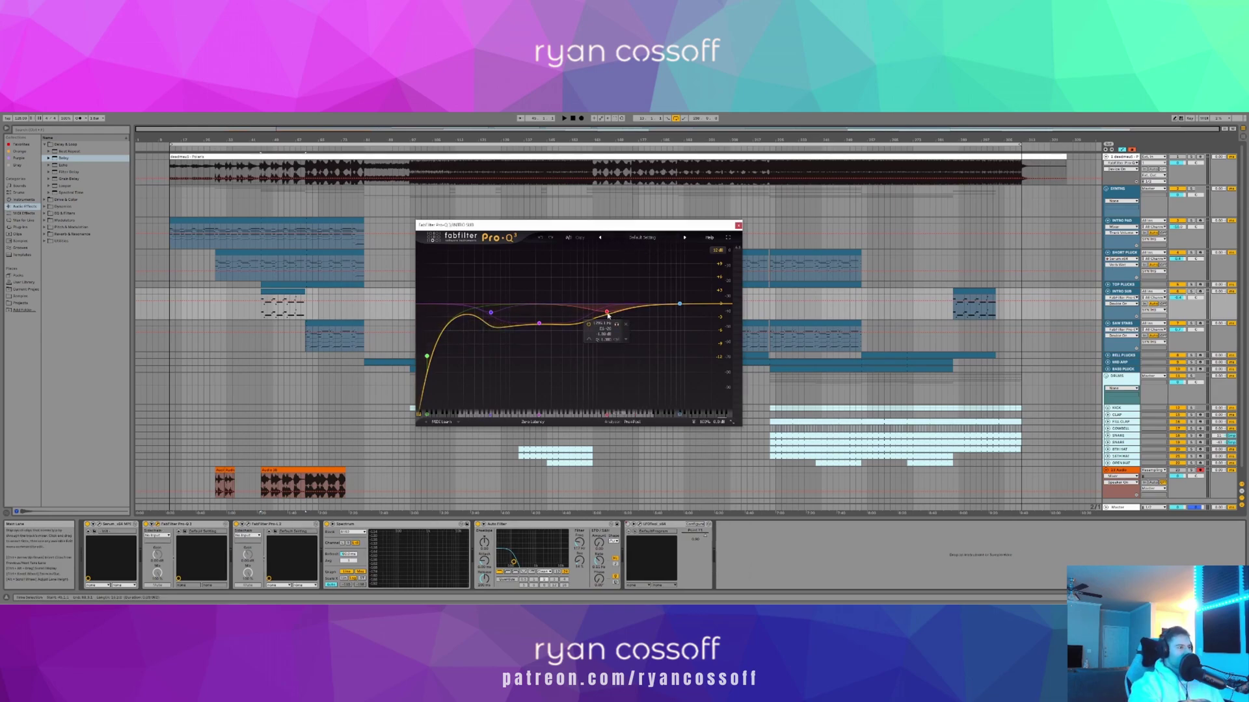
- Remove the red, blue and both purple bands from INTRO SUB's Pro-Q 3, keeping only the green low cut
left_click(608, 313)
left_click(626, 324)
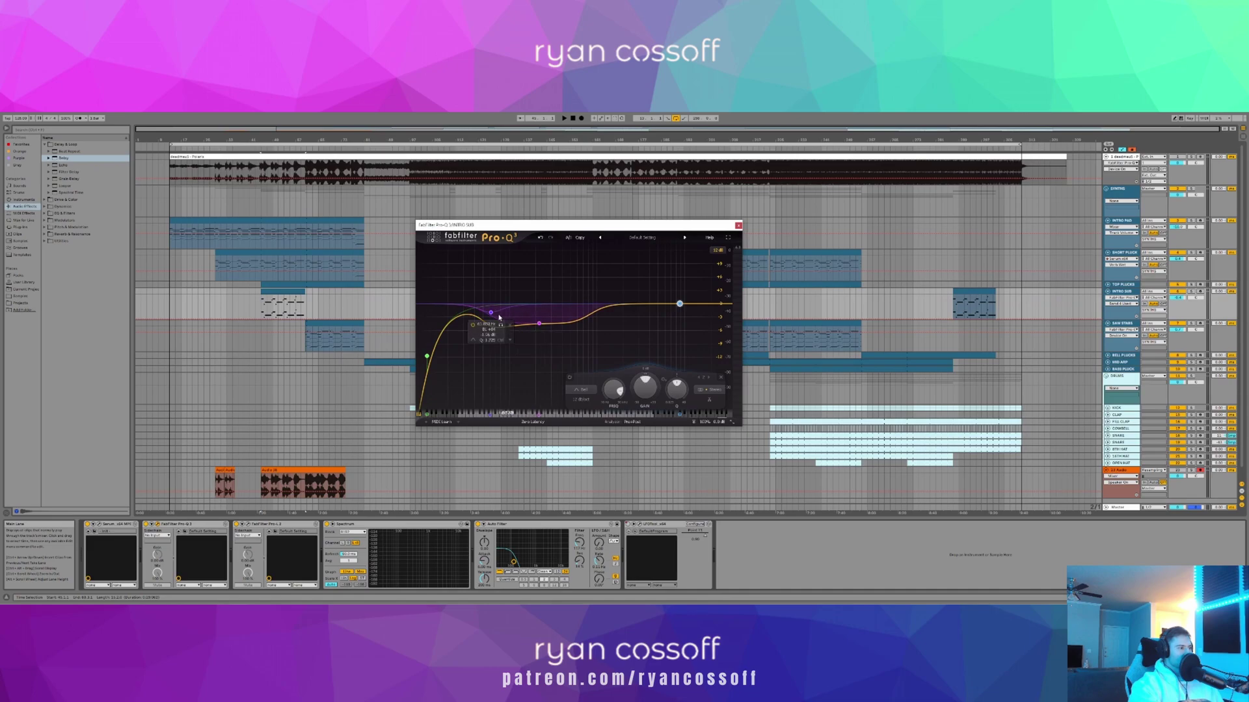
left_click(491, 313)
left_click(501, 325)
left_click(540, 323)
left_click(558, 335)
left_click(676, 305)
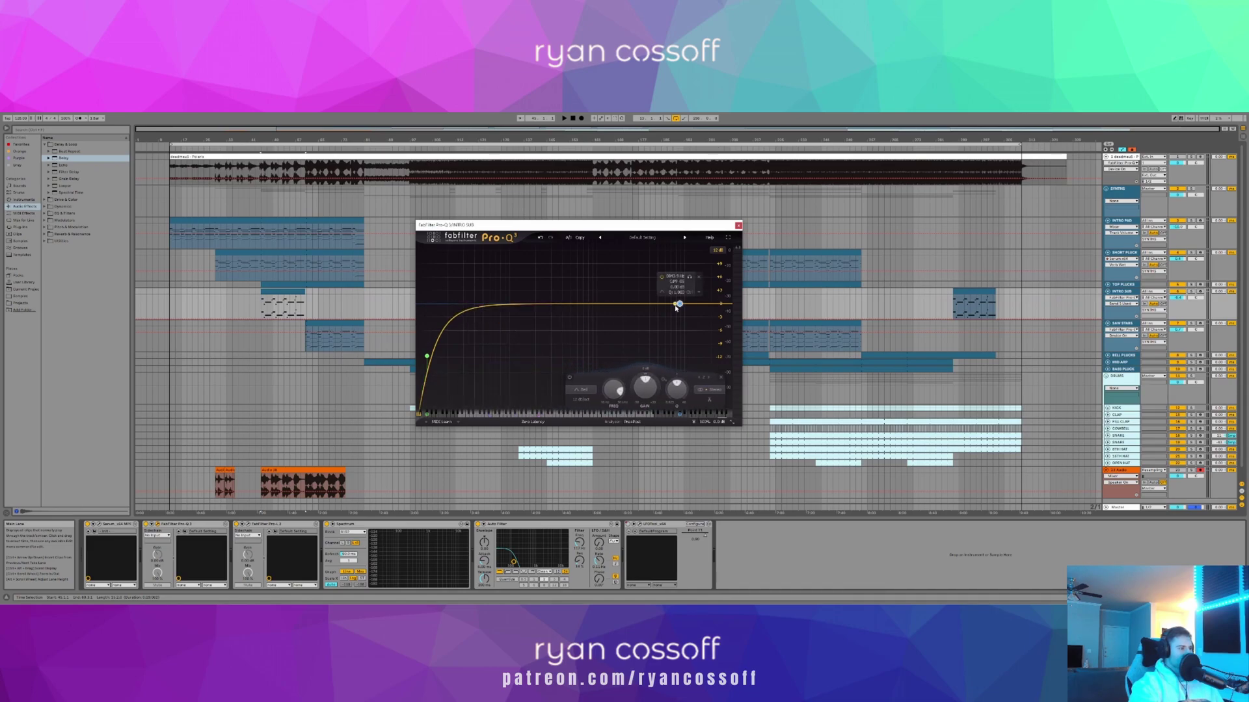
left_click(698, 278)
left_click(335, 329)
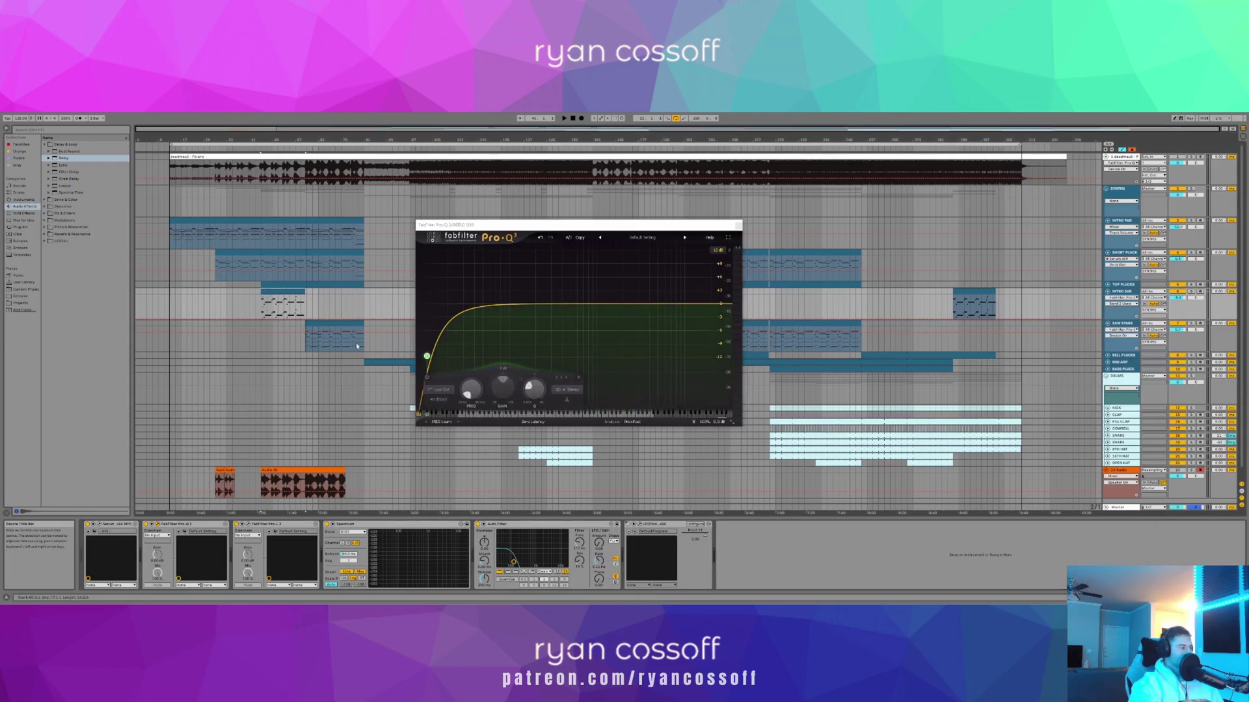
- Open SPAN on the master and play the drop and the INTRO SUB section to examine their spectra
left_click(418, 508)
left_click(248, 523)
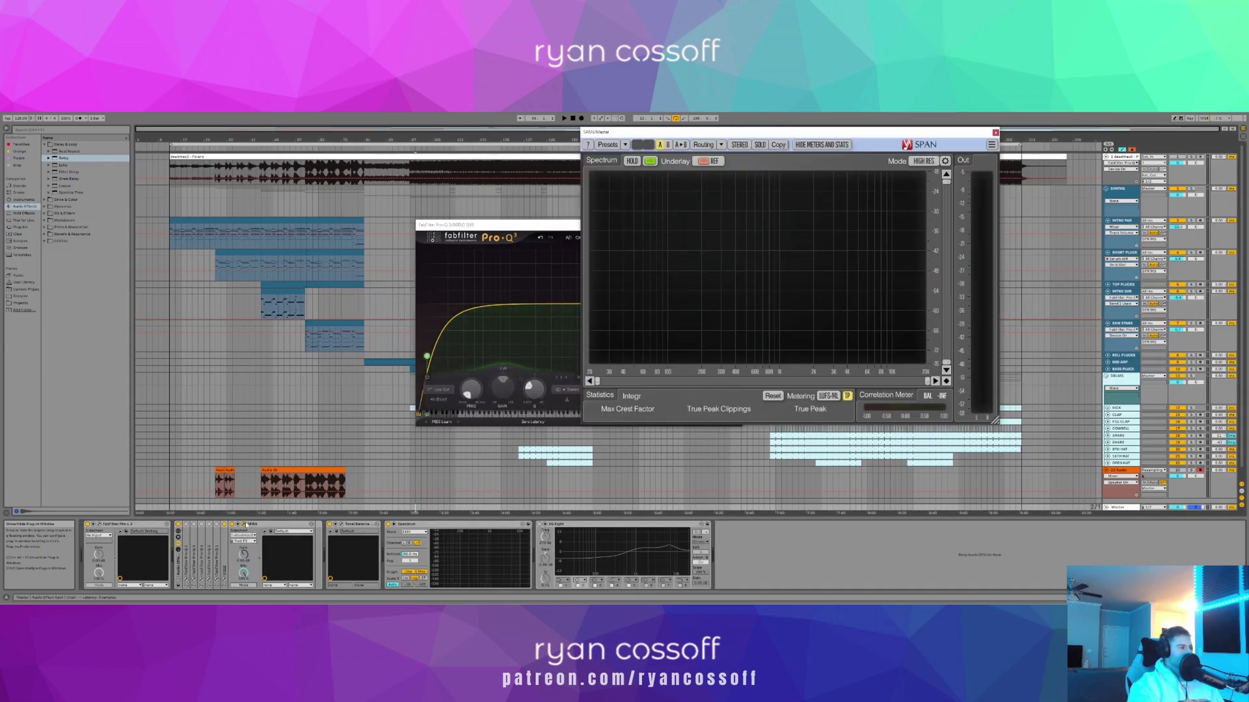
key("space")
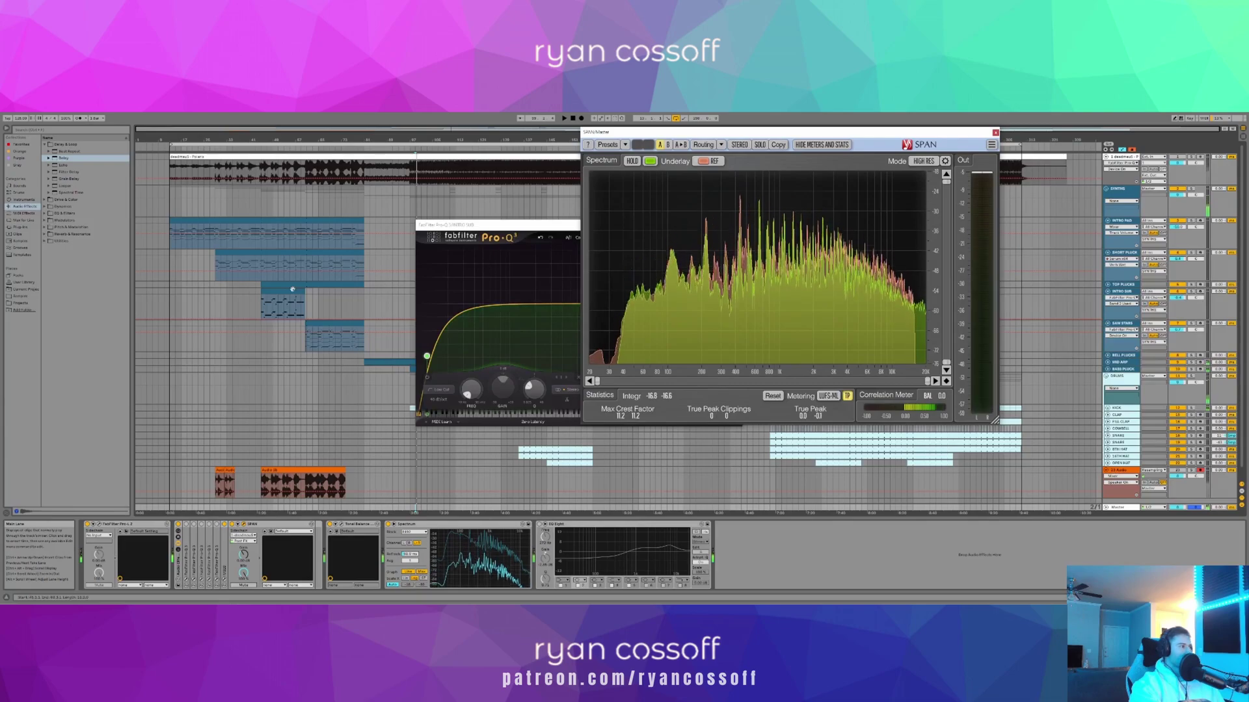
left_click(290, 290)
key("space")
left_click_drag(263, 140, 258, 202)
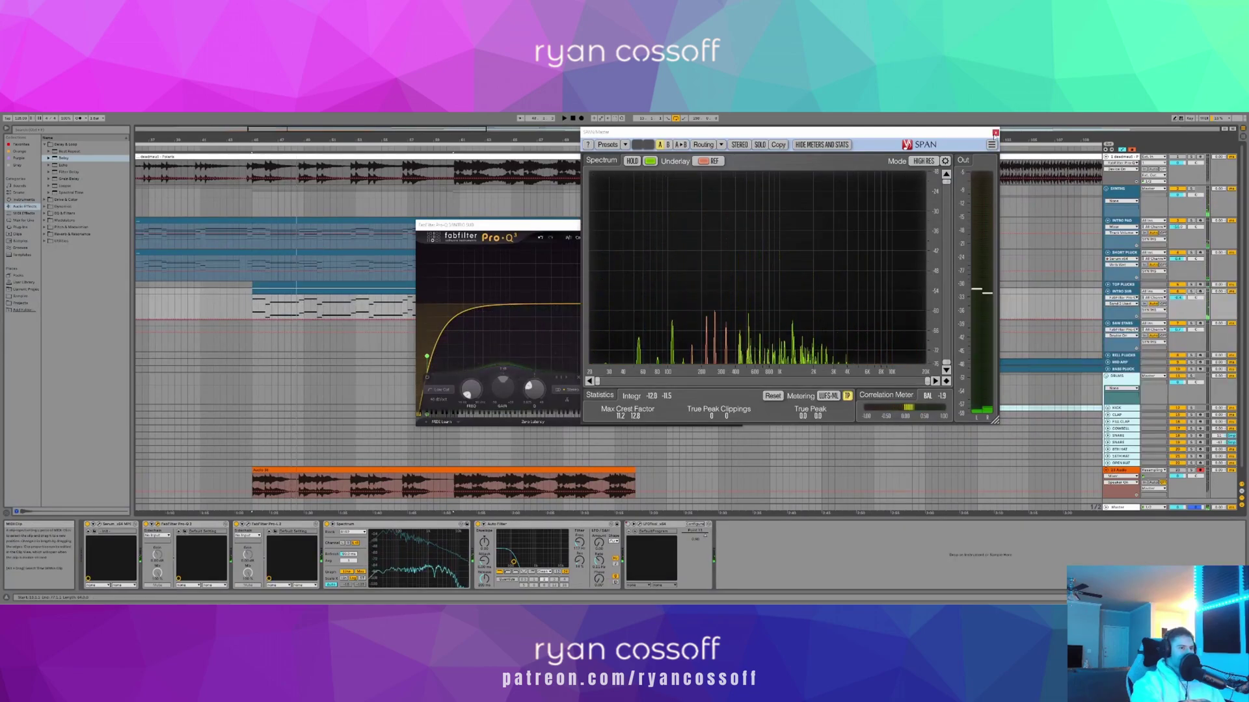
- Close SPAN, open the Pro-L 2 limiter on INTRO SUB and play the clip from its start
left_click(995, 133)
left_click_drag(695, 230, 771, 219)
left_click(247, 524)
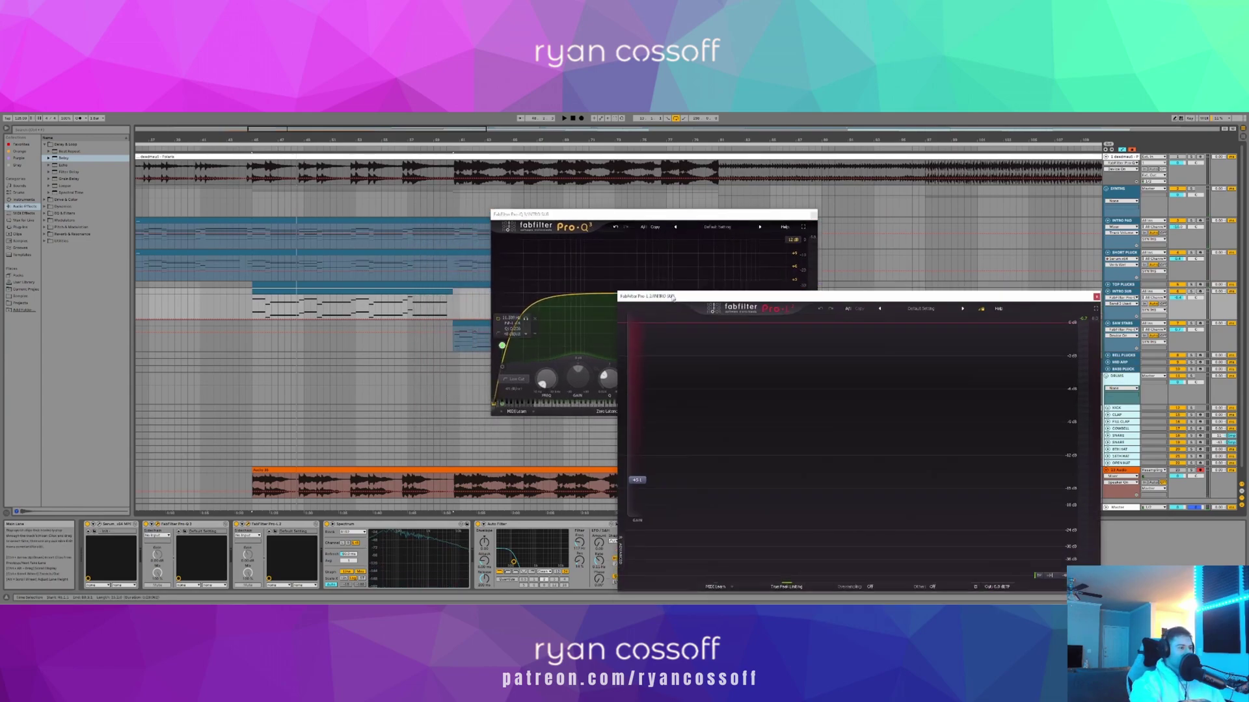
left_click_drag(672, 302, 640, 194)
key("space")
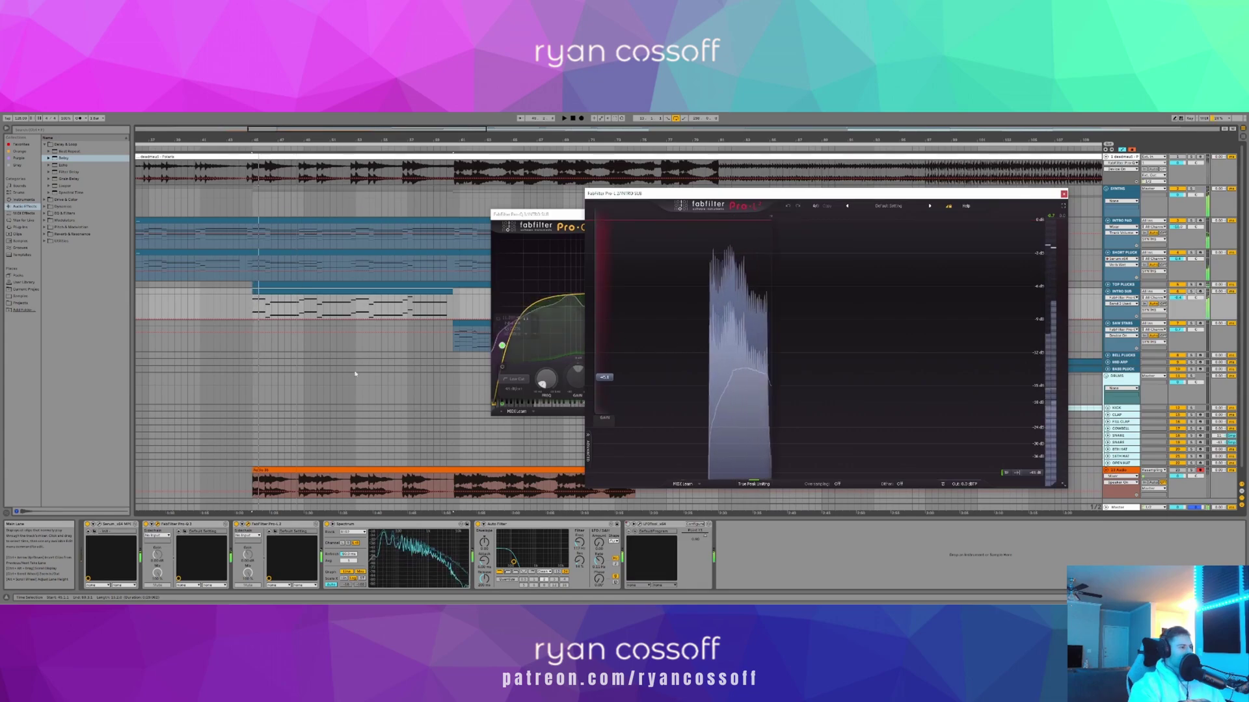
key("space")
key("Left")
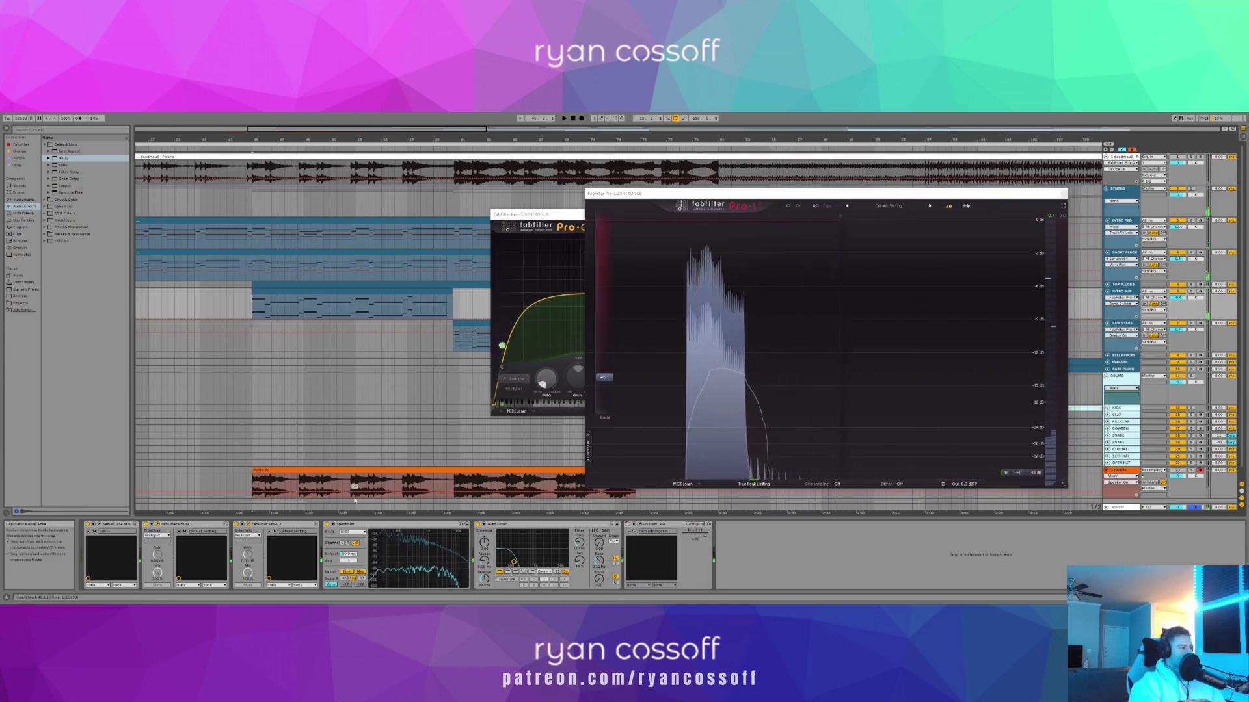
- Place the master's SPAN beside the limiter and raise INTRO SUB's Pro-L 2 gain while playing from the clip start
left_click(395, 510)
left_click(247, 523)
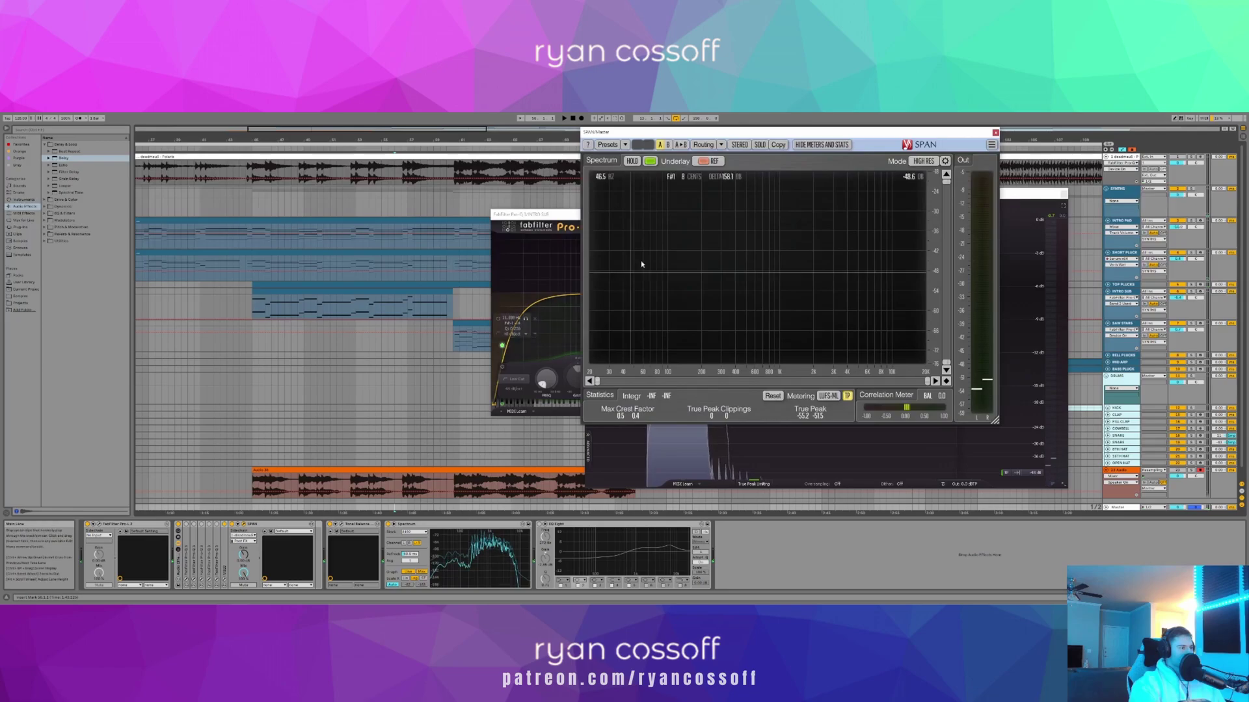
left_click_drag(664, 135, 230, 151)
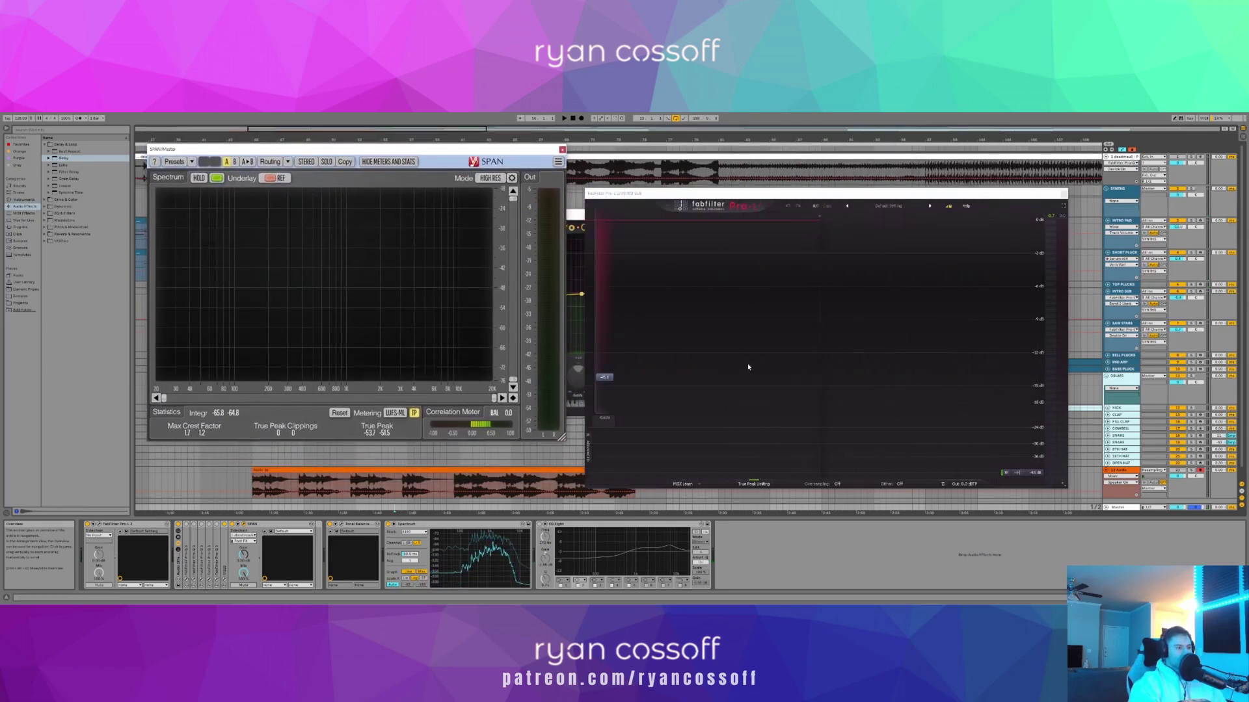
key("space")
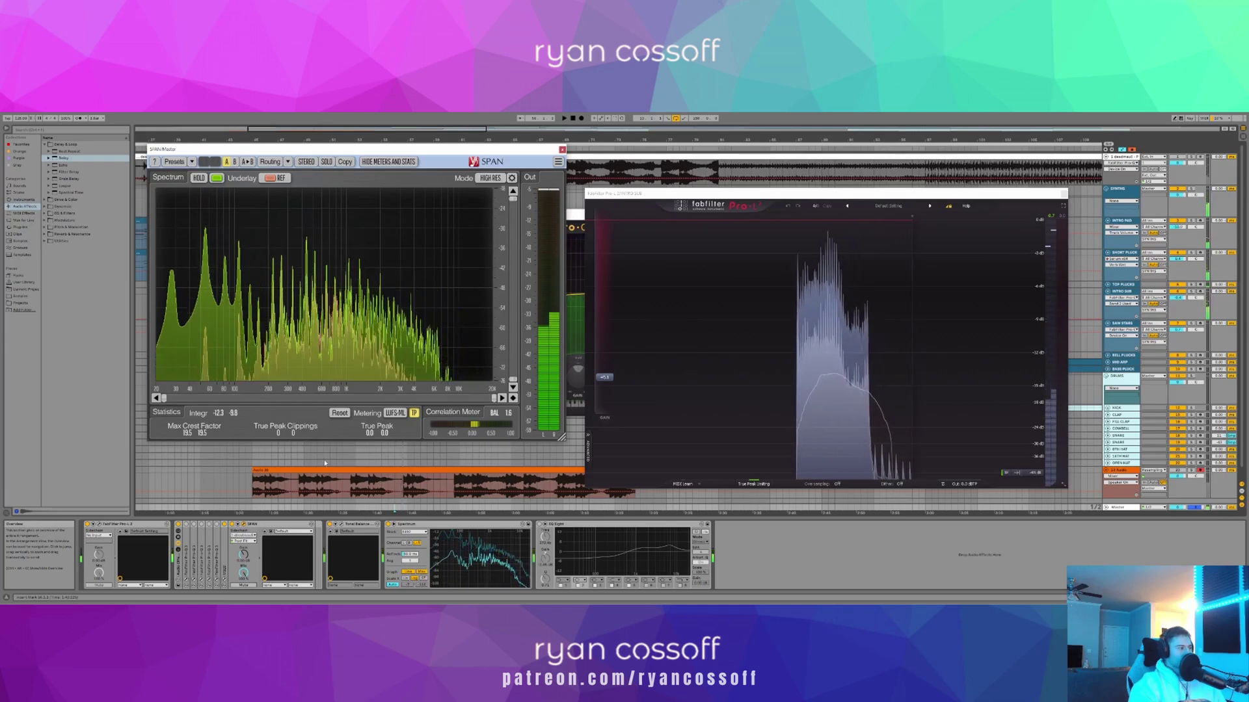
left_click(253, 463)
key("space")
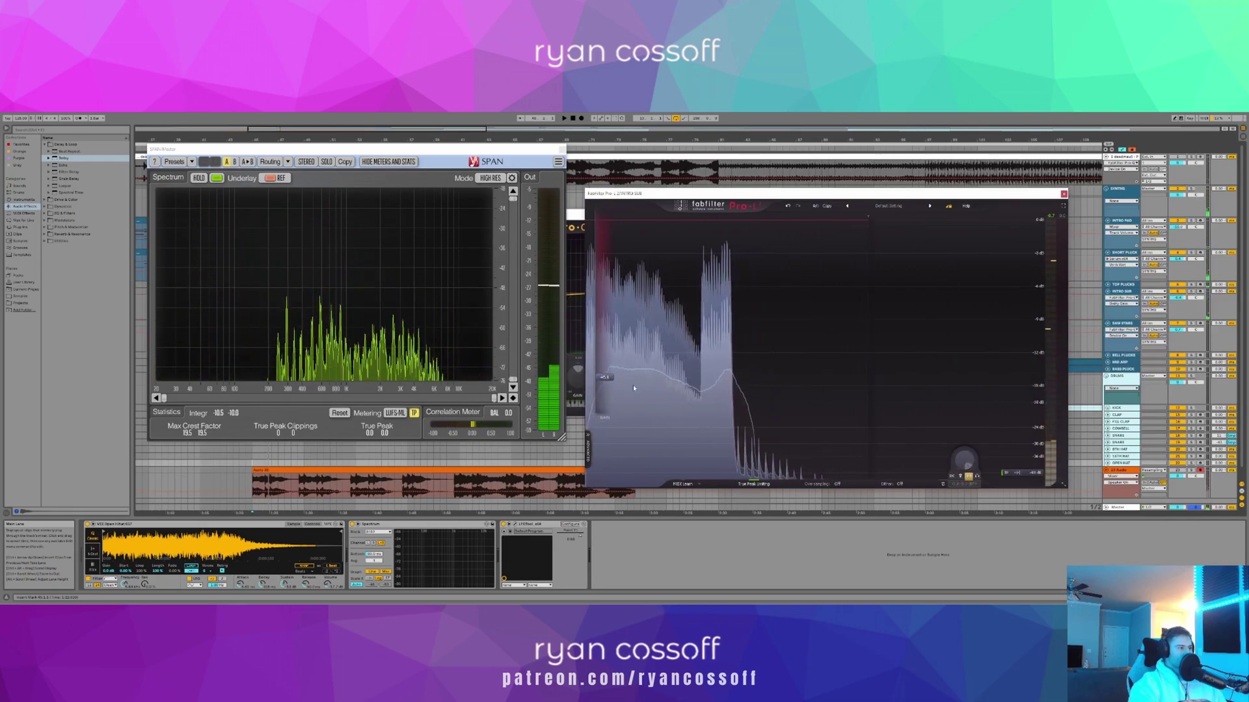
left_click_drag(604, 377, 610, 335)
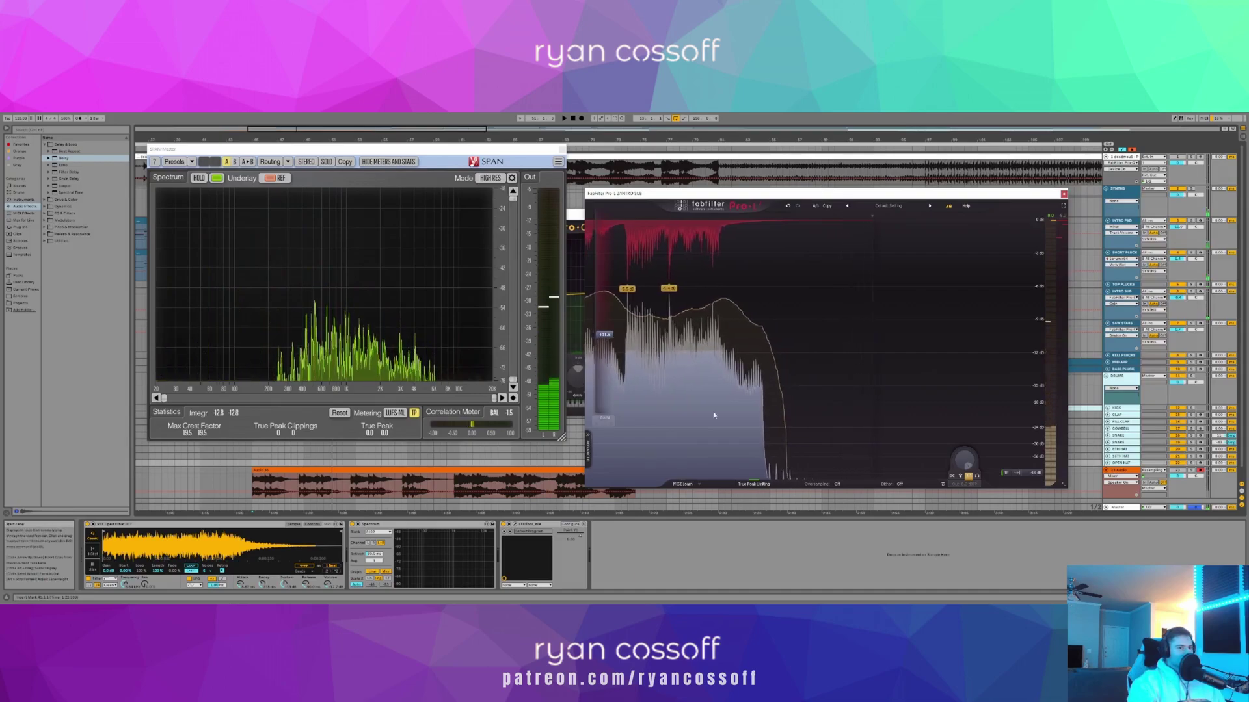
- Raise the low cut frequency in INTRO SUB's Pro-Q 3 while playing the section from the clip start
left_click(1113, 304)
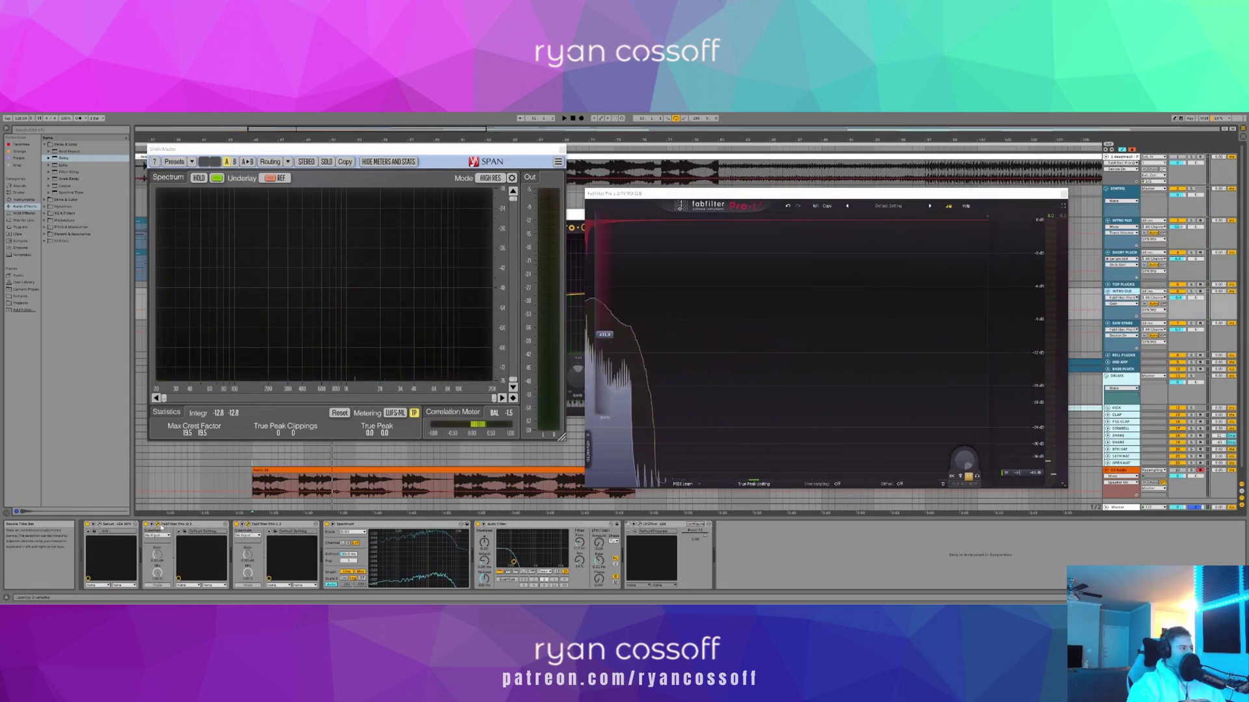
left_click(158, 525)
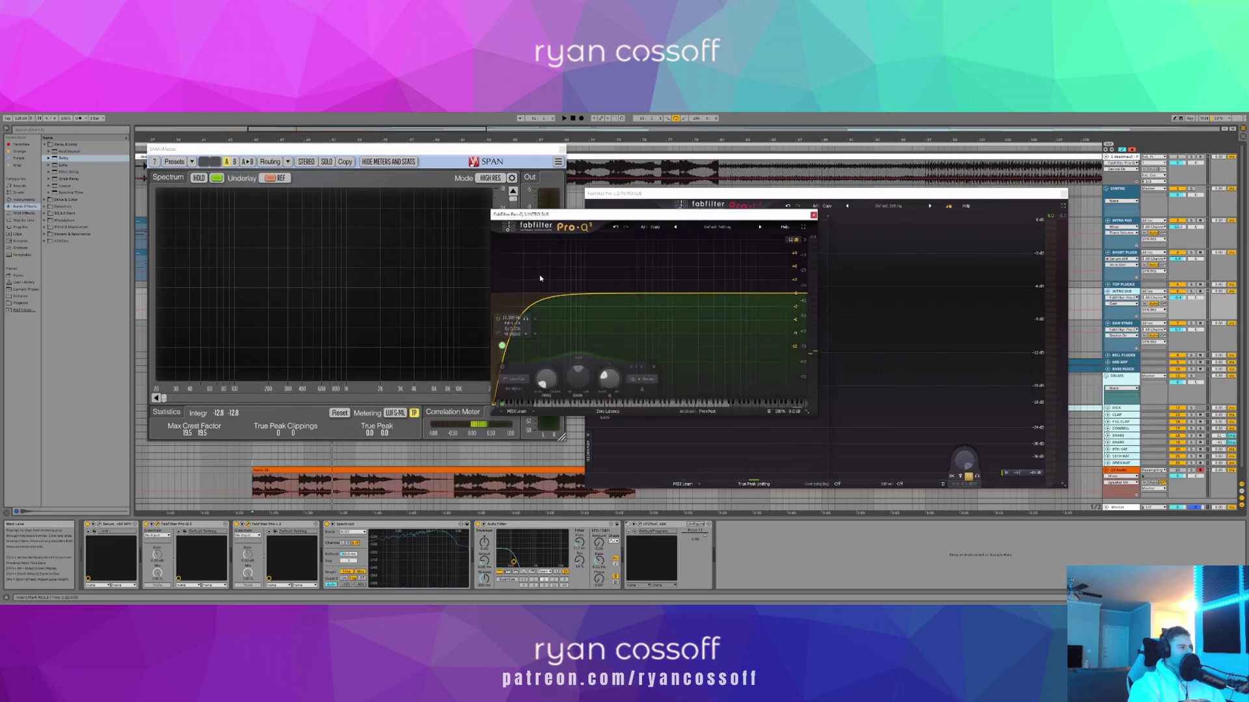
left_click_drag(553, 216, 582, 248)
left_click(262, 462)
key("space")
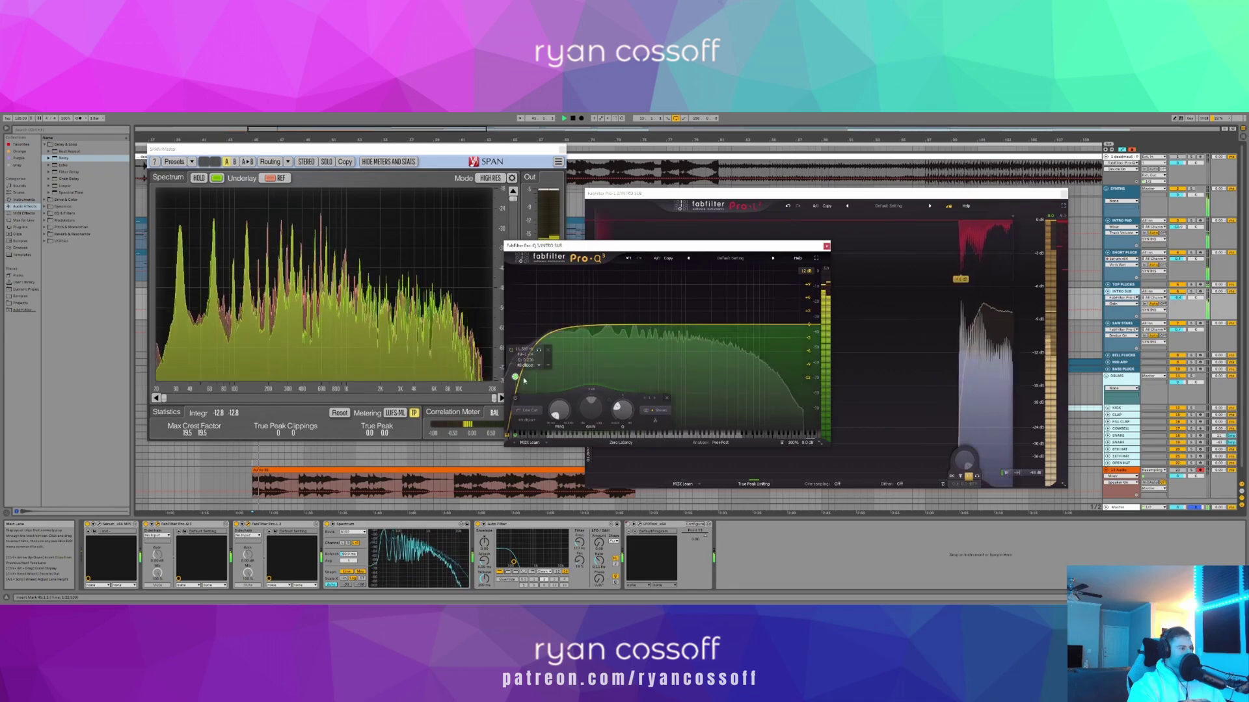
left_click_drag(534, 383, 538, 384)
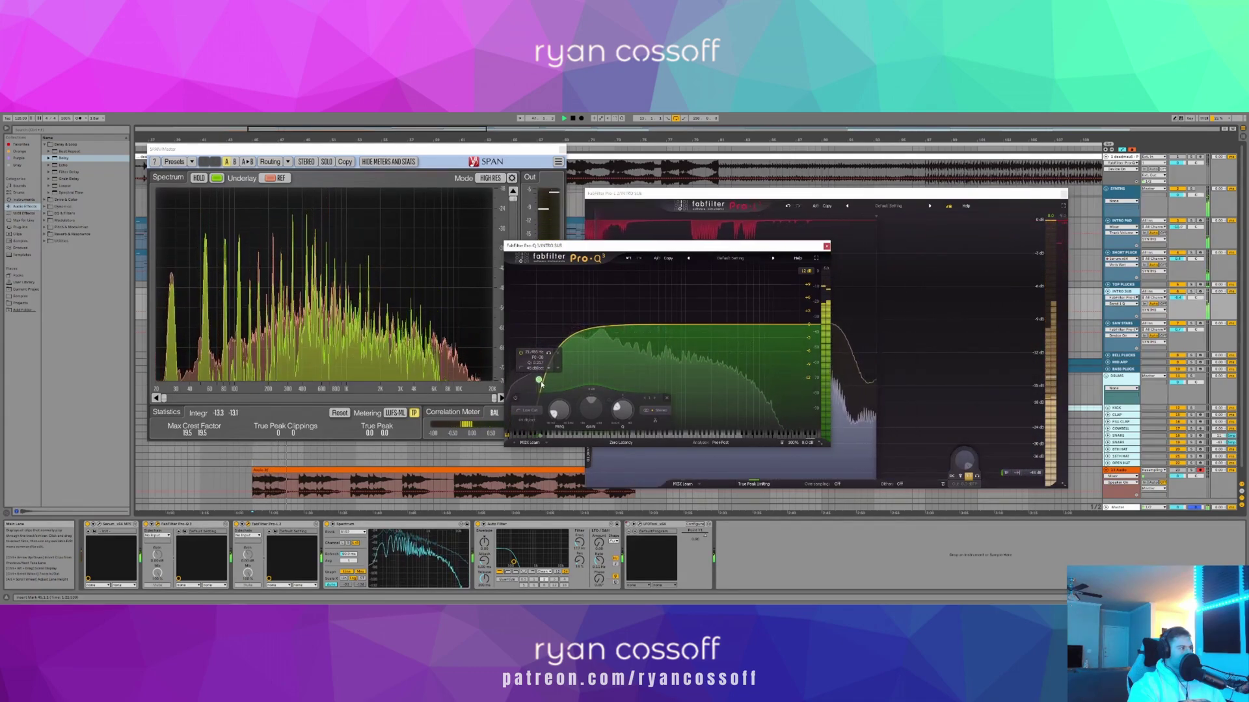
left_click_drag(541, 384, 547, 383)
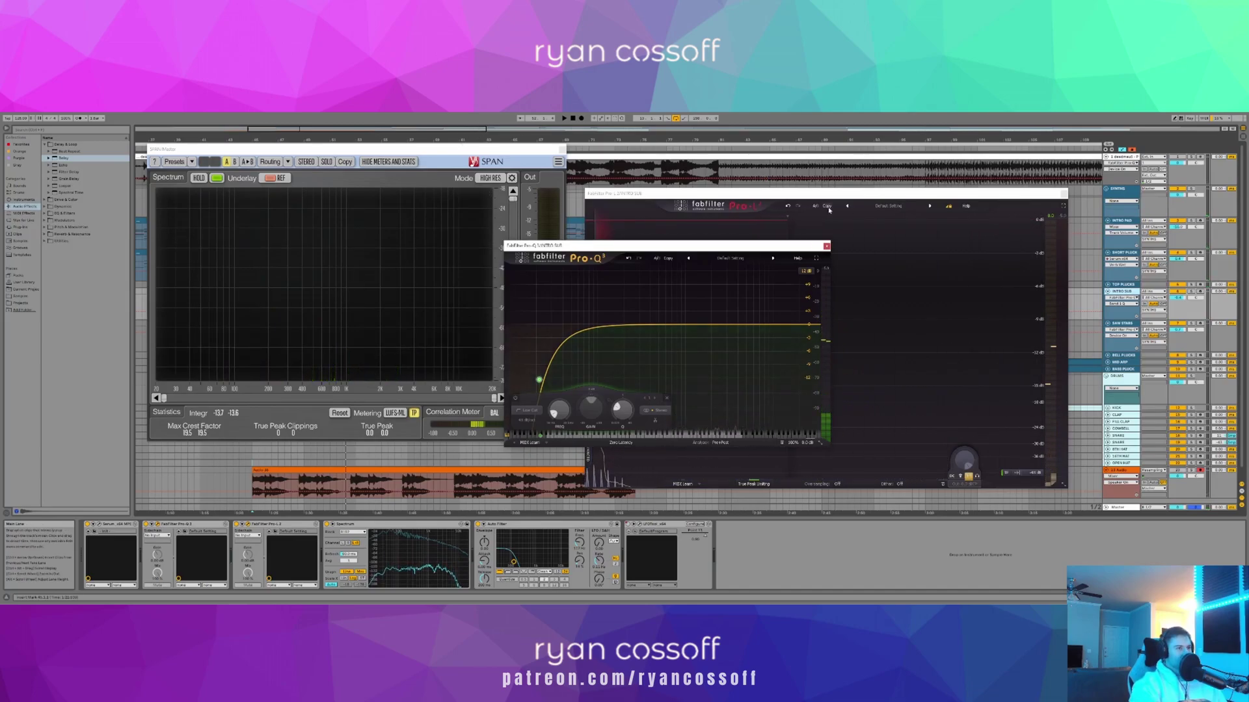
- Close the Pro-Q 3, SPAN and Pro-L 2 windows, hide the automation view and focus on the INTRO SUB clip
left_click(826, 245)
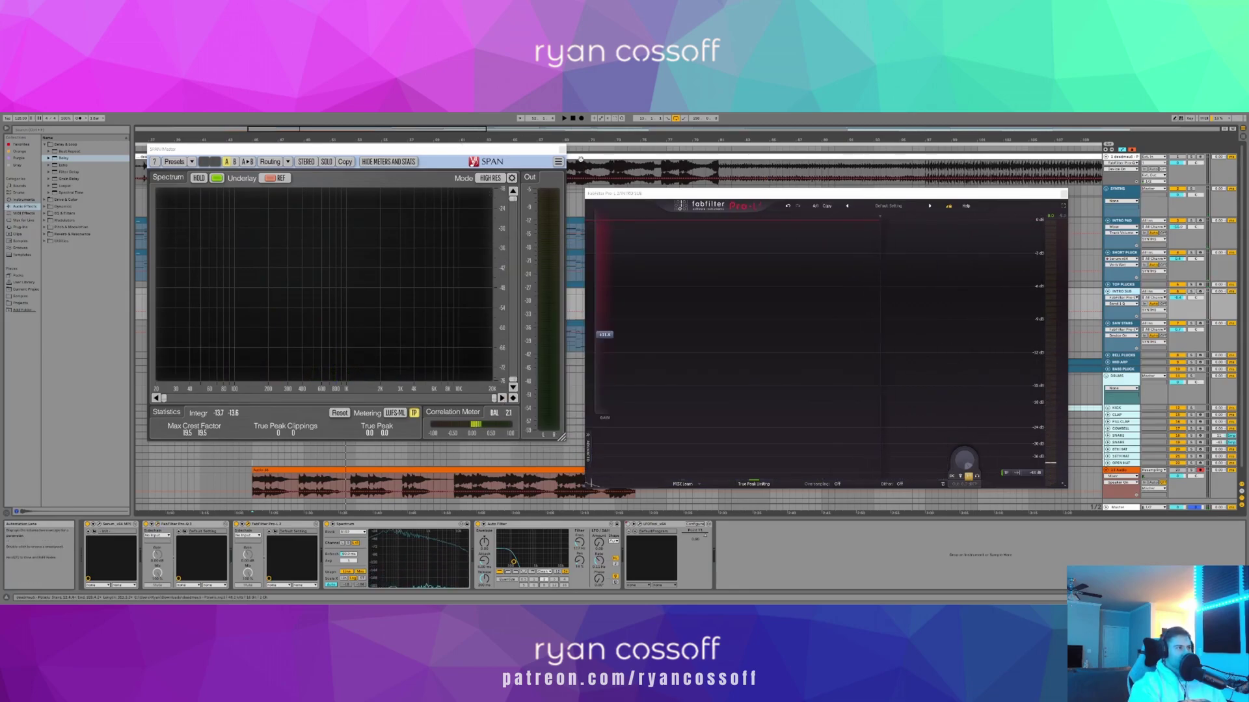
left_click(562, 149)
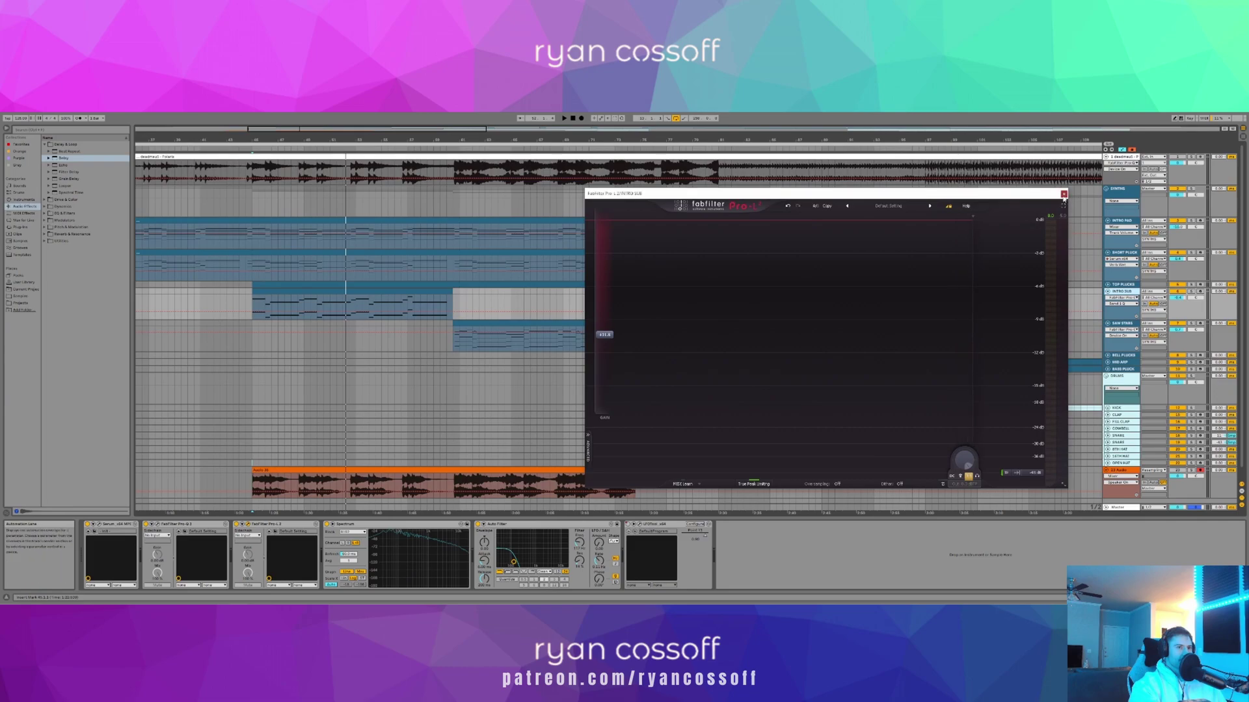
left_click(1064, 193)
key("a")
left_click(256, 299)
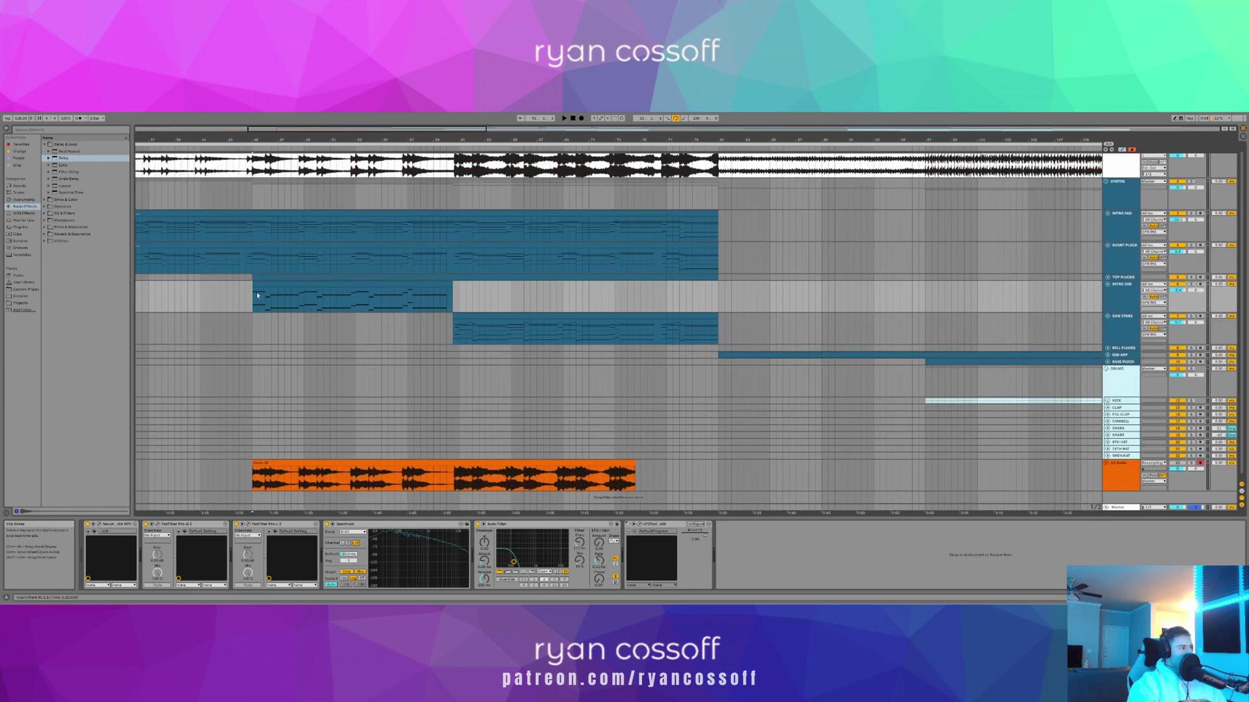
left_click_drag(258, 138, 264, 182)
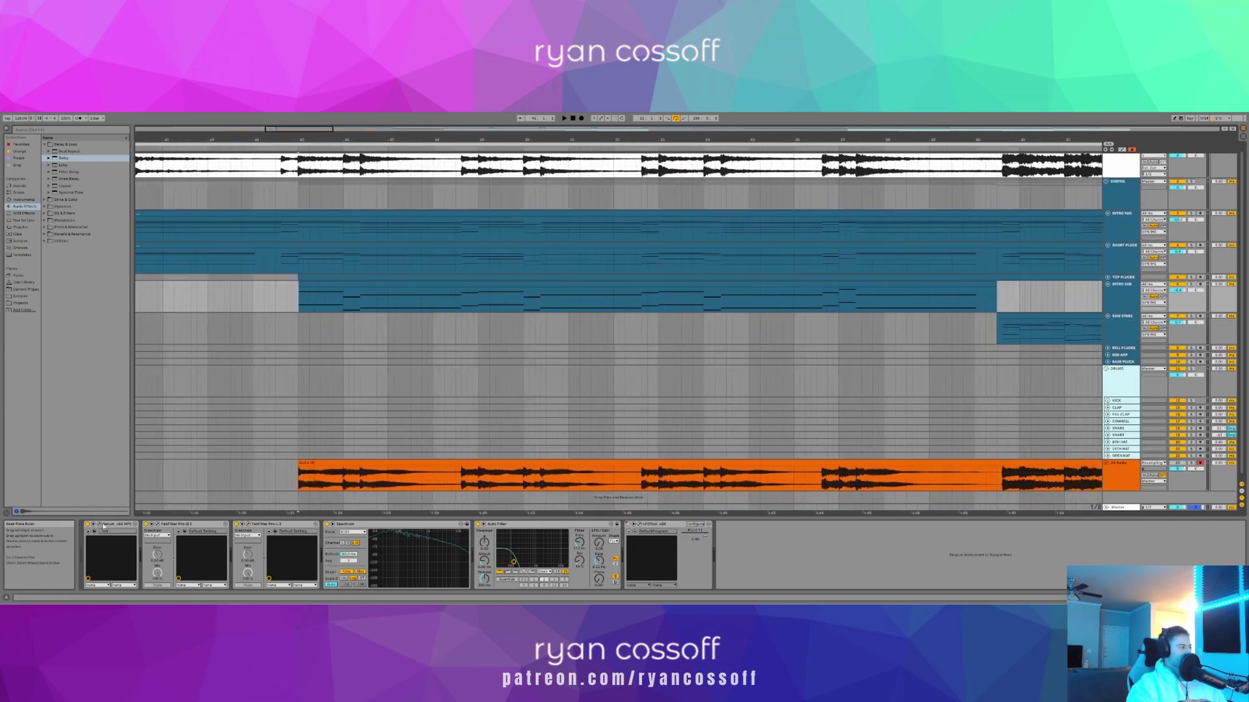
- Open Serum on INTRO SUB and inspect its third envelope, the filter cutoff's modulation sources and the effects rack
left_click(99, 526)
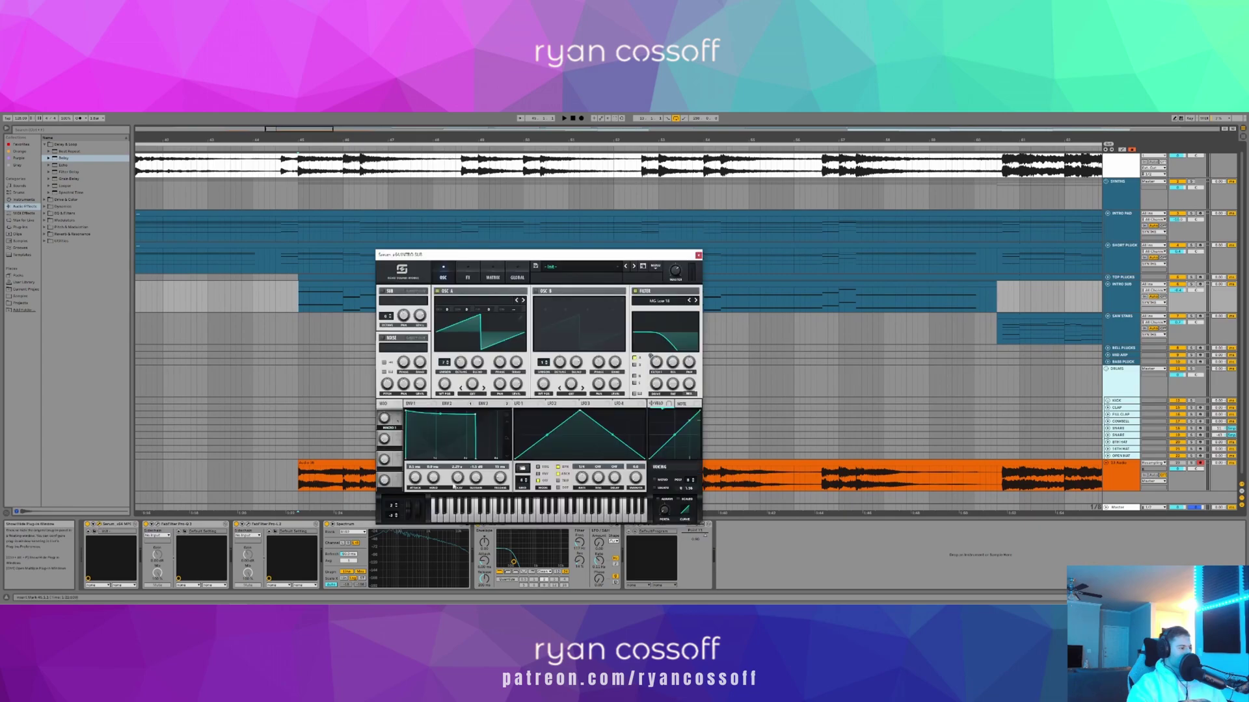
left_click(485, 404)
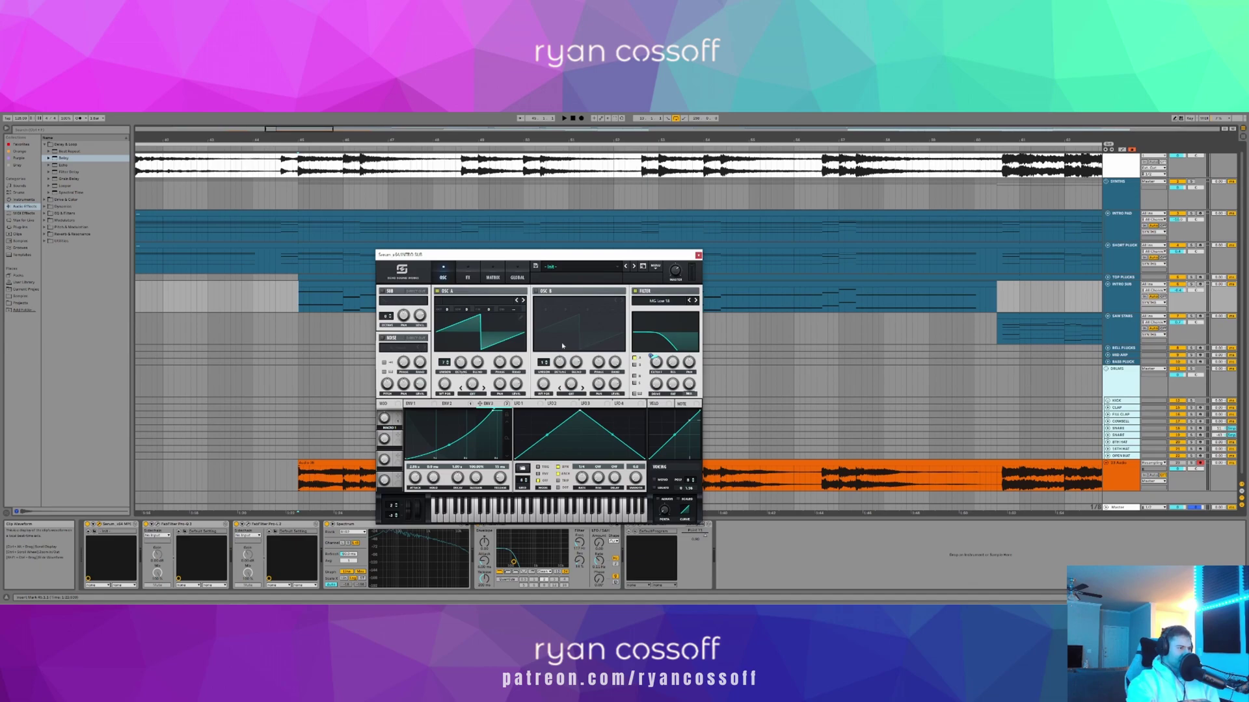
right_click(651, 356)
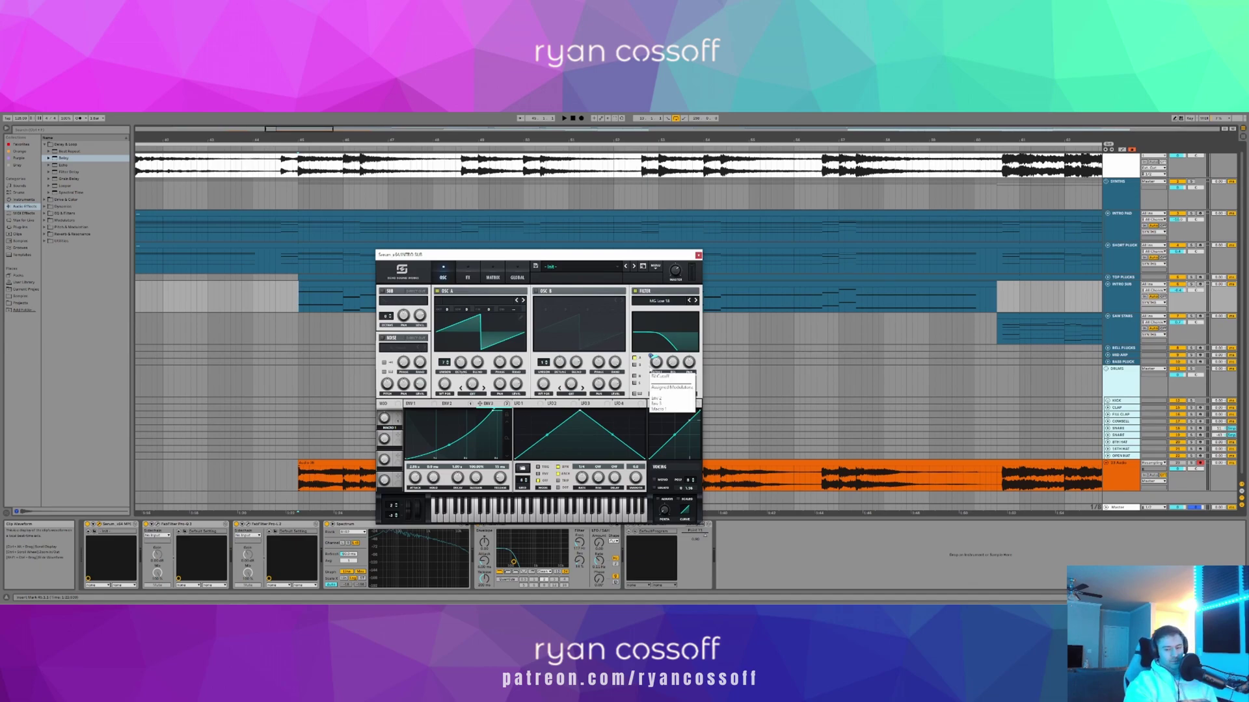
left_click(464, 278)
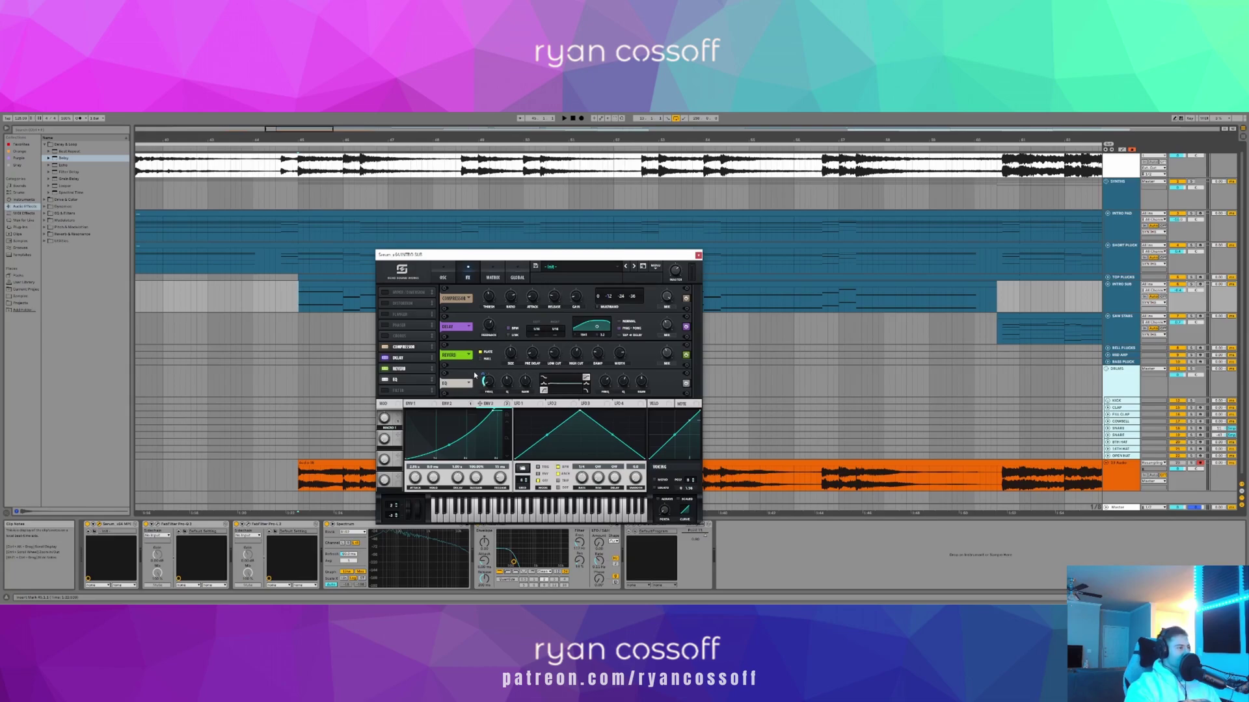
mouse_move(484, 376)
- Open the master's SPAN, play the INTRO SUB clip from its start and place the analyzer beside Serum
left_click(735, 509)
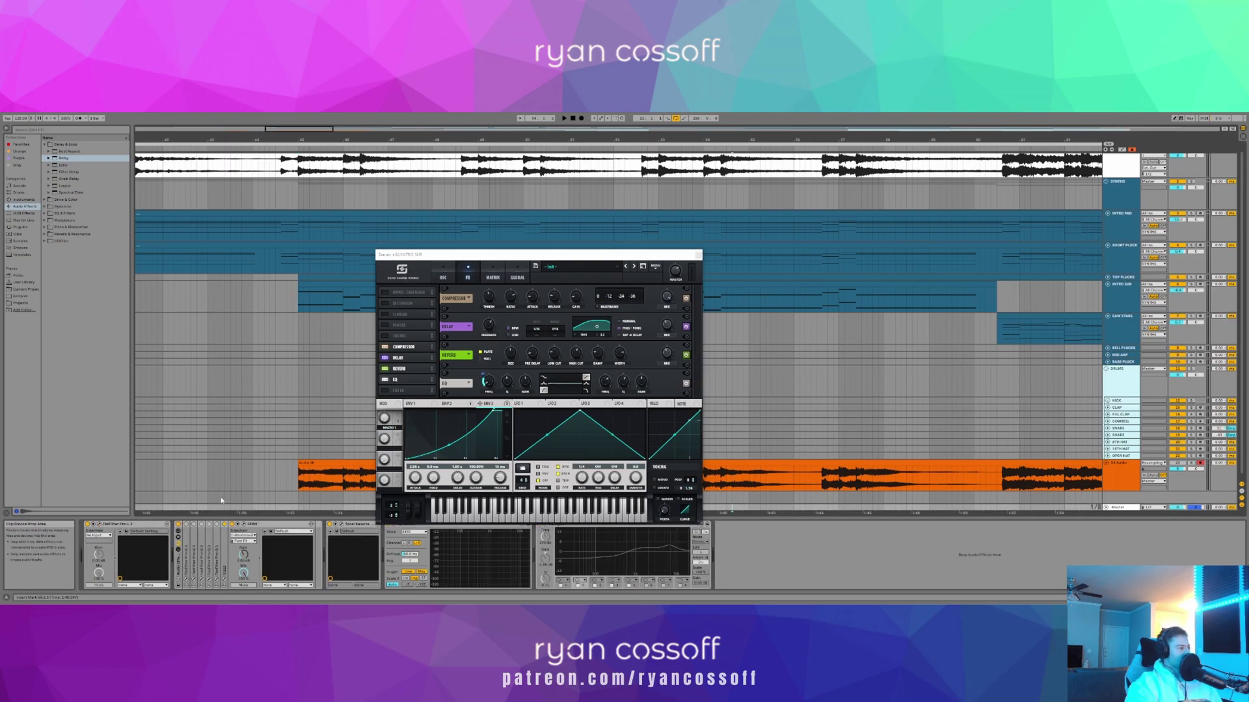
left_click(246, 526)
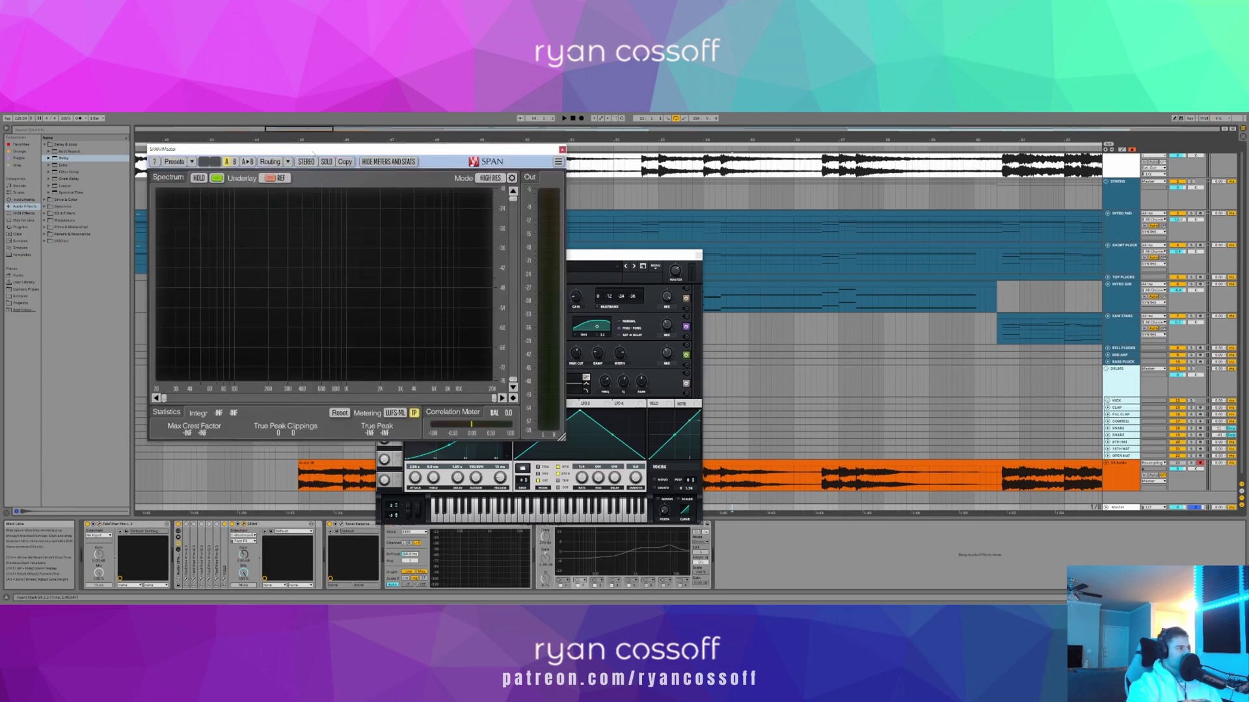
left_click(317, 283)
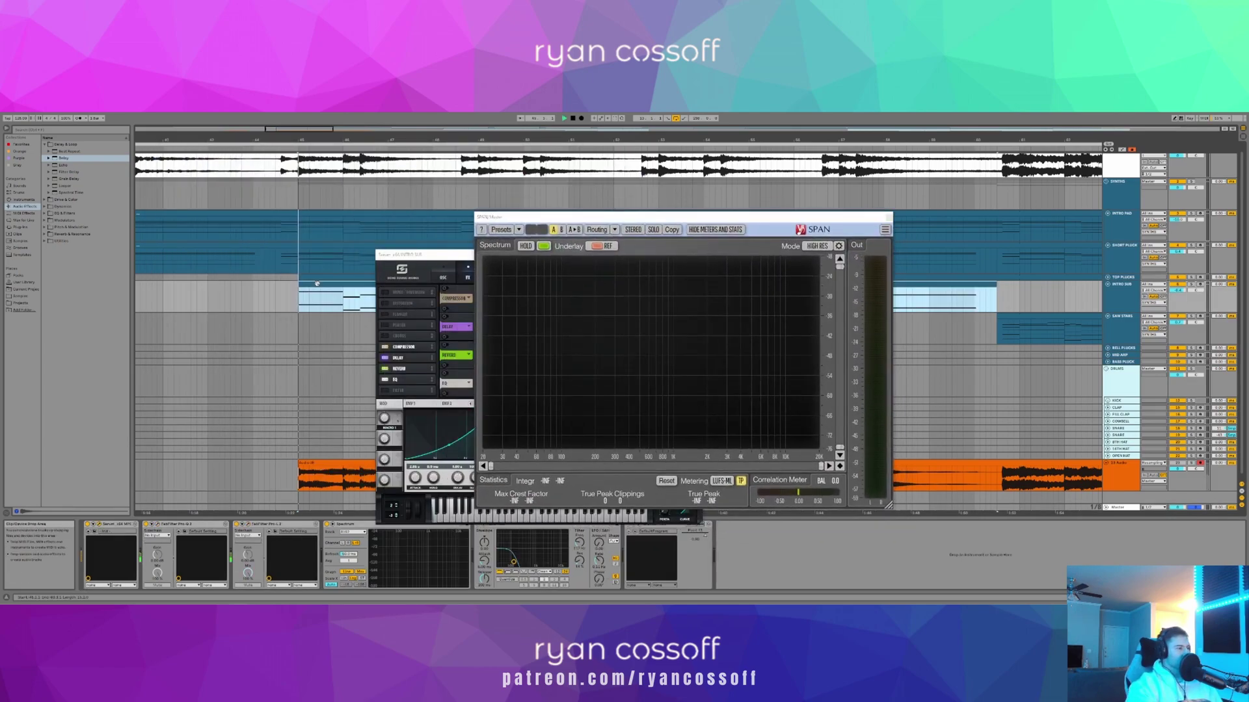
key("space")
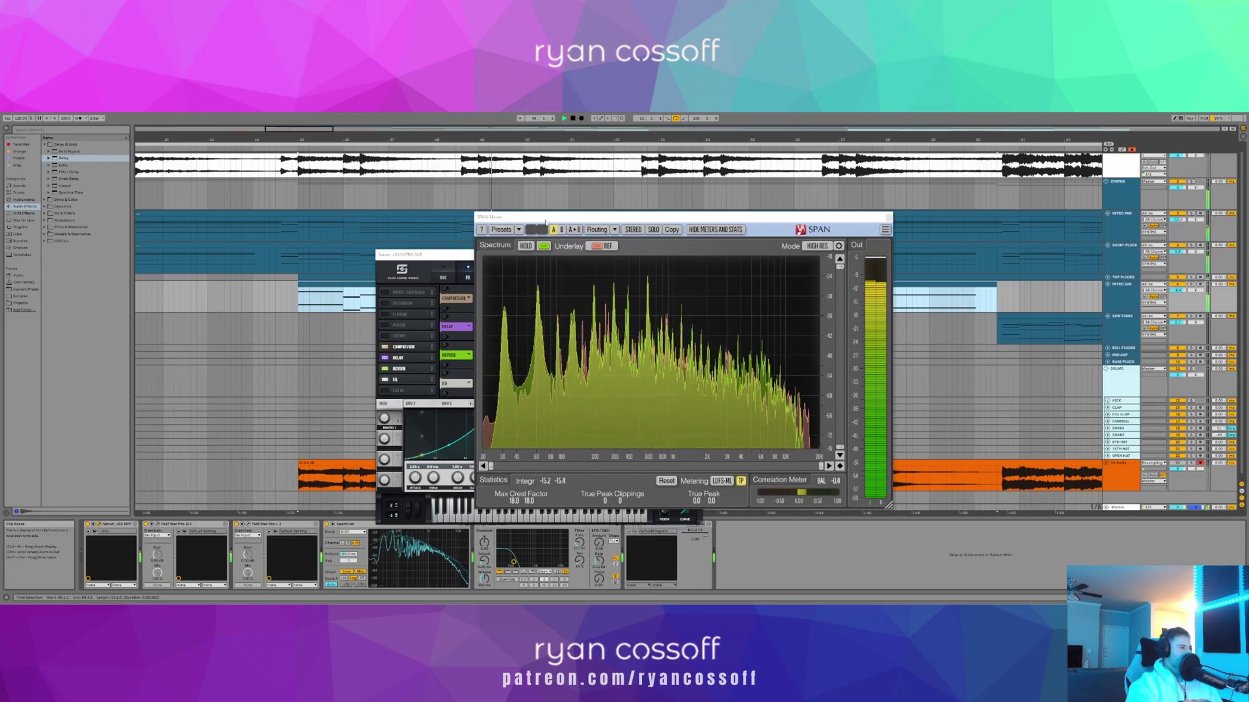
left_click_drag(572, 217, 720, 223)
- Adjust Env 3 and its modulation of the EQ's low frequency in INTRO SUB's Serum while replaying the clip against SPAN
left_click(492, 412)
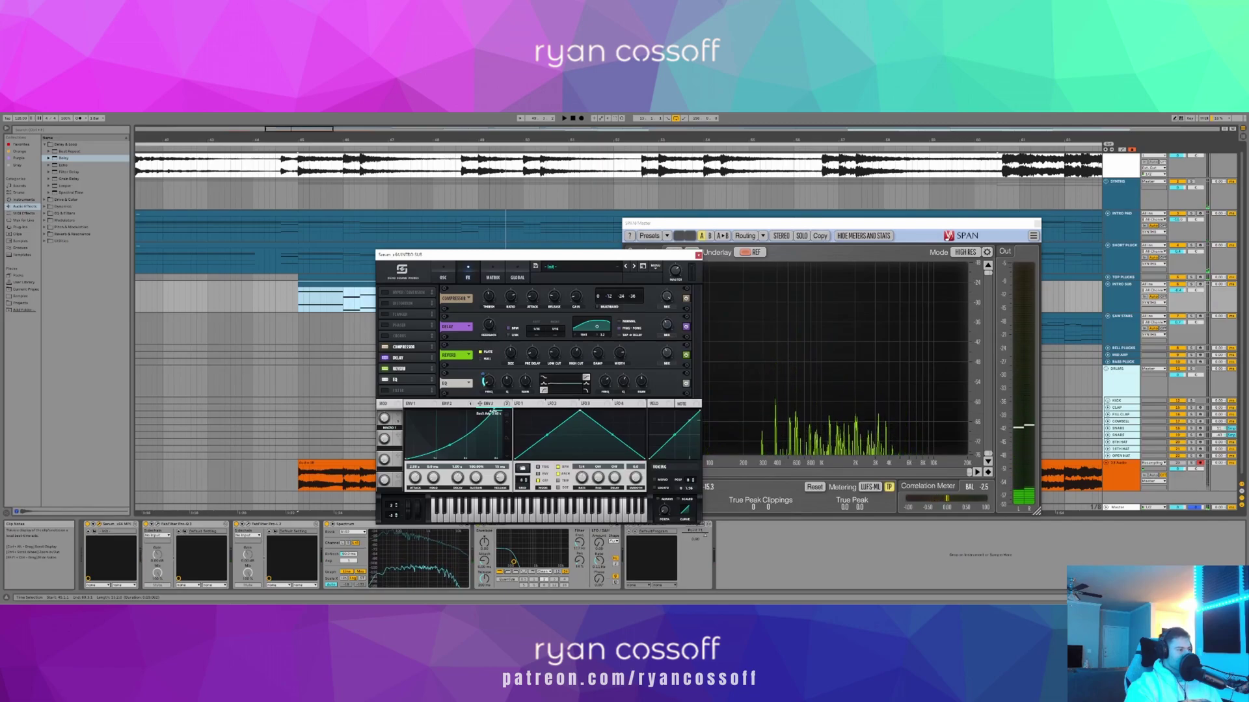
left_click(634, 280)
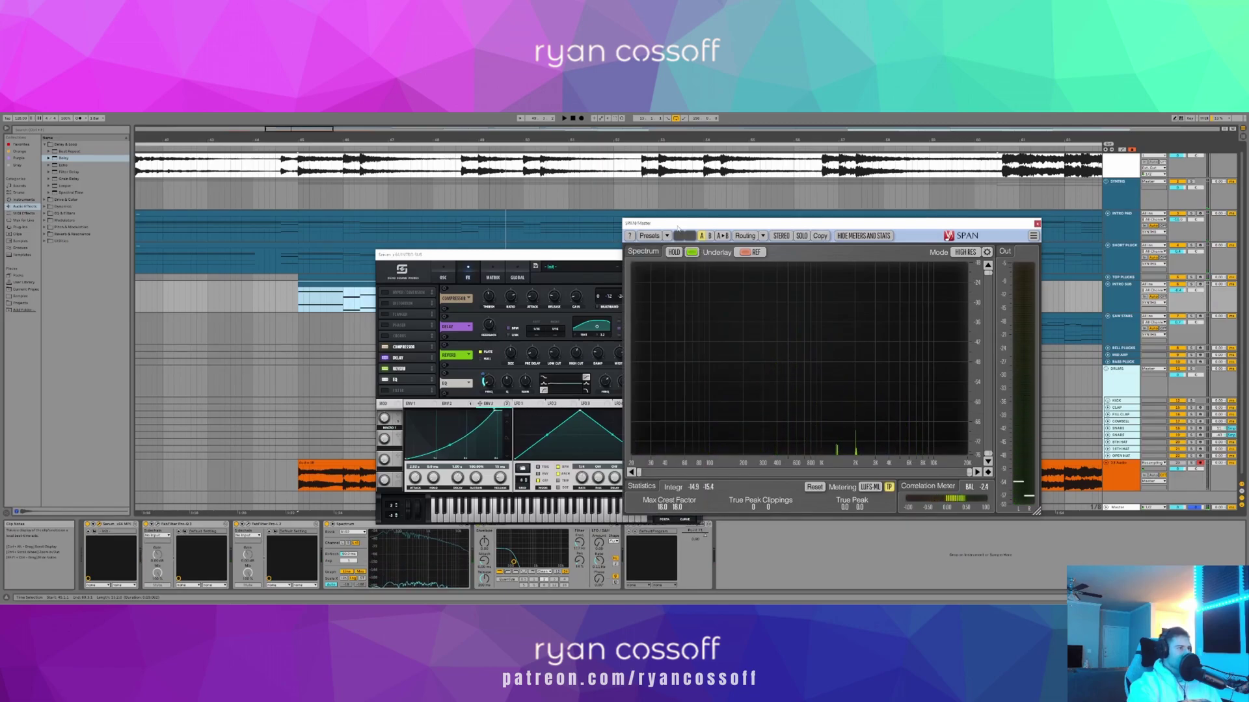
key("space")
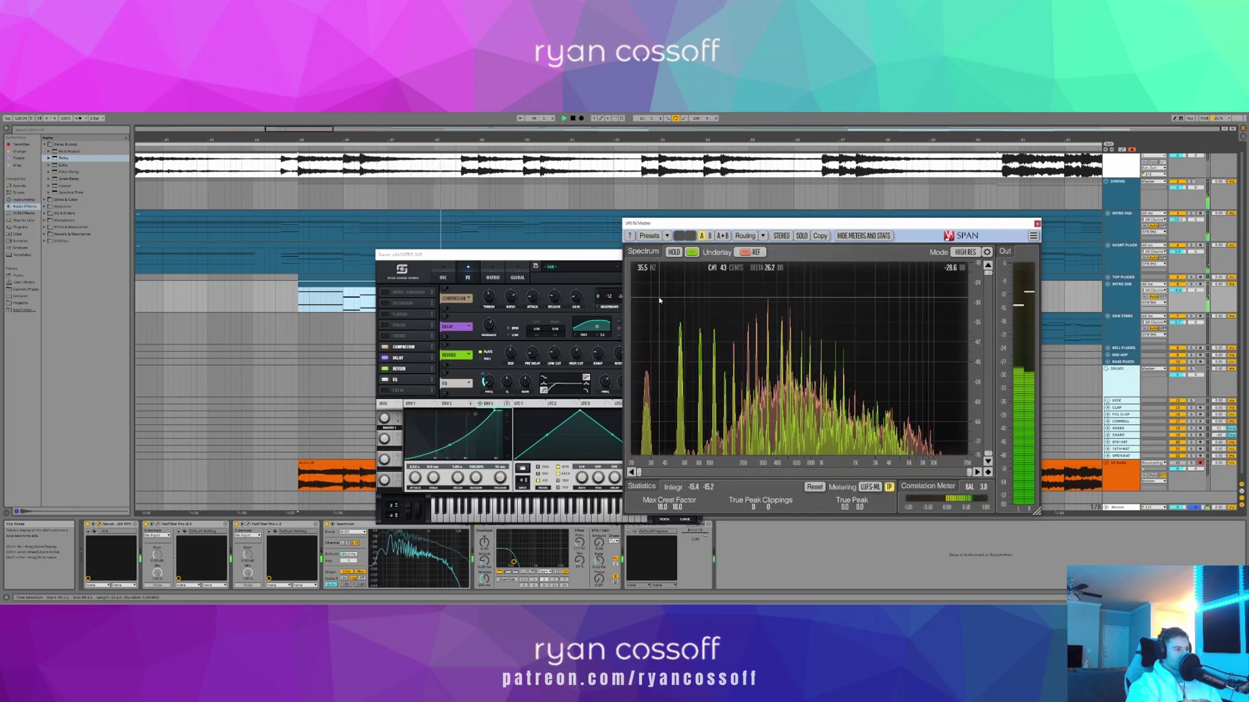
left_click(494, 416)
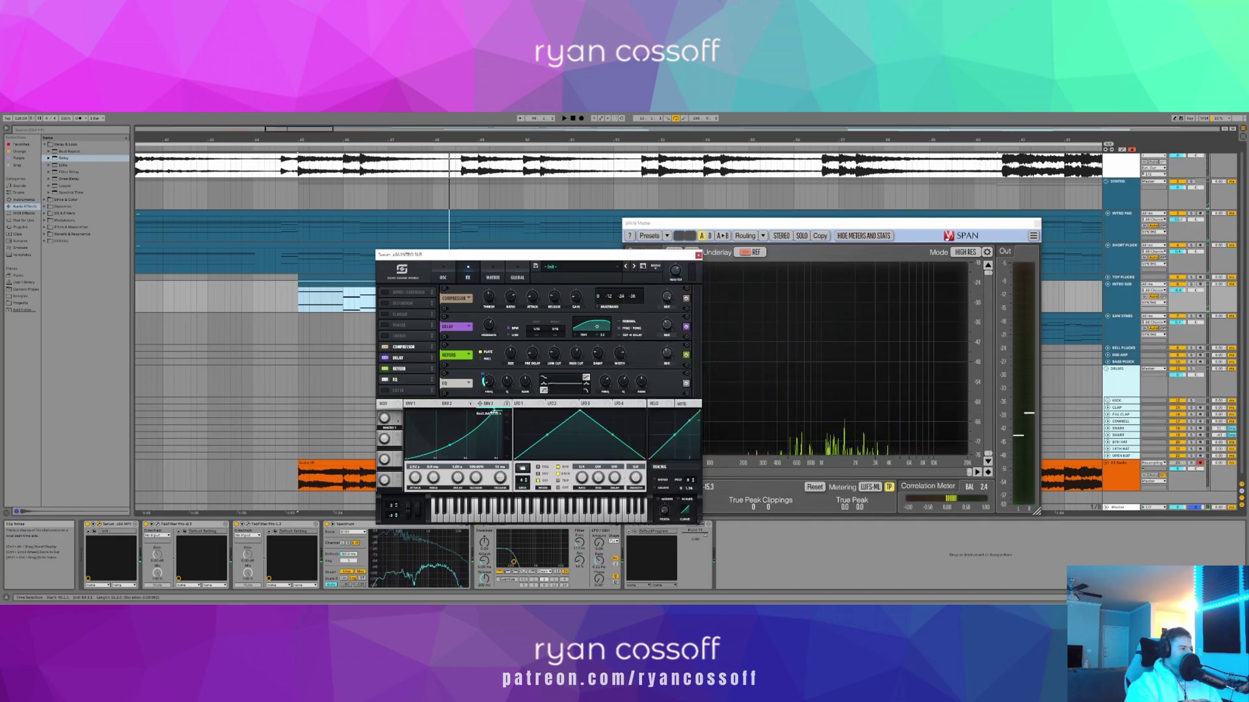
left_click(729, 340)
key("space")
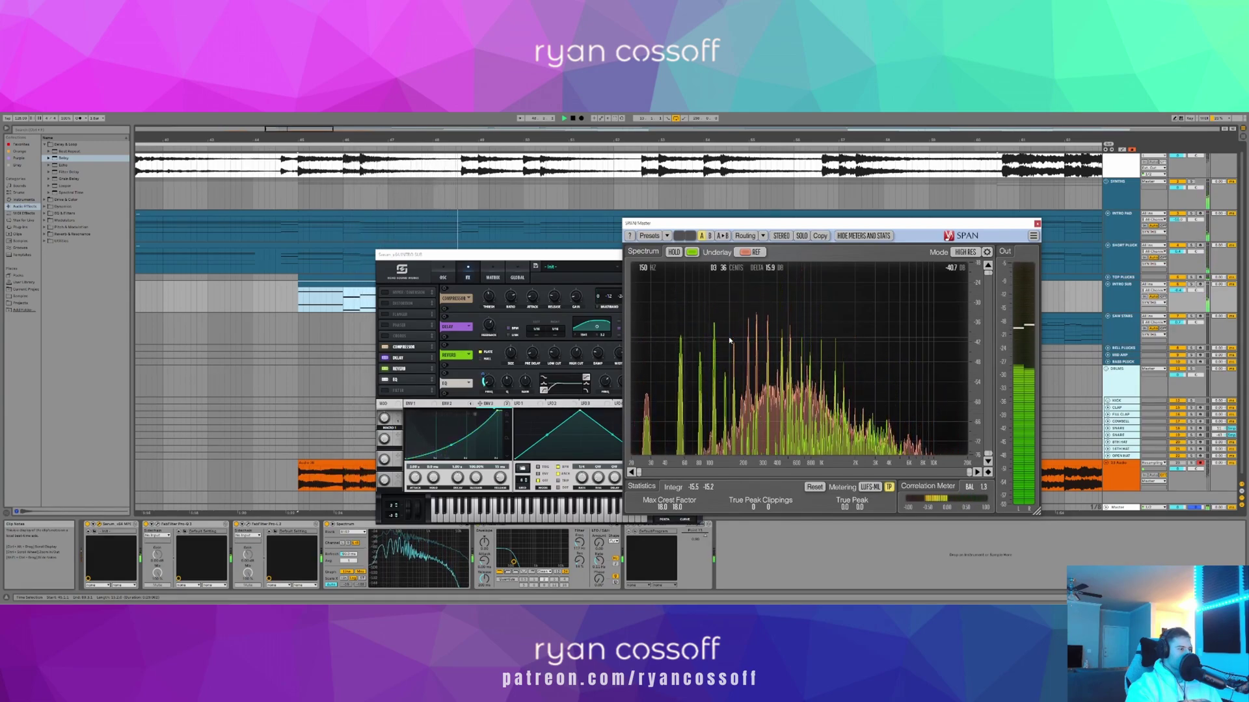
left_click(485, 376)
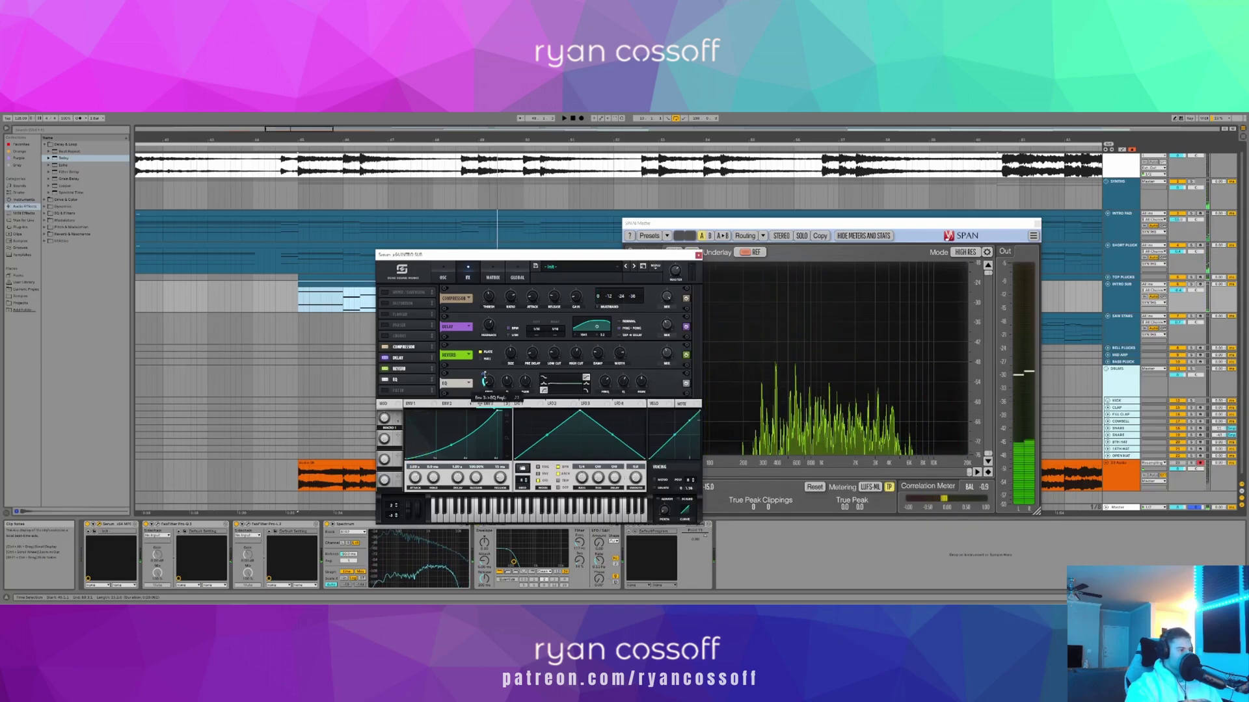
left_click(740, 355)
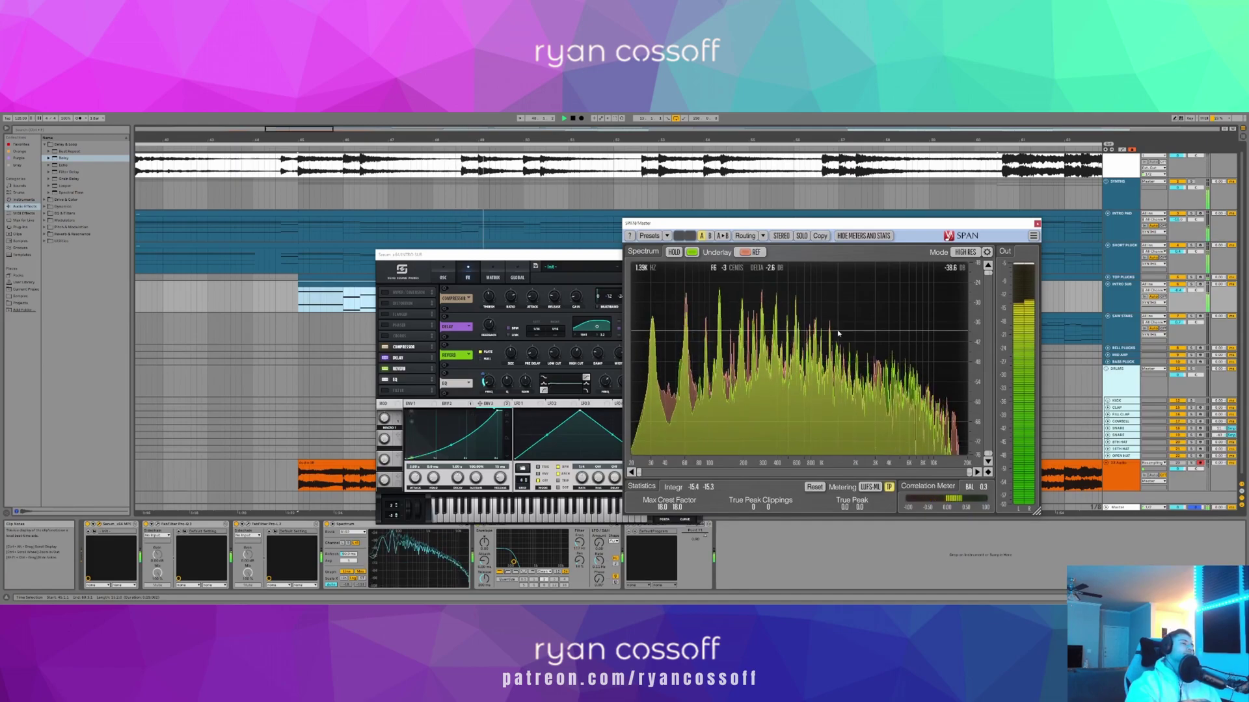
- Close SPAN and Serum, and place the playback start on the reference track midway through the INTRO SUB section
left_click(1037, 224)
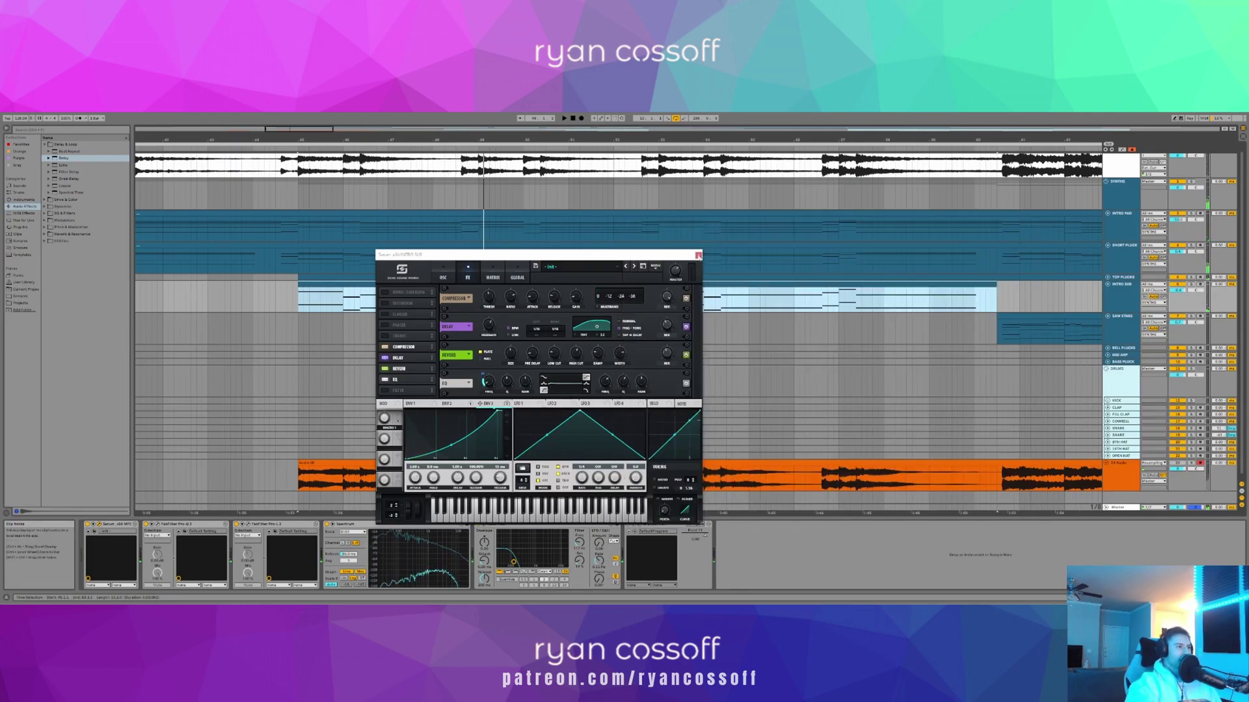
left_click(697, 254)
left_click_drag(561, 141, 528, 114)
scroll(661, 190, "up", 1)
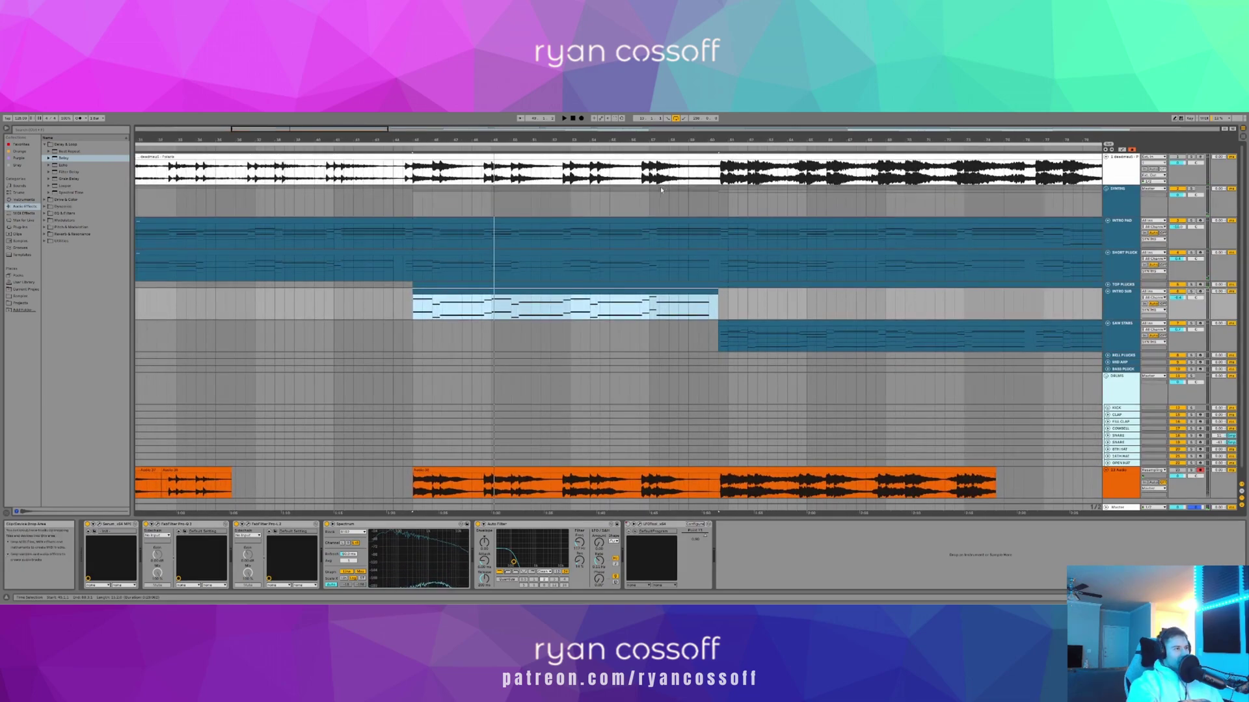
left_click(541, 149)
mouse_move(541, 140)
left_mouse_down()
mouse_move(540, 156)
mouse_move(540, 140)
left_mouse_up()
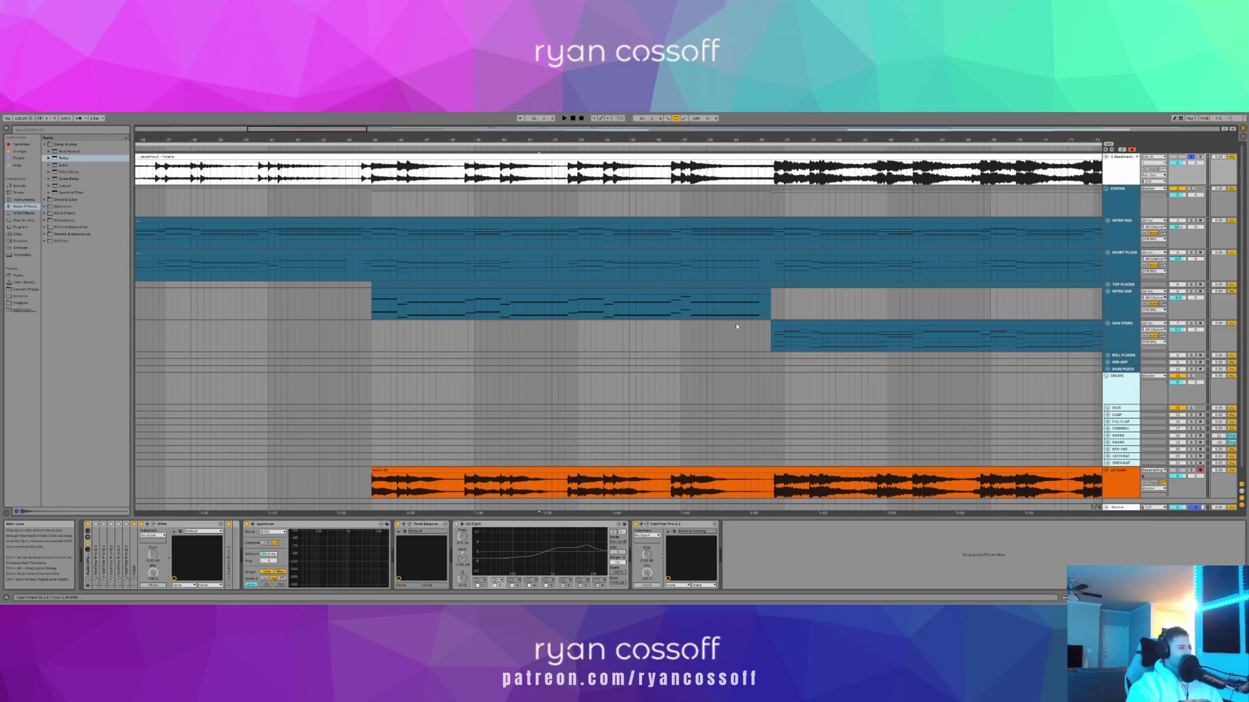
- Play the soloed reference from the saw clip's start and from midway through the preceding INTRO SUB section
left_click(843, 324)
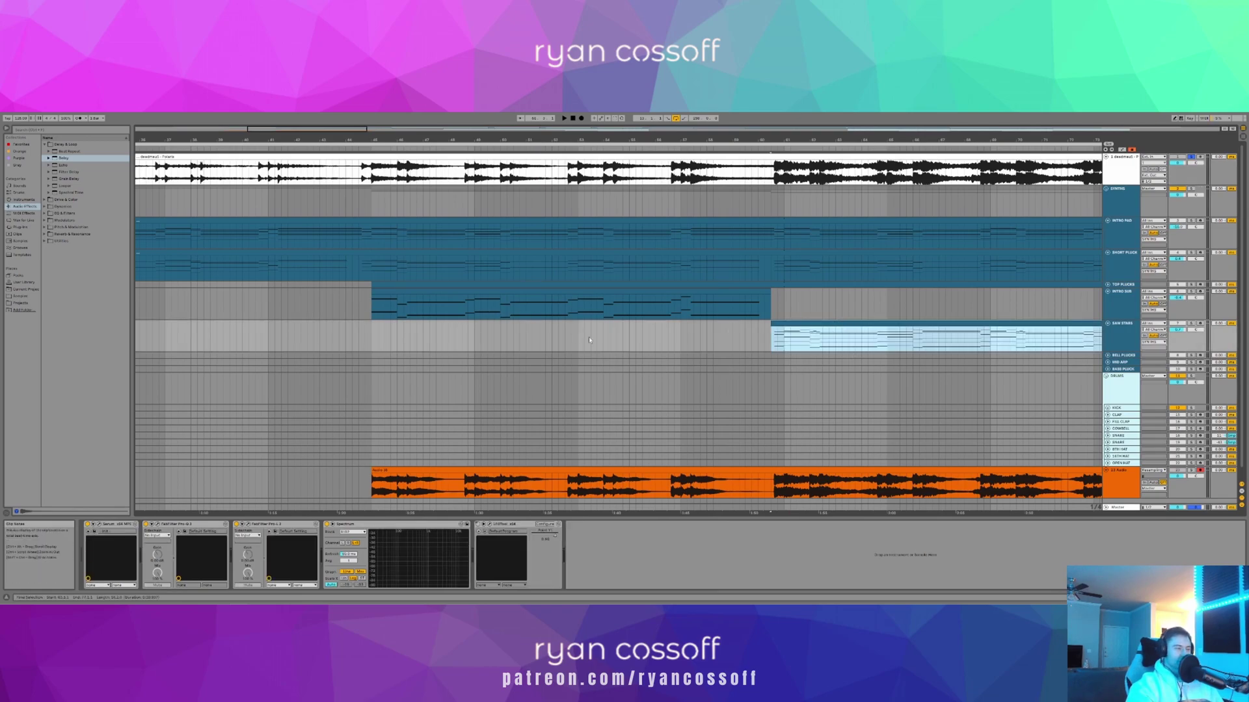
key("space")
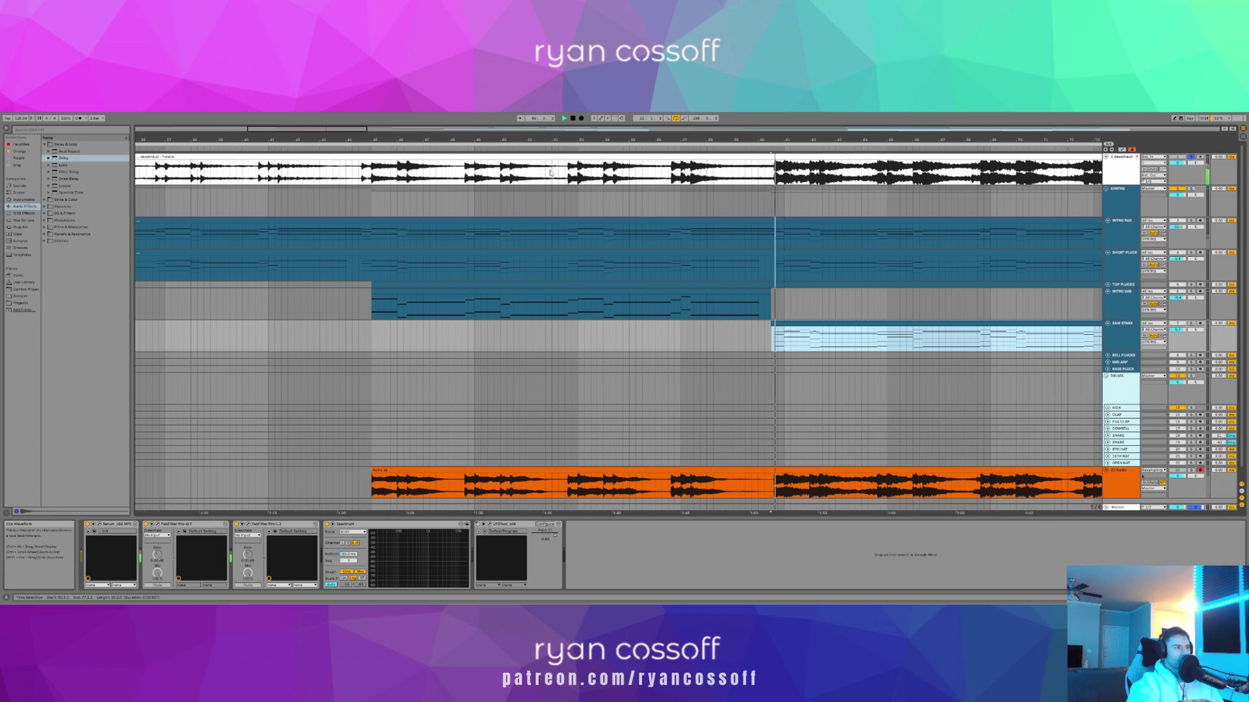
left_click(557, 219)
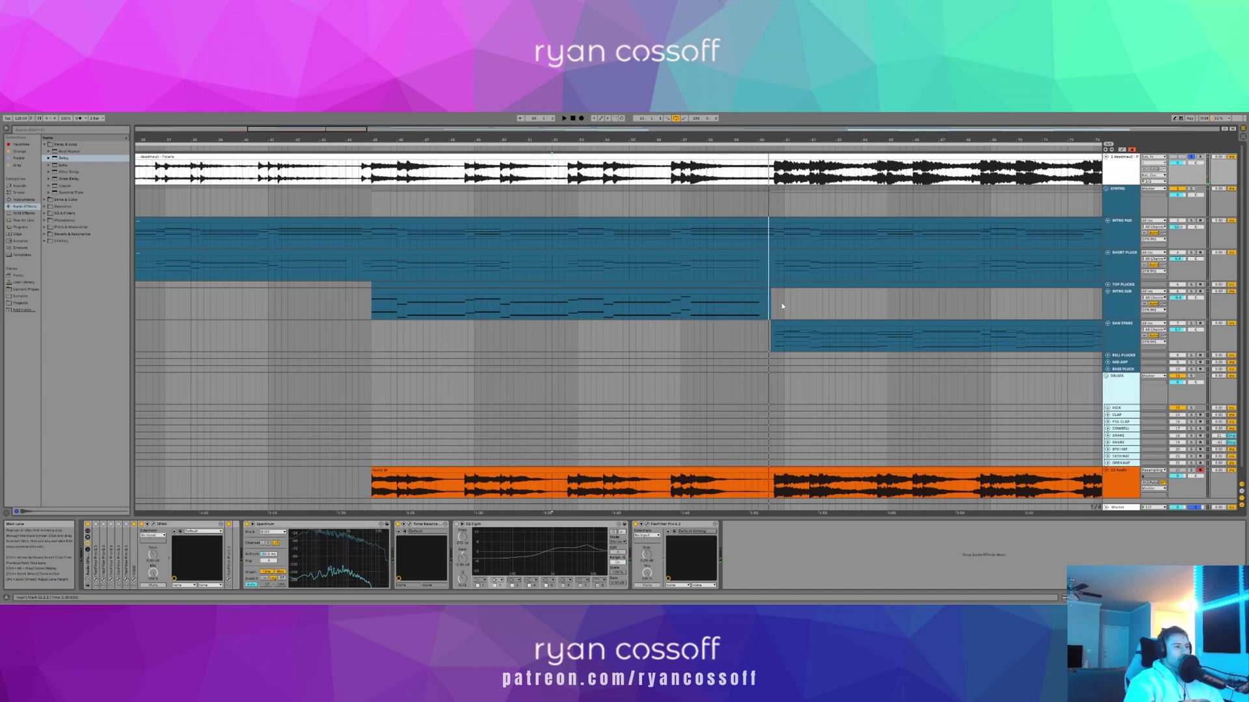
- Extend the saw clip's start back so it overlaps roughly the last three quarters of the INTRO SUB clip
left_click(765, 323)
left_click_drag(765, 323, 475, 323)
left_click(778, 348)
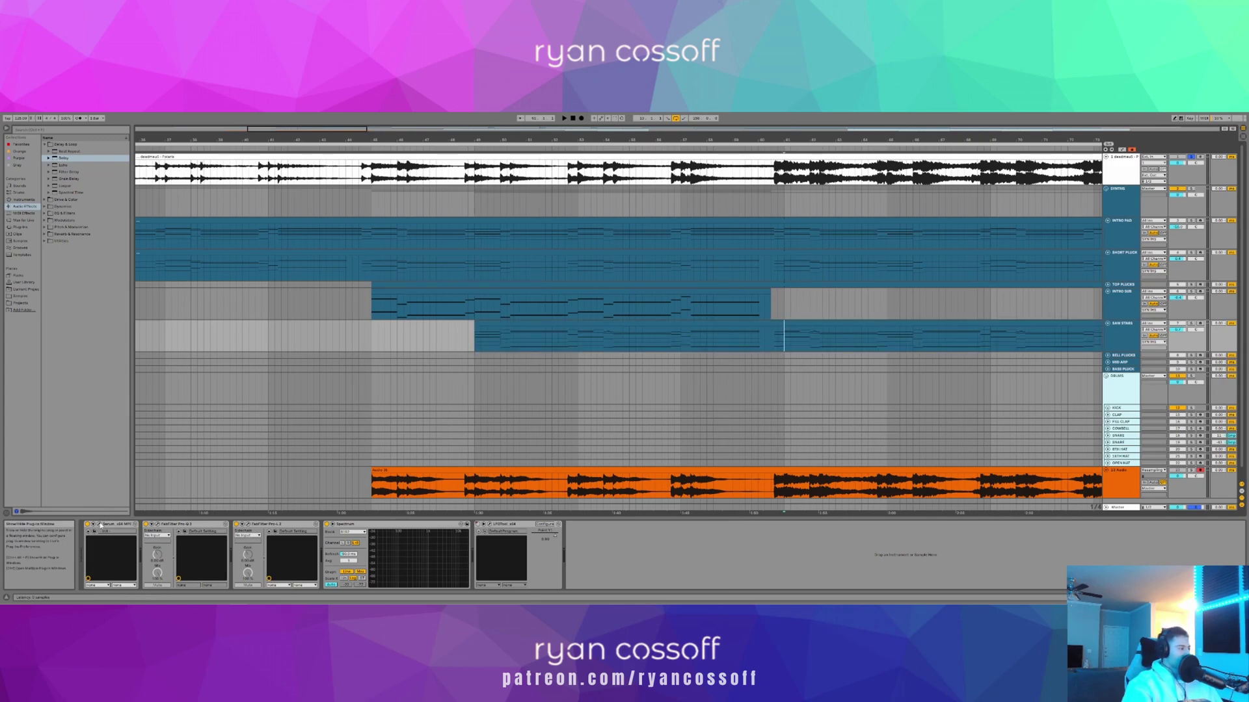
- Open Serum on the saw track and inspect its second envelope, modulation matrix, oscillators and effects
left_click(100, 524)
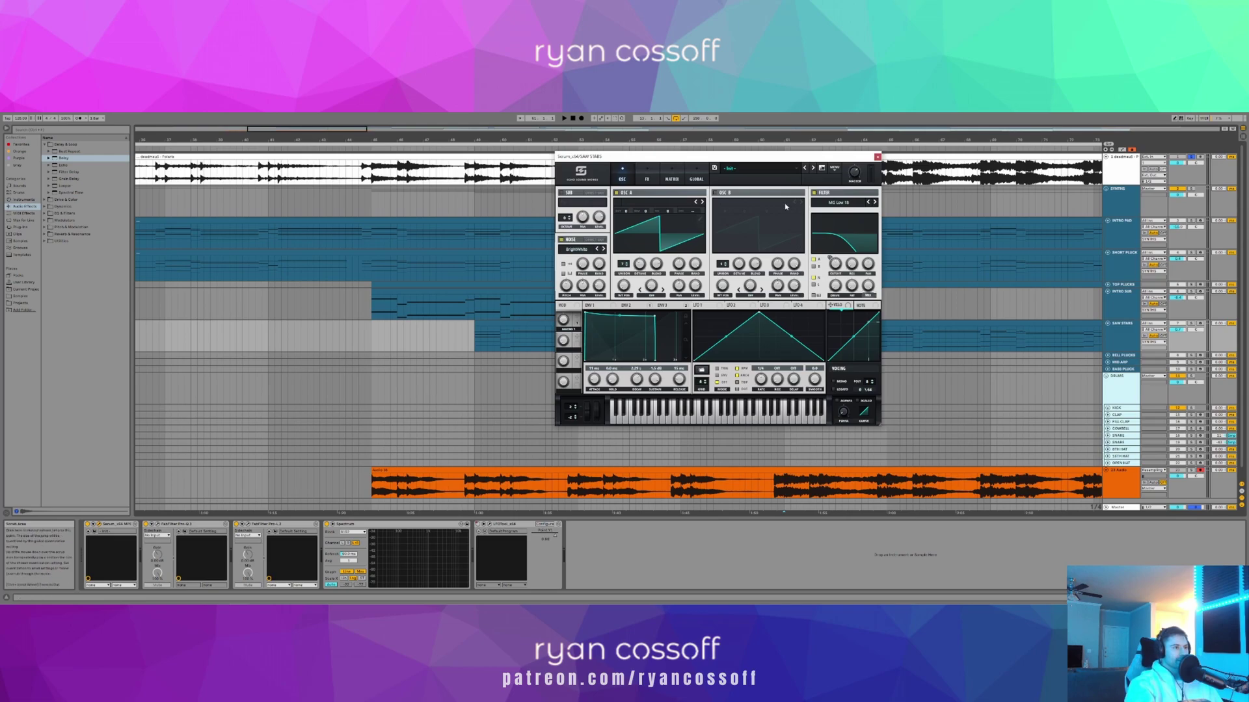
left_click_drag(737, 160, 686, 175)
left_click(576, 321)
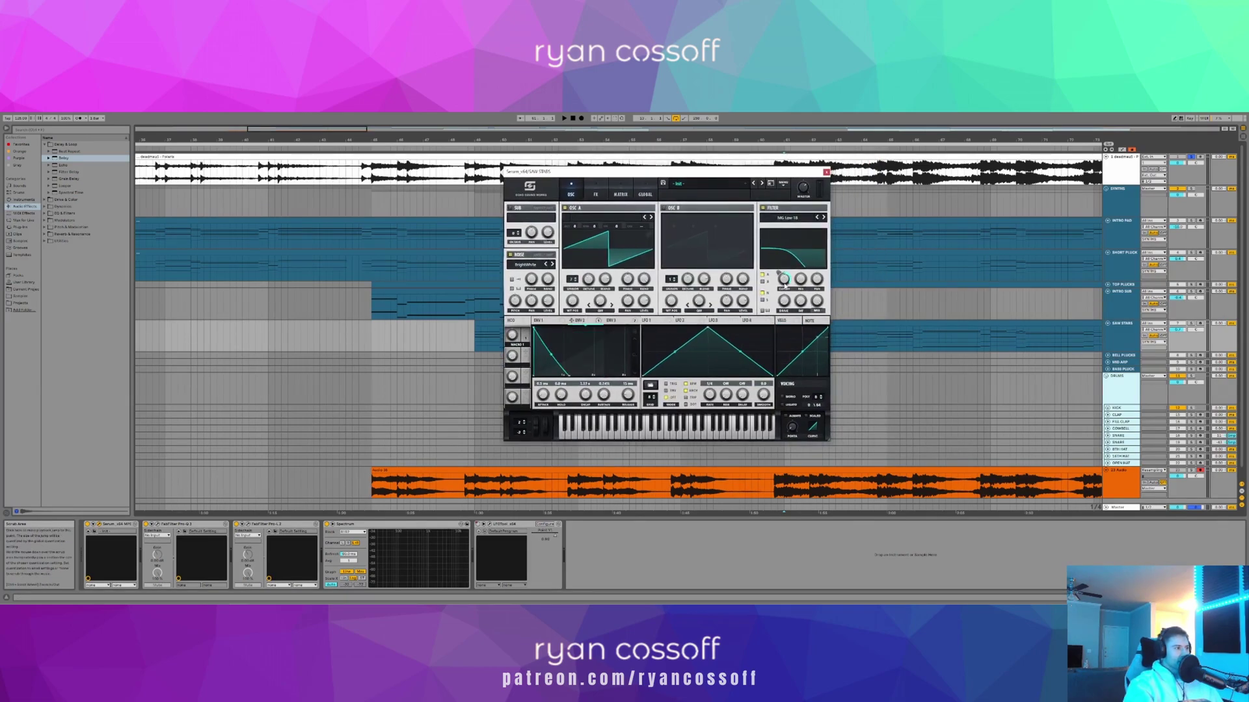
left_click(614, 195)
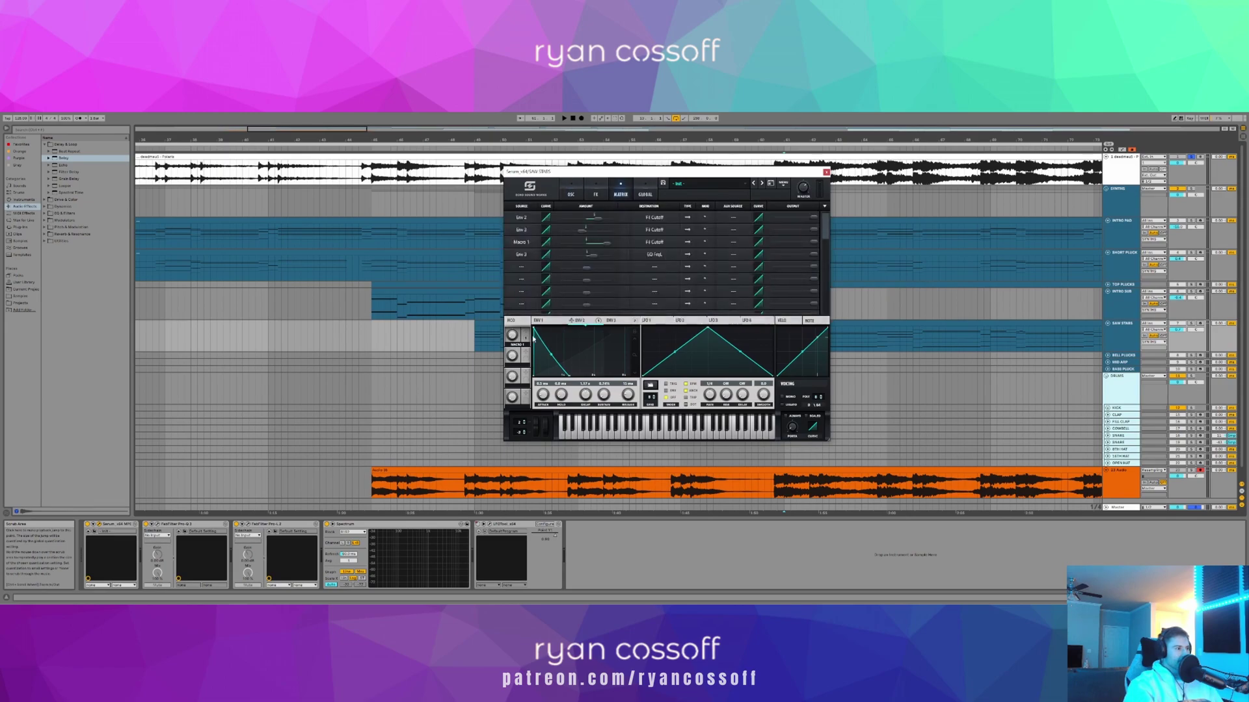
left_click(572, 193)
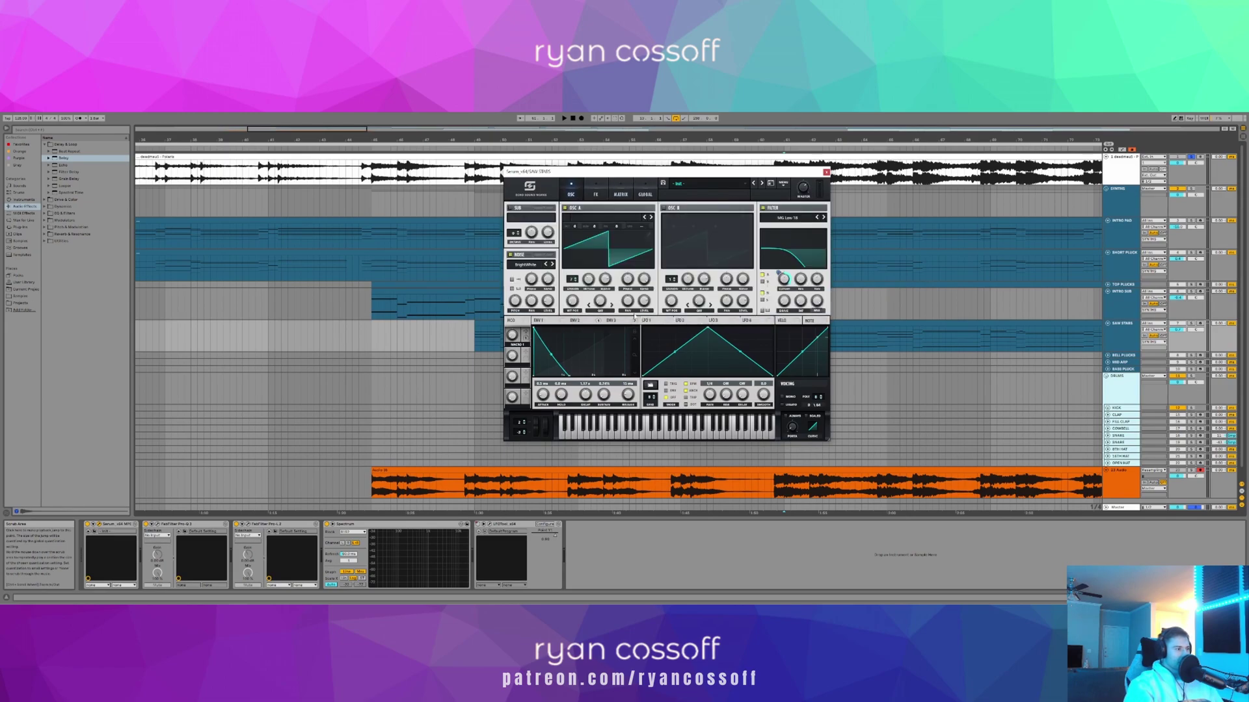
left_click(594, 193)
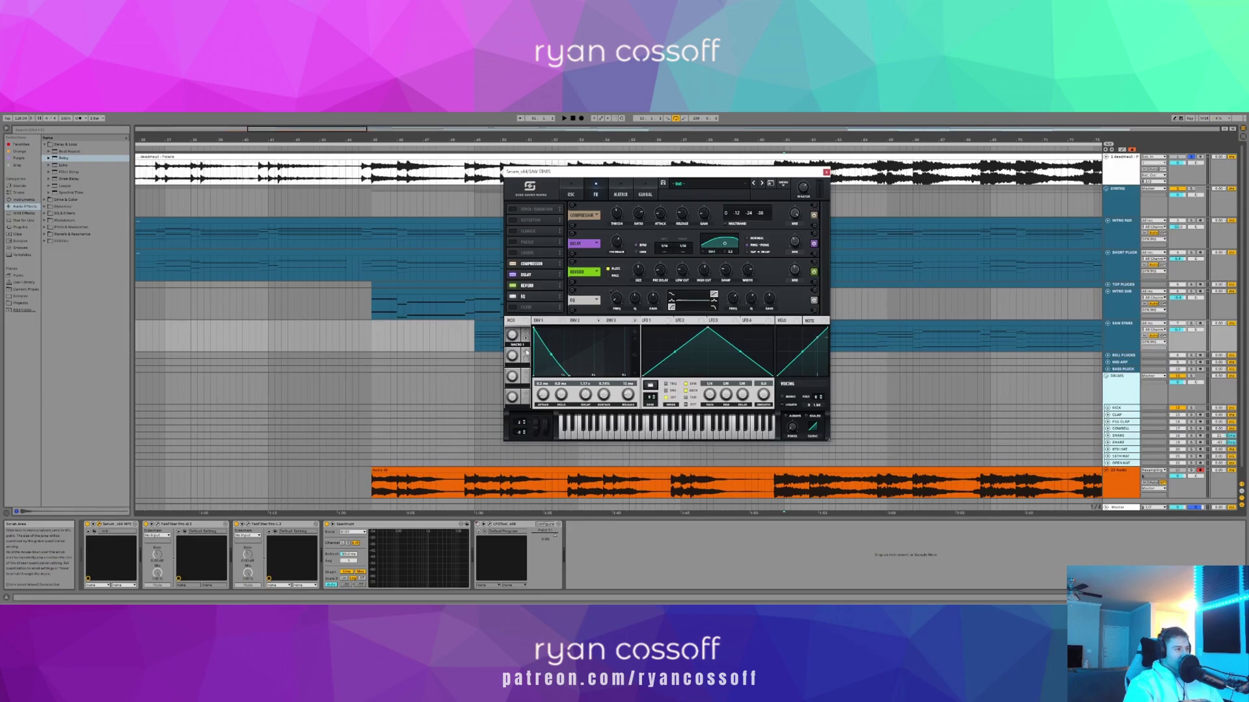
- Assign Macro 2 as the aux source of the Env 2 to filter cutoff modulation, and return to the oscillator page
left_click(619, 193)
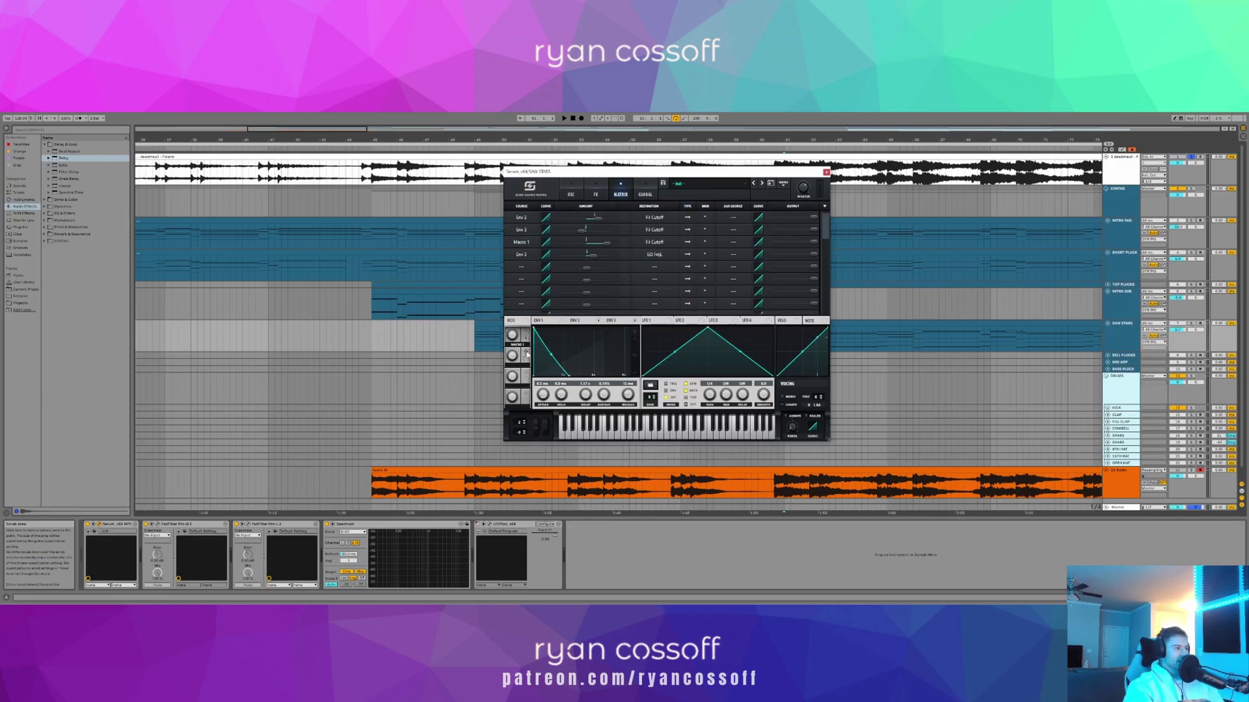
left_click(741, 217)
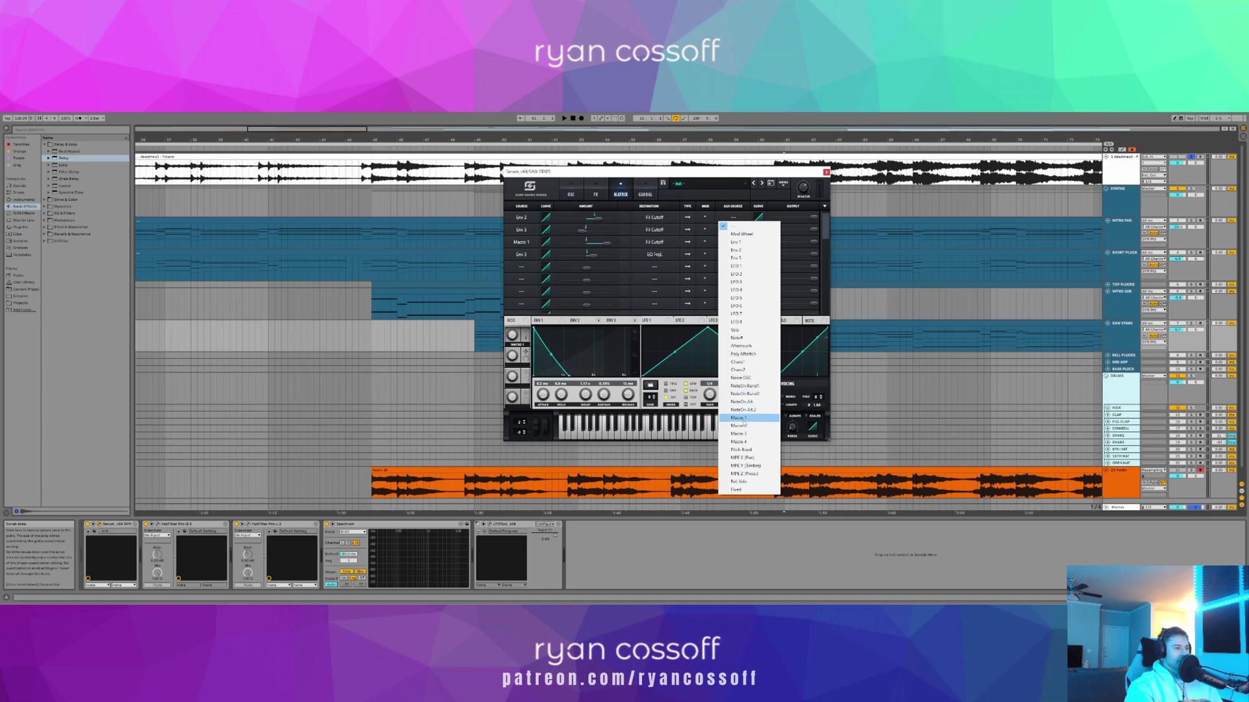
left_click(739, 426)
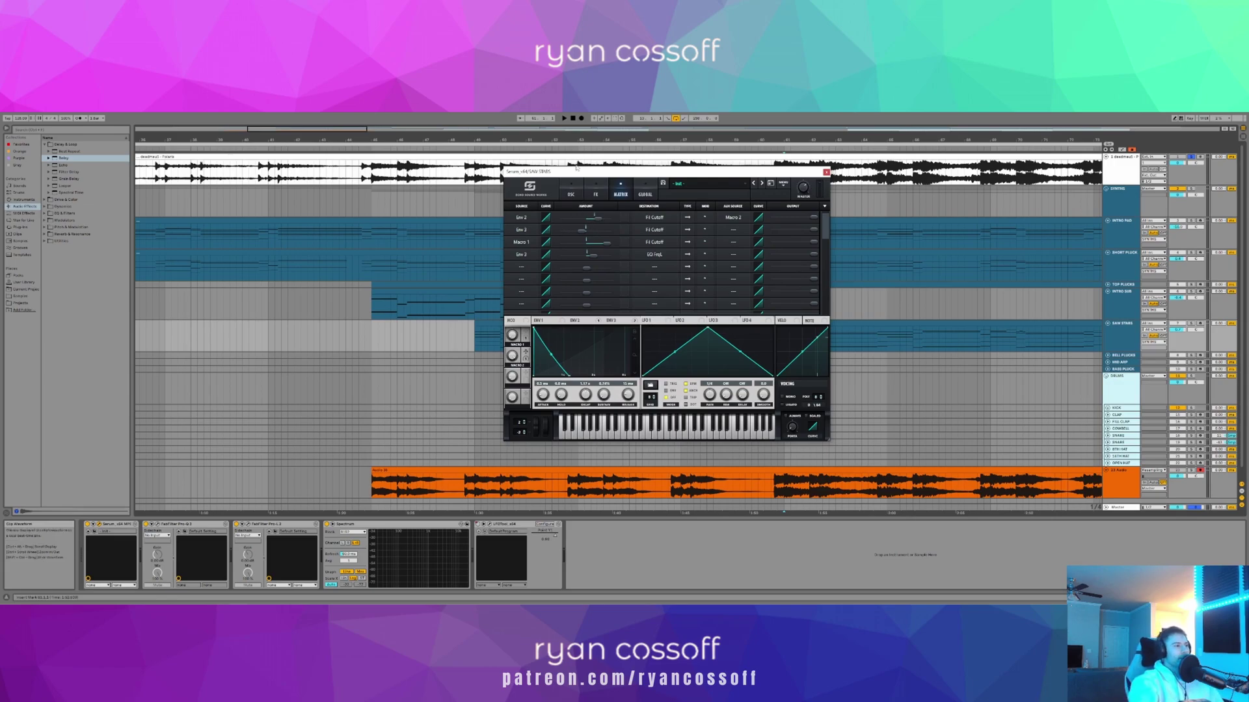
left_click(579, 190)
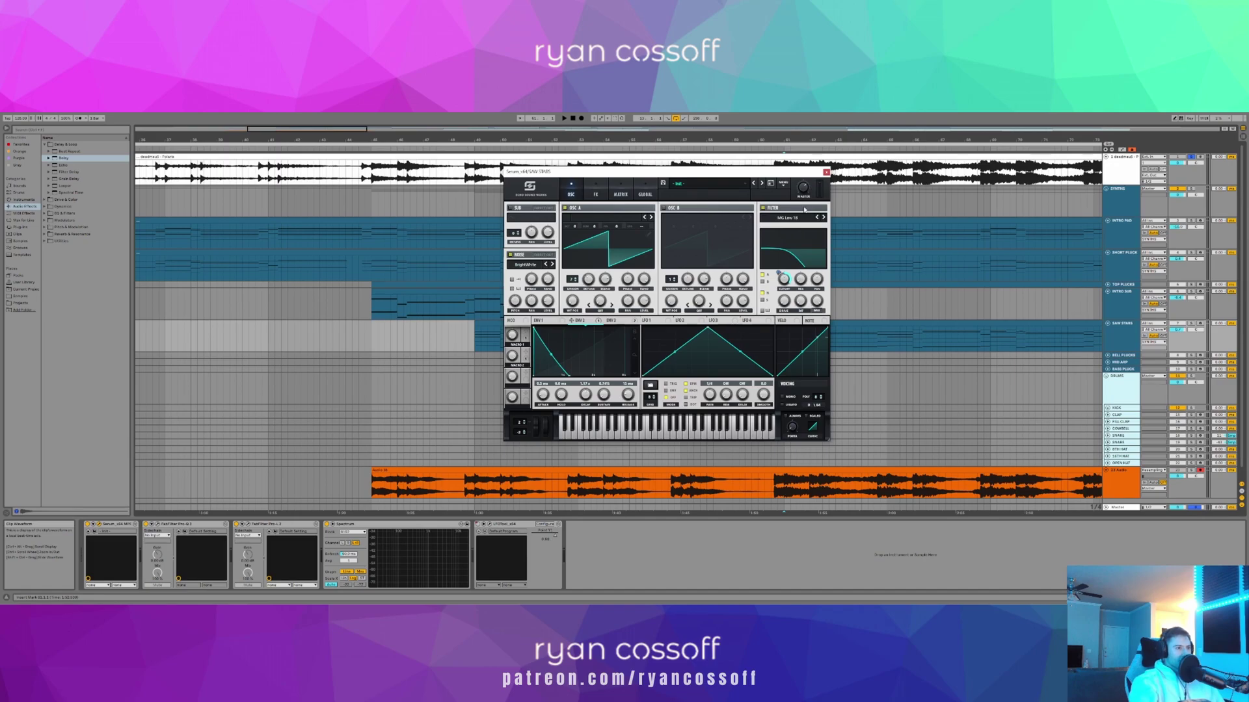
- Lower the saw track's Macro 2 automation to its minimum ahead of the main section, and play the soloed saw through that part
left_click(826, 174)
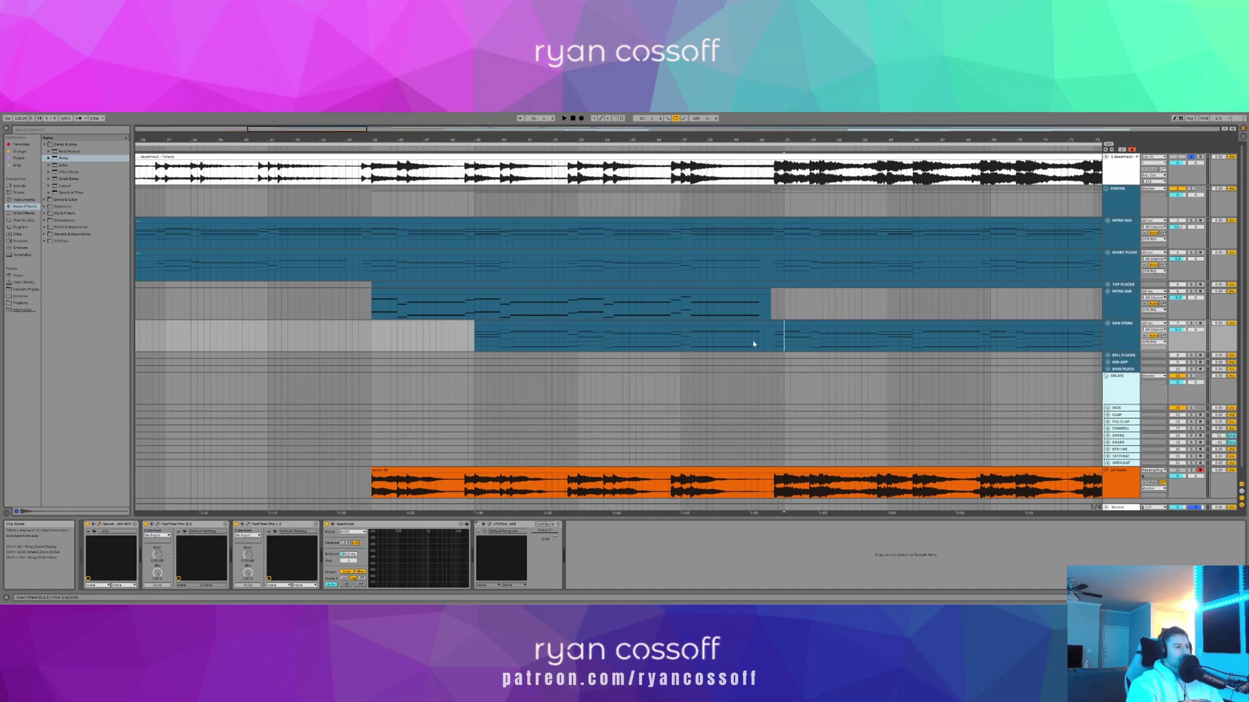
key("a")
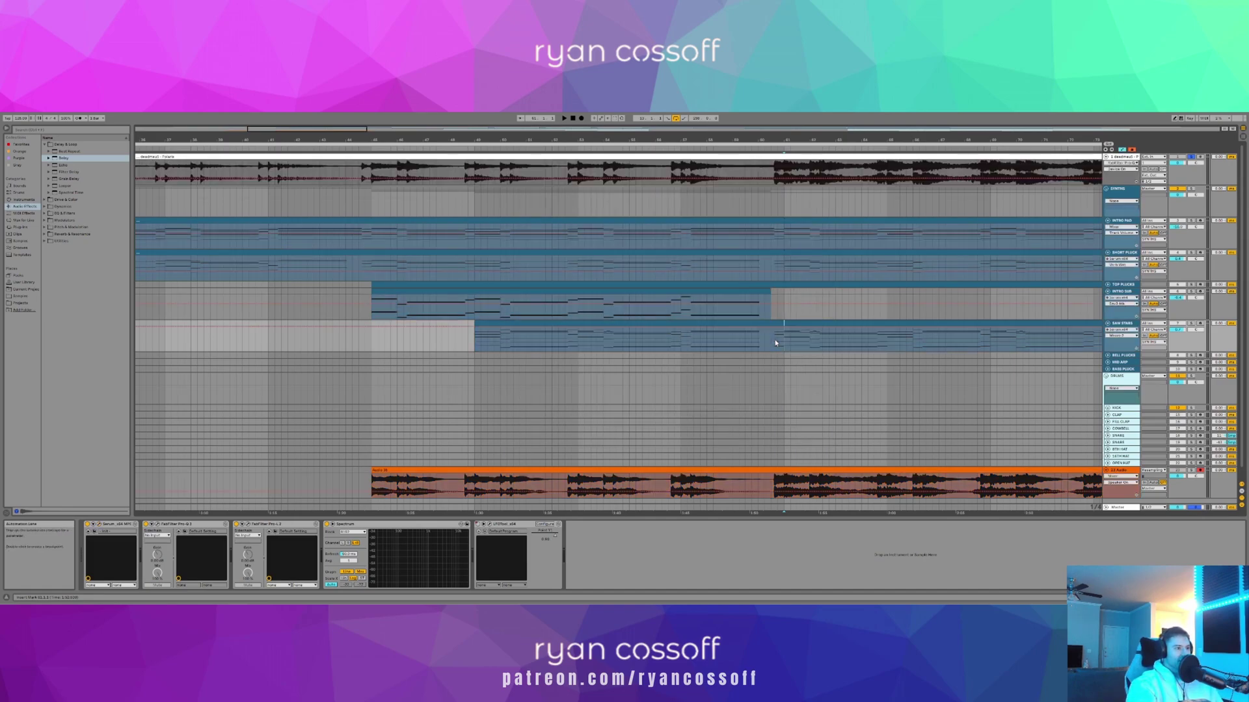
left_click_drag(758, 330, 758, 345)
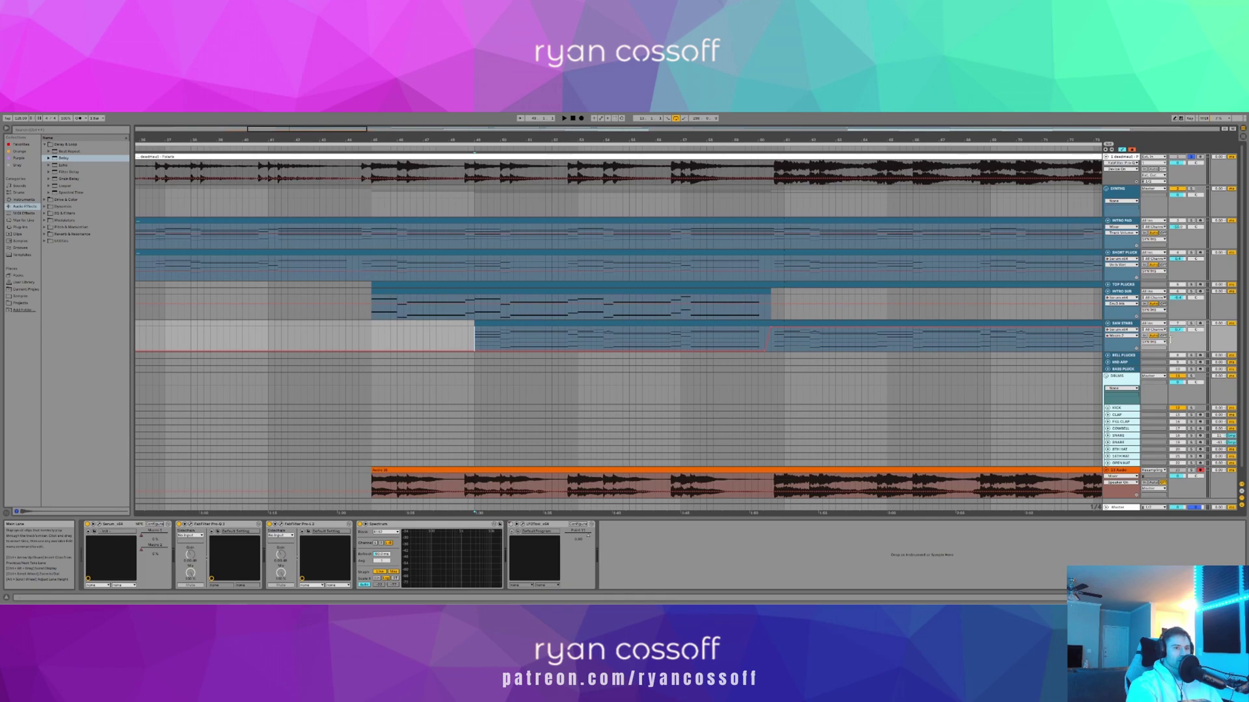
key("space")
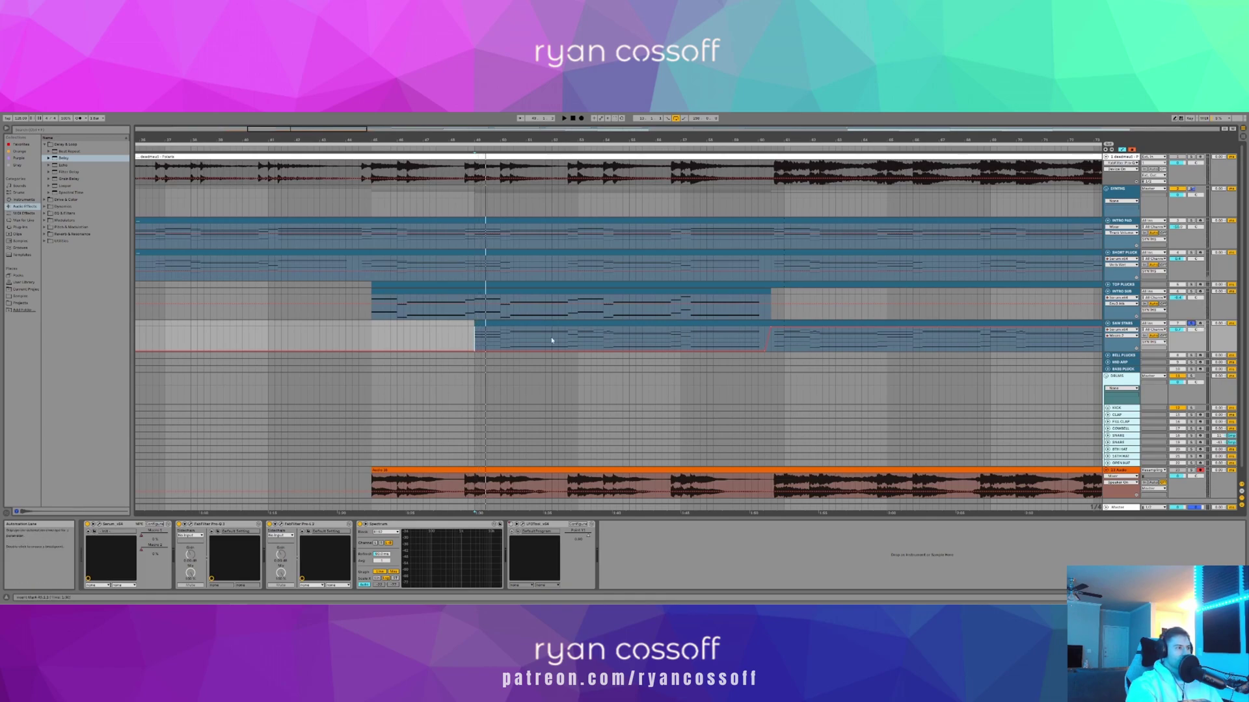
left_click(500, 335)
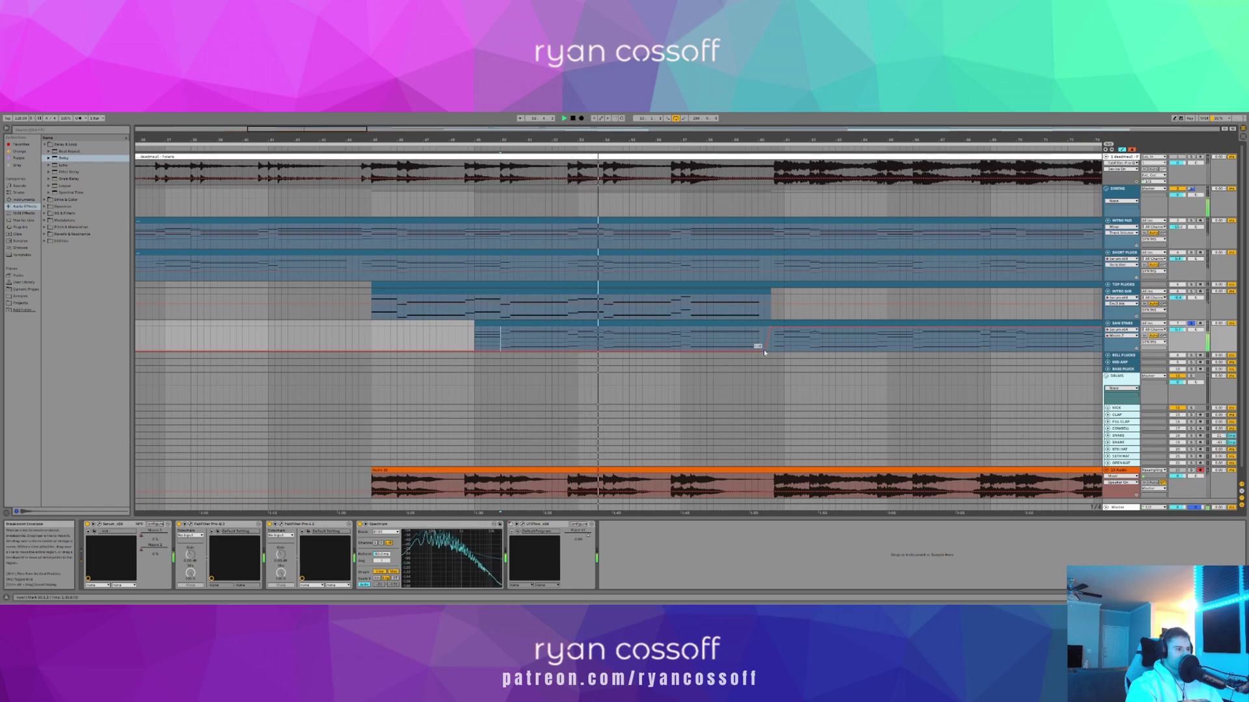
left_click(693, 344)
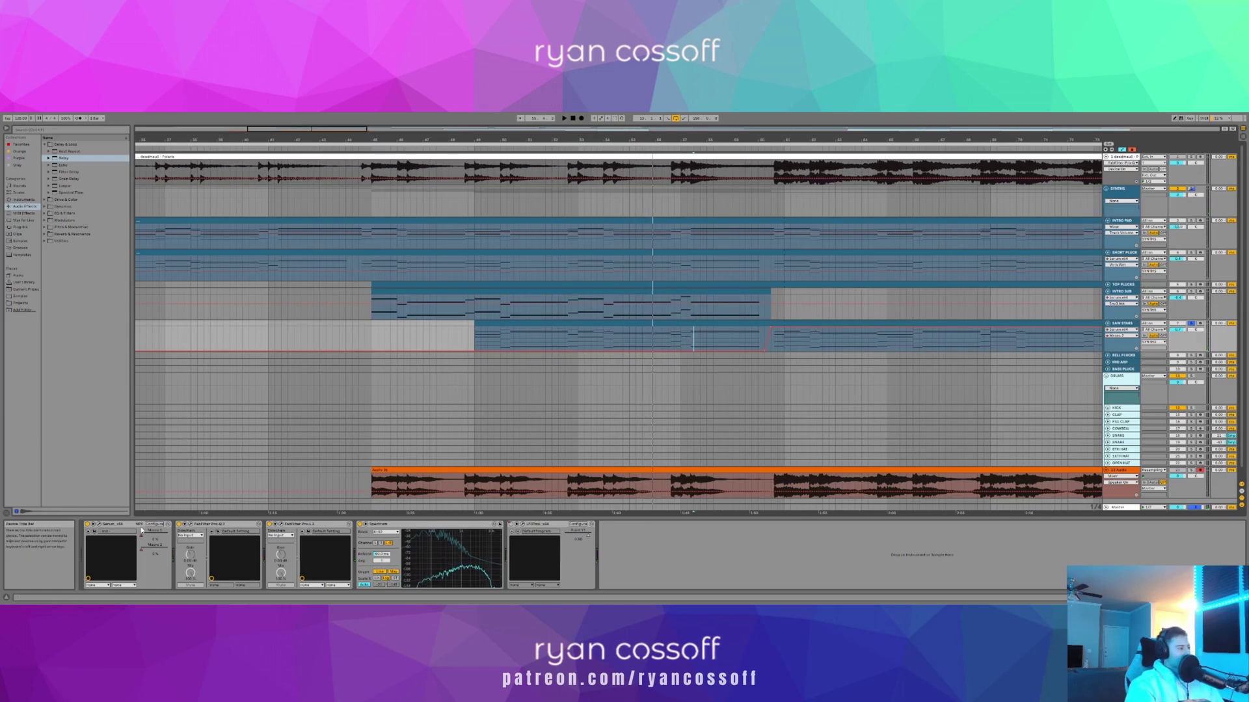
- Raise the saw track's Macro 1 automation slightly ahead of the main section, and play the soloed saw into the transition
left_click(141, 536)
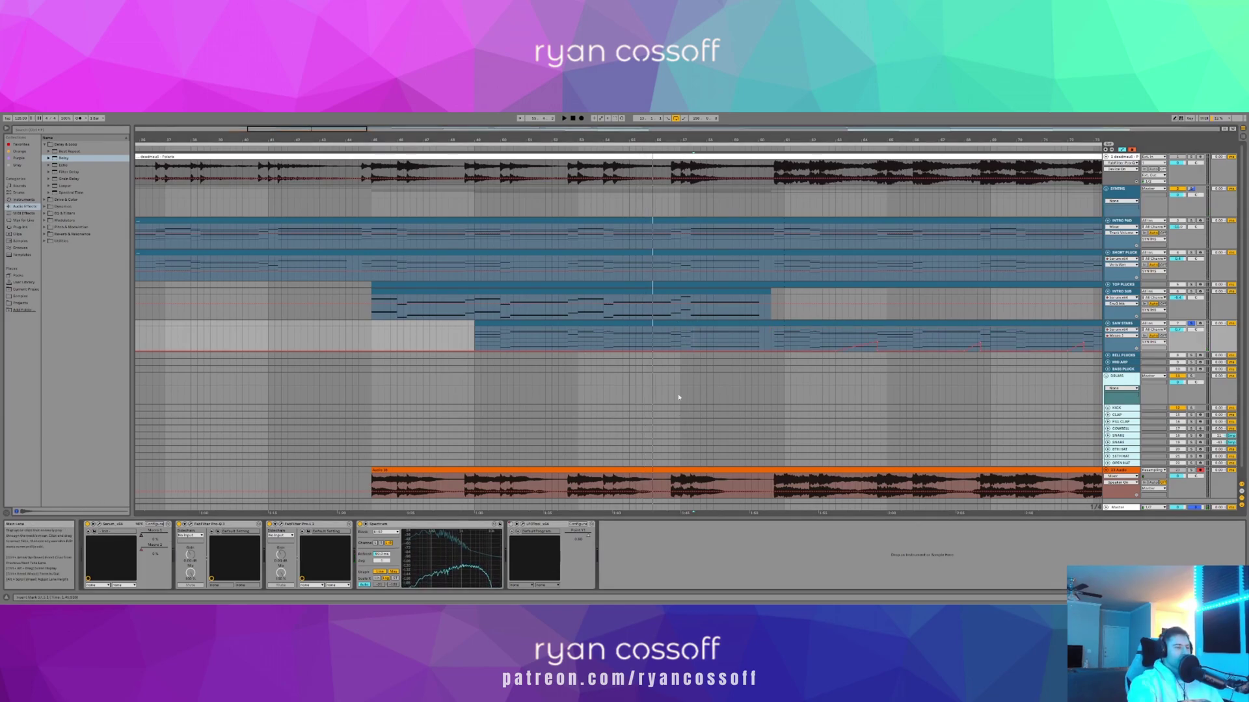
left_click(771, 351)
left_click_drag(764, 351, 764, 347)
key("space")
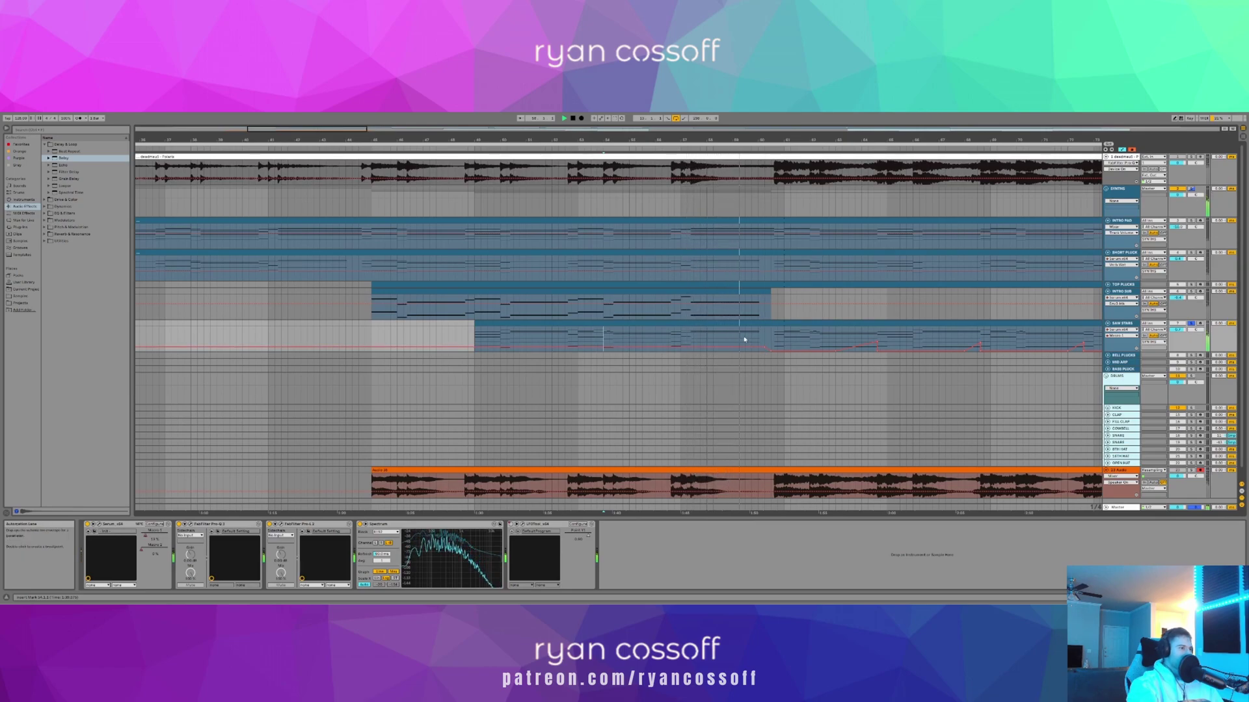
left_click(692, 324)
key("space")
- Split the saw clip at the main section's start and lengthen the earlier clip's final chord notes to that point
left_click(770, 338)
left_click_drag(772, 140, 780, 337)
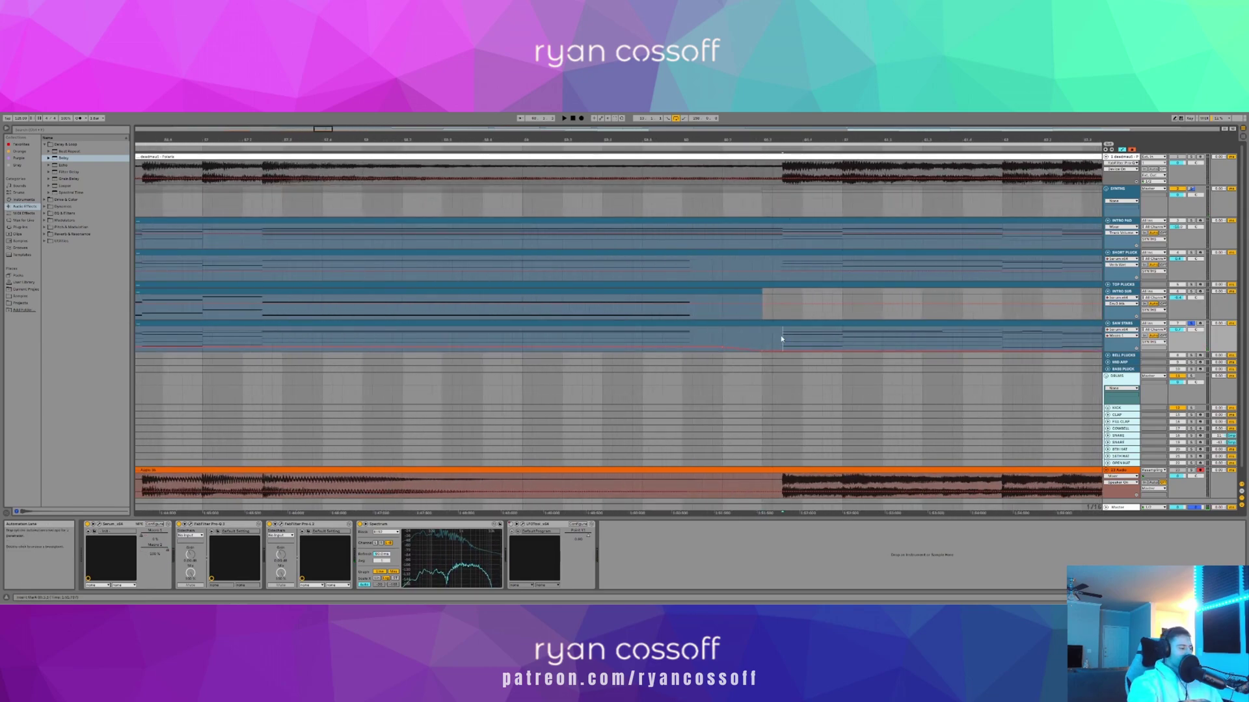
key("Delete")
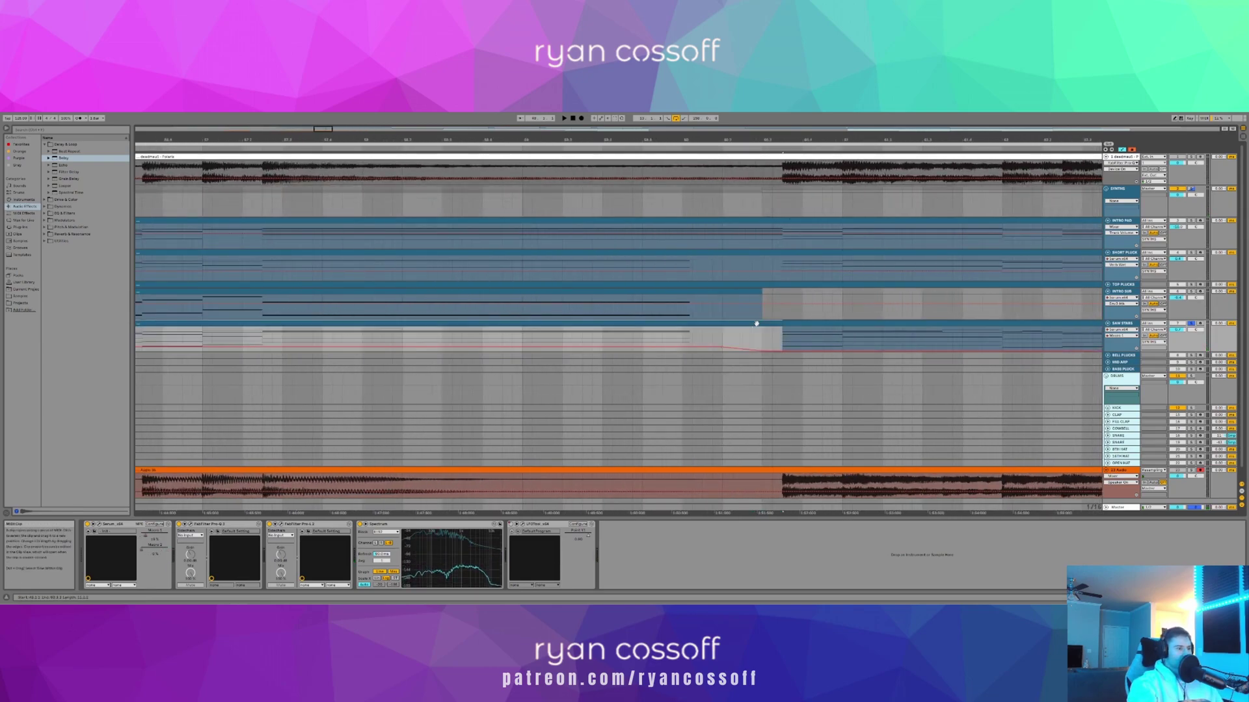
key("shift+Tab")
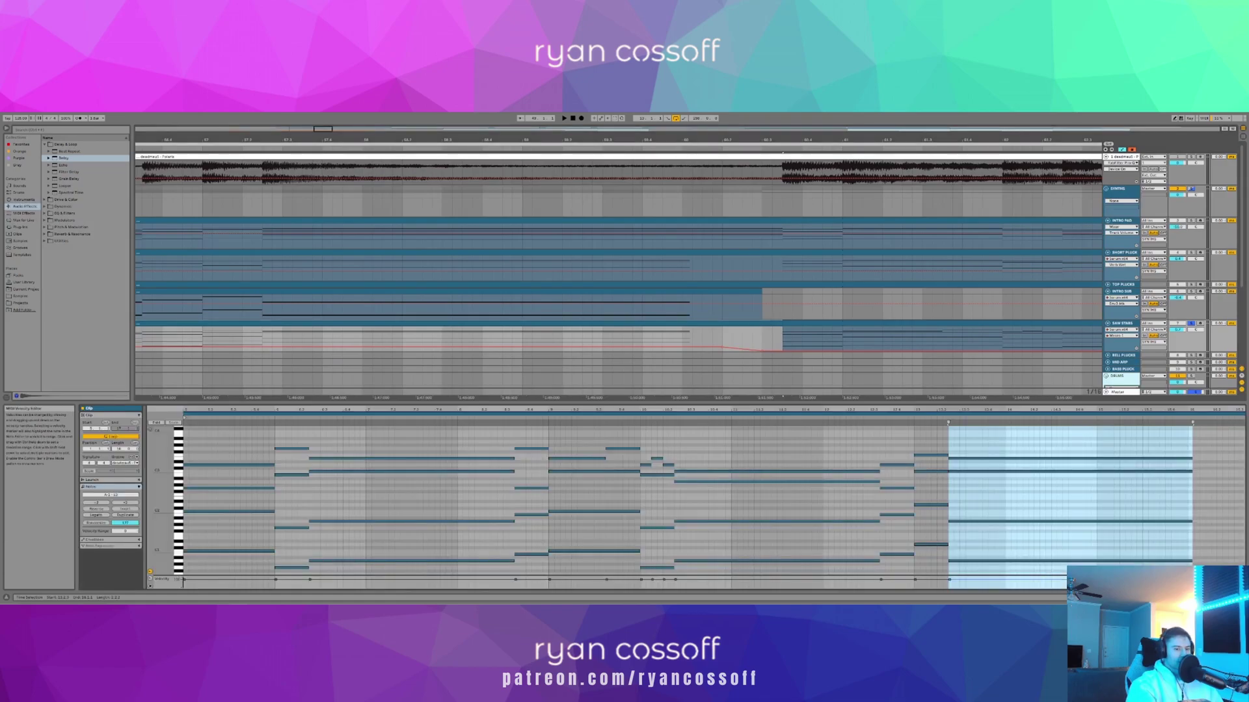
left_click_drag(1139, 497, 1138, 589)
left_click_drag(1139, 582, 1135, 430)
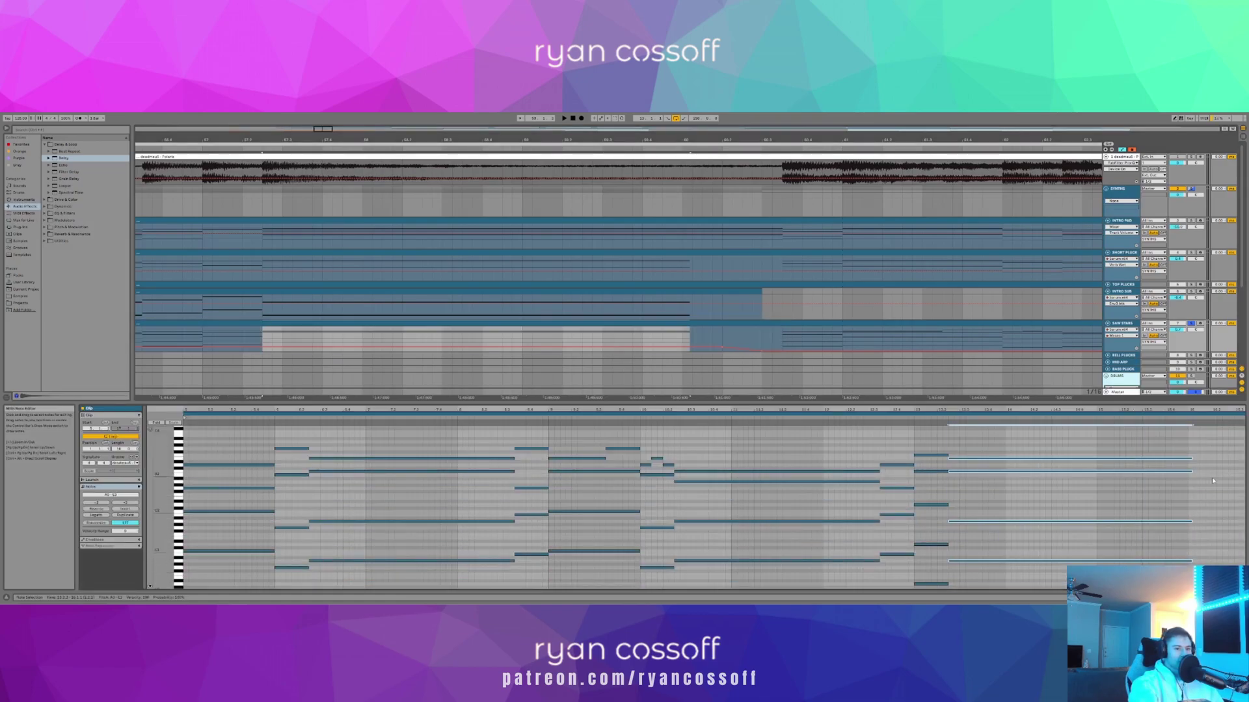
left_click_drag(1196, 457, 1242, 457)
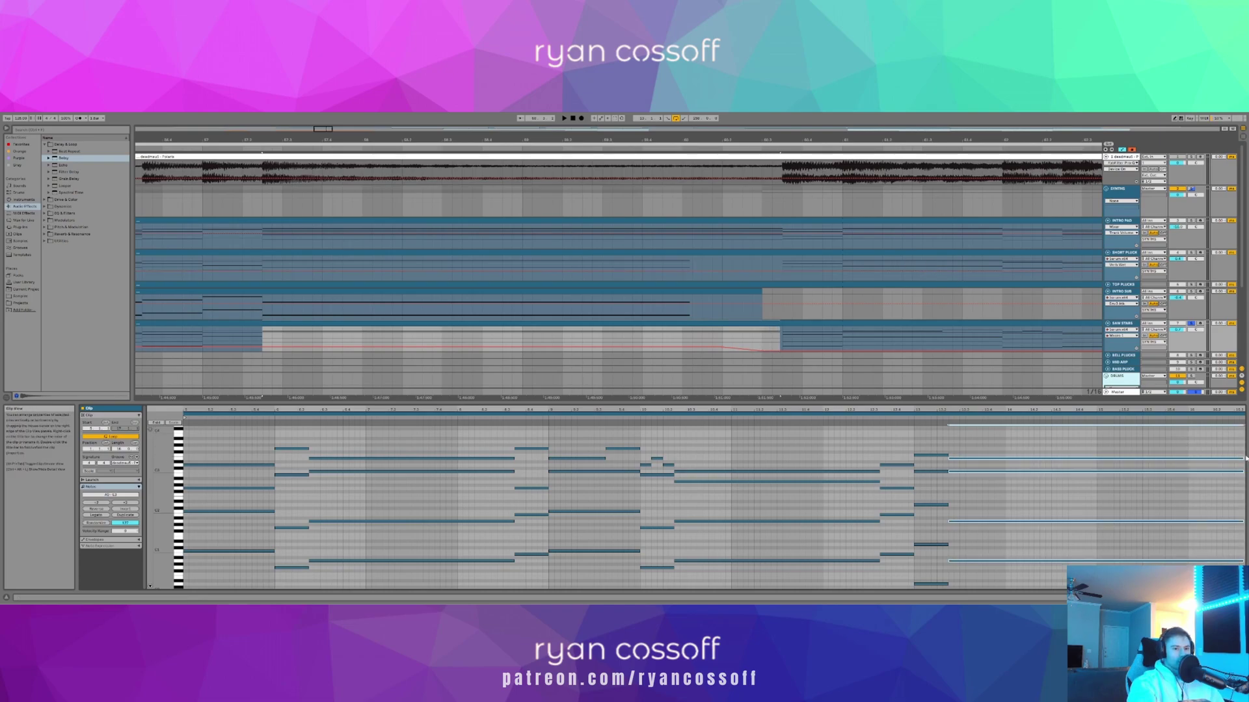
left_click_drag(1241, 458, 1210, 457)
- Play the soloed reference from the last sustained chord up to the start of the main section, with automation hidden
left_click_drag(663, 139, 663, 104)
left_click(617, 171)
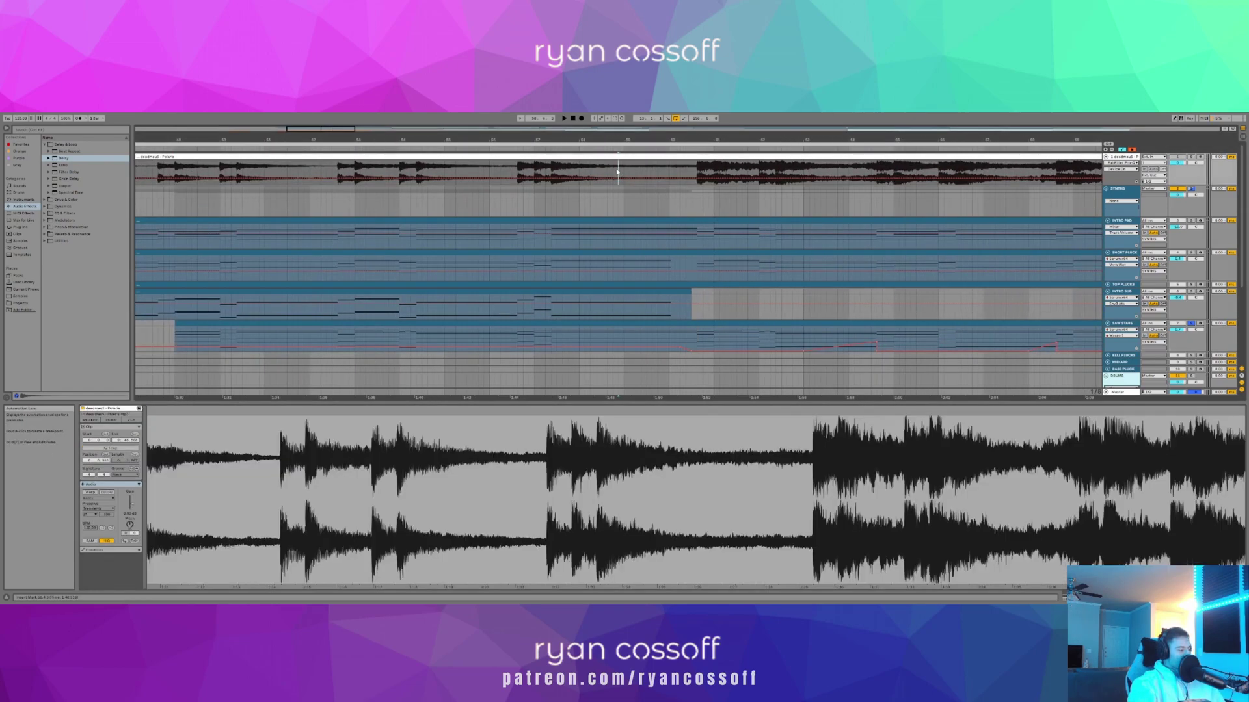
key("a")
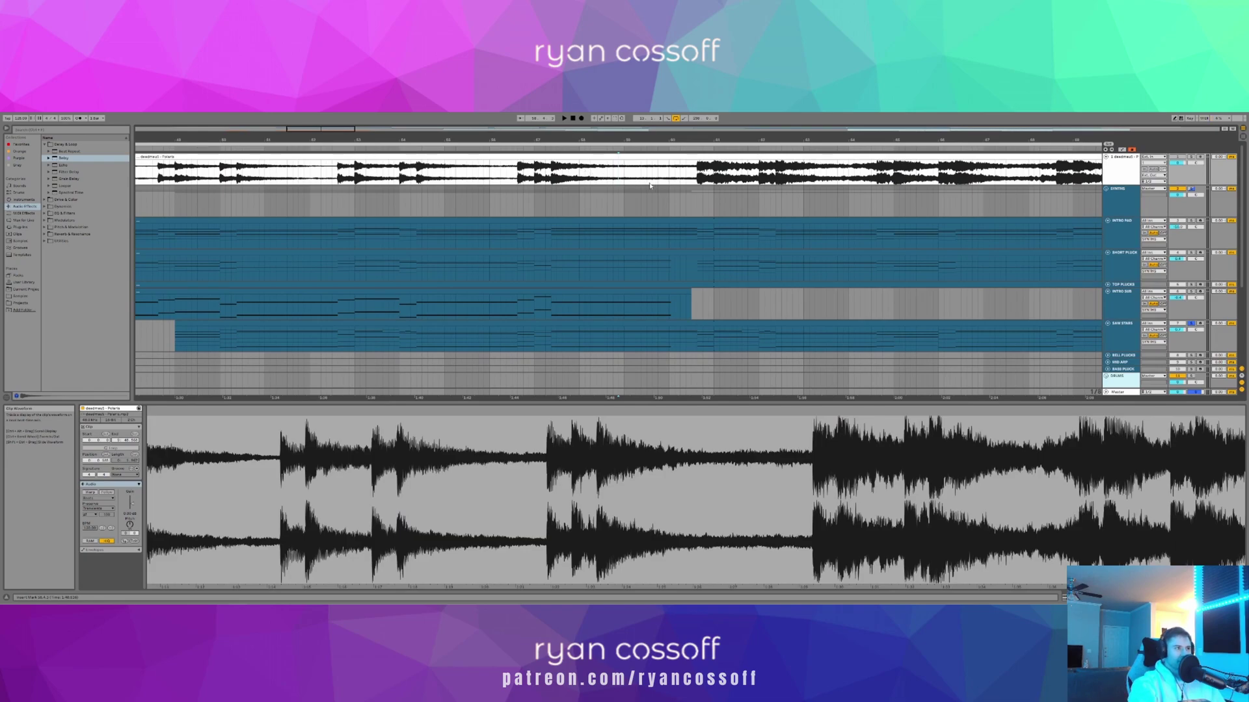
left_click(599, 176)
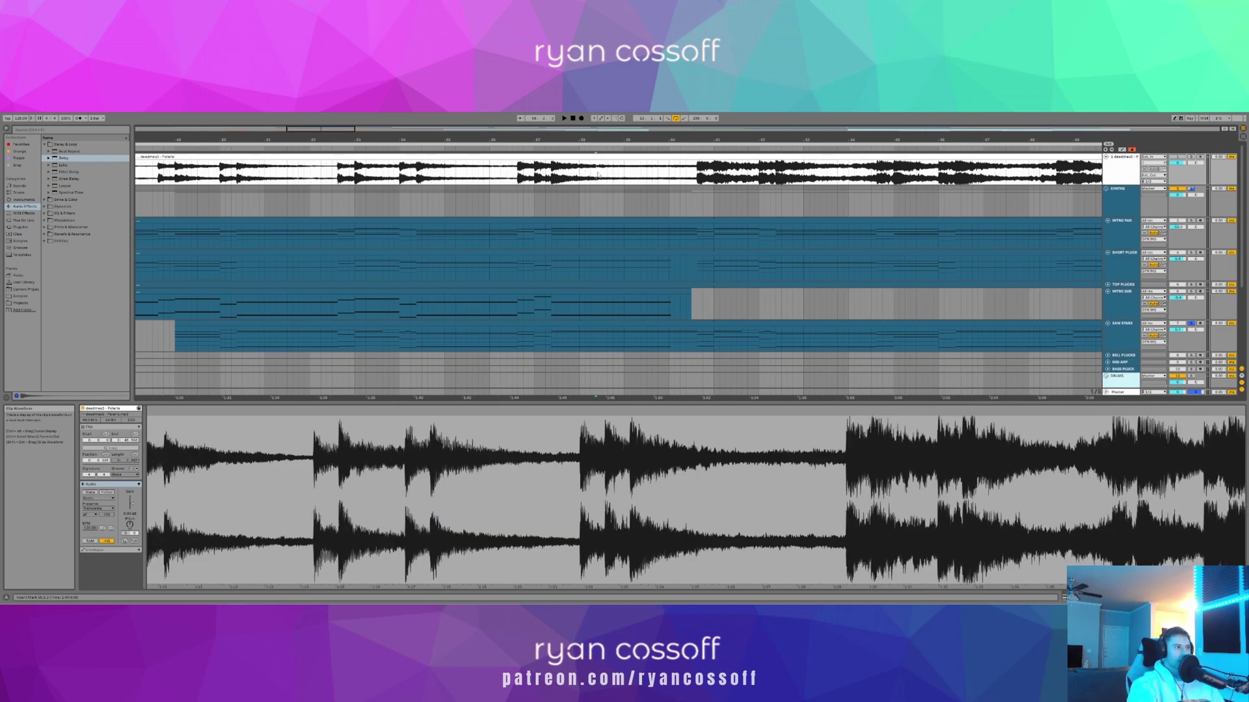
key("space")
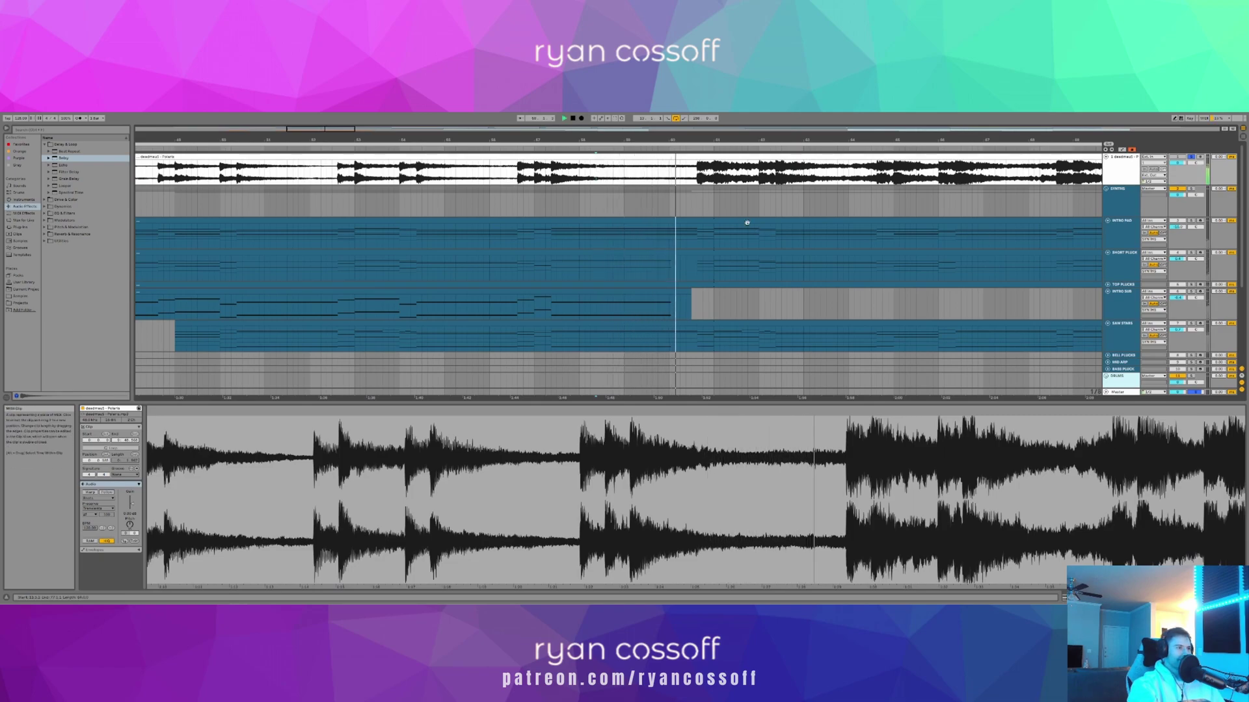
key("space")
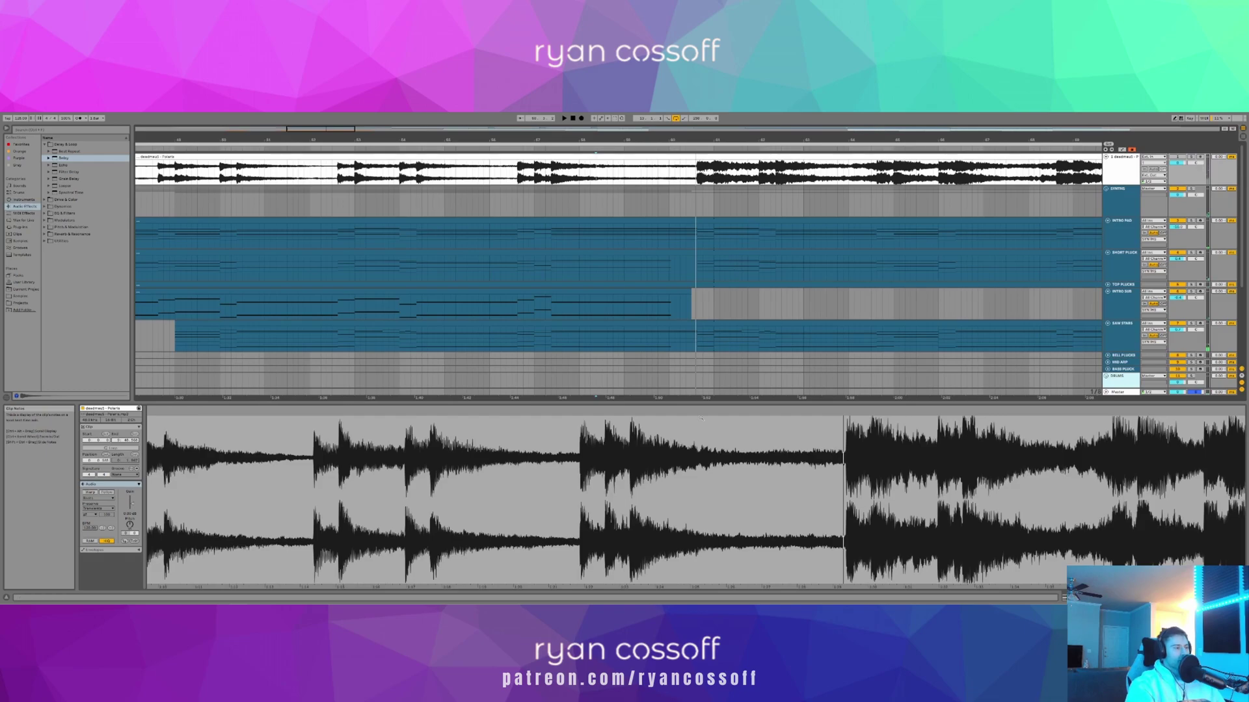
- Delete the lowest octave of notes from the saw clip before the main section, and play the soloed saw from its last chord
left_click(718, 323)
left_click(683, 323)
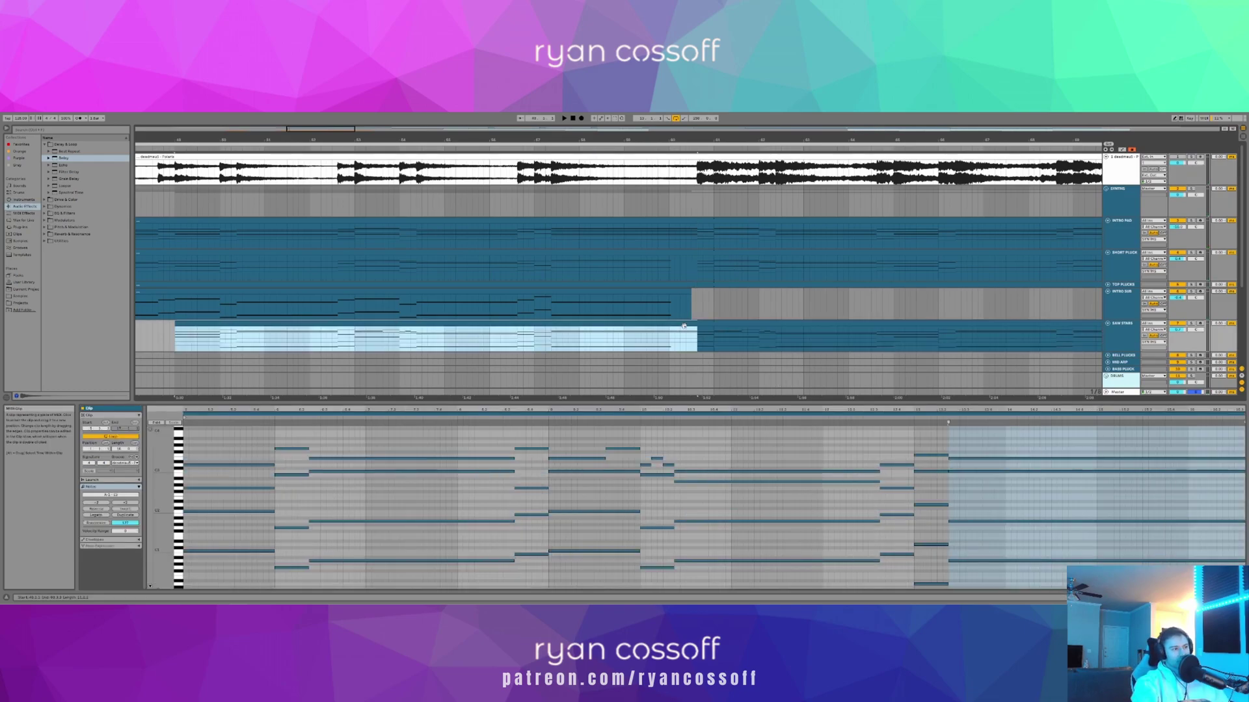
scroll(1000, 513, "down", 4)
left_click_drag(1054, 556, 228, 516)
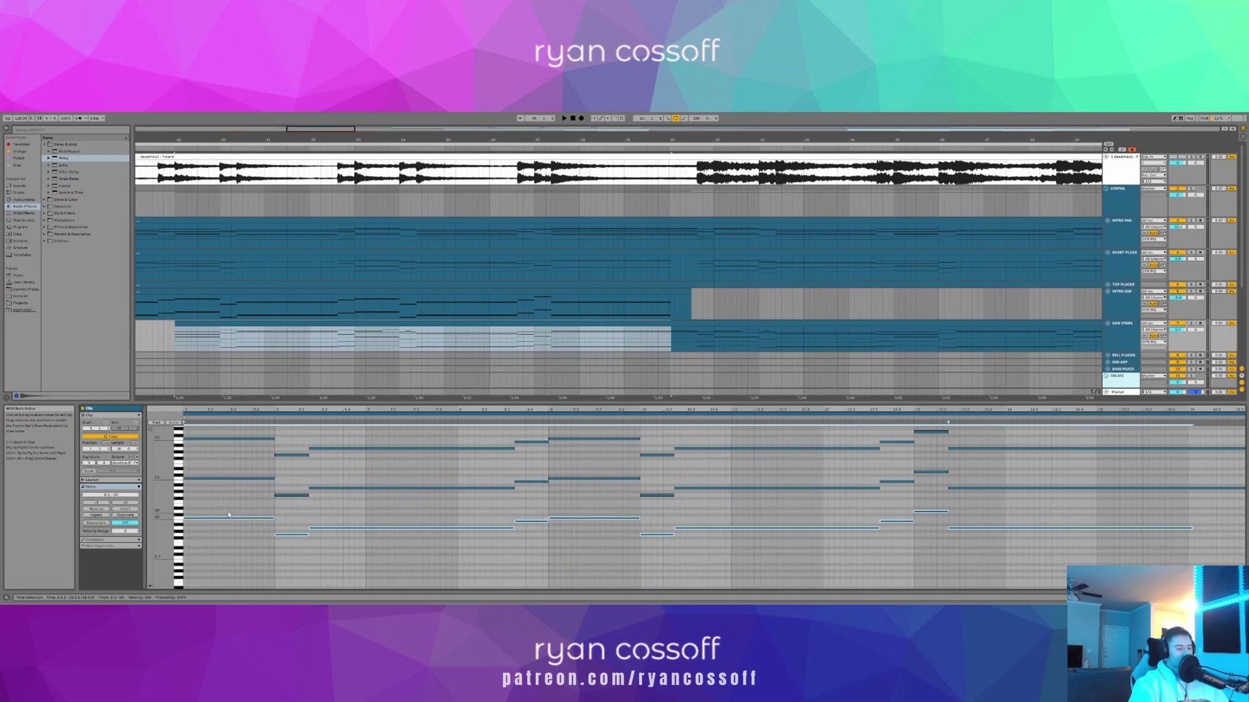
key("Delete")
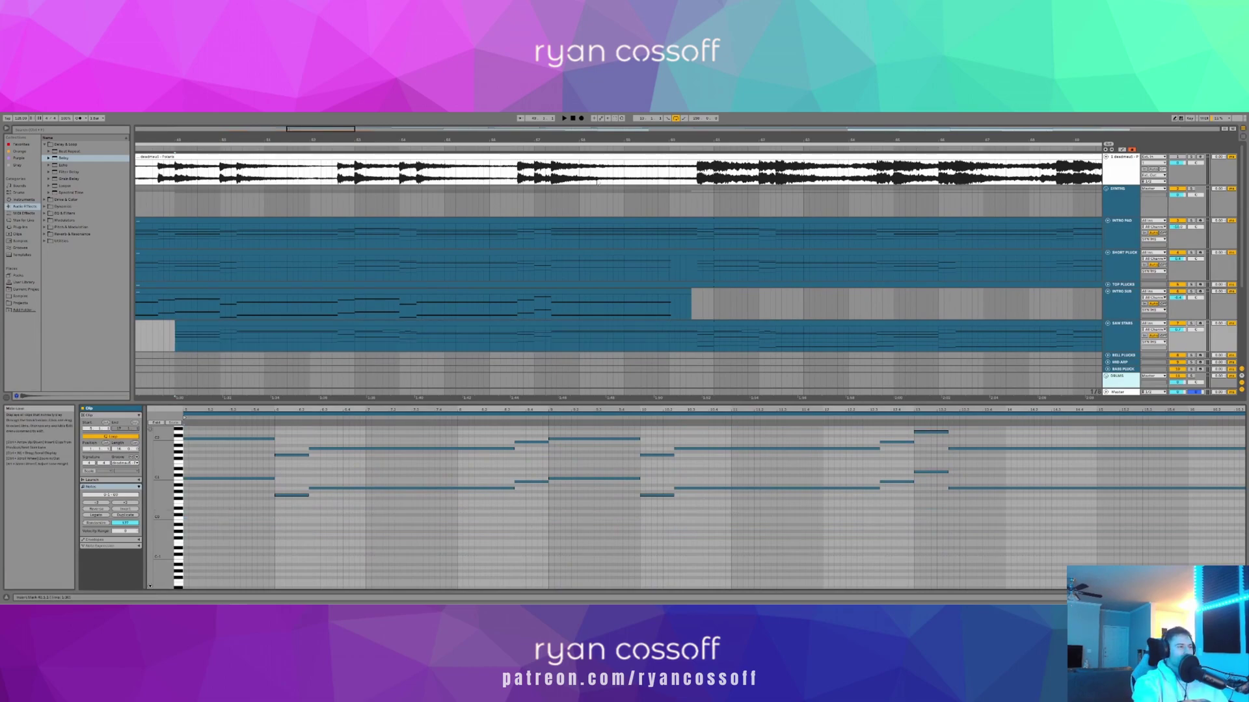
left_click(553, 340)
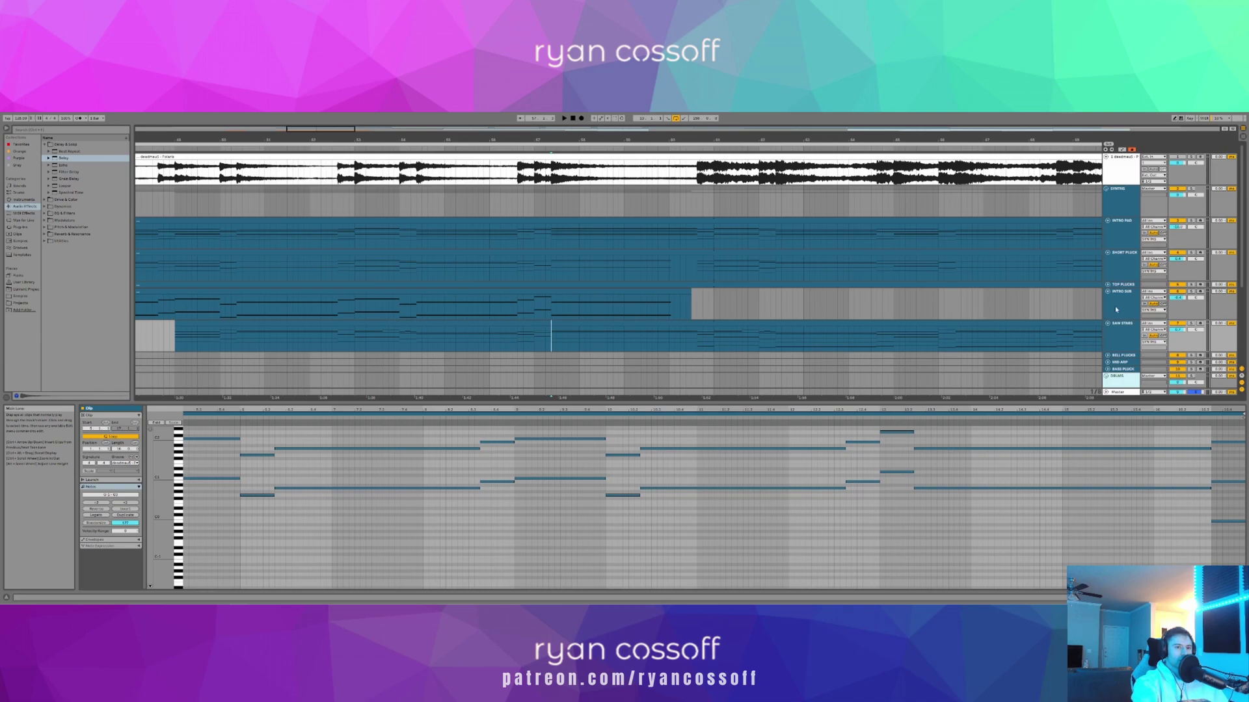
key("space")
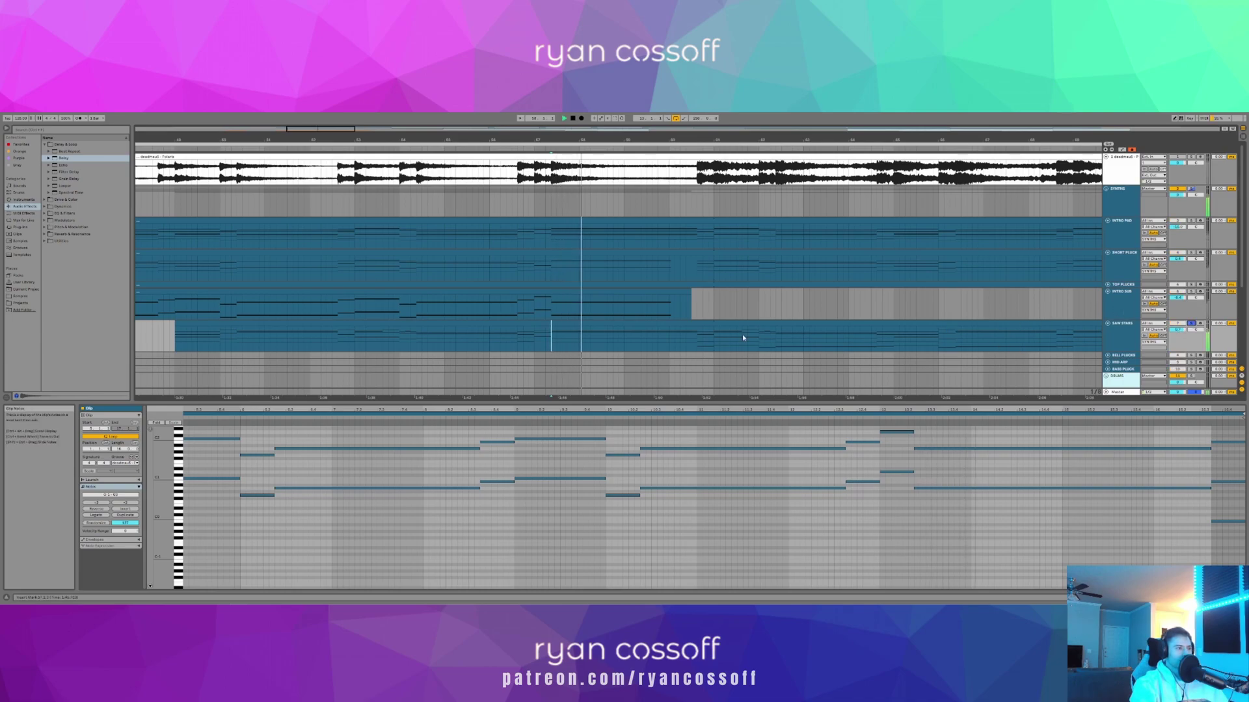
- Open Serum on the saw track and assign Macro 3 as the aux source of the Env 3 to filter cutoff modulation
key("a")
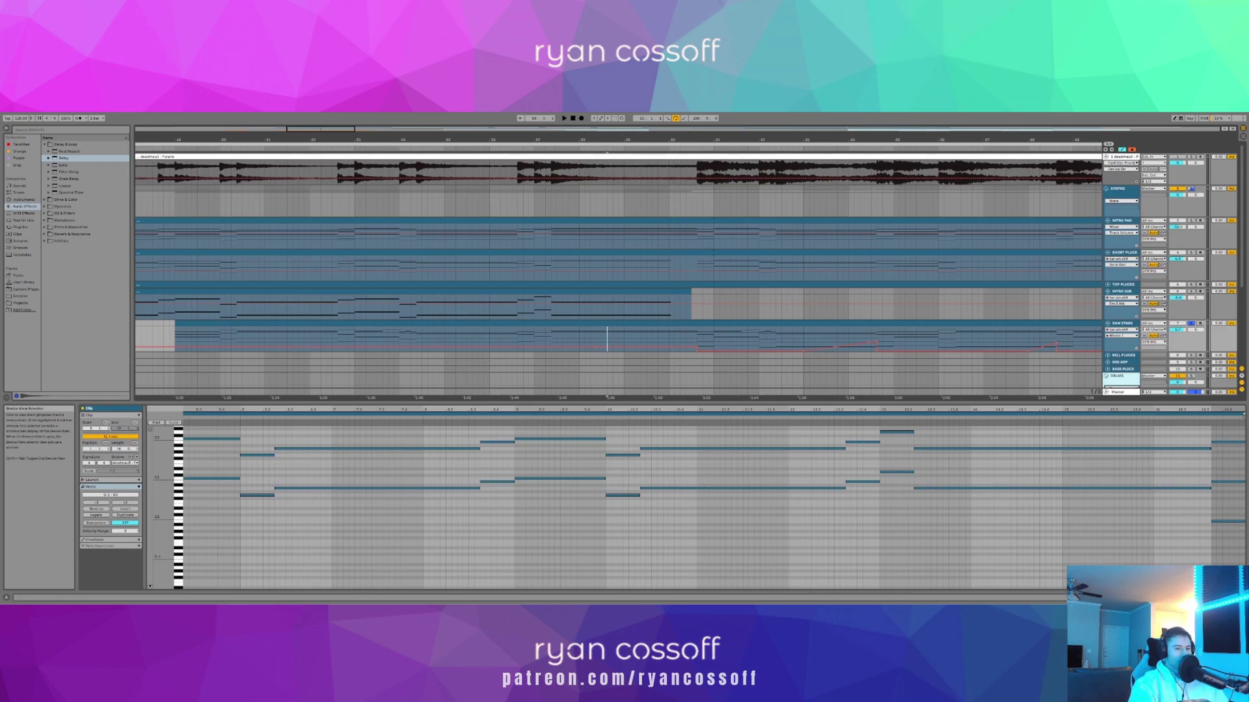
key("shift+Tab")
left_click(99, 524)
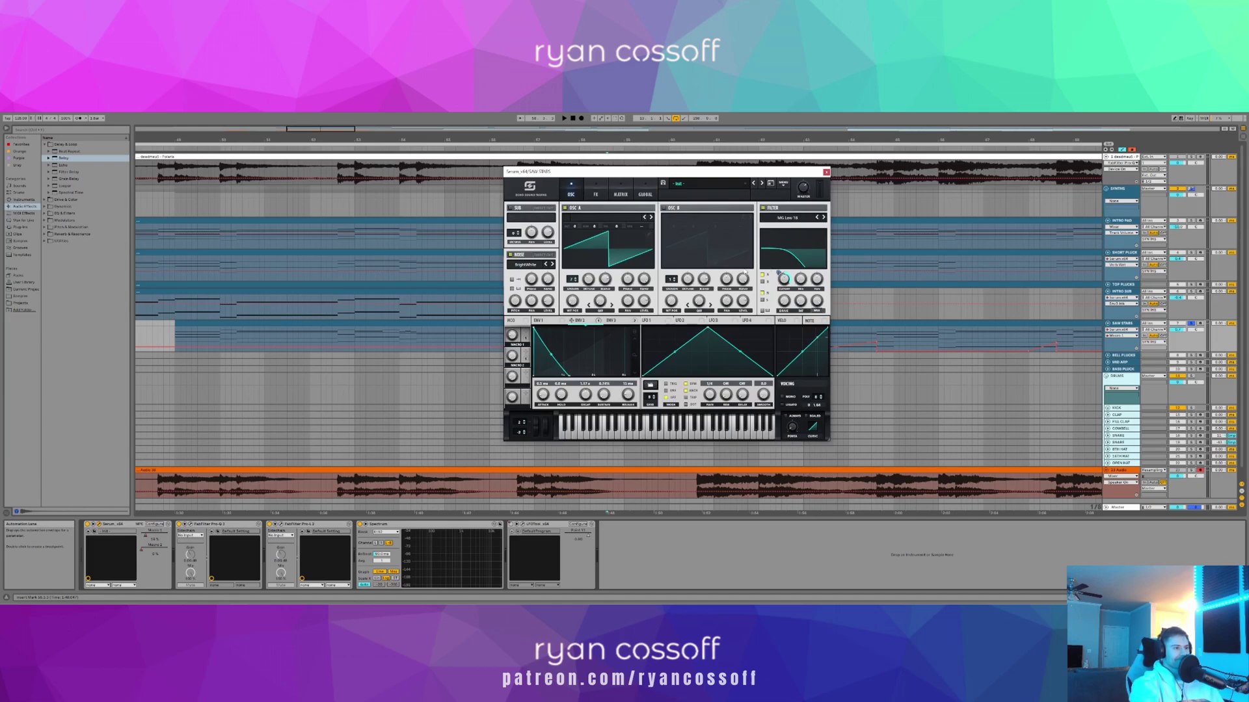
left_click(614, 320)
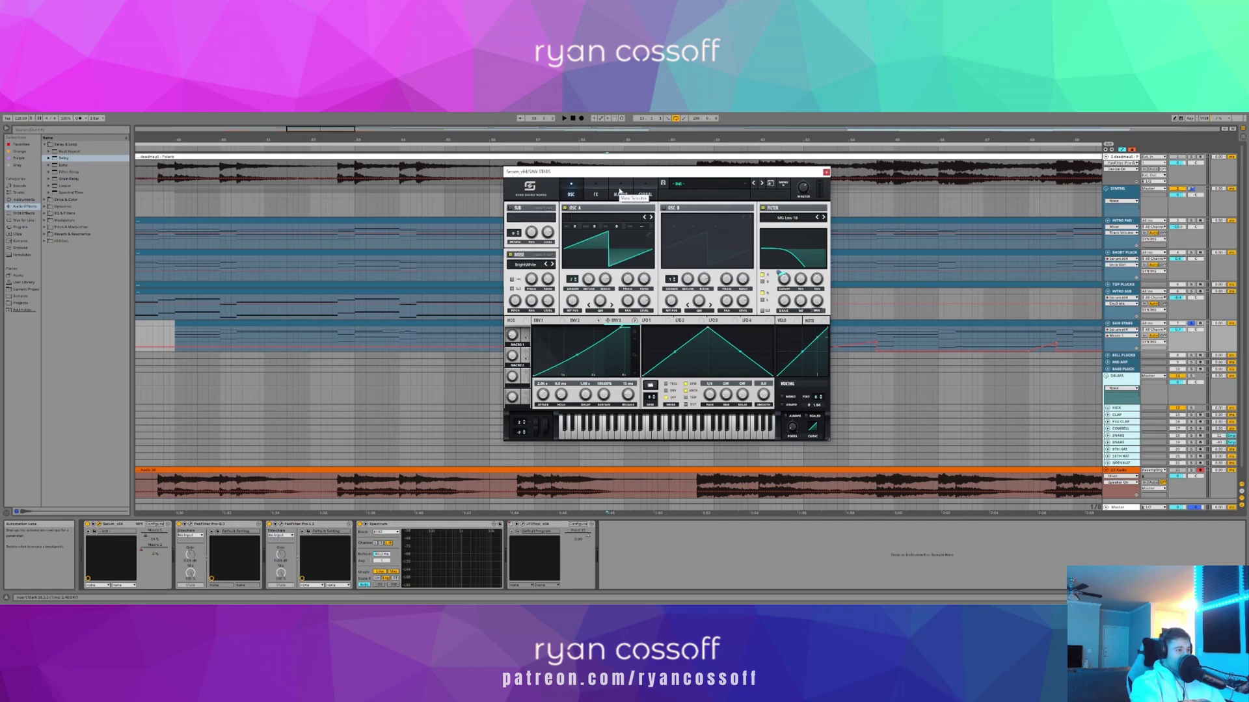
left_click(620, 191)
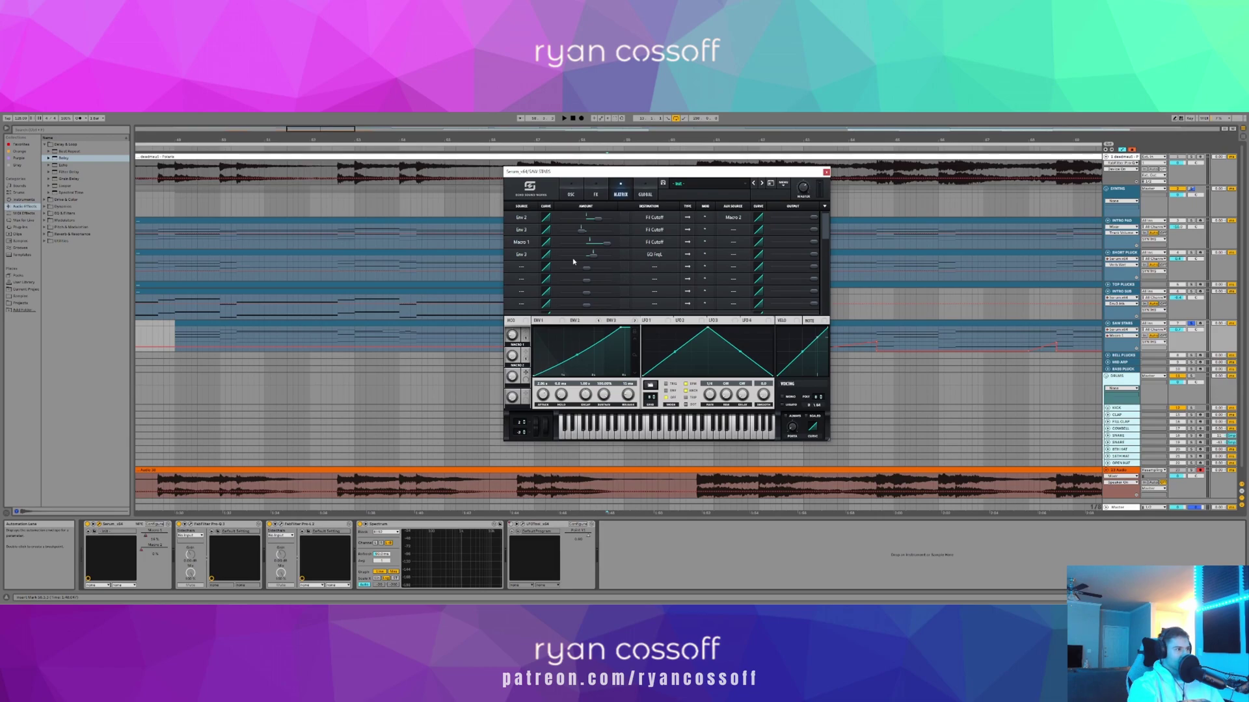
left_click(733, 230)
left_click(745, 444)
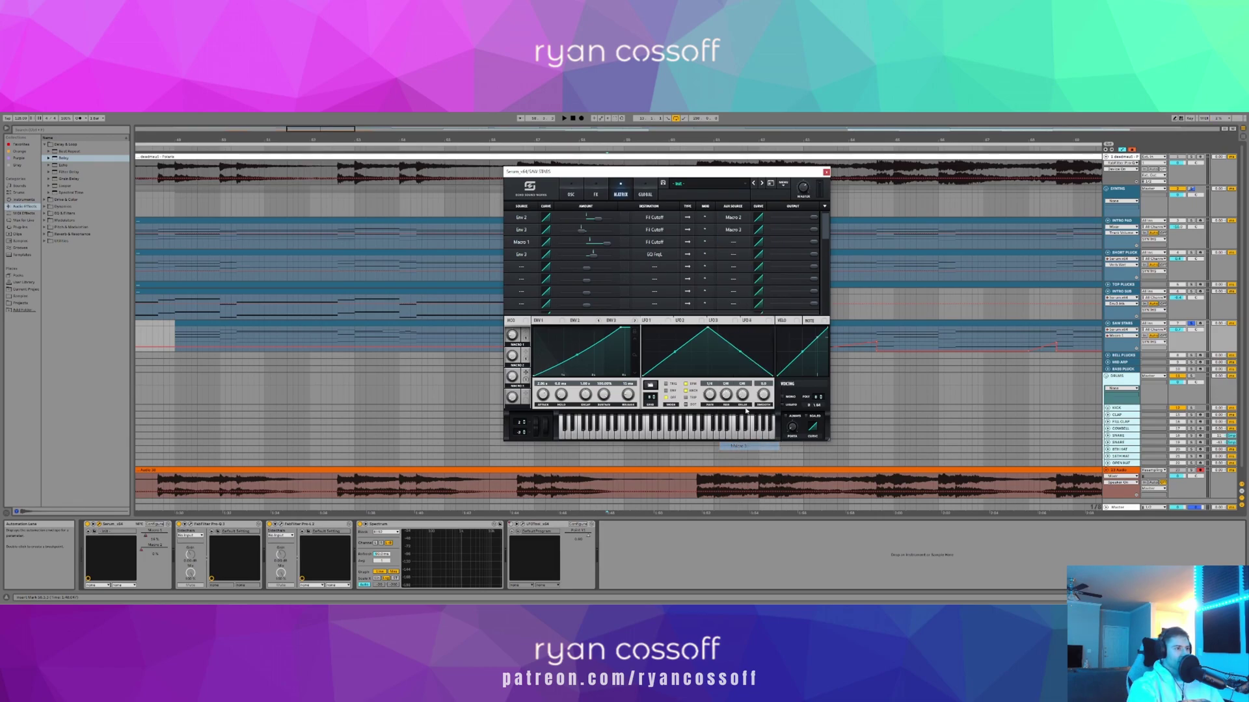
- Adjust Serum's Macro 3, close the plugin and play the soloed saw from the last chord into the main section
left_click_drag(518, 378, 518, 369)
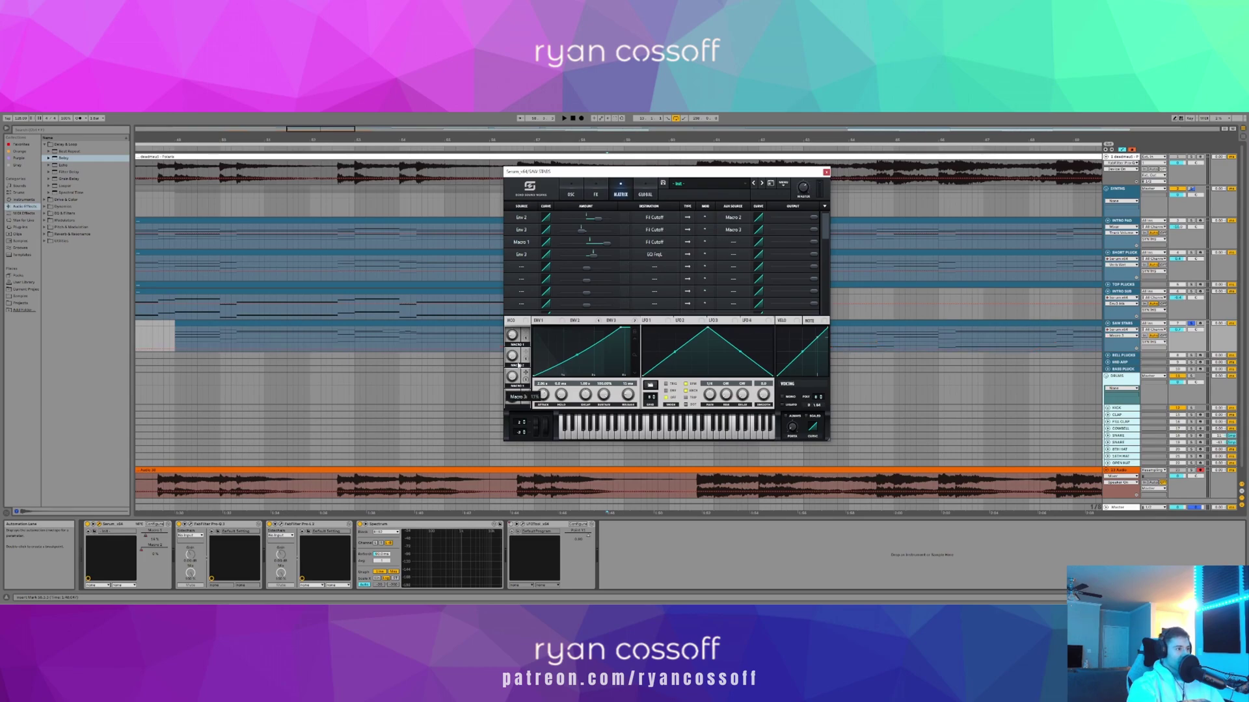
left_click(578, 194)
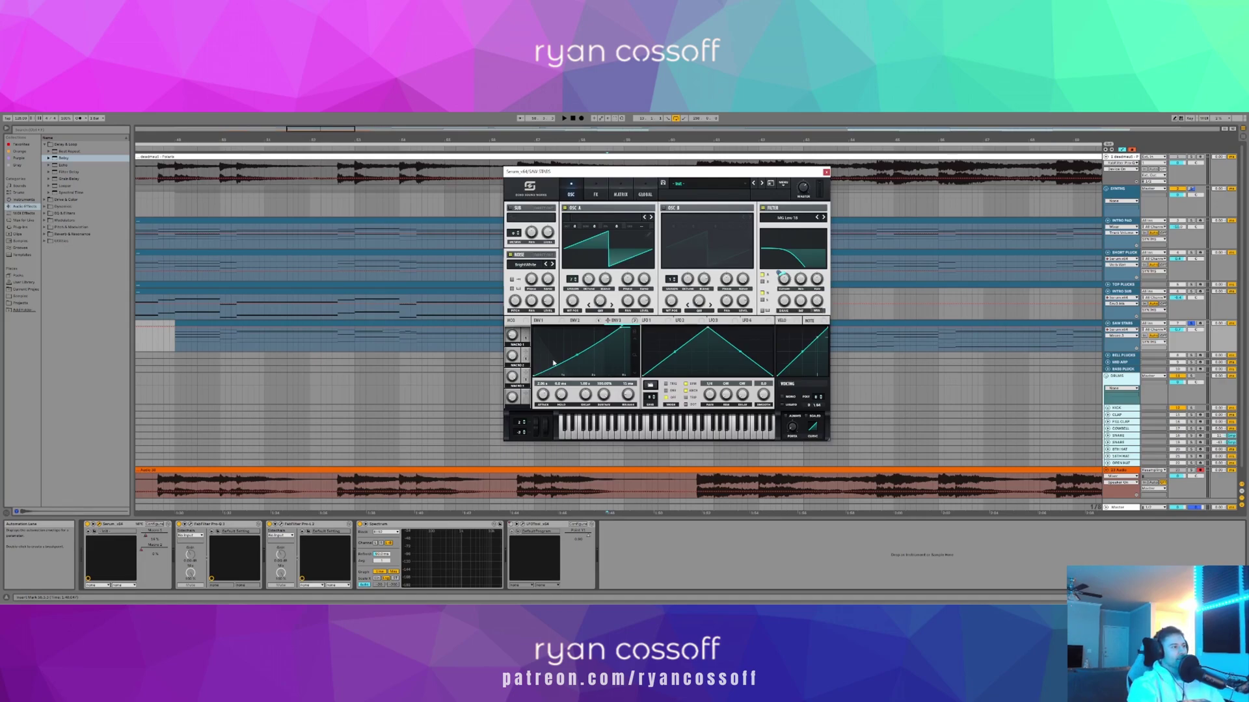
mouse_move(513, 383)
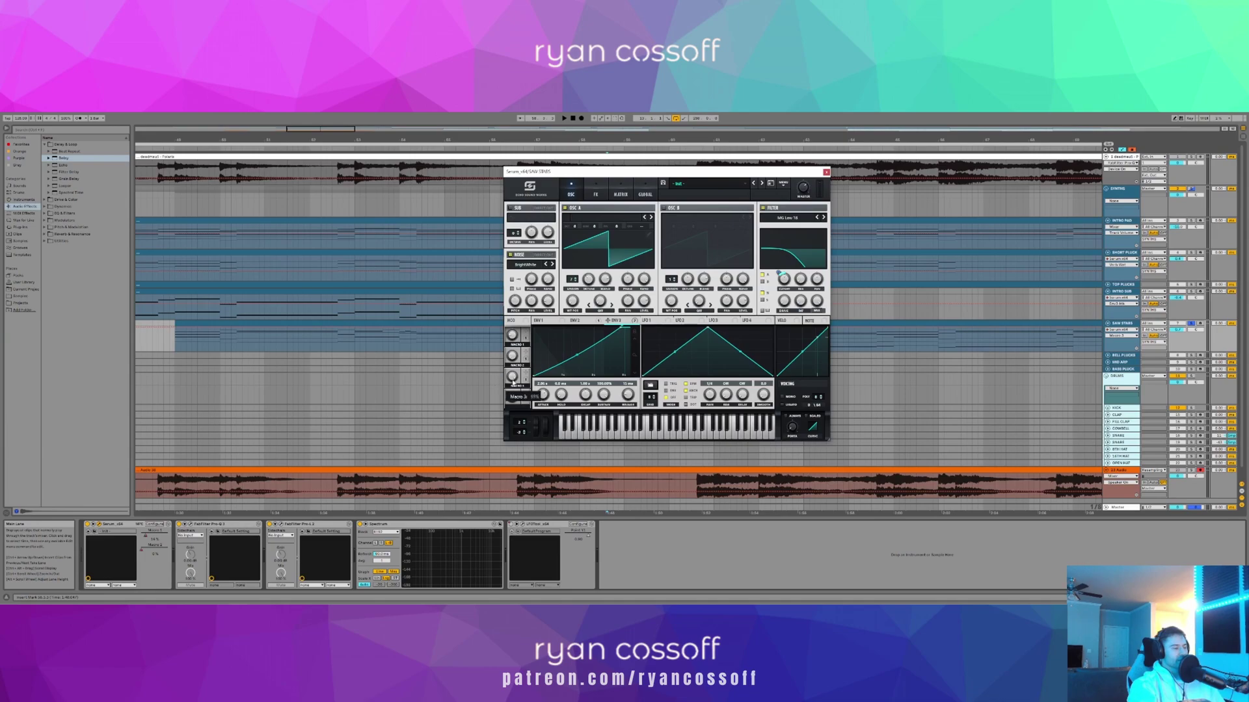
left_click(826, 172)
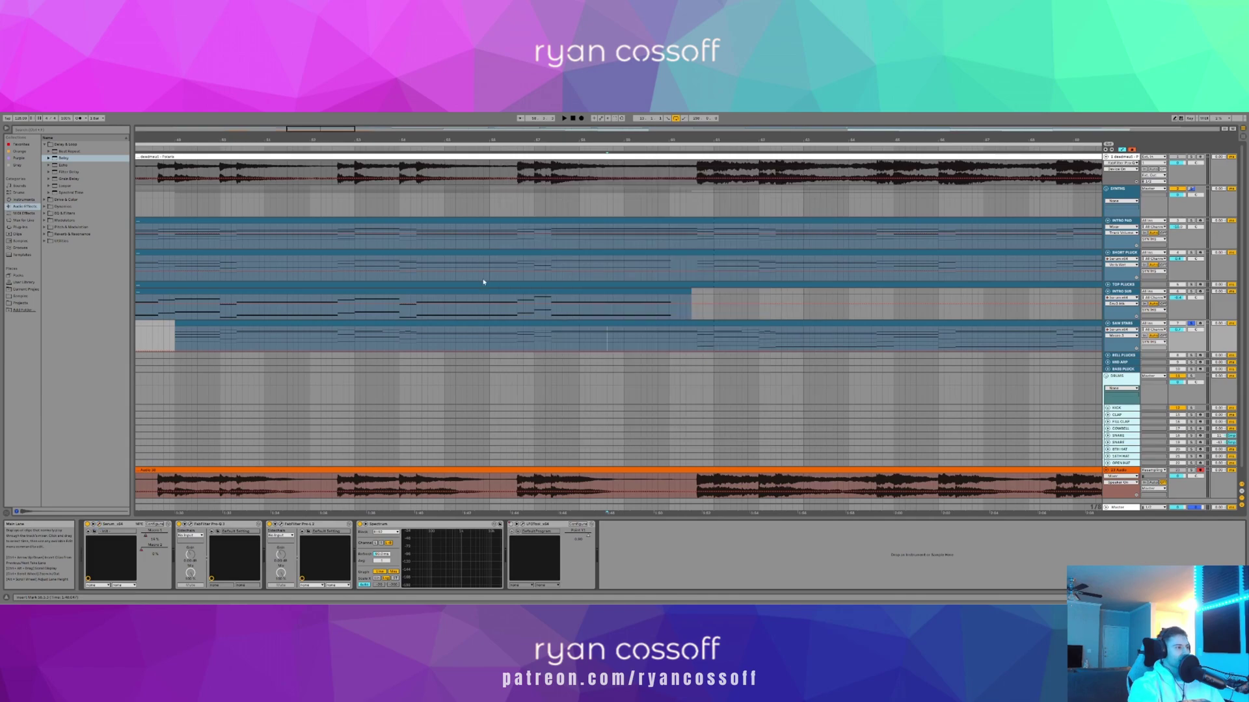
left_click(531, 339)
key("space")
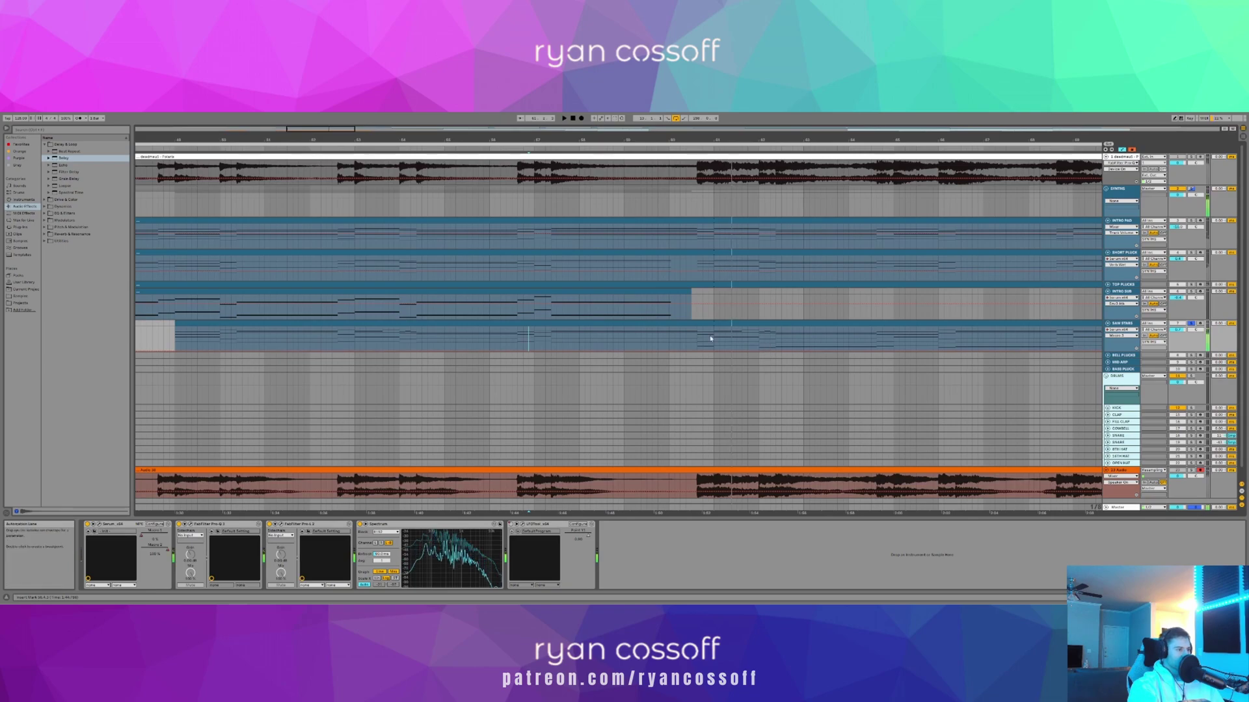
- Open Serum on the saw track to check its filter settings, and close the plugin
left_click(1120, 335)
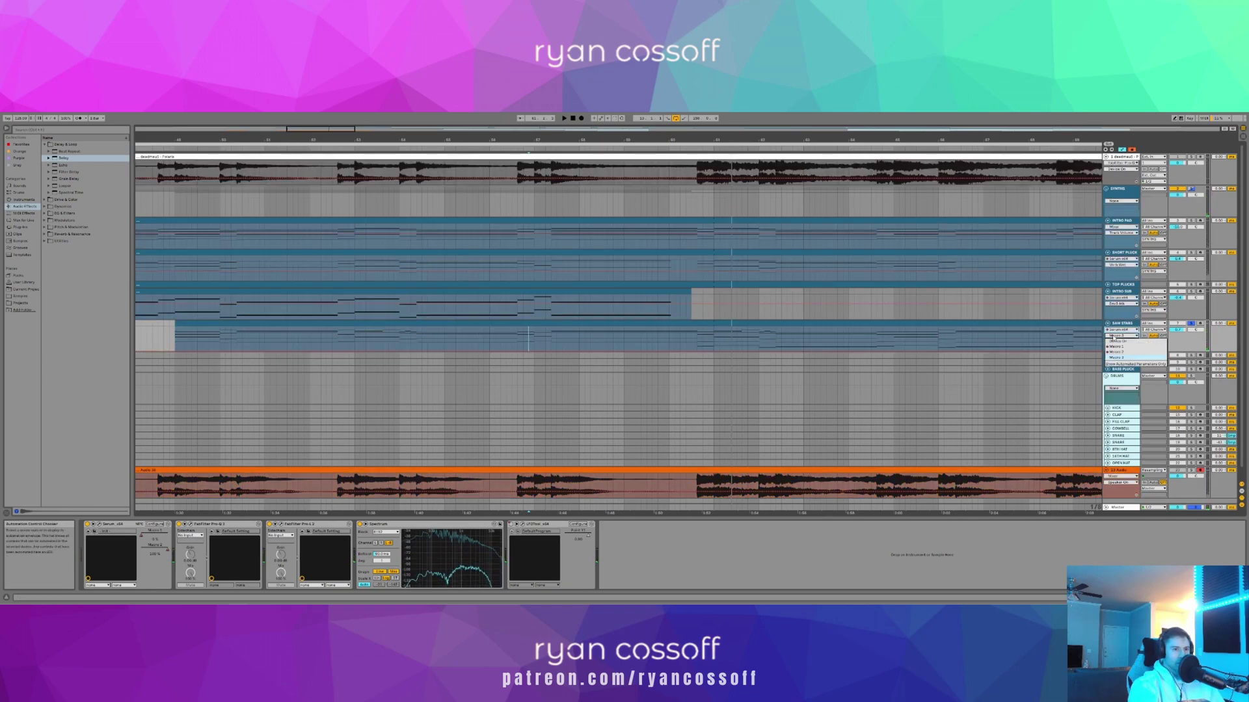
left_click(101, 524)
left_click(99, 523)
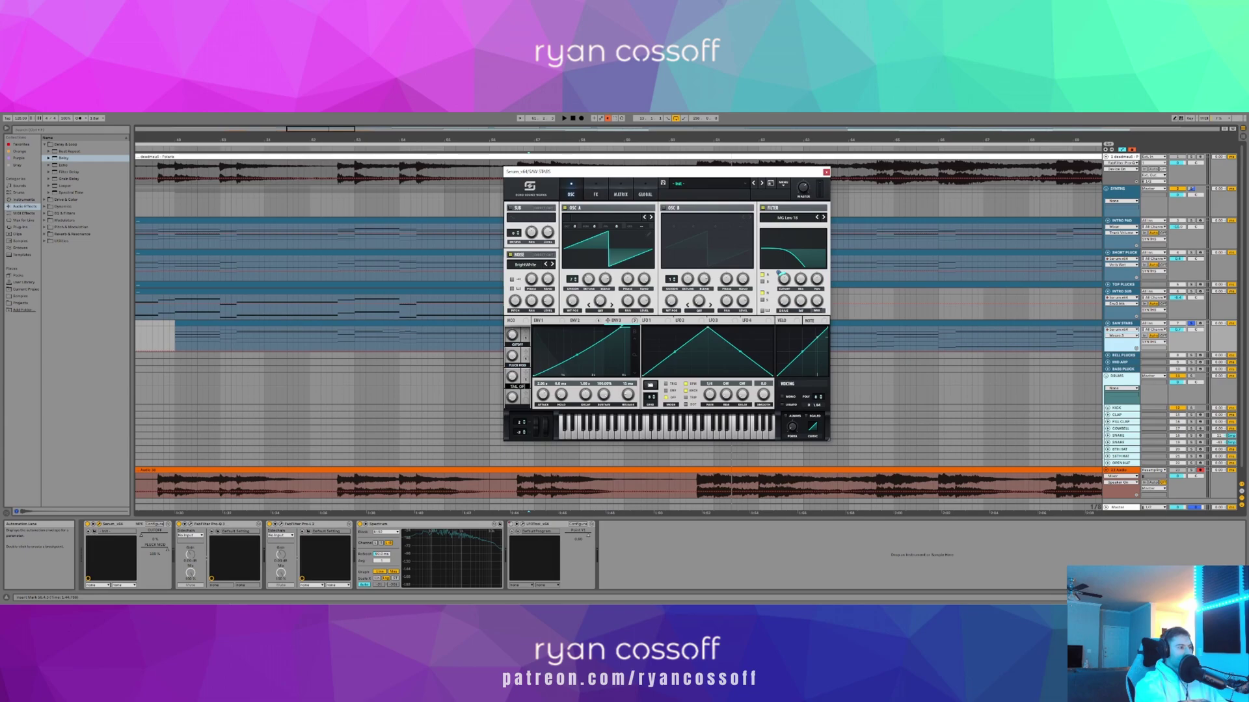
left_click(478, 381)
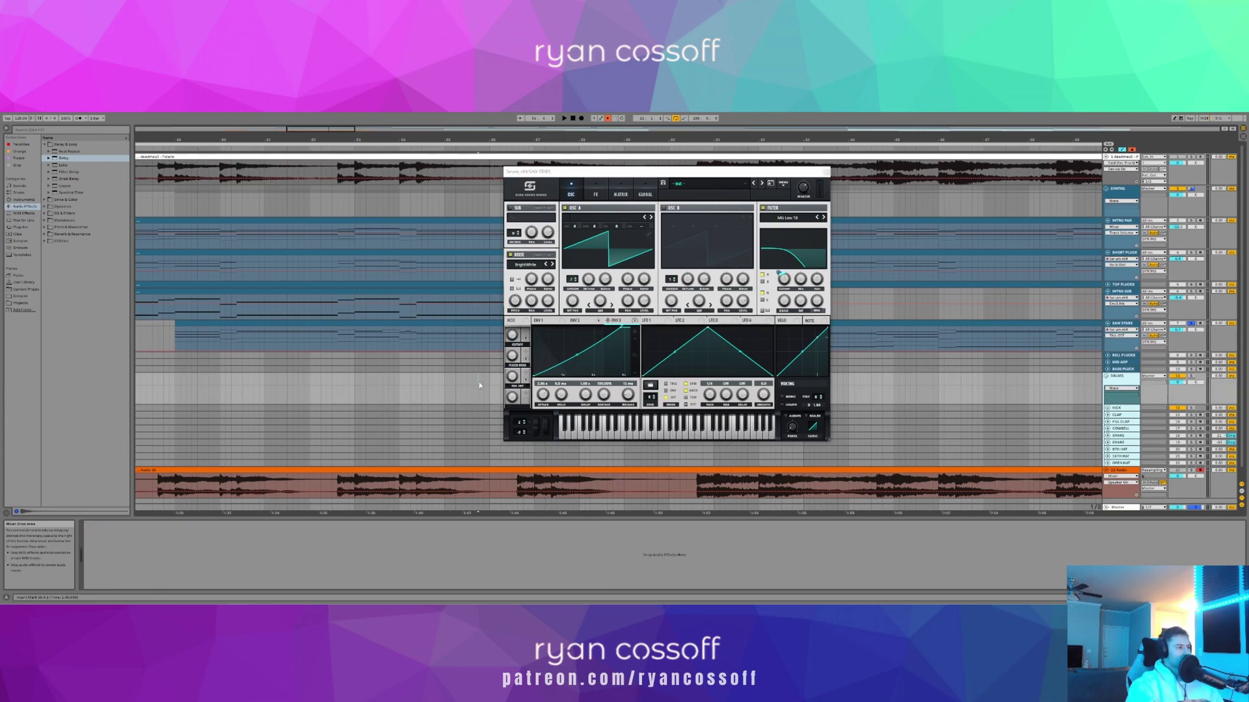
left_click(826, 173)
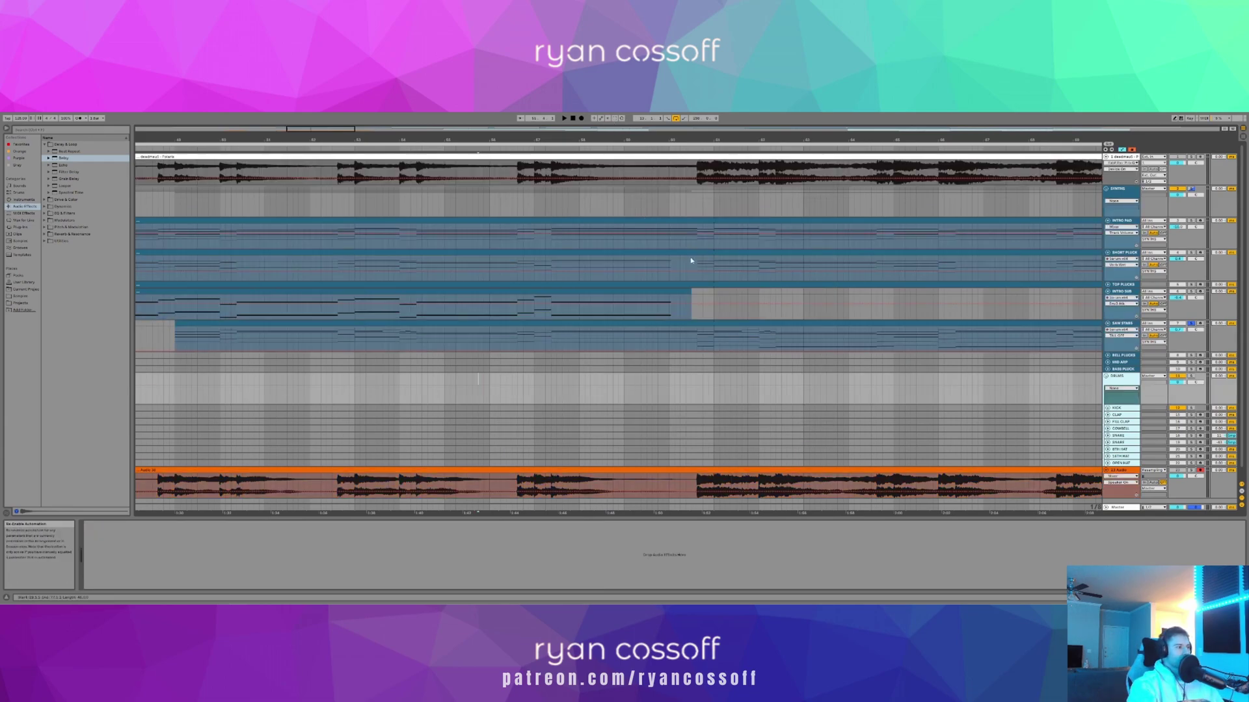
- Show the saw track's Serum filter cutoff automation and play the soloed saw before the main section
left_click(534, 335)
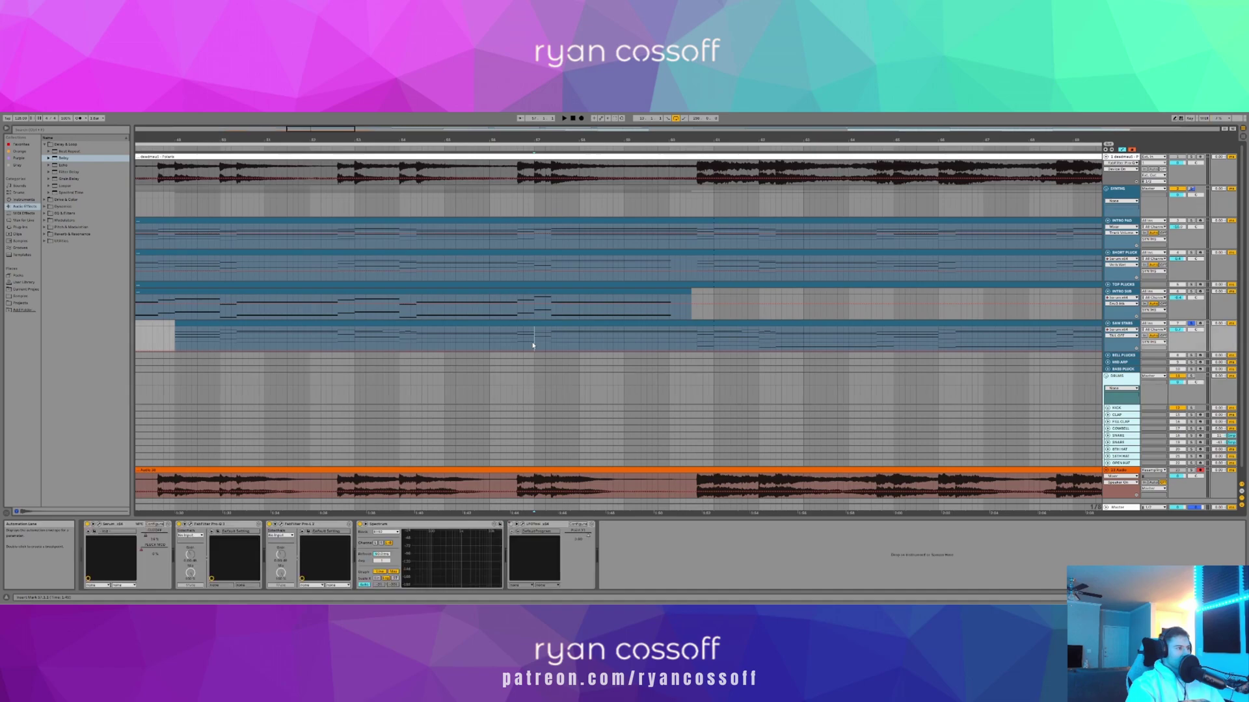
left_click(1121, 335)
left_click(1117, 346)
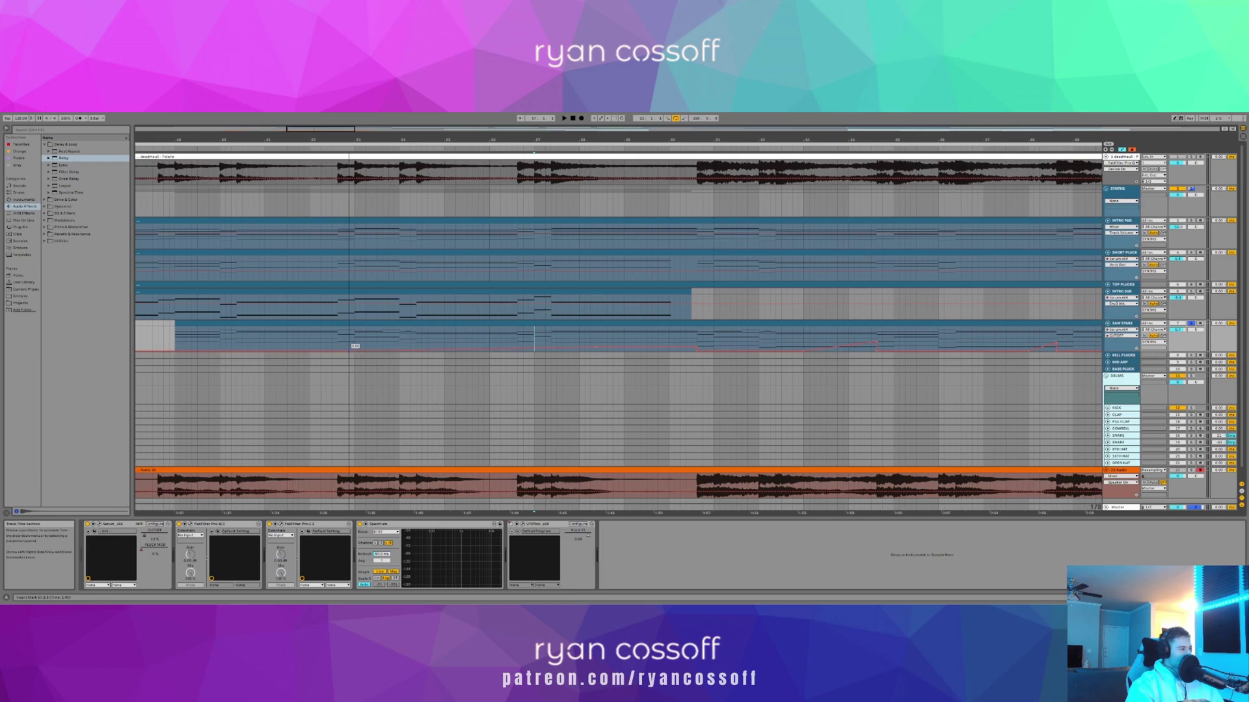
key("space")
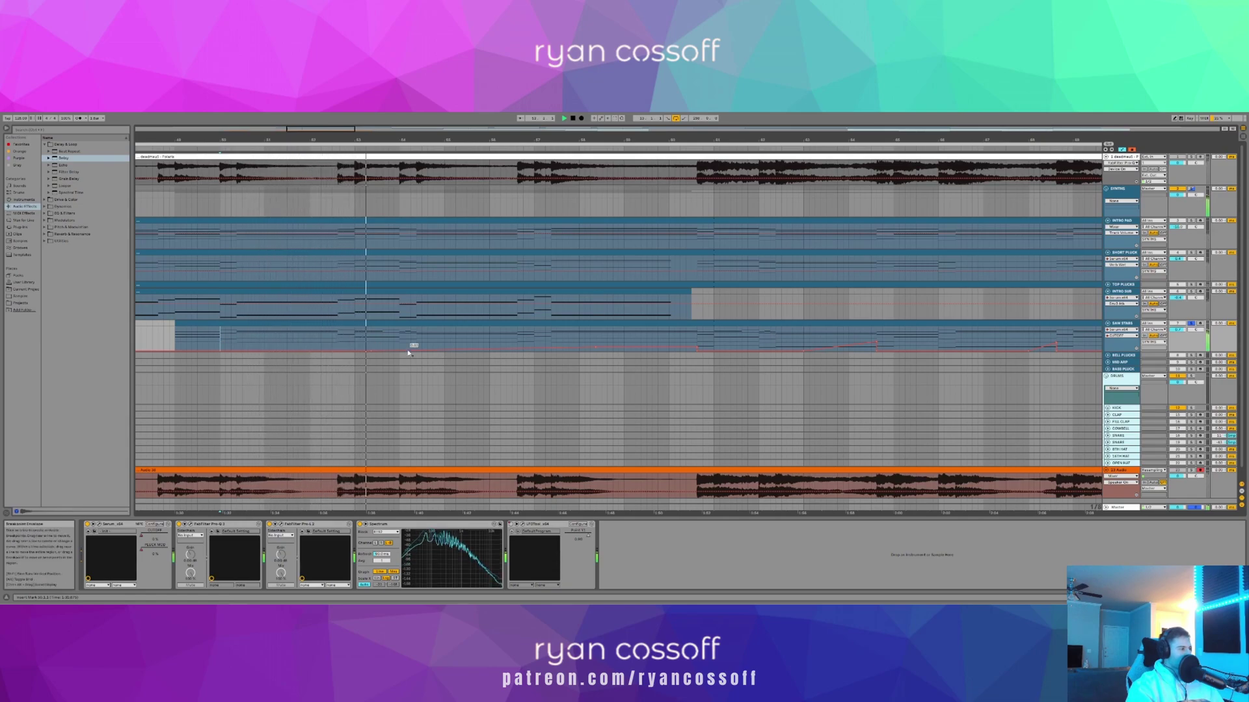
- Insert a Utility on the saw track between the second Pro-Q 3 and the Spectrum
left_click(59, 241)
left_click_drag(60, 235, 265, 365)
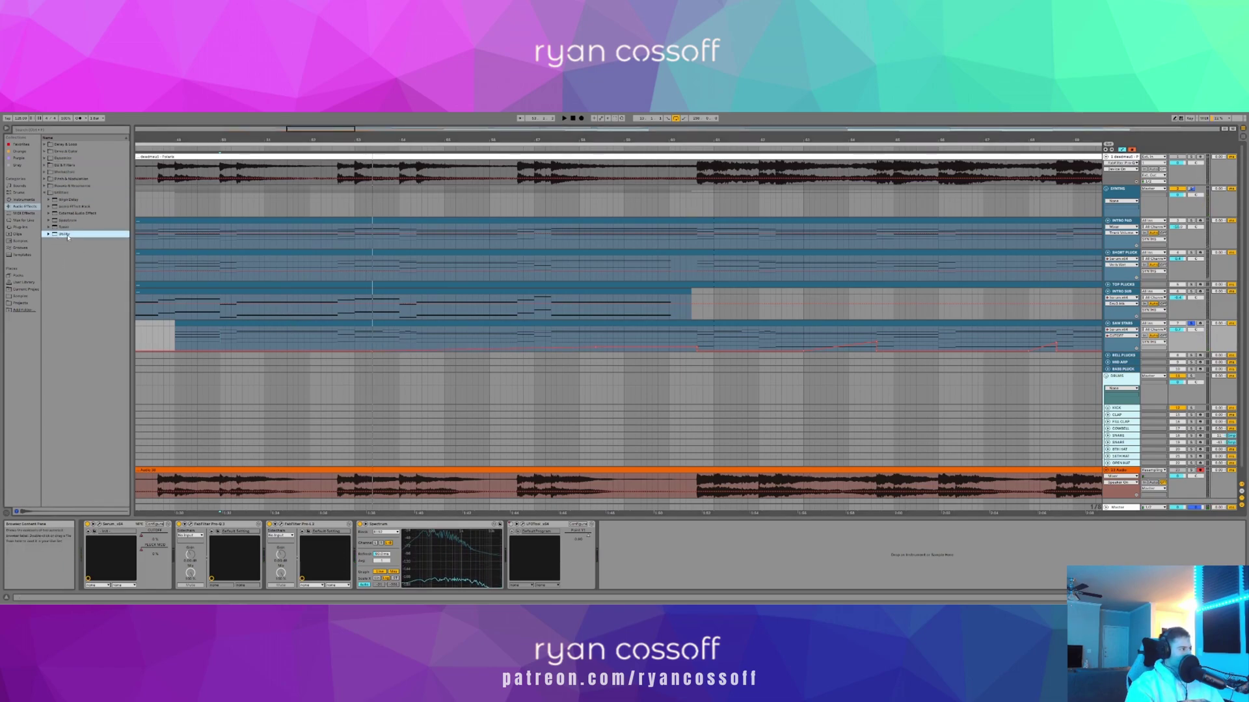
left_click_drag(453, 489, 388, 532)
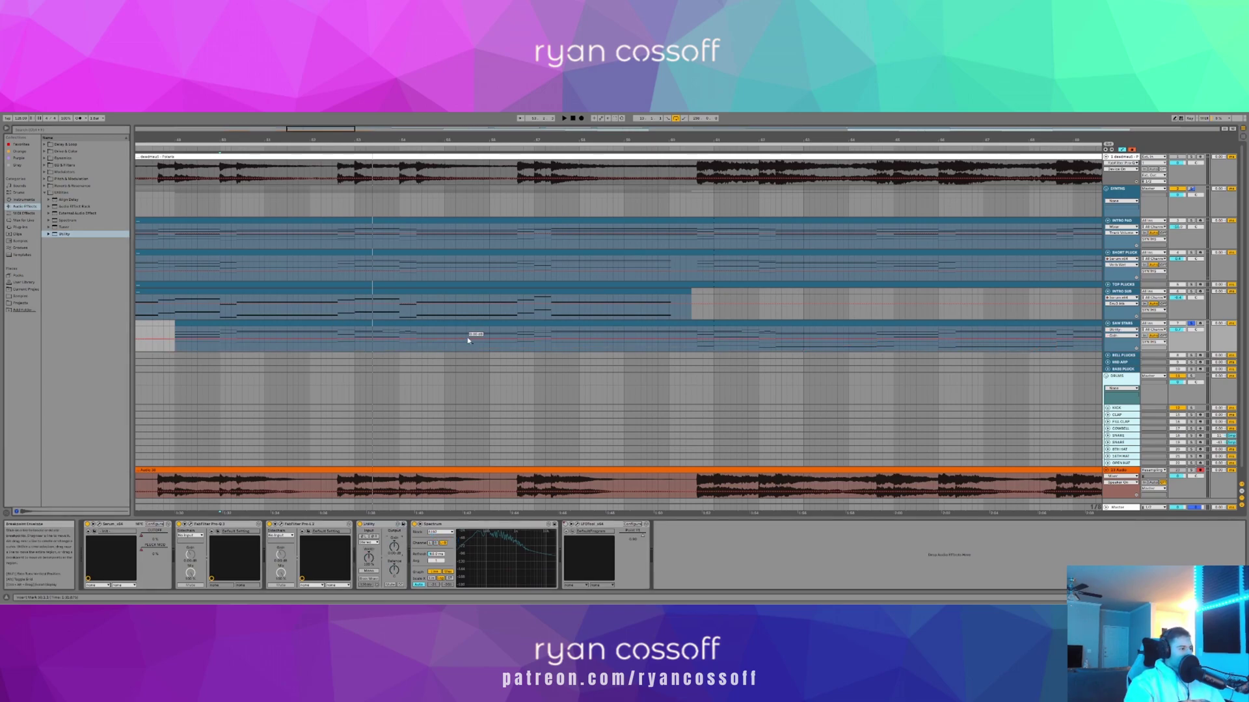
- Automate the saw's Utility gain to rise from near silence up to the main section, and play the soloed saw
left_click_drag(255, 339, 254, 352)
left_click(255, 331)
key("space")
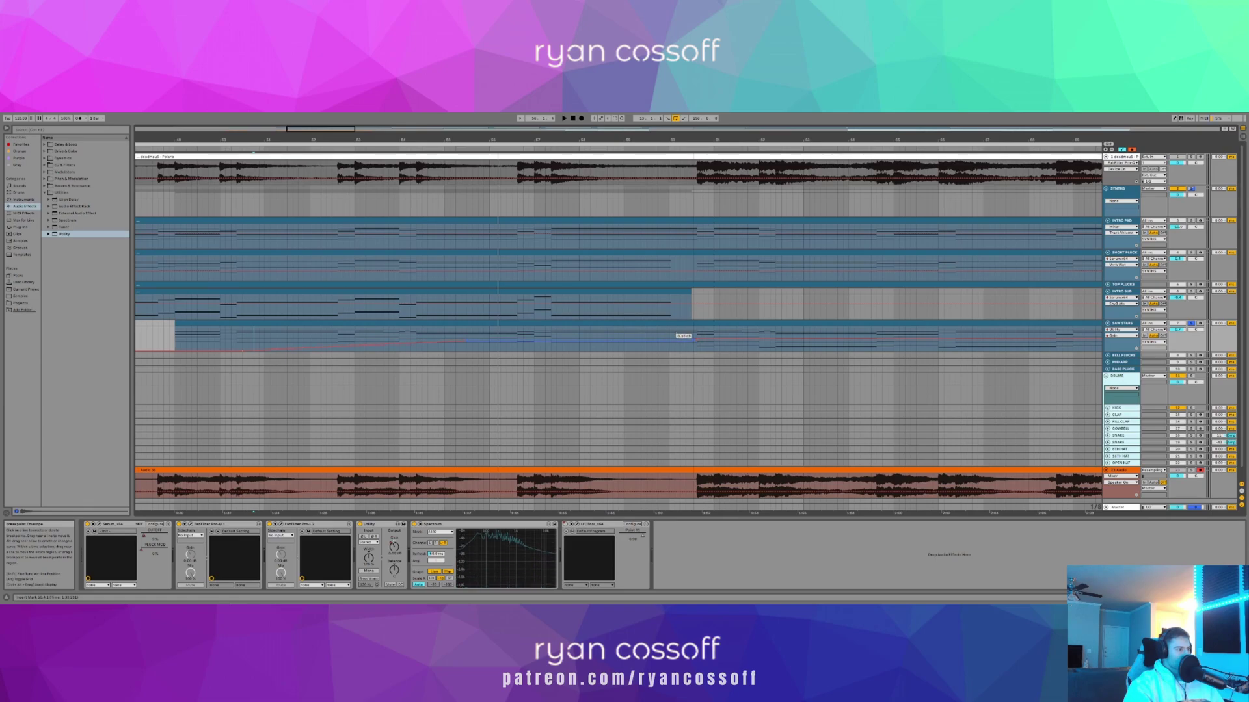
left_click(443, 340)
left_click_drag(698, 139, 697, 209)
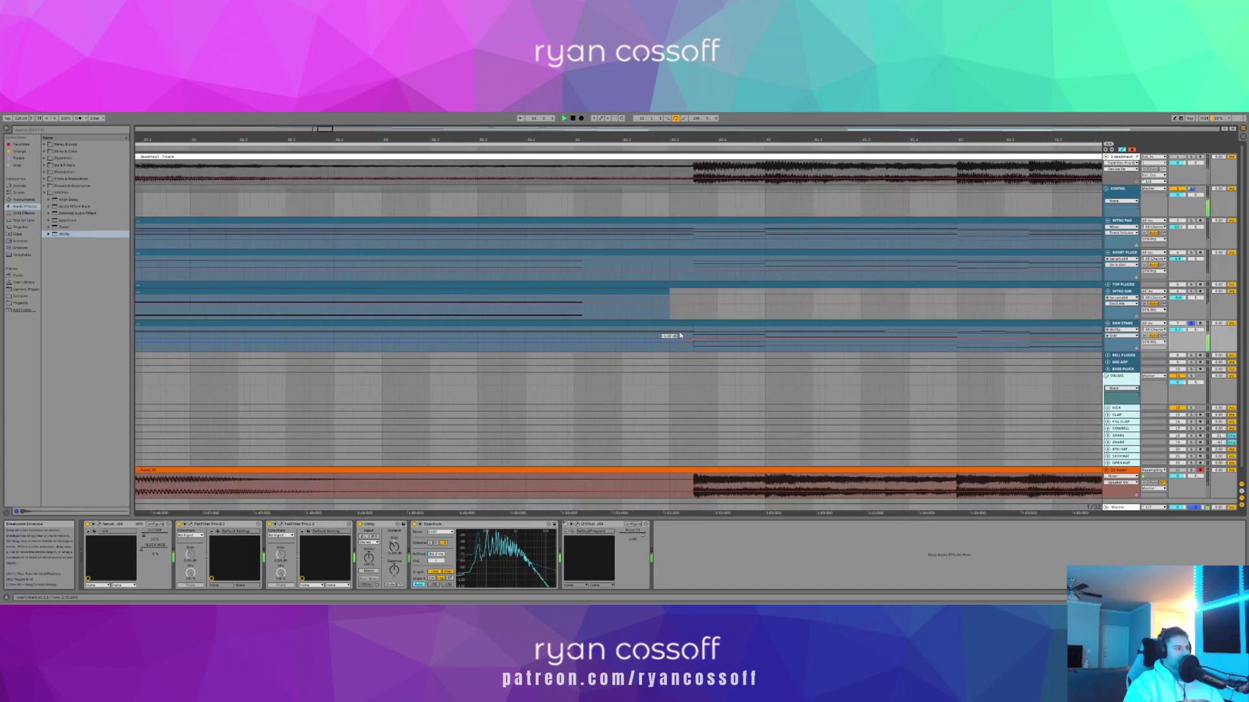
left_click_drag(633, 140, 681, 140)
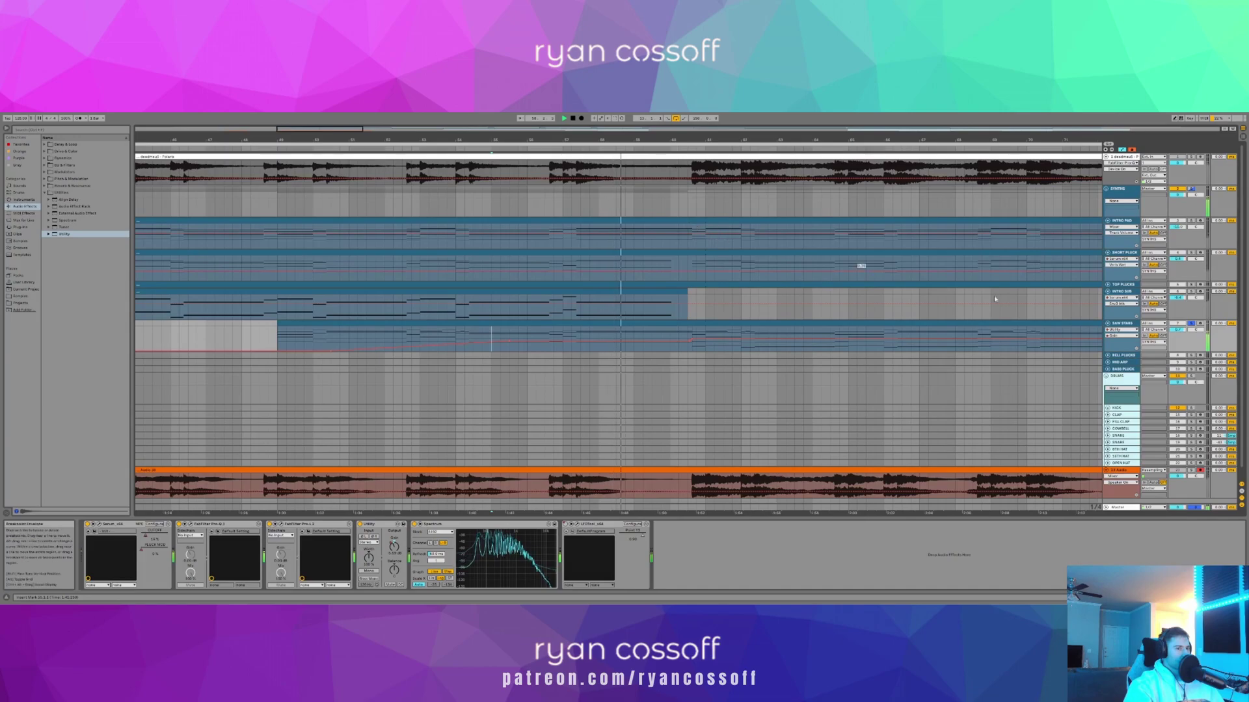
- Switch the saw's automation lane back to the Serum cutoff, play into the main section, and hide automation
left_click(1120, 330)
left_click(1115, 341)
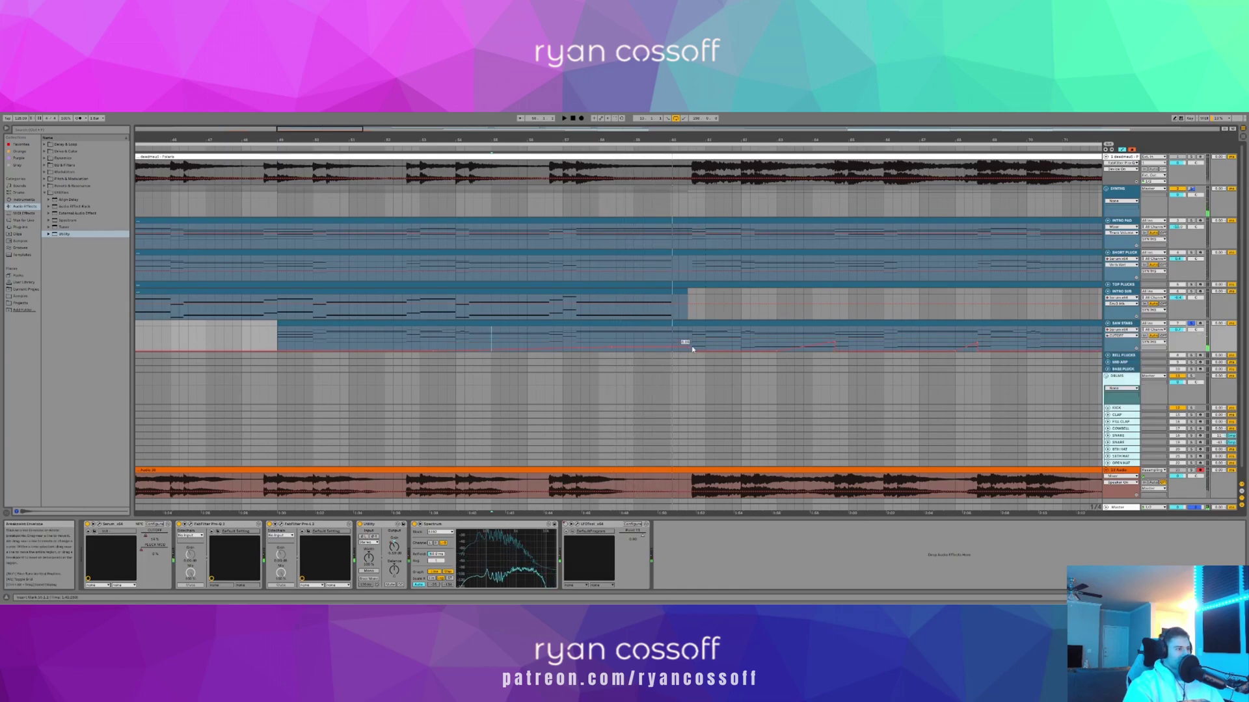
key("space")
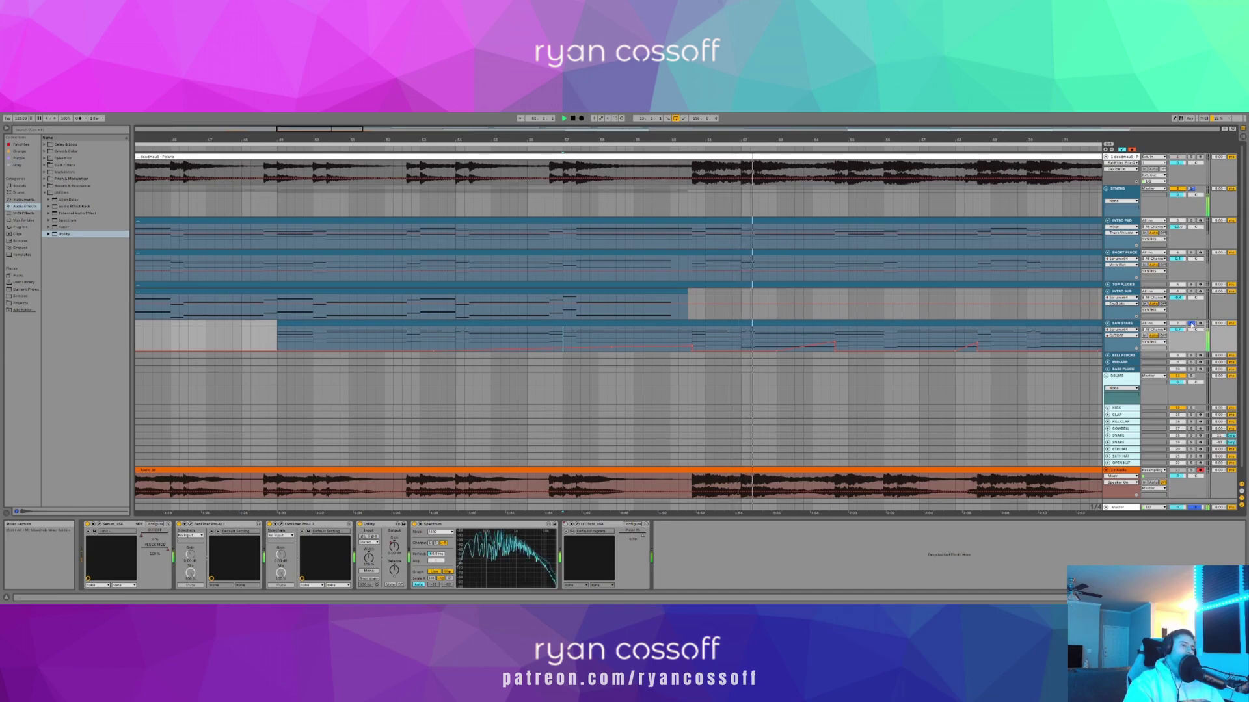
key("a")
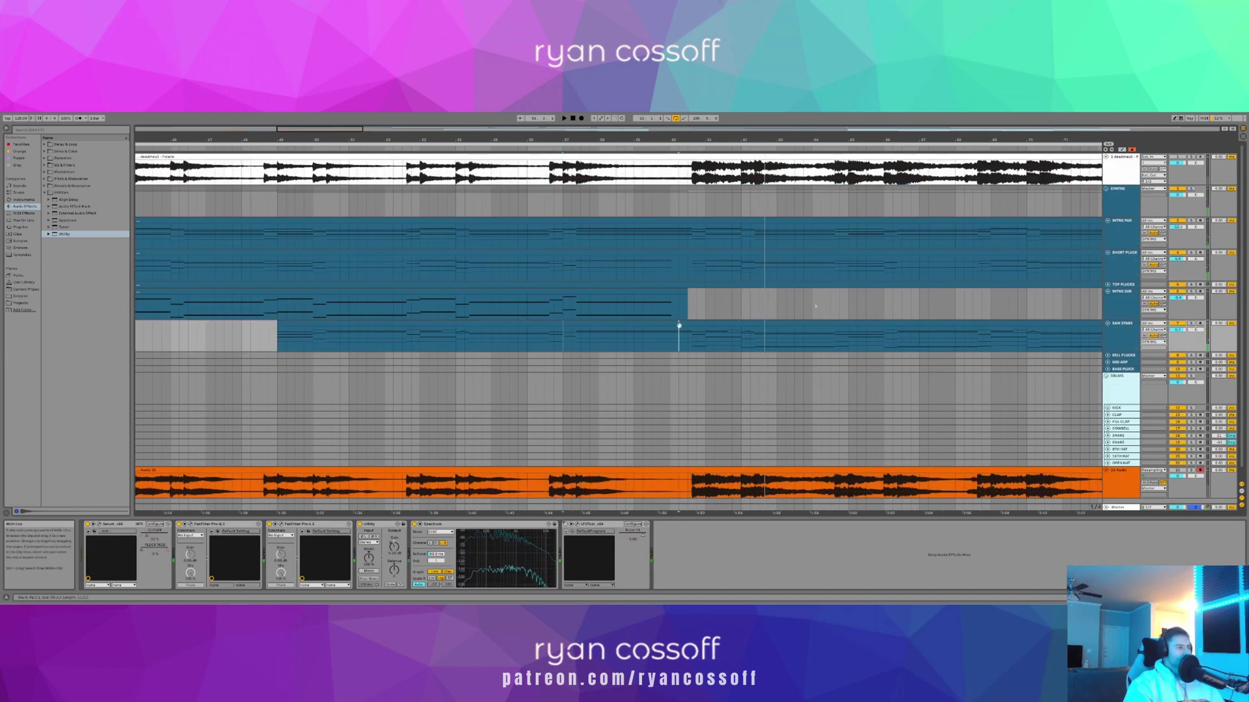
- Play the full mix from the intro sub's entry and lower the EQ Eight low cut in the Top Plucks rack's sample chain
left_click_drag(516, 140, 566, 119)
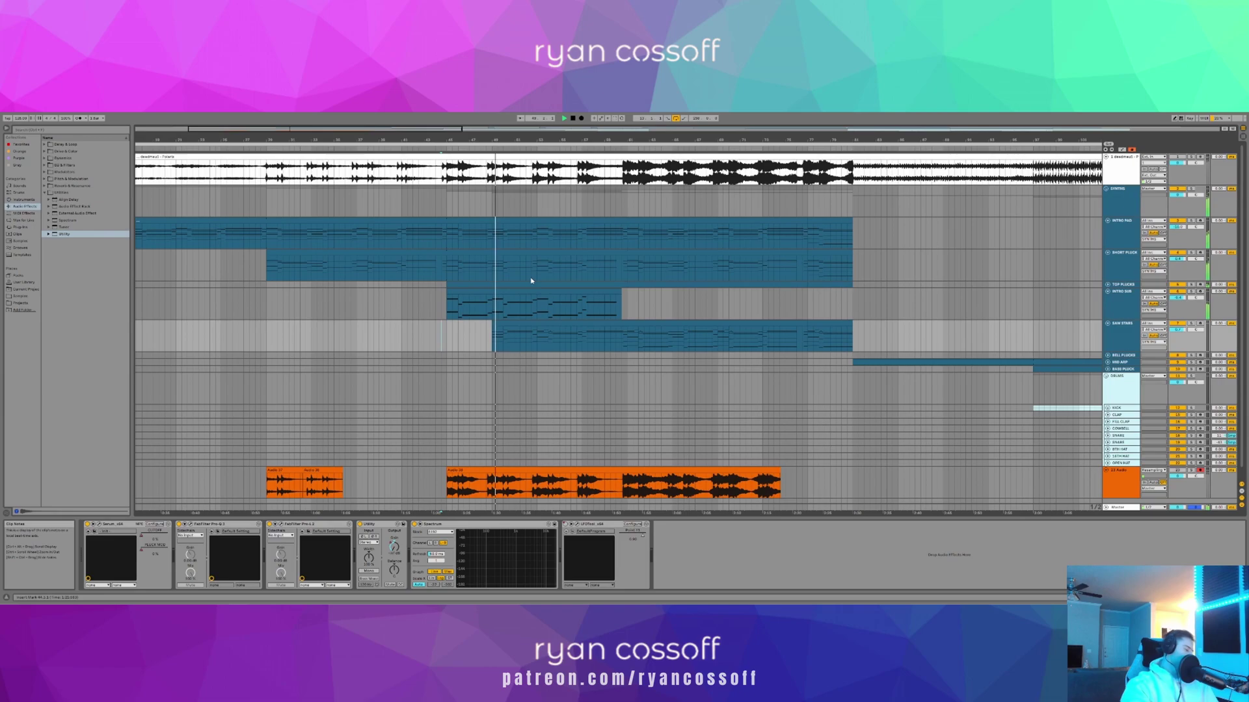
left_click(685, 269)
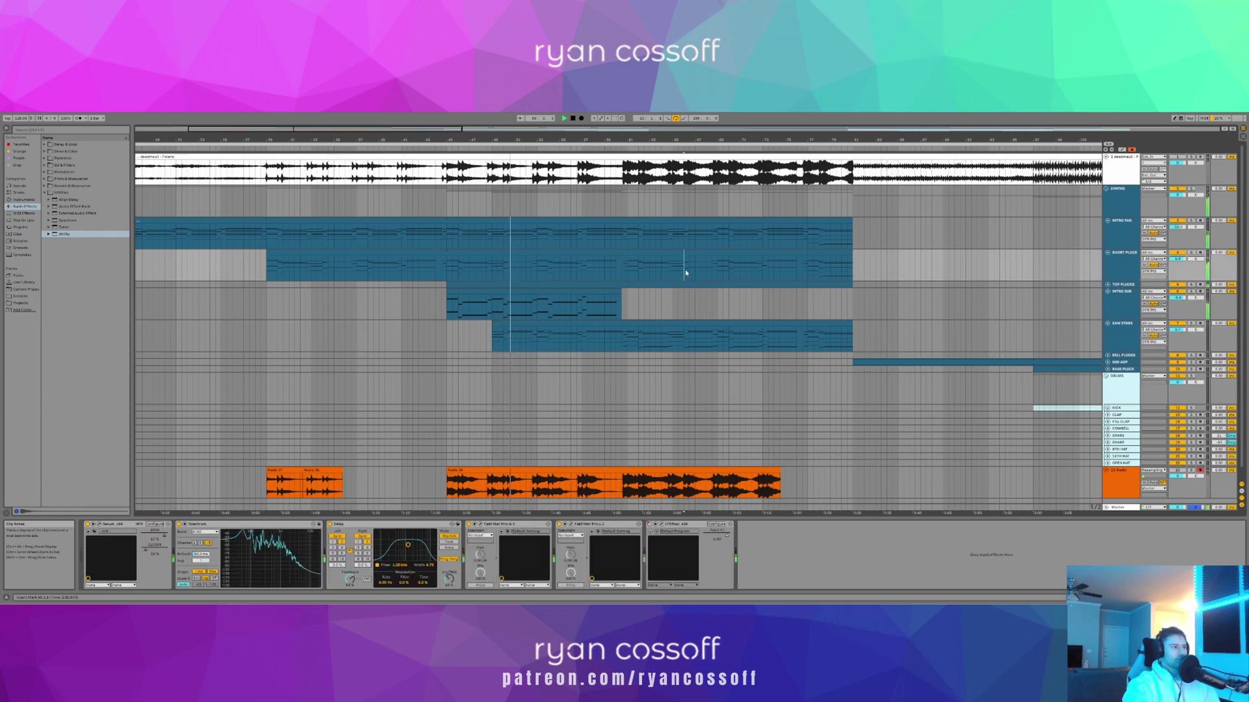
left_click(446, 286)
double_click(87, 569)
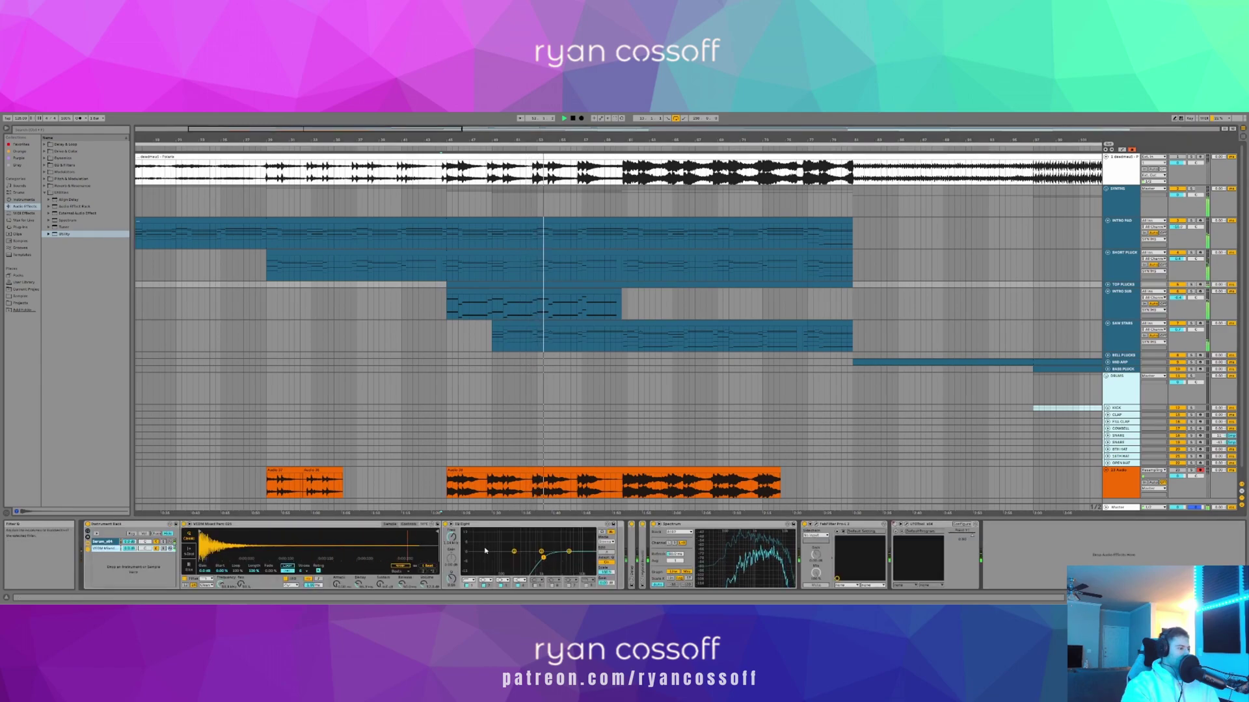
left_click_drag(543, 557, 519, 561)
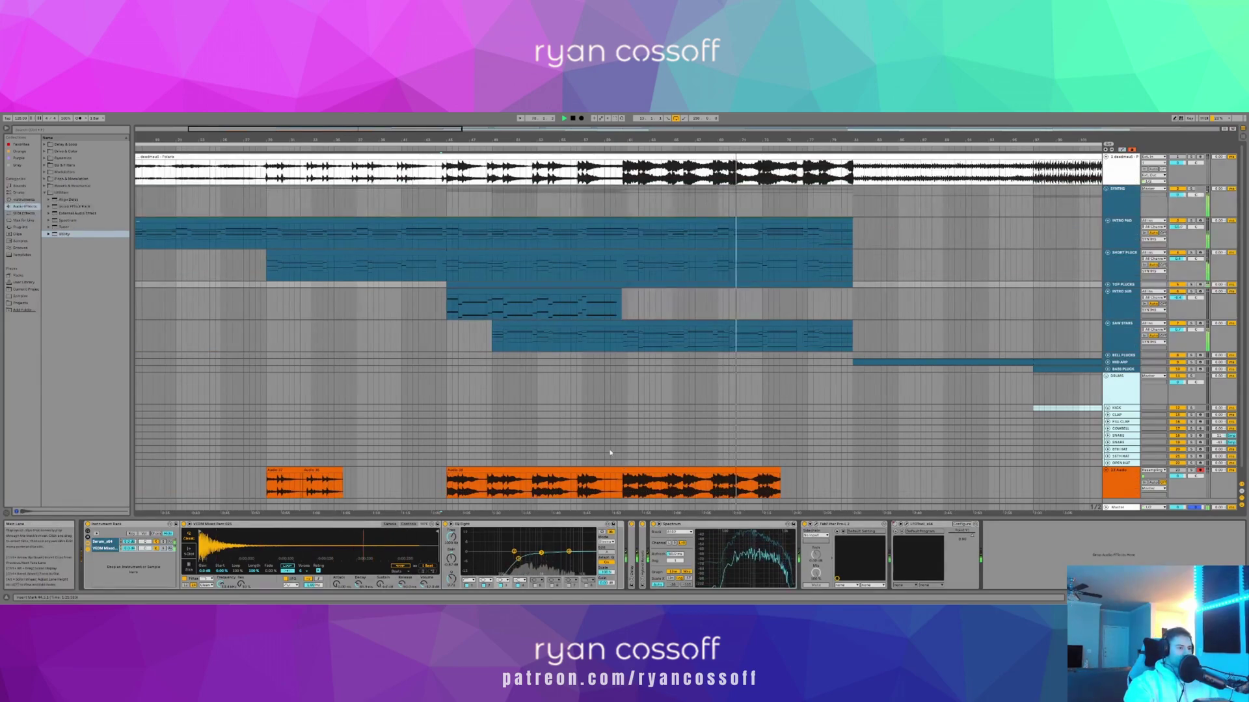
- Fold the drums group and the saw, intro sub, short pluck and intro pad tracks
left_click(1106, 377)
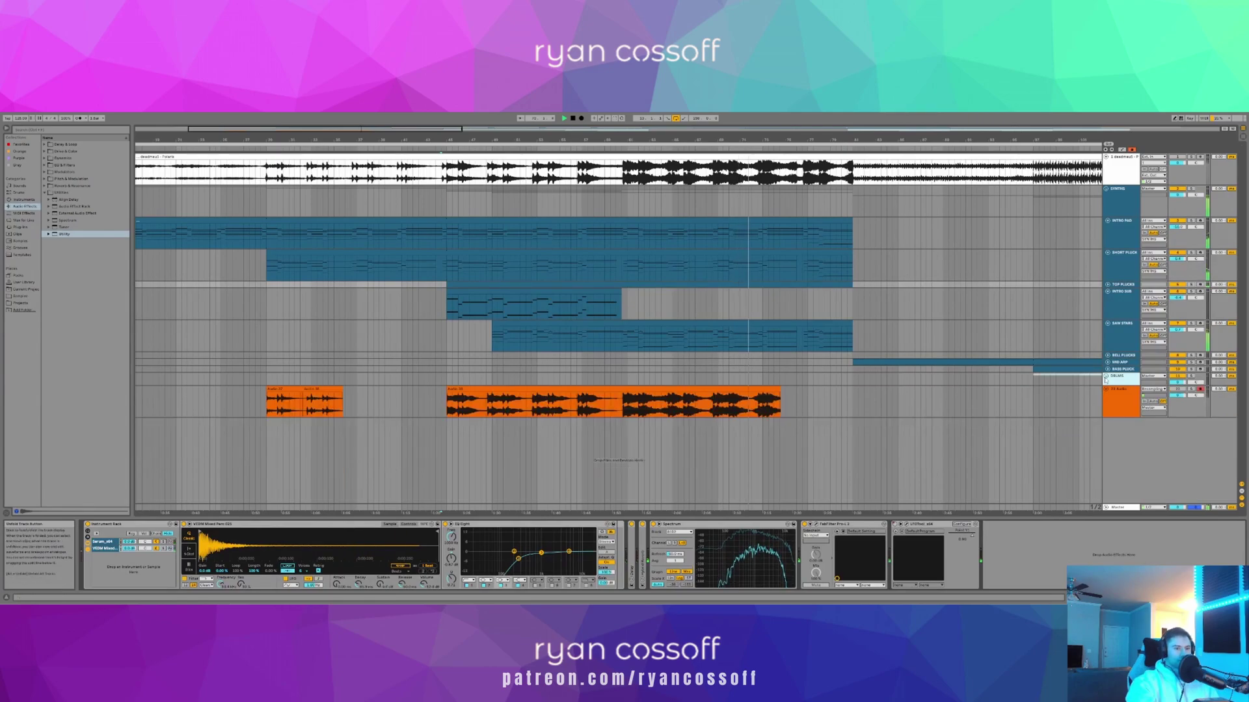
left_click(1107, 323)
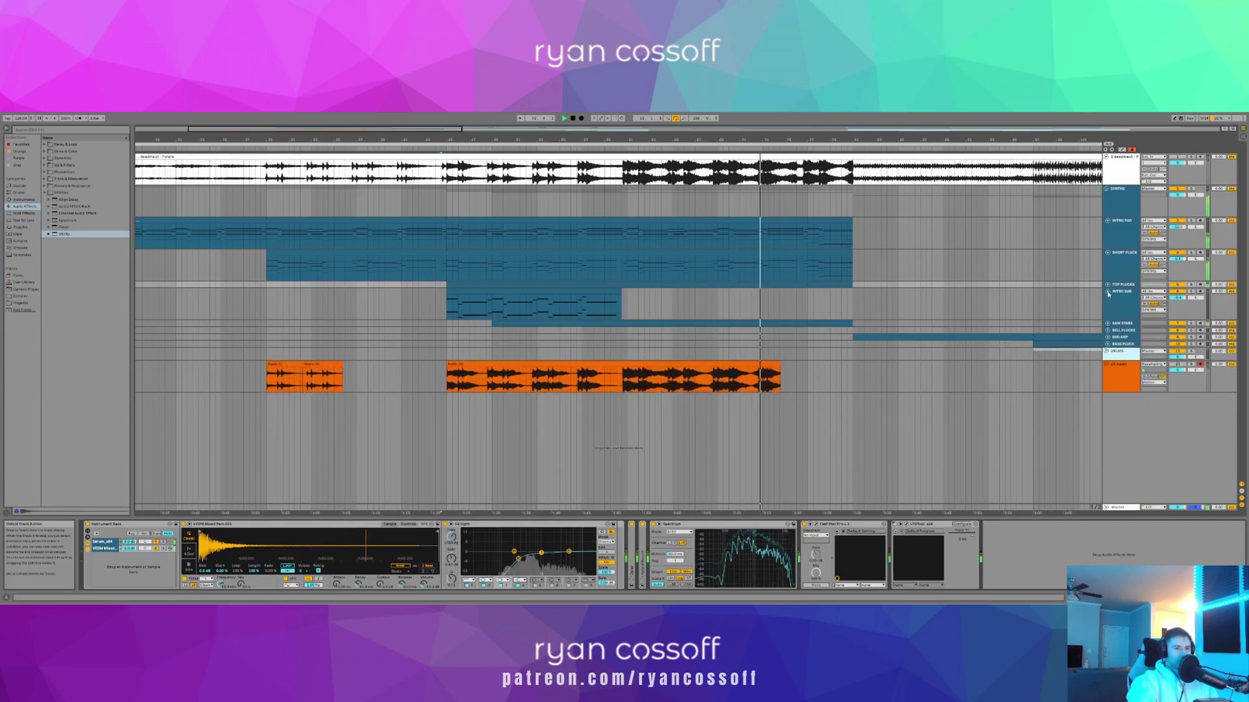
left_click(1107, 292)
left_click(1122, 252)
left_click(1108, 253)
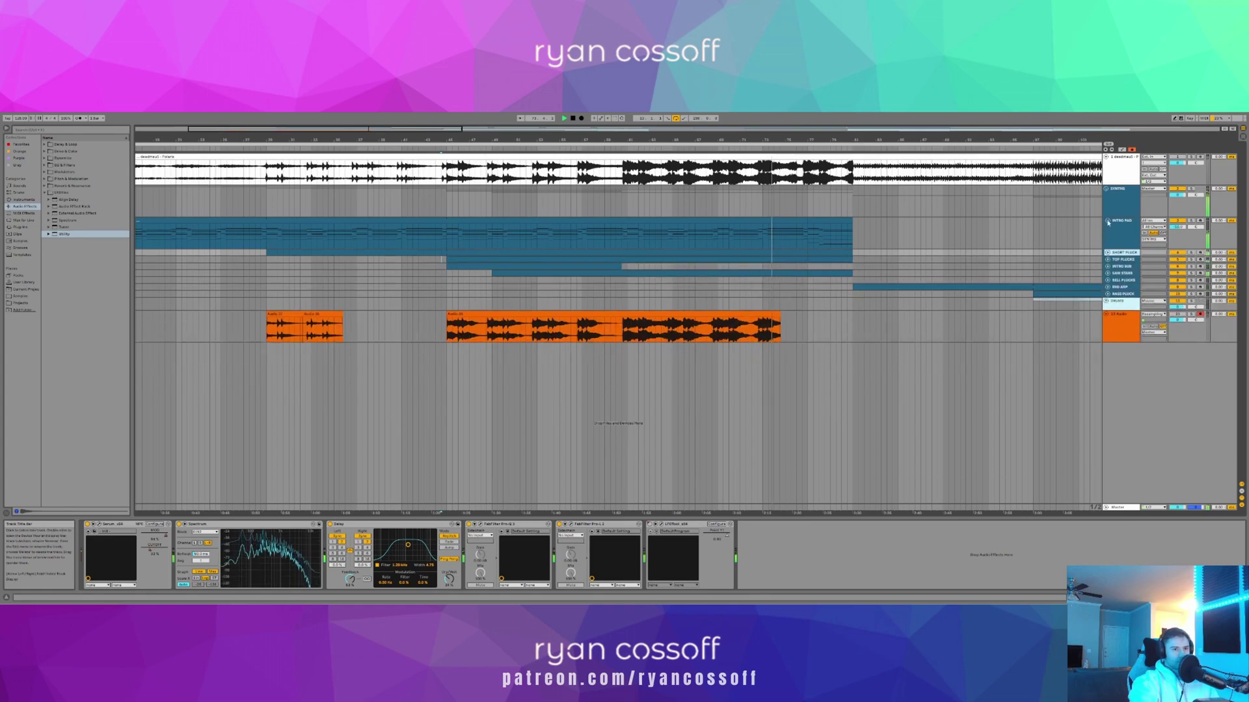
left_click(1108, 221)
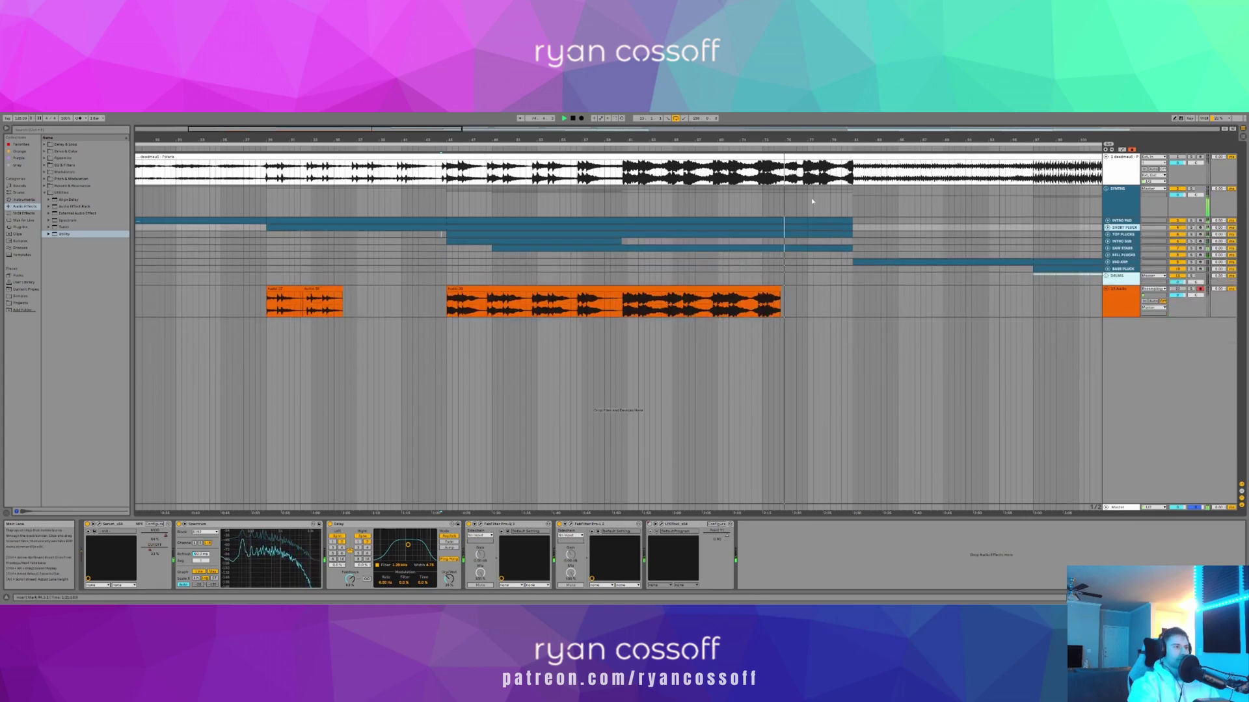
- Record the mix onto the resampling audio track from the middle of the existing take into the start of the main section
left_click_drag(488, 140, 488, 179)
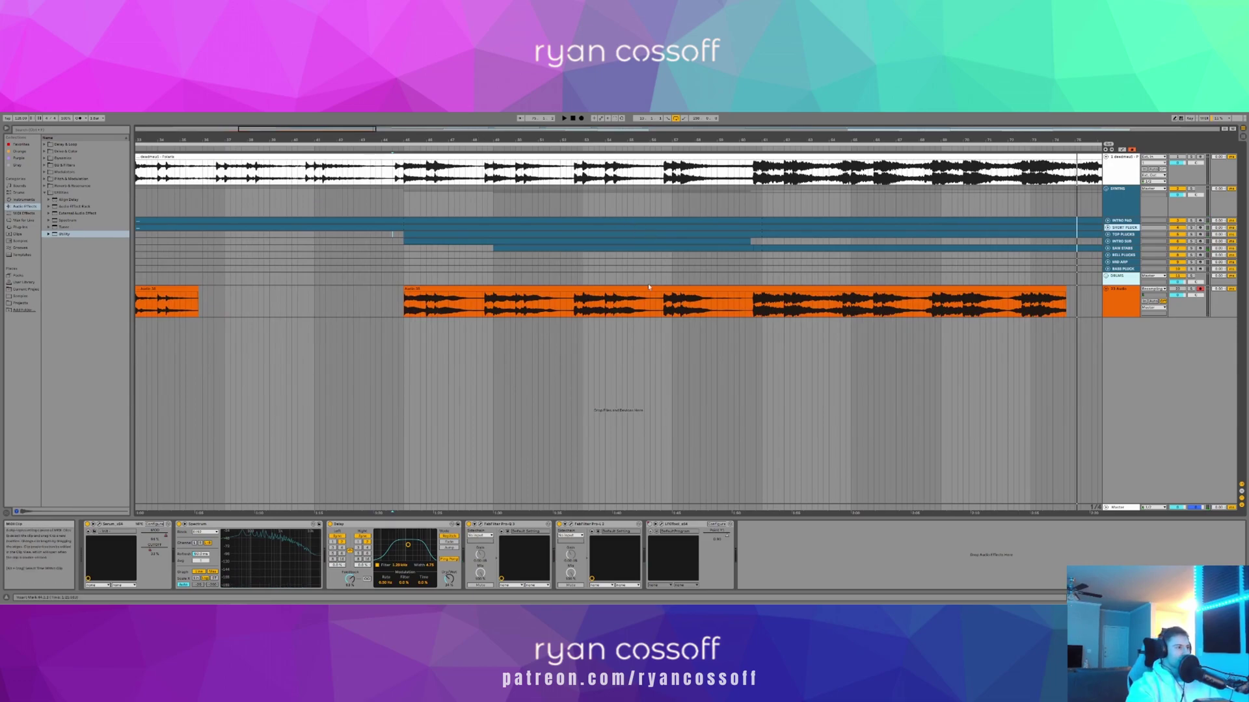
left_click(637, 308)
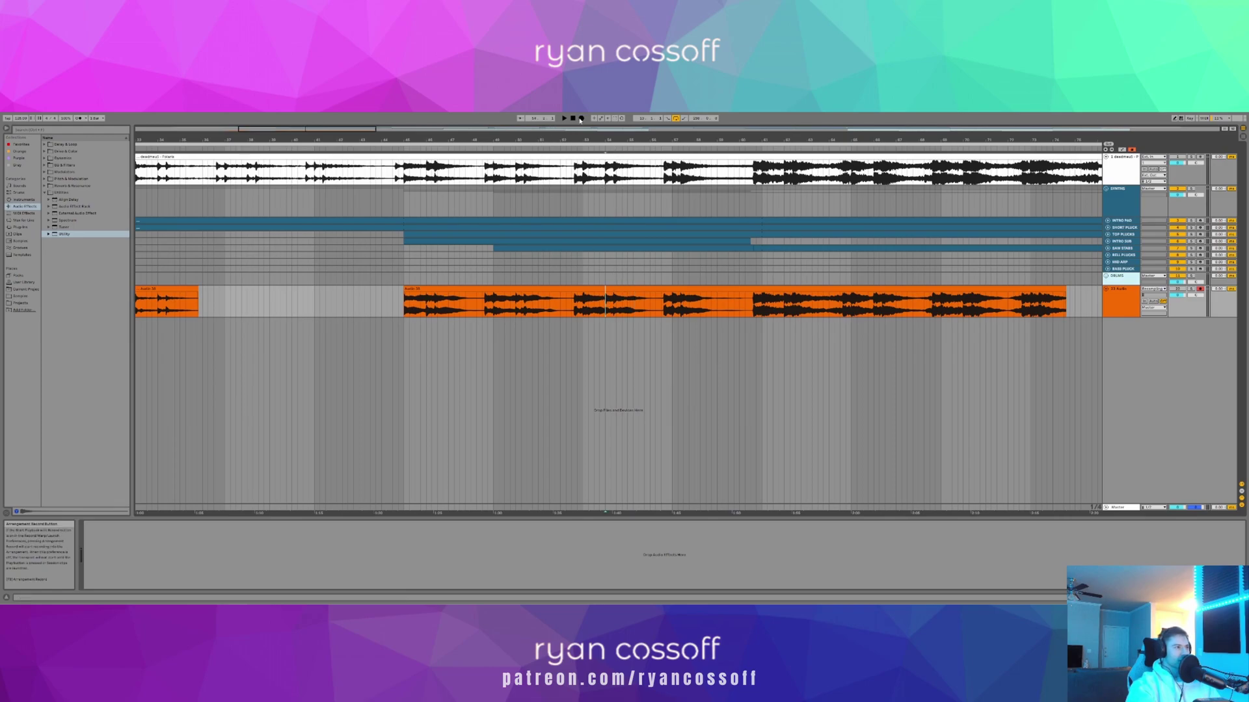
key("F9")
left_click_drag(629, 140, 628, 168)
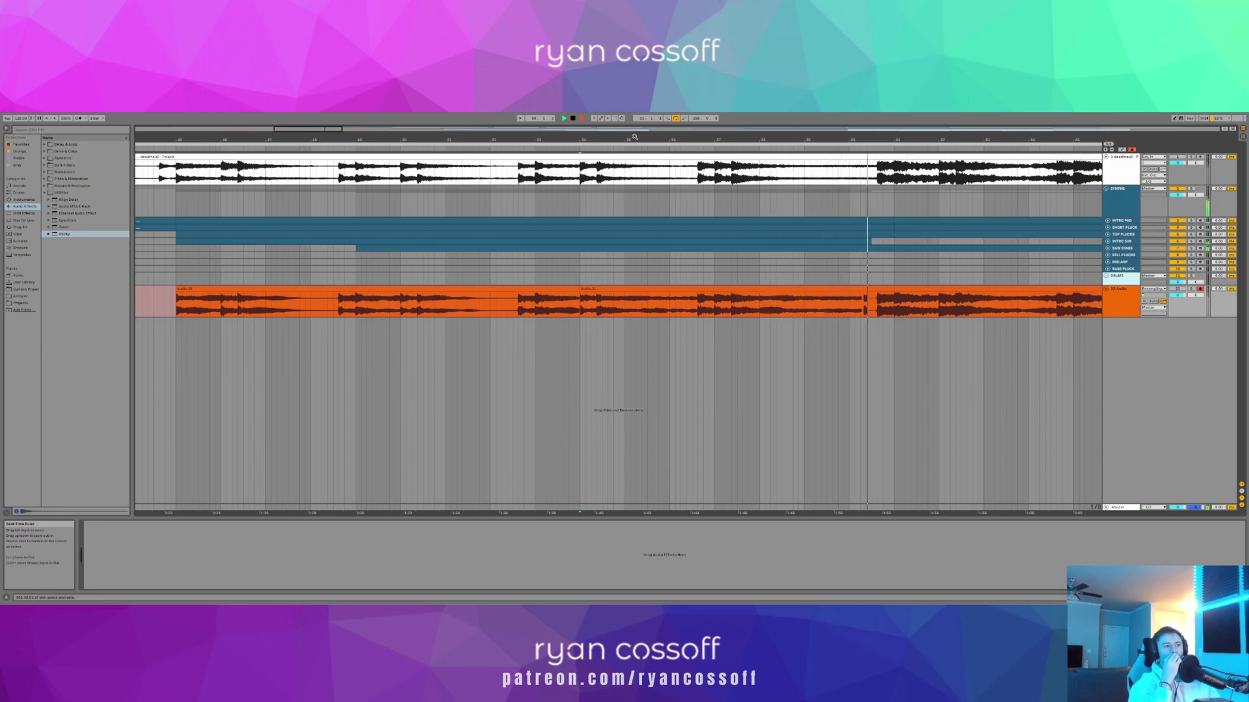
key("space")
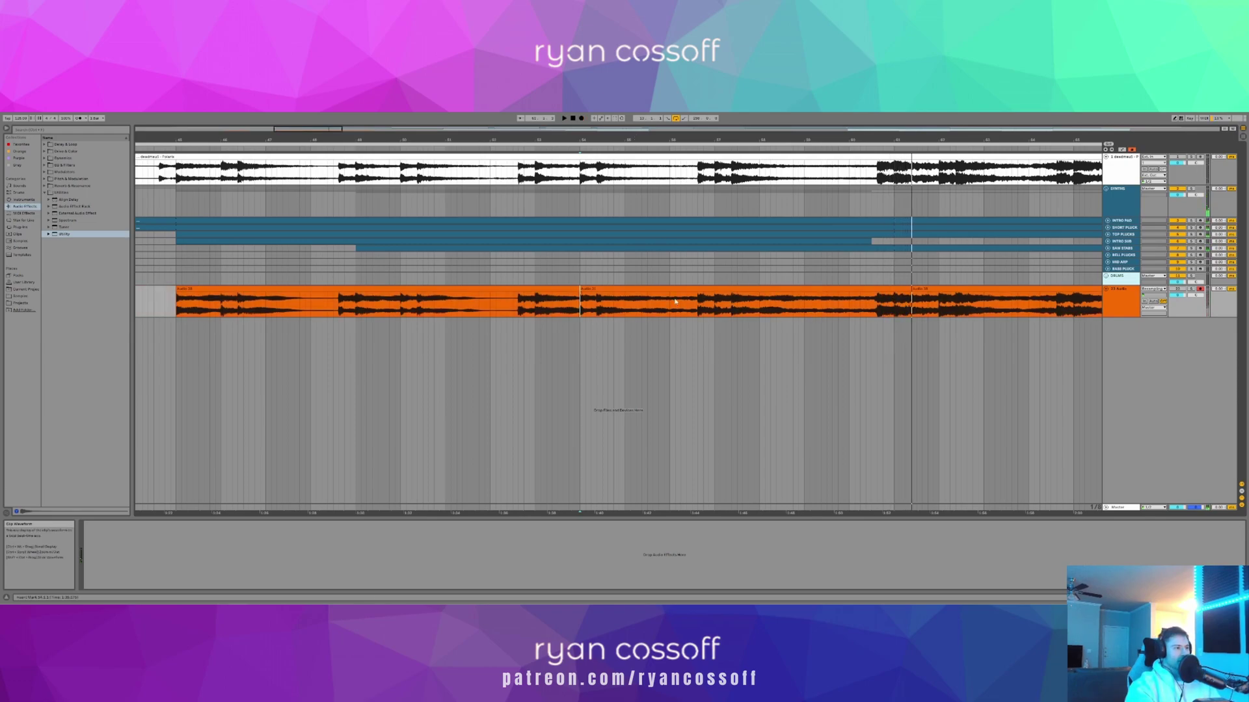
- Open SPAN on the master track, examine the mix's spectrum while playing around the last chord, and close it
left_click(575, 506)
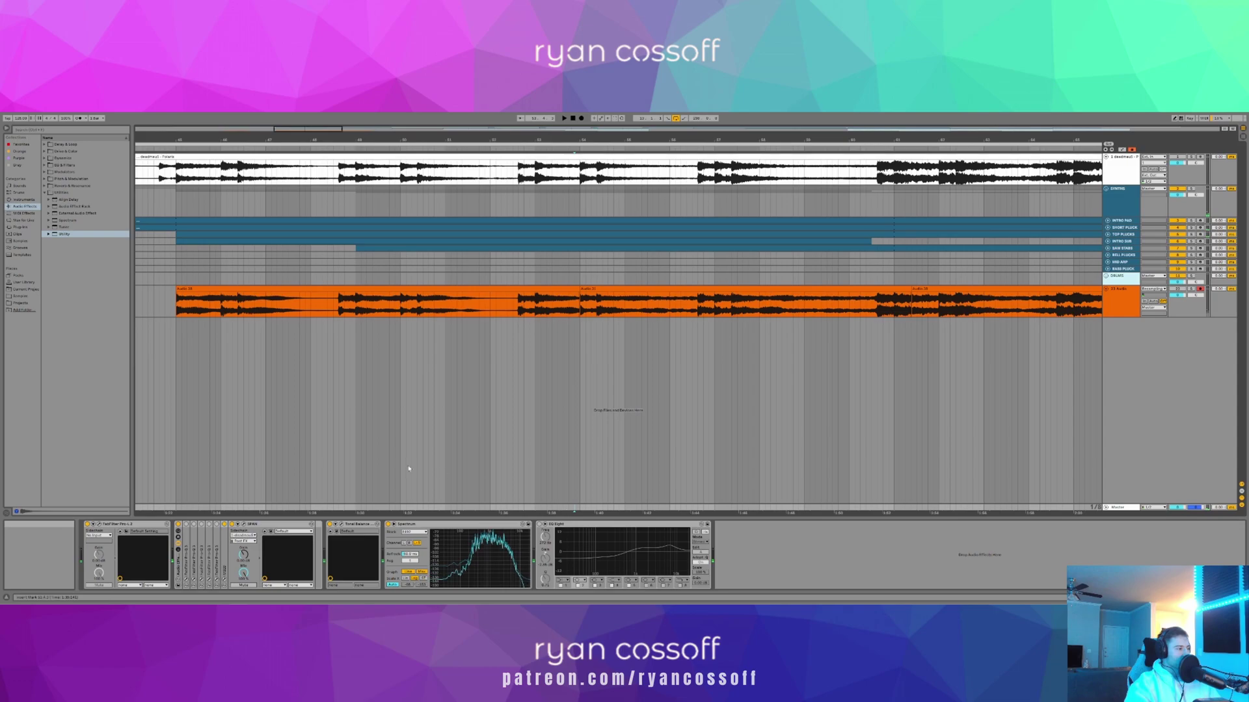
left_click(244, 525)
left_click_drag(654, 223, 307, 205)
left_click_drag(456, 208, 318, 216)
left_click(603, 333)
key("space")
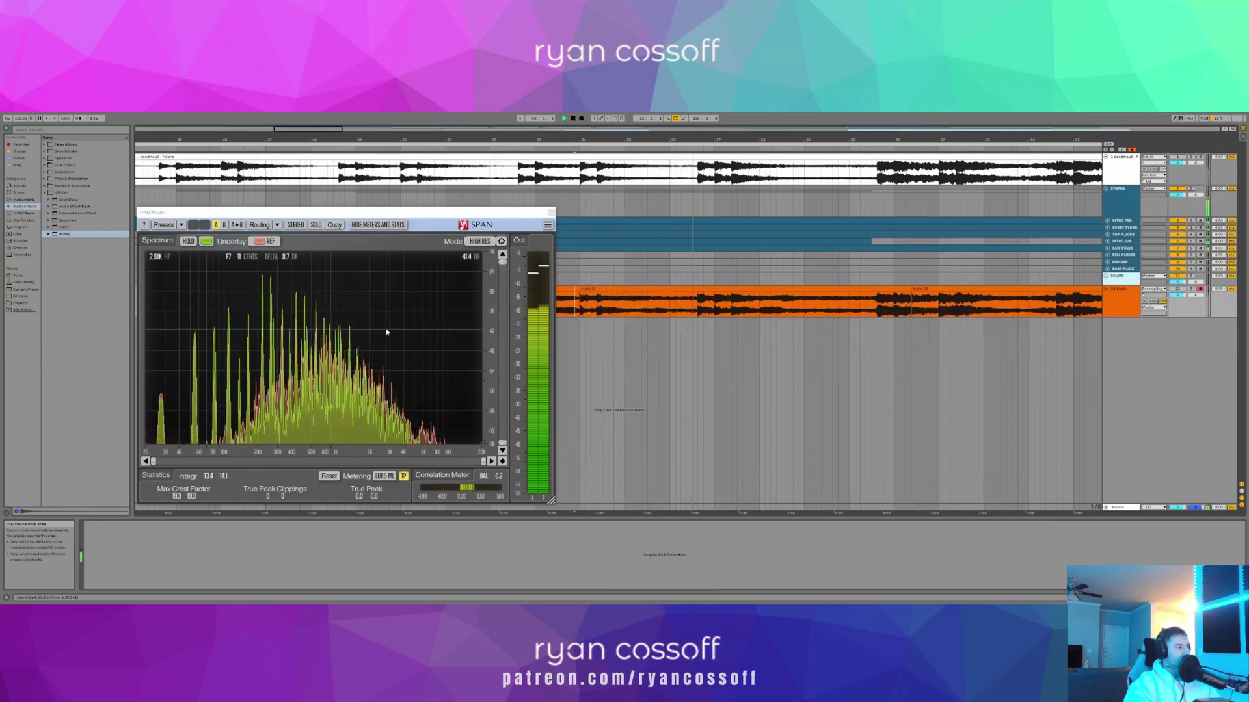
key("space")
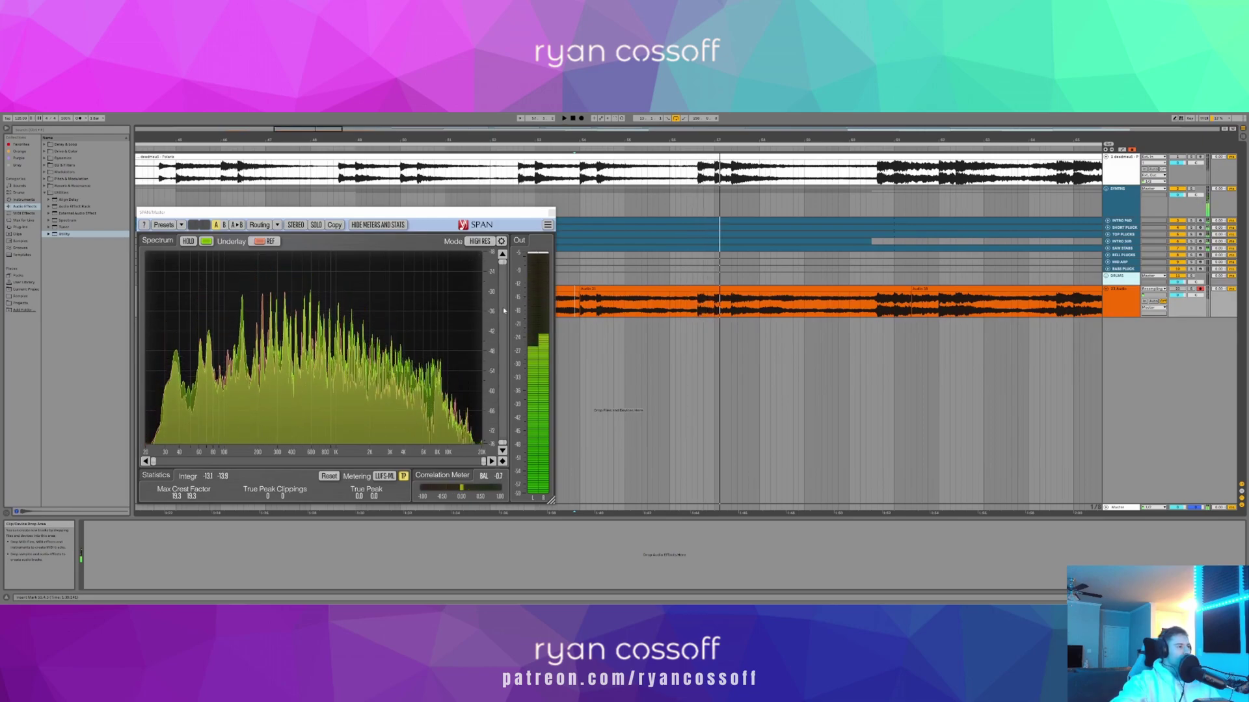
left_click(549, 212)
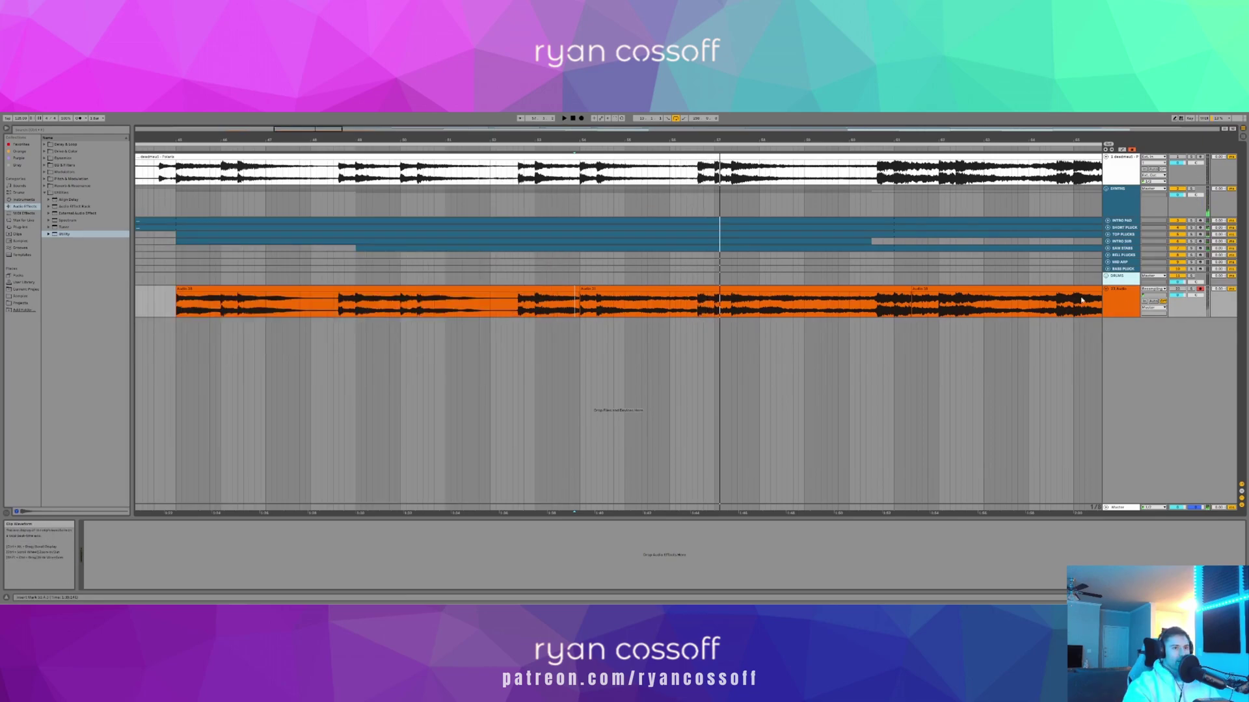
- Unfold the saw track and bring up the automation lane for its first Pro-Q 3's low-cut frequency
left_click(1108, 248)
left_click(691, 263)
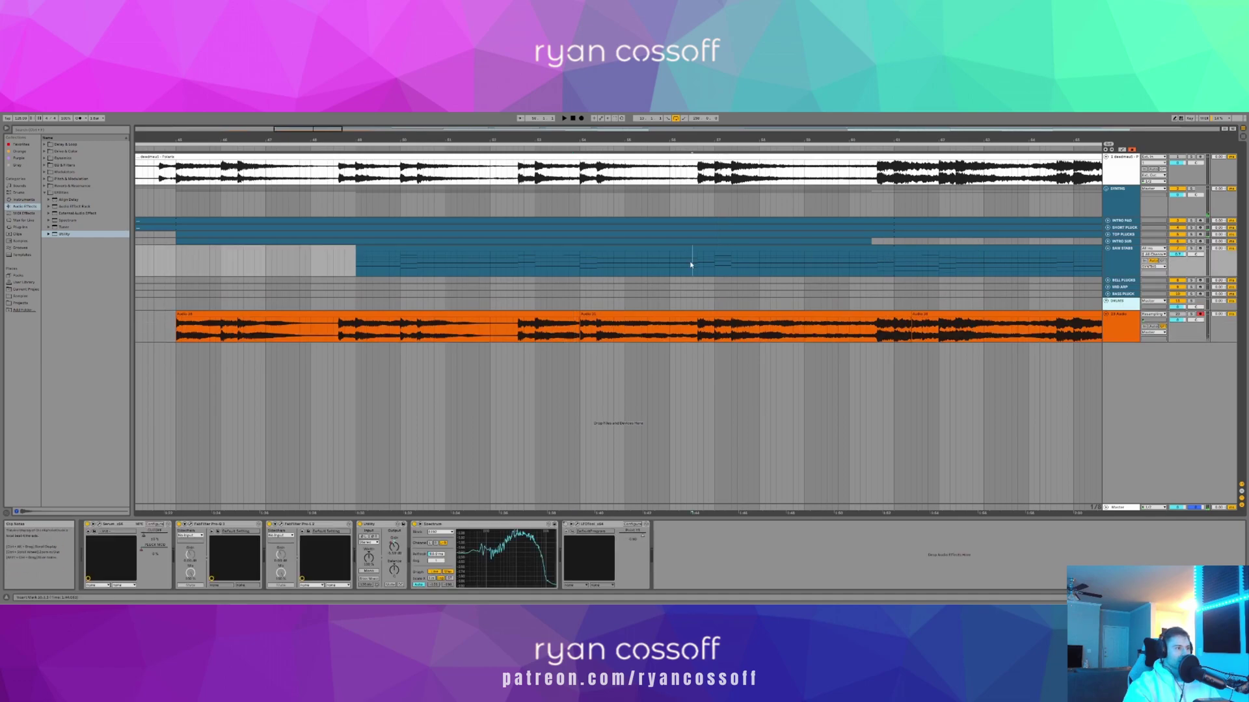
left_click(186, 524)
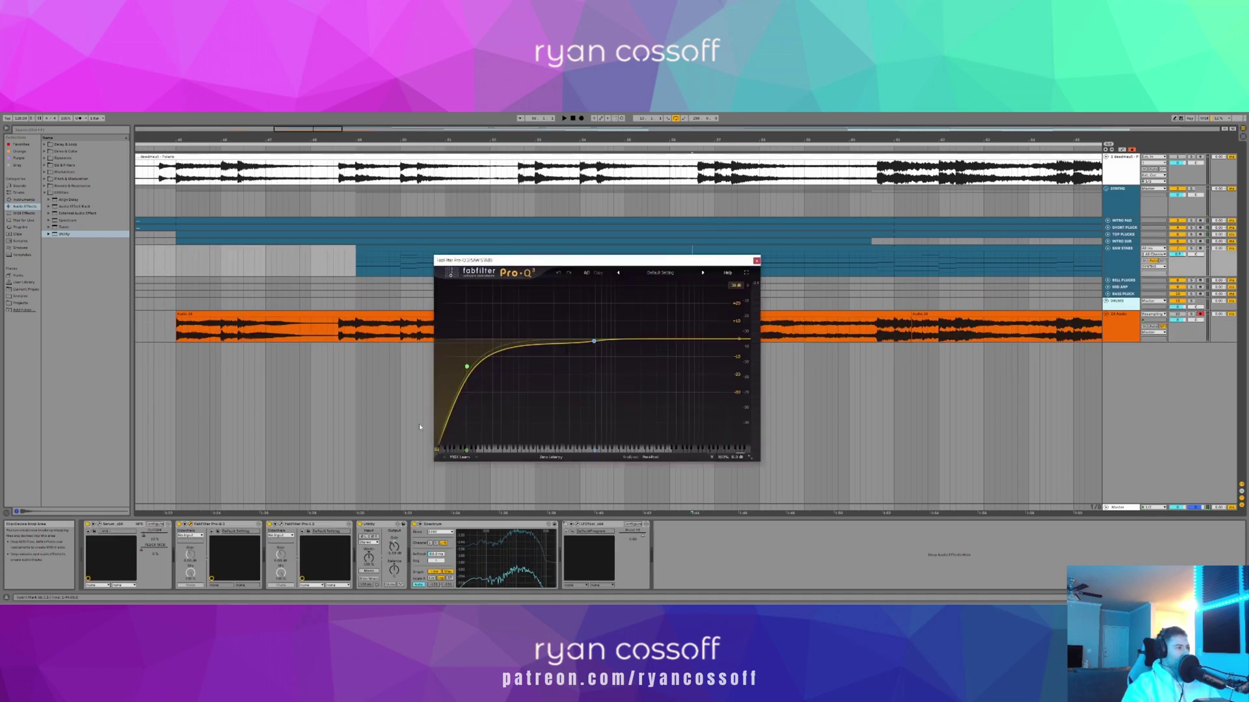
left_click(468, 368)
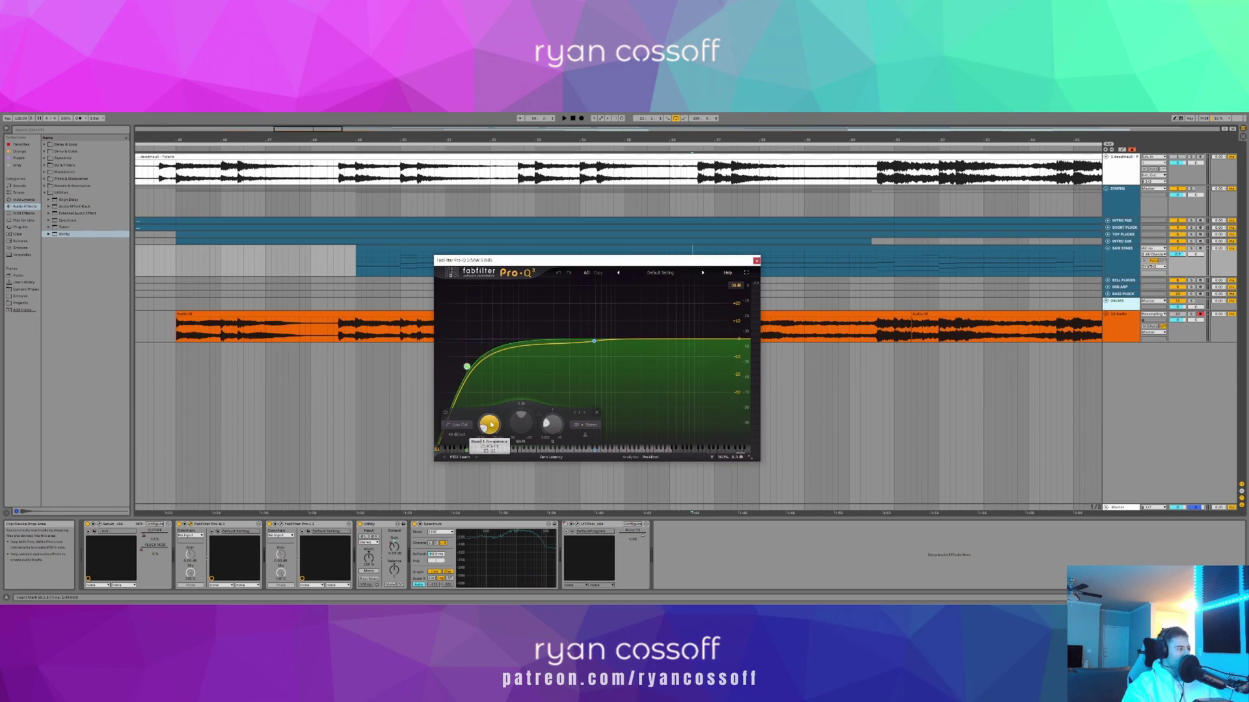
left_click(757, 261)
key("a")
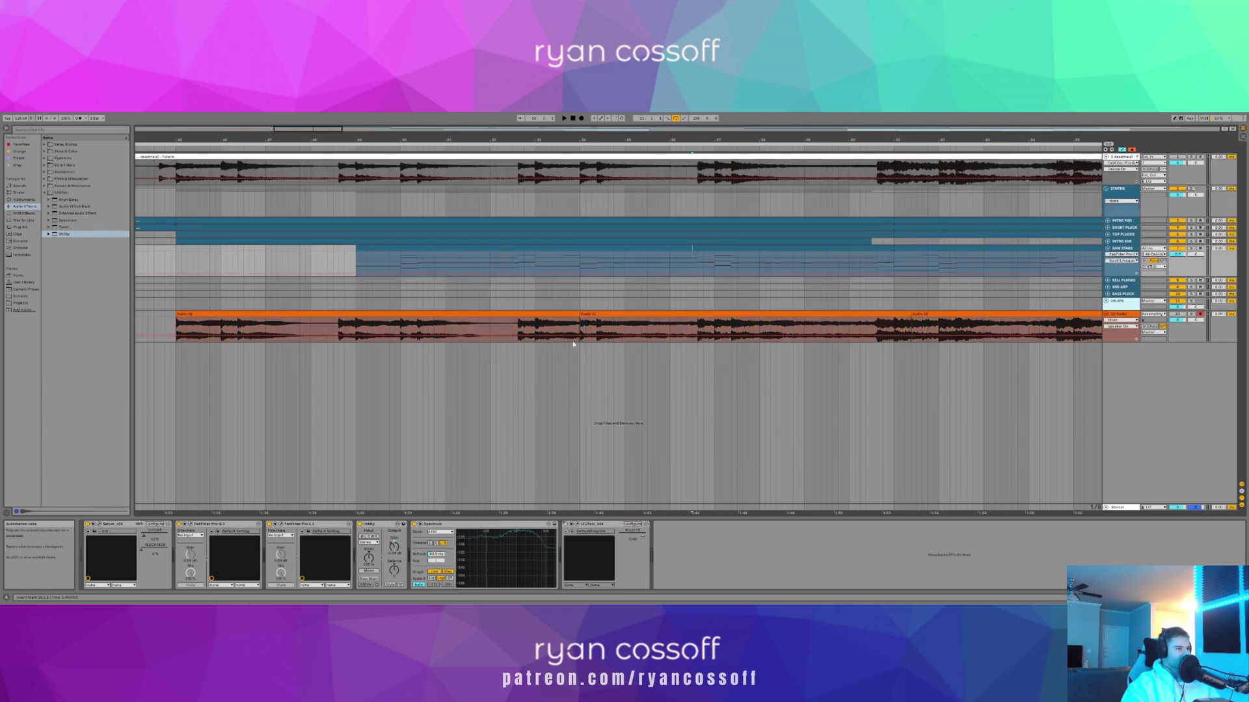
- Add a step in the saw track's low-cut frequency automation at the start of the main section and check the mix's spectrum in SPAN
left_click(877, 274)
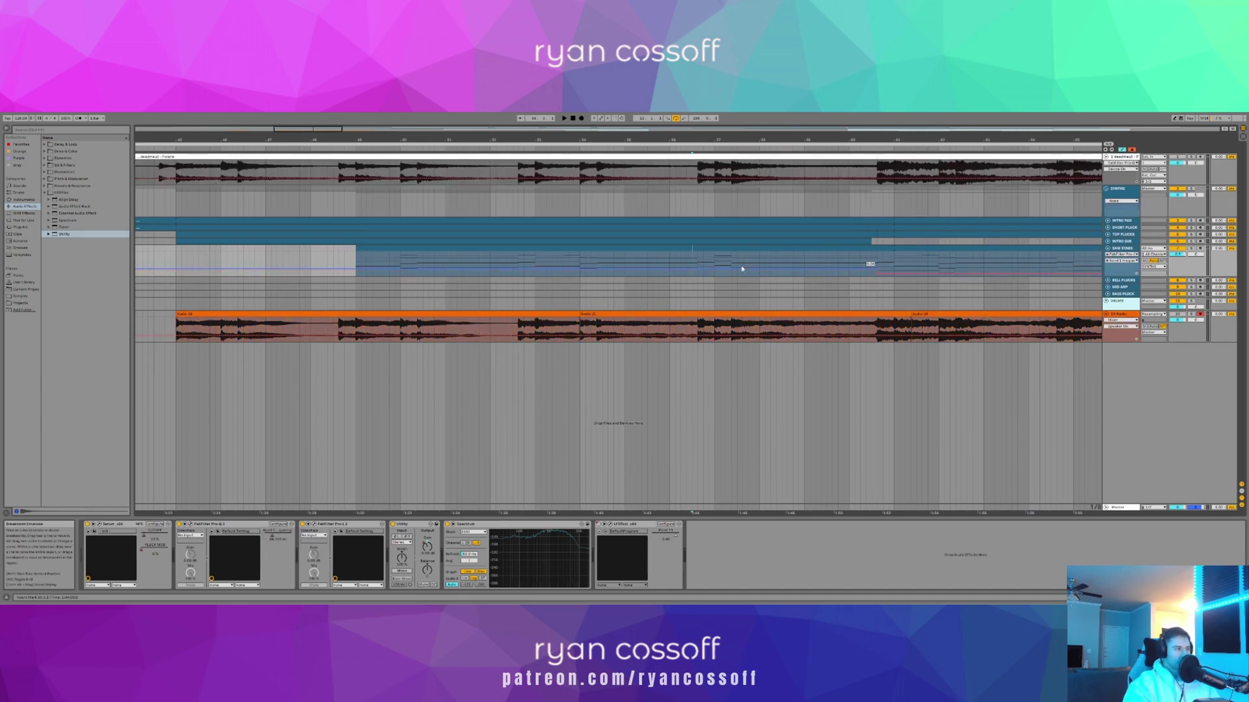
left_click(537, 511)
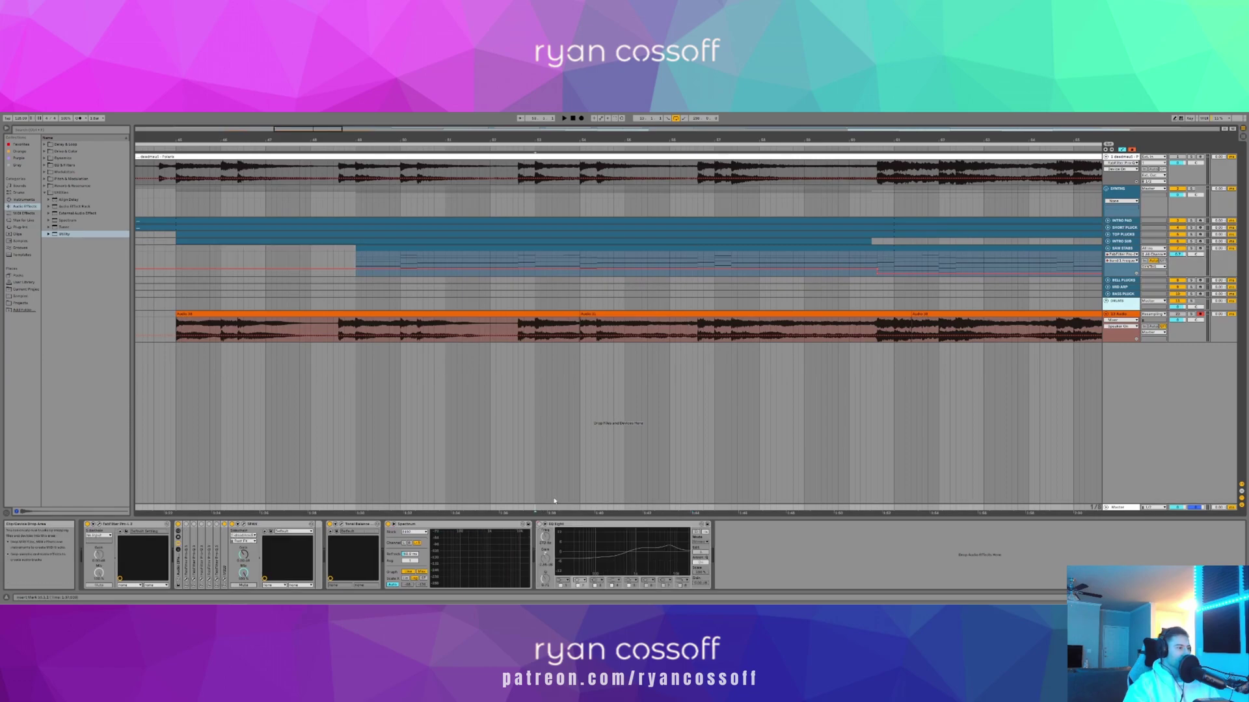
left_click(244, 526)
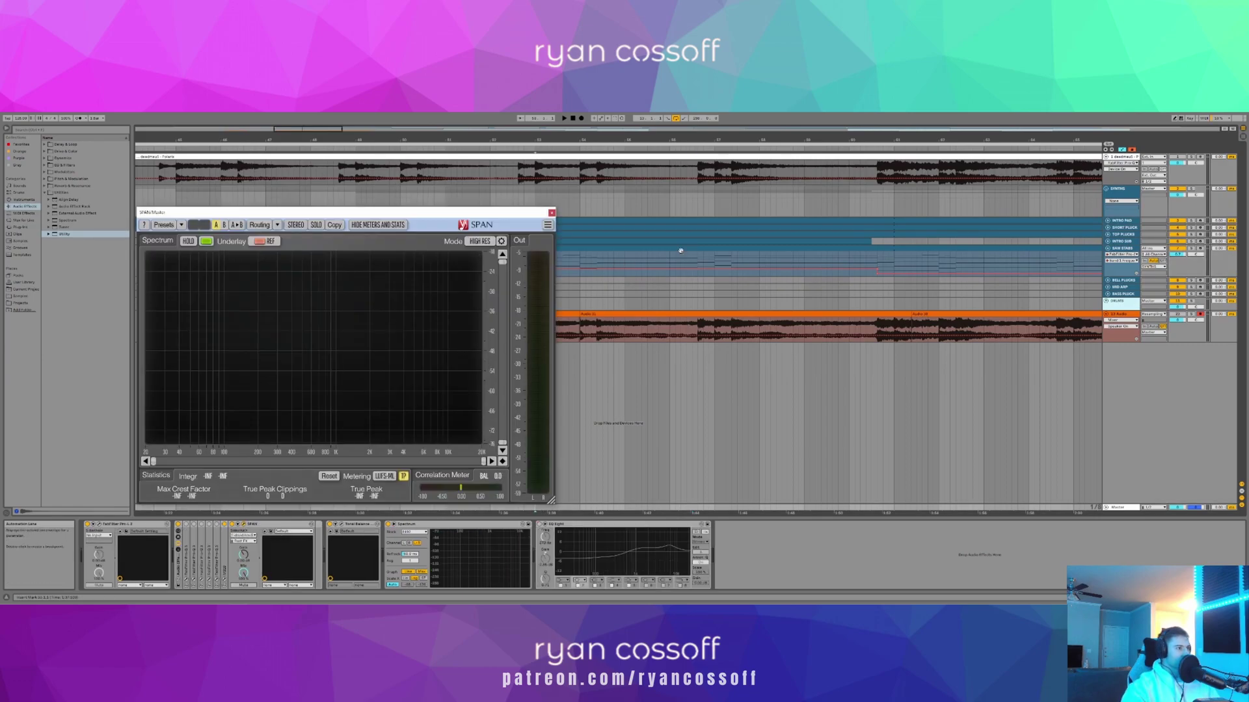
left_click(580, 262)
key("space")
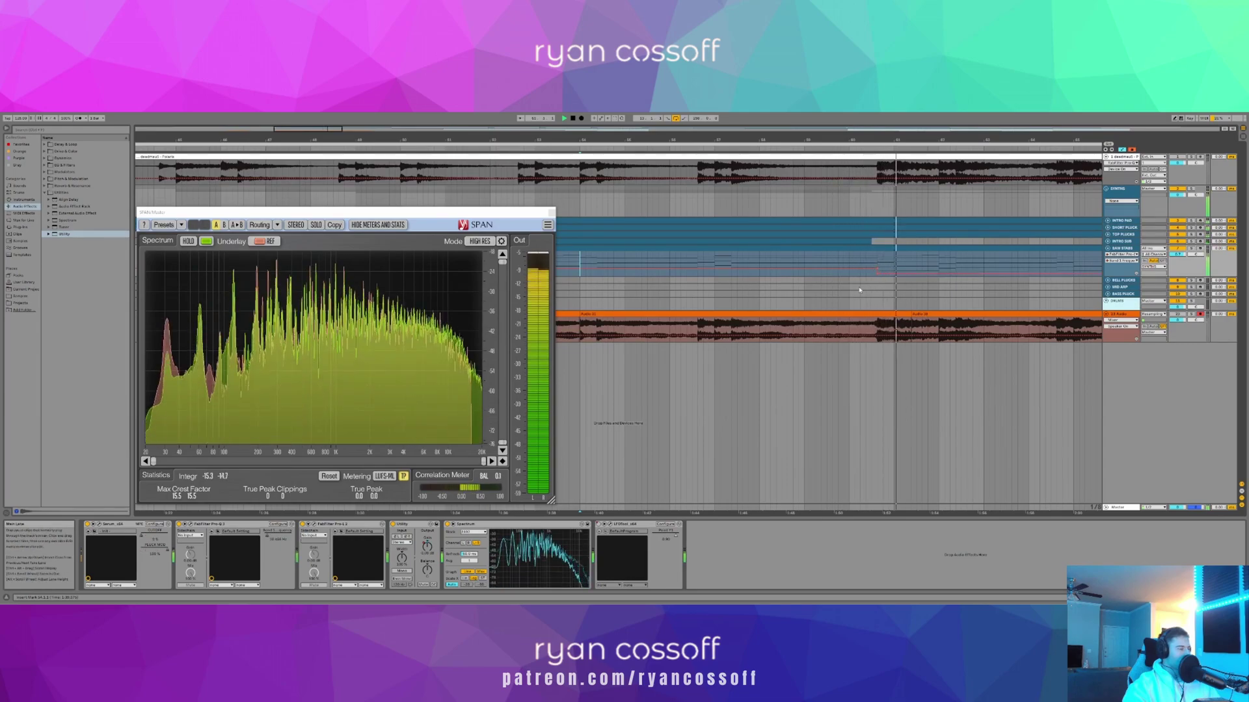
left_click(552, 213)
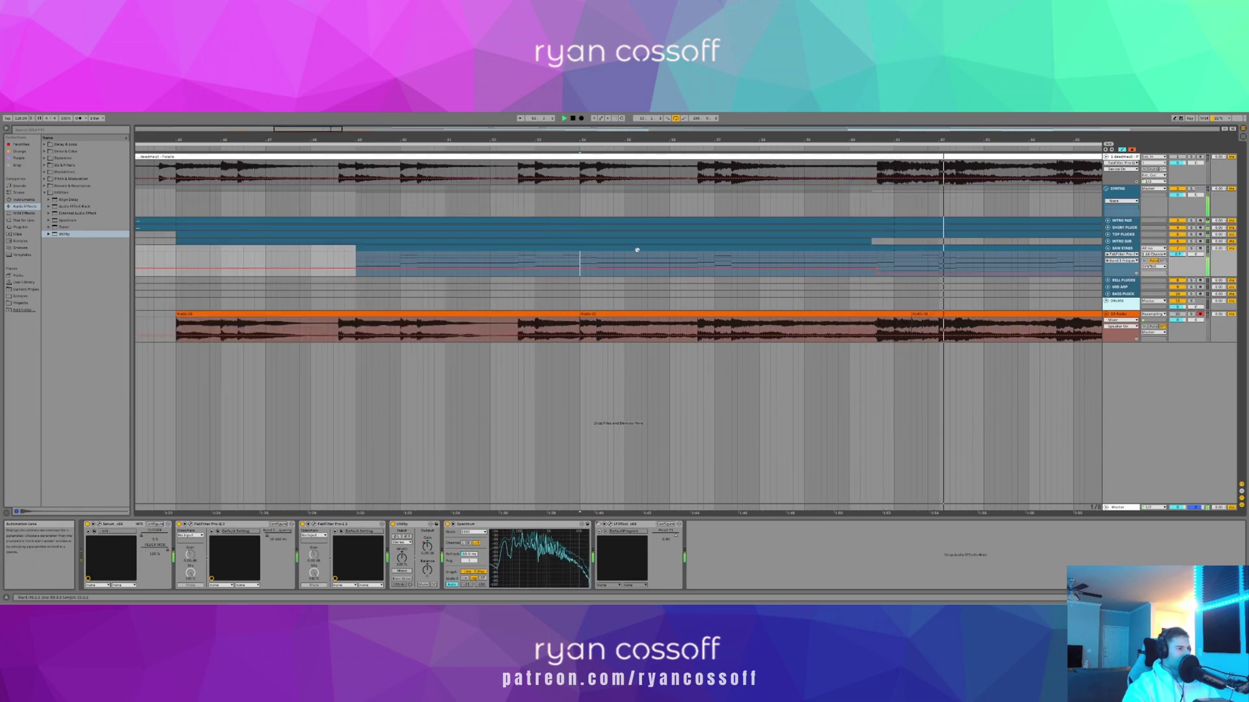
key("space")
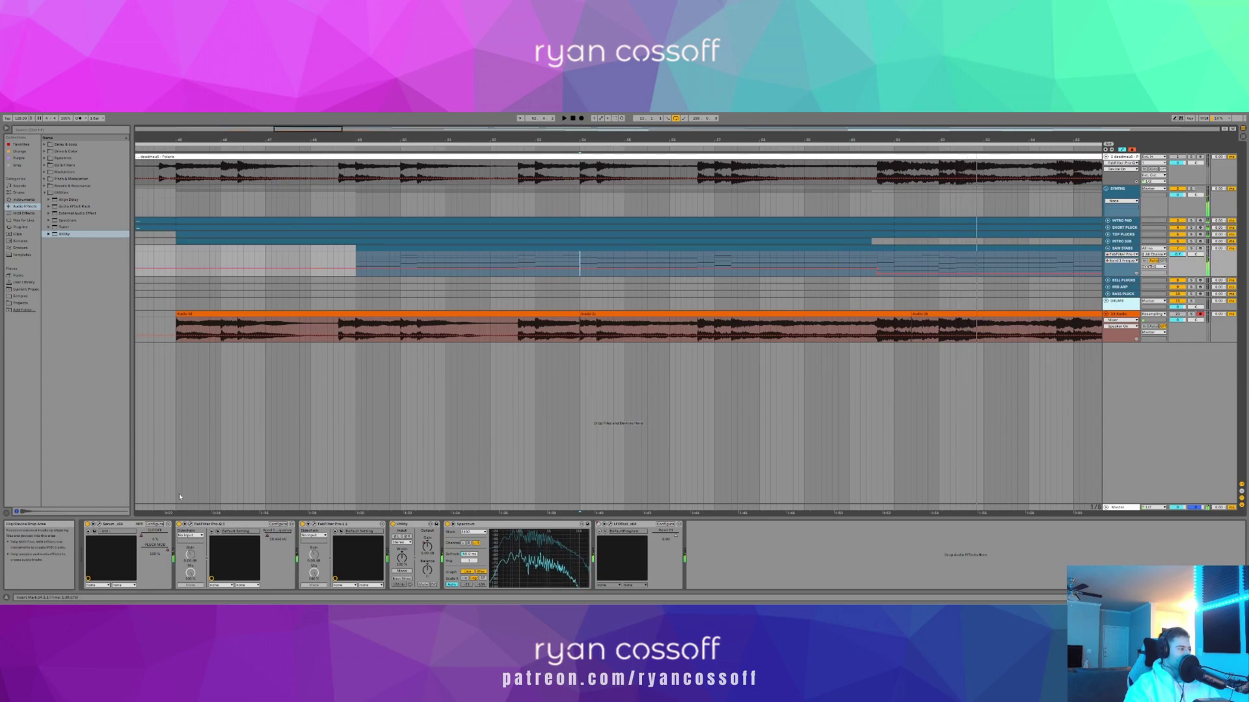
- Steepen the low cut in the saw track's first Pro-Q 3
left_click(189, 524)
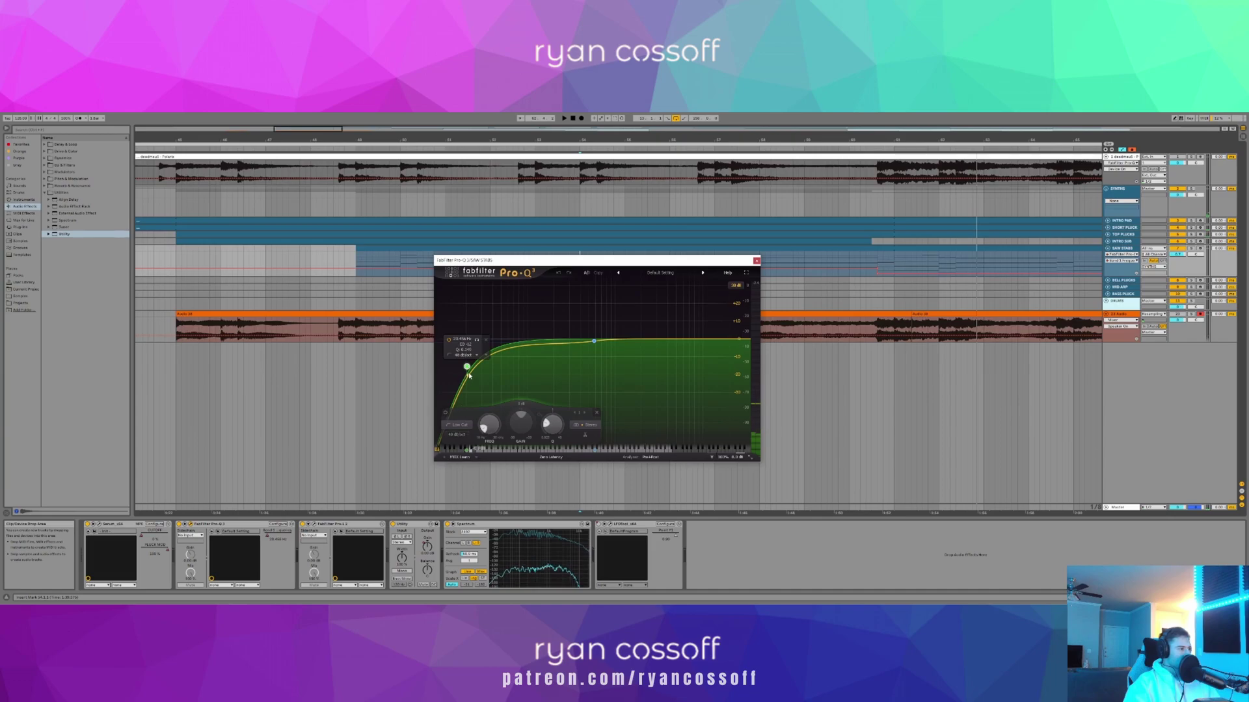
scroll(468, 369, "up", 1)
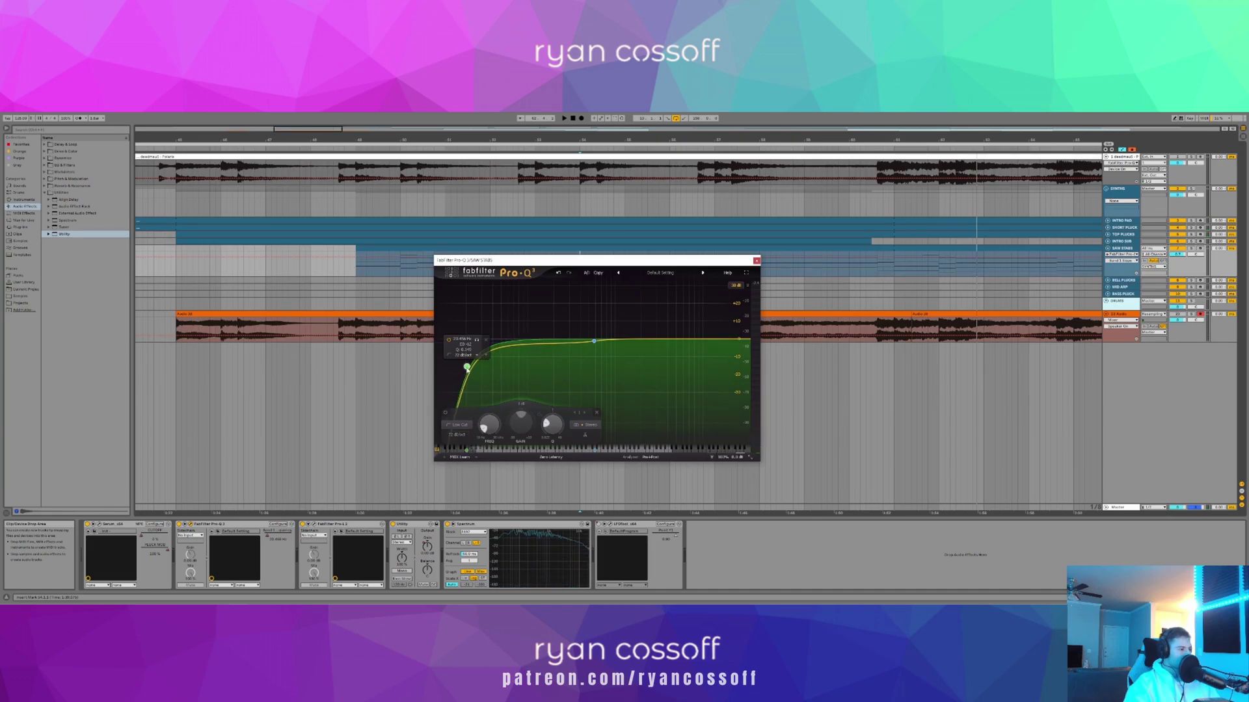
left_click(757, 261)
- Hide the automation lanes and record the mix onto the resampling audio track through the start of the main section
left_click(491, 262)
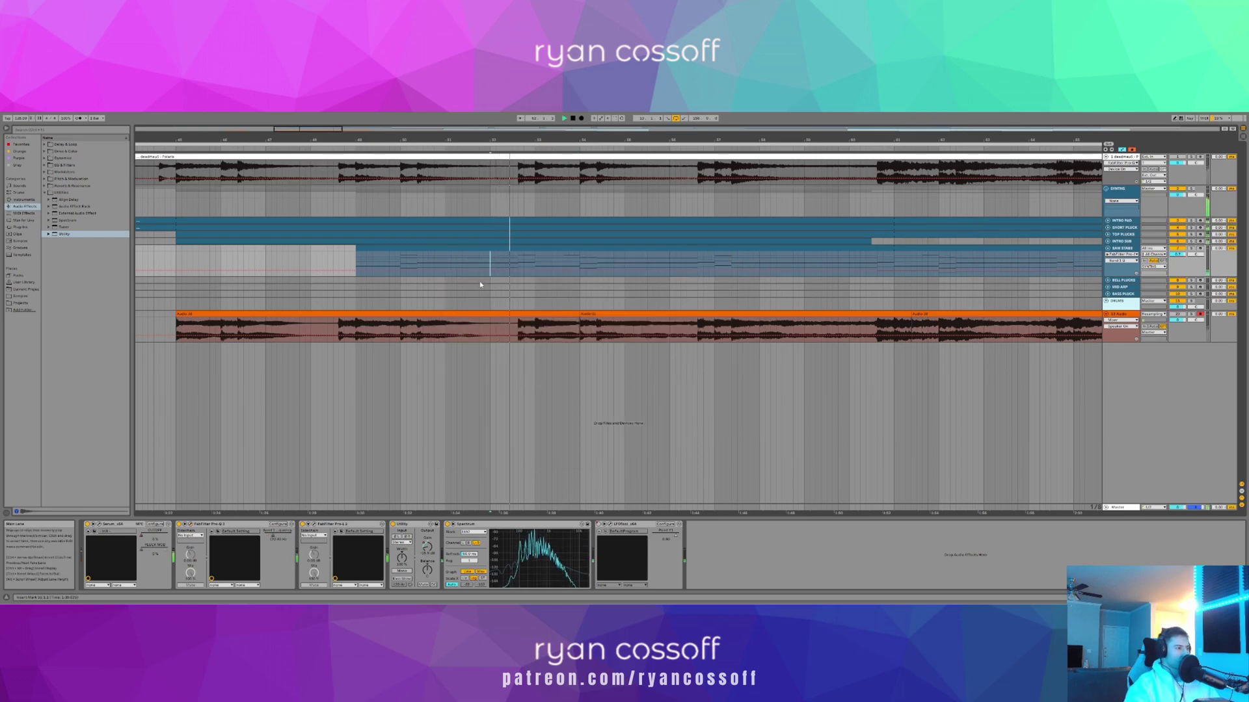
key("a")
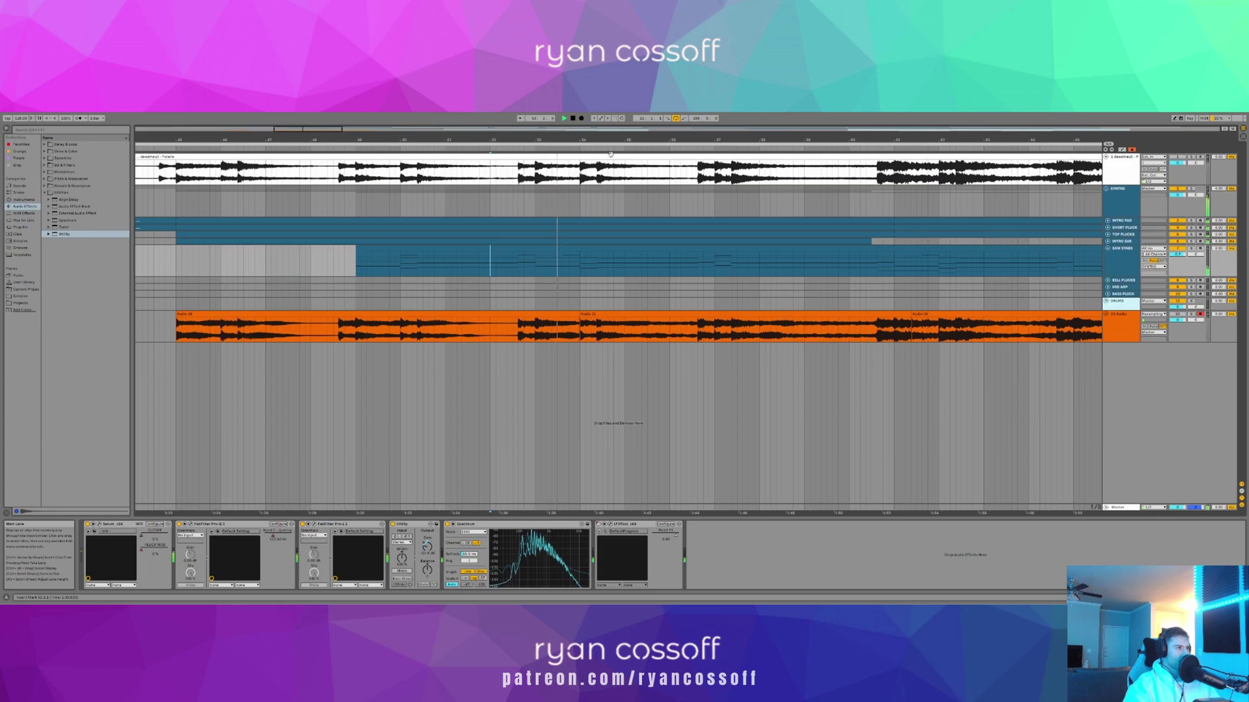
left_click(582, 118)
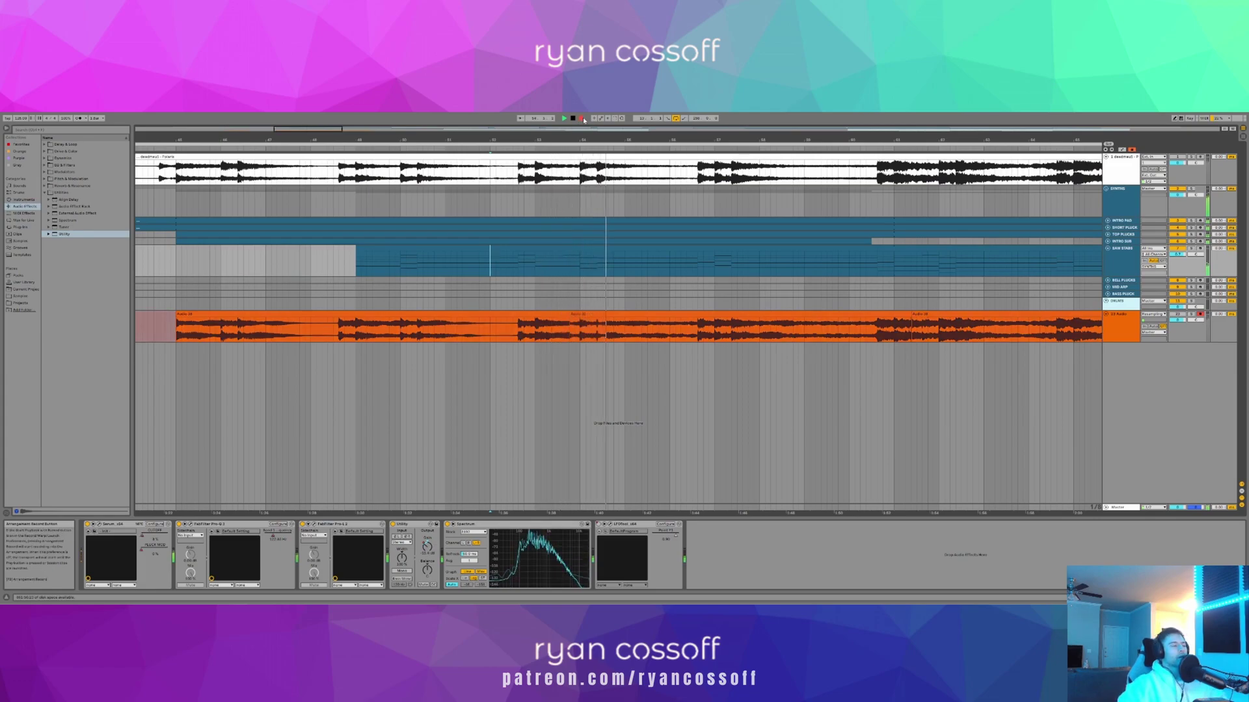
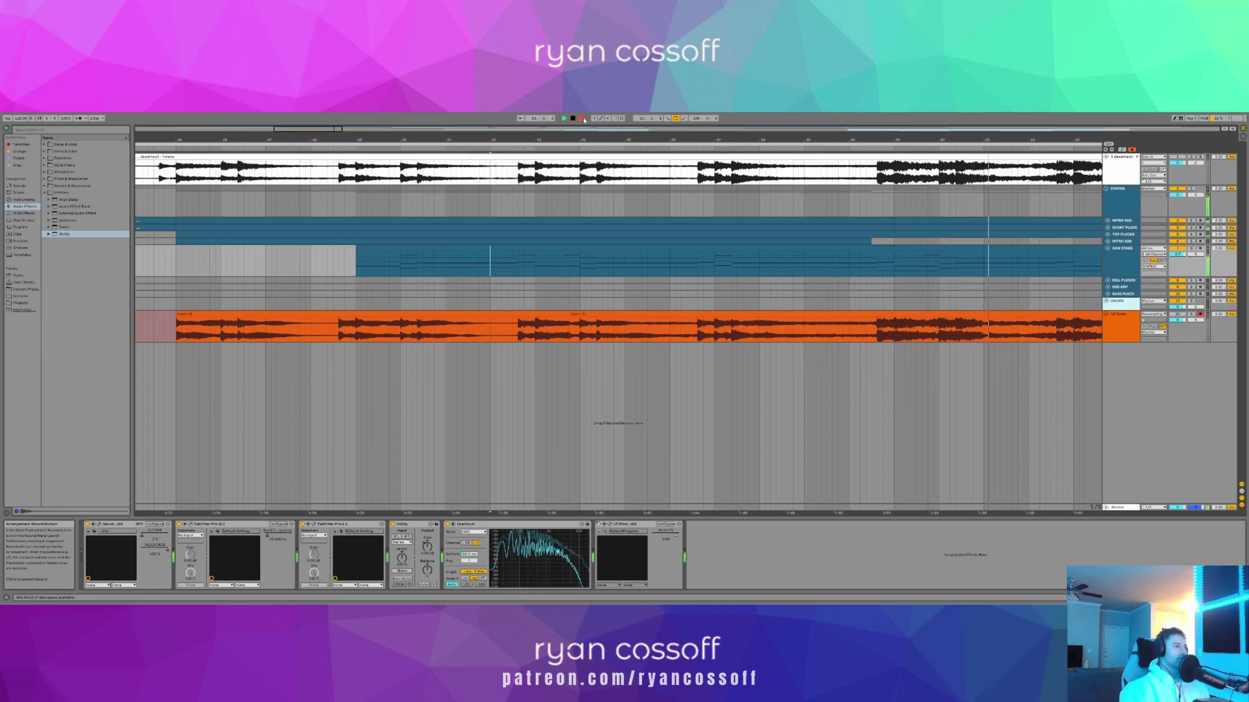
left_click(582, 119)
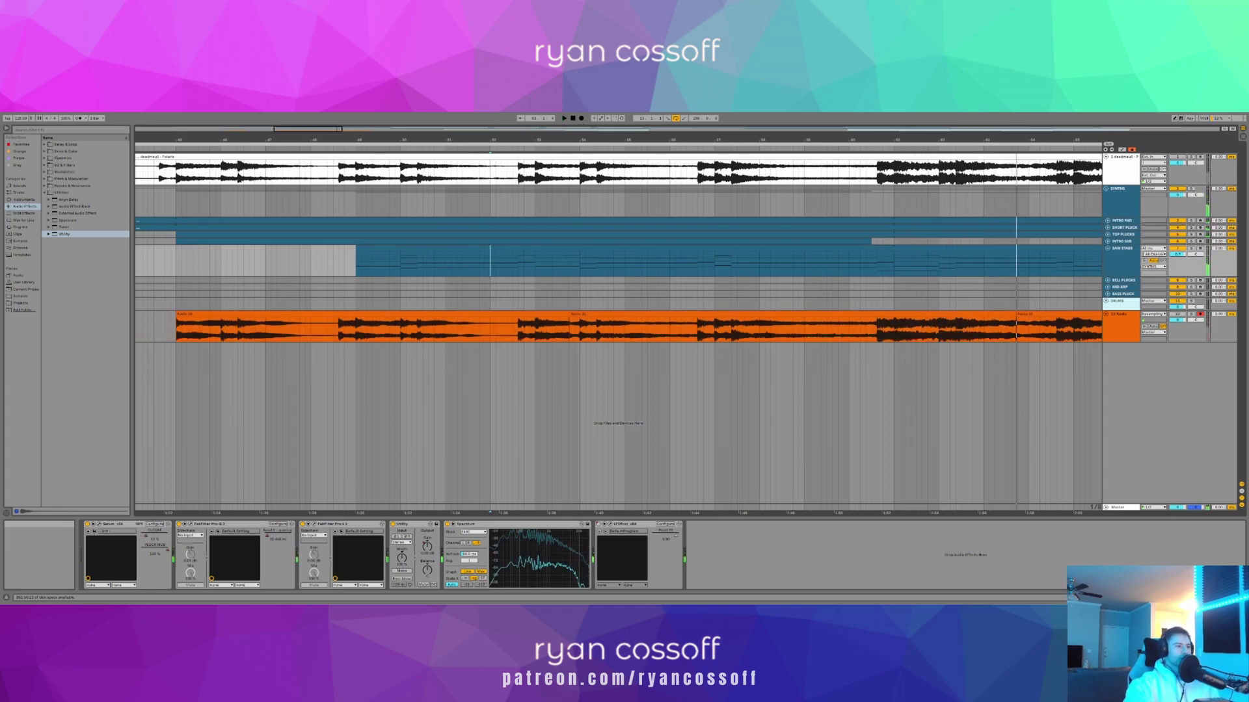
left_click(822, 333)
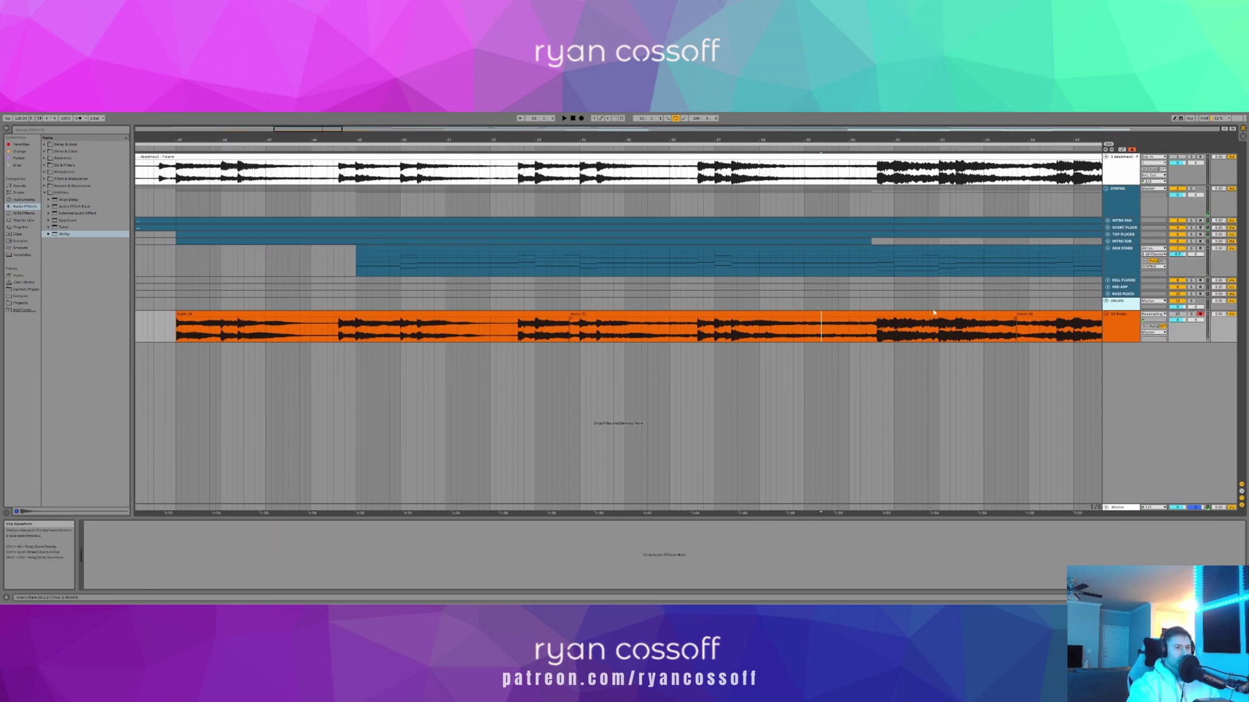
- Fold the saw track and unfold the intro sub track
left_click(1108, 250)
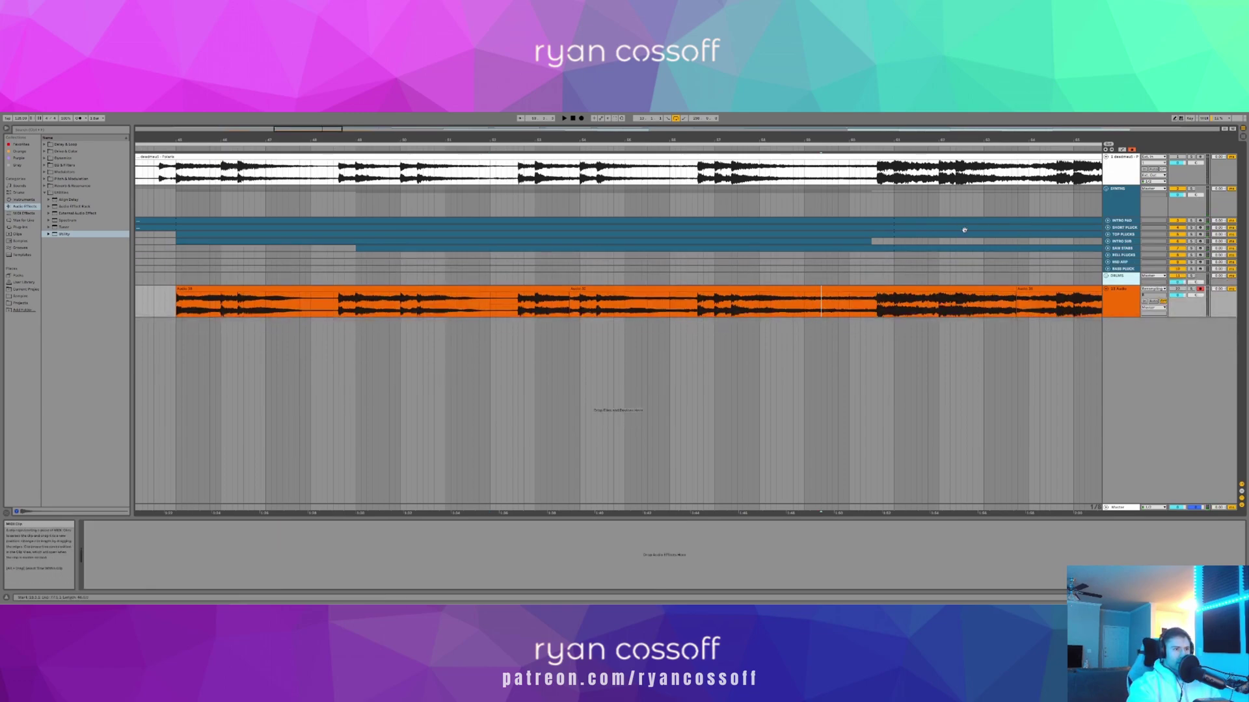
left_click(1108, 242)
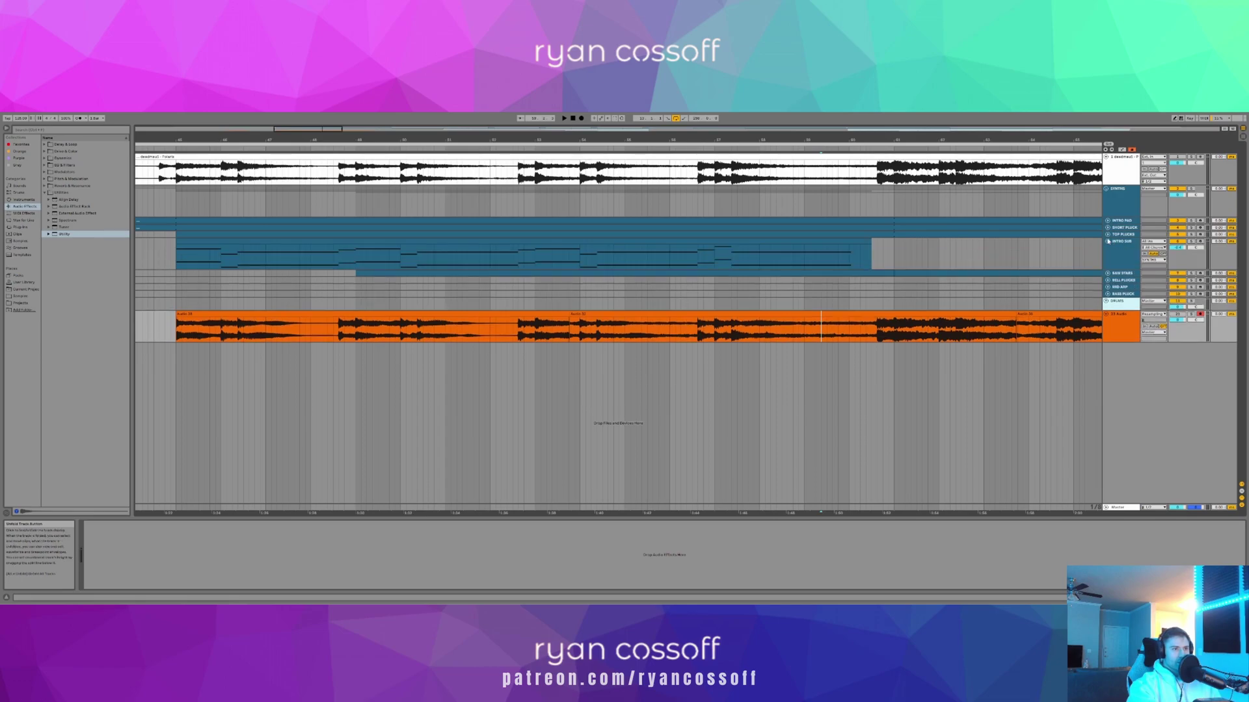
left_click_drag(860, 140, 780, 156)
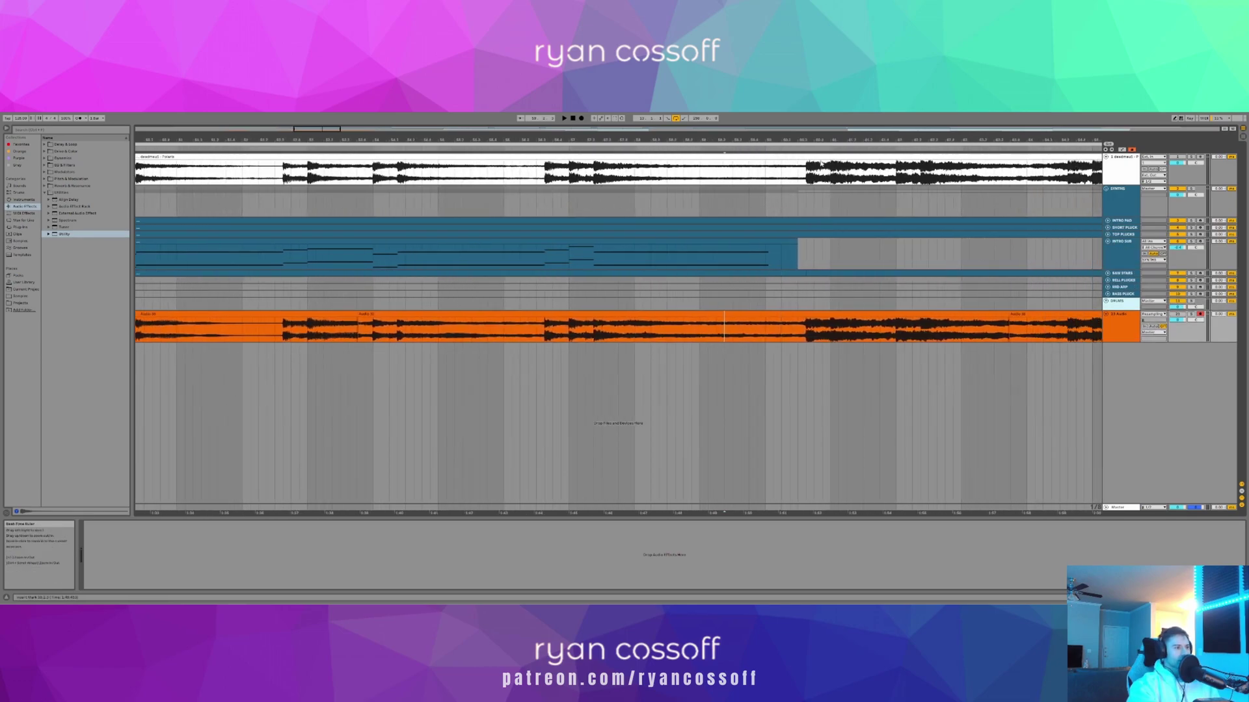
- Compare the soloed reference with the full mix during the last chord before the main section
left_click(651, 174)
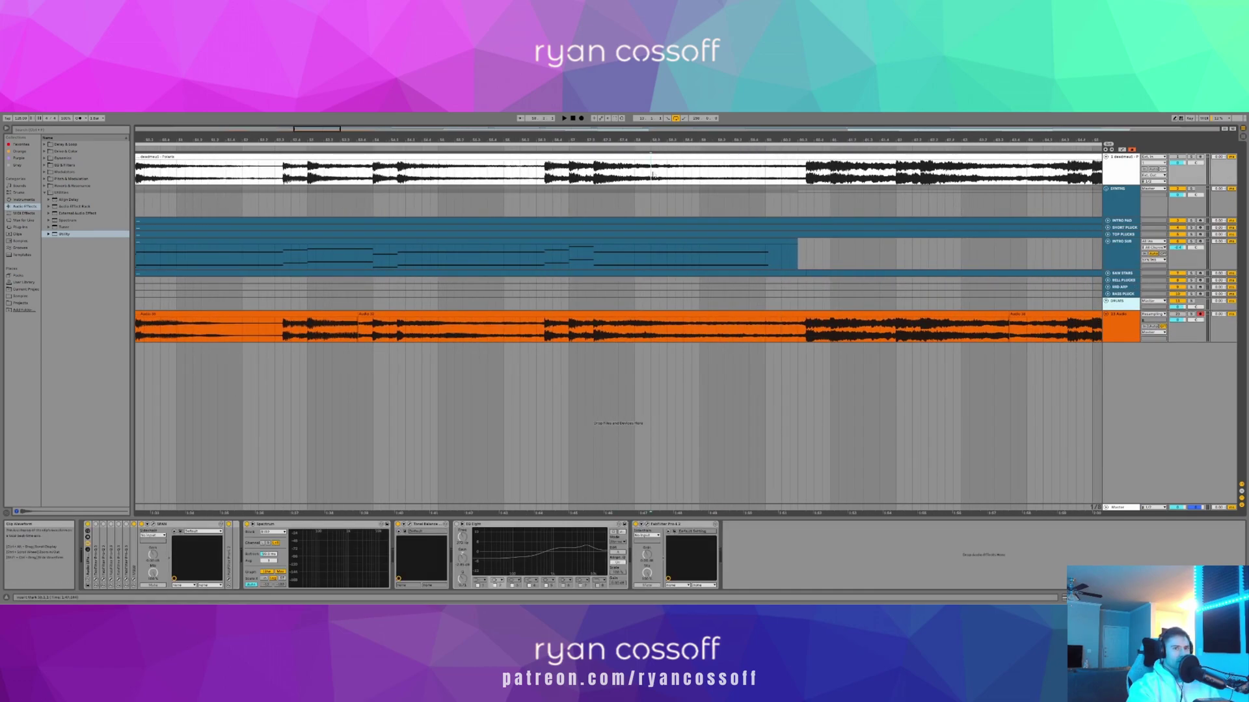
key("space")
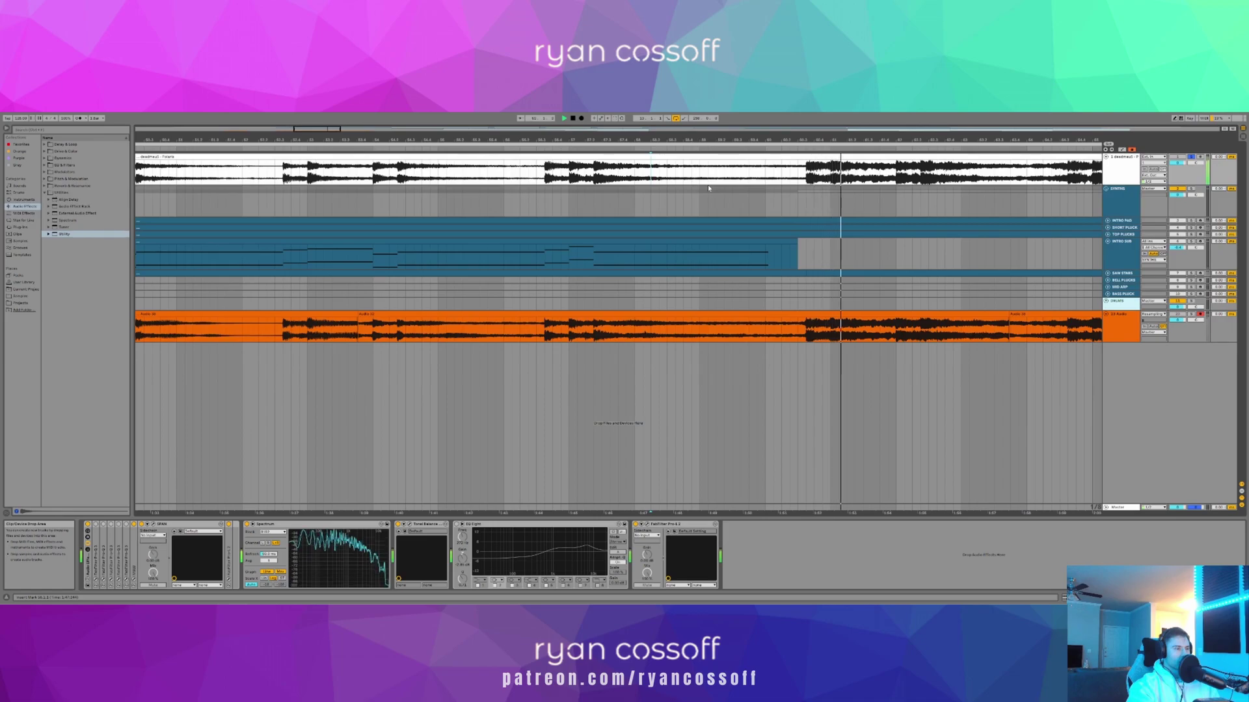
left_click(640, 172)
key("space")
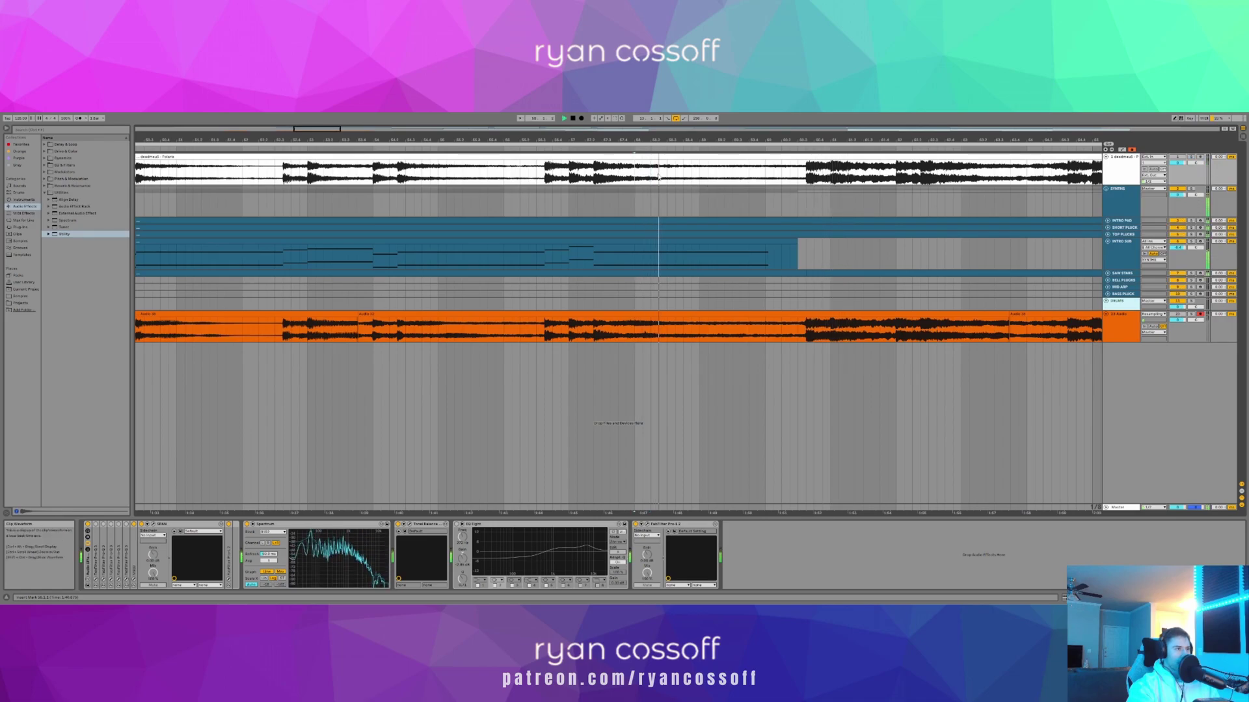
key("space")
key("space")
key("space")
- Listen to the soloed reference over an earlier chord and compare it with the intro sub's notes
left_click(406, 173)
key("space")
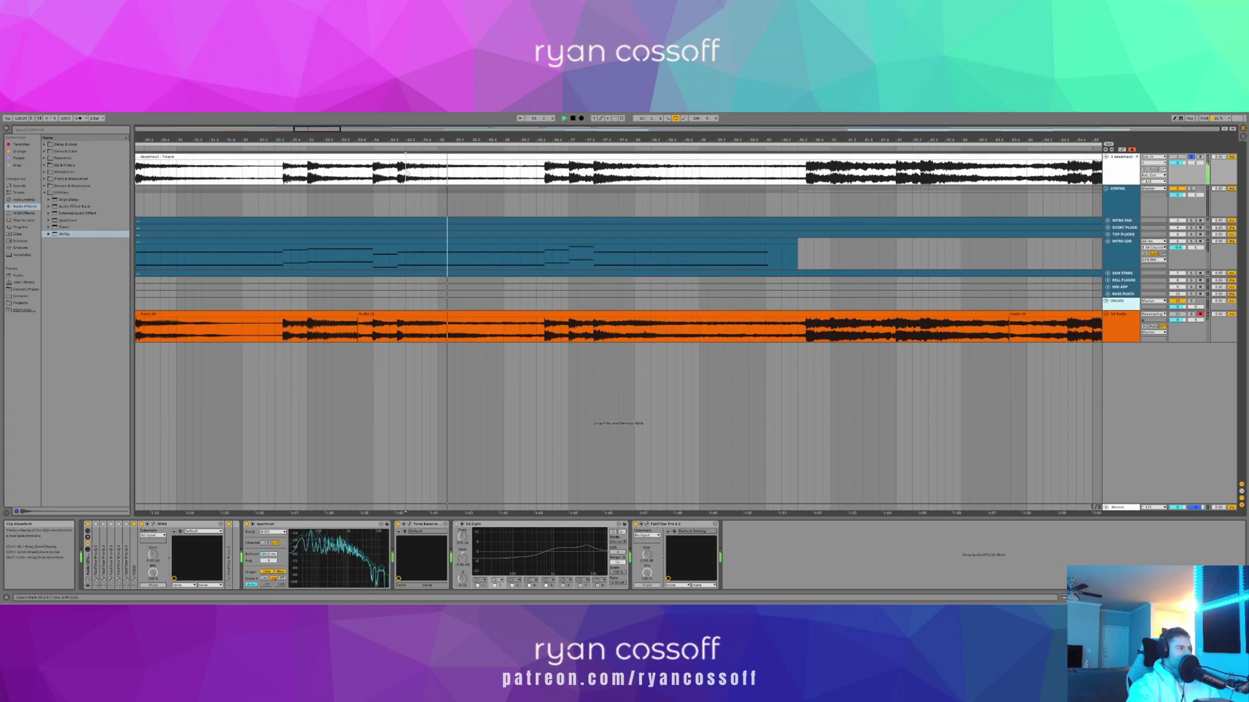
left_click(420, 253)
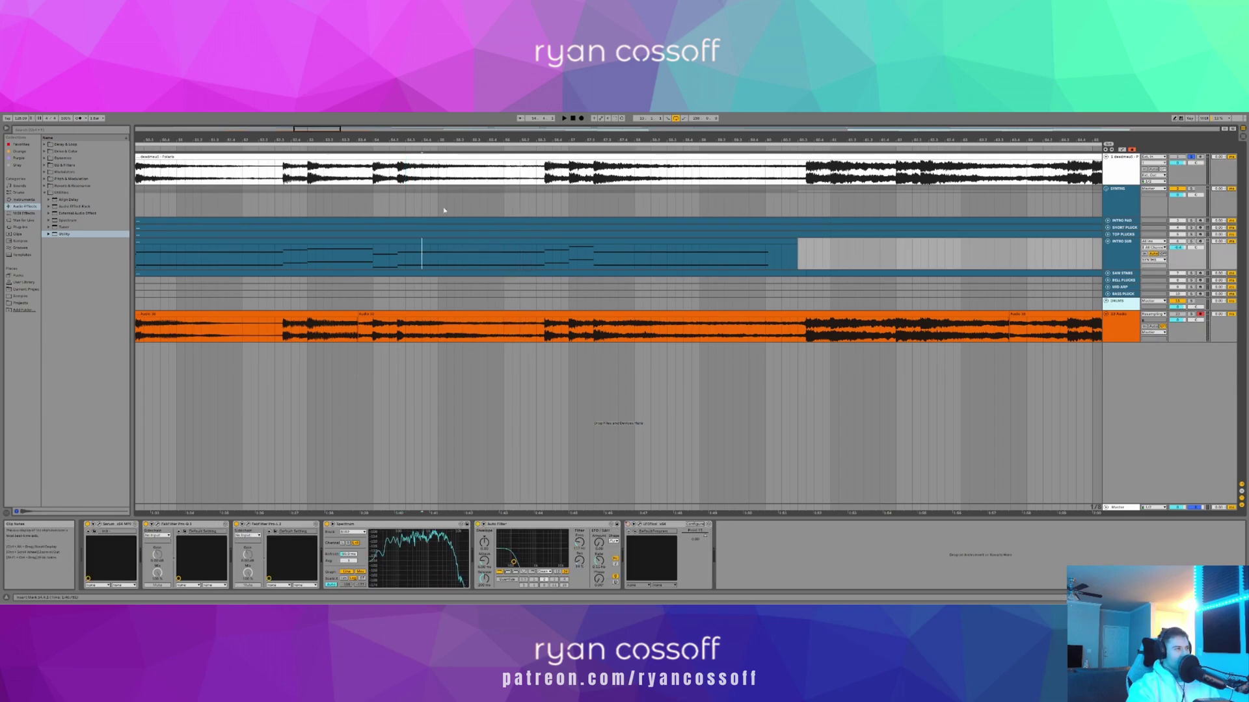
left_click(409, 175)
key("space")
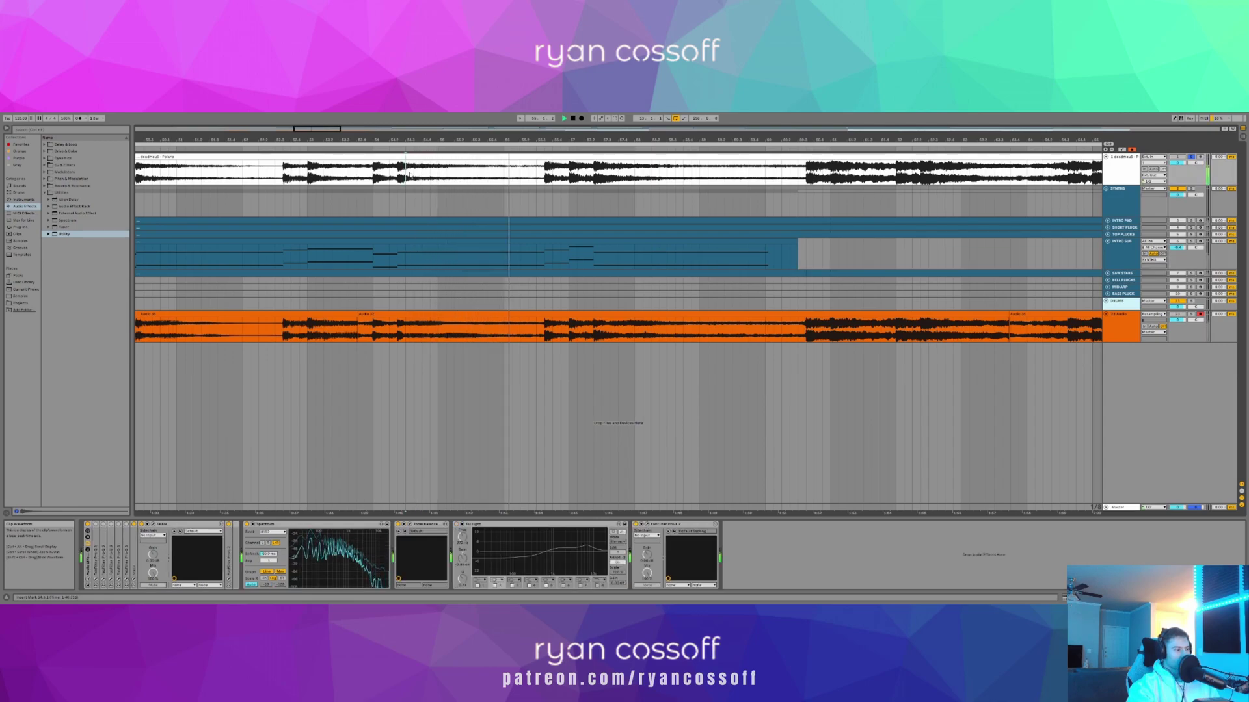
left_click(406, 255)
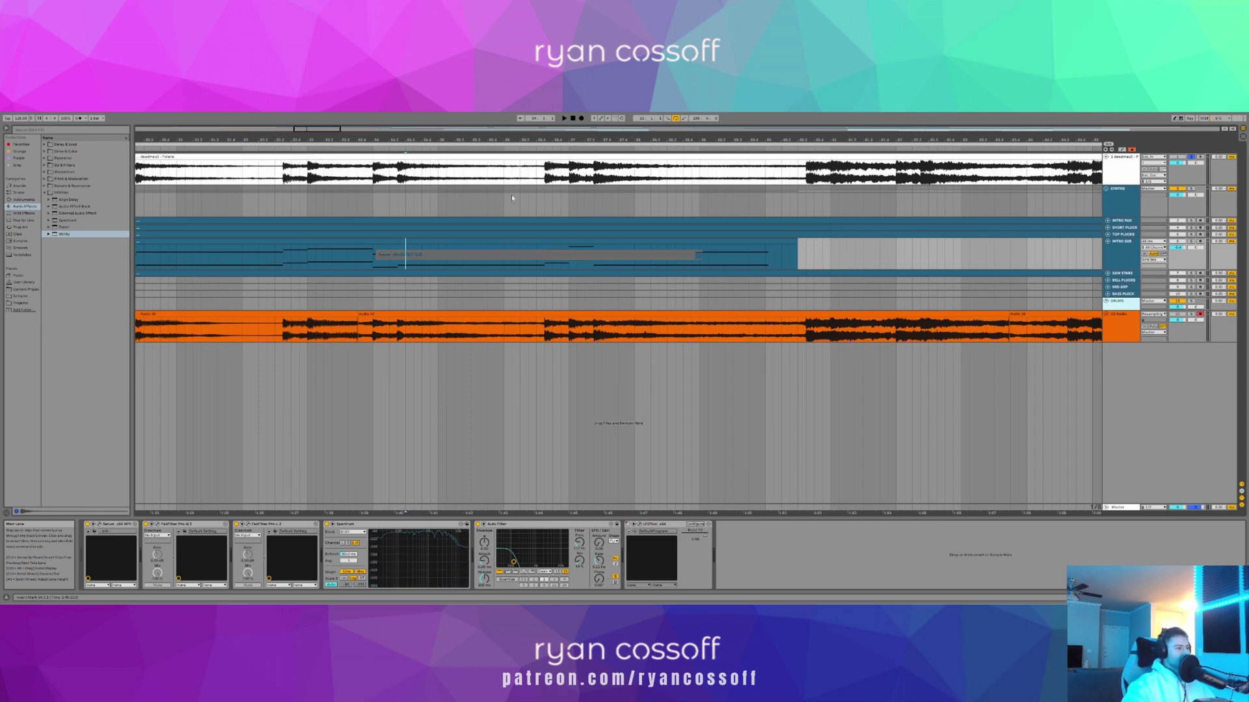
- Open the intro sub's Serum, turn off the track's Auto Filter and audition the track soloed
left_click(99, 524)
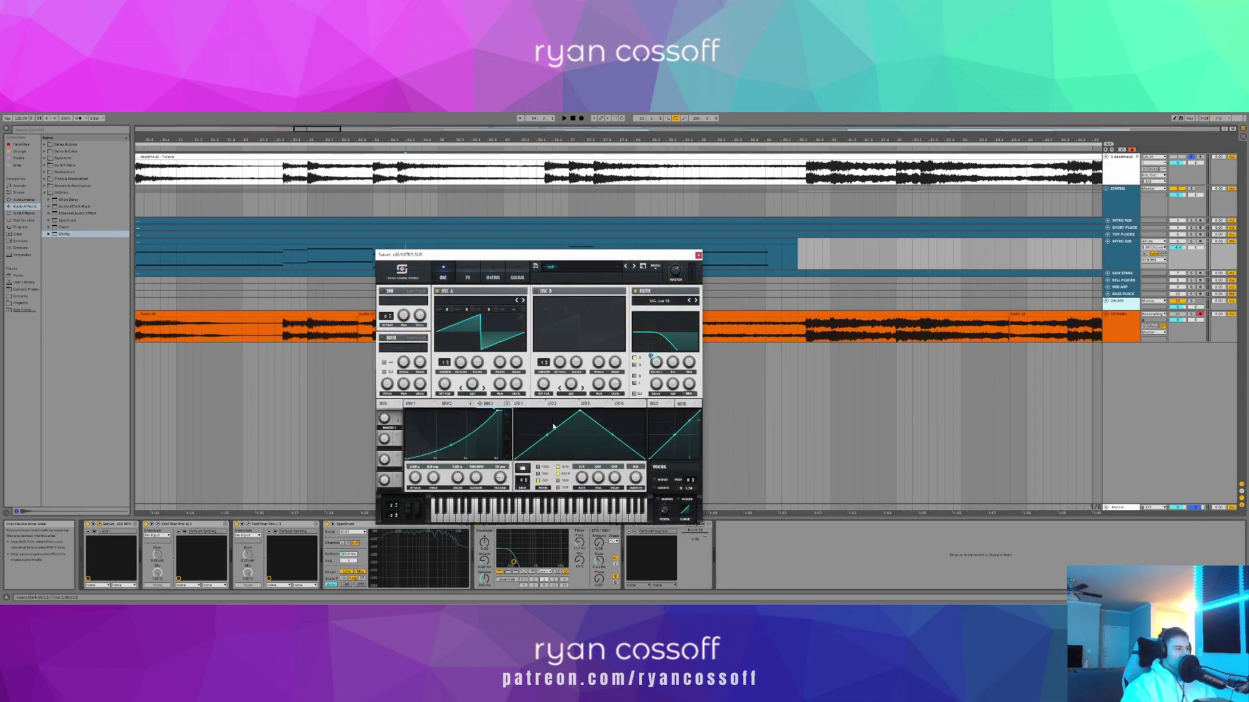
left_click_drag(683, 260, 807, 236)
left_click(527, 526)
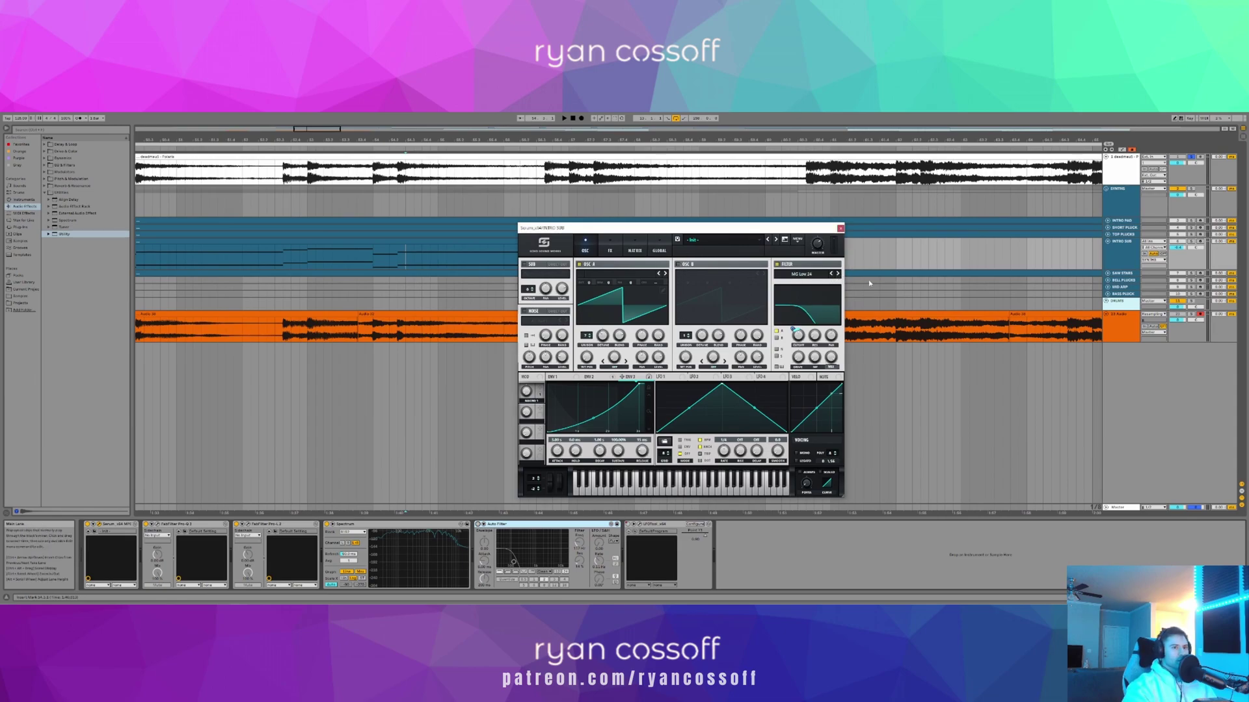
left_click(1192, 242)
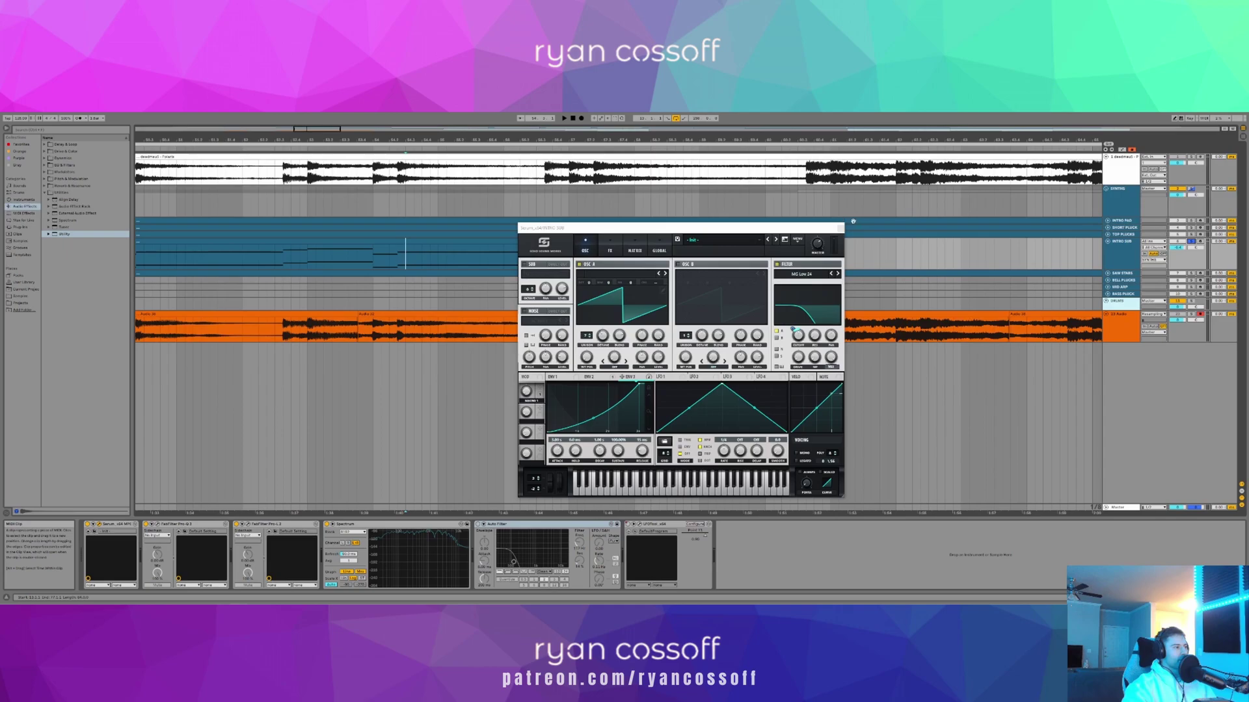
left_click(289, 264)
key("space")
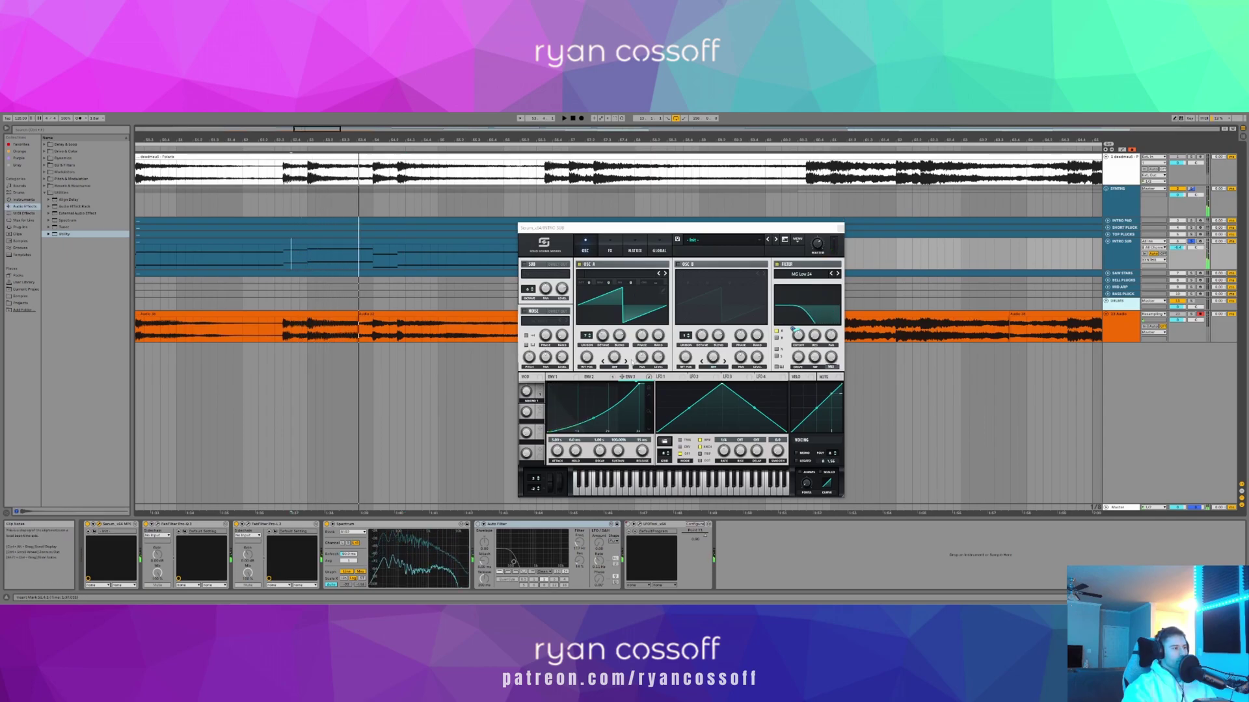
- Adjust Env 2's modulation of the intro sub's filter cutoff, lower the cutoff in Serum, and switch the solo back to the reference
left_click(593, 378)
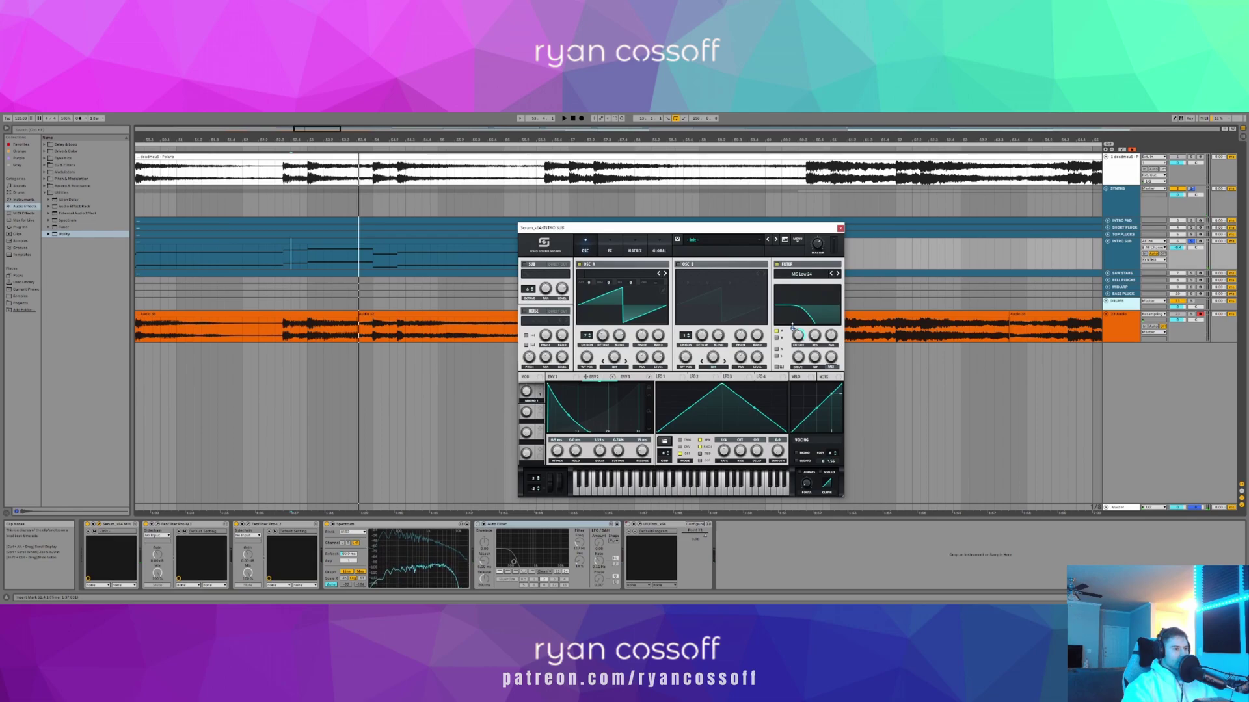
left_click_drag(793, 328, 794, 329)
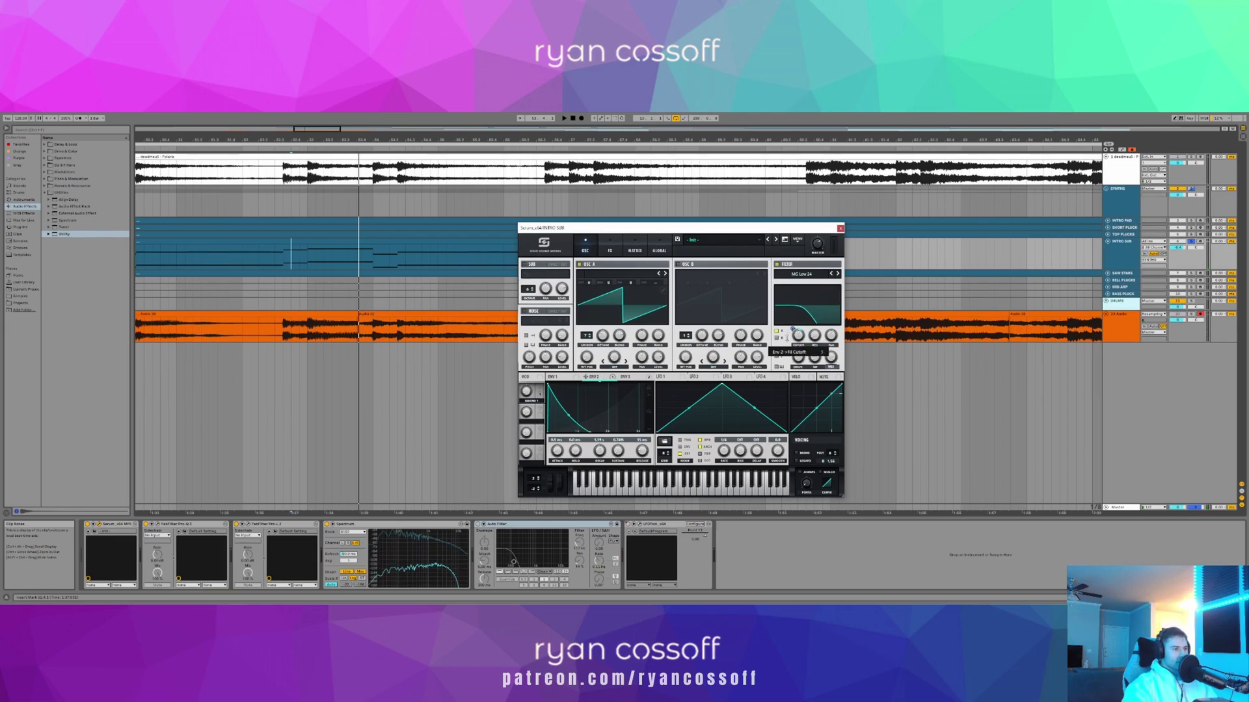
key("space")
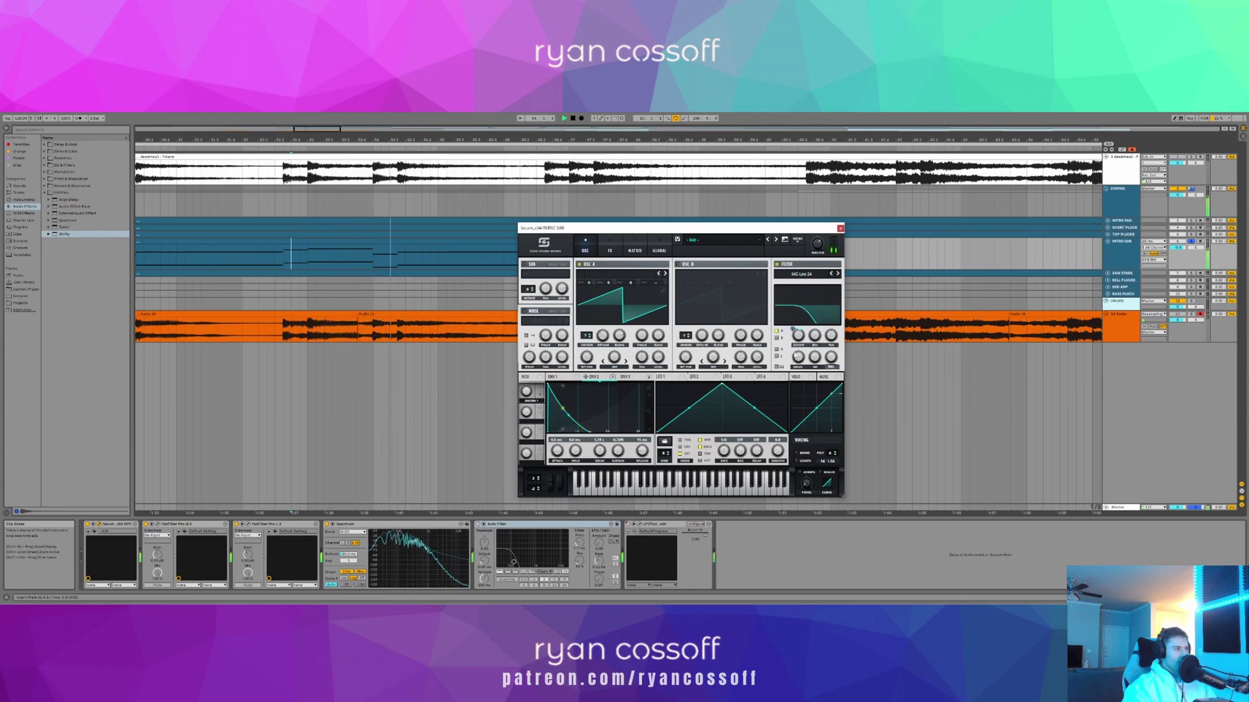
key("space")
left_click_drag(793, 338, 792, 343)
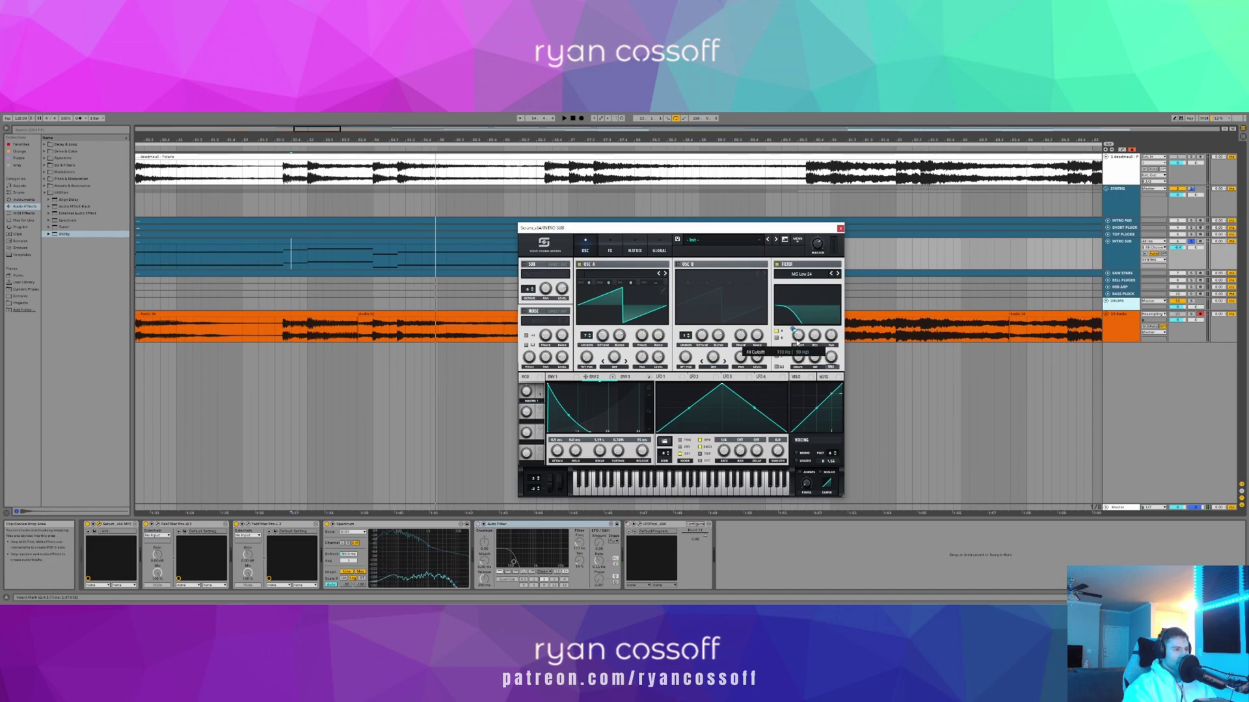
key("space")
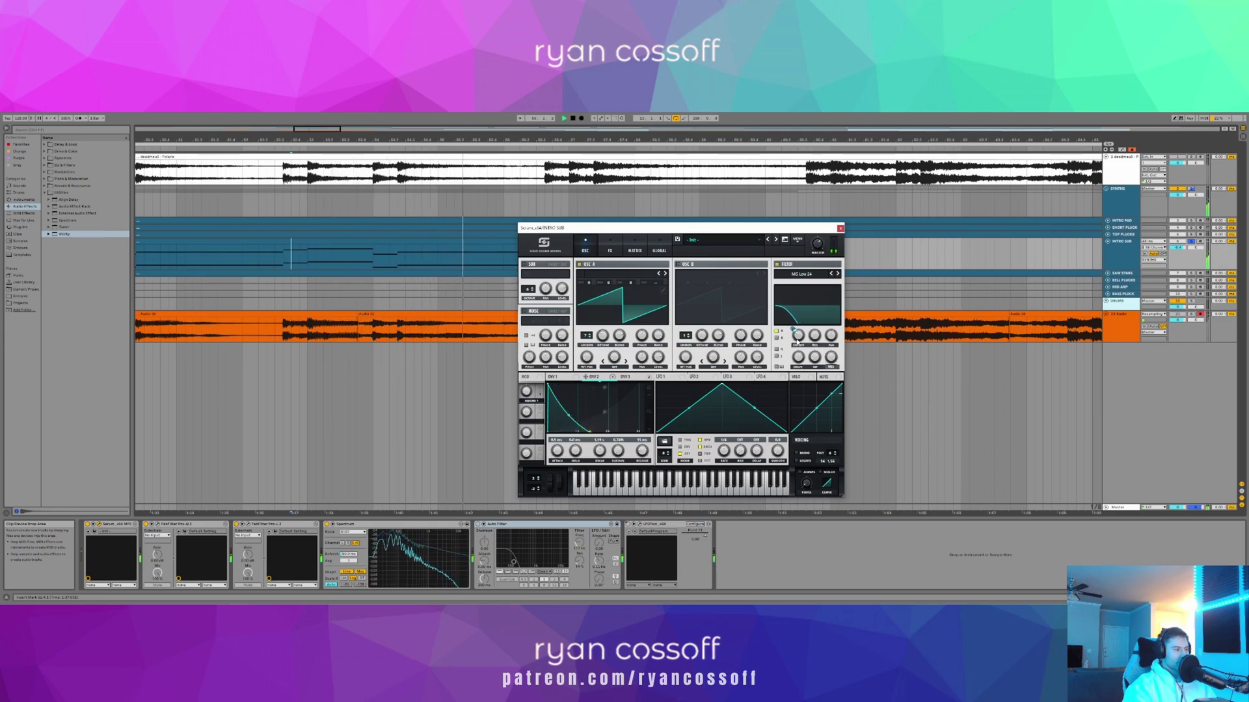
key("space")
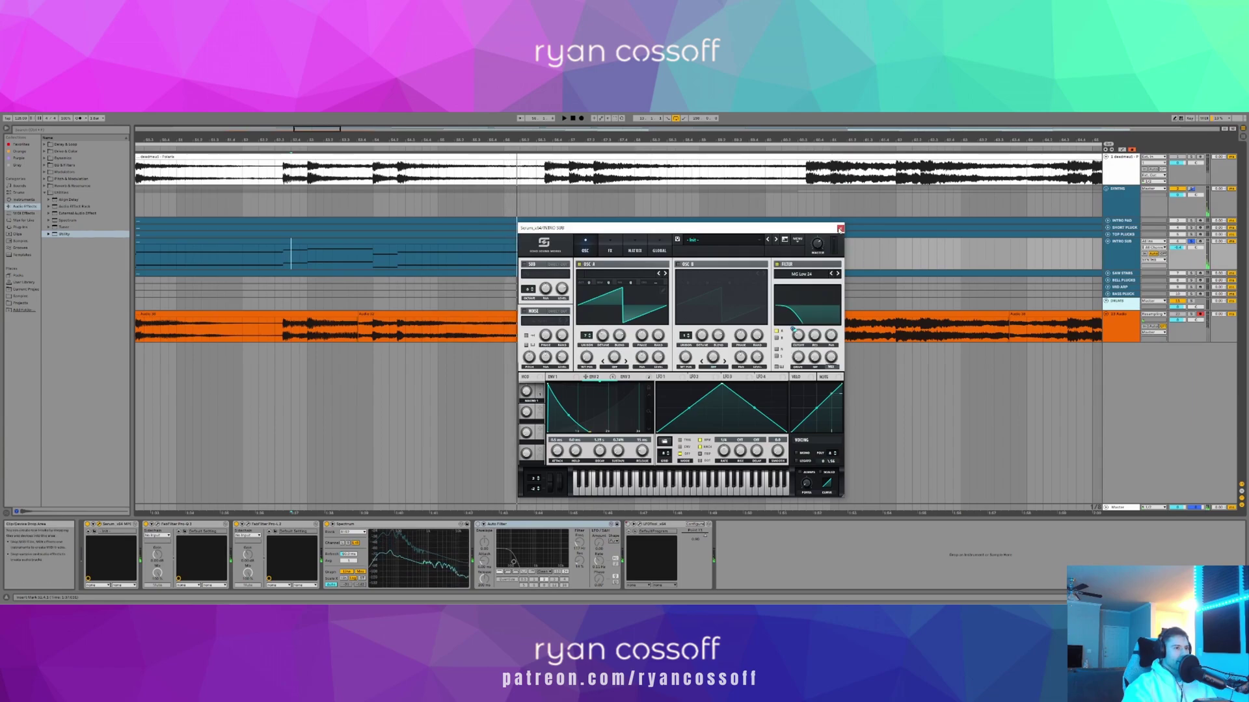
left_click(840, 228)
left_click(1191, 157)
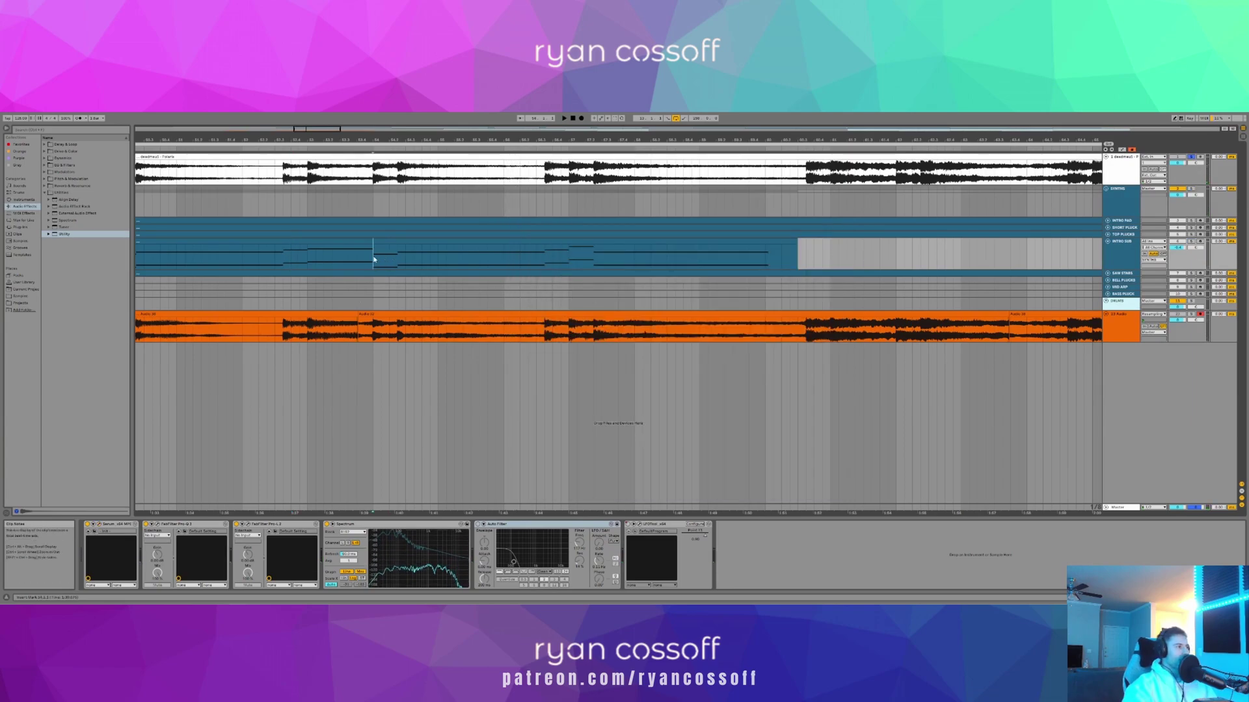
- Resample a short passage of the soloed reference, then record the full mix through the start of the main section
key("F9")
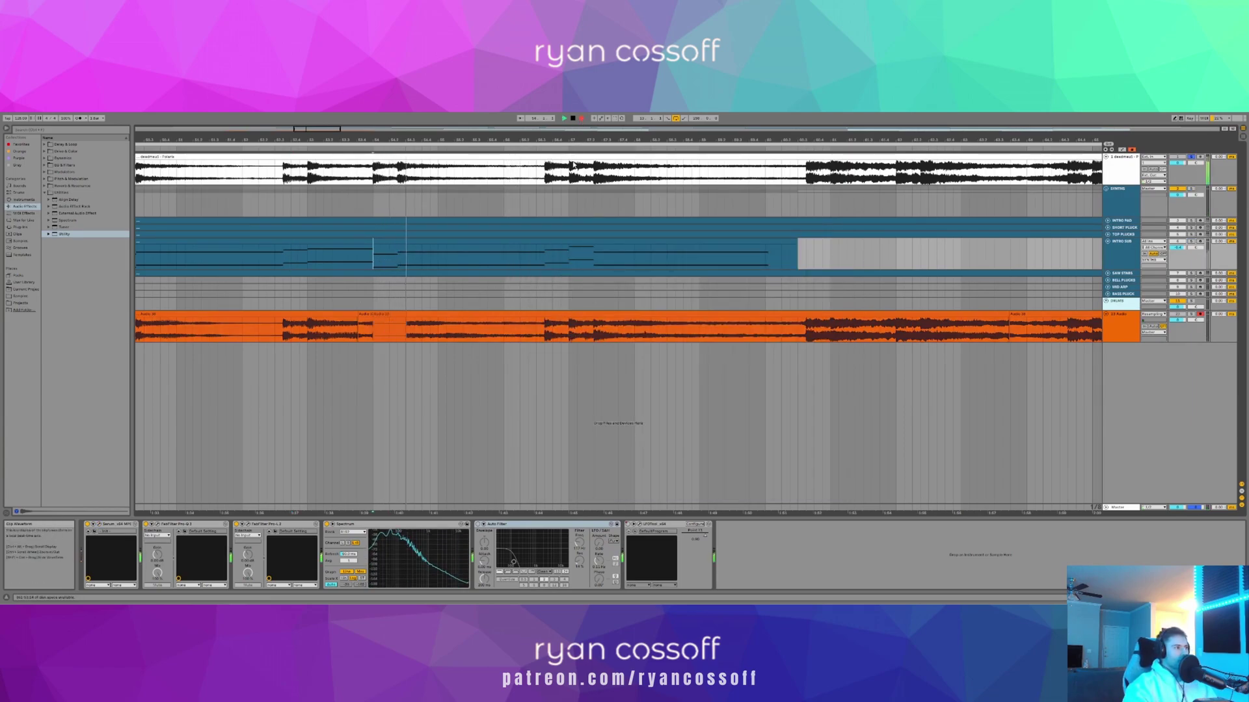
key("space")
key("space")
left_click(1191, 157)
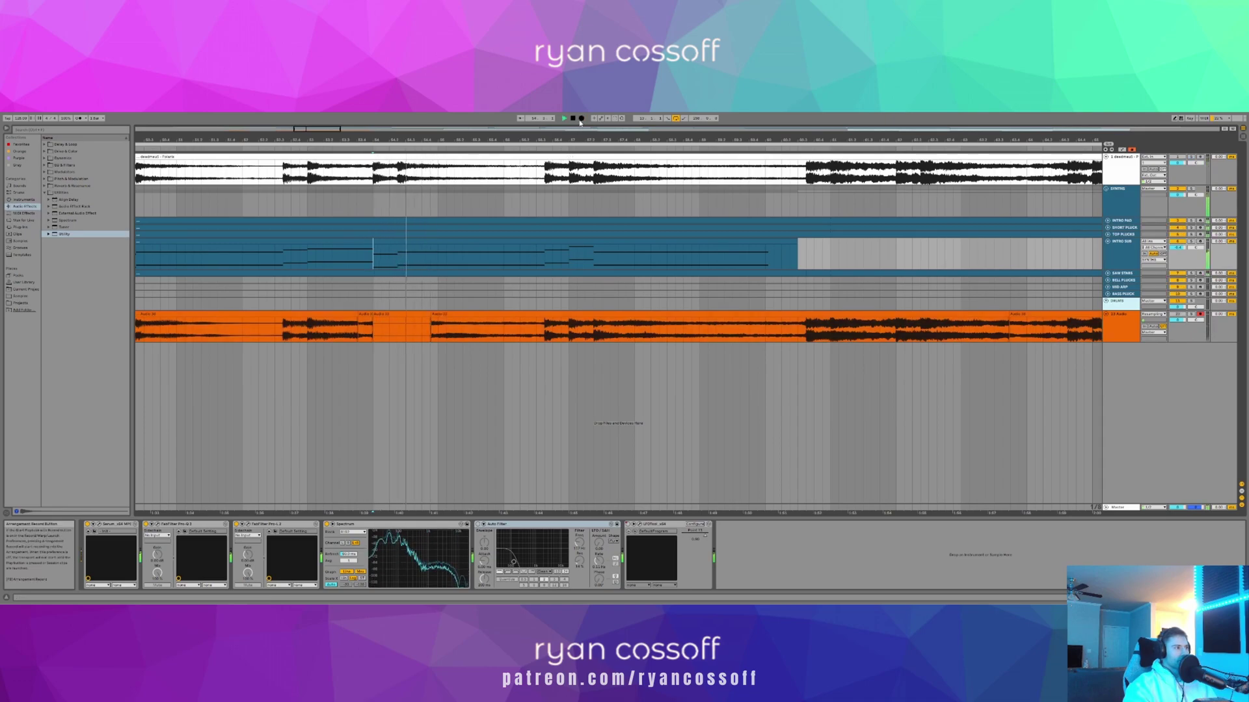
left_click(581, 119)
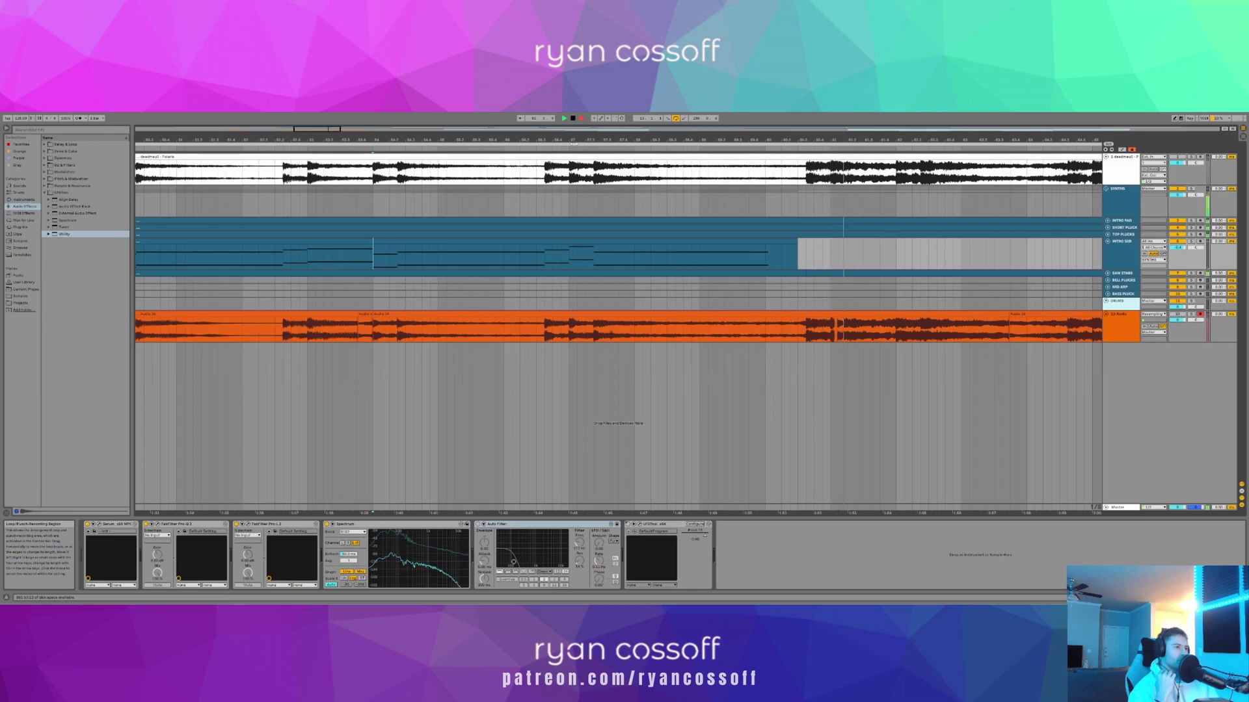
key("space")
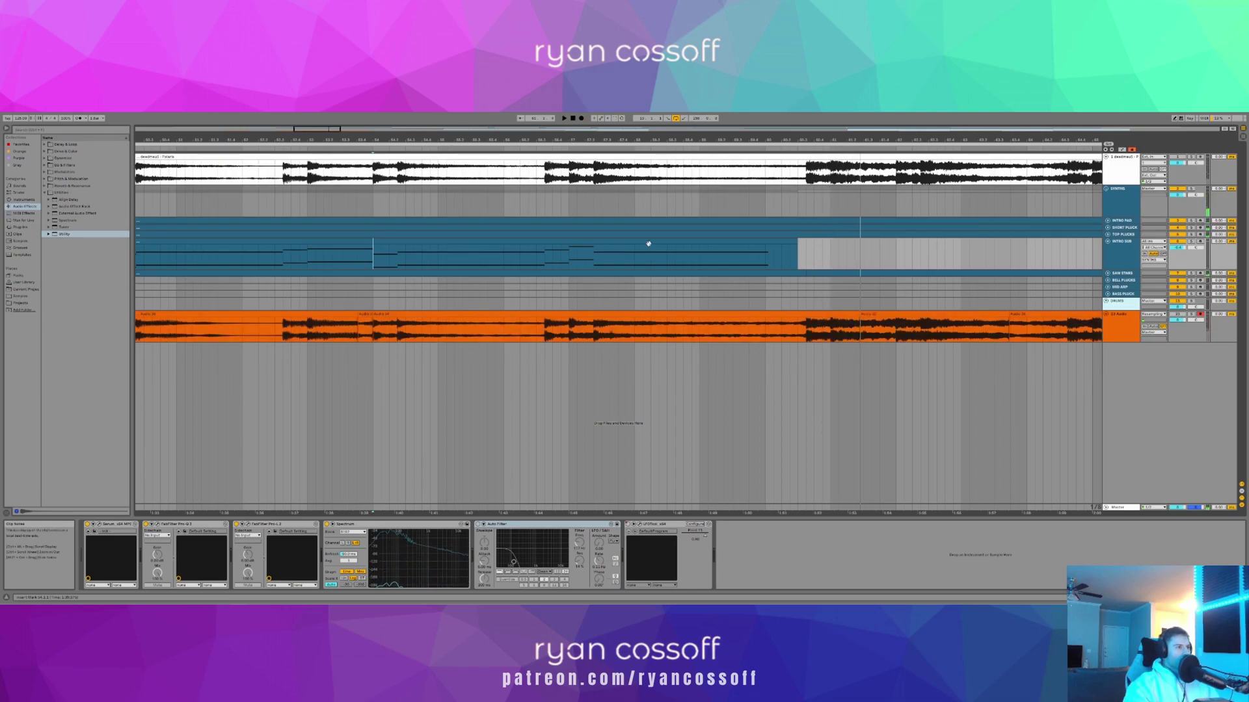
- Open SPAN on the main track and examine the mix's spectrum during playback from the intro sub's chord change
left_click(616, 240)
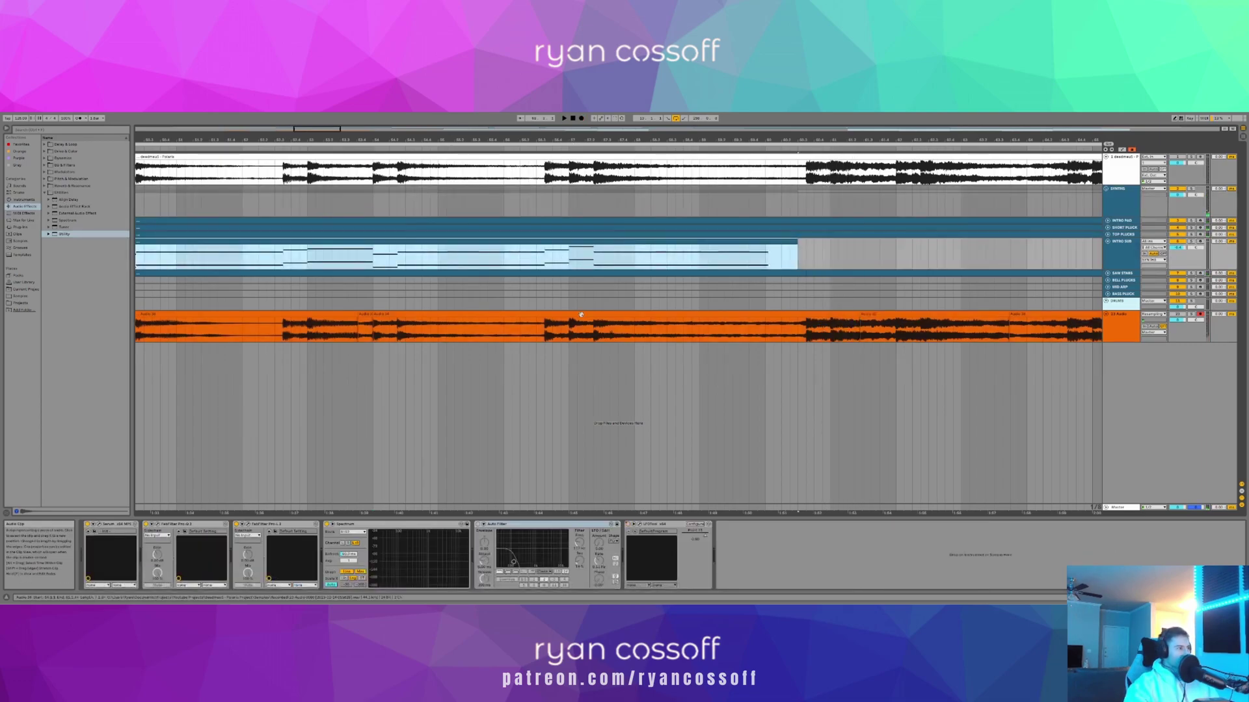
left_click(357, 254)
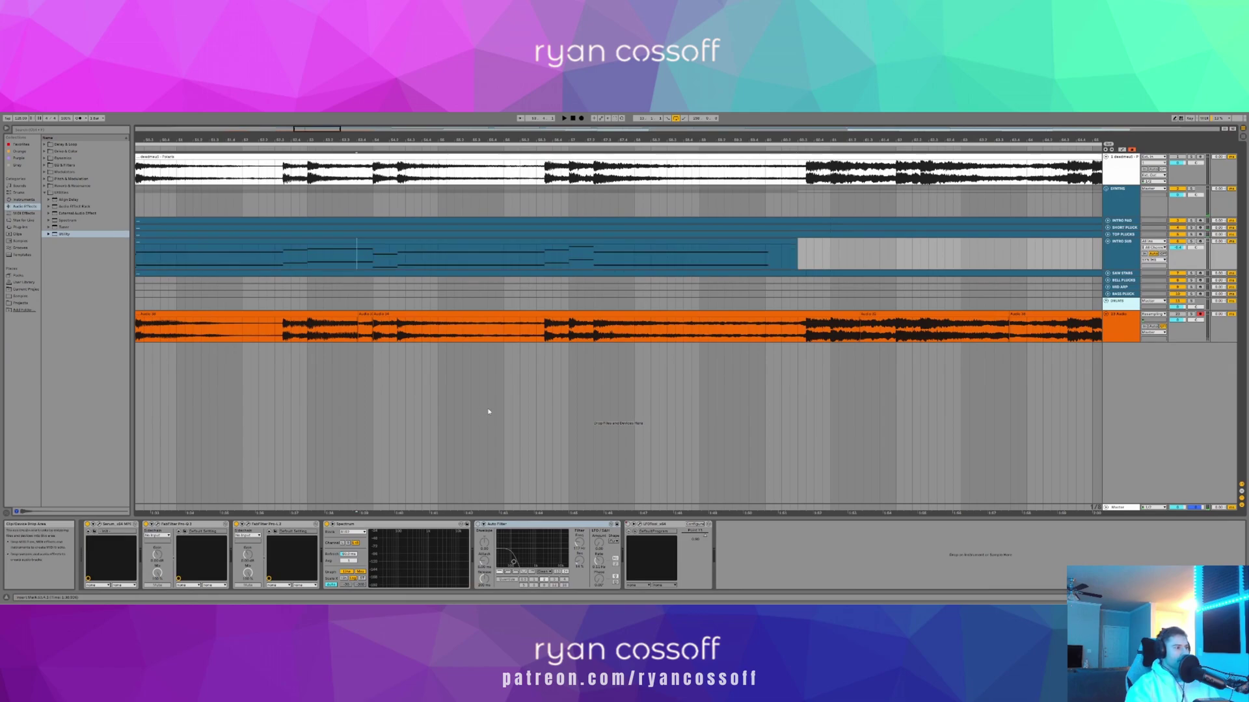
left_click(463, 507)
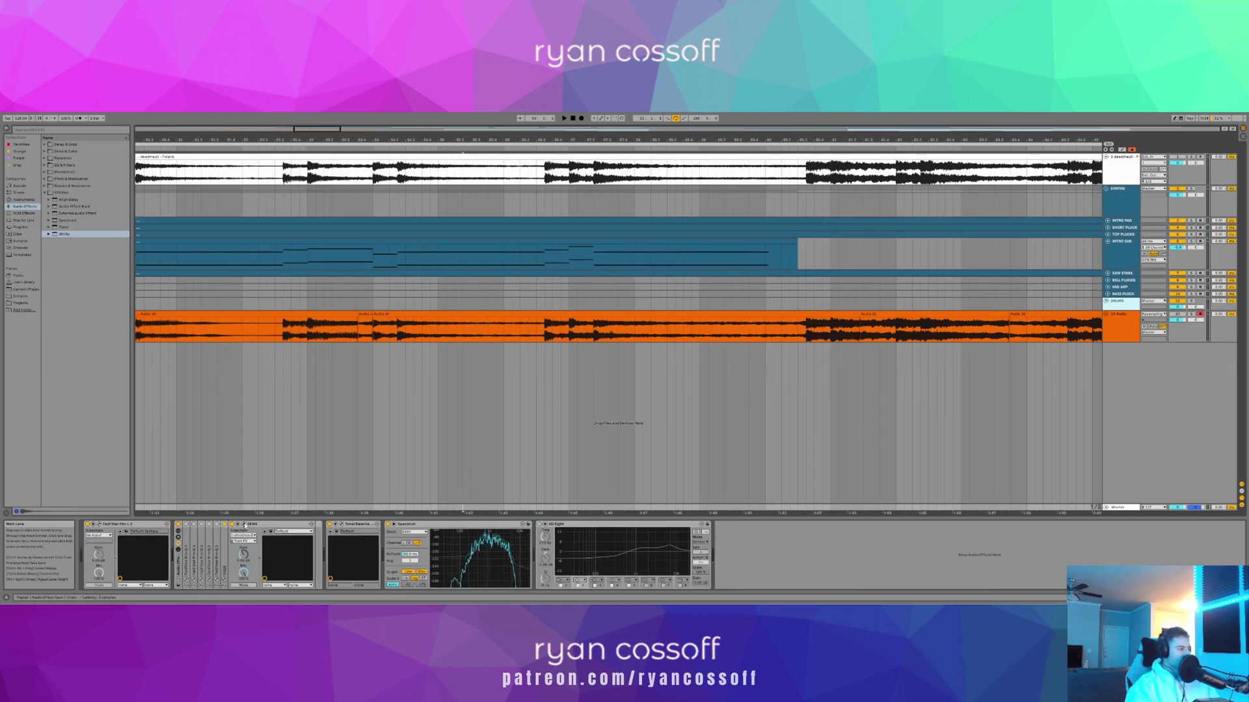
left_click(244, 524)
left_click_drag(351, 212, 660, 219)
key("space")
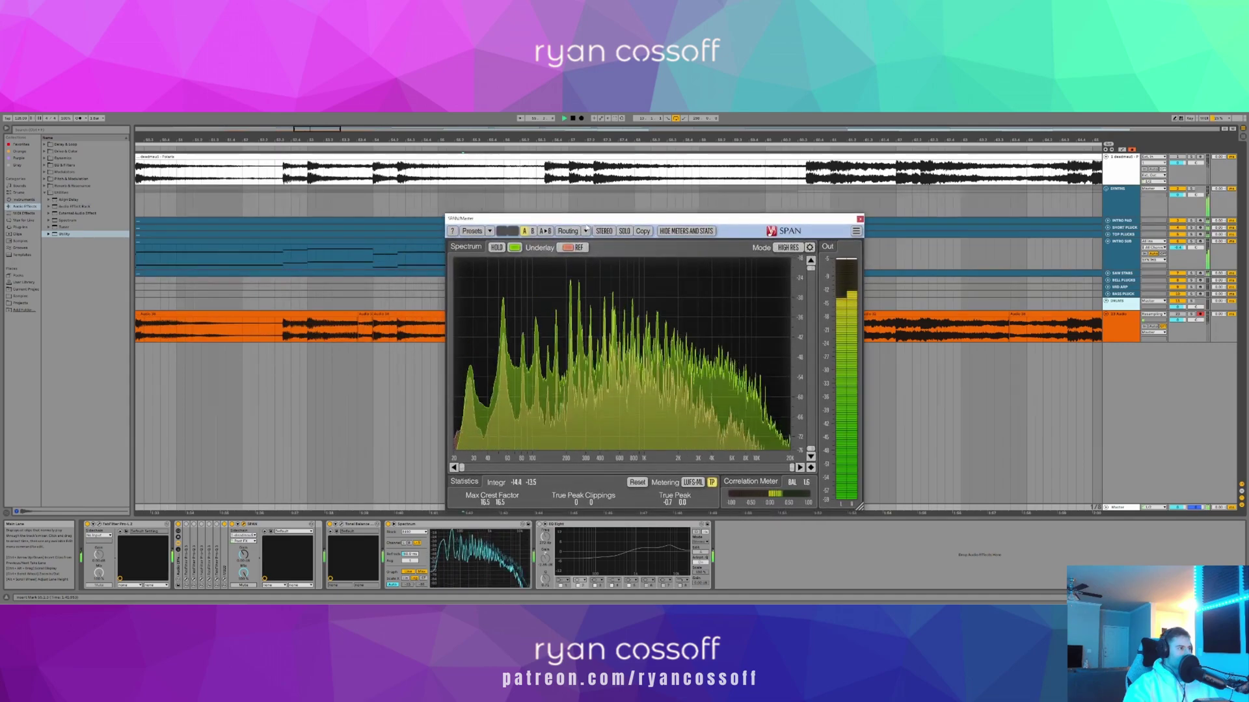
left_click(376, 260)
key("space")
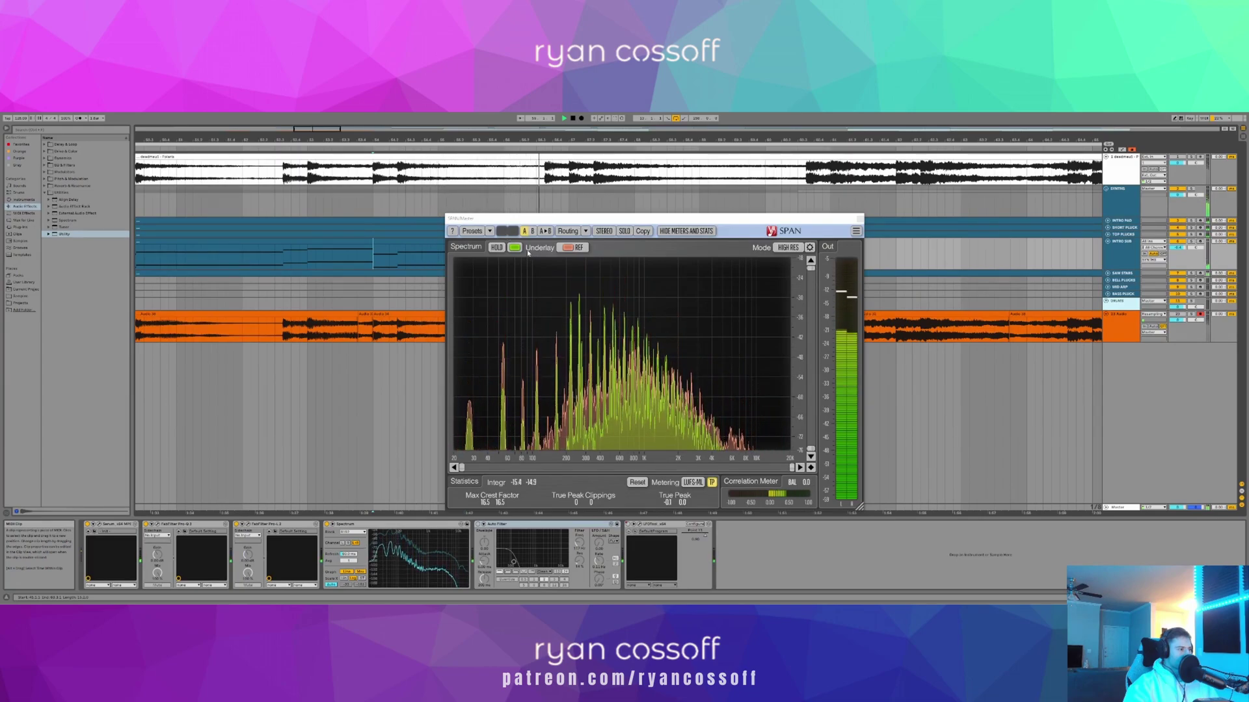
left_click(860, 219)
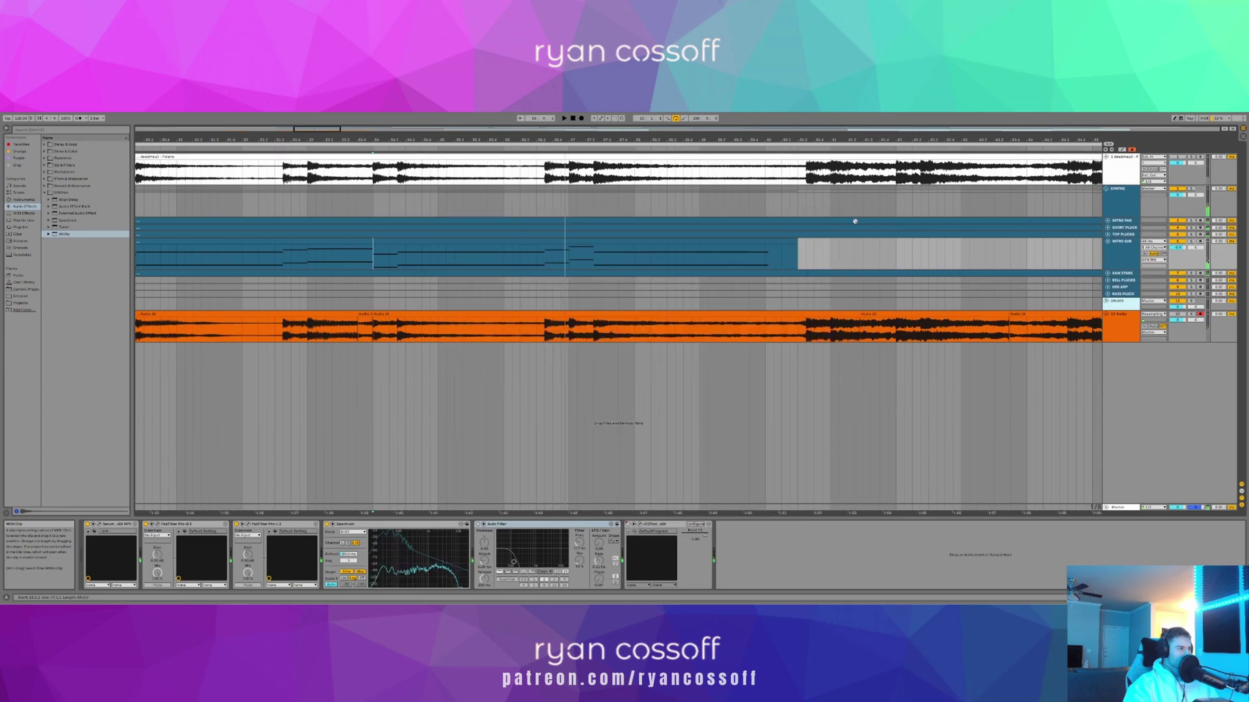
- Fine-tune the intro sub's filter cutoff and Env 3 curve in Serum, and check its effects chain
left_click(99, 524)
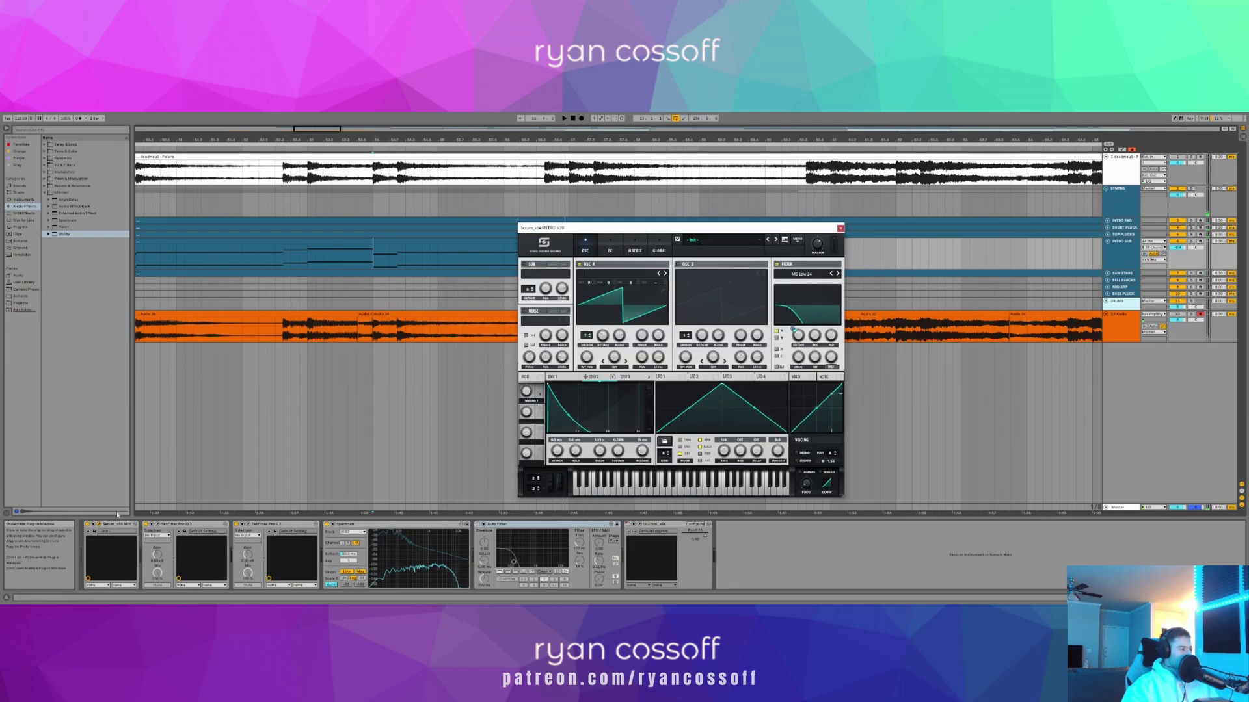
left_click(625, 378)
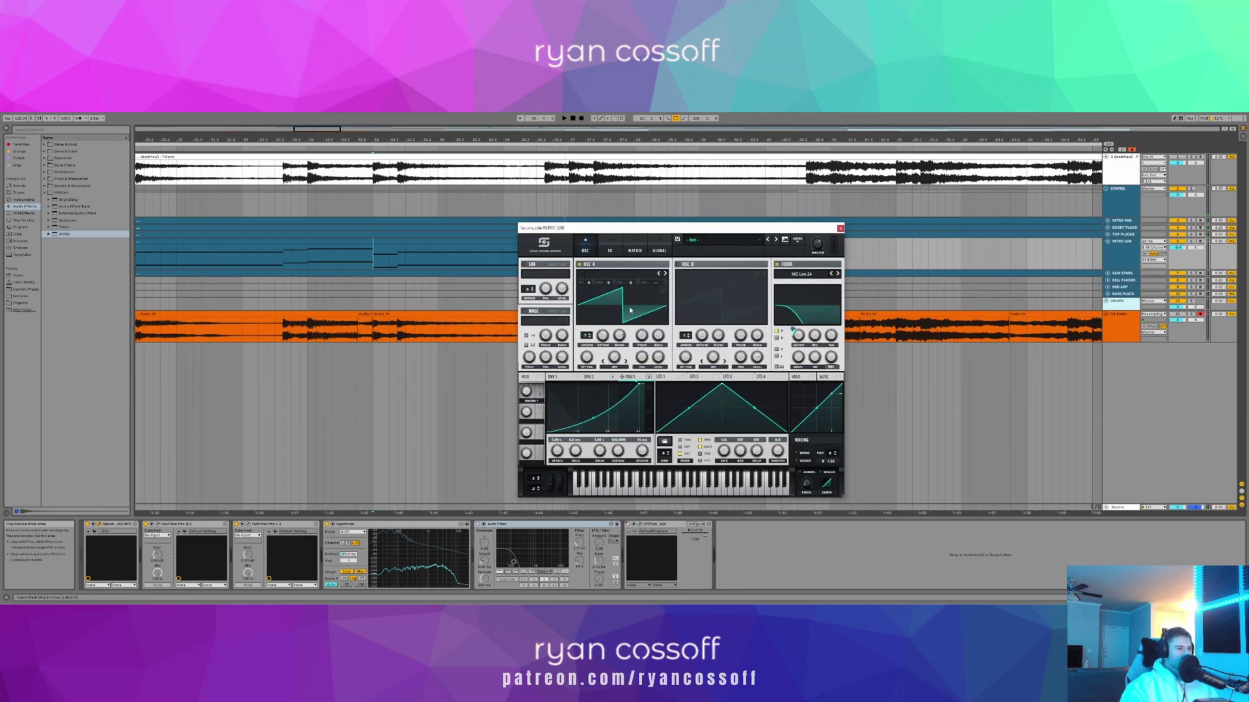
left_click_drag(791, 328, 791, 329)
left_click(610, 251)
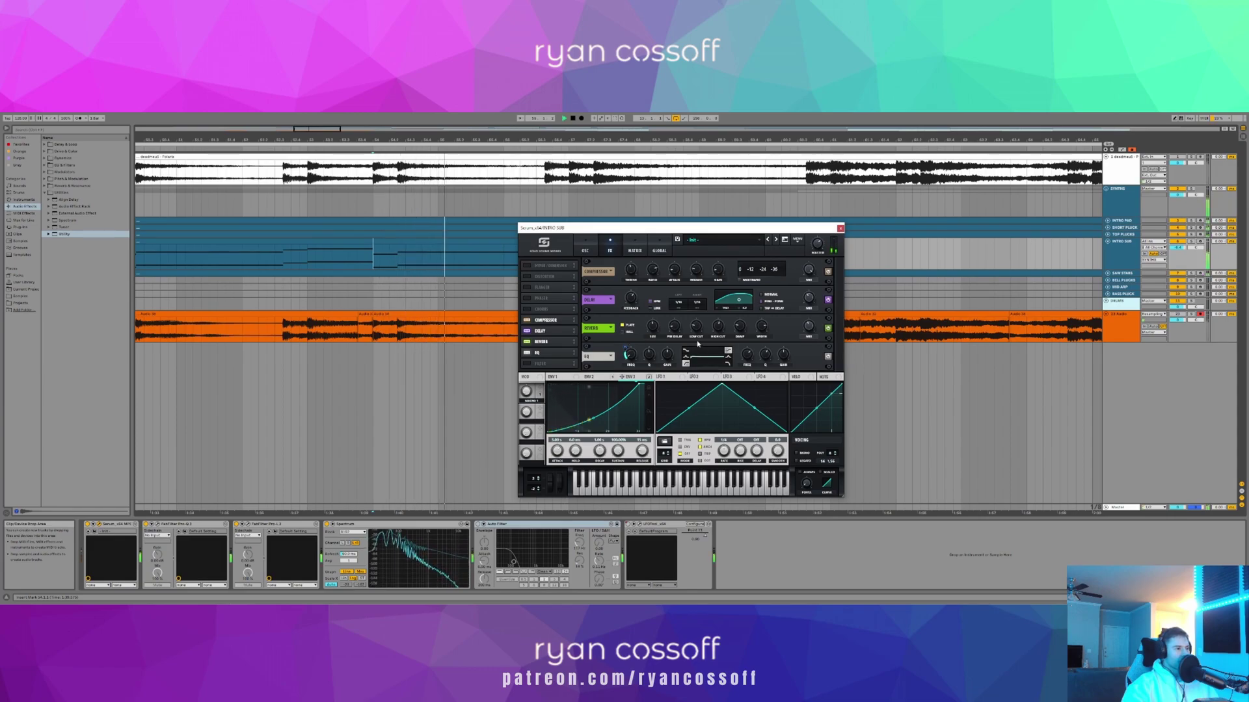
left_click_drag(640, 383, 643, 385)
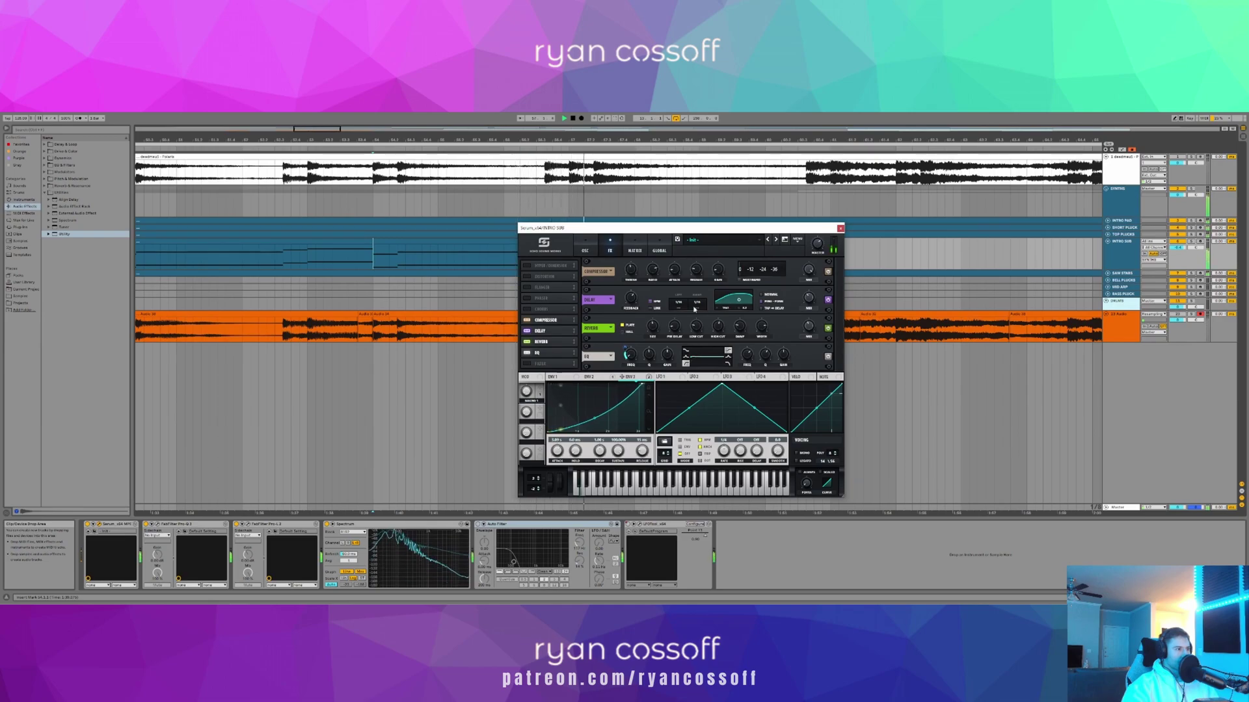
mouse_move(626, 351)
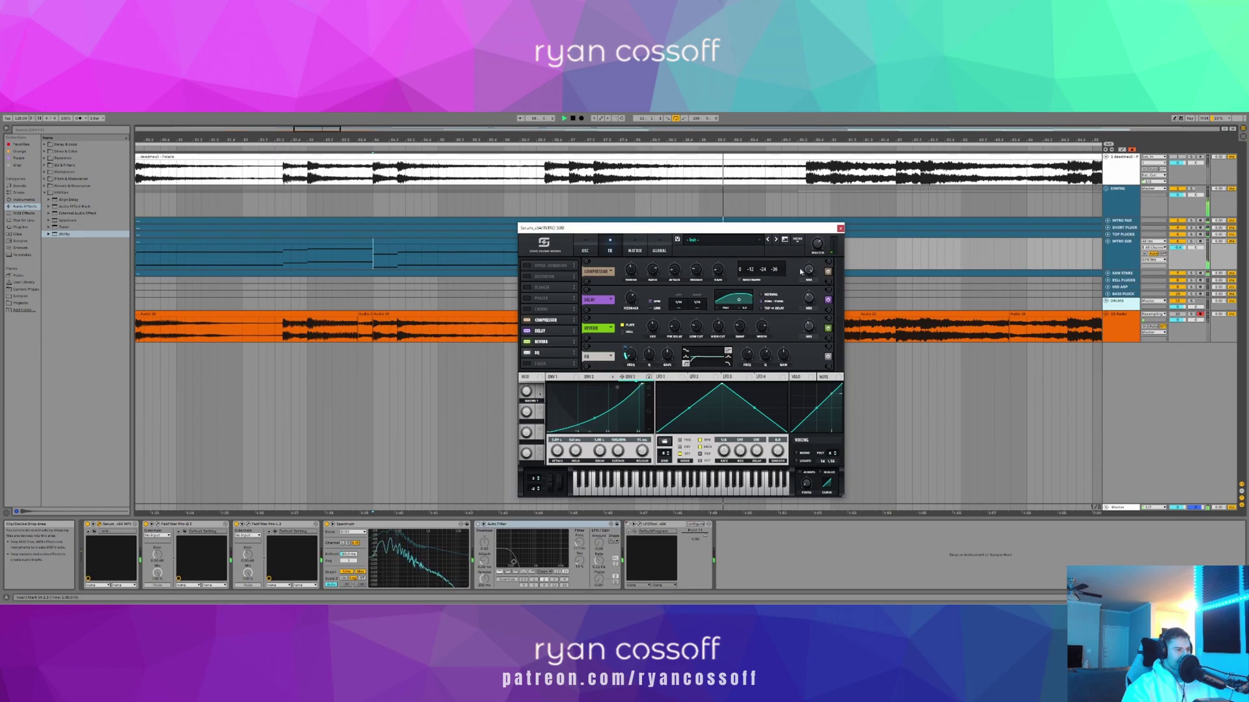
left_click(840, 229)
- Listen to the soloed reference leading into the main section
left_click_drag(695, 140, 591, 175)
key("space")
left_click(589, 188)
key("space")
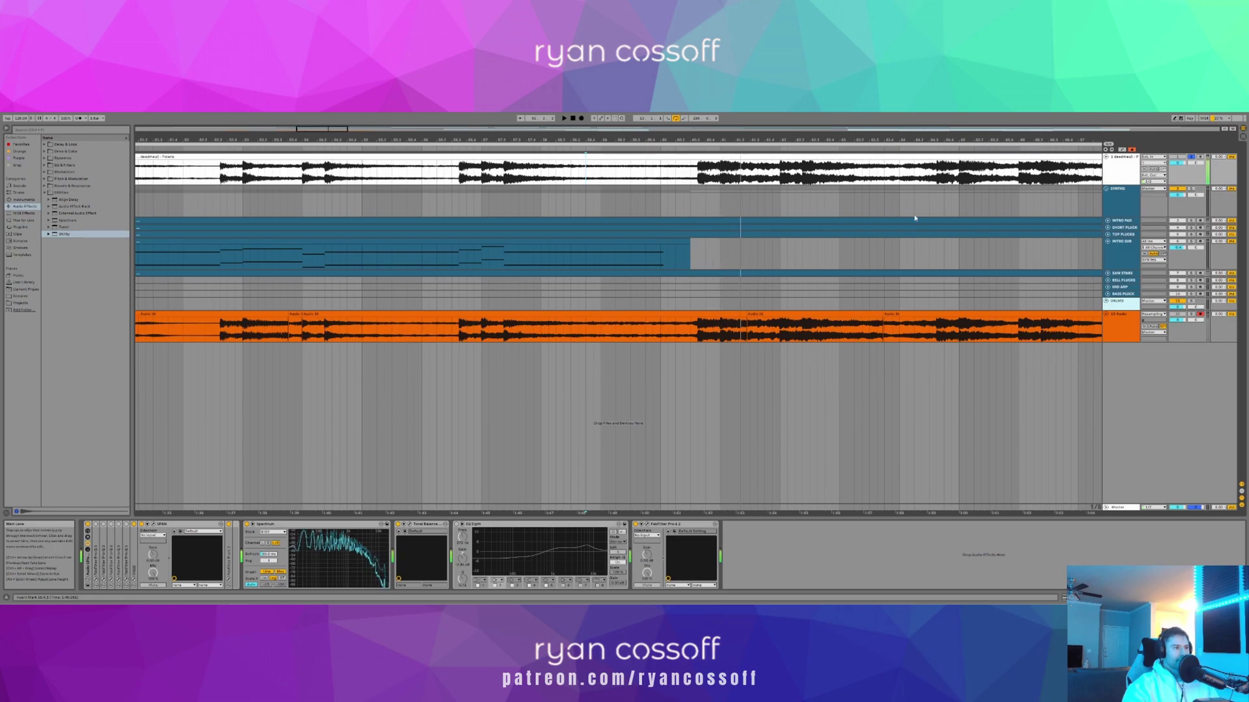
- Expand the saw track with its automation displayed and play the full mix into the main section
left_click(1107, 273)
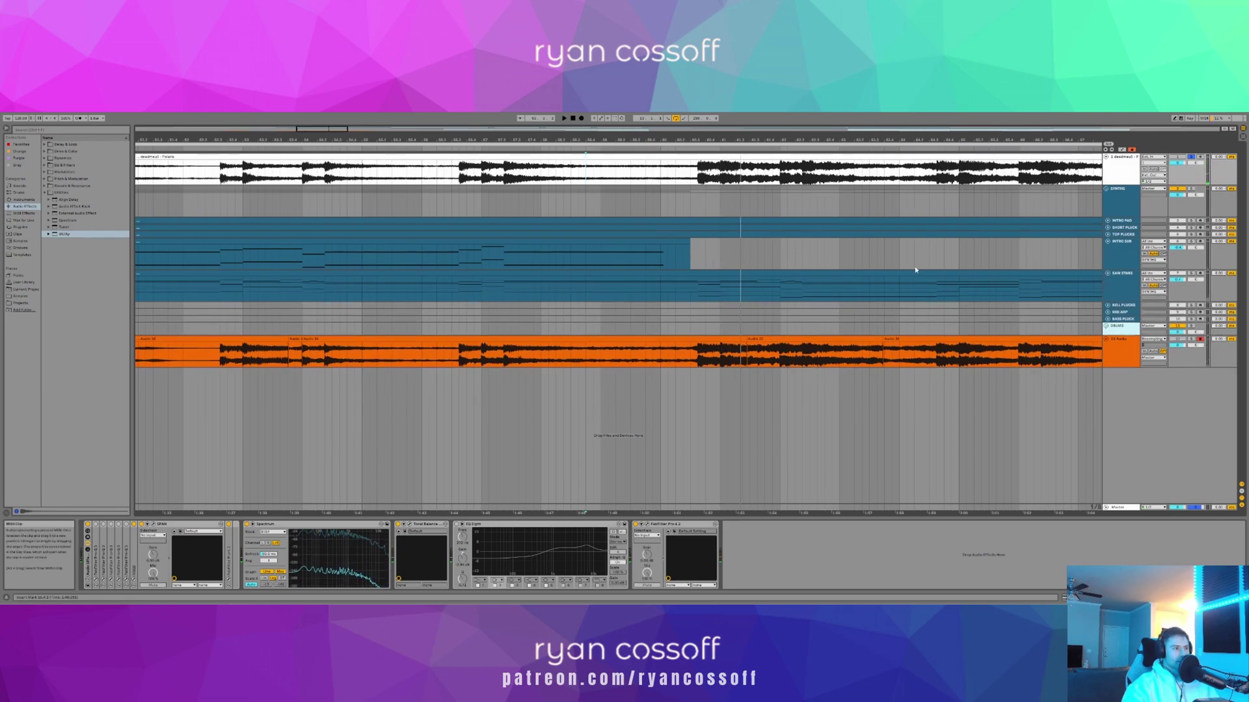
key("a")
left_click(1079, 290)
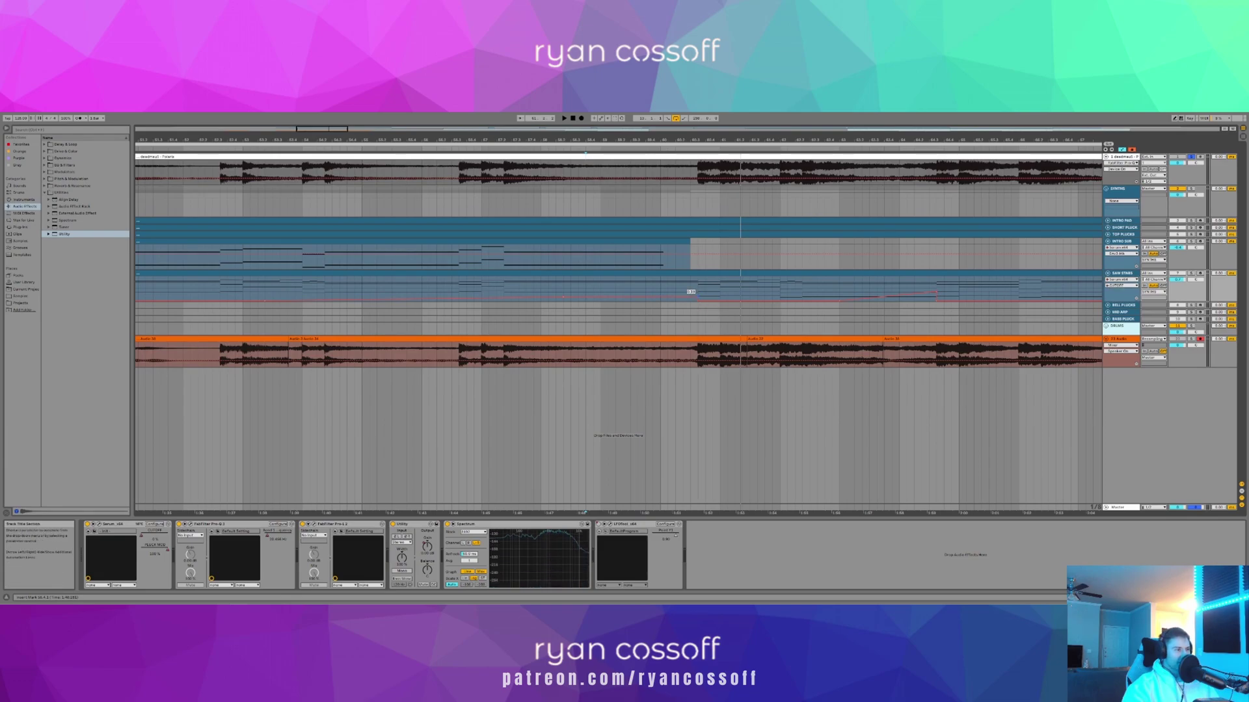
left_click(622, 288)
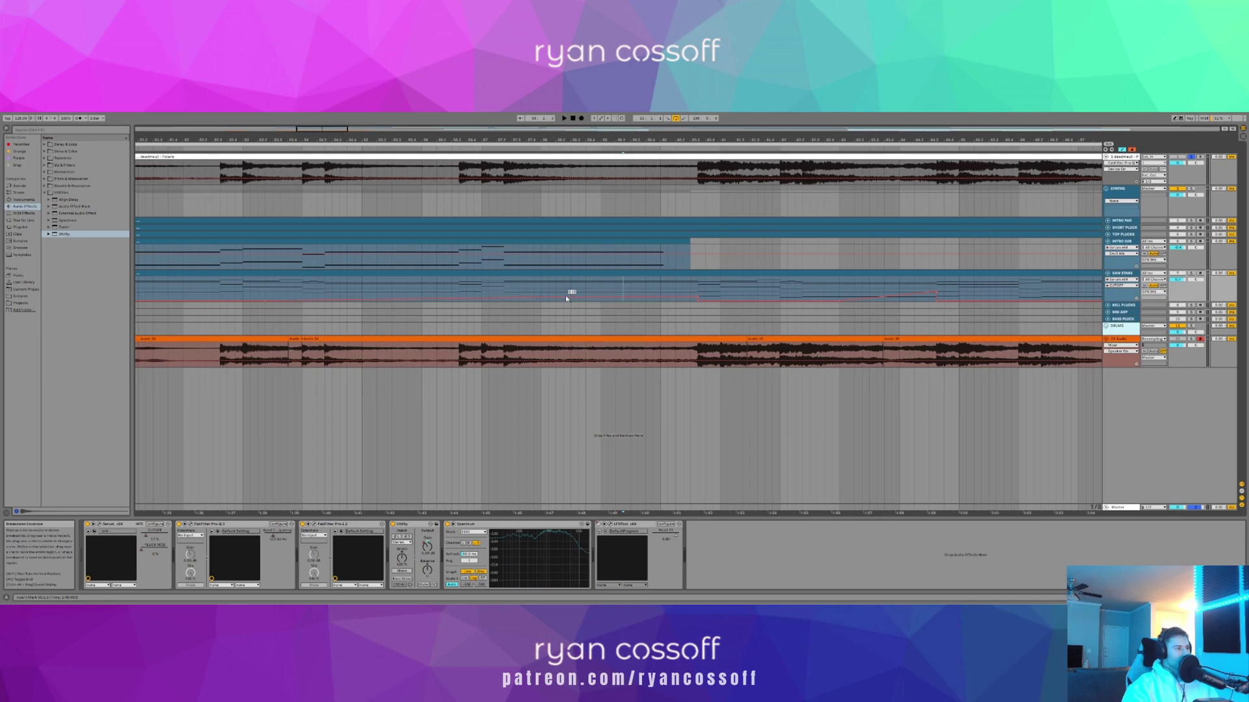
left_click(632, 290)
key("space")
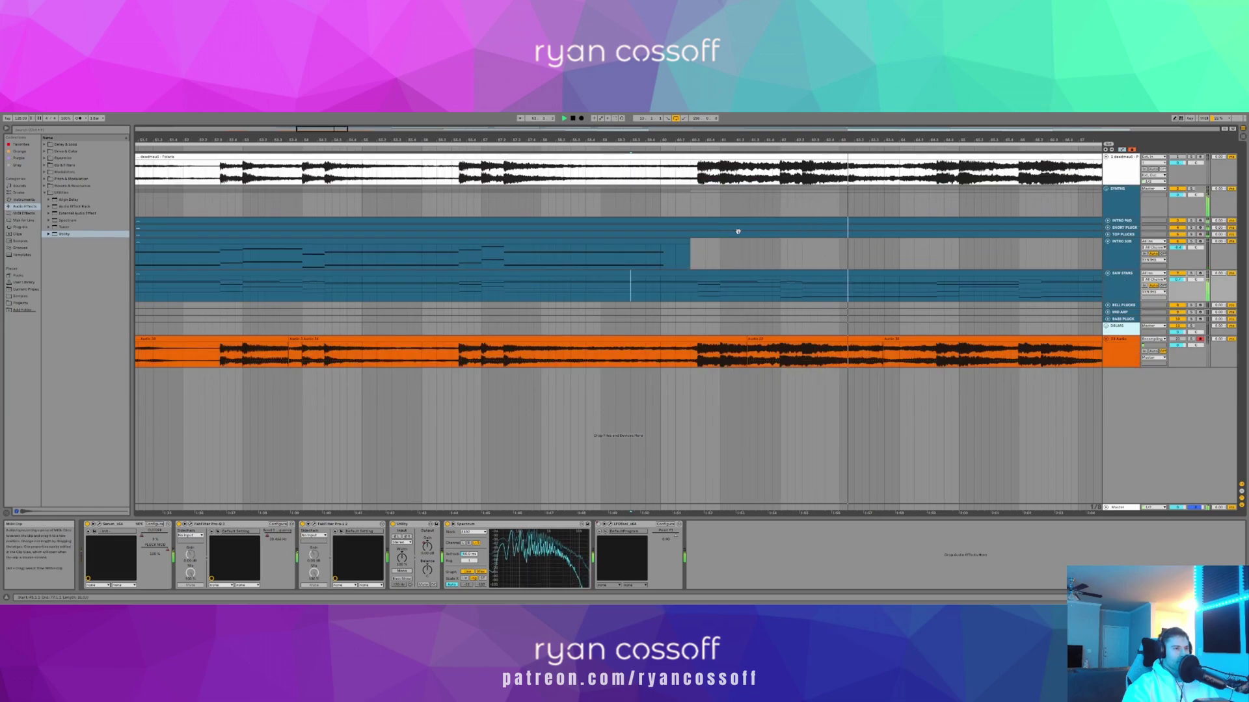
- Collapse the saw, intro sub and resampled audio tracks, and bring the longer arrangement into view
left_click_drag(731, 139, 732, 75)
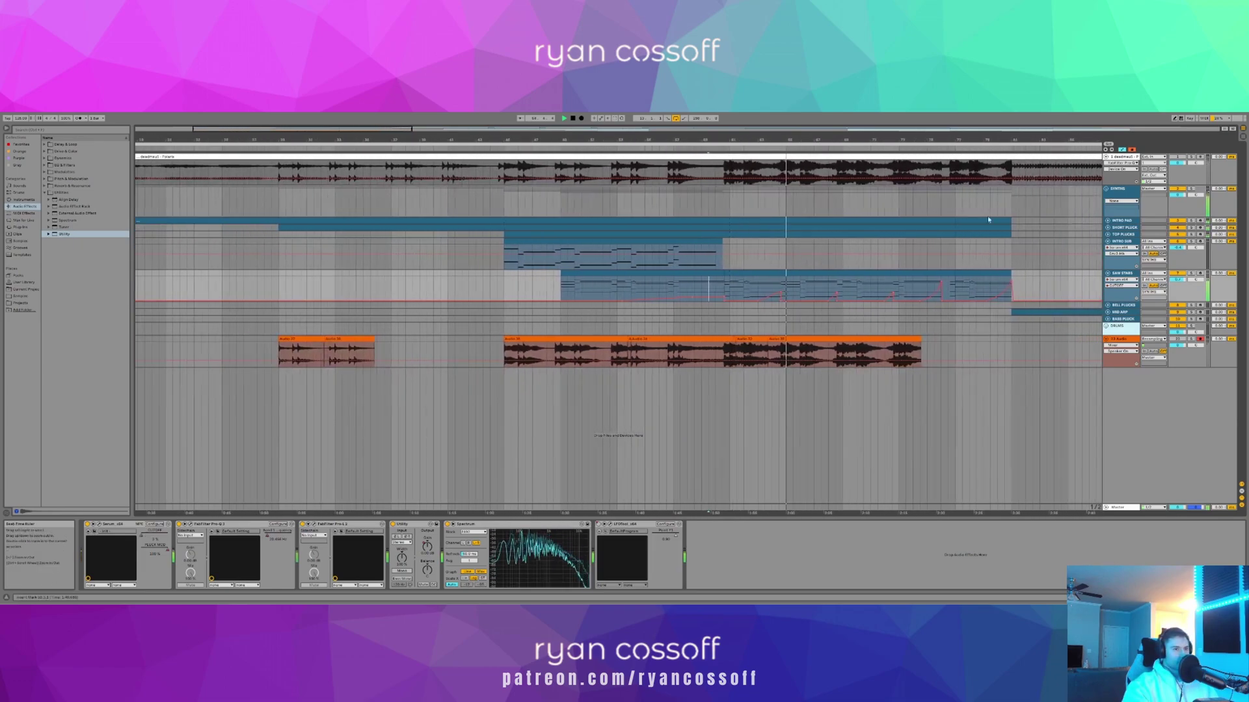
left_click(1107, 273)
left_click(1108, 242)
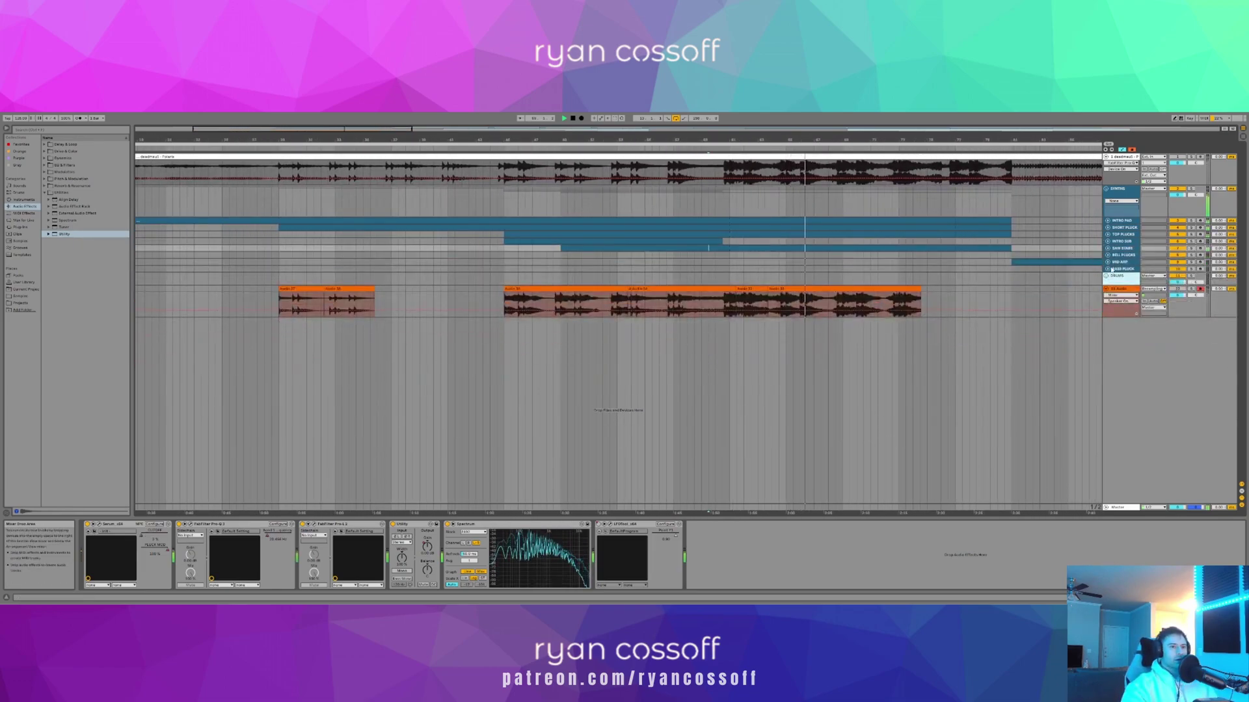
left_click(1107, 289)
left_click_drag(784, 139, 391, 135)
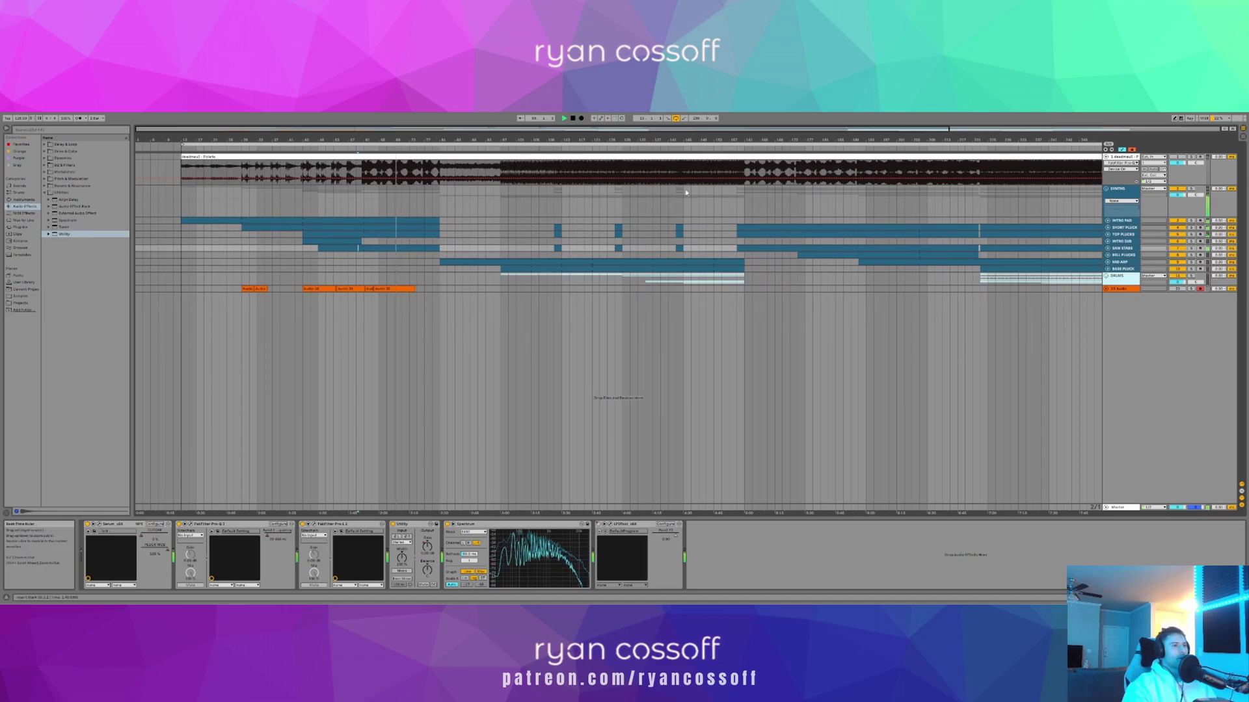
- Expand the short pluck track and switch its displayed automation to another device's envelope
left_click(1107, 228)
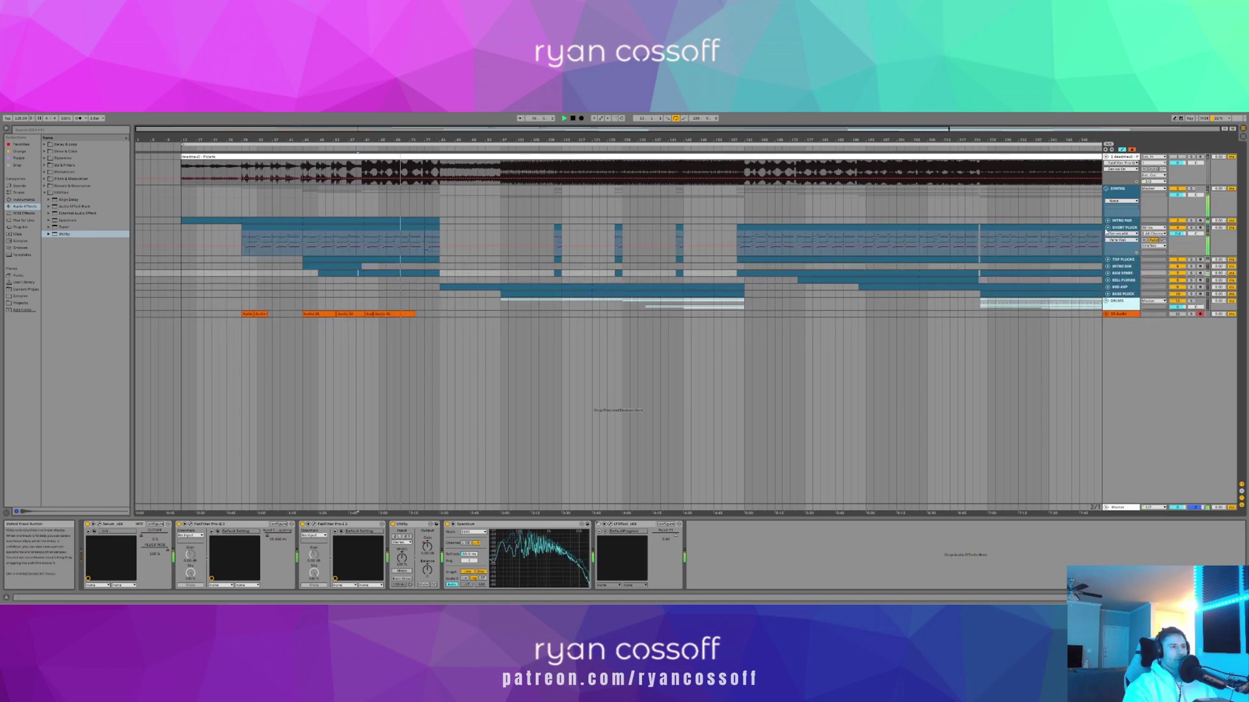
left_click(1121, 240)
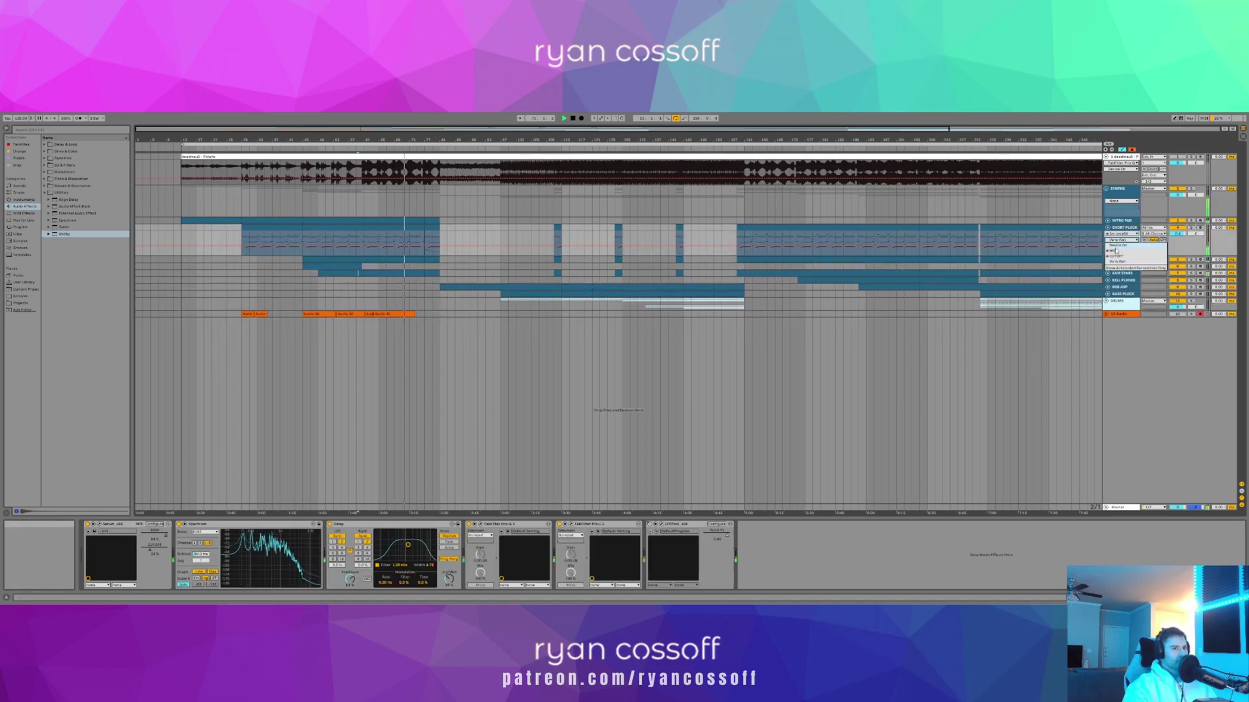
left_click(1115, 253)
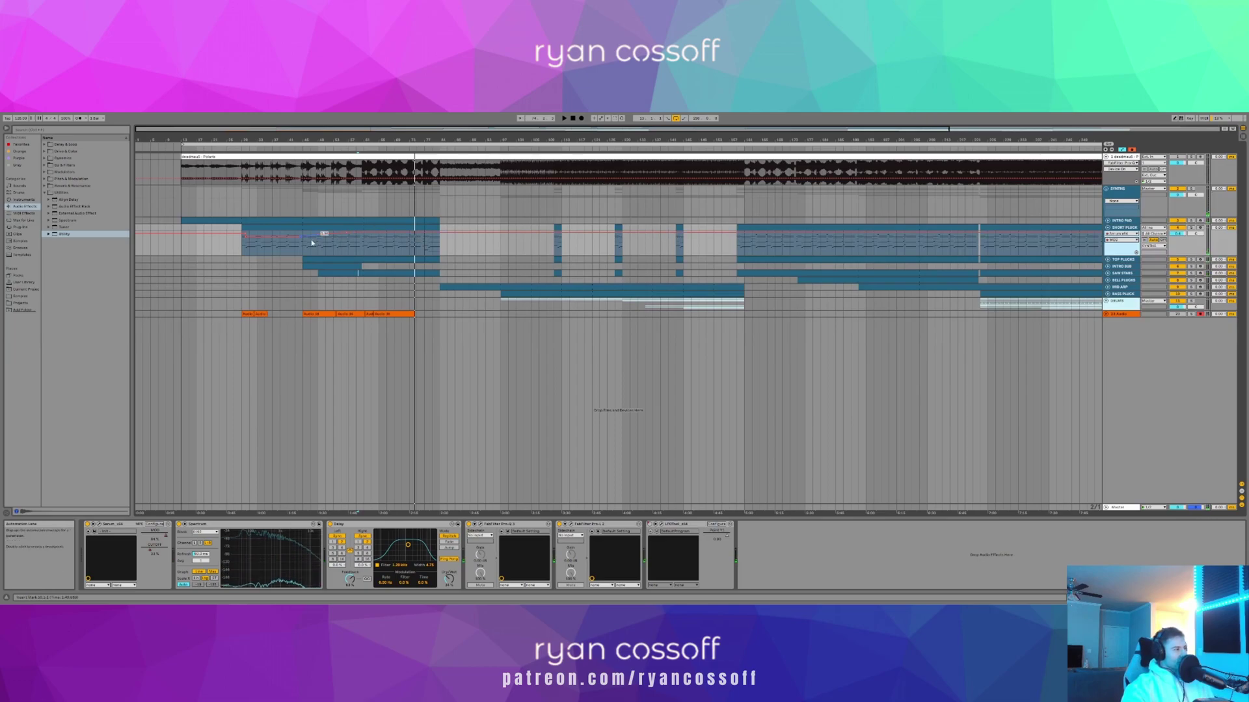
- Compare the soloed reference with the full mix in the second breakdown, where the short plucks return
left_click_drag(771, 140, 687, 177)
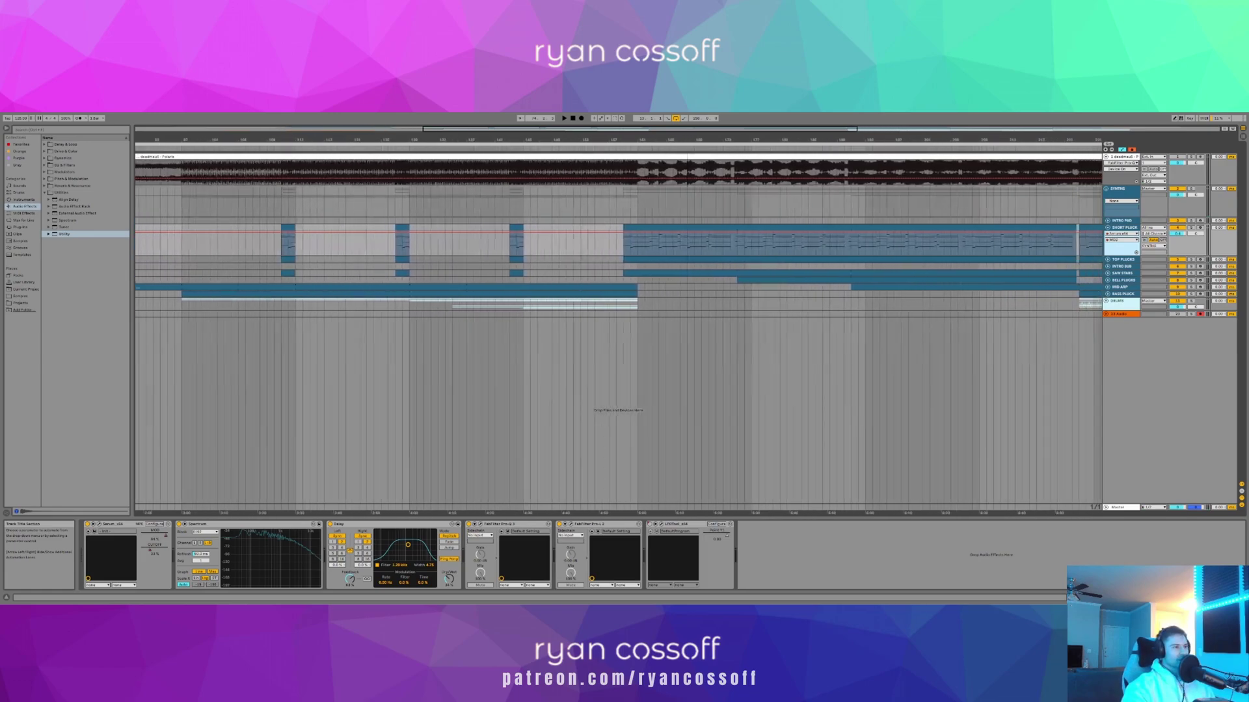
left_click(635, 176)
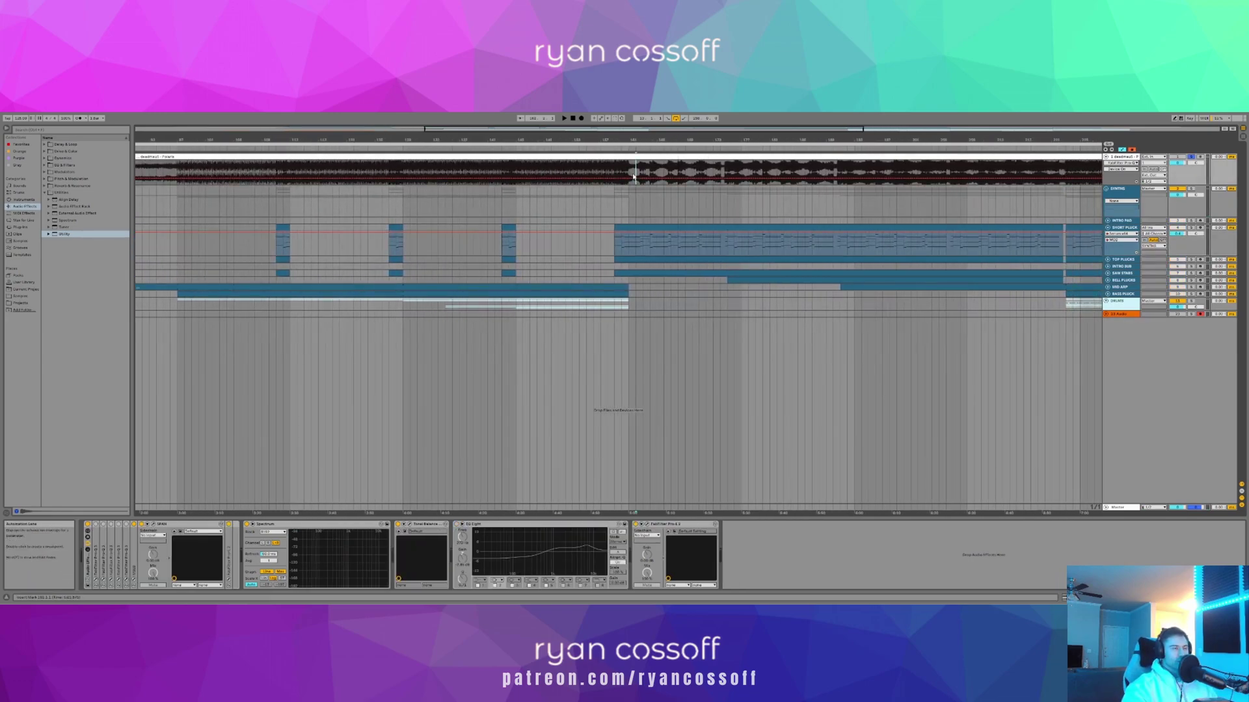
key("space")
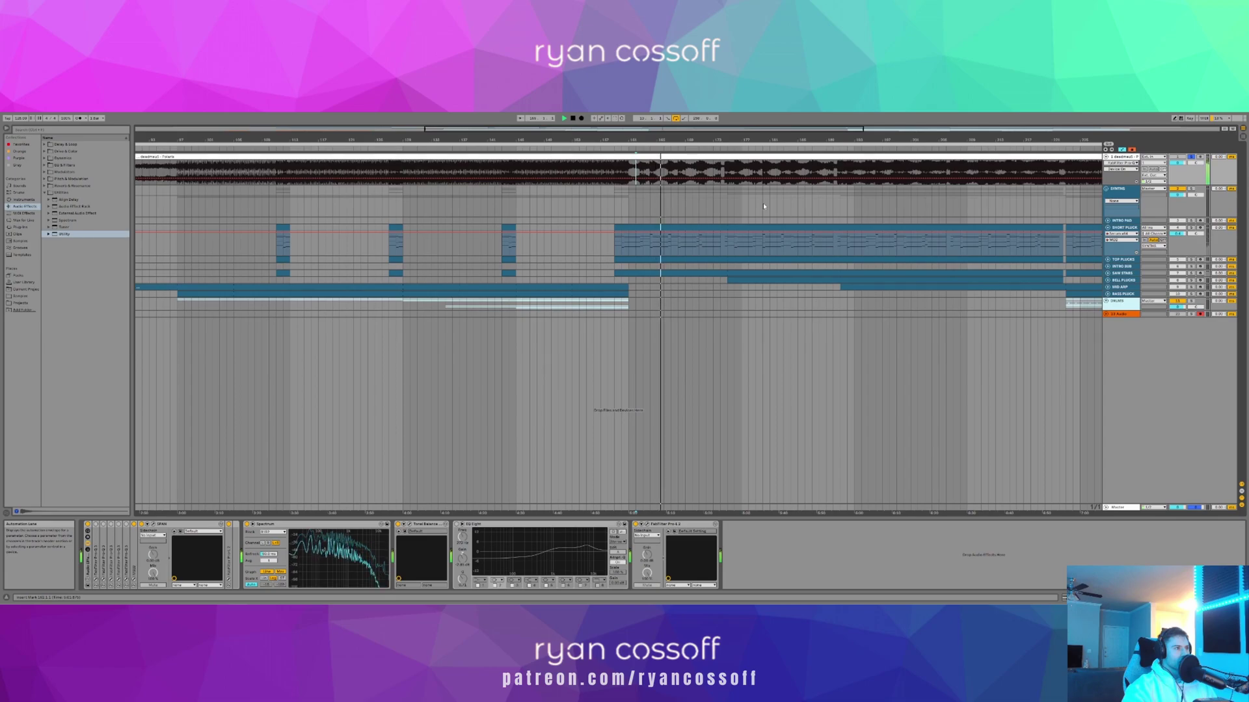
key("space")
left_click_drag(677, 139, 676, 133)
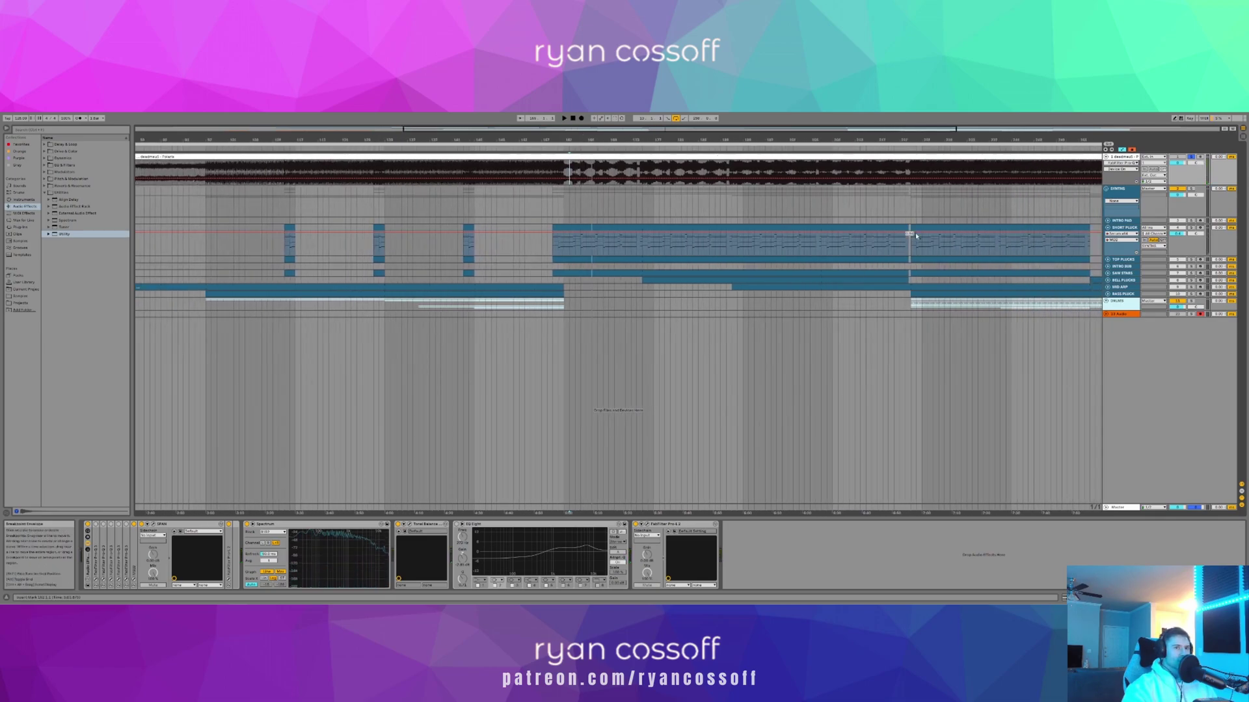
left_click(683, 246)
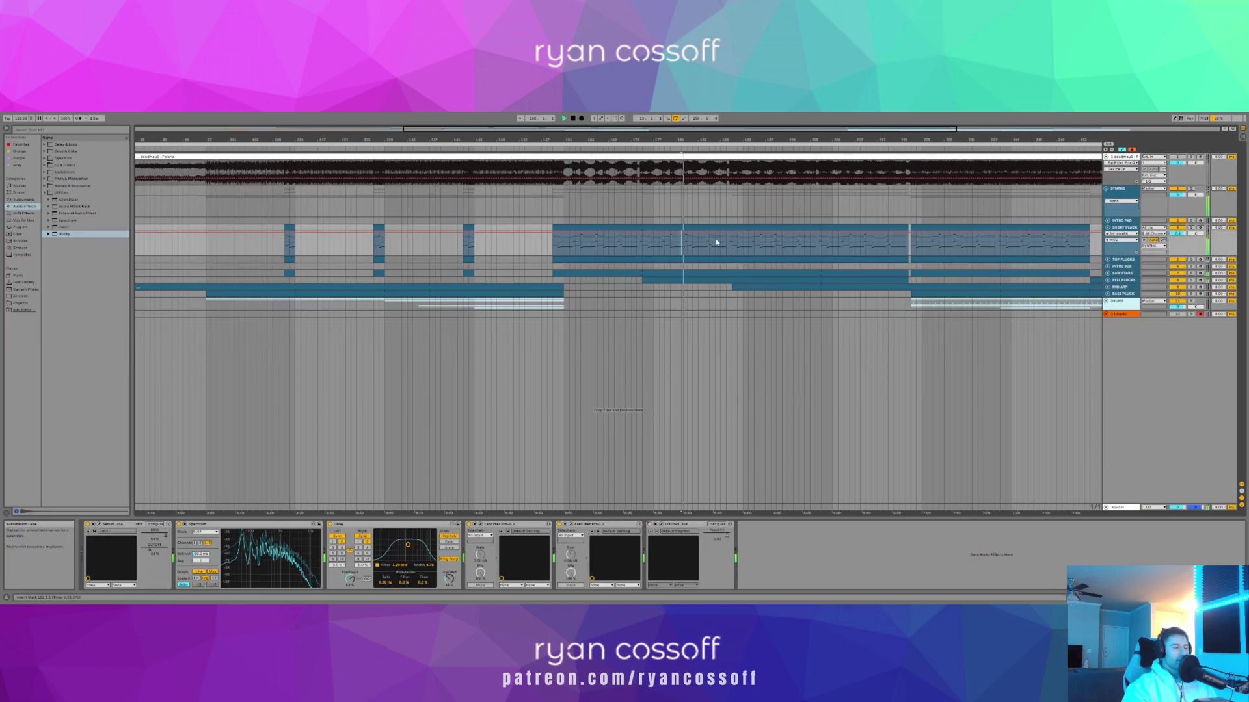
- Collapse the short pluck track, save the project and hide the automation lanes
left_click(1108, 227)
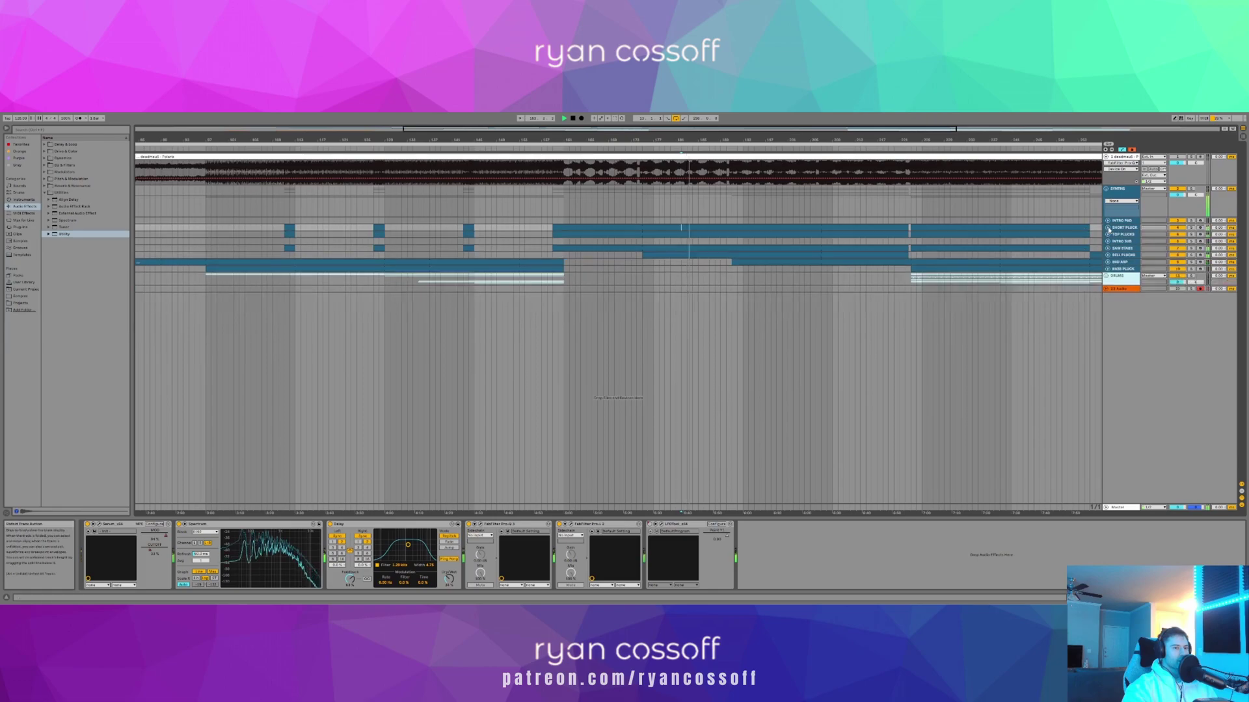
left_click_drag(848, 140, 845, 98)
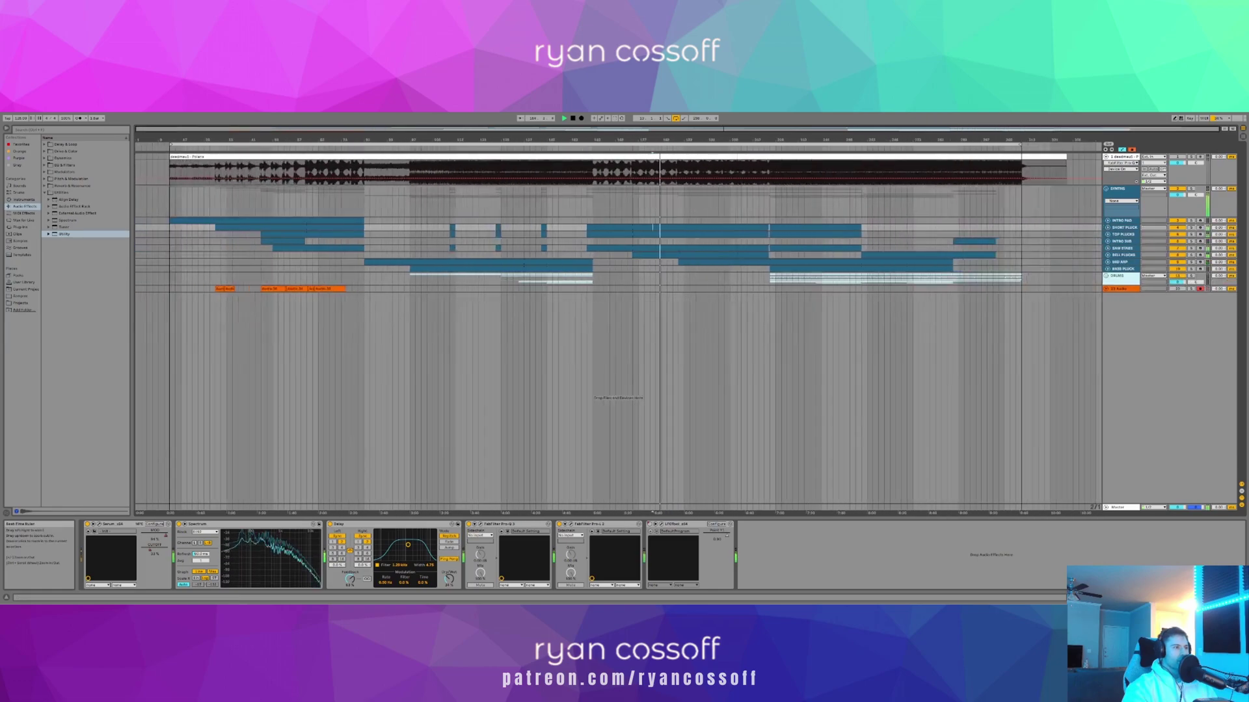
key("ctrl+s")
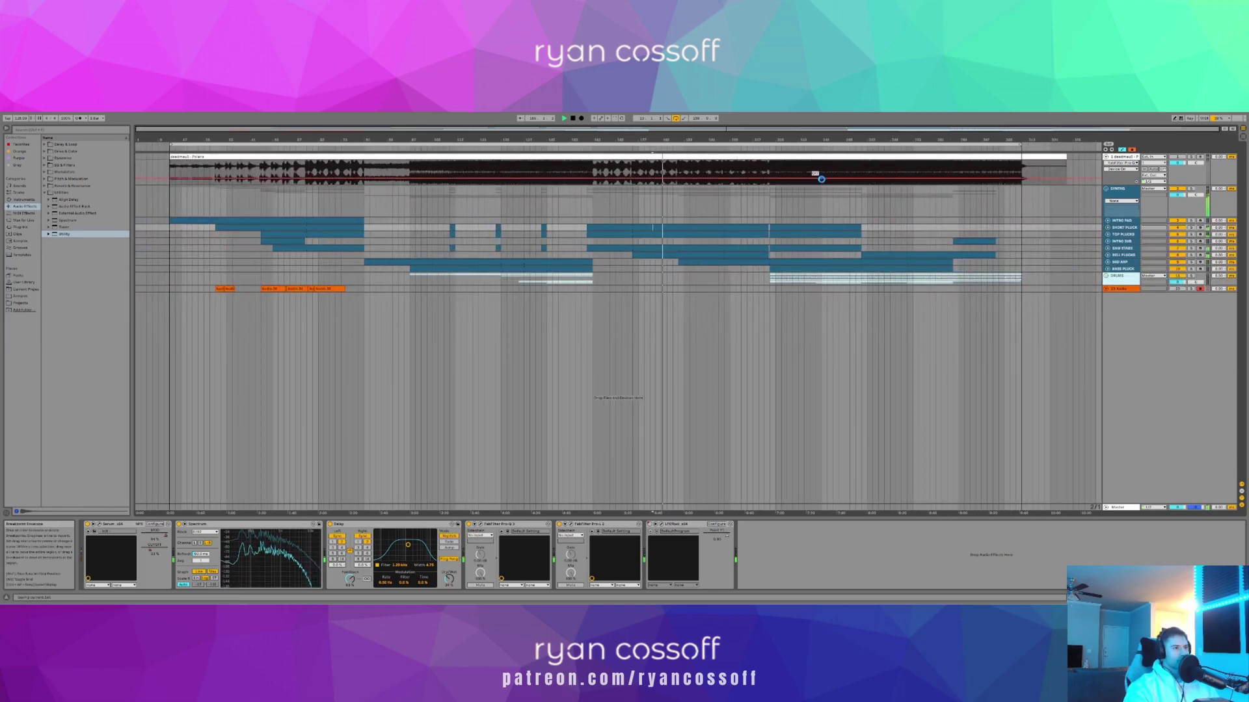
key("a")
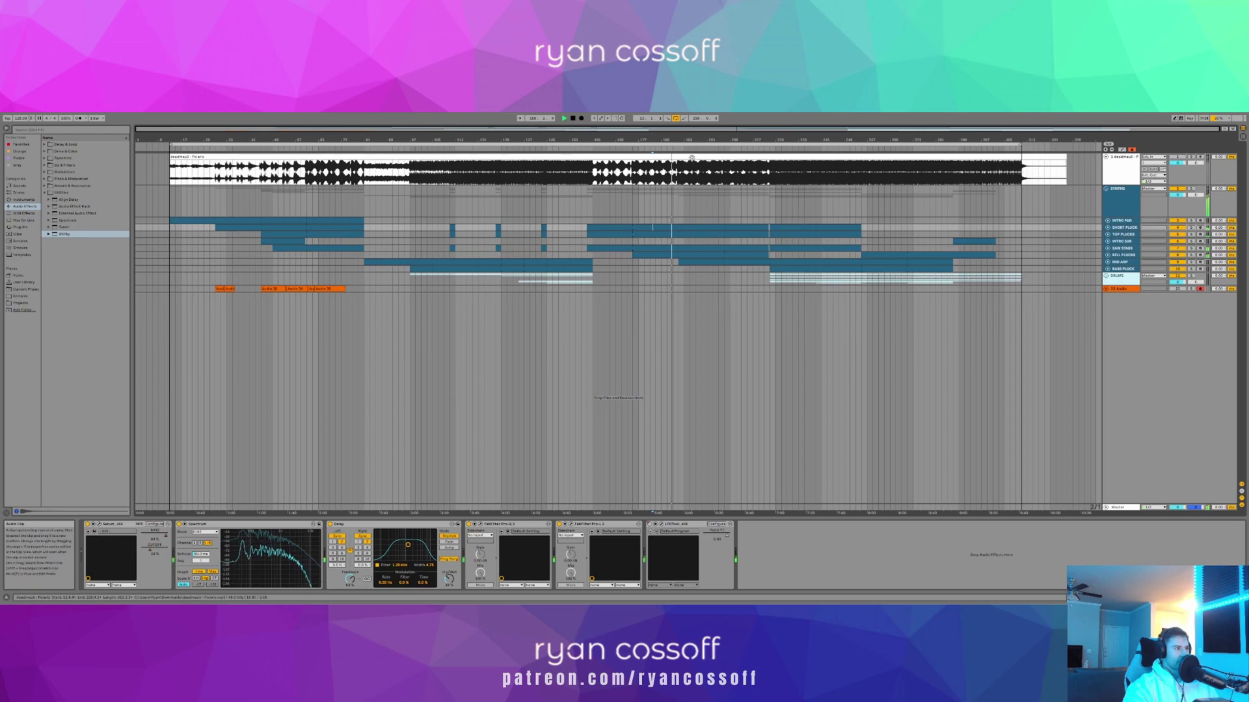
- Play the full mix from the second breakdown into the following drop and review the layer layout across the whole arrangement
left_click_drag(774, 140, 738, 146)
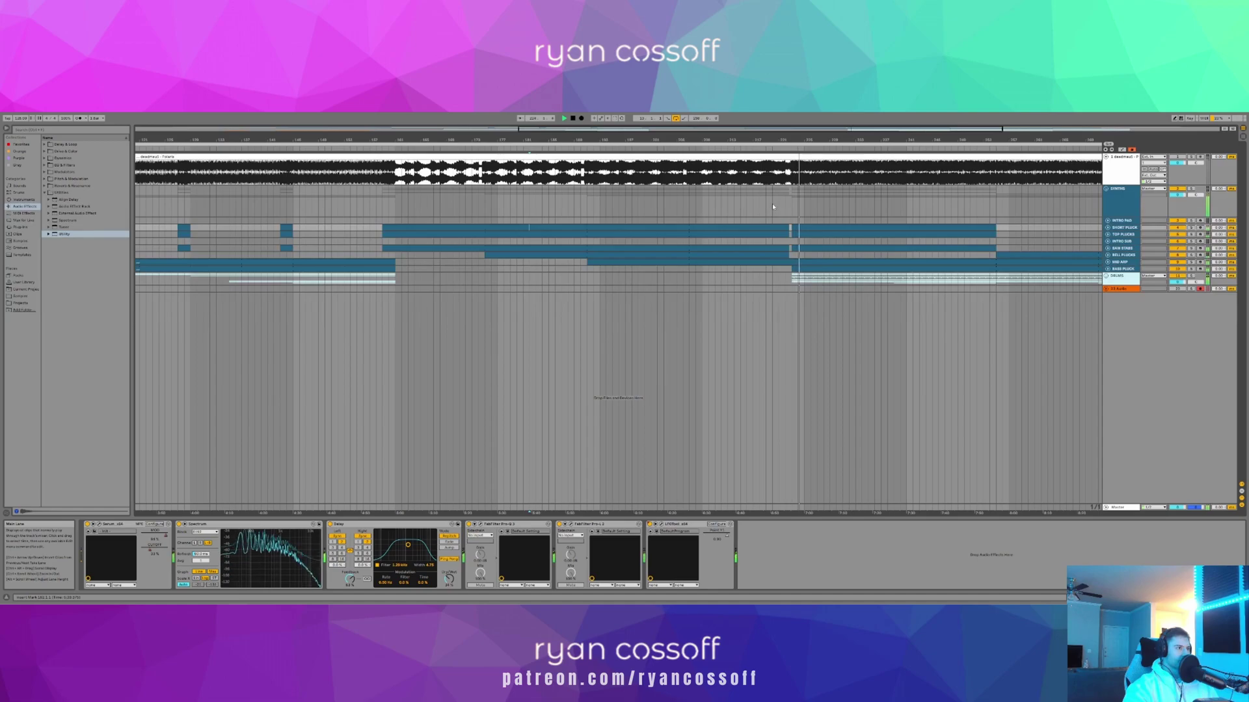
left_click_drag(745, 139, 791, 120)
left_click(445, 174)
left_click(445, 197)
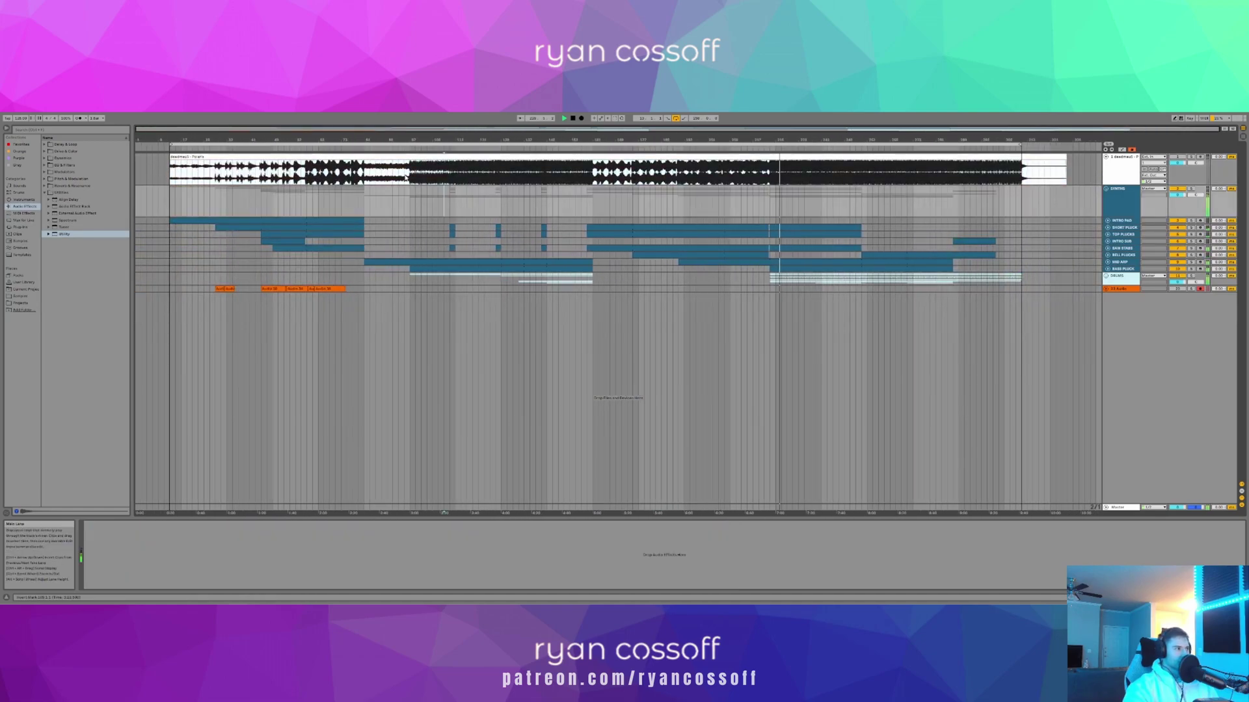
mouse_move(318, 140)
left_mouse_down()
mouse_move(318, 151)
mouse_move(343, 140)
left_mouse_up()
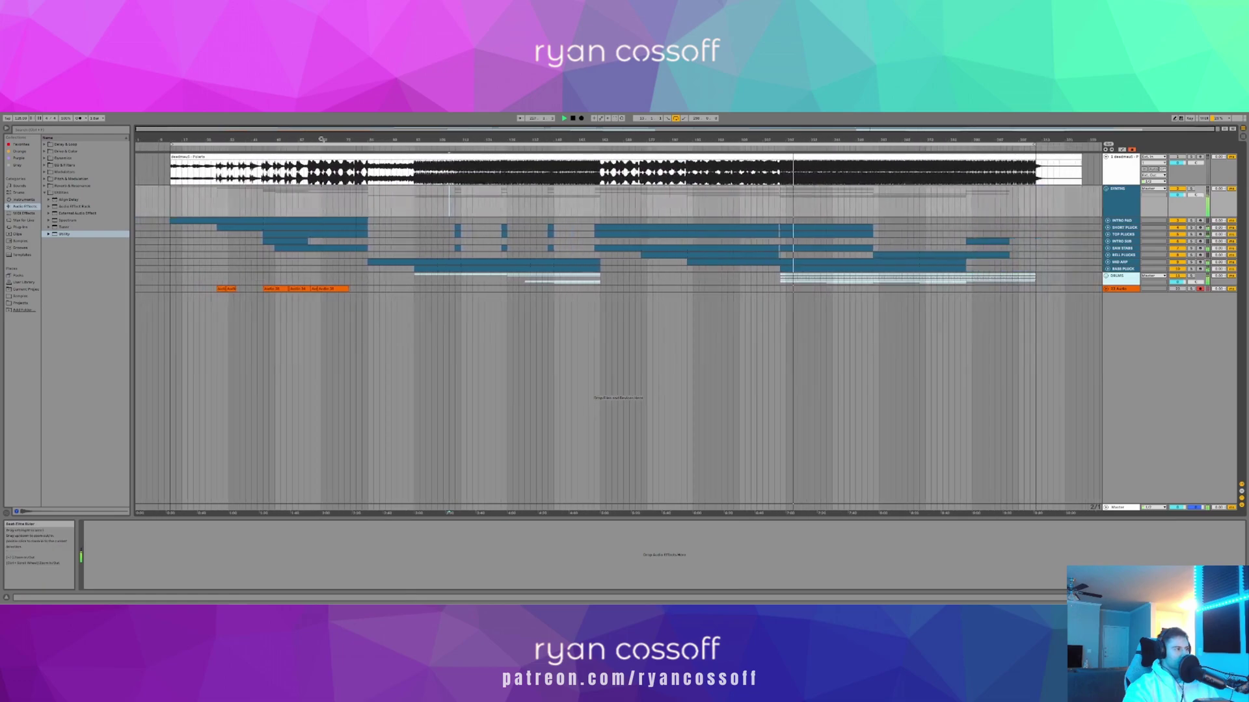
left_click(385, 269)
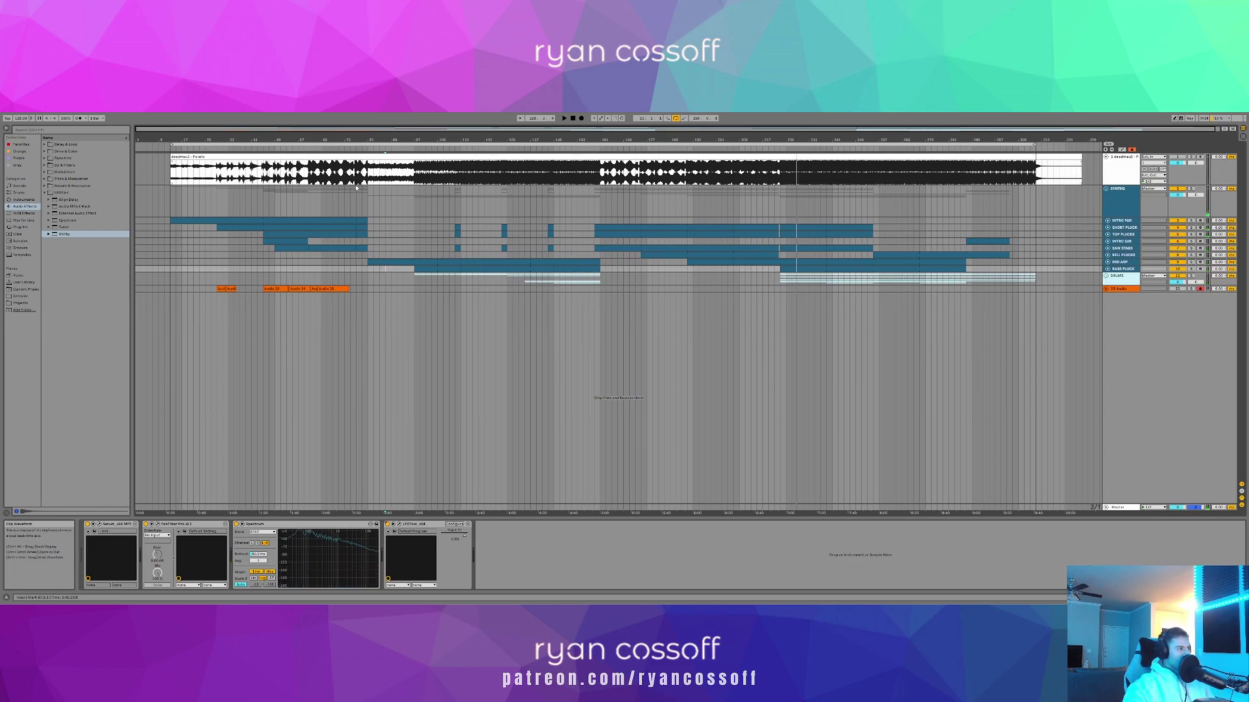
- Expand the resampled audio track and select the saw part above it in the build-up before the first drop
left_click(1106, 288)
left_click_drag(270, 138, 307, 210)
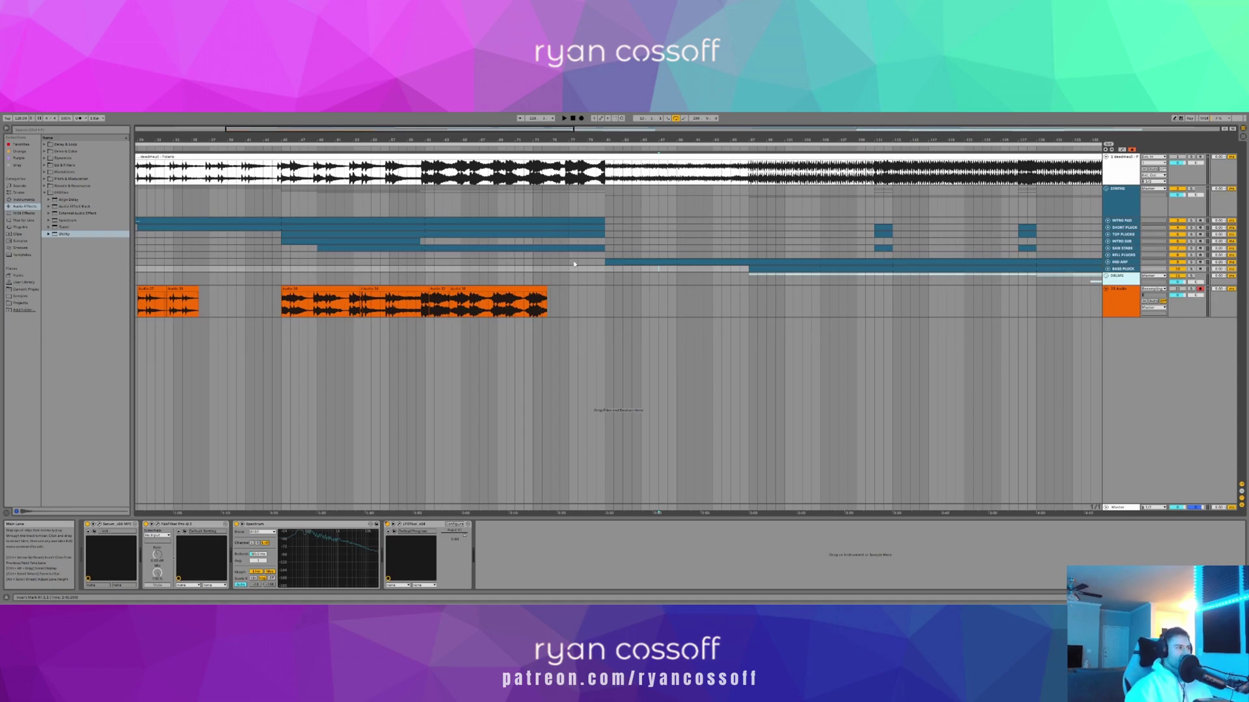
left_click_drag(719, 139, 431, 109)
left_click_drag(356, 139, 343, 182)
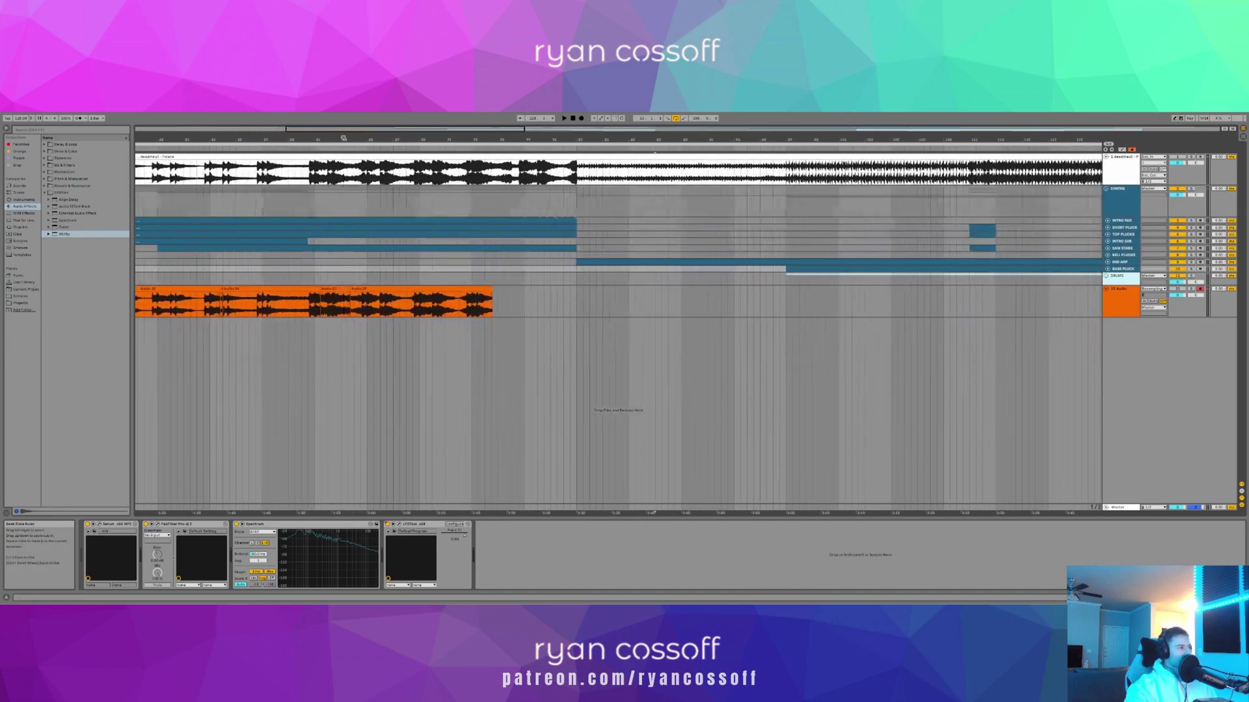
left_click(331, 249)
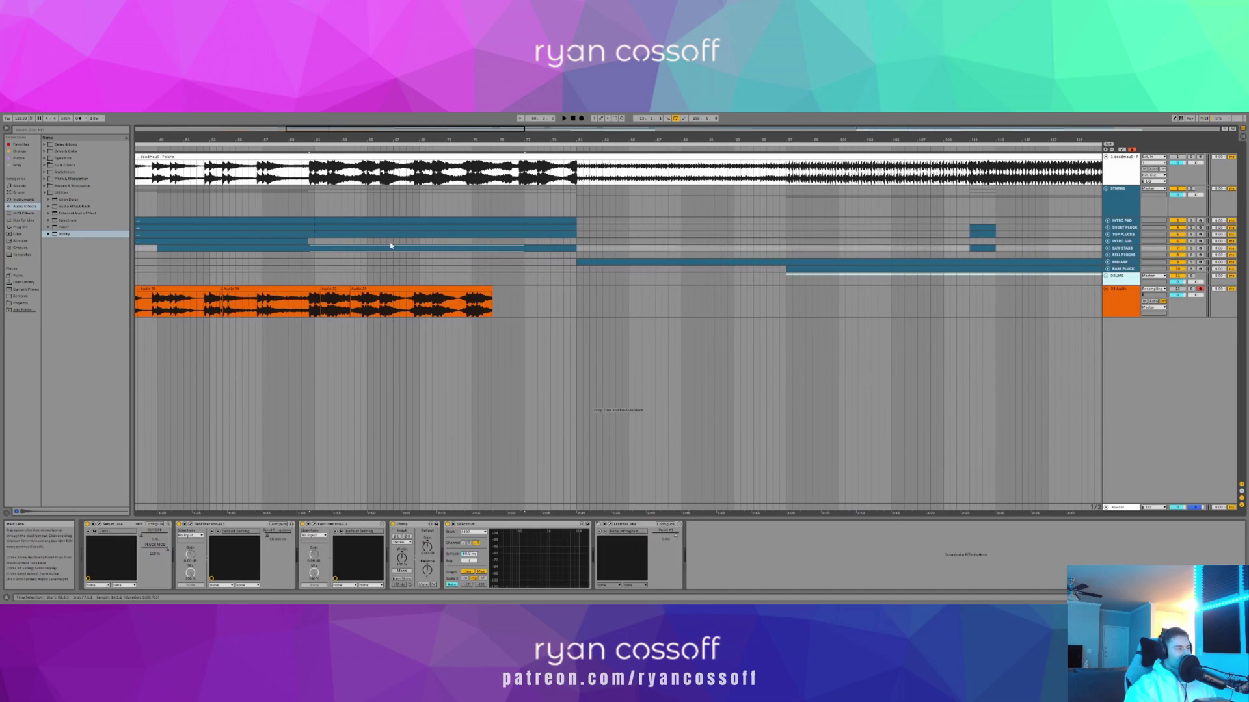